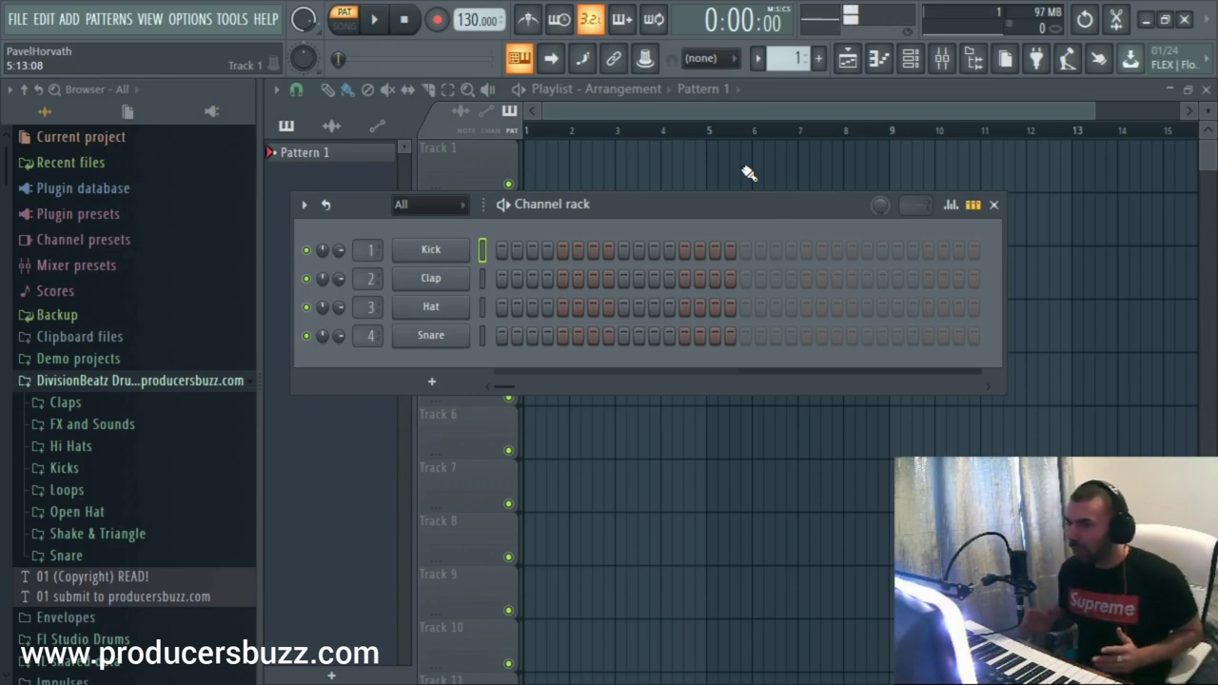
Set the tempo to 200 BPM, then play a test pattern with Kick on step 1 and Clap on step 9
left_click_drag(479, 20, 479, 0)
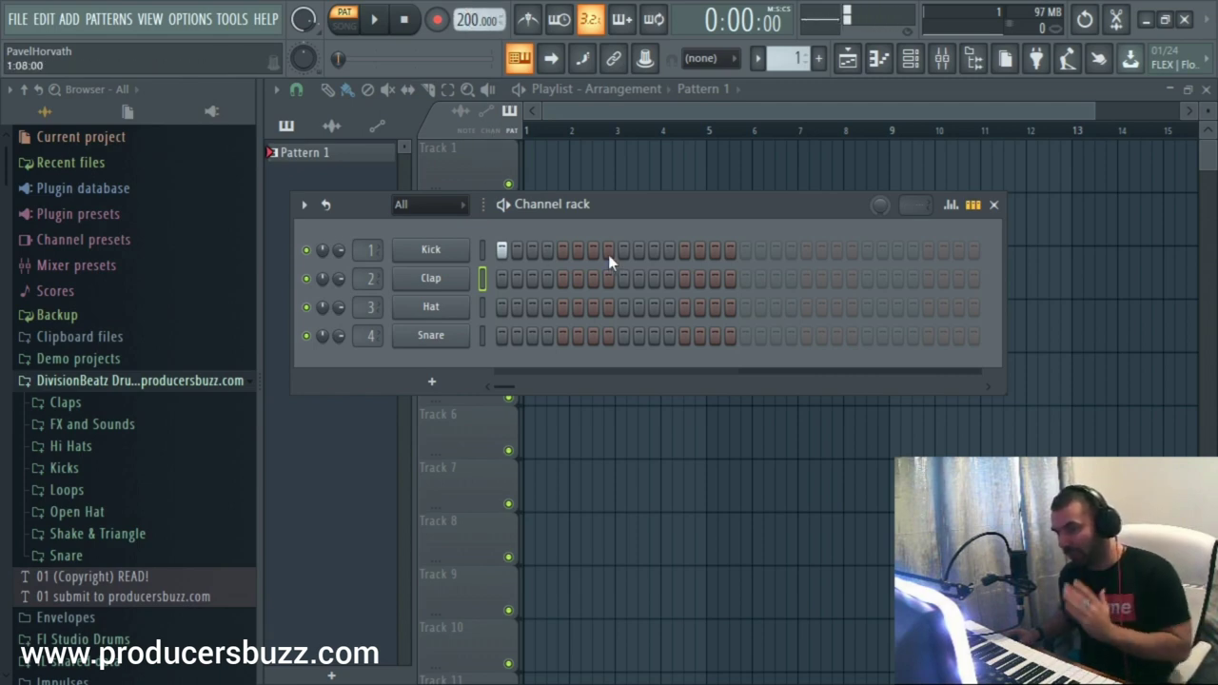
mouse_move(605, 206)
left_mouse_down()
mouse_move(647, 217)
mouse_move(613, 192)
left_mouse_up()
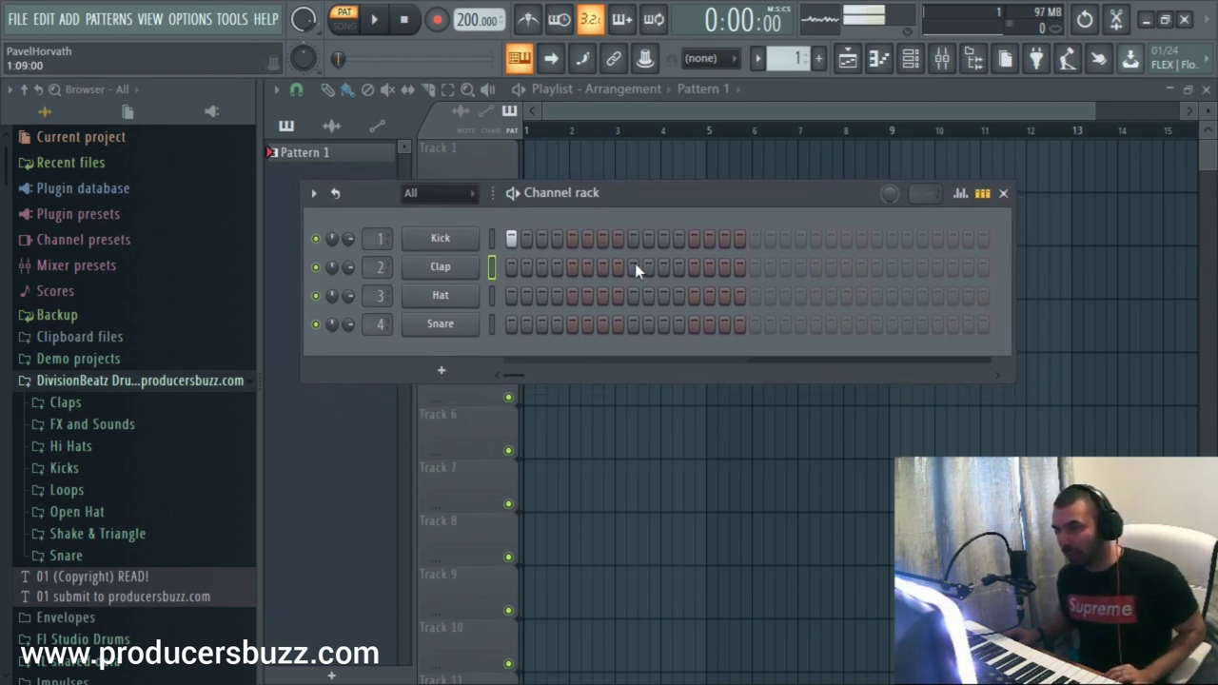
key("space")
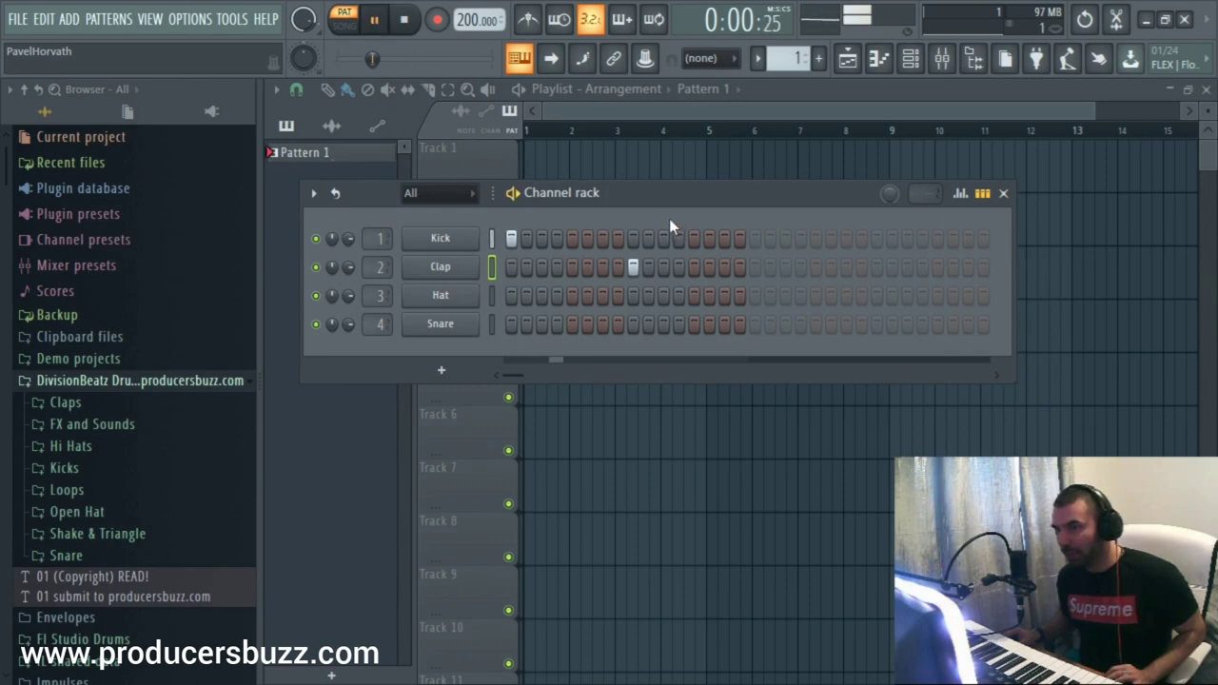
key("space")
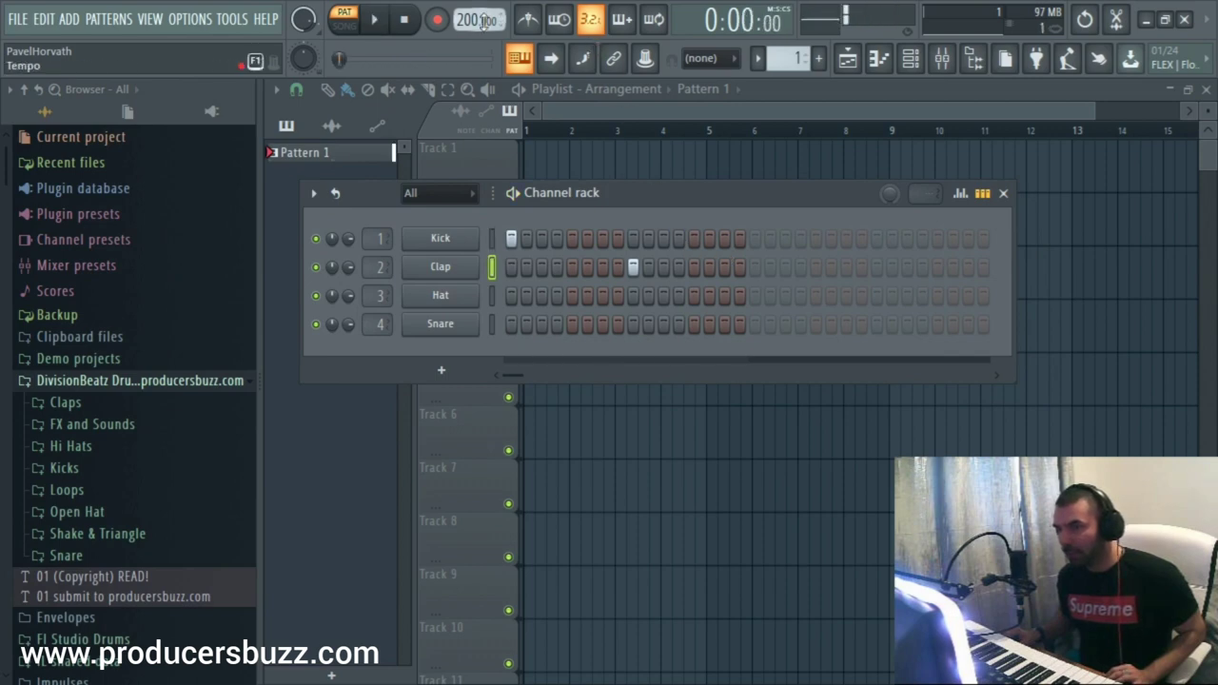
Try a 100 BPM tempo with Kick on steps 1 and 9 and Clap on 5 and 13, then restore 200 BPM
left_click_drag(480, 19, 480, 38)
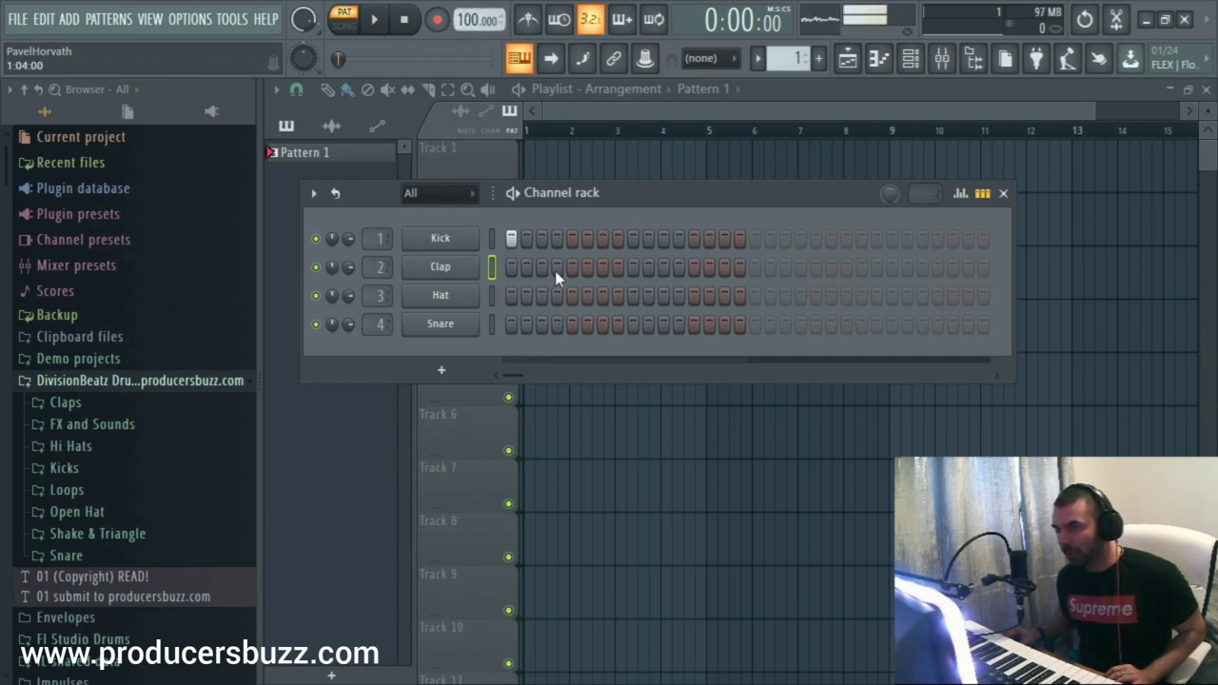
key("space")
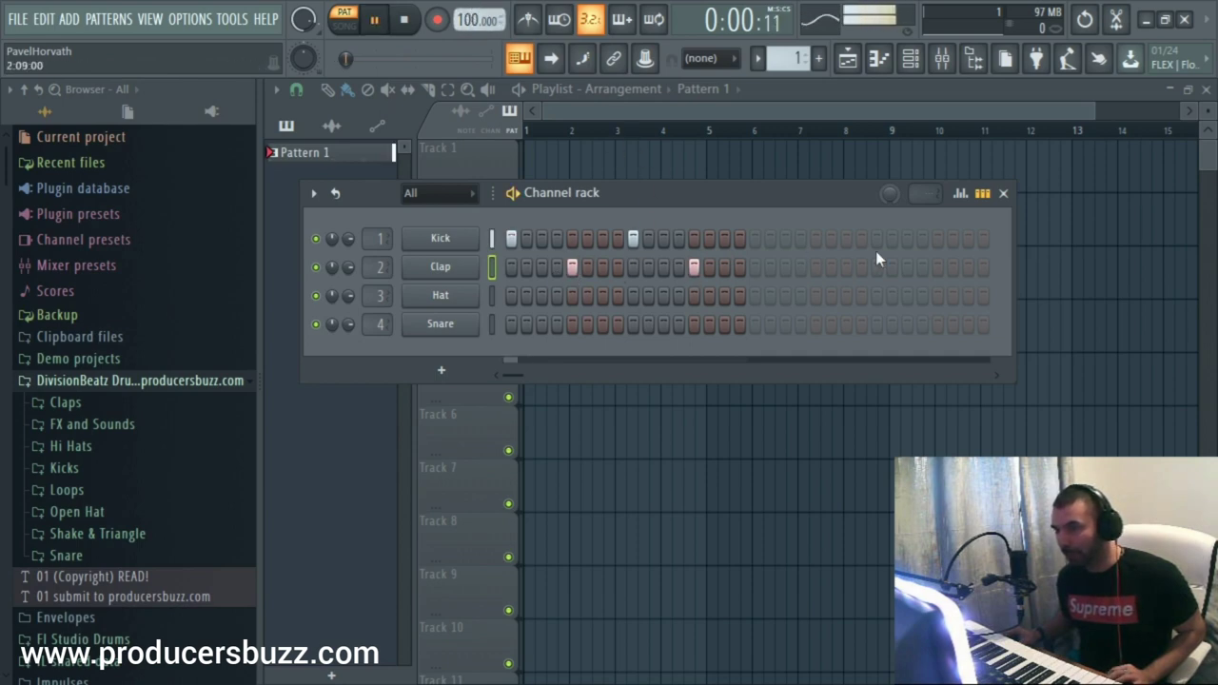
key("space")
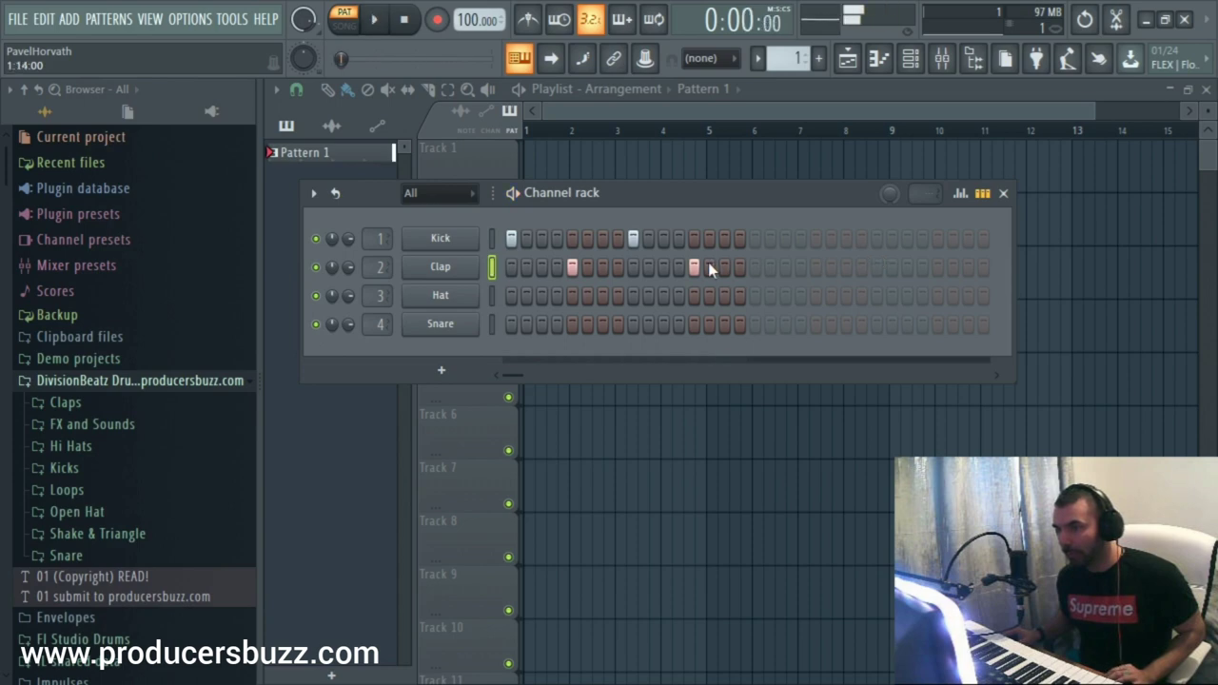
left_click_drag(480, 19, 480, 5)
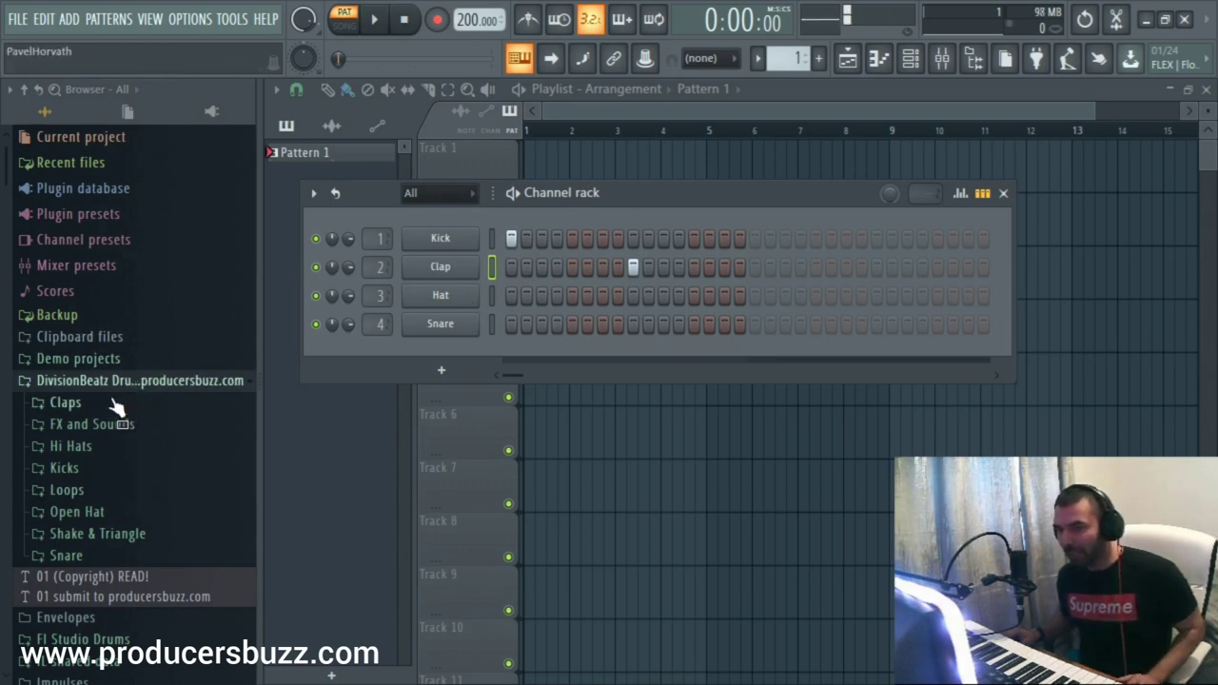
Switch to Firefox, search producersbuzz.com for "divi" and open the Division Beatz Hip-Hop/Trap Drum Kit page
scroll(136, 381, "down", 3)
scroll(135, 370, "down", 2)
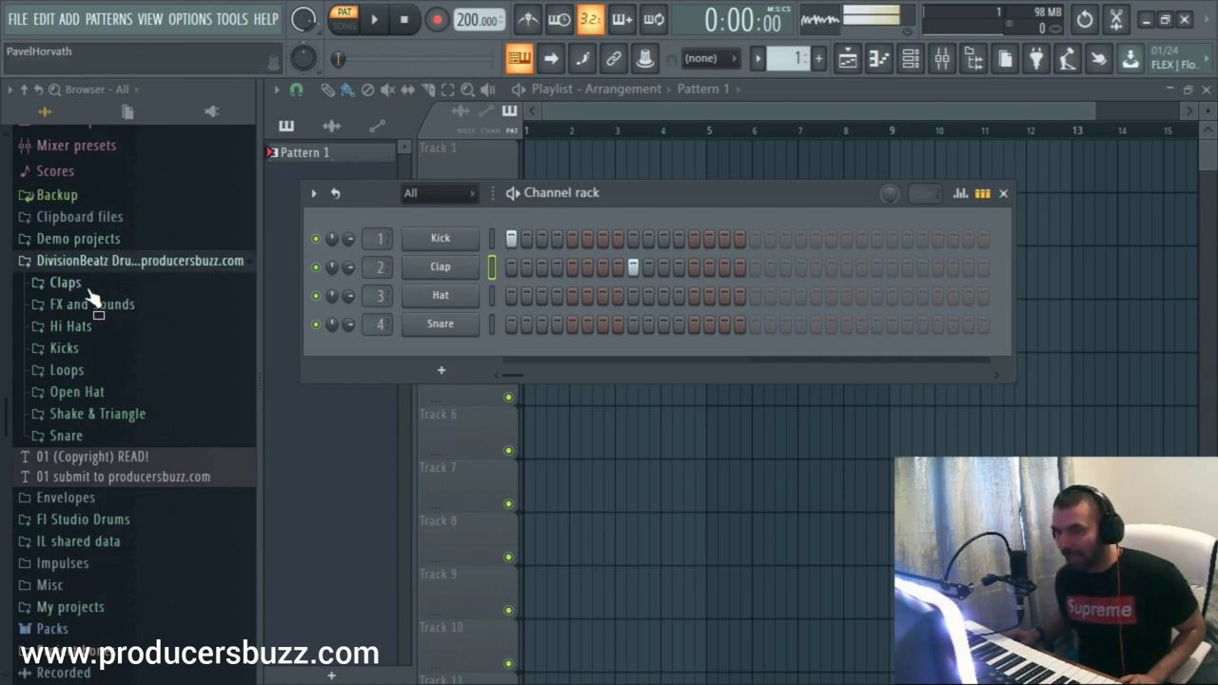
key("alt+Tab")
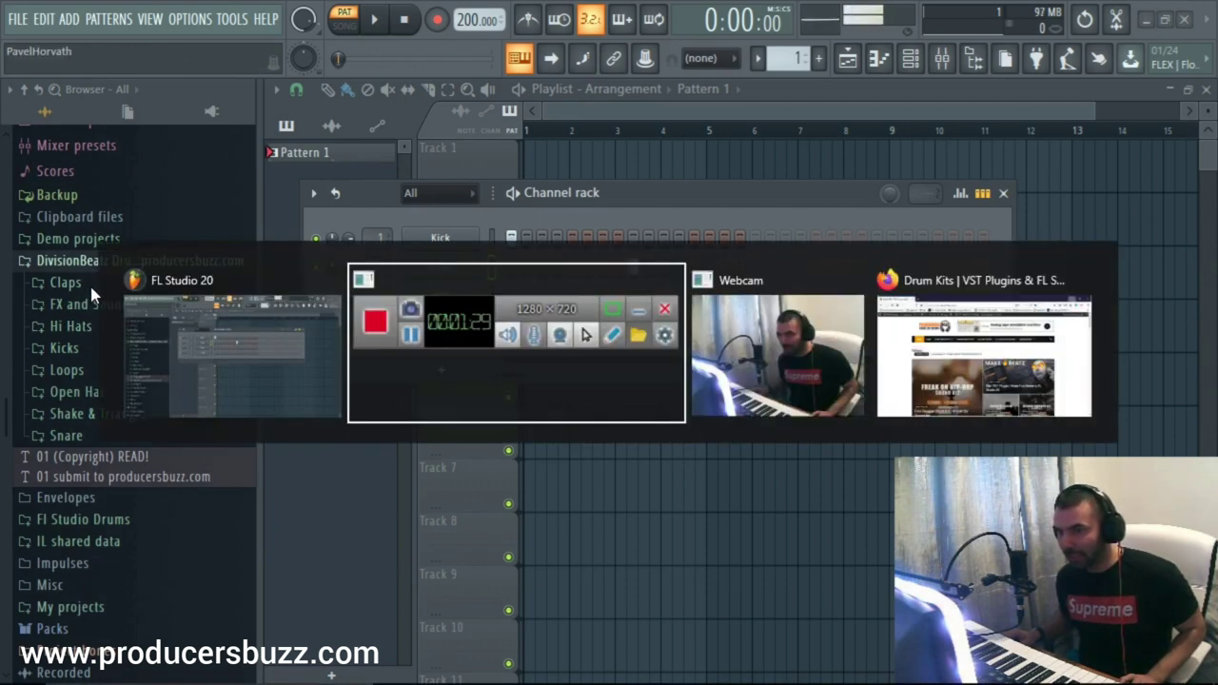
key("alt+Tab")
key("alt+Tab")
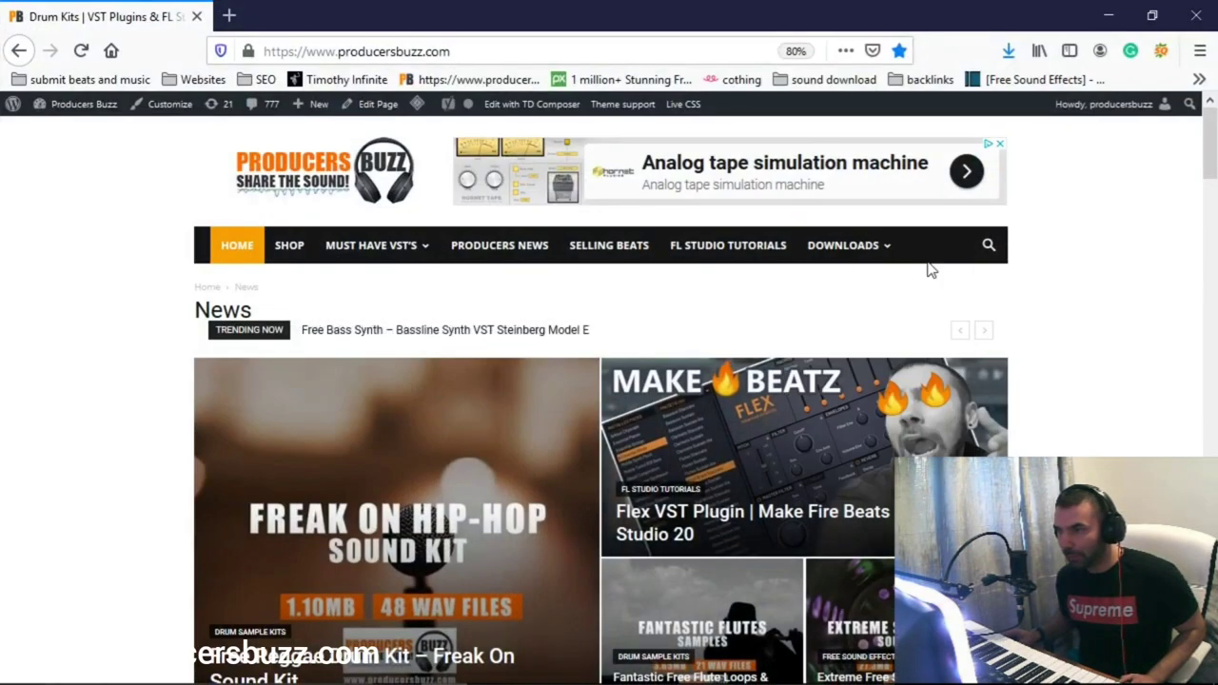
left_click(989, 246)
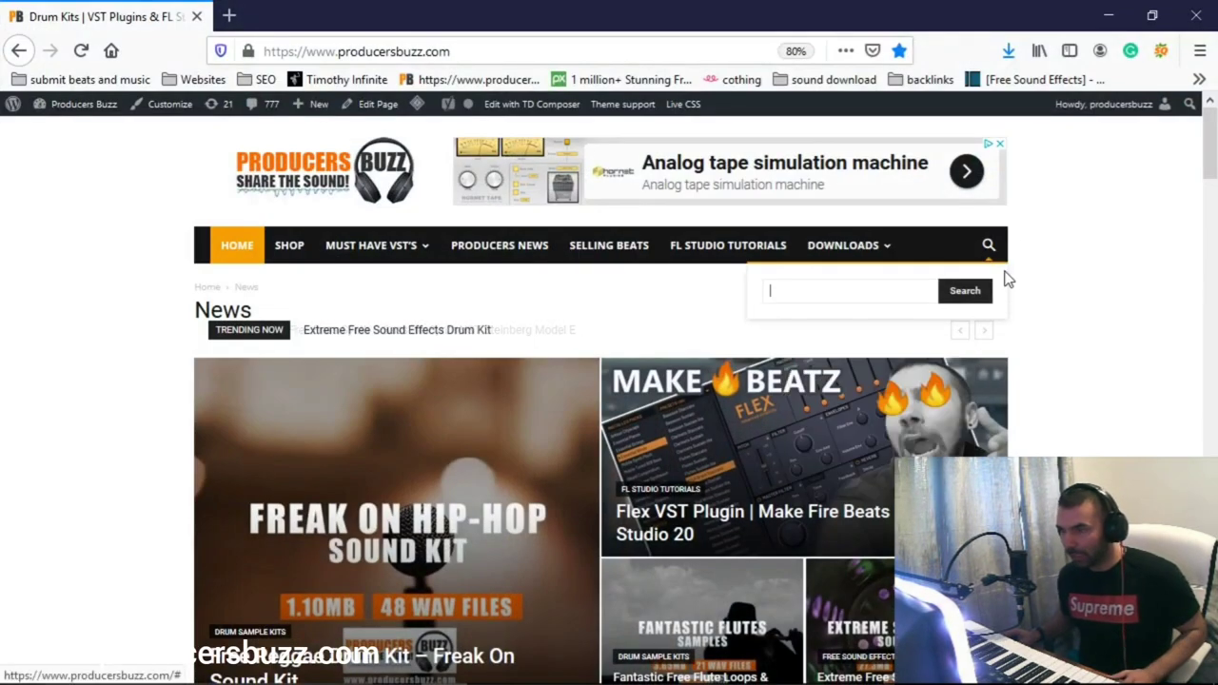
type("divi")
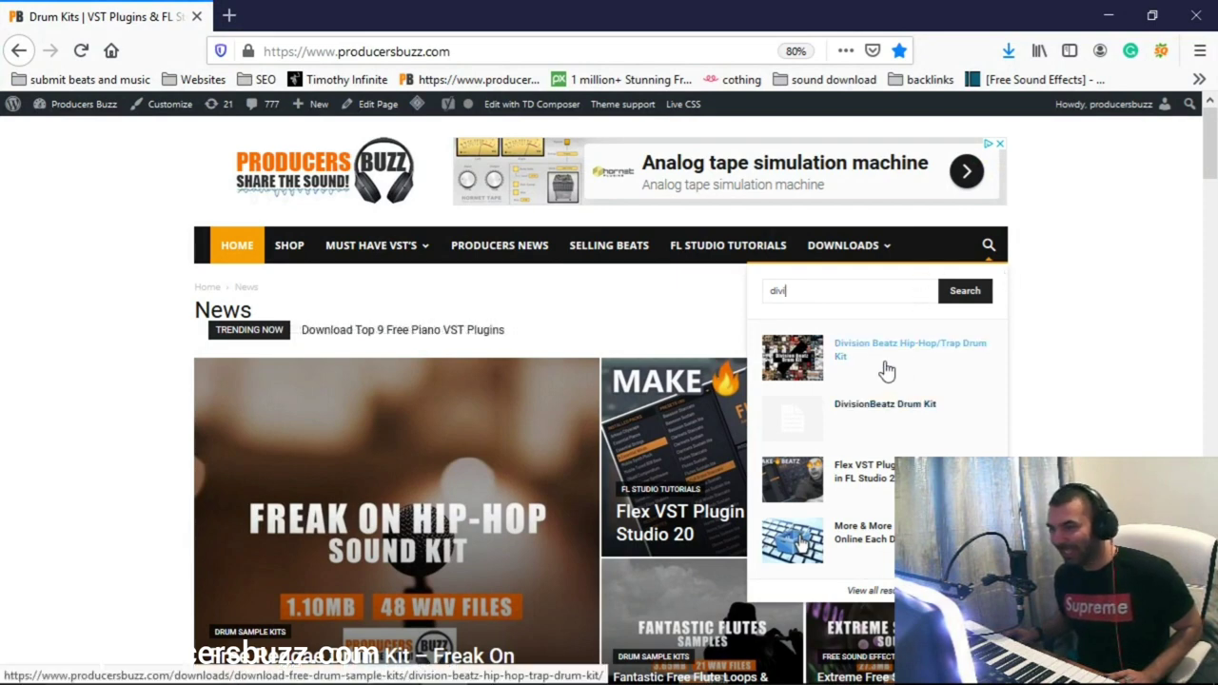
left_click(915, 354)
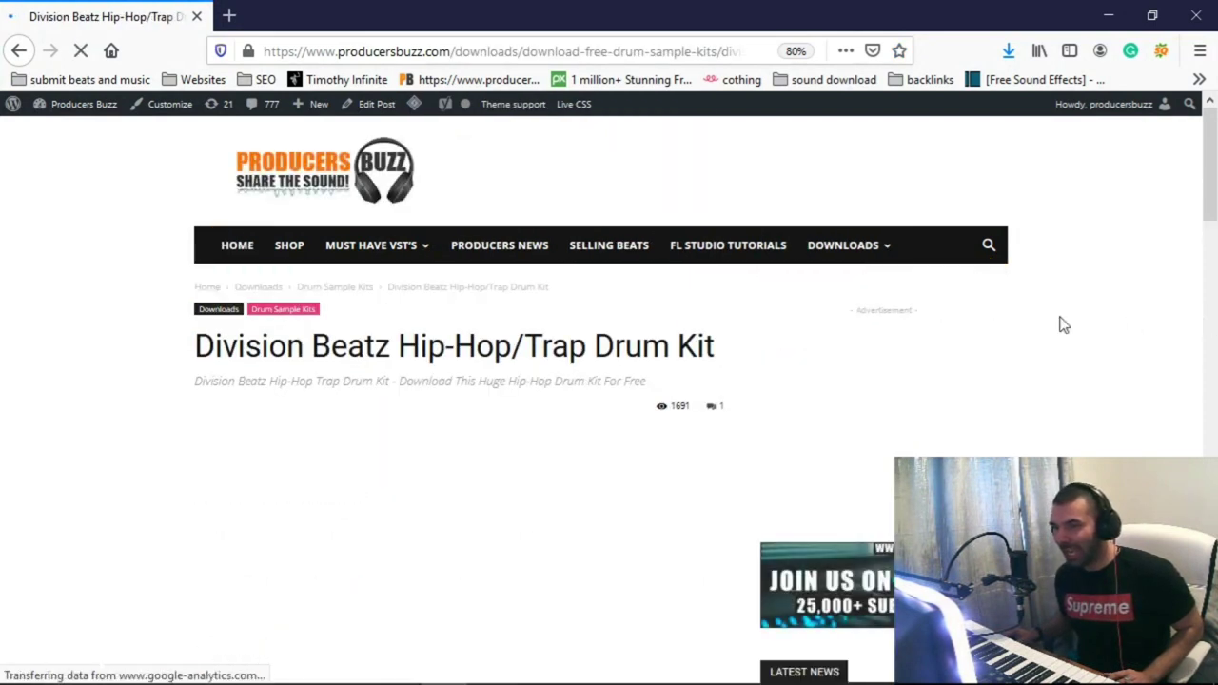
Review the drum kit's contents and download entry on the page, and check the browser's recent downloads
scroll(609, 318, "down", 2)
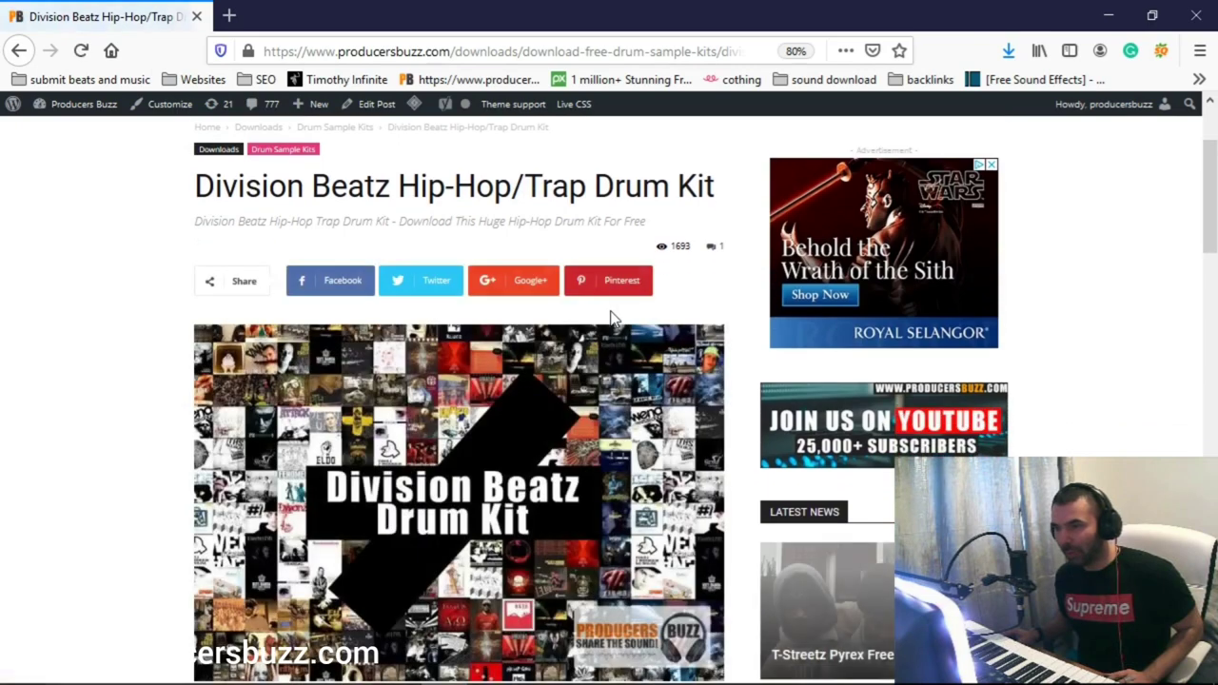
scroll(614, 321, "down", 10)
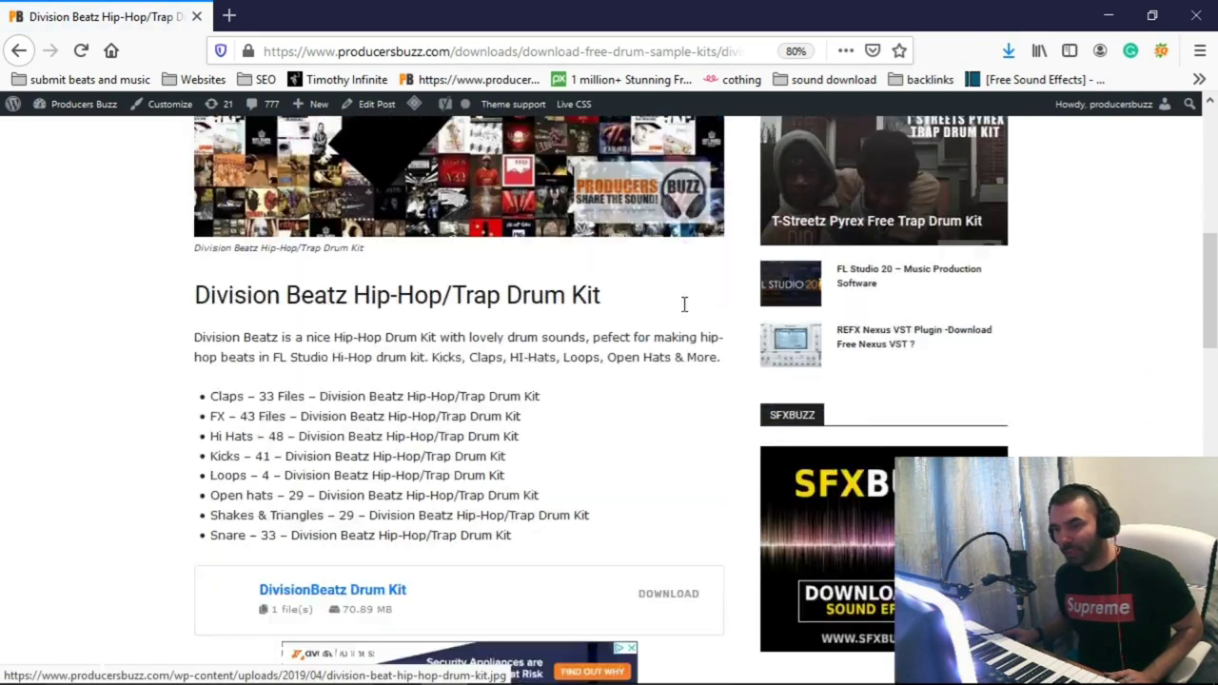
scroll(475, 425, "up", 3)
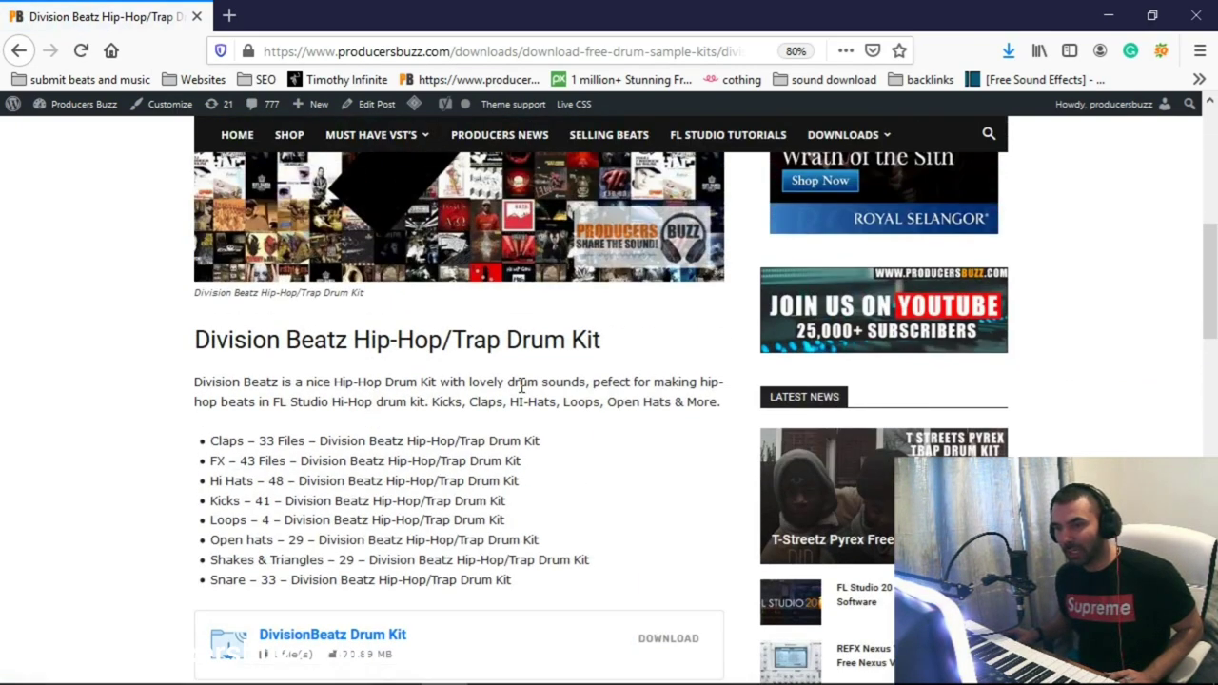
left_click(1007, 50)
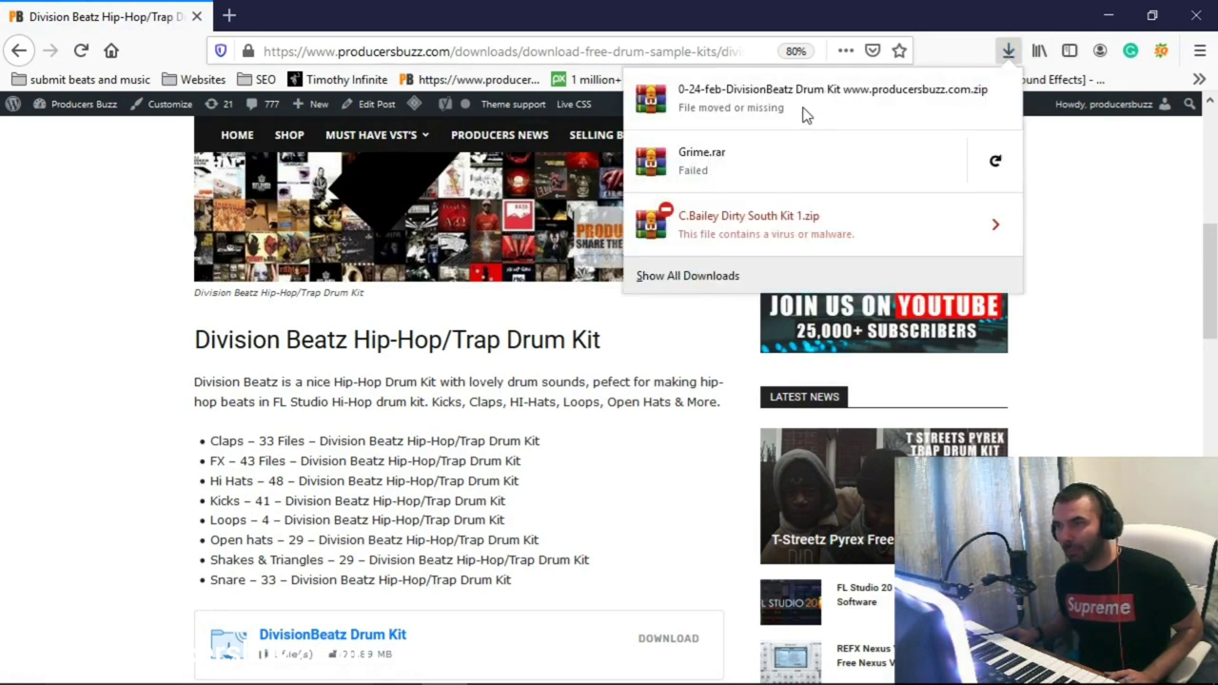
left_click(1152, 208)
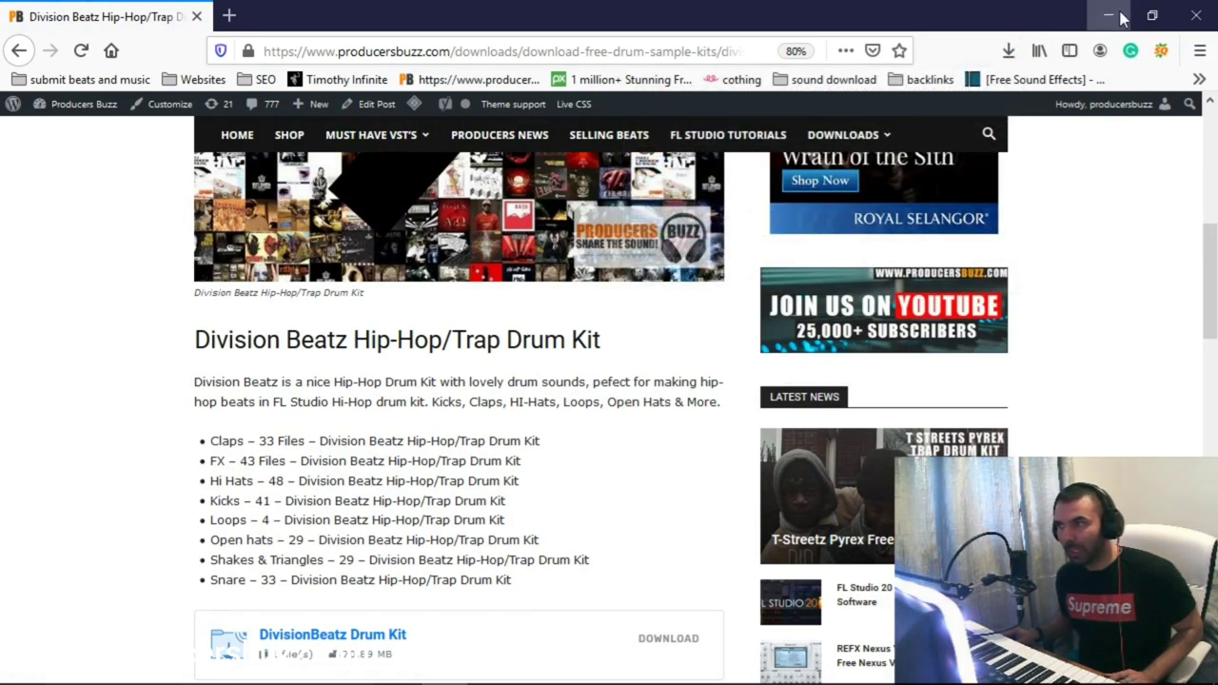
Switch back to FL Studio and audition the kick samples in the DivisionBeatz kit's Kicks folder
key("alt+Tab")
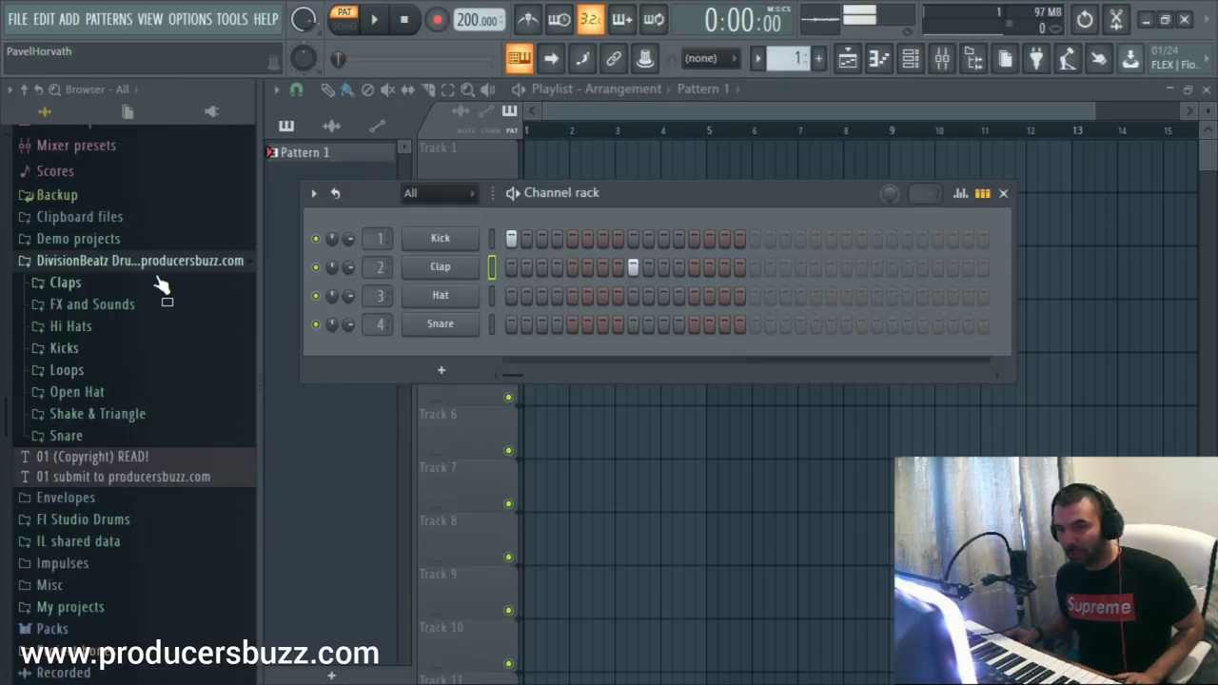
left_click(85, 348)
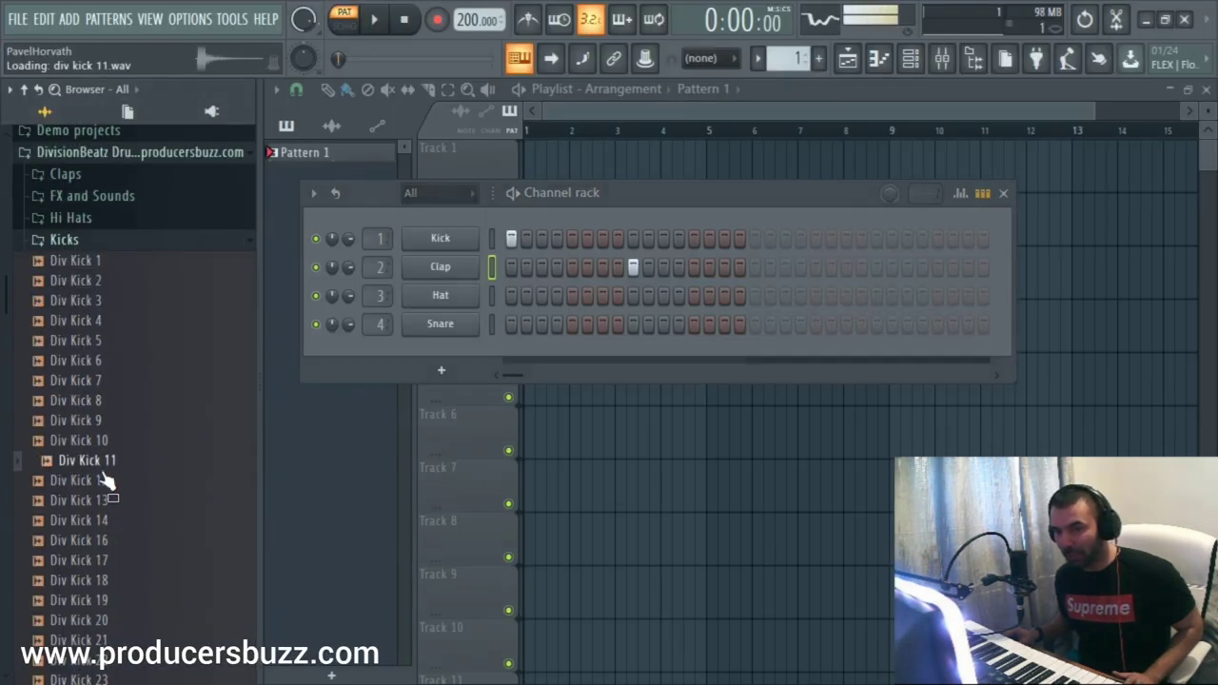
left_click_drag(107, 601, 596, 246)
scroll(120, 438, "down", 6)
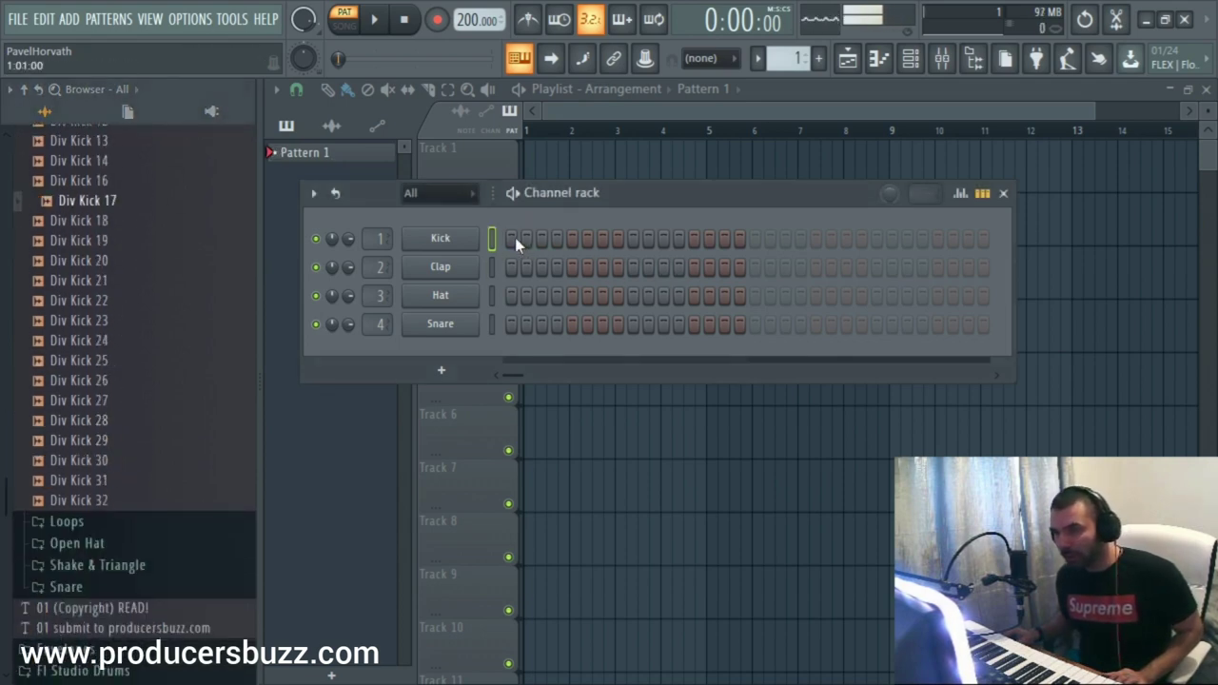
Load Div Kick 12 onto the Kick channel and add Div Kick 1 as a new channel above it
scroll(218, 271, "up", 4)
left_click_drag(119, 260, 101, 375)
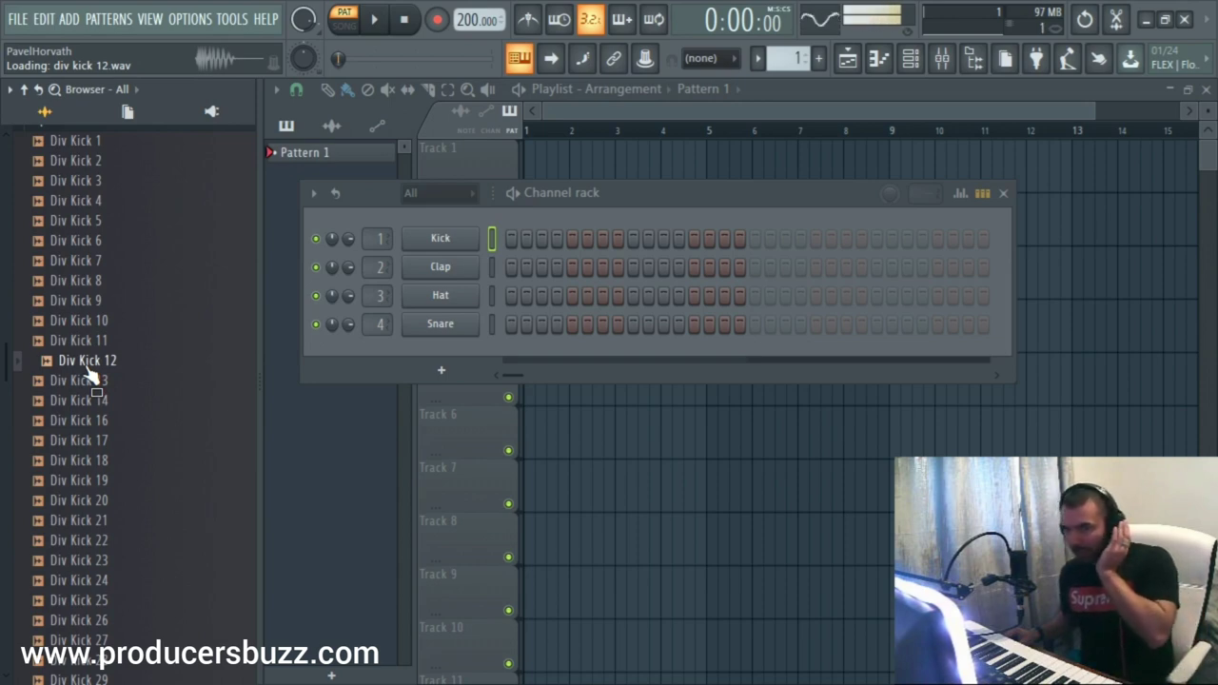
left_click_drag(99, 375, 415, 239)
left_click_drag(119, 344, 455, 252)
Place Div Kick 1 and Div Kick 12 on step 1 and route Div Kick 1 to mixer track 1
left_click(511, 238)
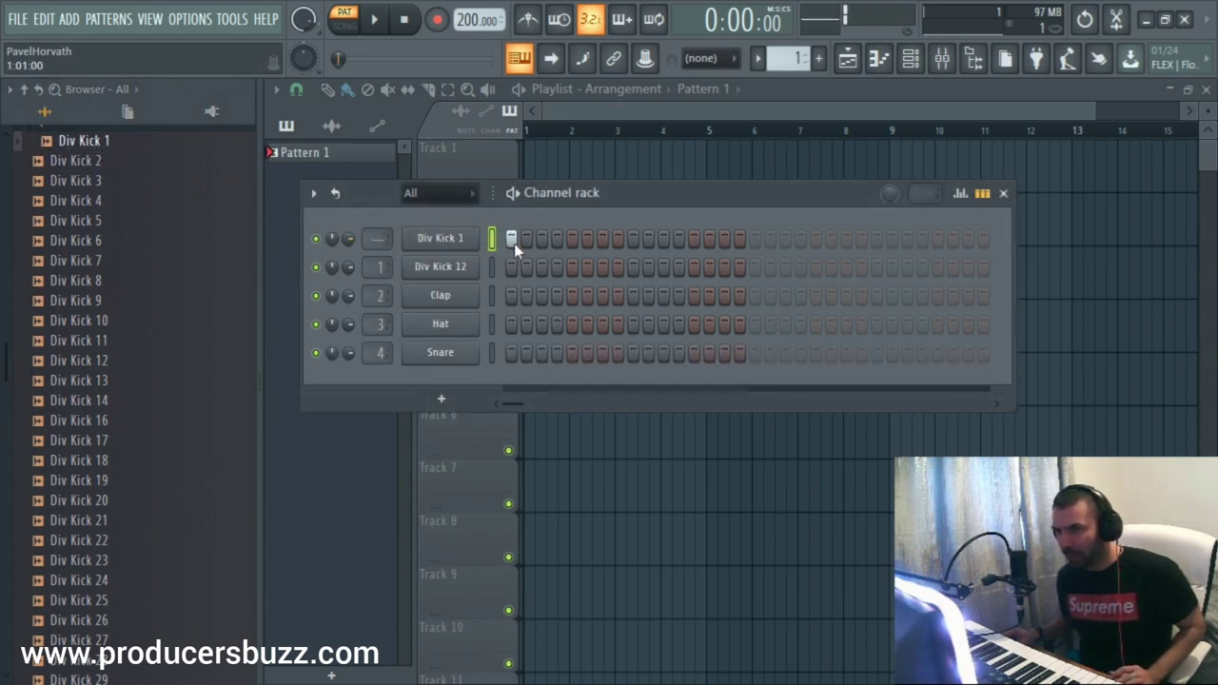
left_click(511, 266)
key("space")
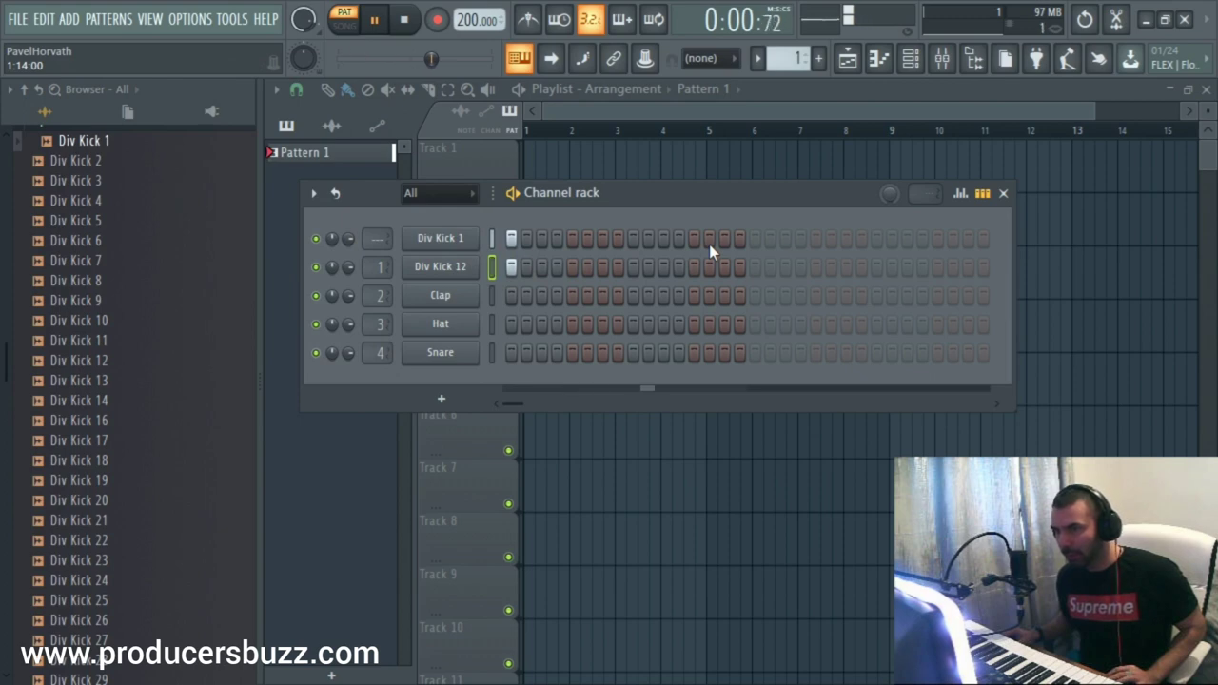
key("space")
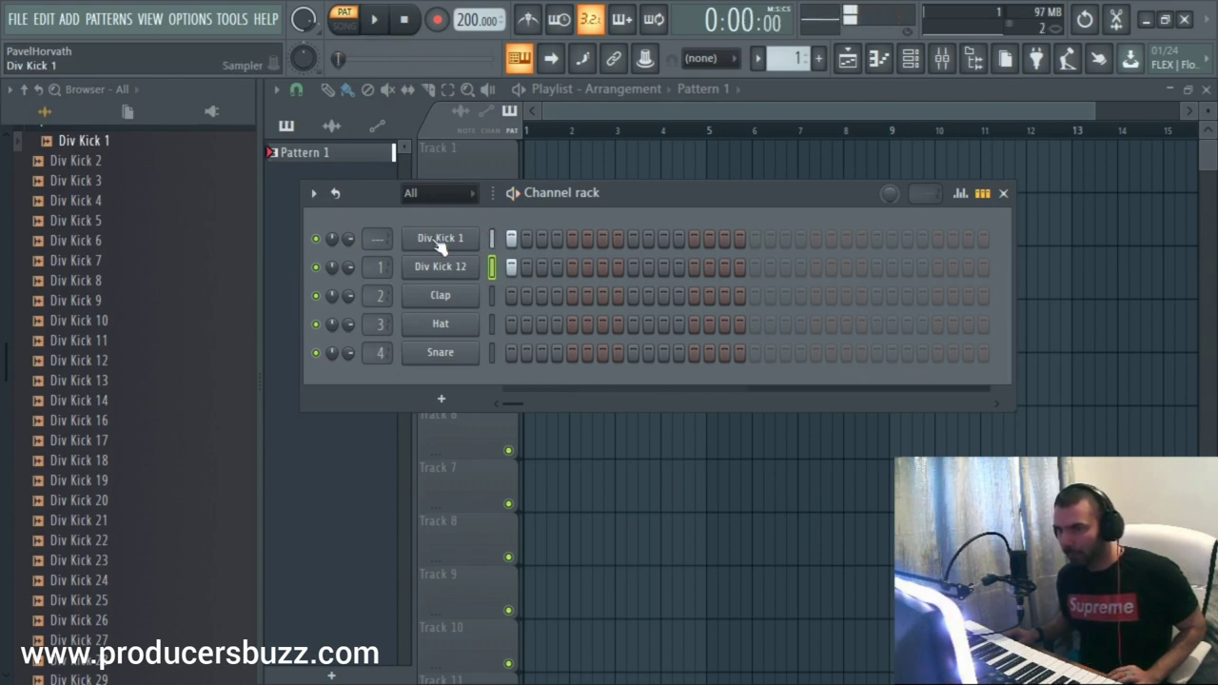
scroll(378, 238, "up", 1)
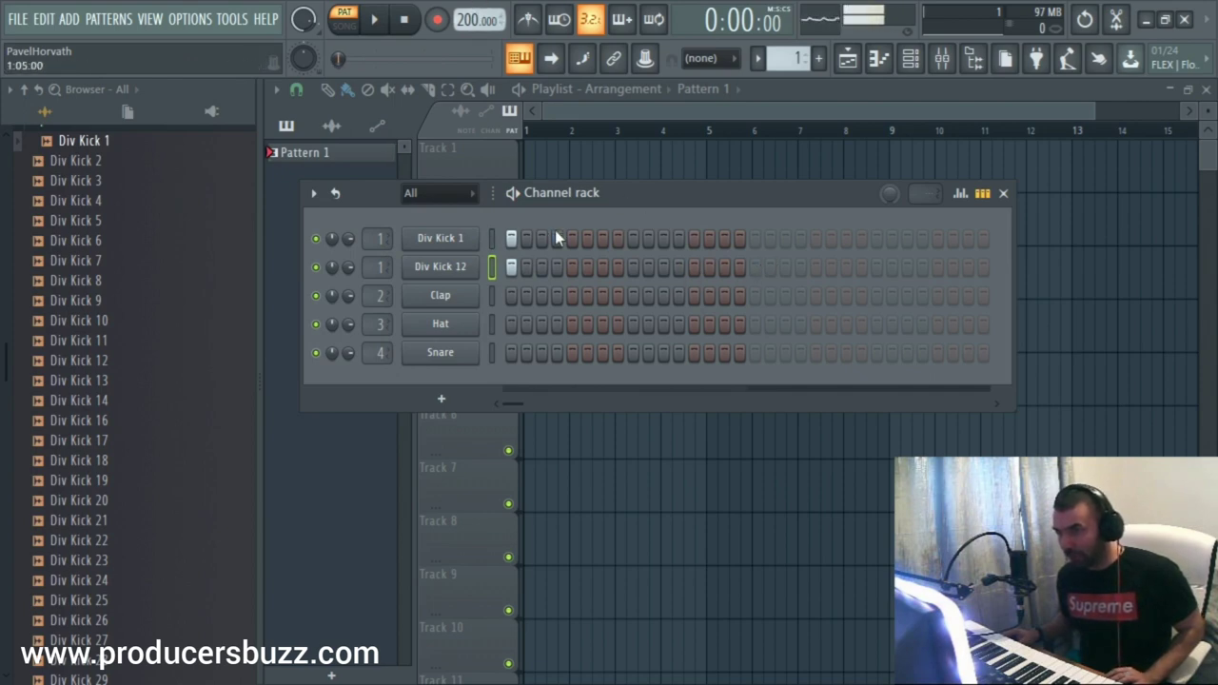
Try both kicks together on step 19 and on step 17 during playback, removing each pair again
left_click(785, 238)
left_click(786, 266)
key("space")
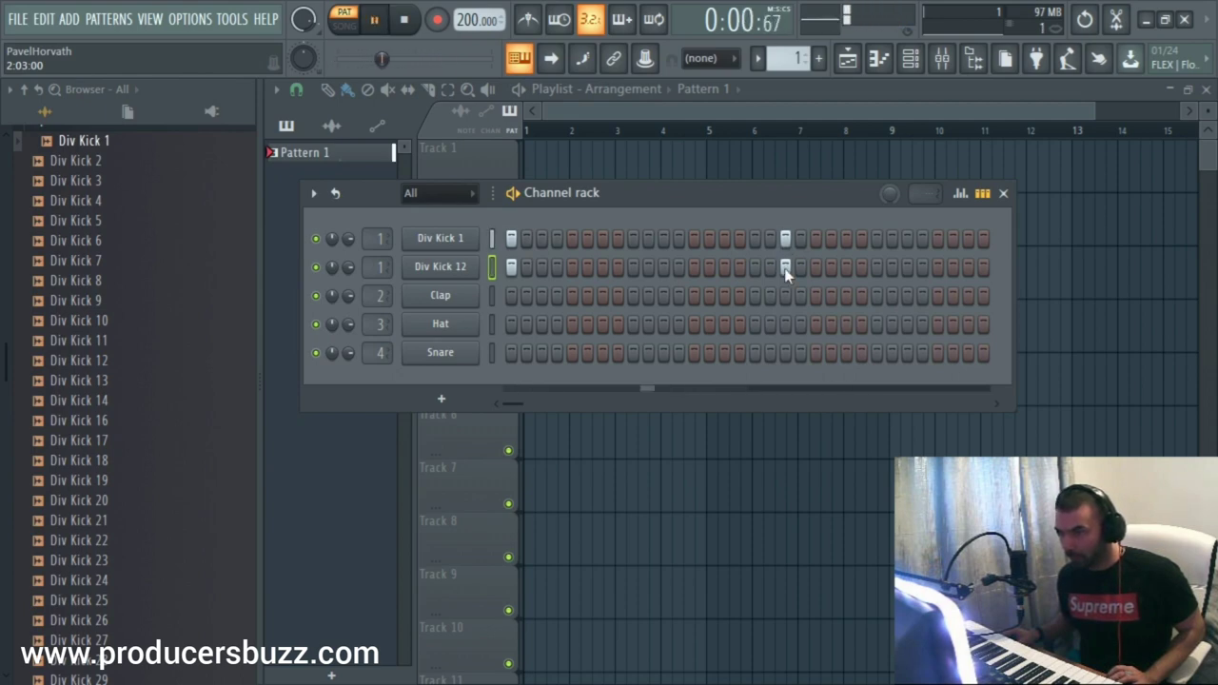
right_click(785, 266)
right_click(785, 238)
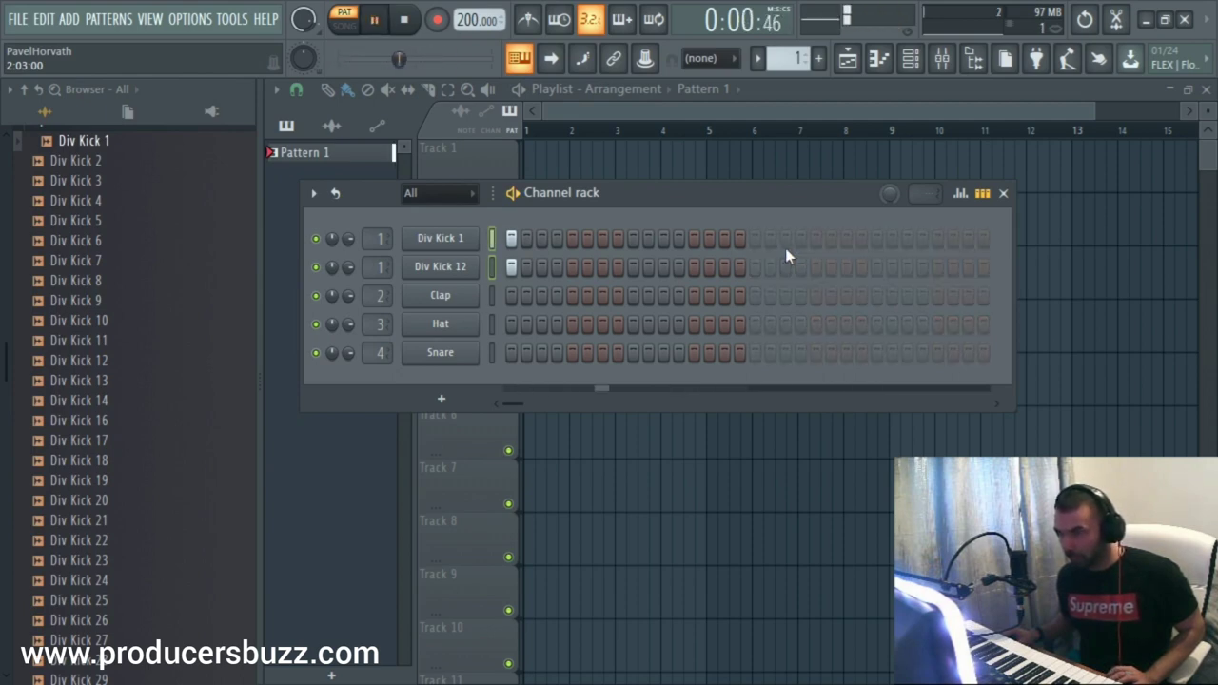
left_click(755, 238)
left_click(754, 266)
right_click(755, 267)
right_click(755, 238)
Place Div Kick 1 and Div Kick 12 on steps 21 and 29, and stop playback
left_click(815, 238)
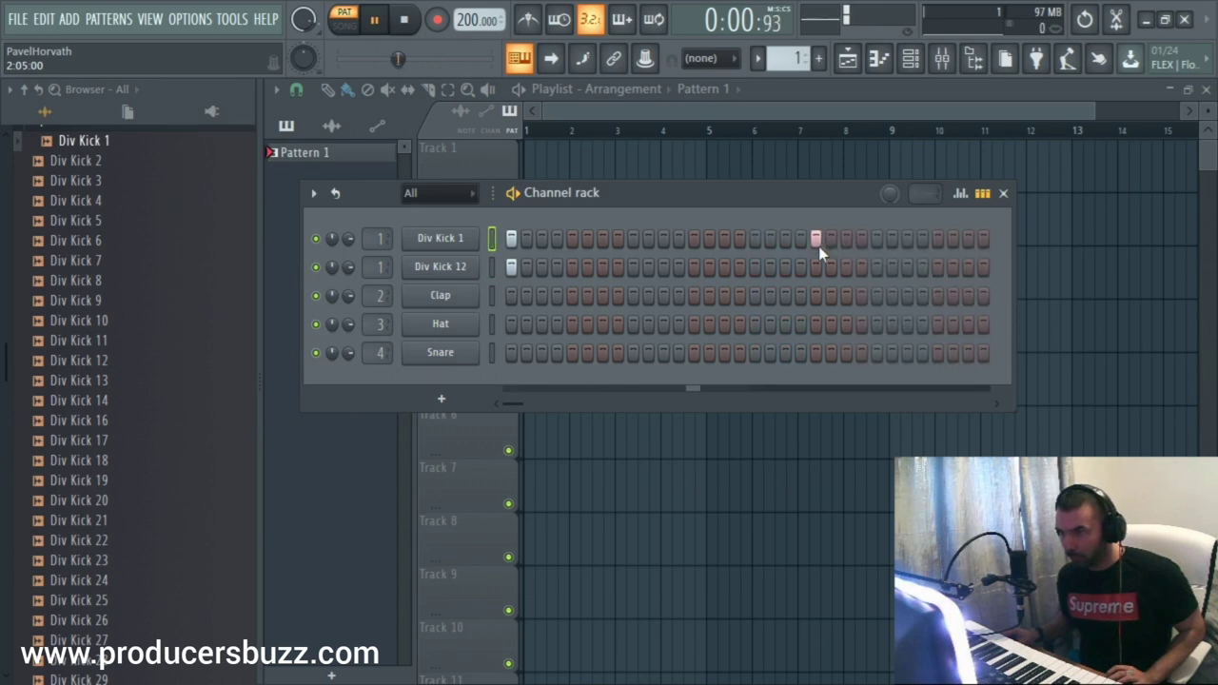
left_click(816, 267)
left_click(938, 267)
left_click(937, 238)
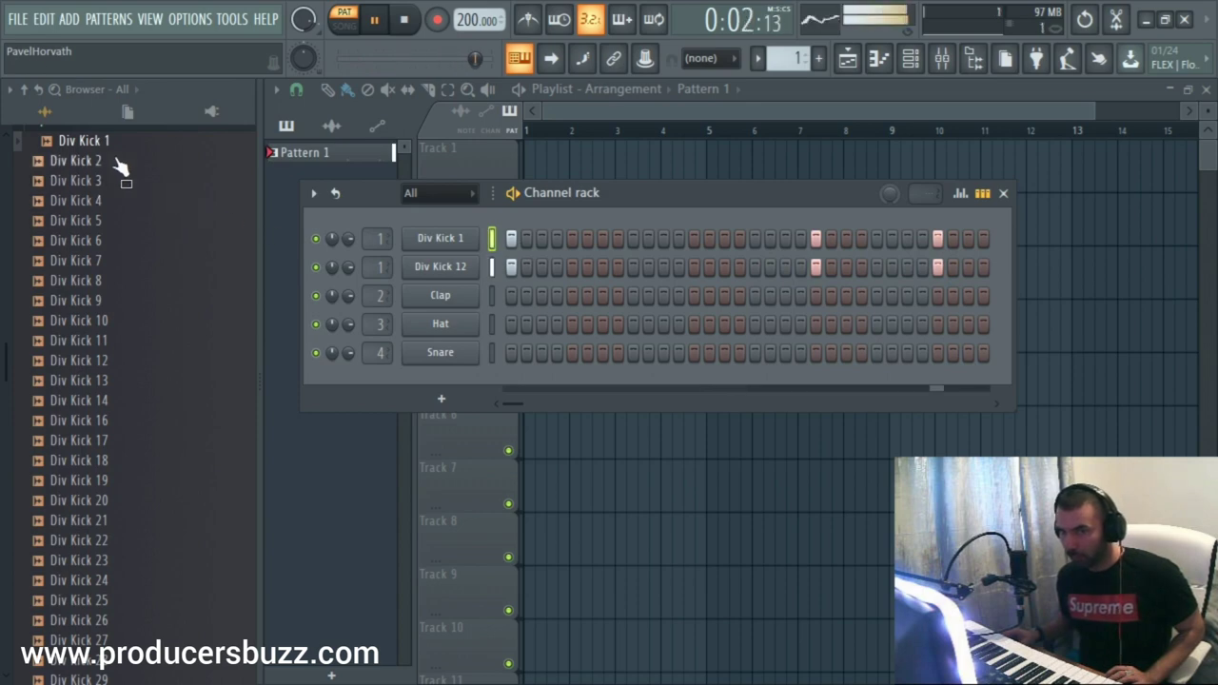
key("space")
Replace the Clap channel's sound with Div Snare 22 from the DivisionBeatz kit's Snare folder
left_click_drag(93, 143, 95, 154)
scroll(136, 222, "up", 4)
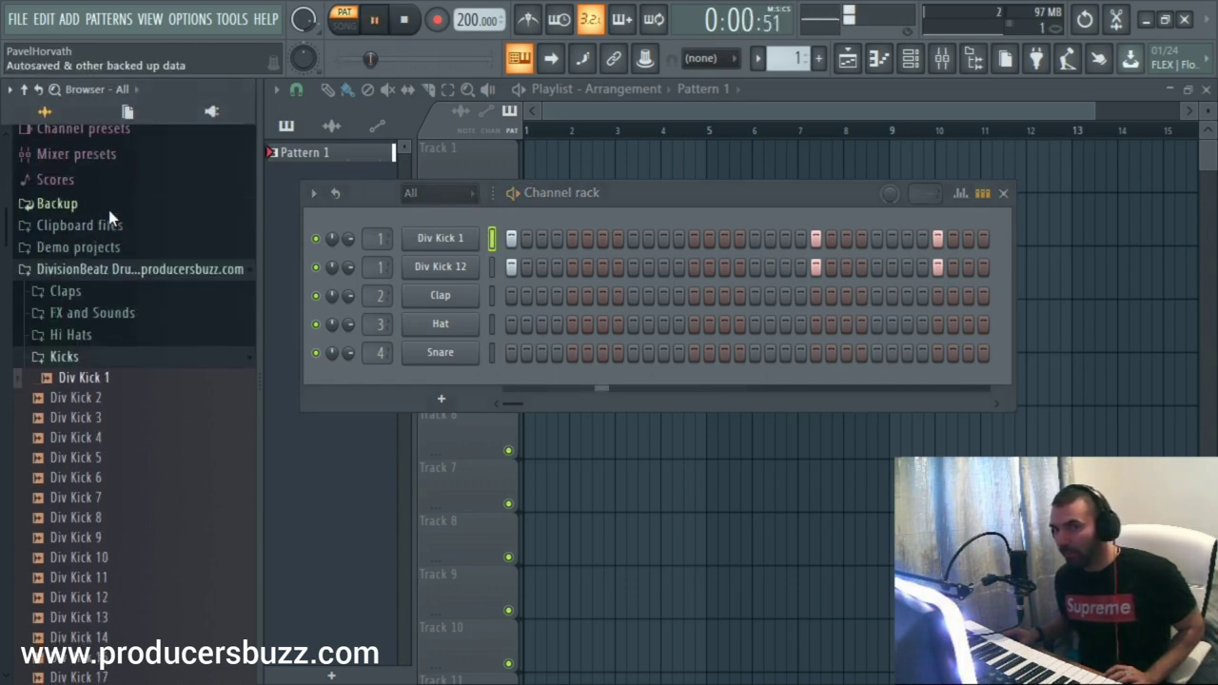
left_click(95, 362)
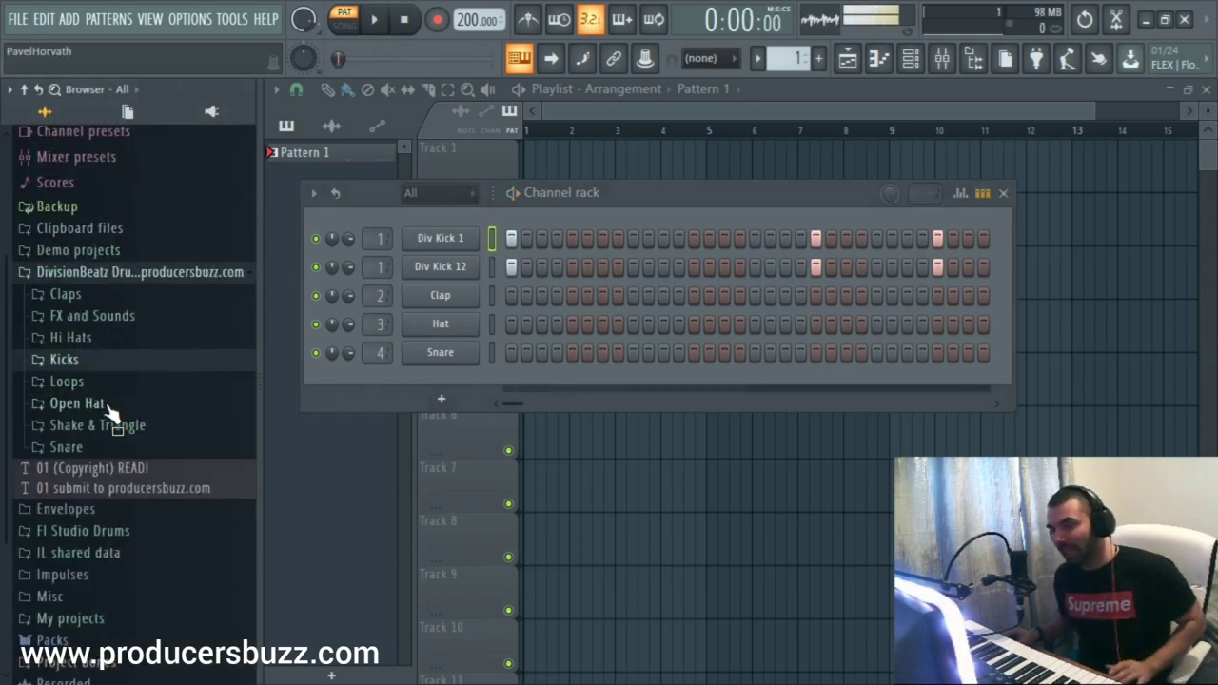
left_click(101, 447)
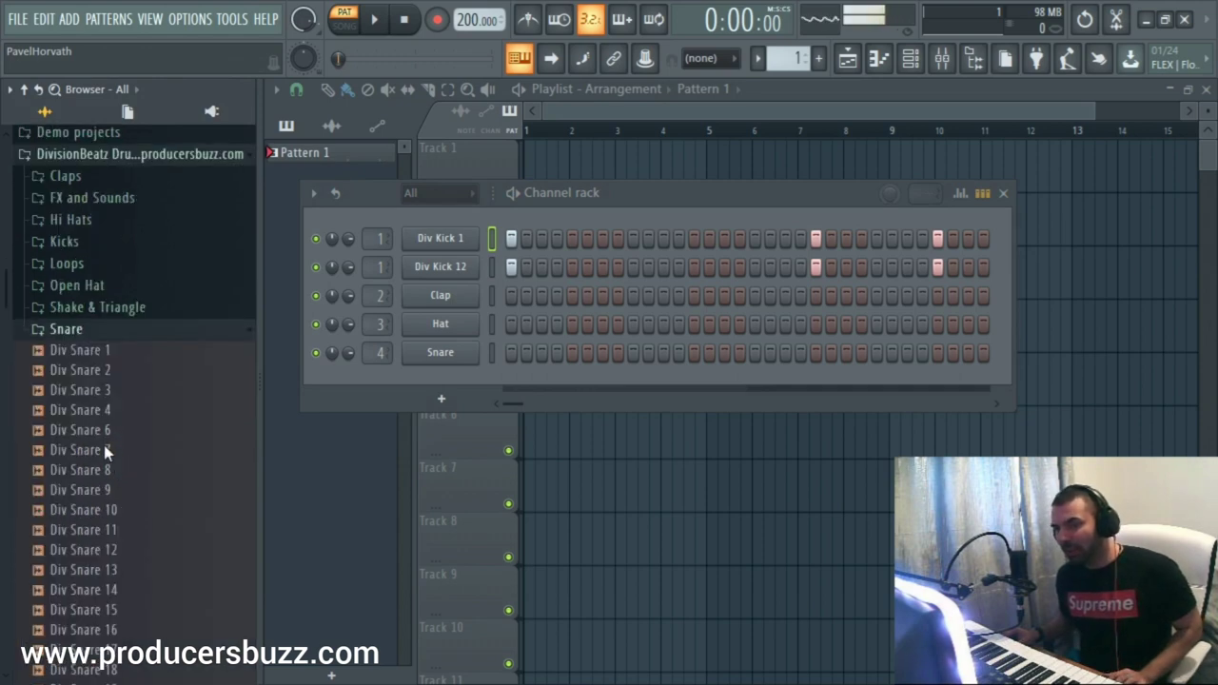
left_click_drag(117, 428, 433, 303)
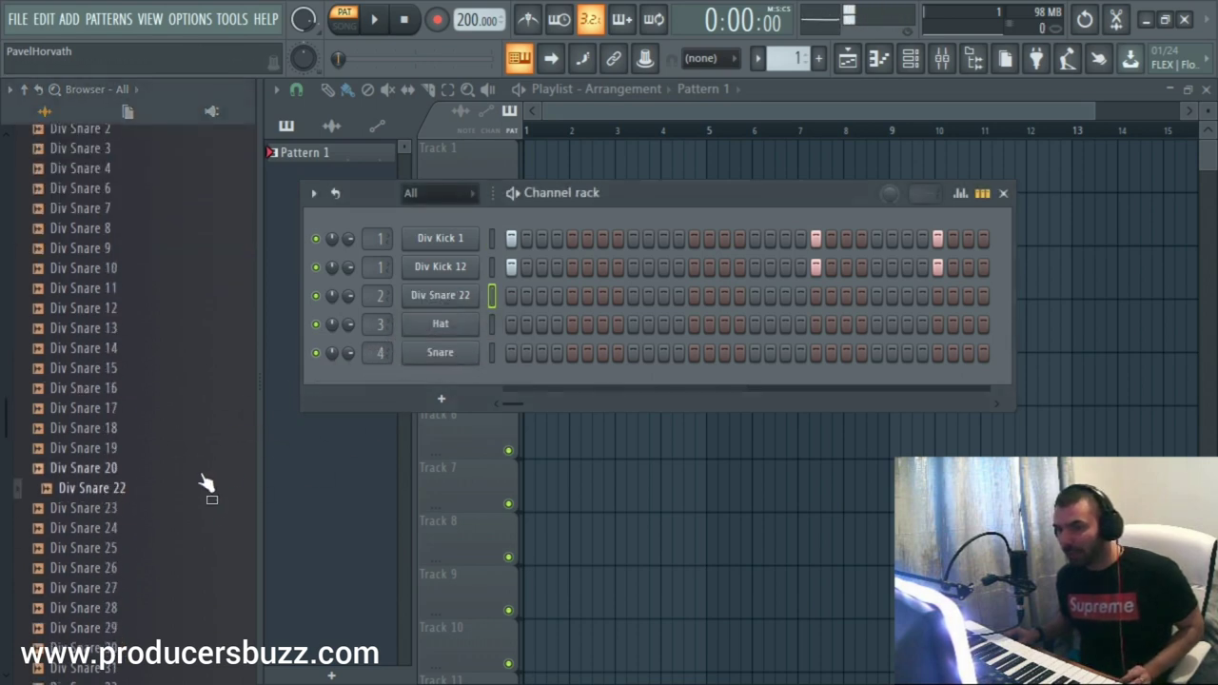
Audition the snare samples from Div Snare 23 through Div Snare 31 in the DivisionBeatz kit
left_click(119, 509)
left_click(119, 529)
left_click(121, 549)
left_click(122, 569)
left_click(124, 590)
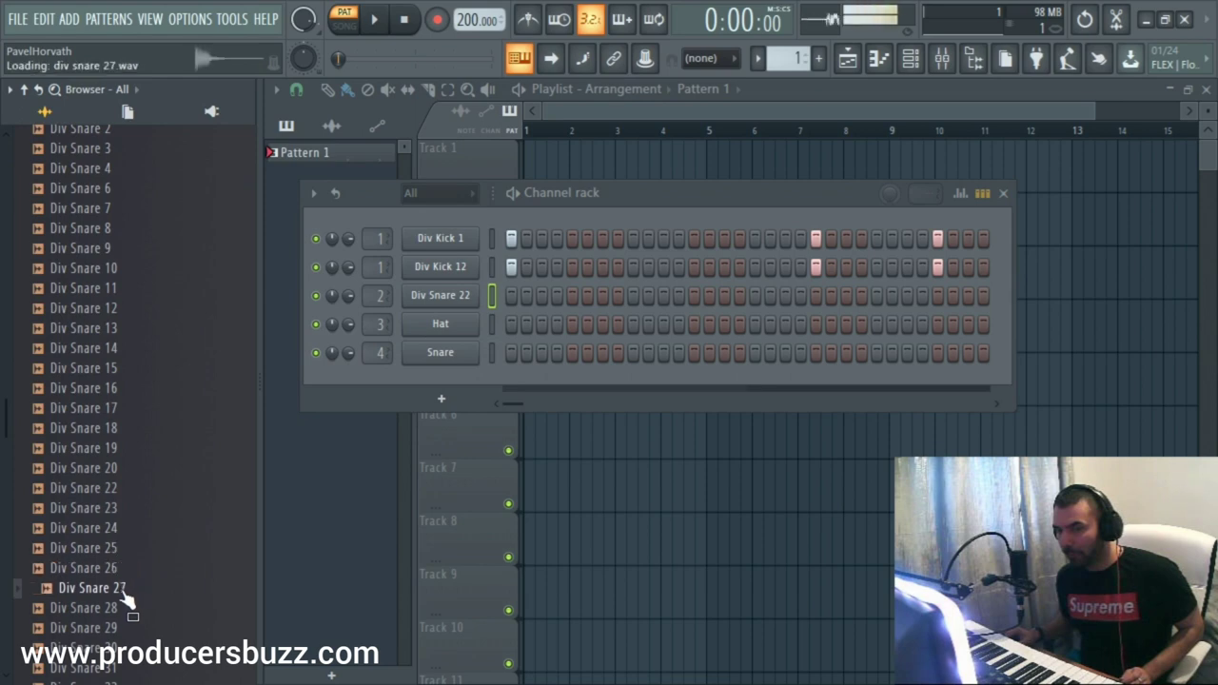
left_click(122, 609)
left_click(121, 628)
left_click(121, 648)
left_click(122, 668)
Audition the snares from Div Snare 35 back to Div Snare 28 and add Div Snare 28 as a channel below Div Snare 22
scroll(138, 481, "down", 6)
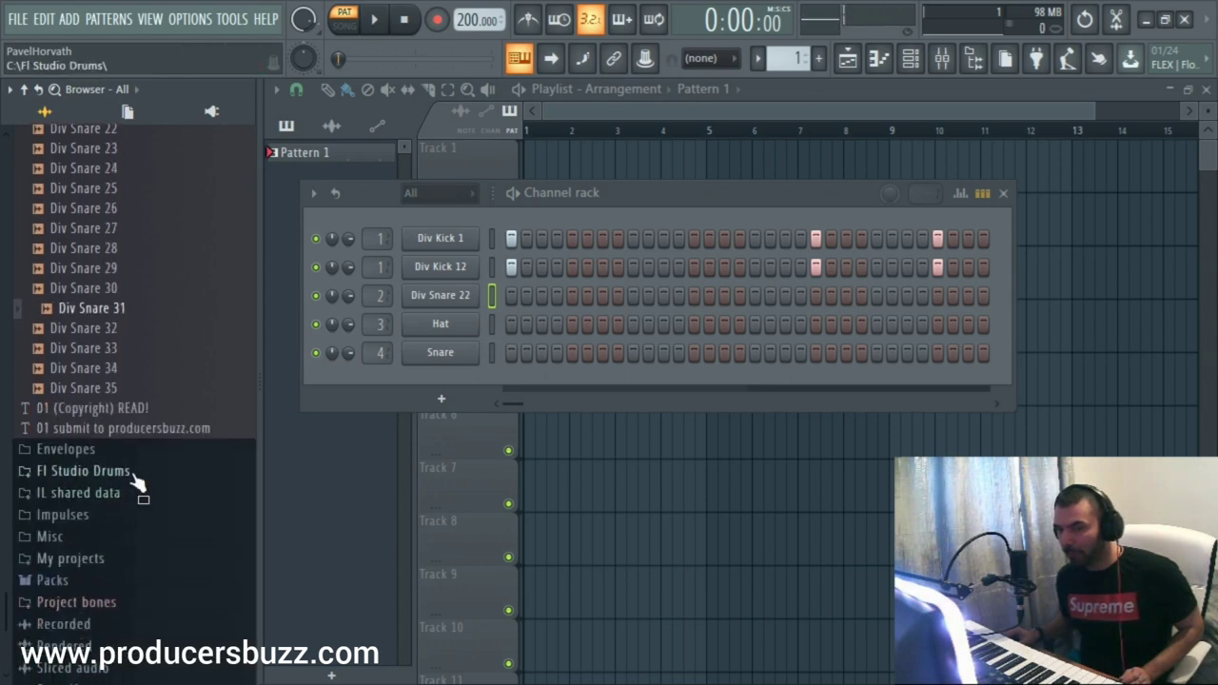
left_click(110, 389)
left_click(112, 368)
left_click(115, 348)
left_click(117, 328)
left_click(115, 311)
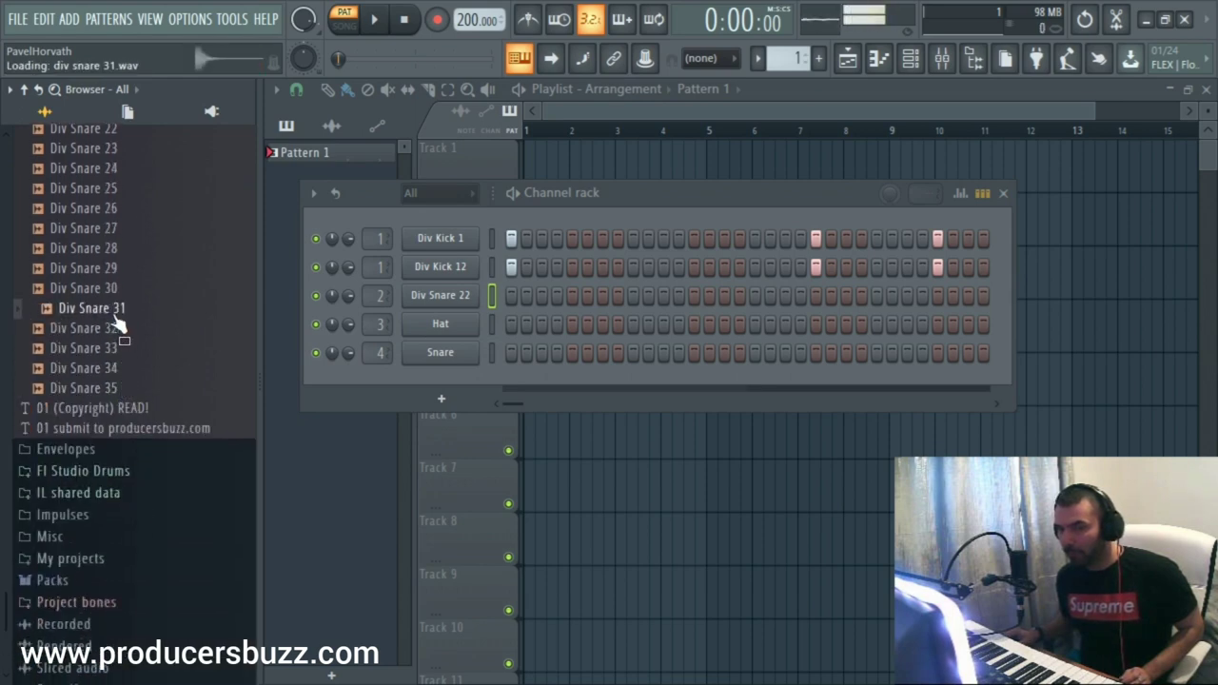
left_click(116, 291)
left_click(115, 271)
left_click(112, 253)
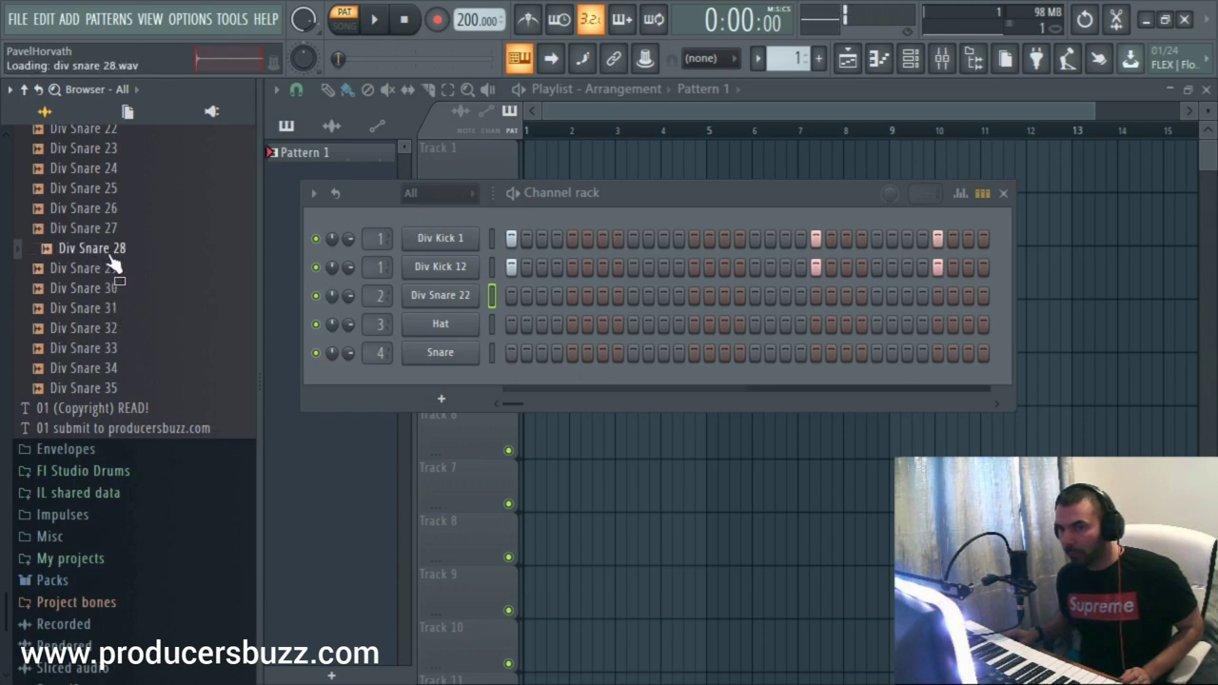
left_click_drag(117, 262, 458, 309)
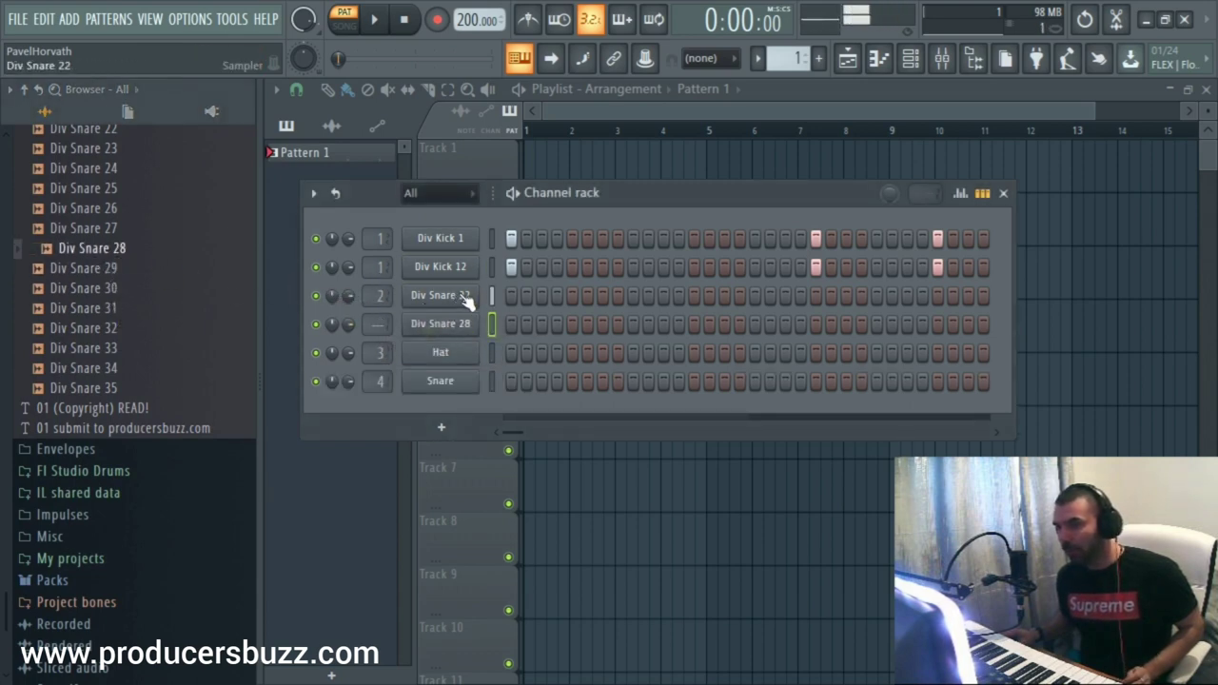
Place Div Snare 22 and Div Snare 28 on steps 9 and 25, and route Div Snare 28 to mixer track 2
left_click(633, 295)
left_click(633, 324)
left_click(876, 295)
left_click(877, 323)
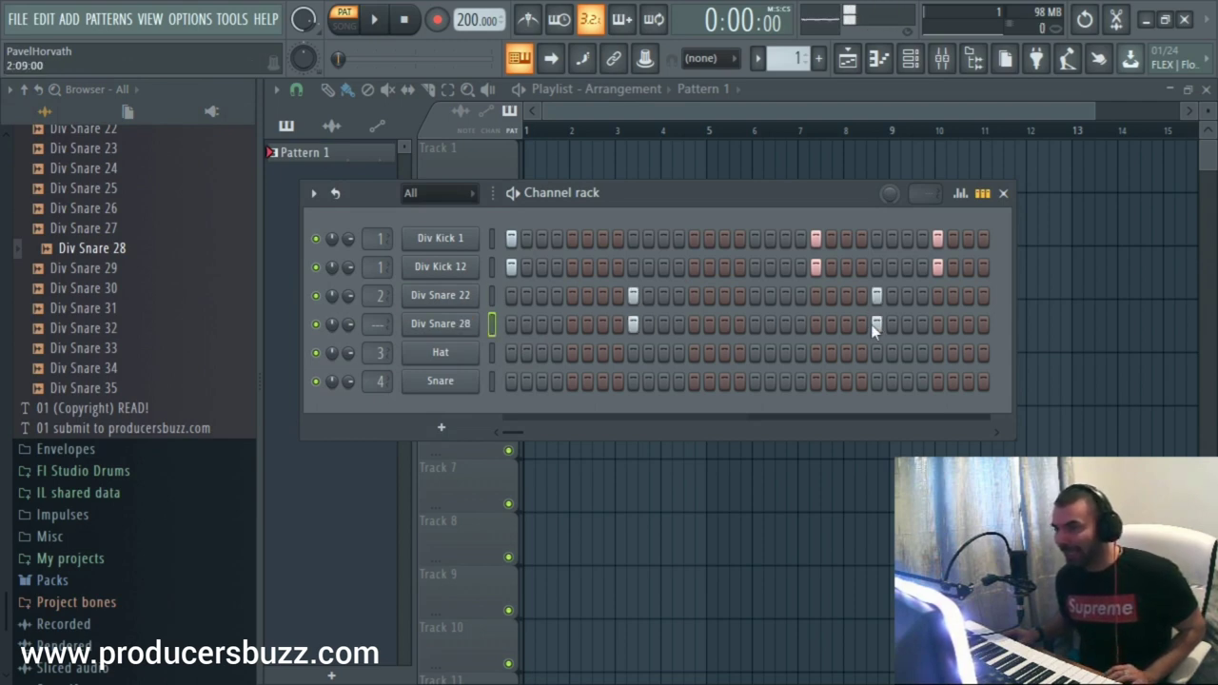
scroll(377, 325, "up", 2)
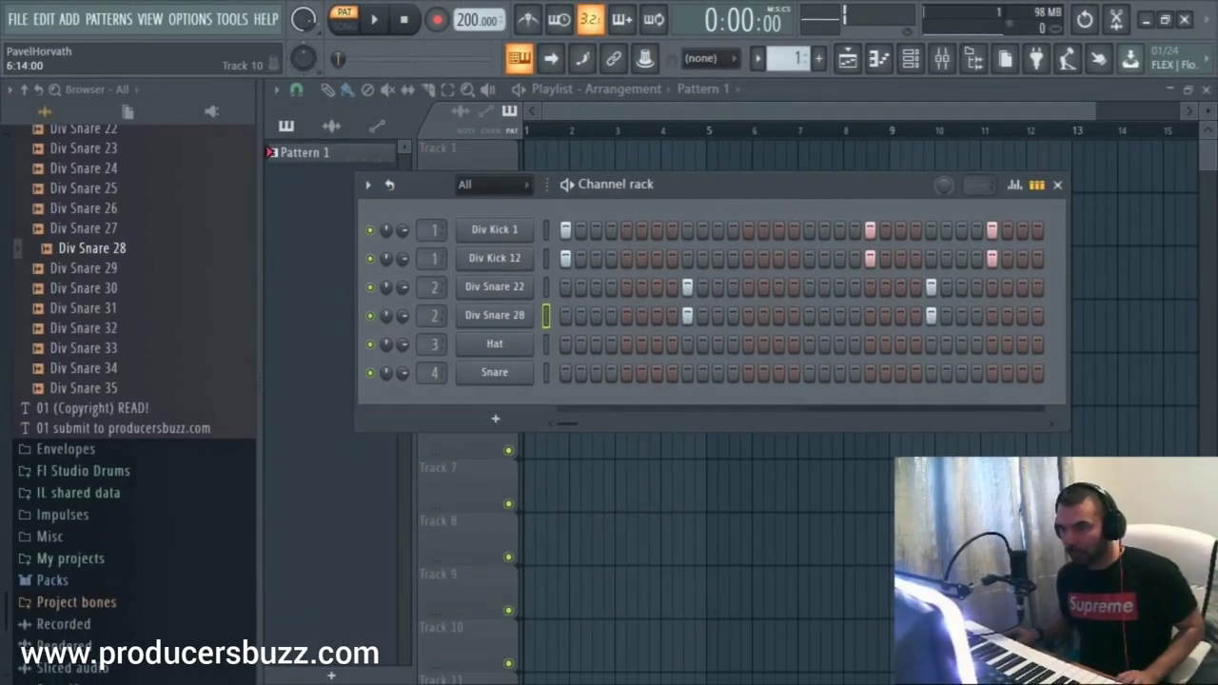
key("super")
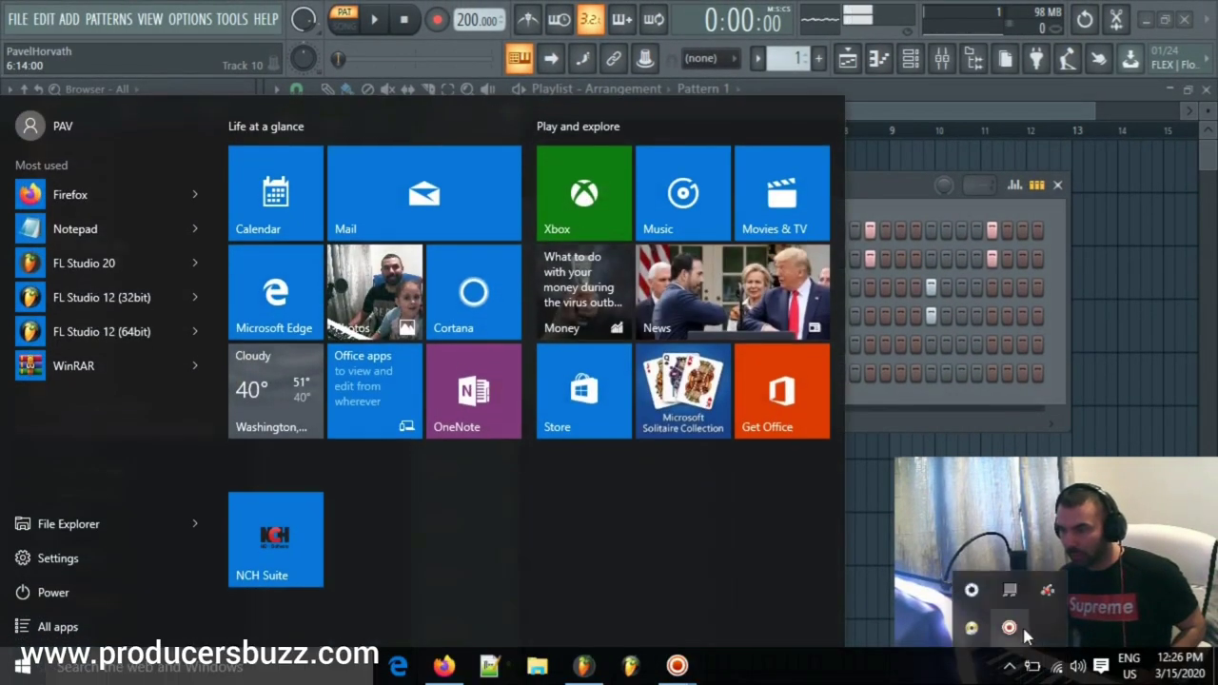
key("super")
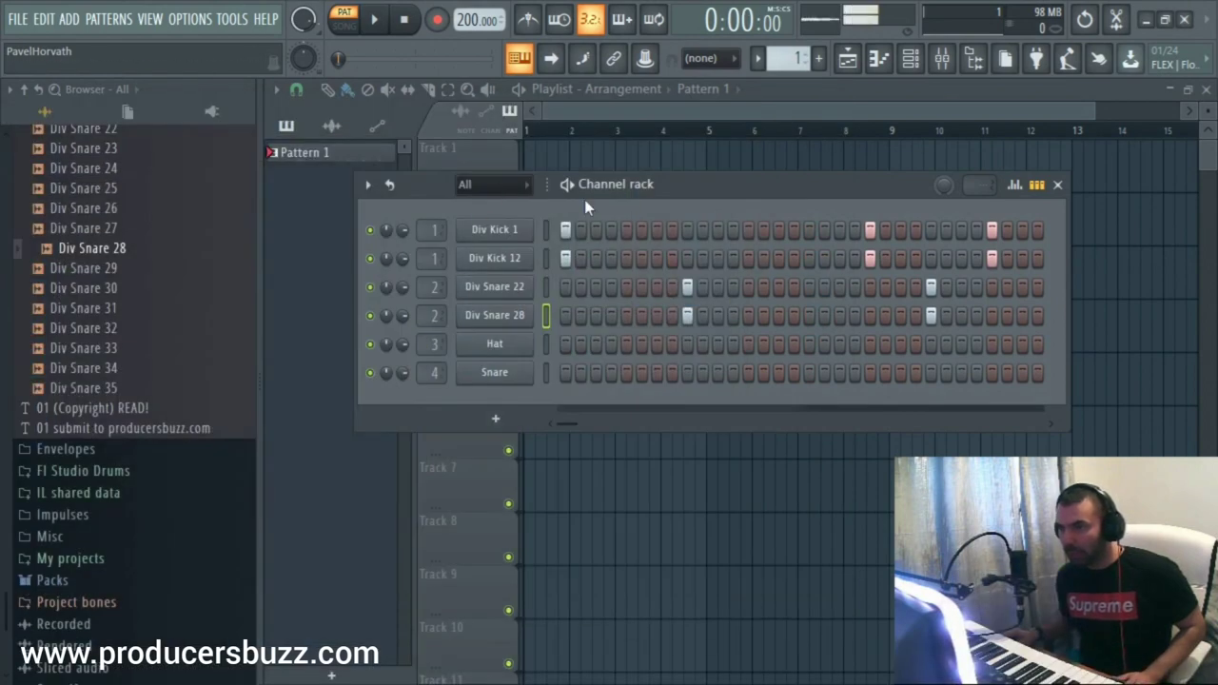
left_click_drag(585, 202, 691, 183)
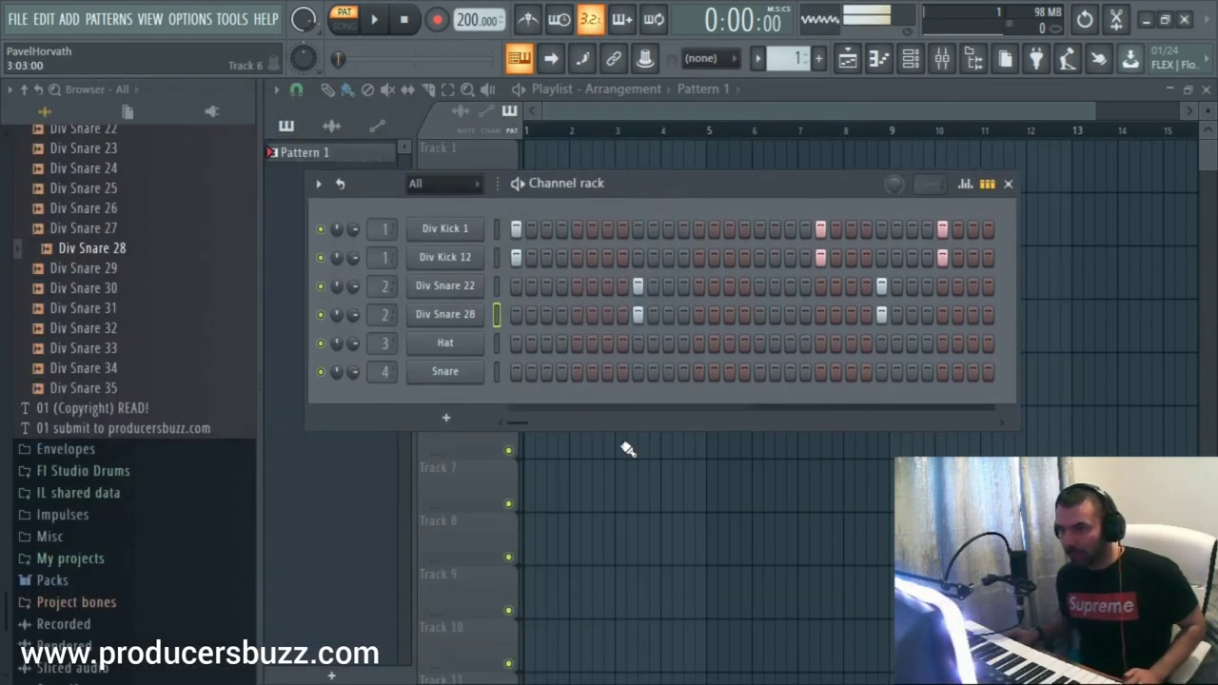
key("super")
mouse_move(681, 649)
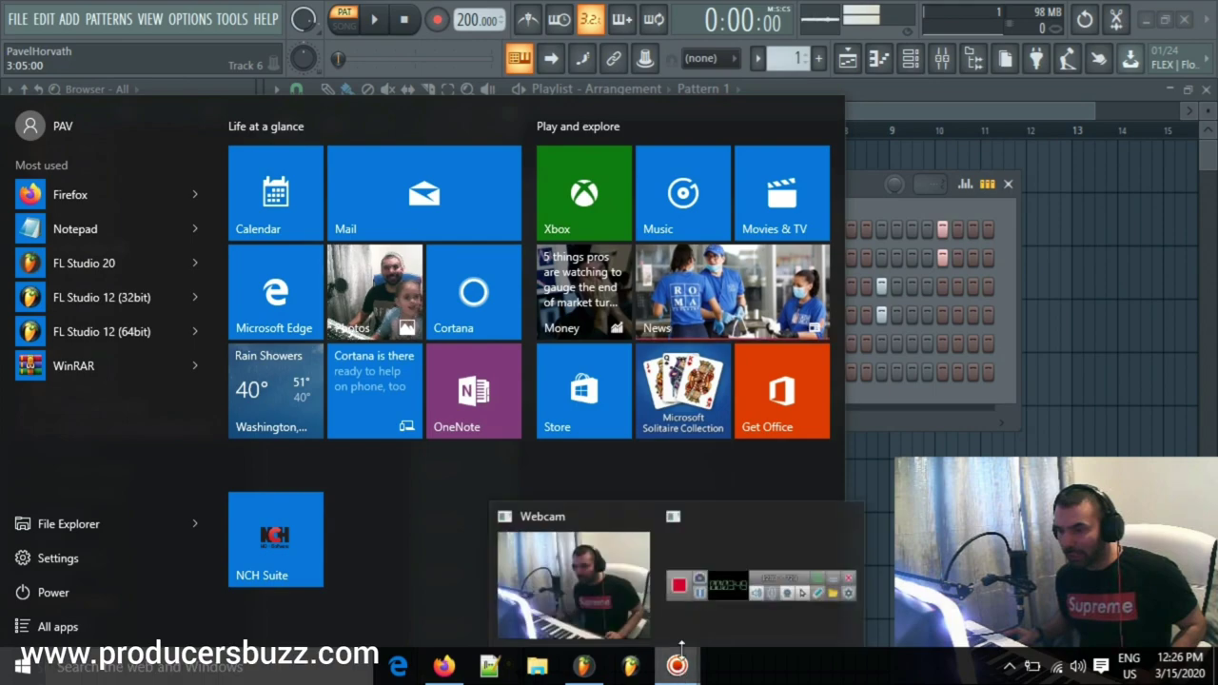
left_click(761, 582)
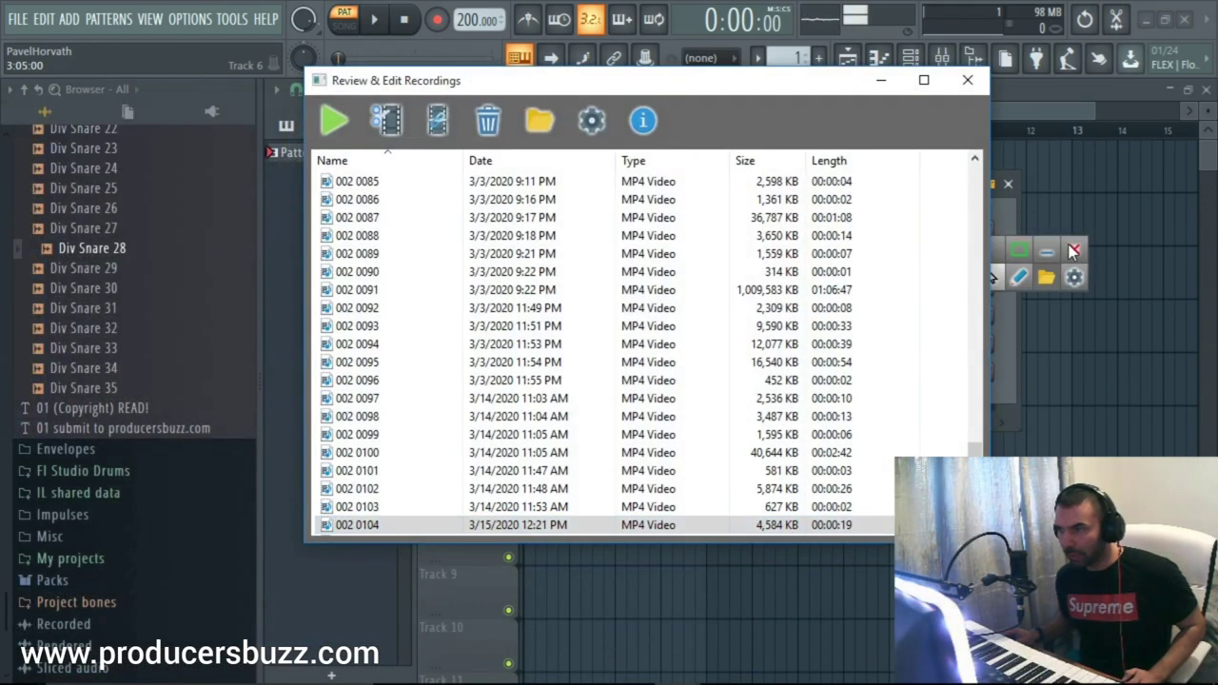
left_click(968, 79)
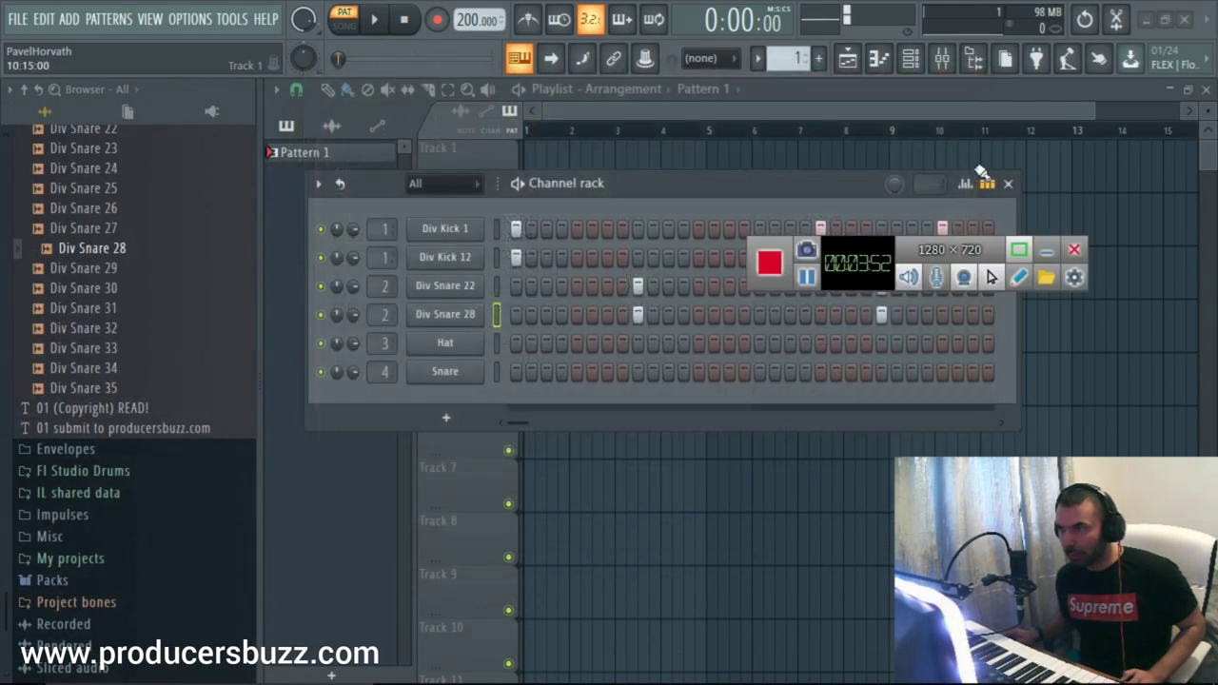
left_click(1045, 250)
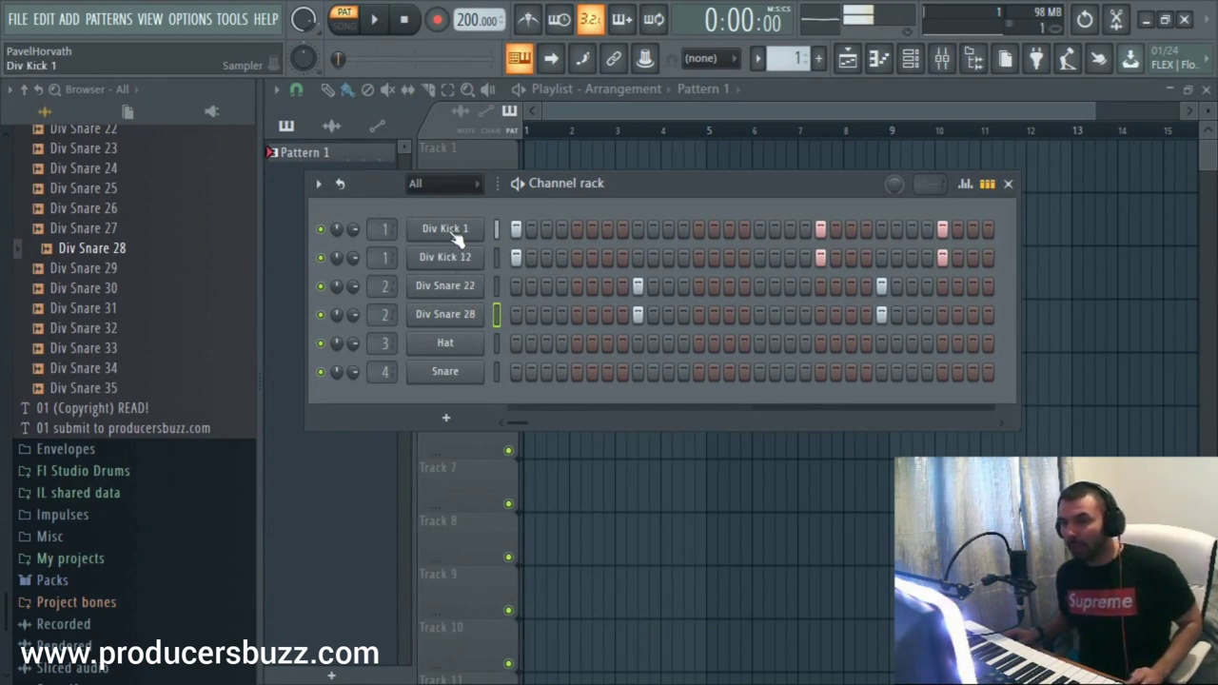
Play back the pattern and inspect the sampler settings of Div Snare 22 and Div Snare 28
key("space")
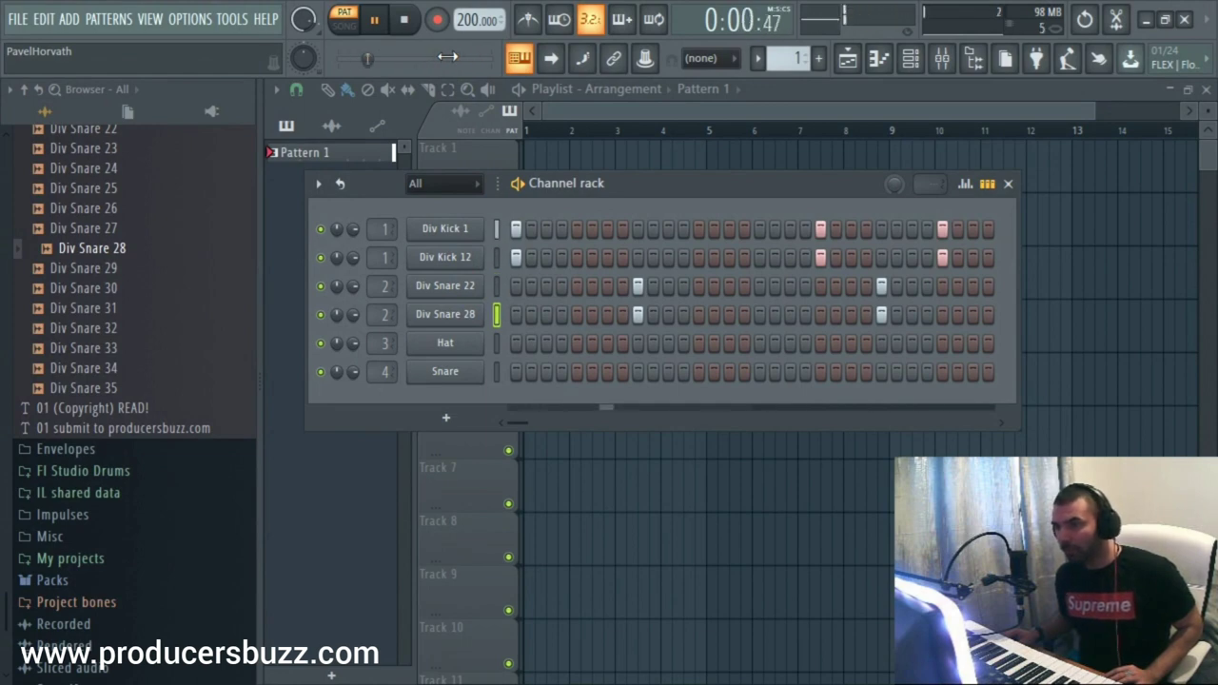
key("space")
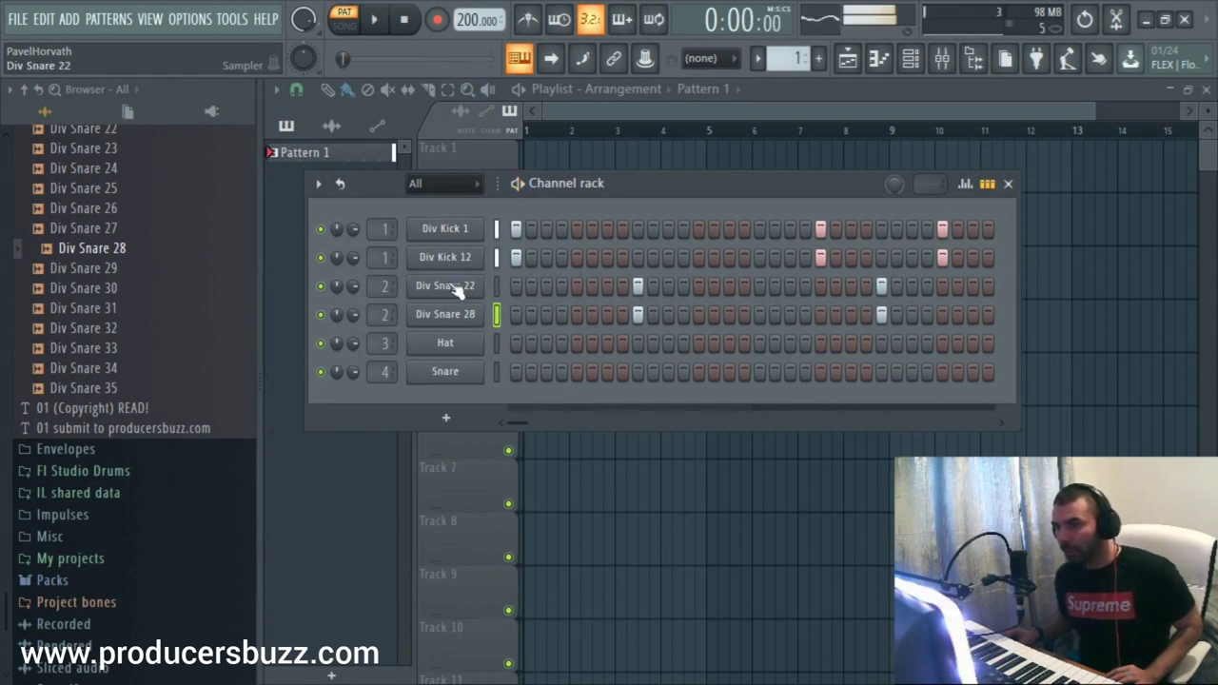
left_click(455, 285)
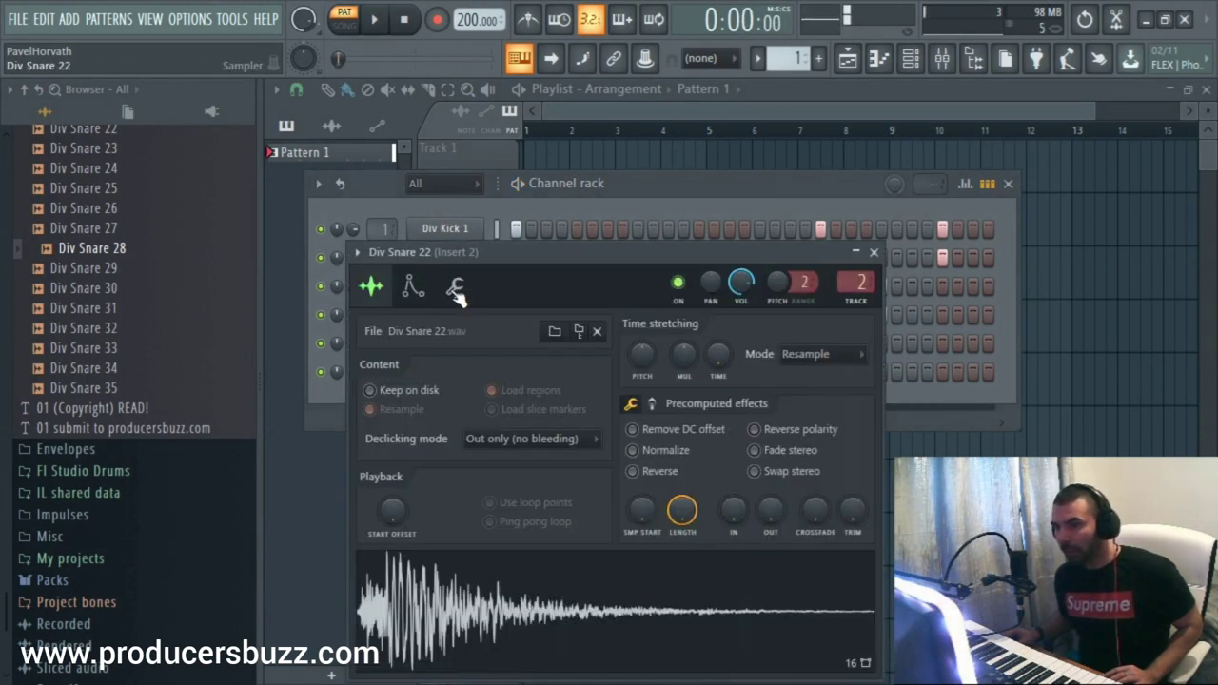
left_click(873, 252)
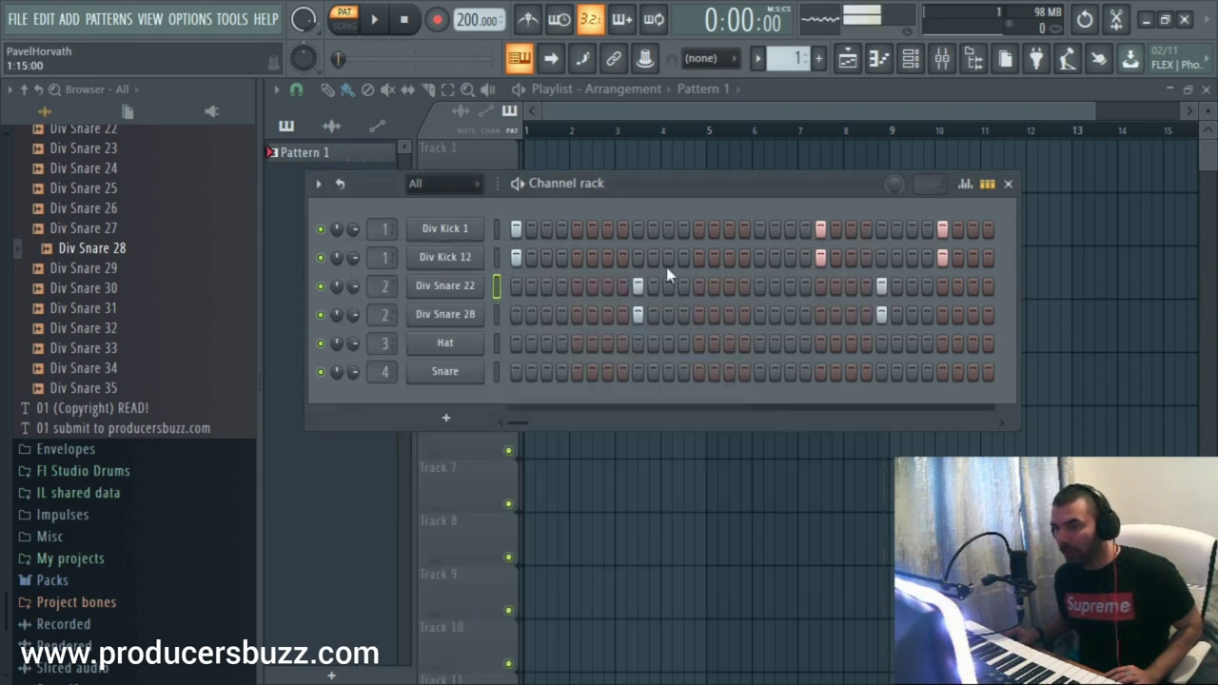
left_click(476, 320)
left_click_drag(514, 349, 473, 205)
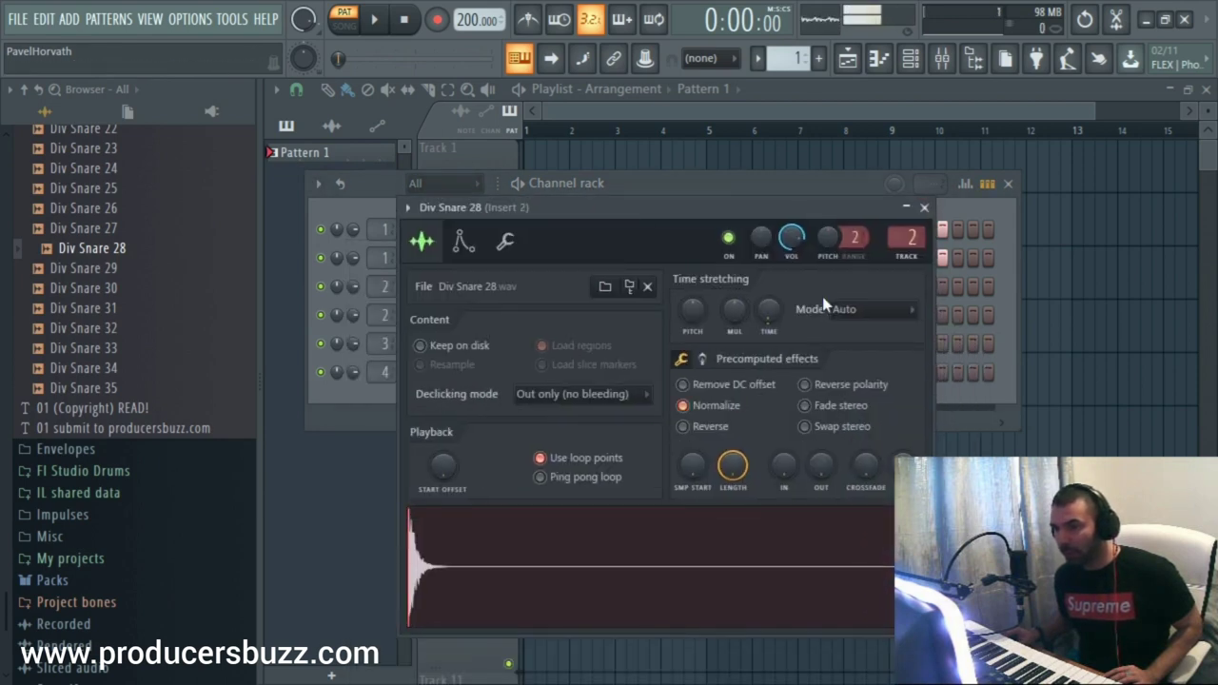
left_click(923, 208)
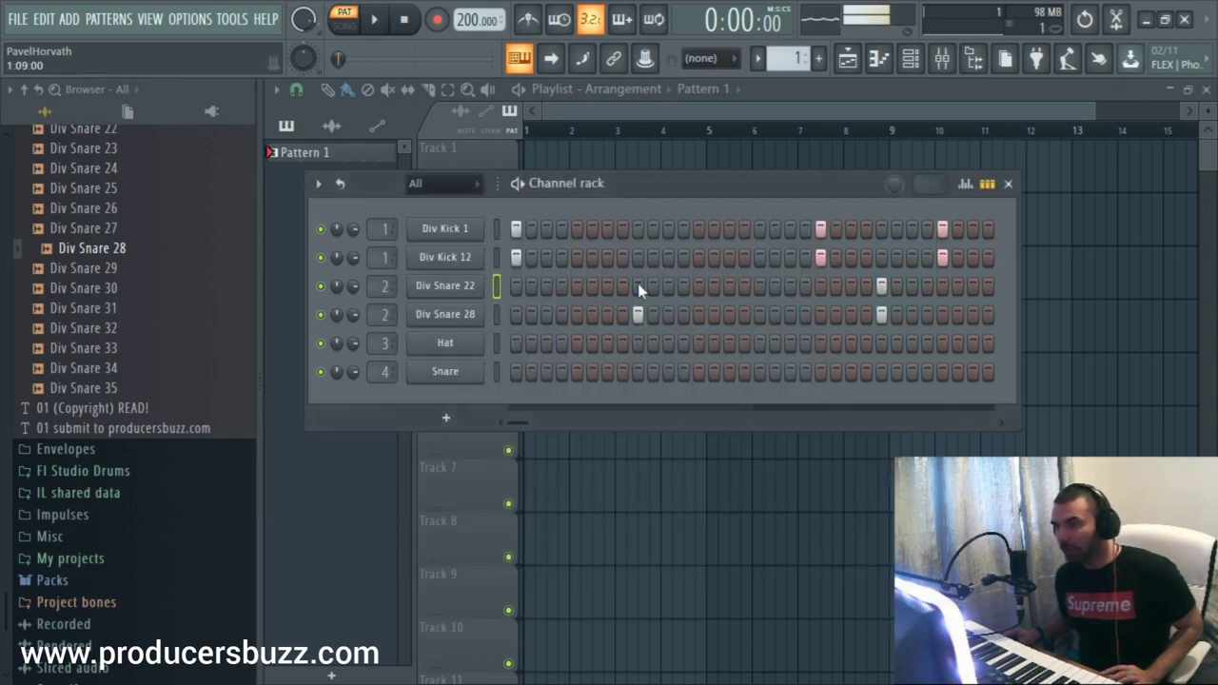
Move the step 9 hits of Div Snare 22 and Div Snare 28 to step 7 and play the pattern
left_click(606, 286)
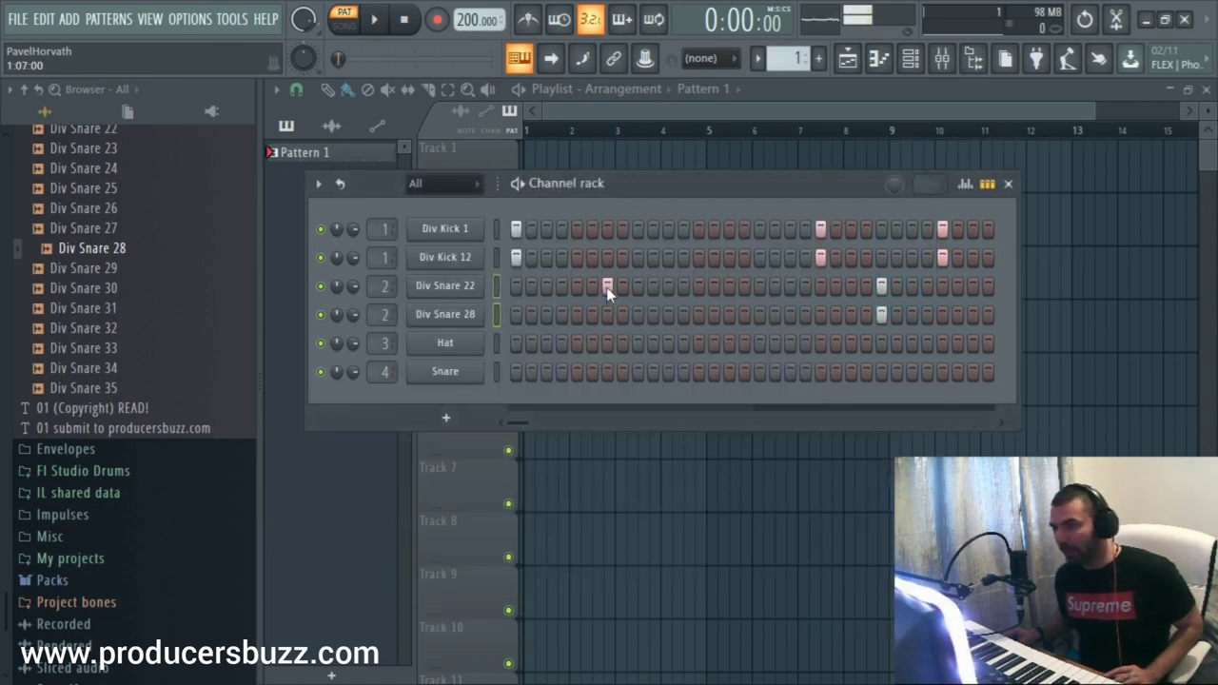
left_click(608, 314)
key("space")
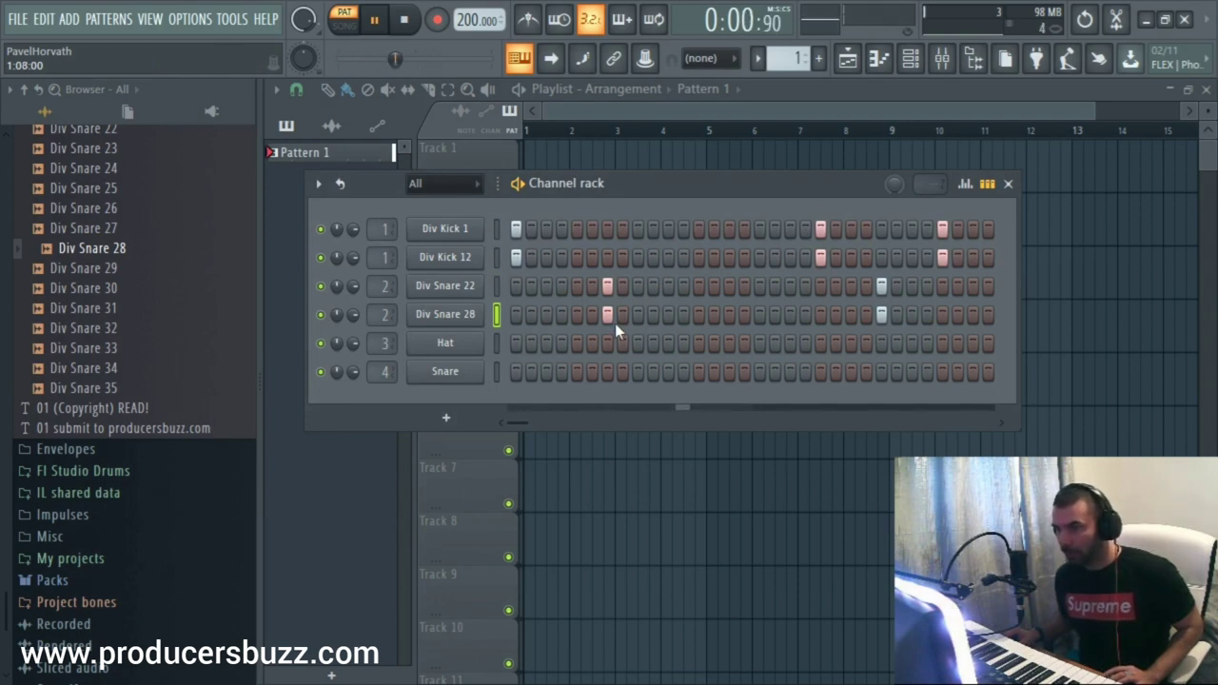
Stop playback and turn off the use of loop points for Div Snare 28
left_click(448, 317)
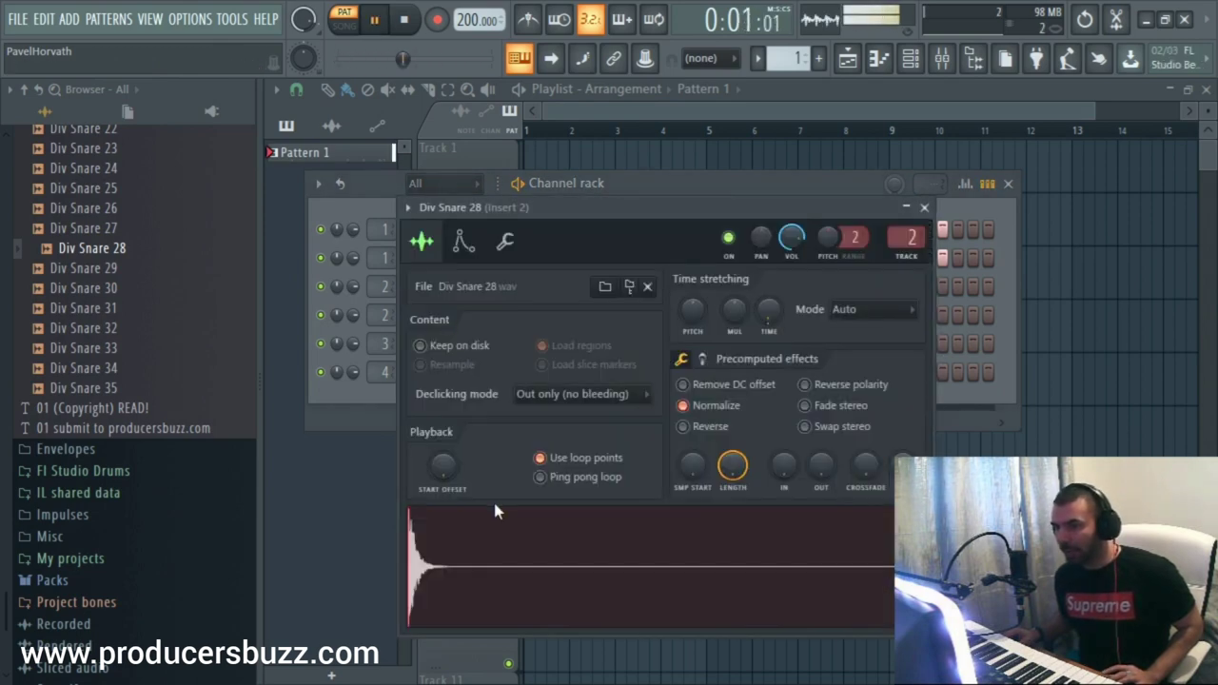
key("space")
left_click(558, 460)
left_click(922, 206)
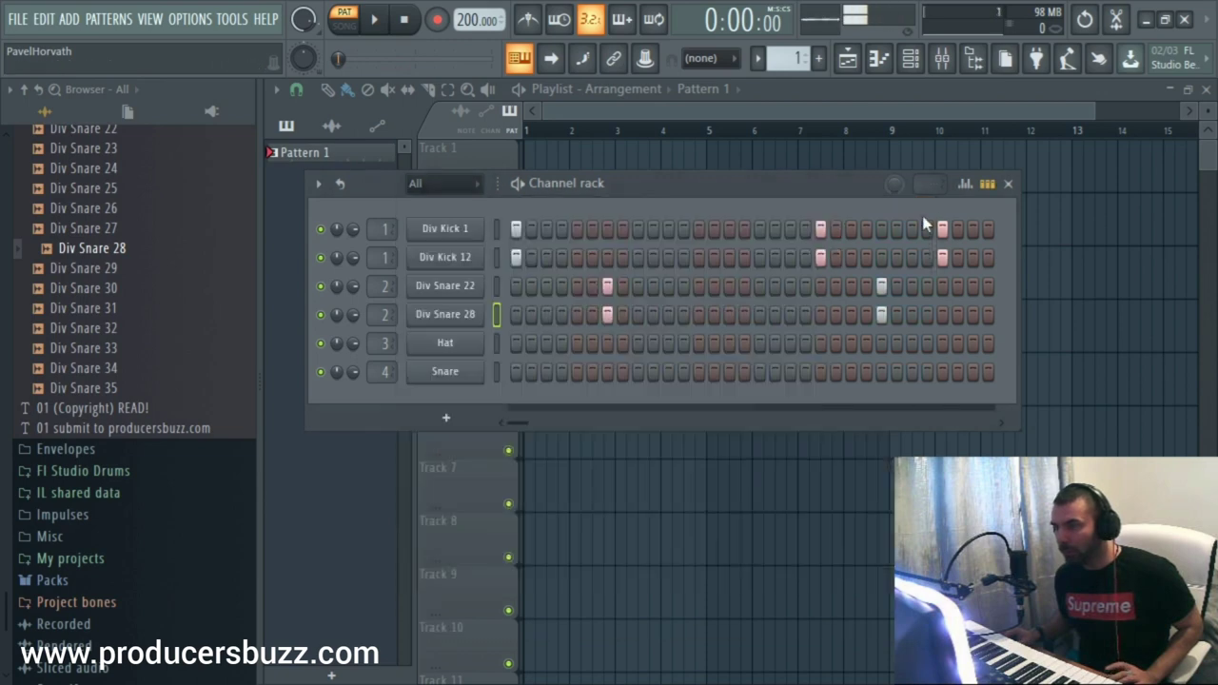
Listen to the pattern and lower the arpeggiator time and gate in Div Kick 1's miscellaneous settings
key("space")
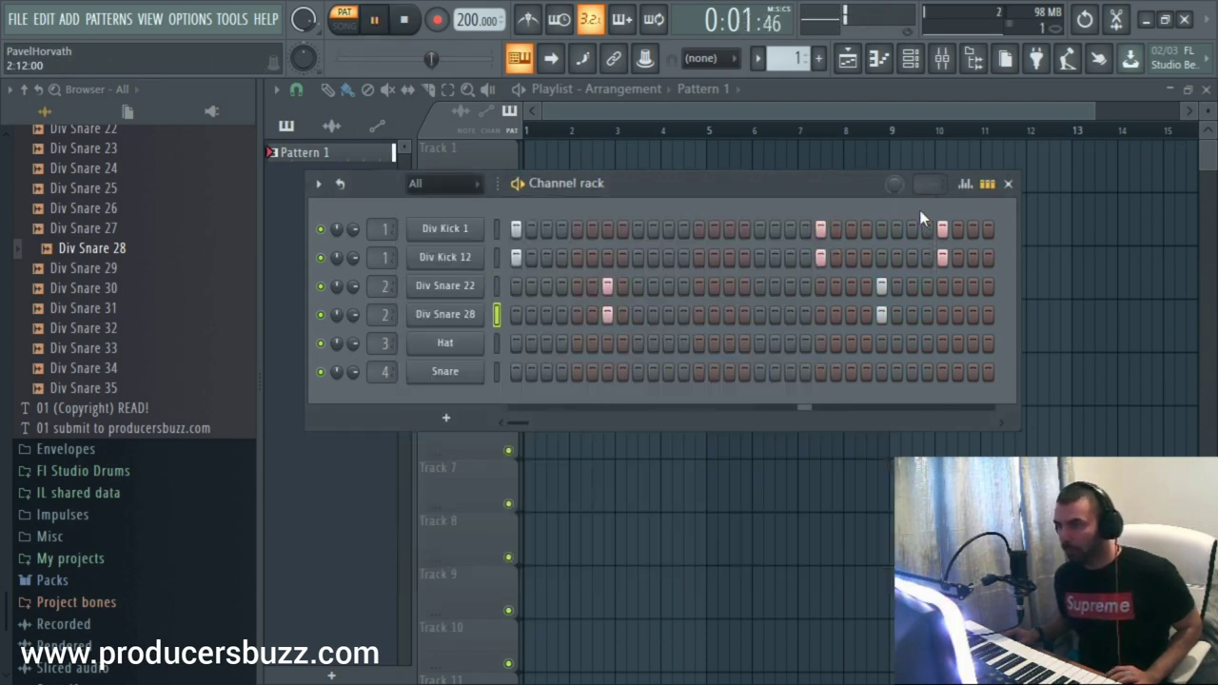
left_click(461, 234)
key("space")
left_click_drag(648, 325, 612, 161)
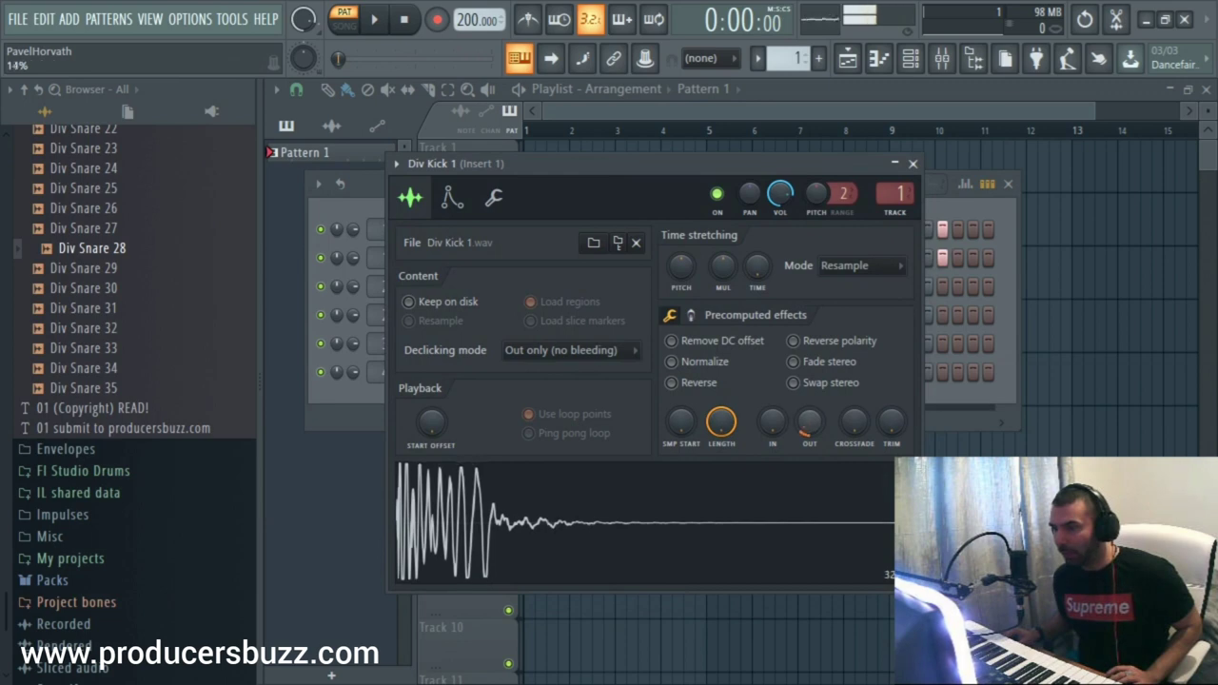
left_click(493, 197)
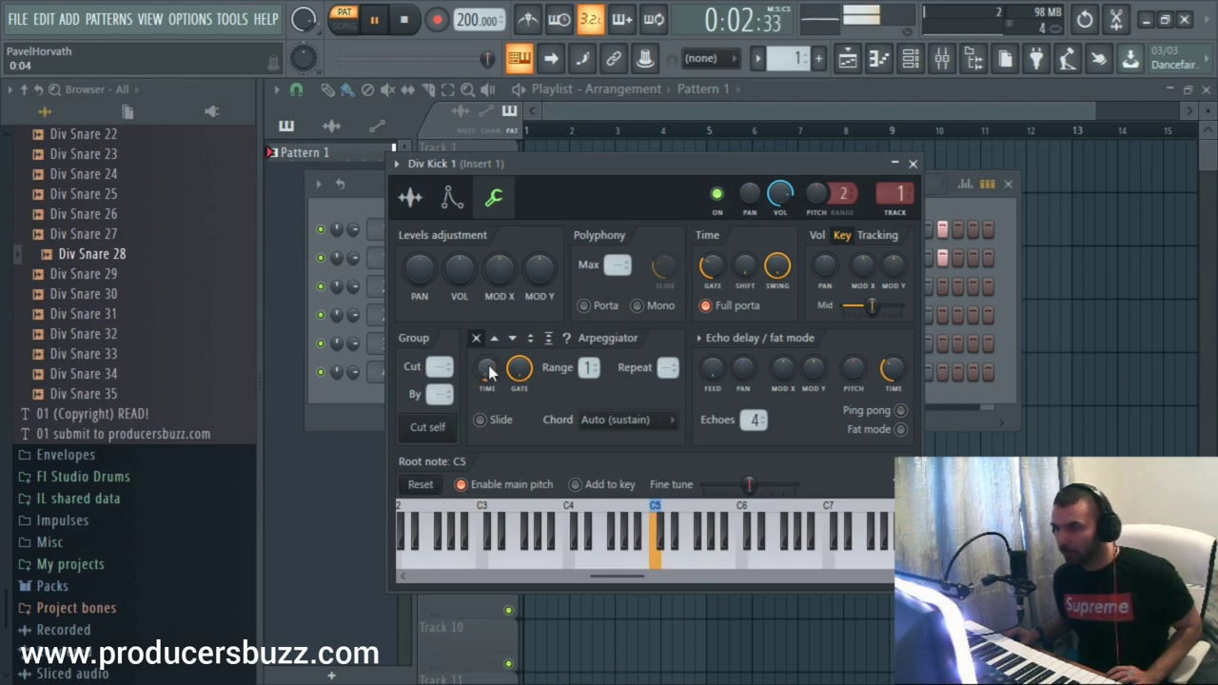
left_click_drag(495, 369, 494, 358)
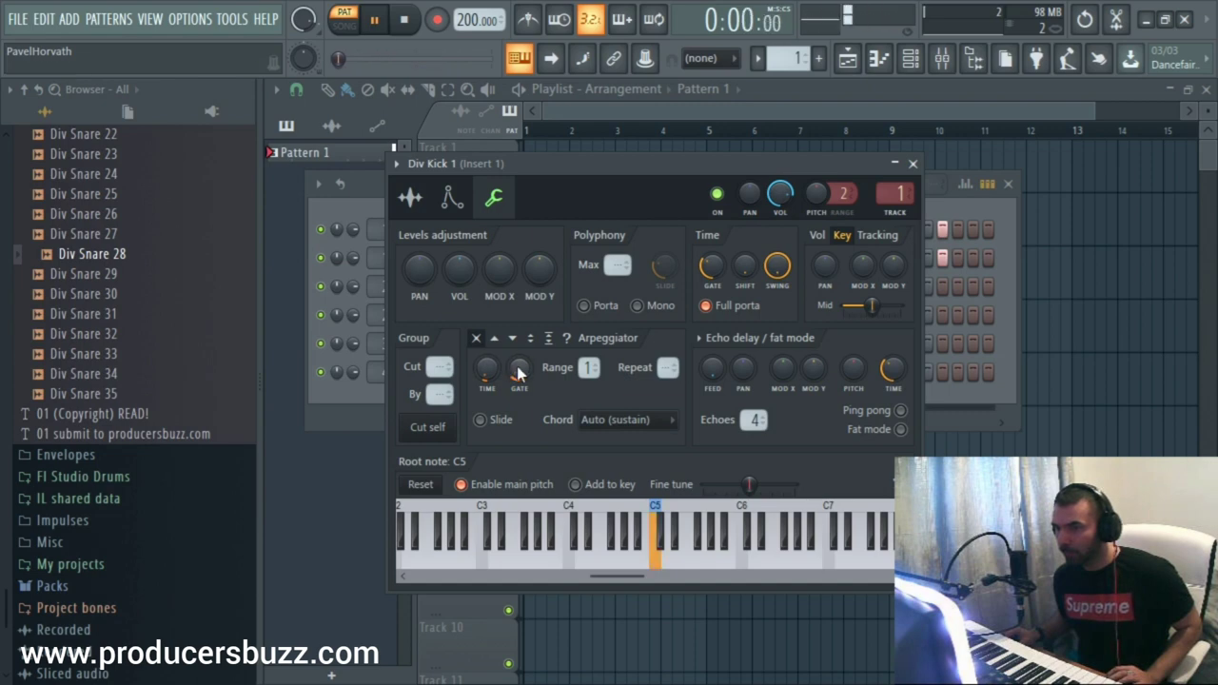
Enable Div Kick 1's volume envelope and lengthen its hold time during playback
left_click(452, 197)
key("space")
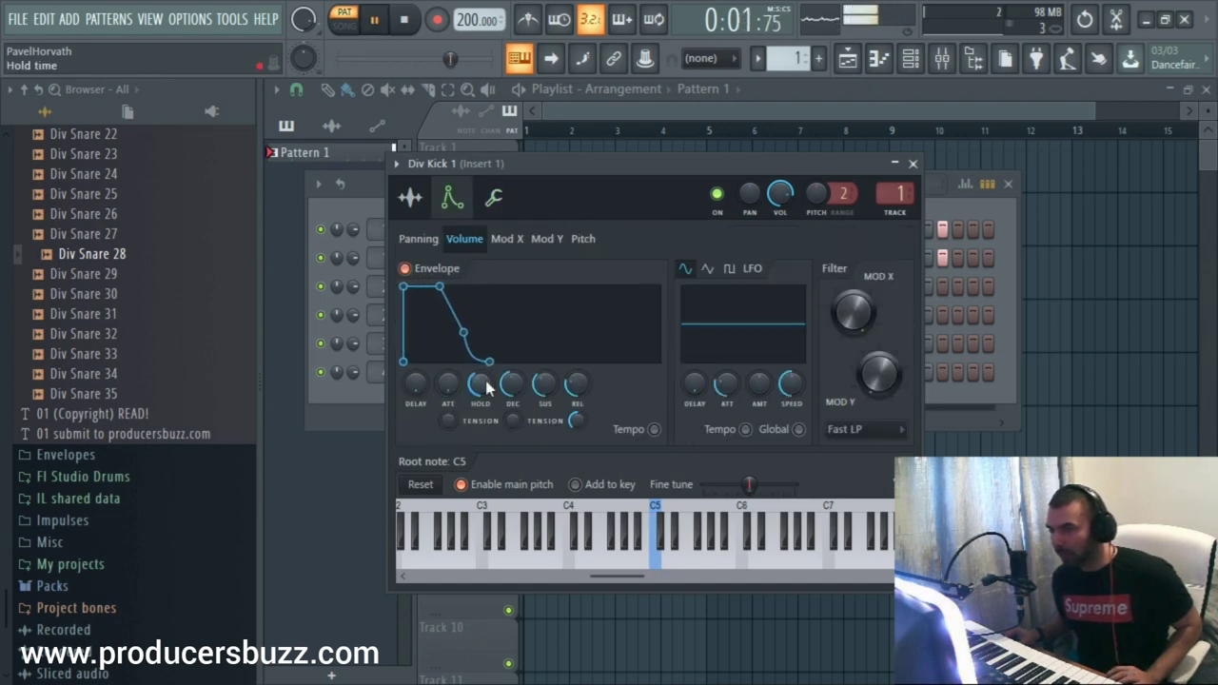
mouse_move(485, 386)
left_mouse_down()
mouse_move(485, 354)
mouse_move(488, 375)
left_mouse_up()
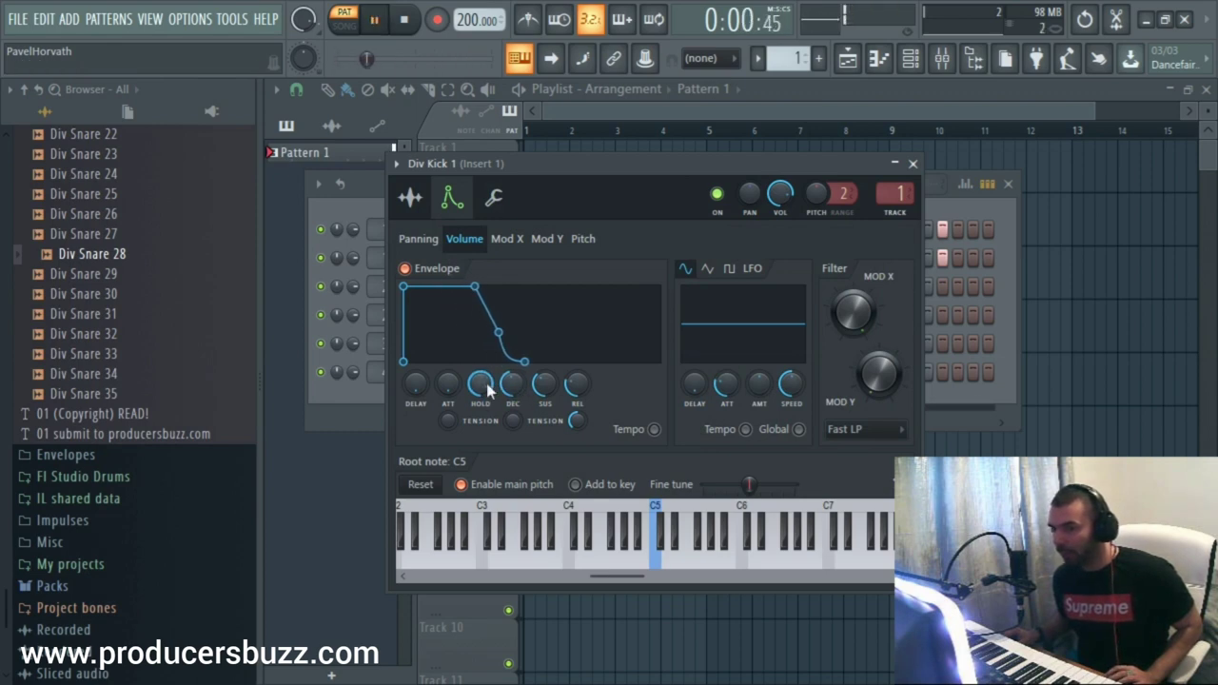
left_click(913, 164)
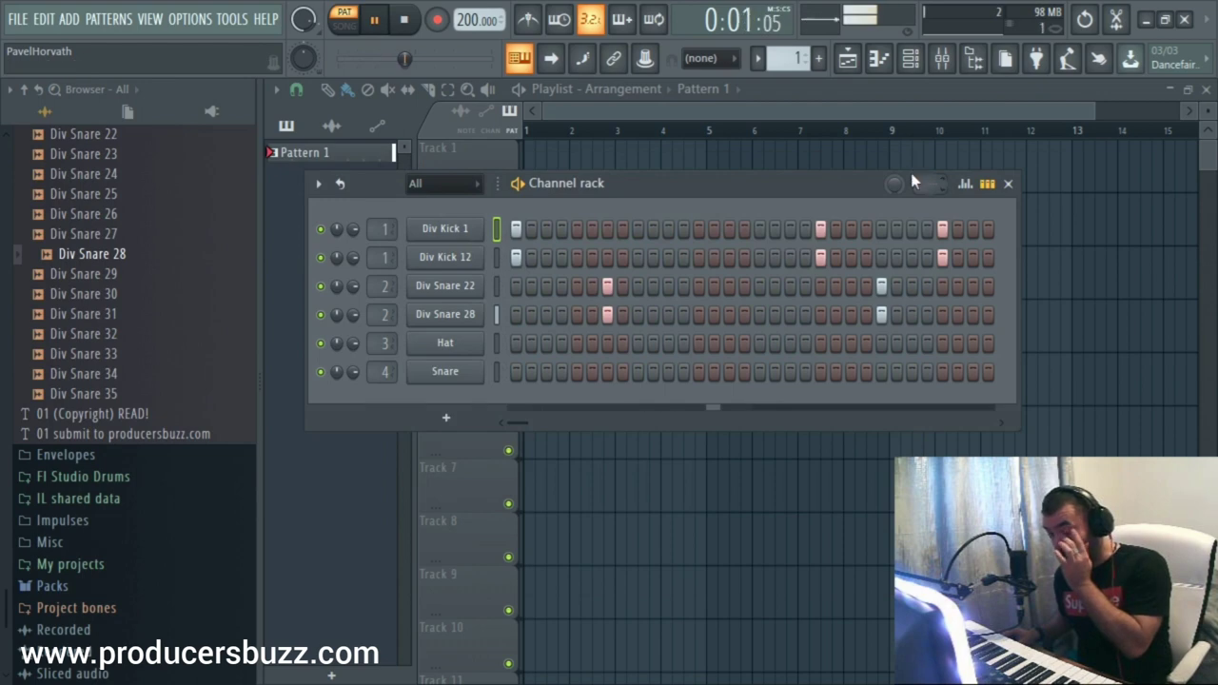
key("space")
Check Div Kick 1's volume envelope and sample waveform
left_click(464, 230)
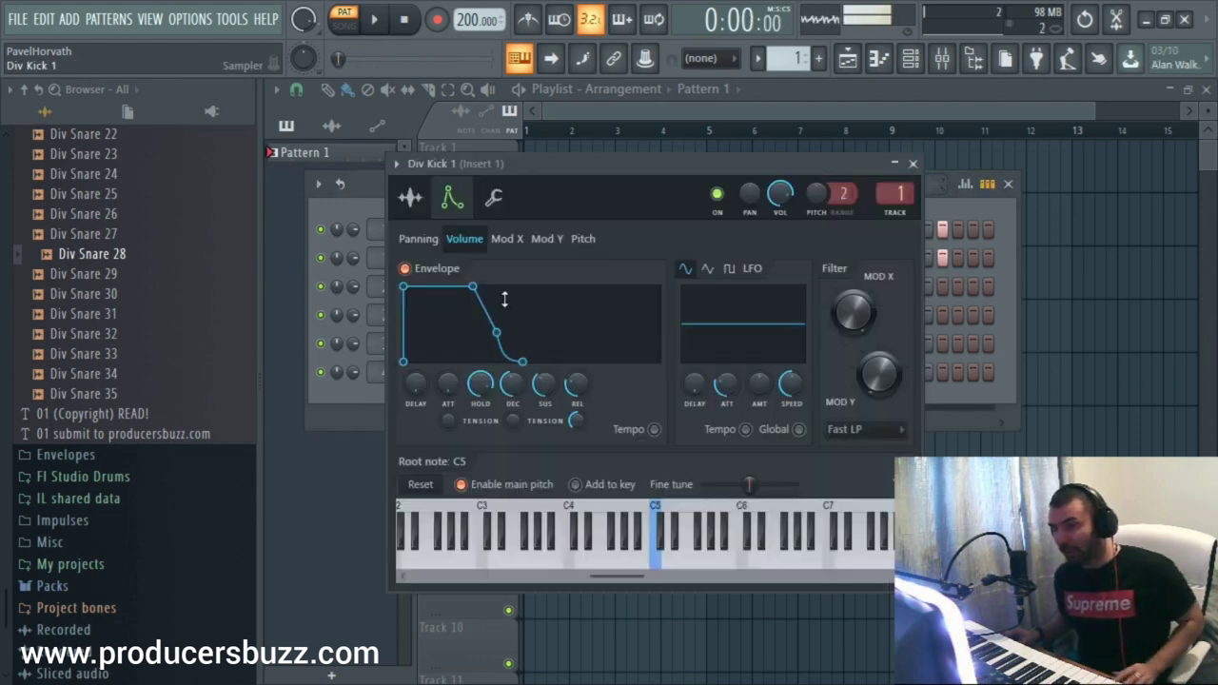
left_click(410, 197)
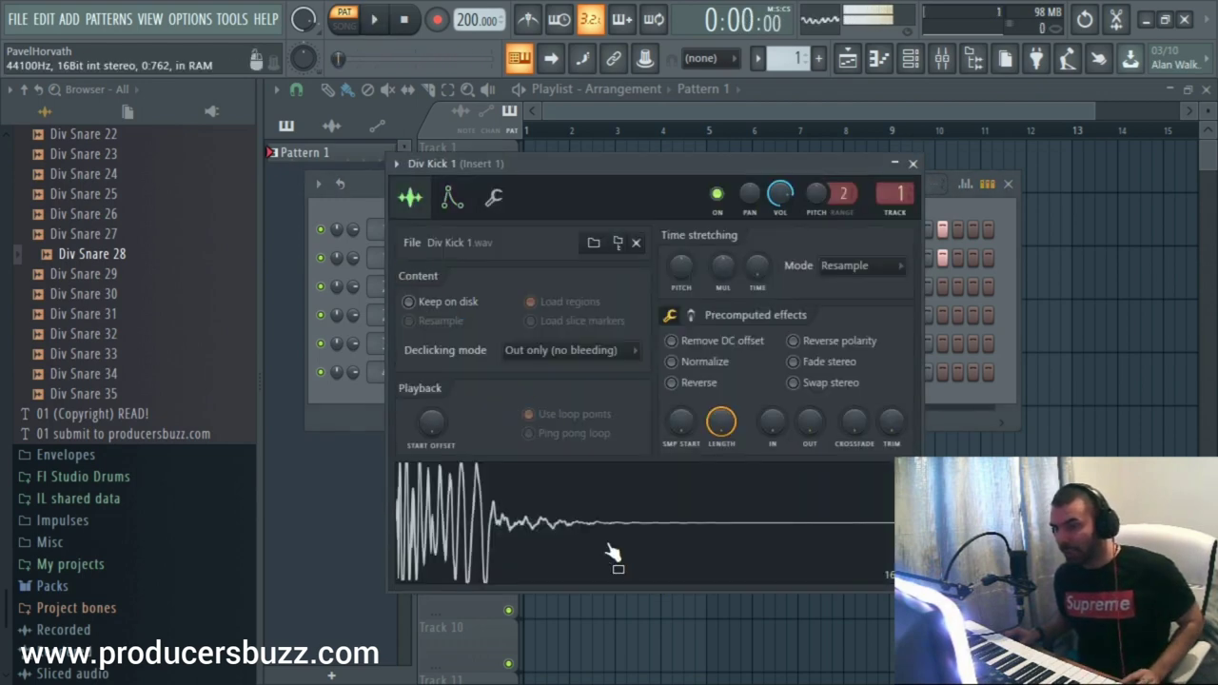
left_click(913, 164)
Play the pattern and raise the volume level adjustment in Div Kick 1's miscellaneous settings
key("space")
left_click(466, 232)
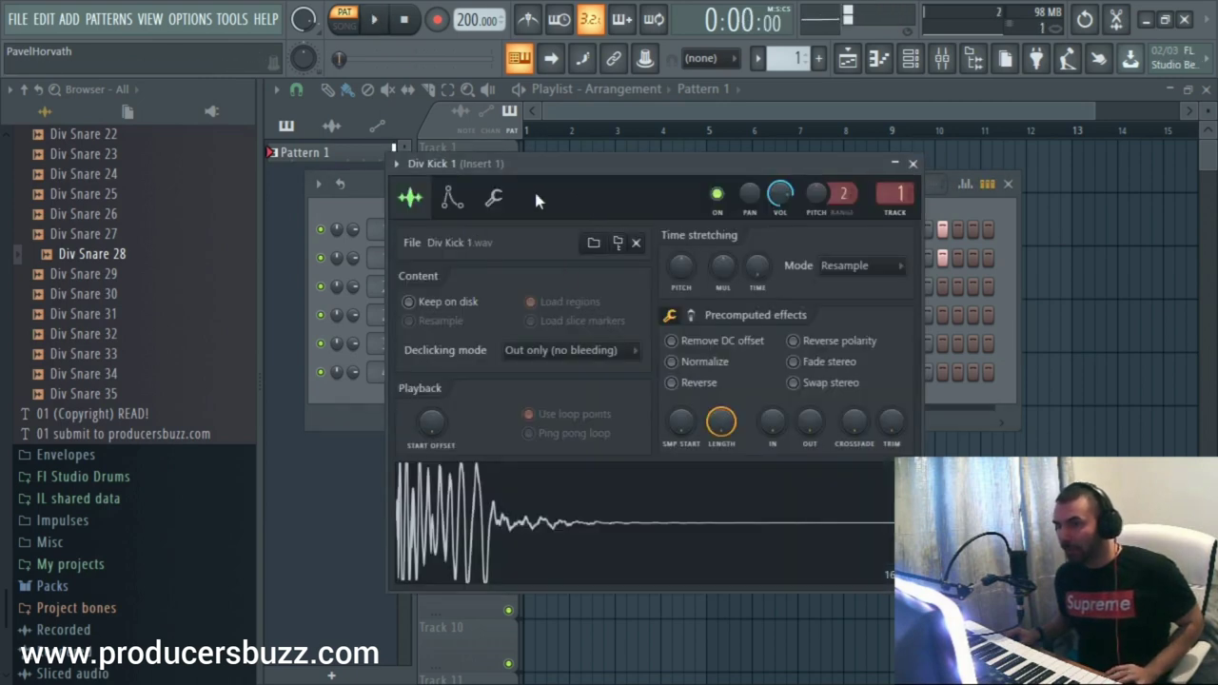
left_click(494, 198)
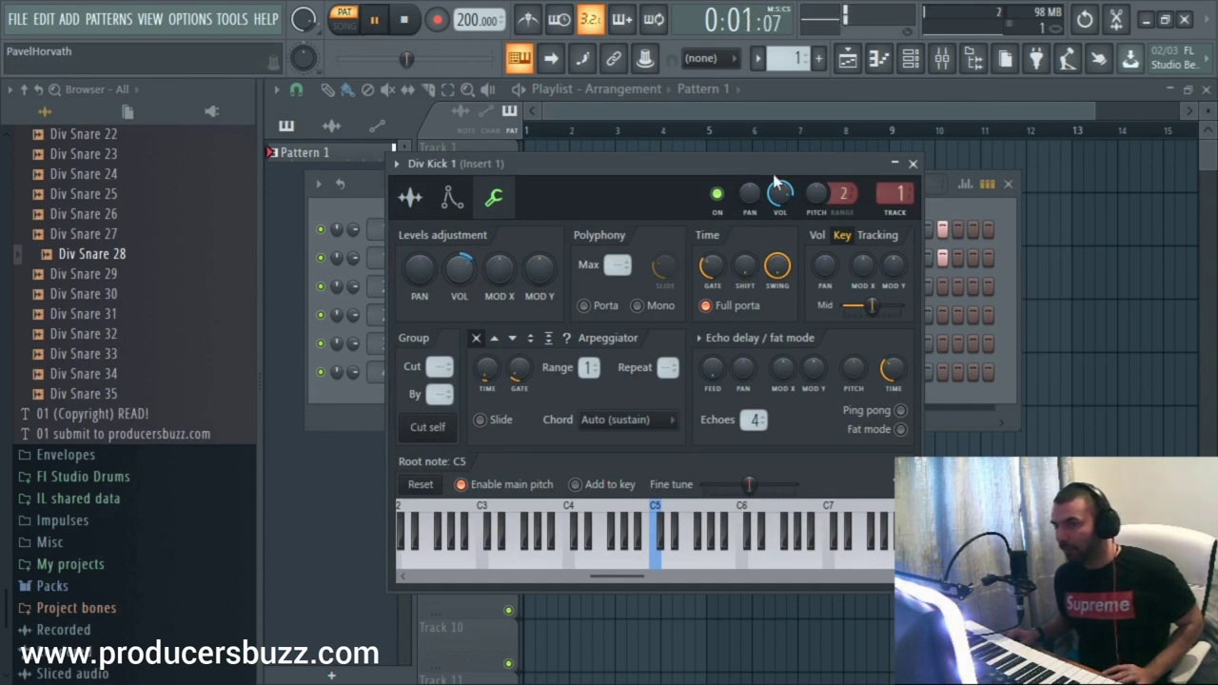
Add Fruity Soft Clipper to the first effect slot of Div Kick 1's mixer track and close the plugin and channel windows
left_click(900, 193)
key("space")
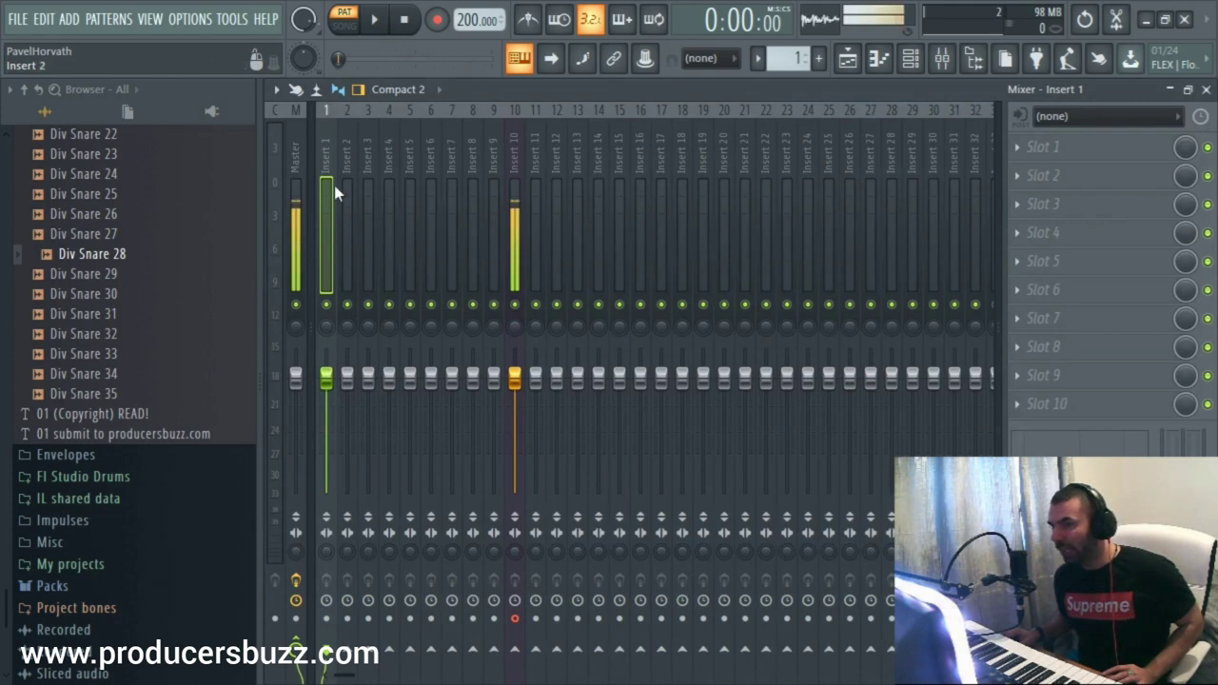
left_click(1092, 145)
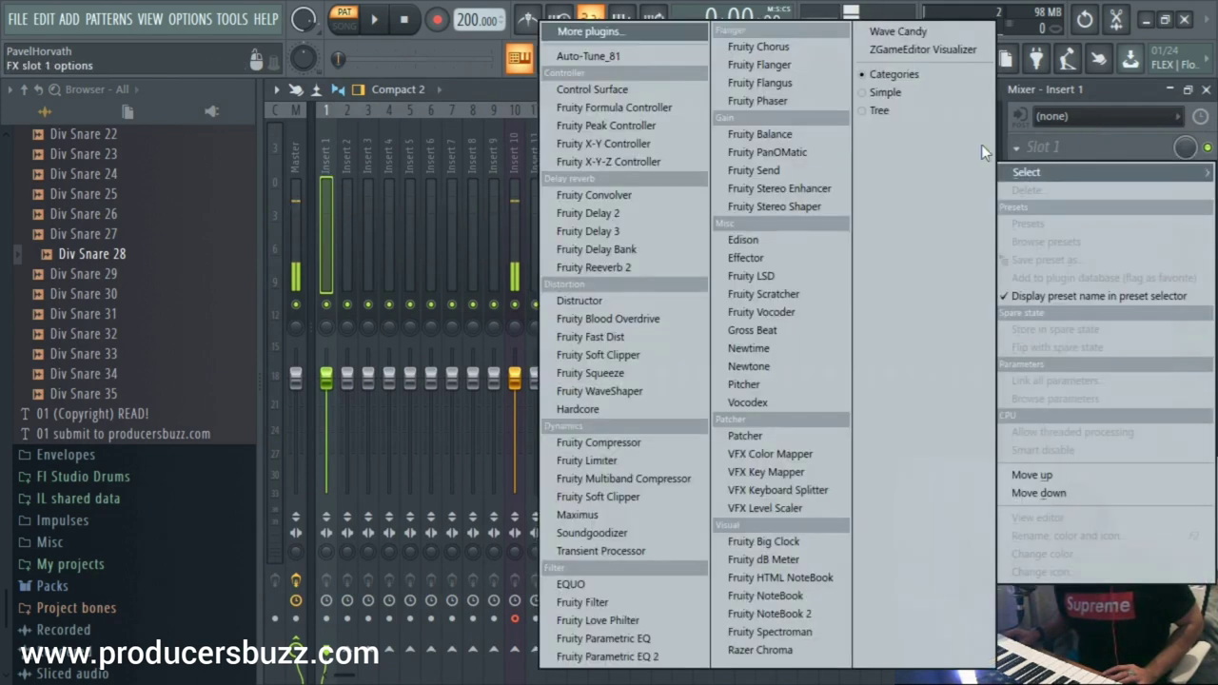
left_click(640, 353)
key("F9")
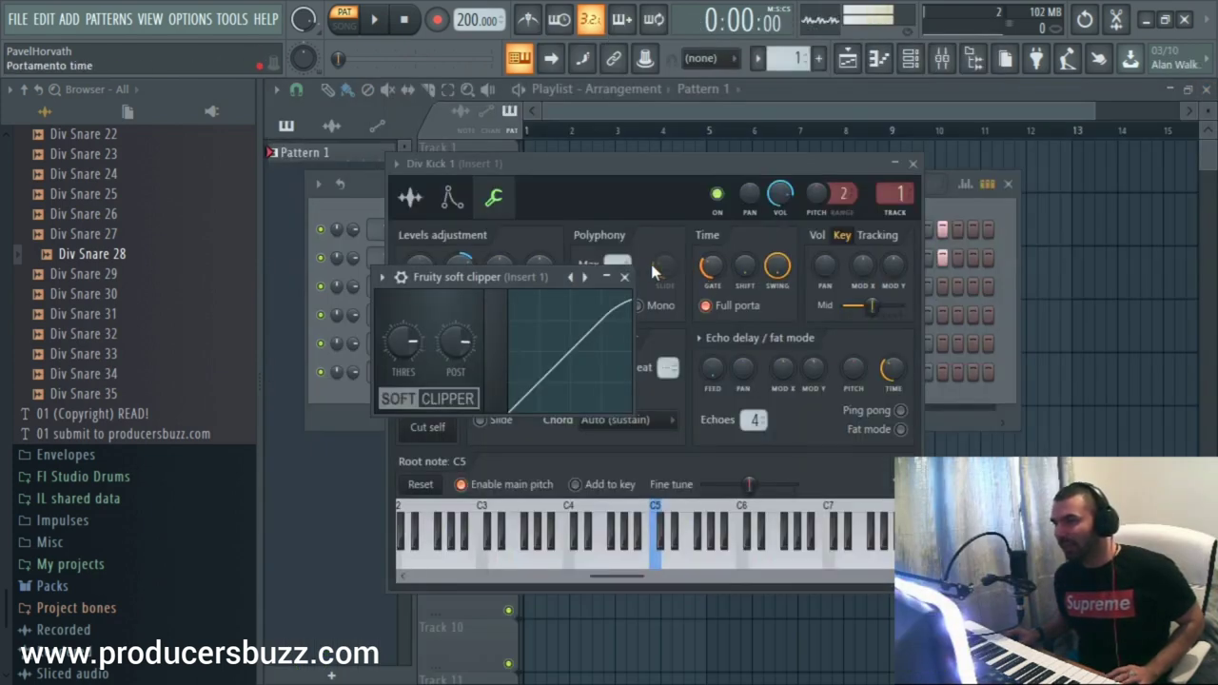
left_click(624, 276)
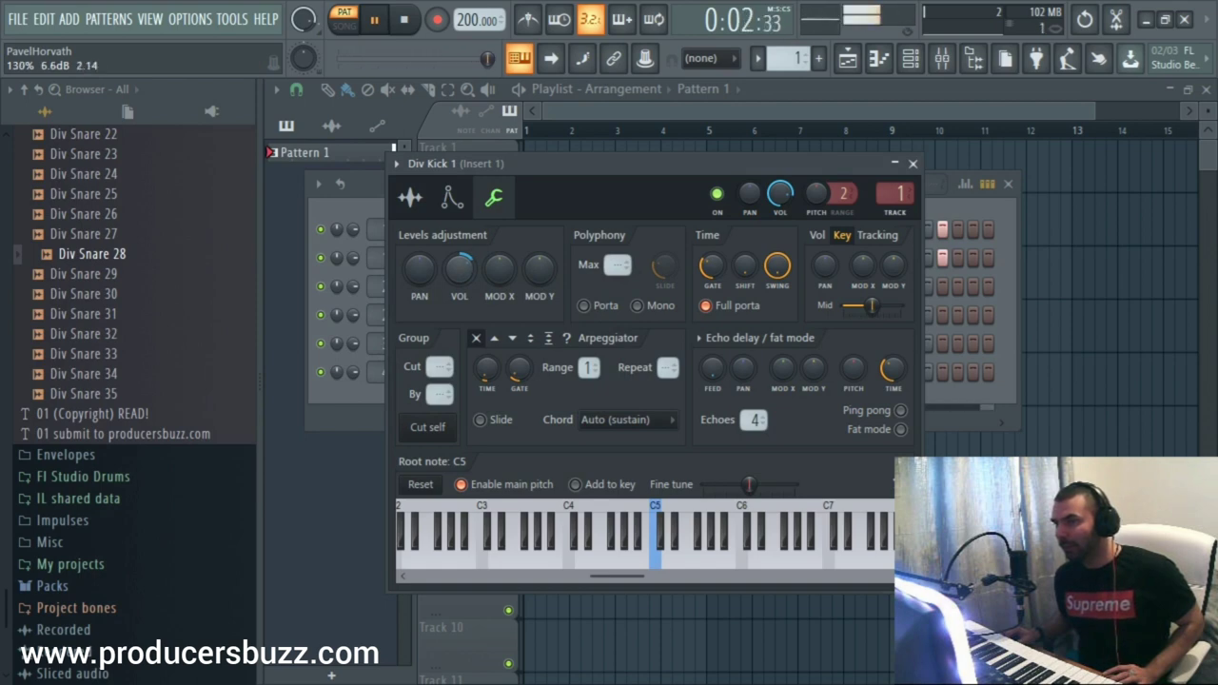
left_click(913, 164)
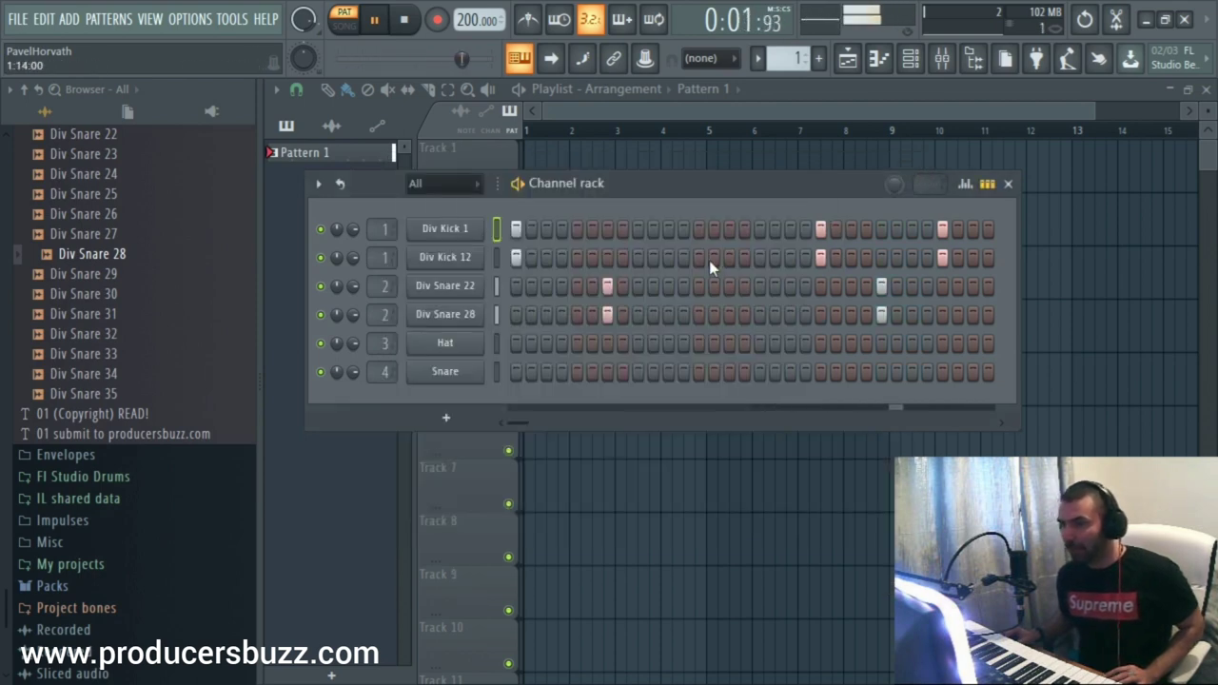
Lower the Insert 1 kick fader in the mixer while the pattern plays
key("F9")
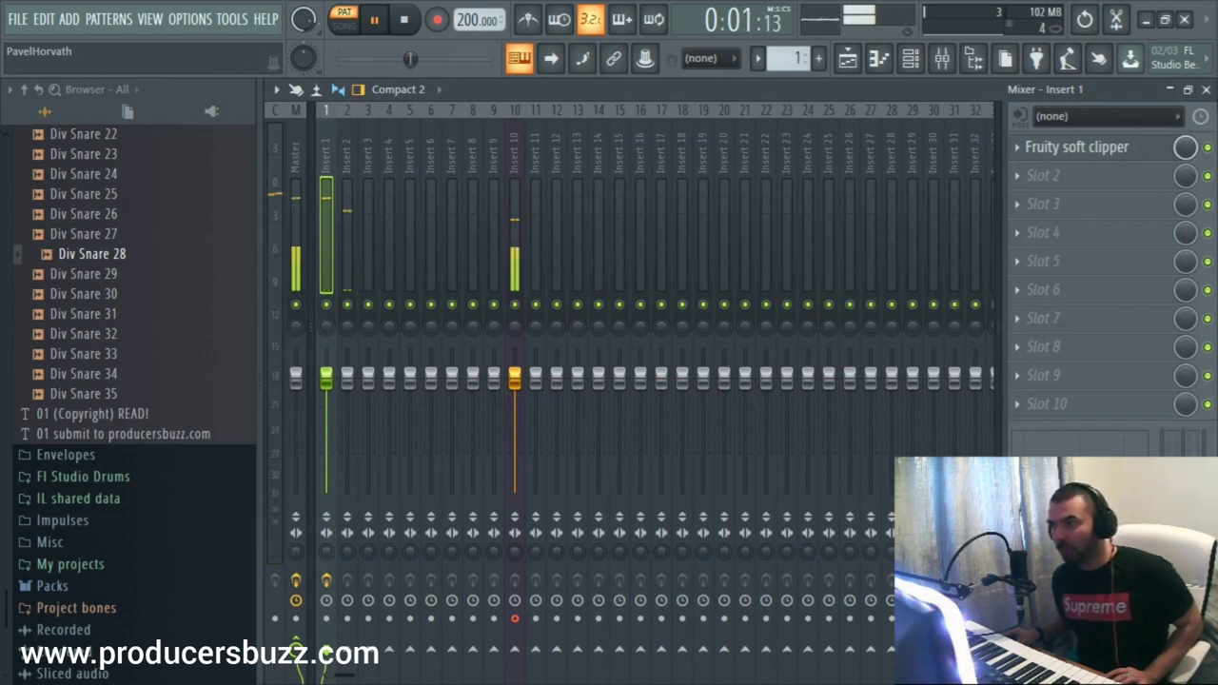
left_click(1206, 89)
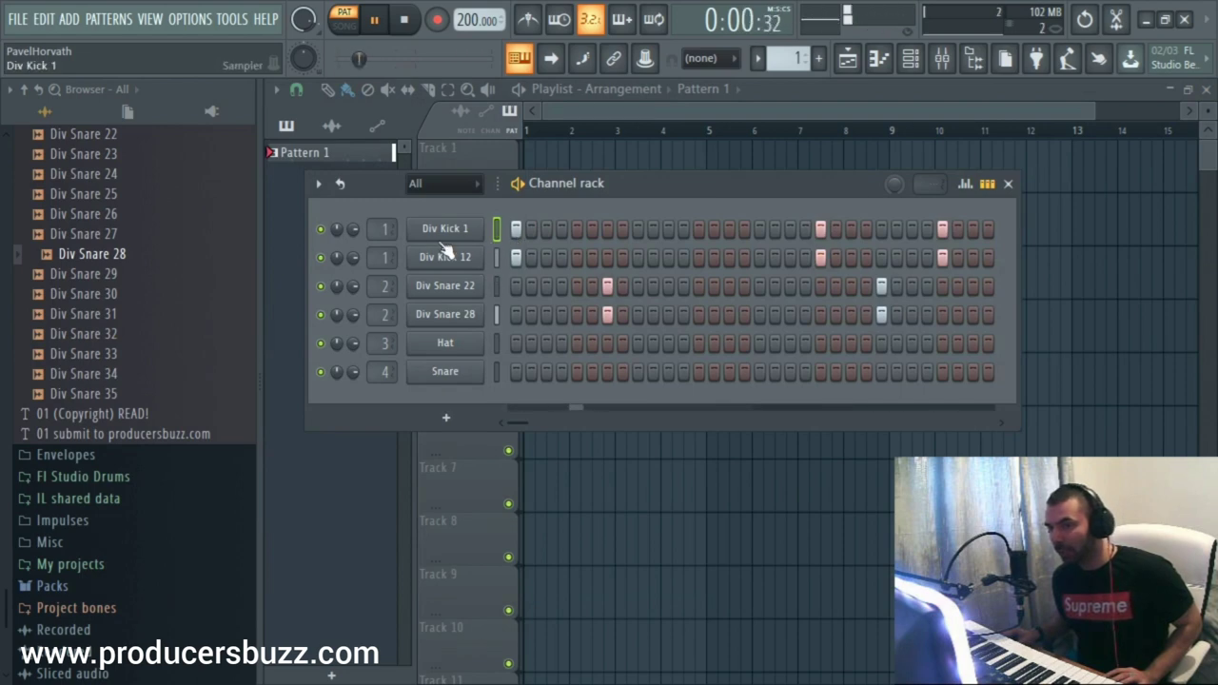
key("space")
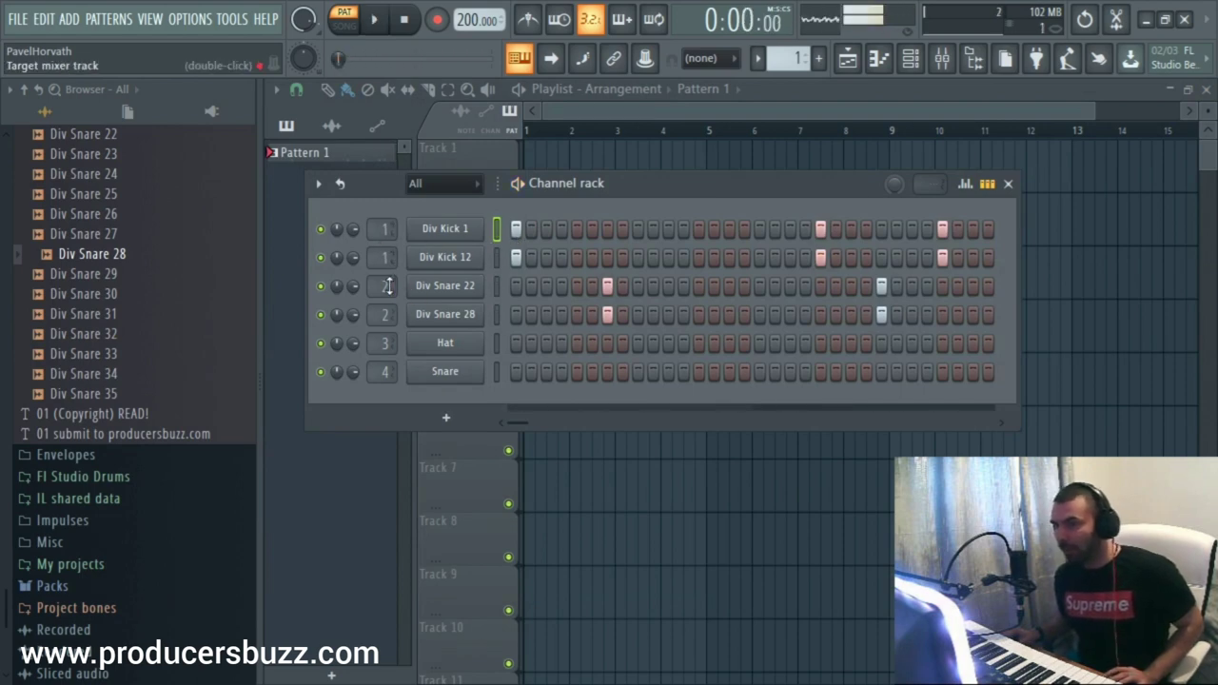
double_click(384, 286)
key("space")
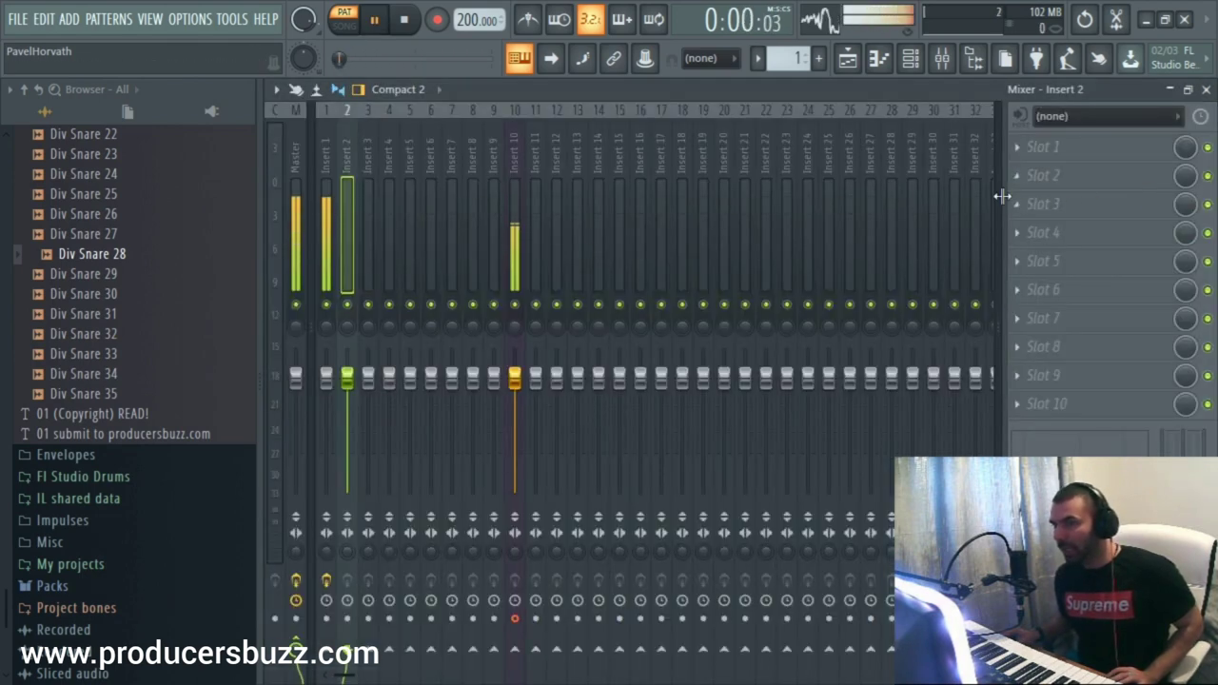
left_click(333, 380)
left_click_drag(343, 385, 343, 401)
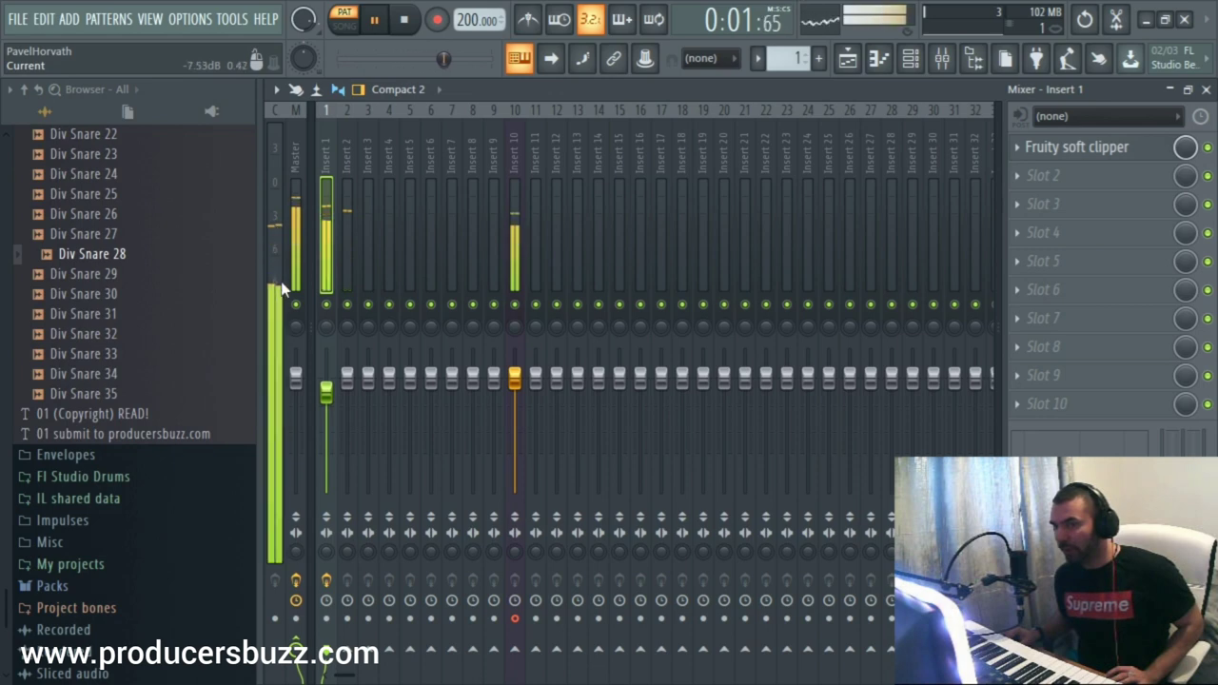
left_click_drag(329, 392, 331, 399)
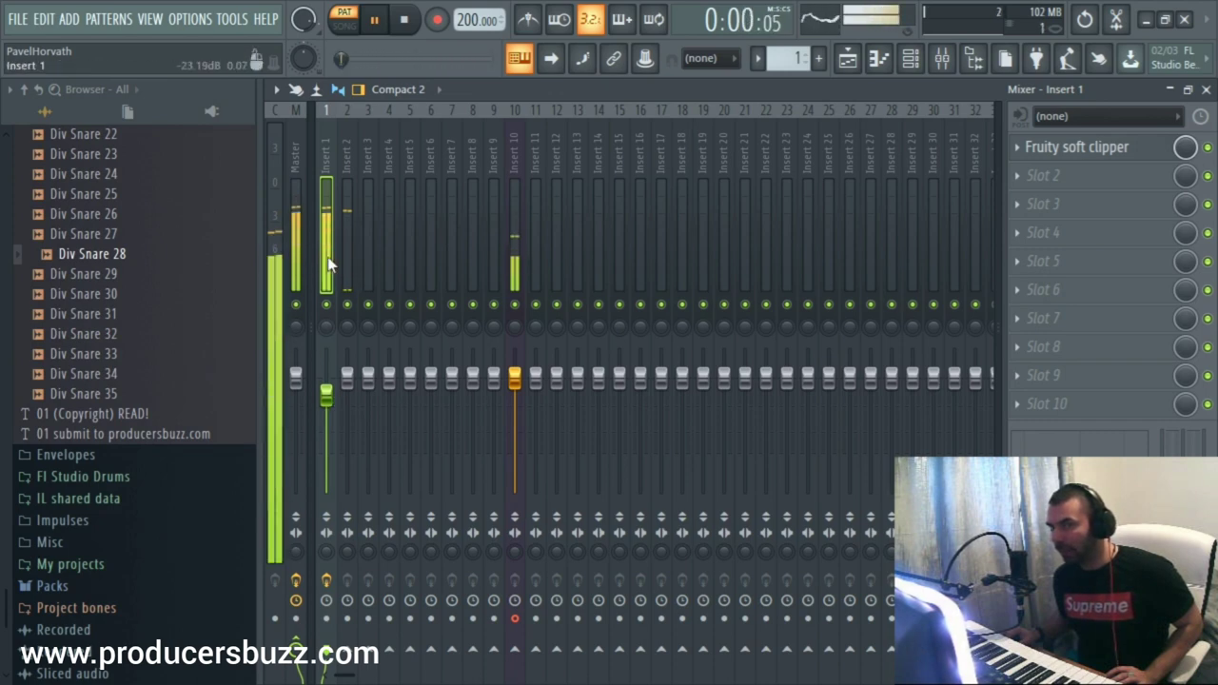
Lower the Insert 2 snare fader in the mixer below the kick's fader during playback
left_click(347, 379)
left_click_drag(347, 379, 351, 416)
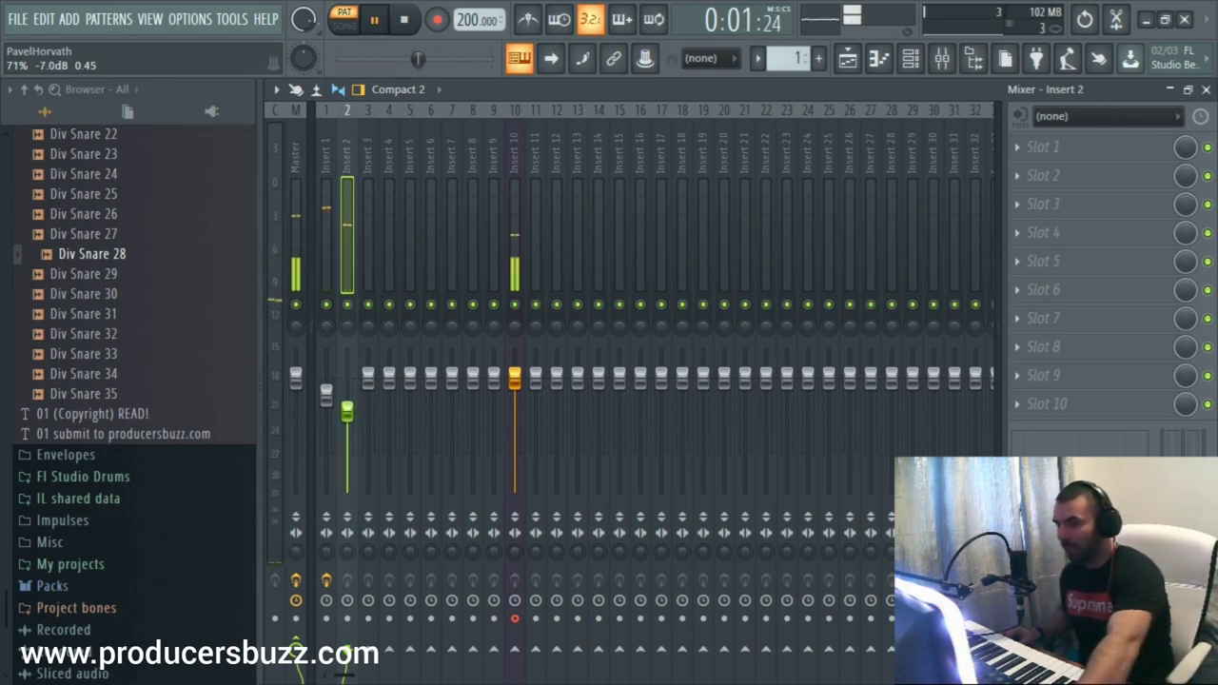
left_click_drag(347, 407, 347, 410)
Load the MeldaProduction MEqualizer plugin into the first effect slot of the Insert 2 snare track
left_click(1043, 146)
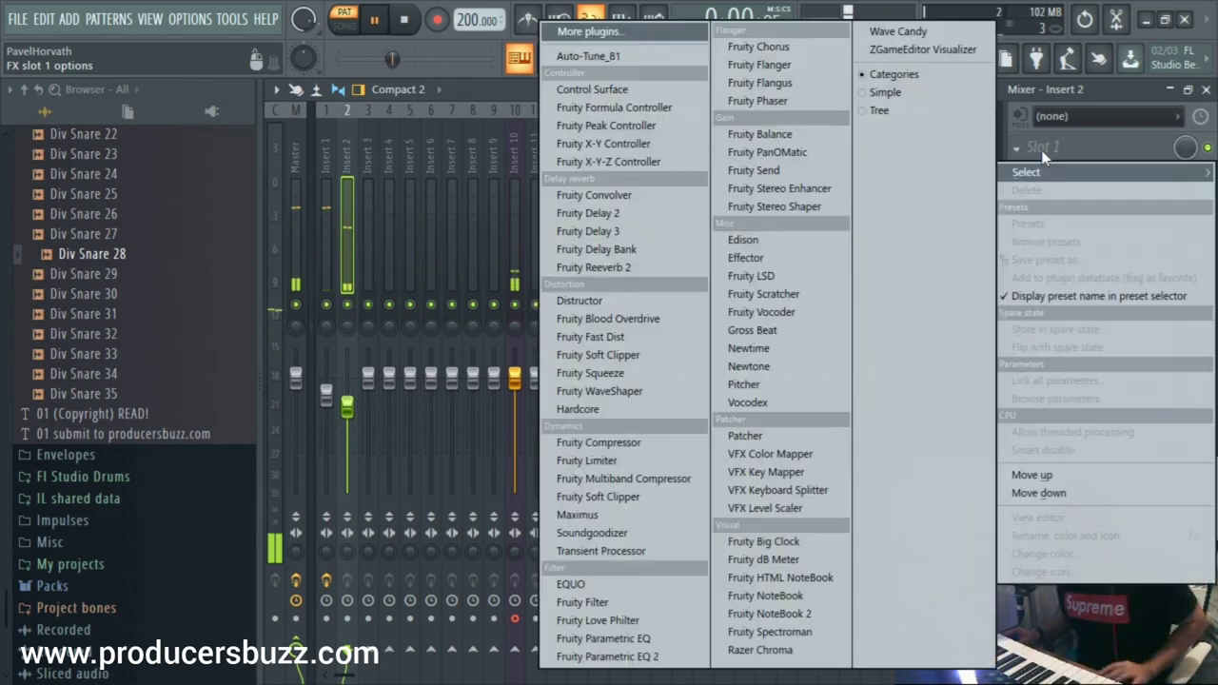
left_click(590, 31)
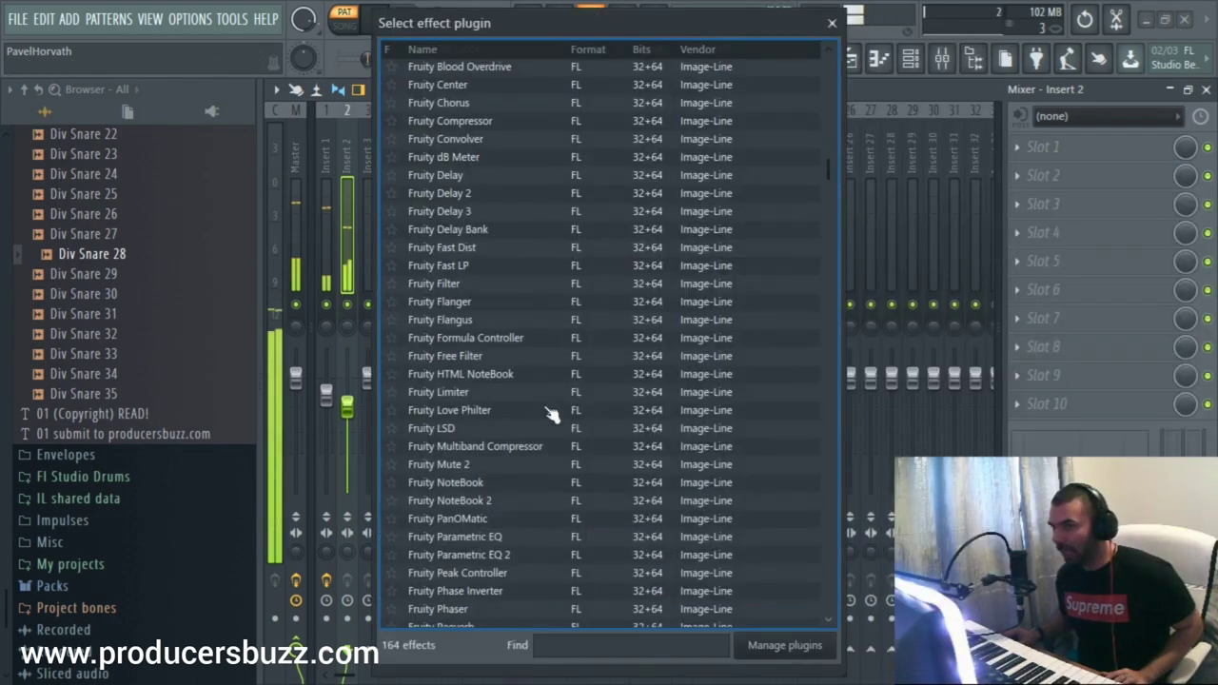
scroll(552, 411, "down", 10)
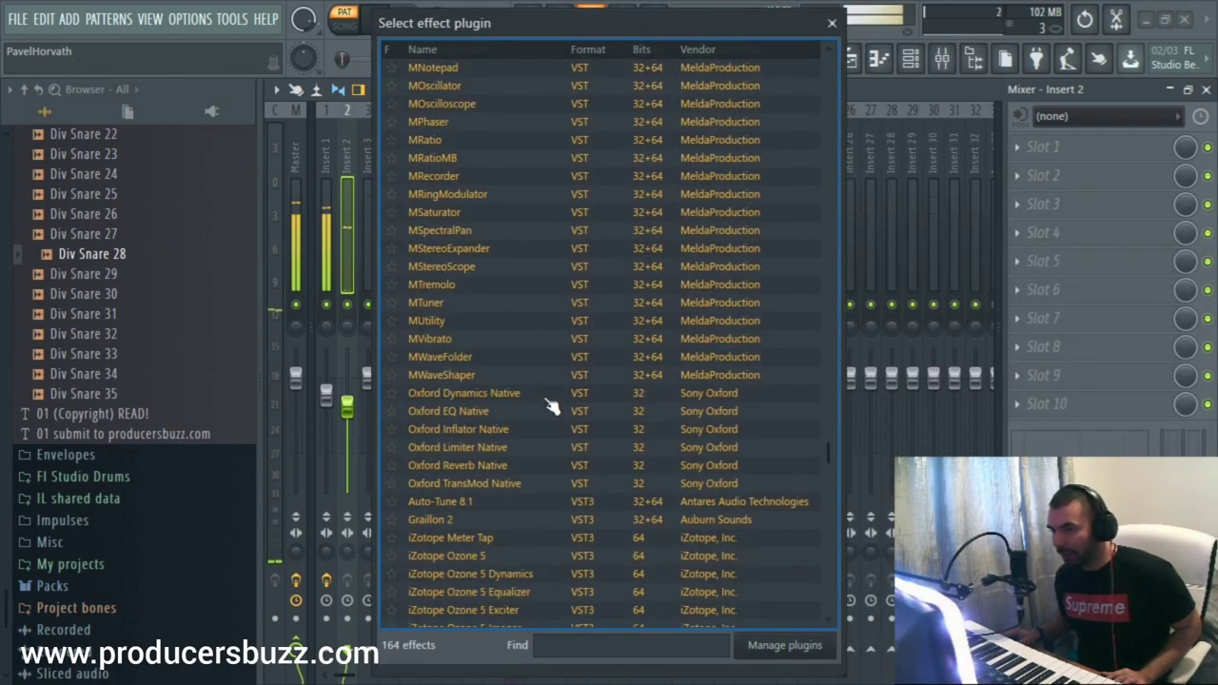
scroll(552, 407, "down", 4)
scroll(552, 406, "down", 8)
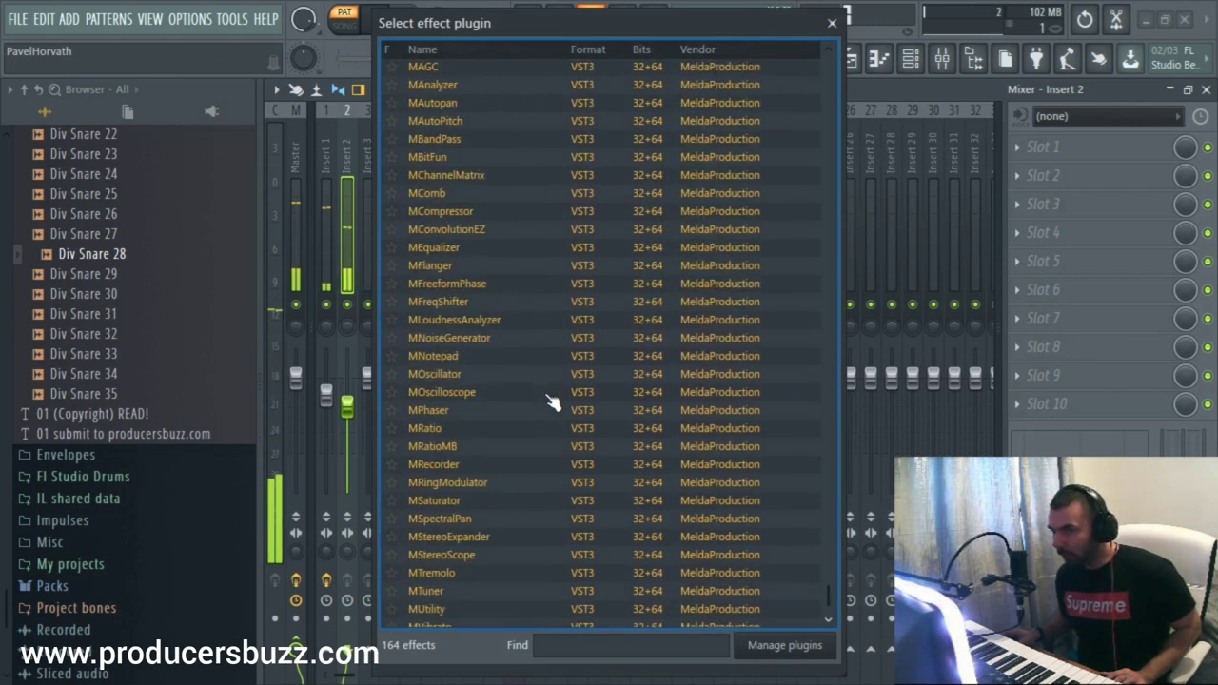
scroll(552, 403, "up", 2)
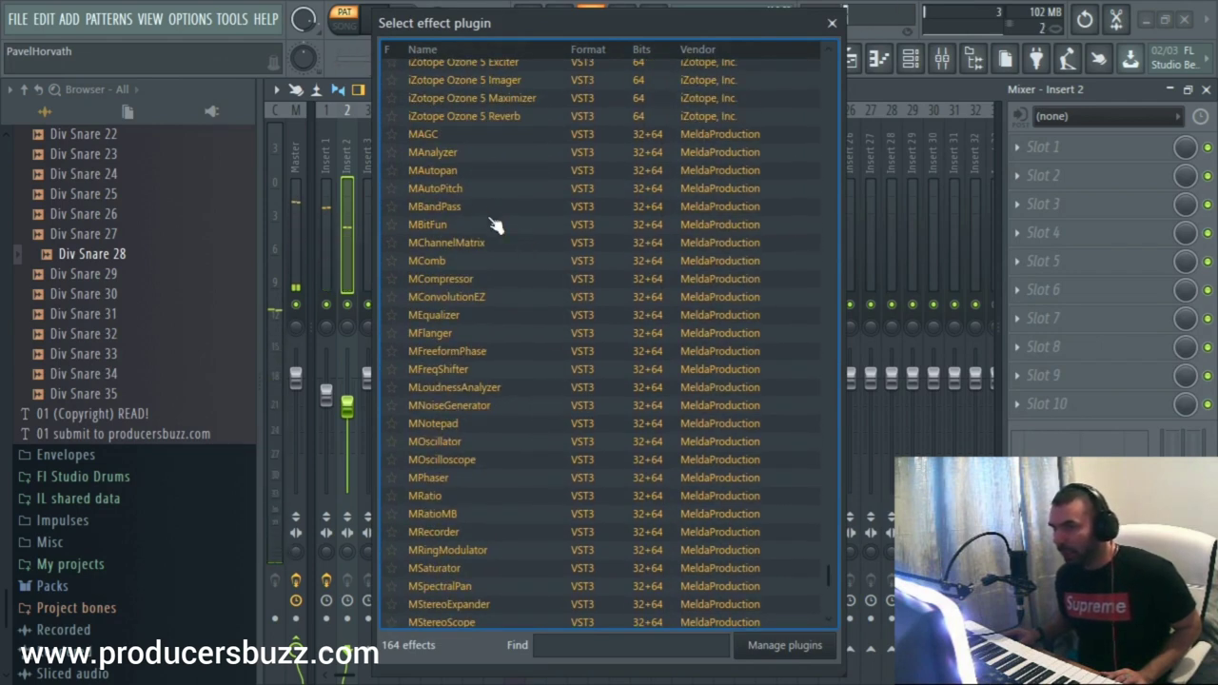
scroll(498, 274, "up", 2)
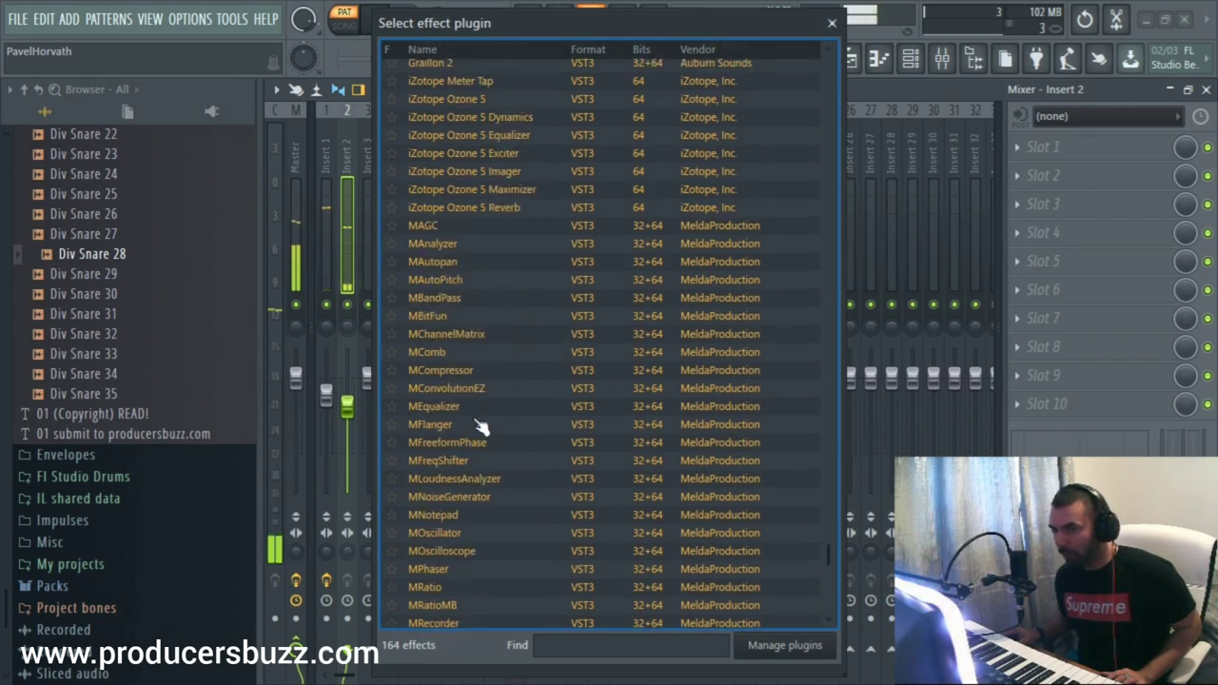
double_click(440, 407)
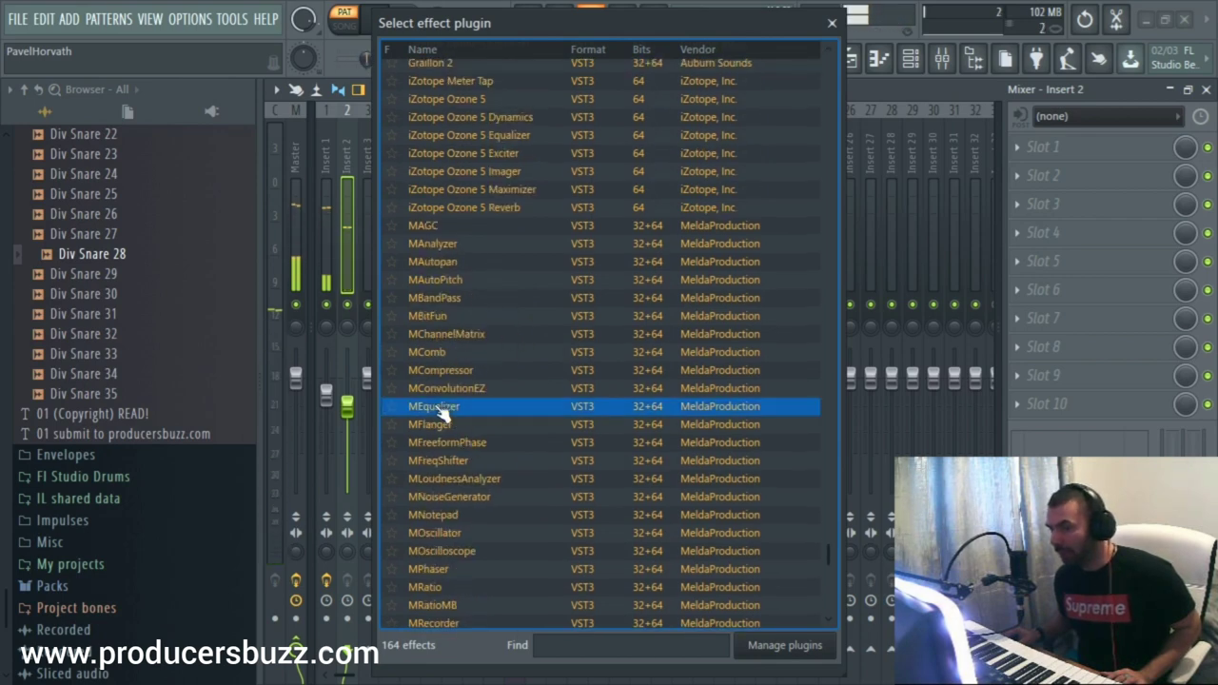
Apply the Snare drum preset to MEqualizer on Insert 2 and close the plugin
left_click_drag(757, 332, 603, 158)
left_click(587, 167)
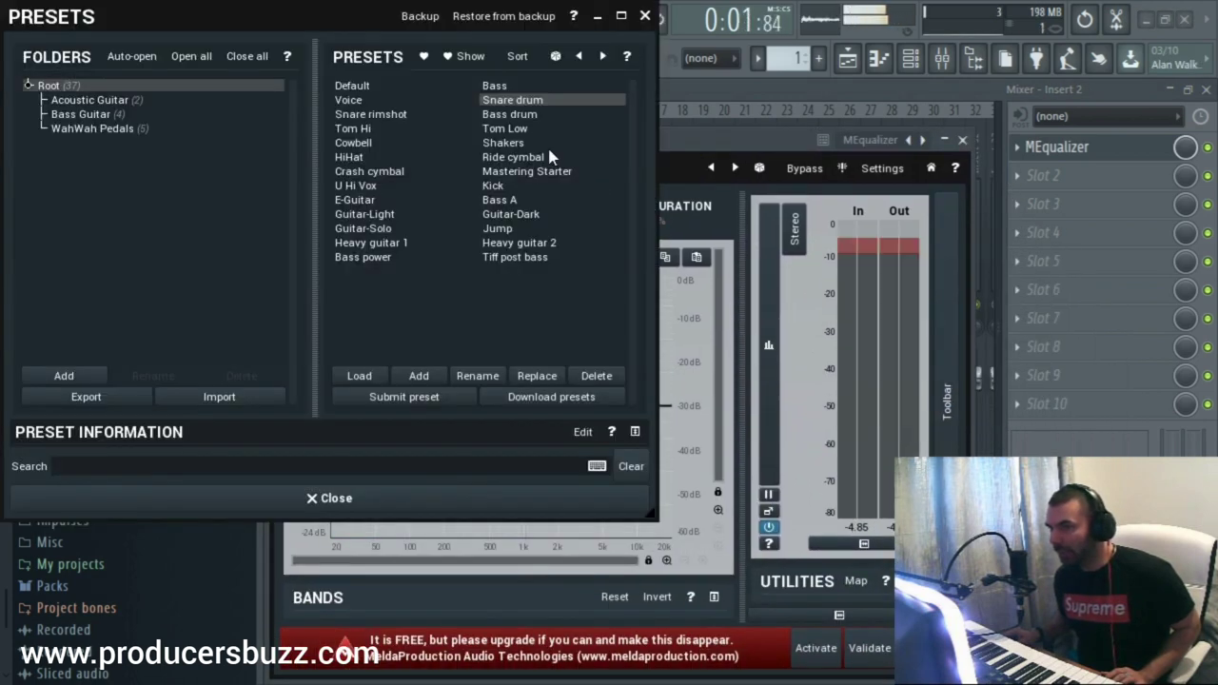
left_click(512, 103)
double_click(512, 103)
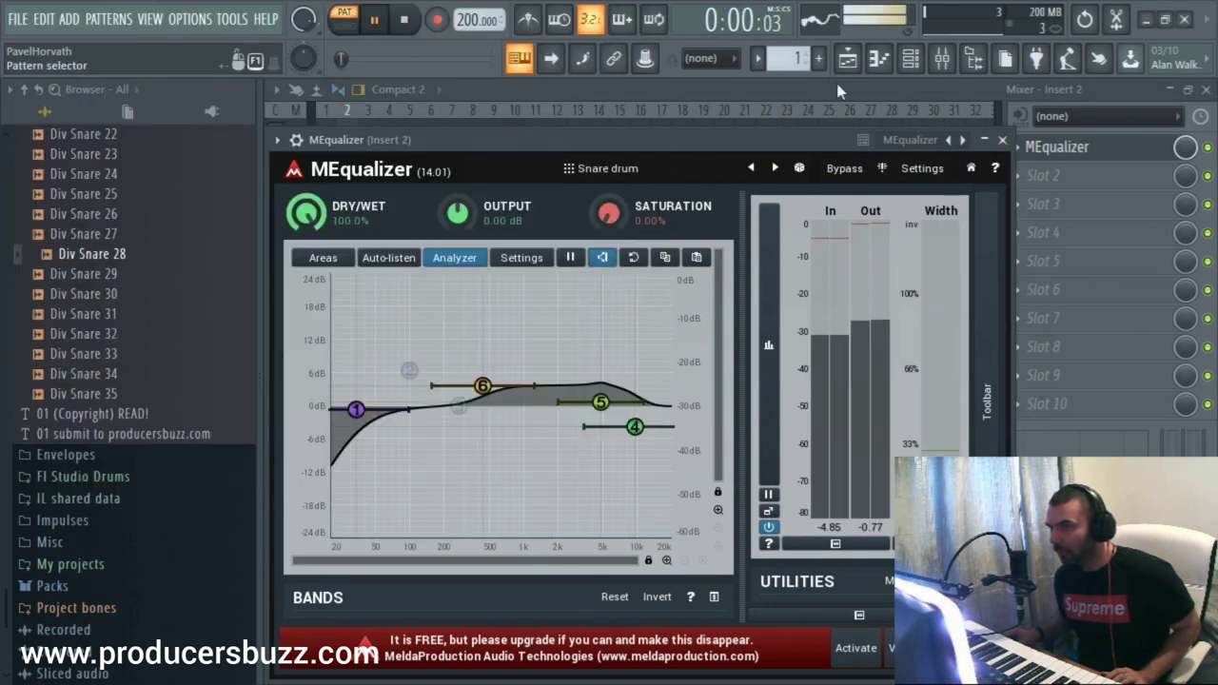
left_click(1002, 140)
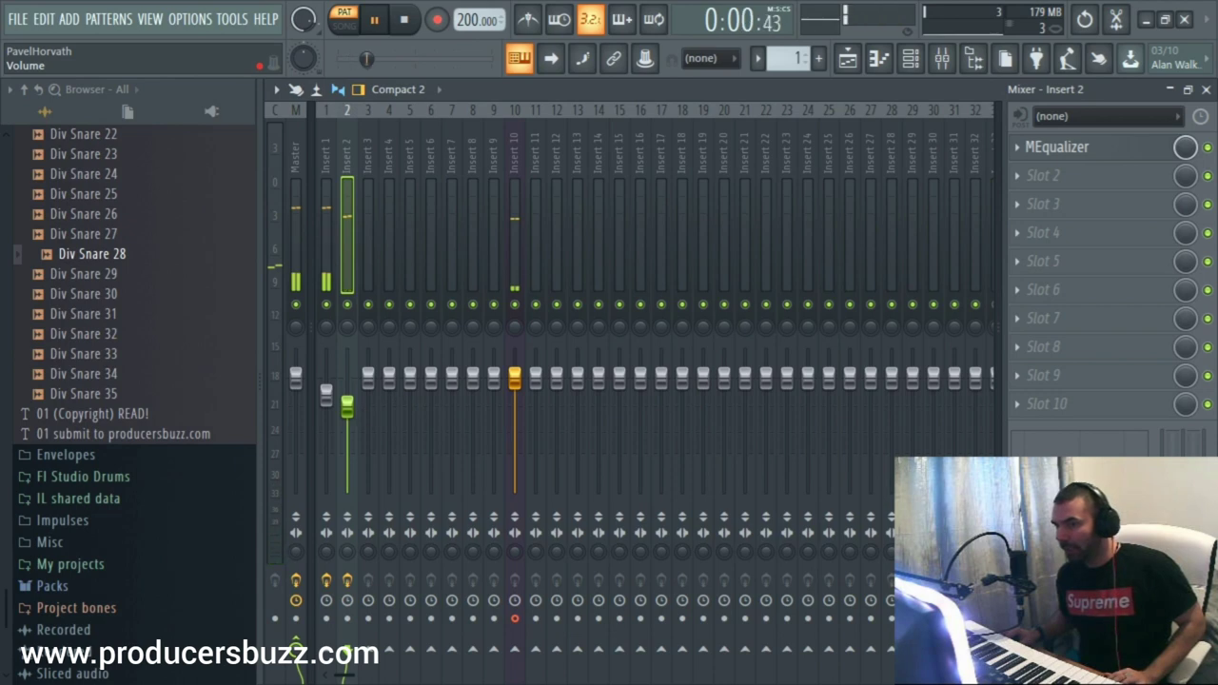
Add Fruity Reeverb 2 to the second effect slot of Insert 2, listen to the pattern and stop playback
left_click(1081, 191)
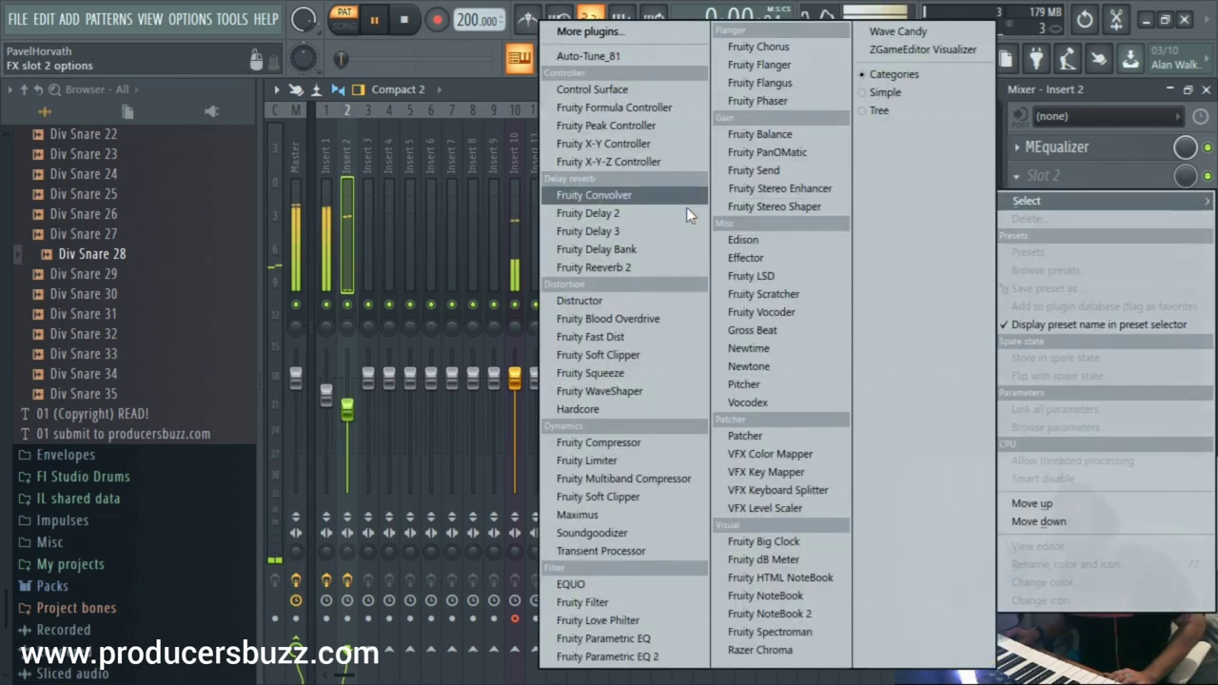
left_click(625, 264)
key("Escape")
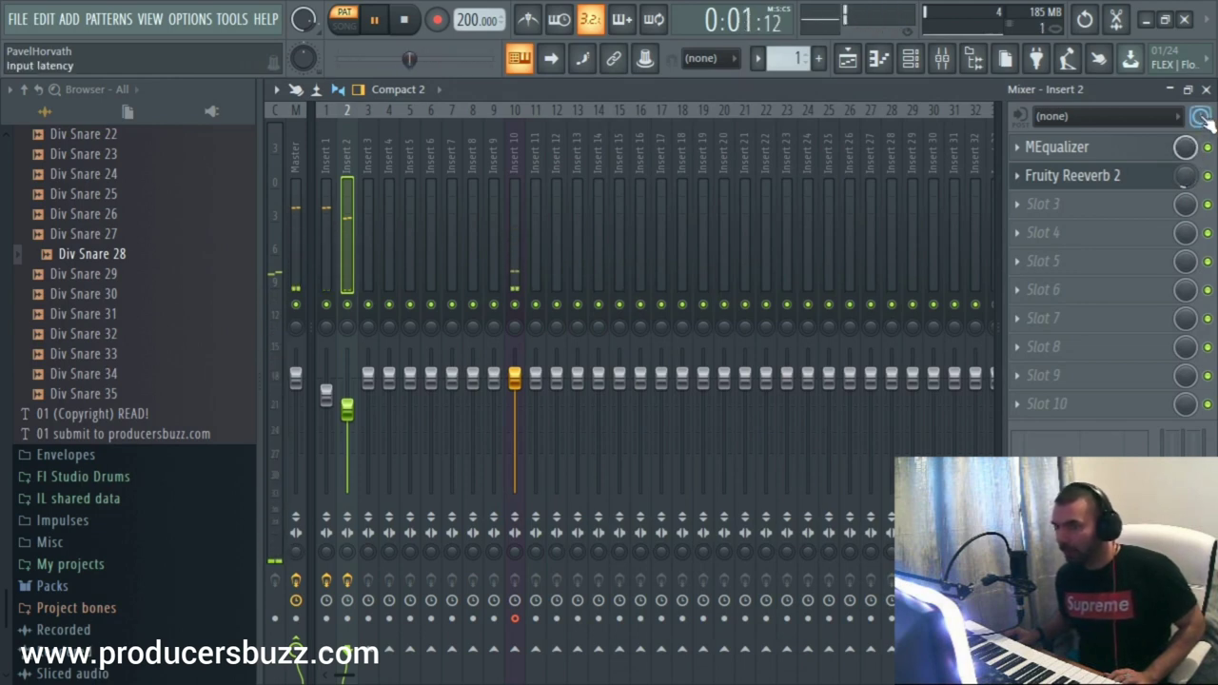
key("space")
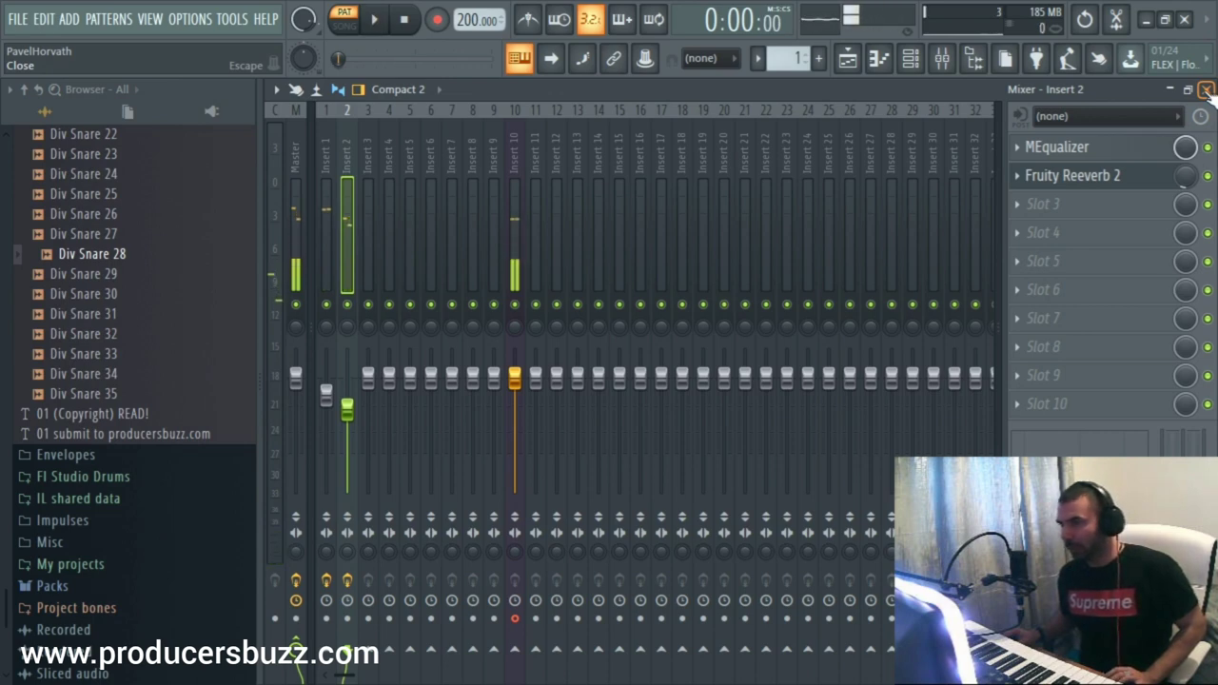
Switch to Firefox, search the Producers Buzz site for "auto" and open the MAutoPitch free VST plugin page
key("alt+Tab")
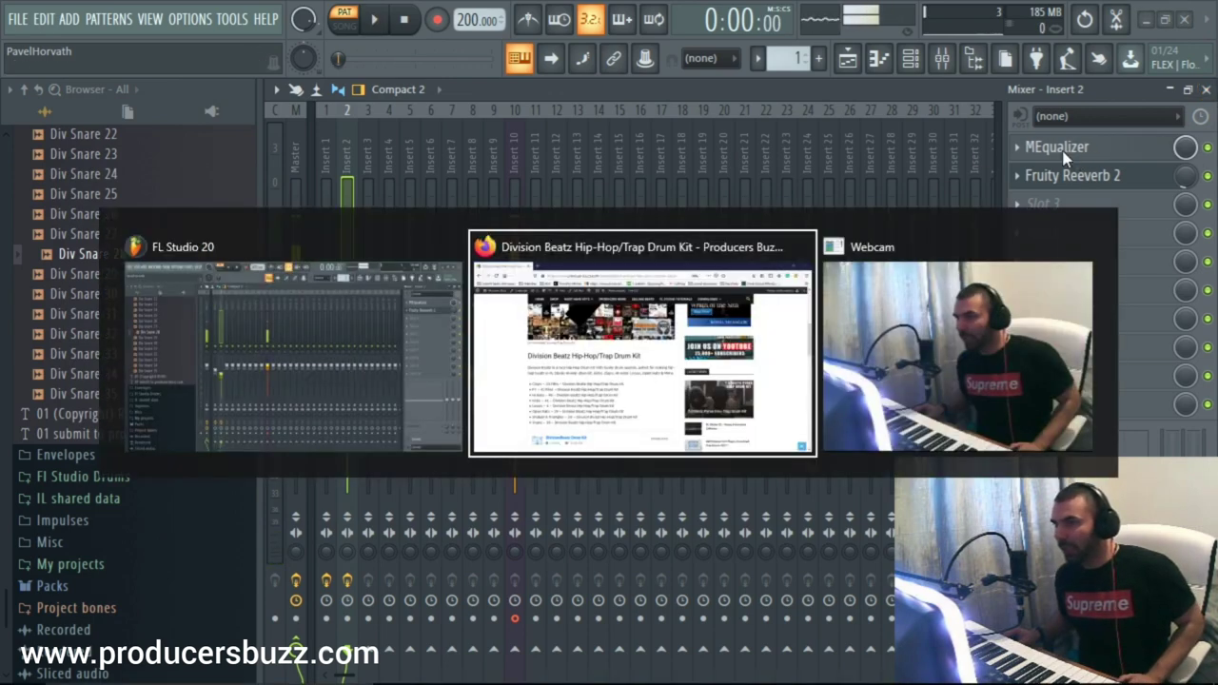
scroll(862, 253, "up", 6)
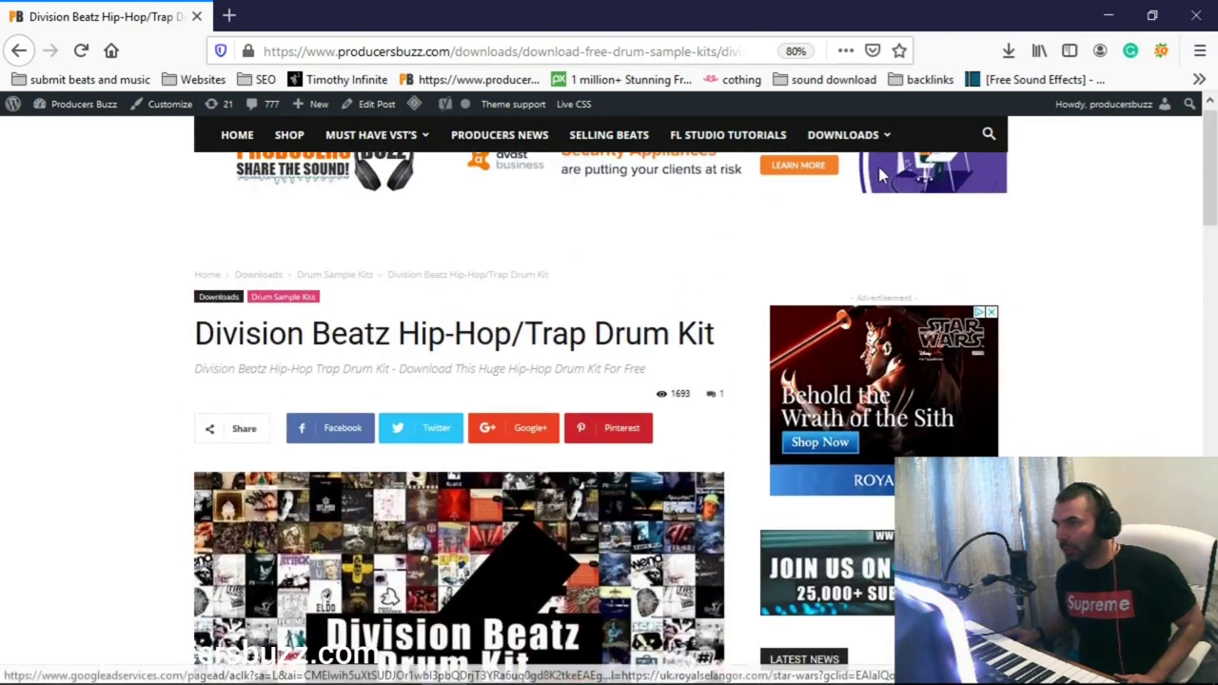
left_click(984, 249)
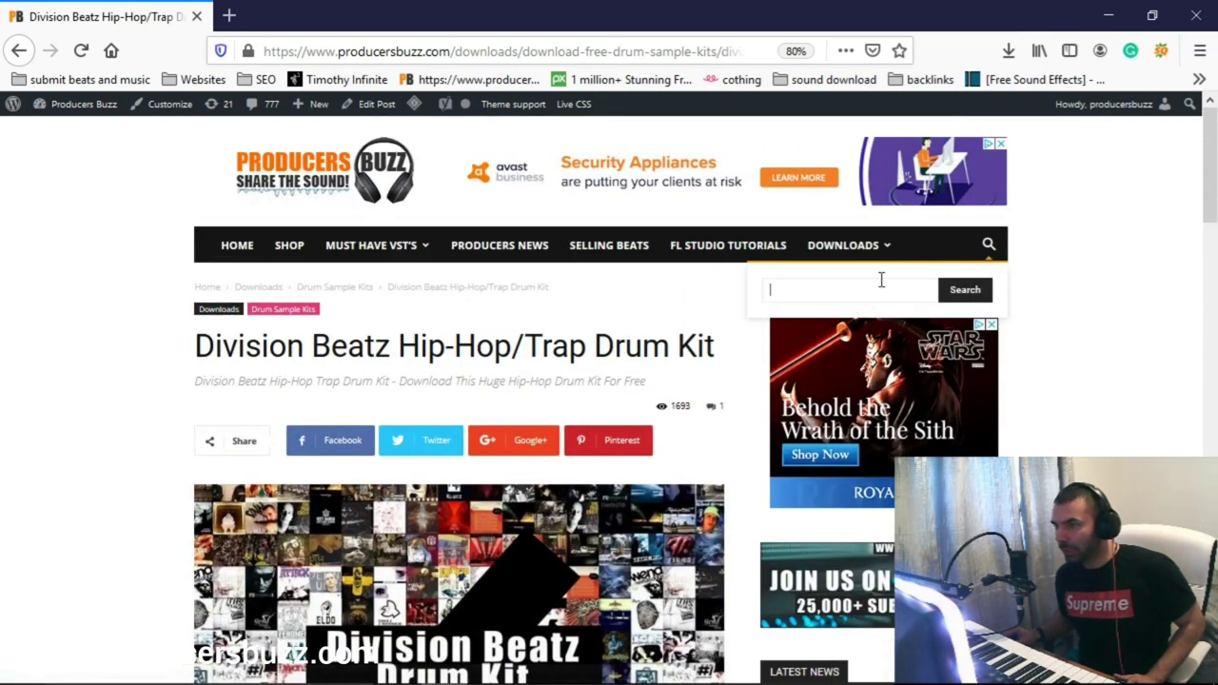
type("auto")
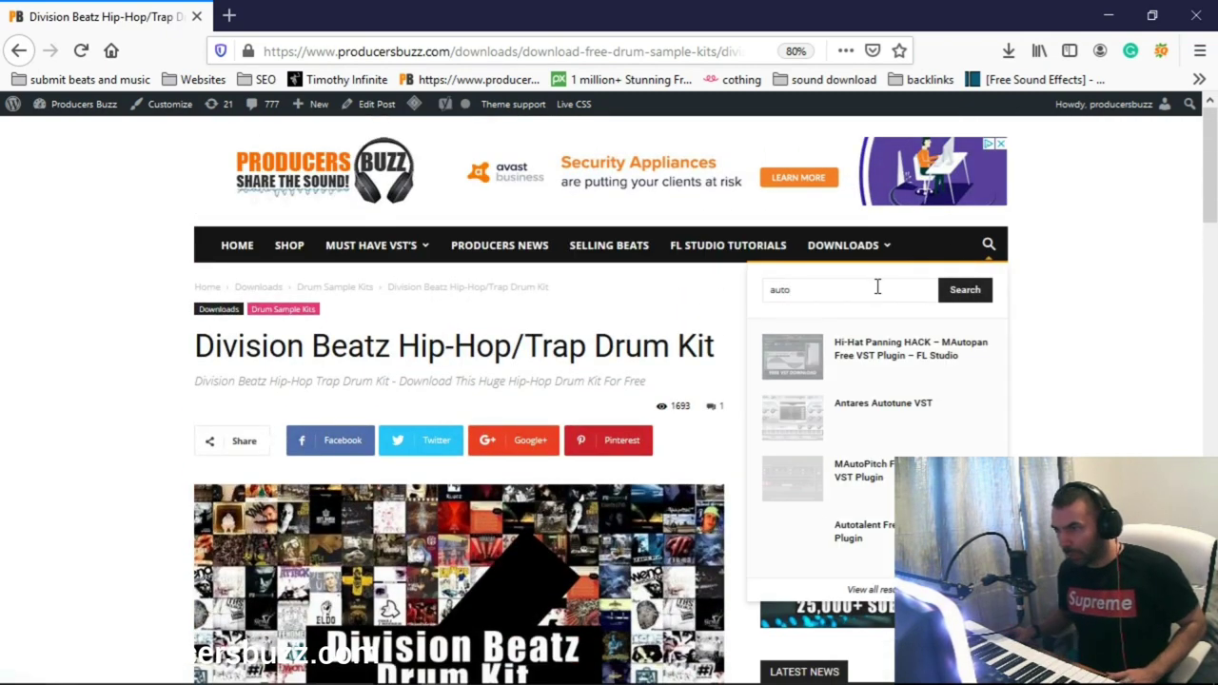
left_click(861, 468)
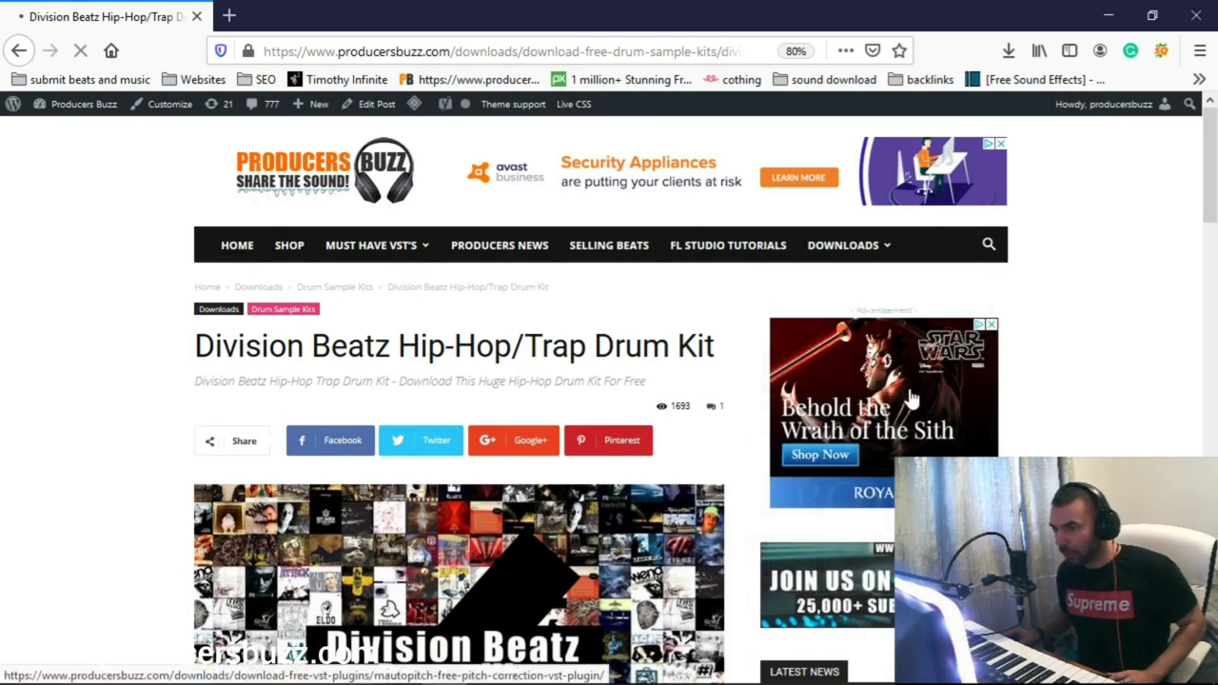
Look through the MAutoPitch page's download links and plugin description, and reopen the site search
scroll(603, 361, "down", 15)
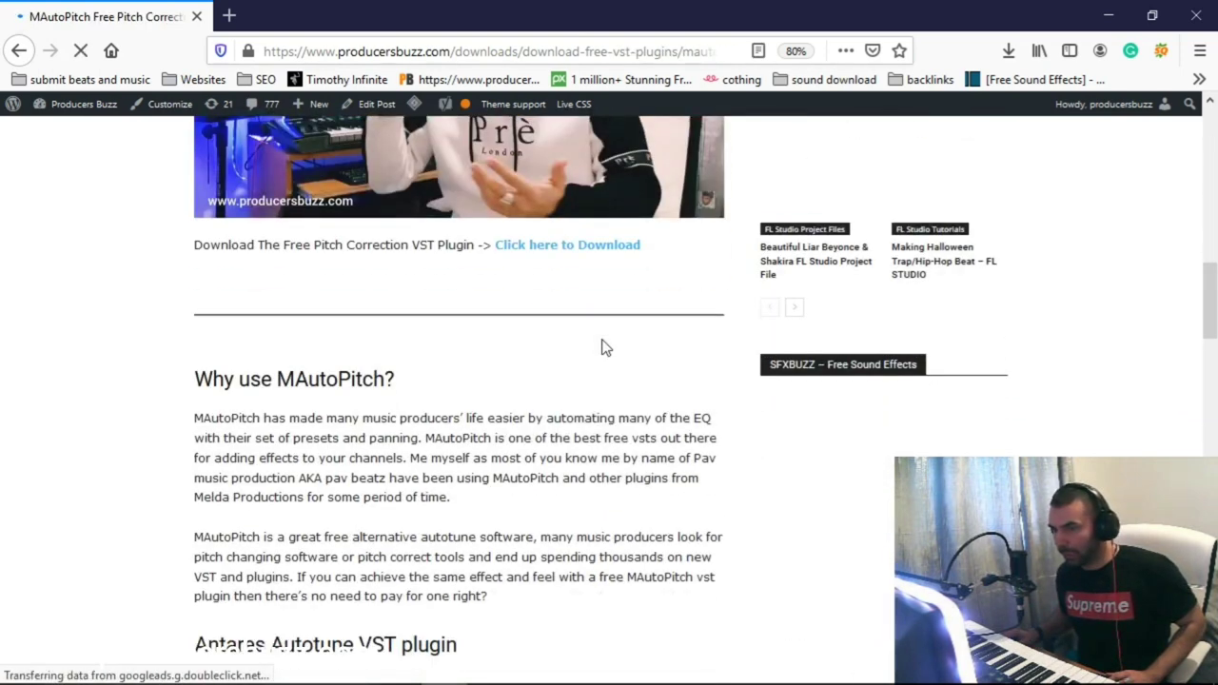
scroll(642, 367, "up", 6)
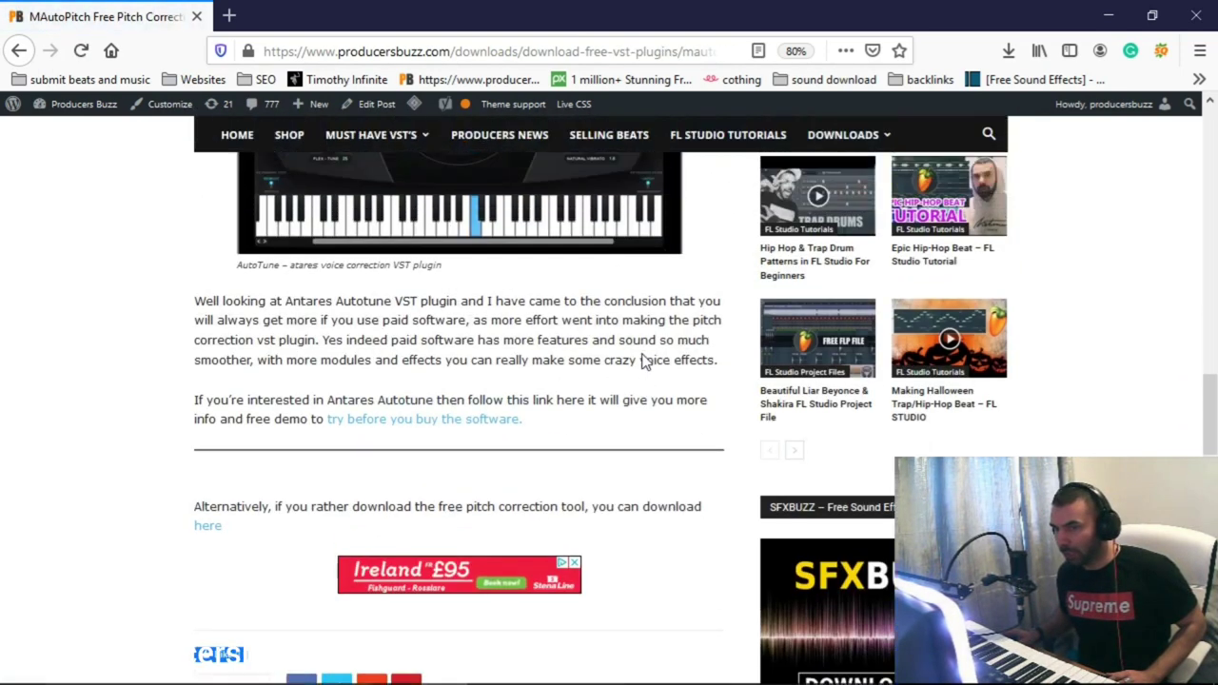
scroll(737, 434, "up", 10)
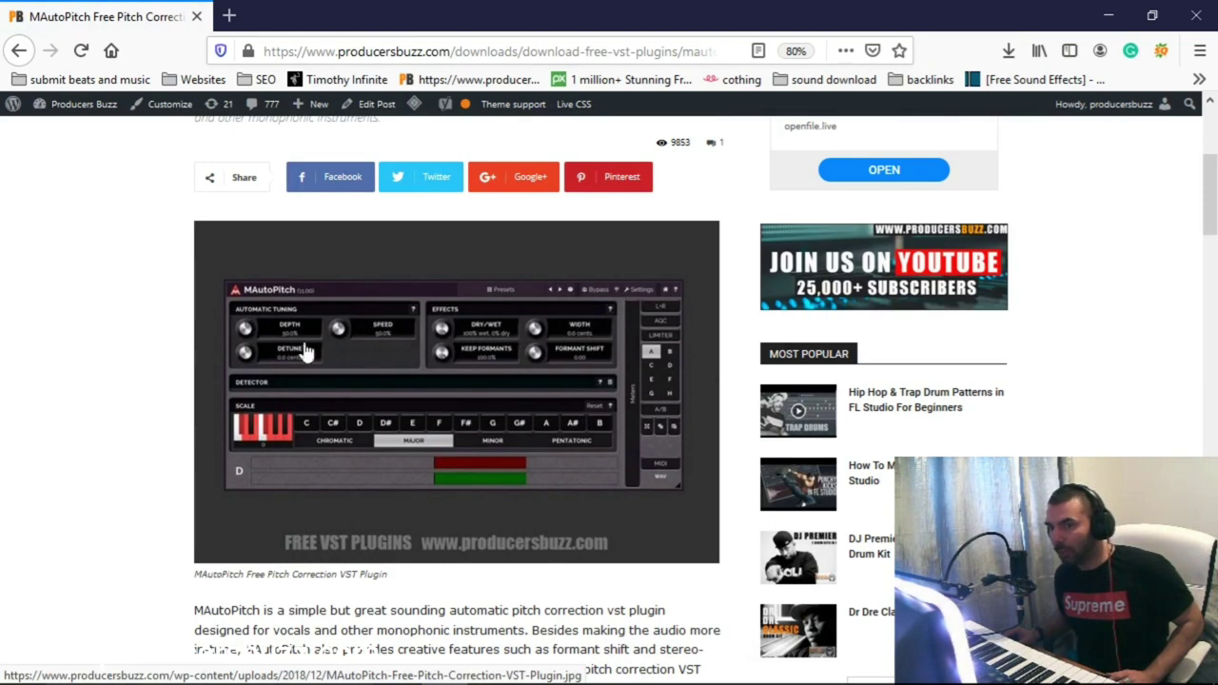
scroll(458, 348, "up", 4)
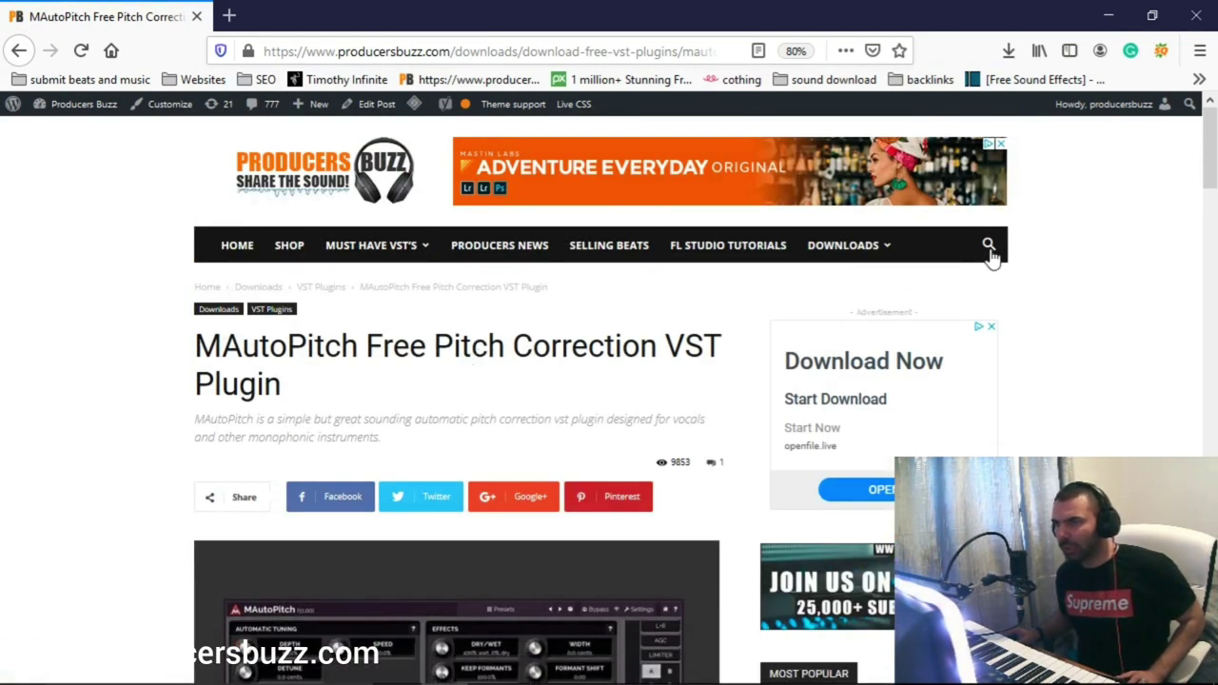
left_click(989, 248)
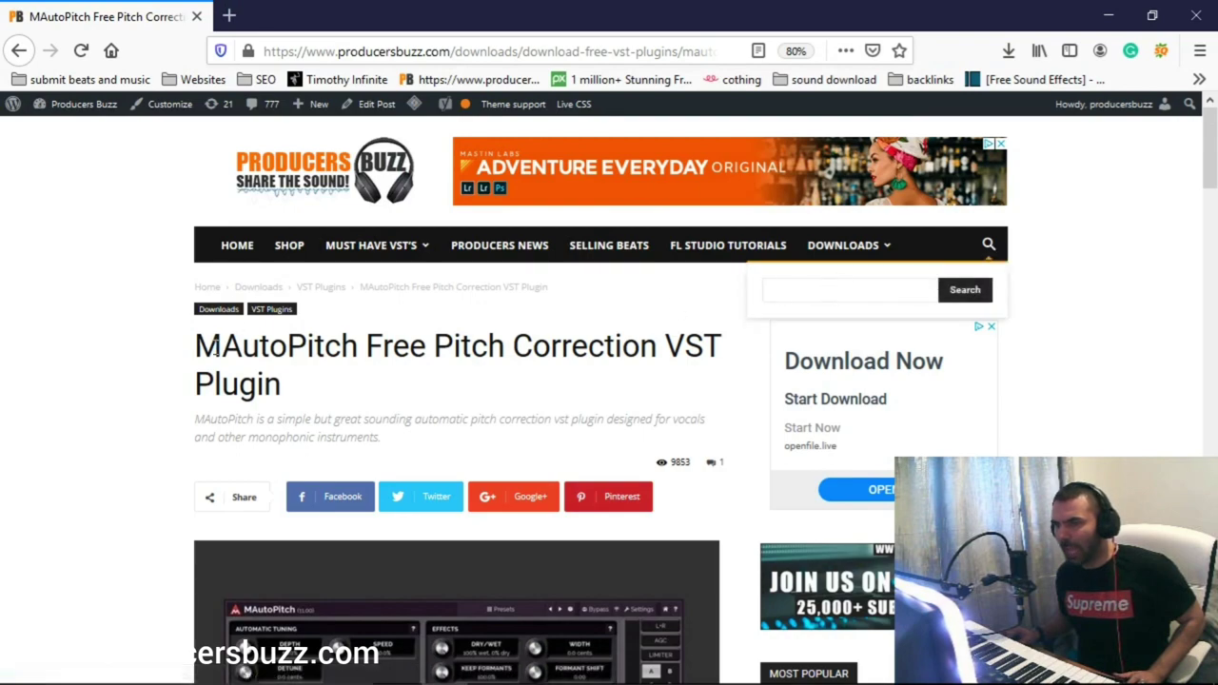
Look over the MAutoPitch page title, switch back to FL Studio, view MEqualizer on Insert 2 and close its window
left_click_drag(195, 347, 360, 345)
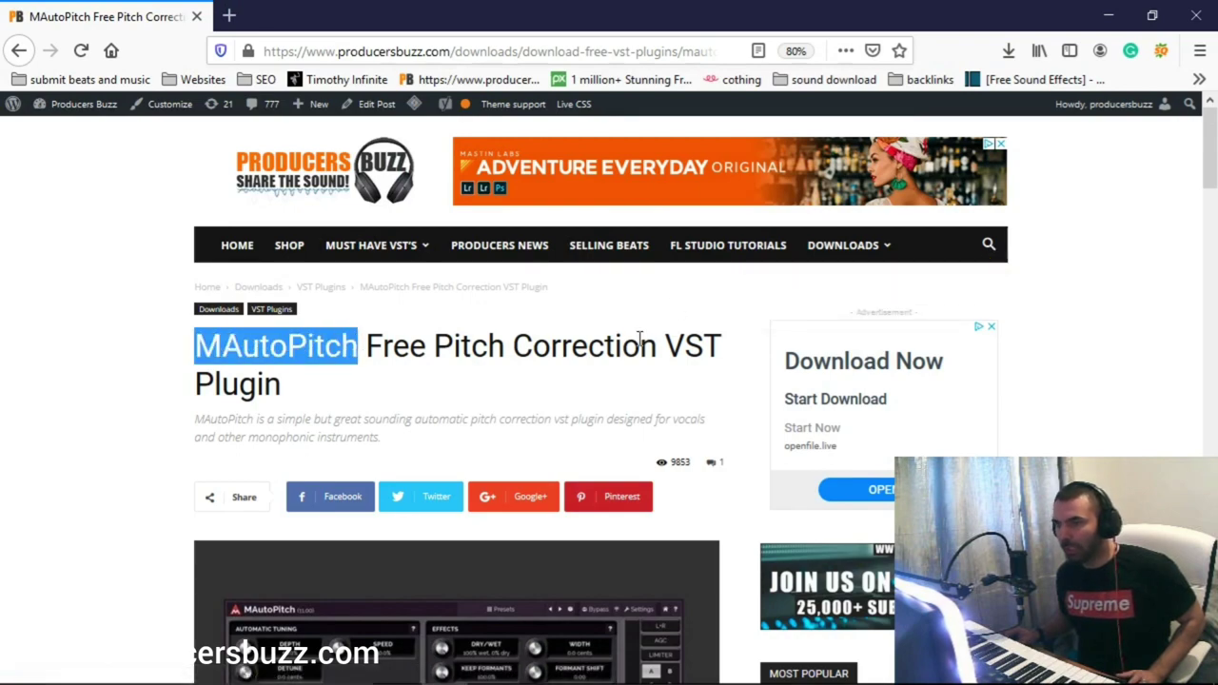
scroll(643, 400, "down", 5)
key("alt+Tab")
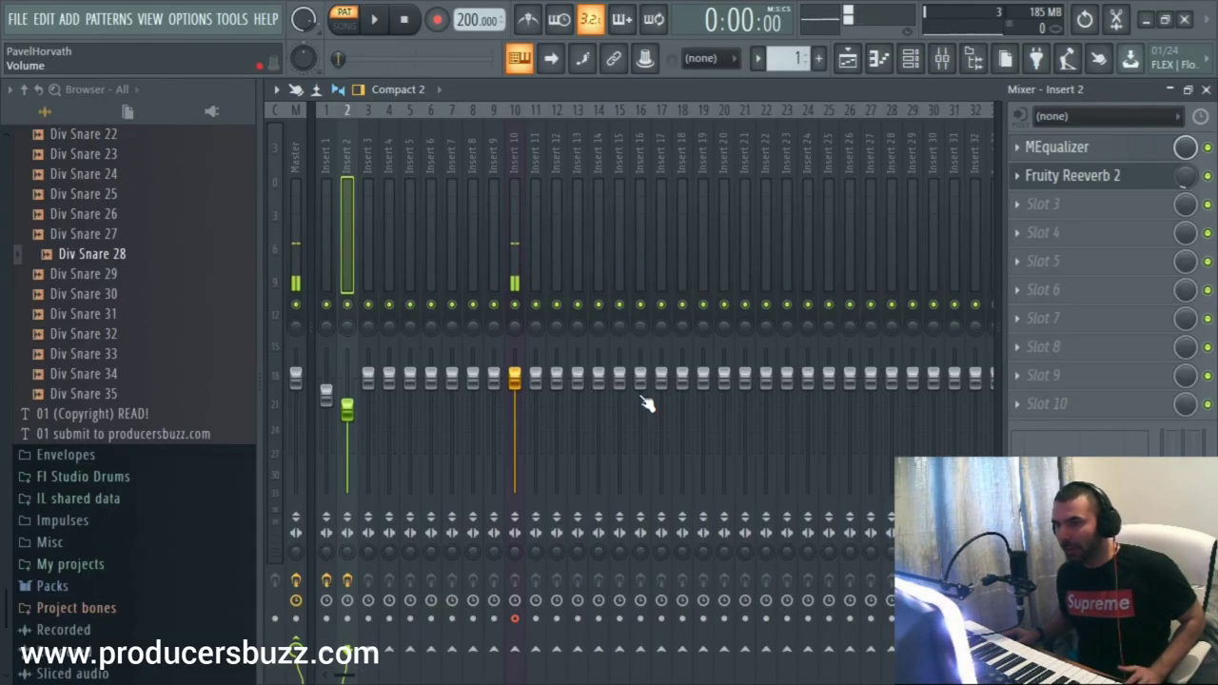
left_click(1066, 148)
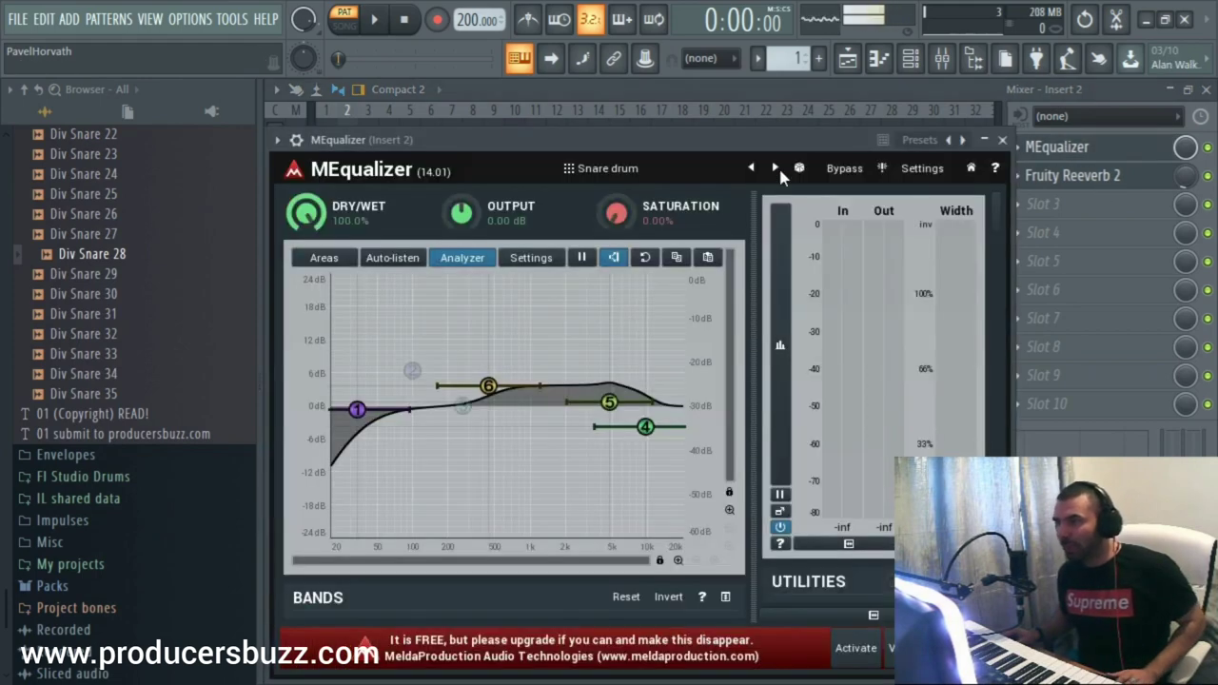
left_click_drag(779, 165, 756, 133)
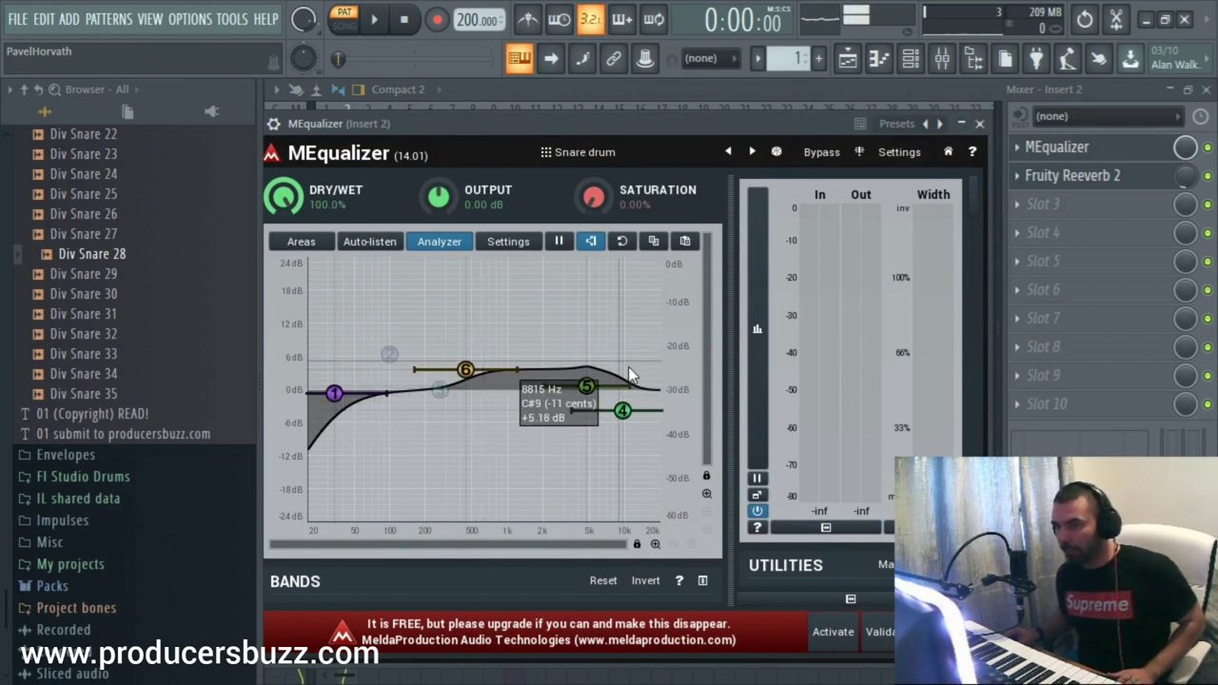
left_click(979, 124)
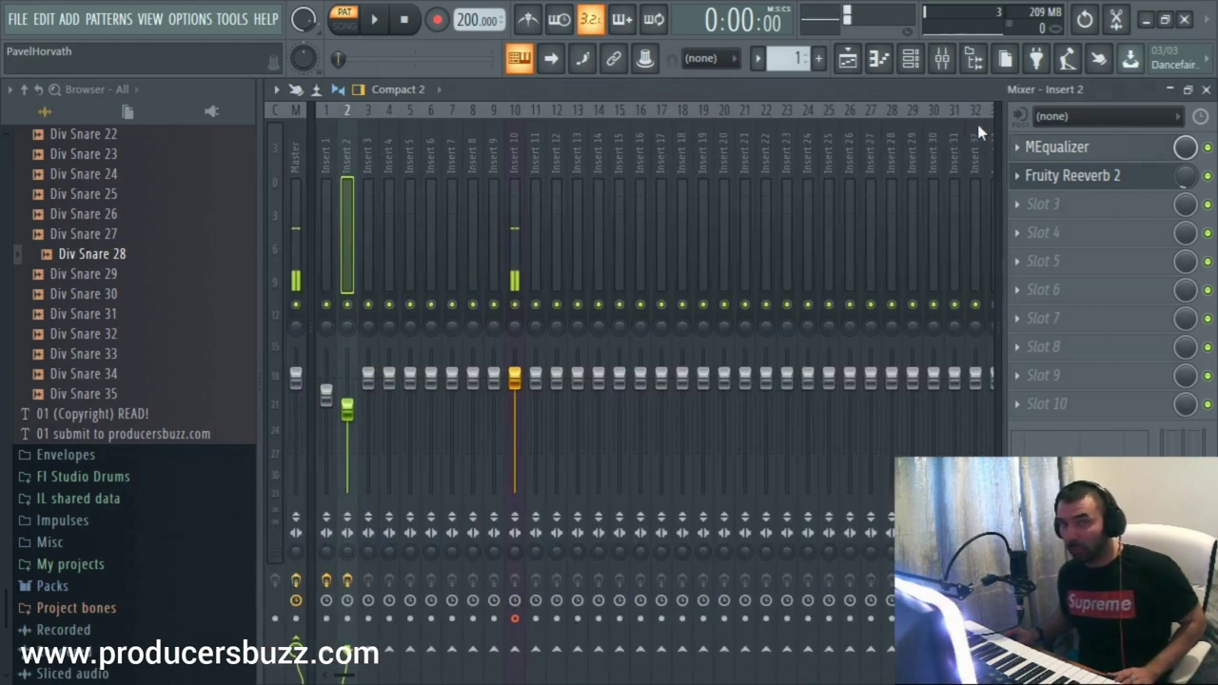
Close the mixer, bring the channel rack into clear view and listen to the drum pattern
left_click(1206, 89)
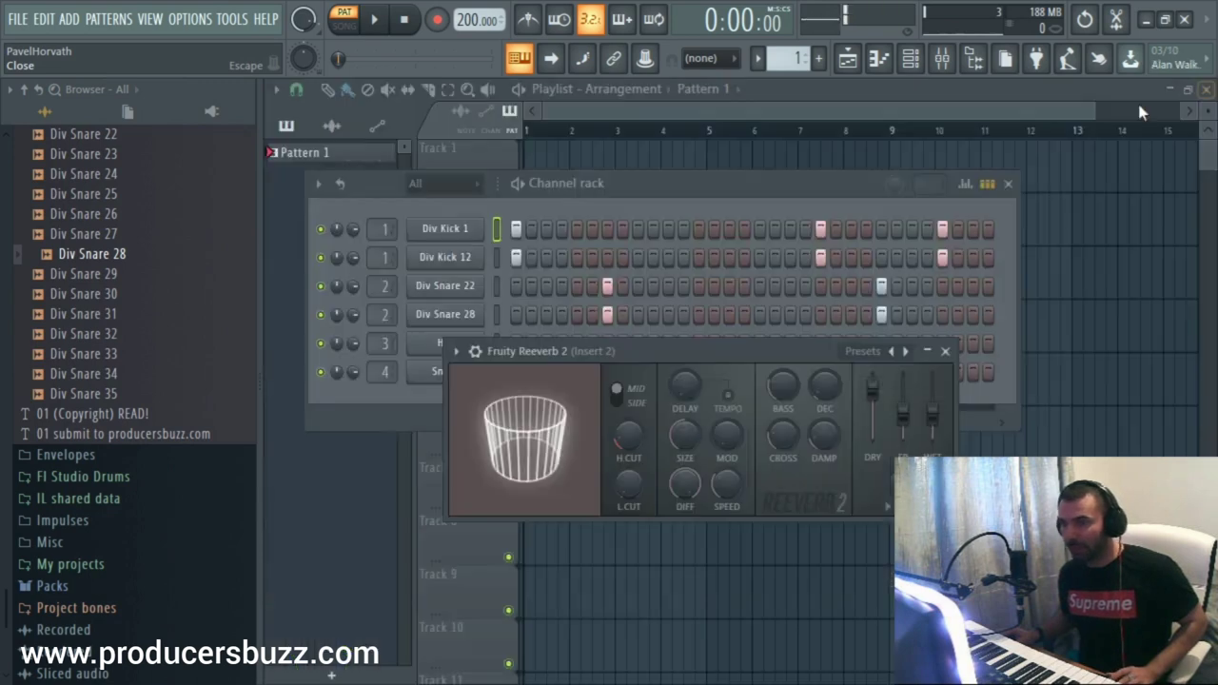
left_click_drag(608, 182, 677, 184)
key("space")
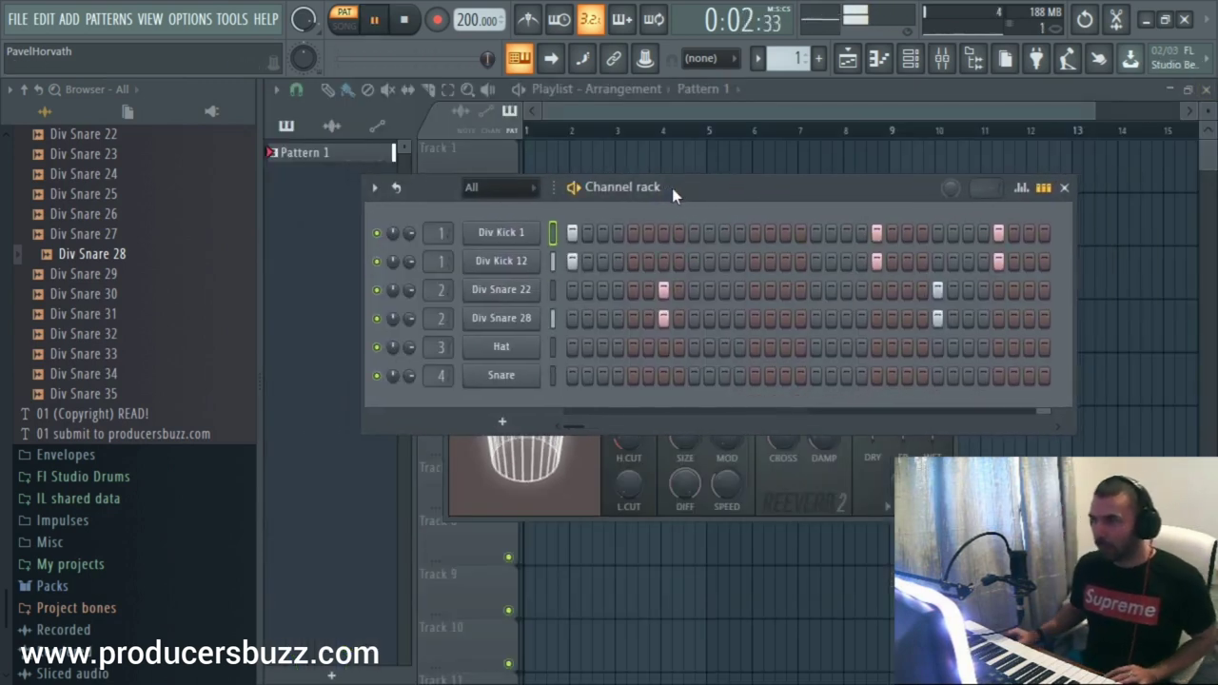
key("space")
Place four back-to-back Pattern 1 clips on Track 1 of the playlist, covering bars 1 to 8
left_click(618, 138)
left_click(578, 155)
left_click_drag(590, 171, 555, 172)
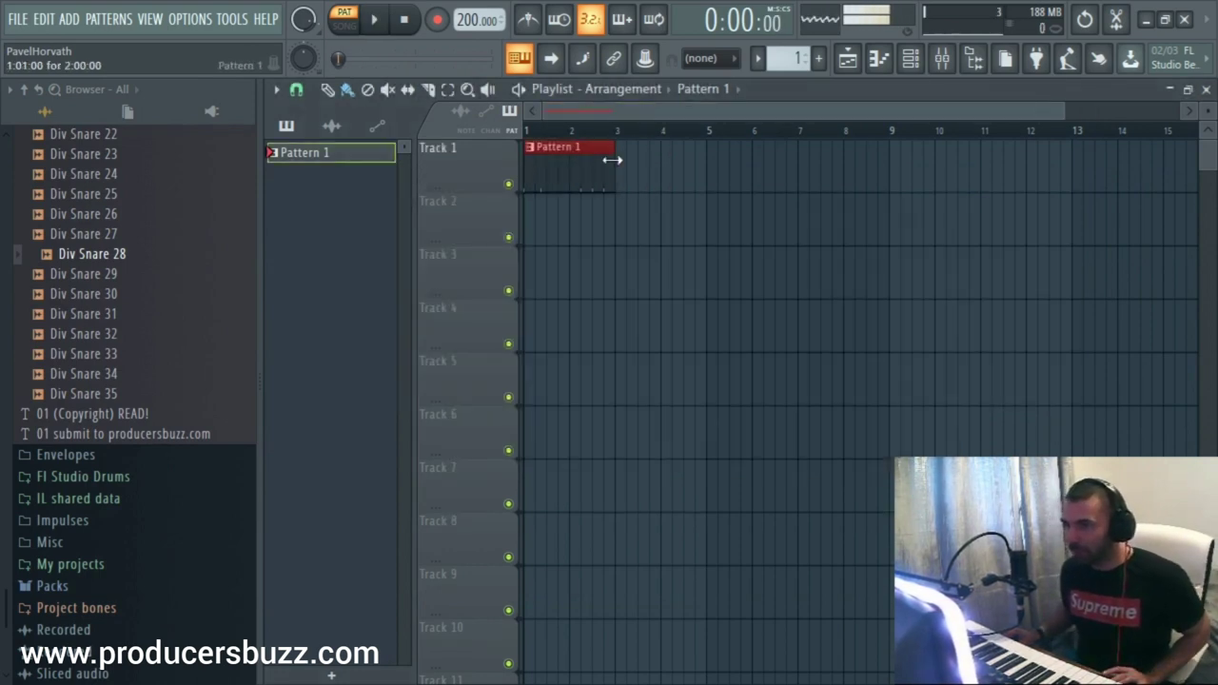
left_click(658, 163)
left_click(766, 171)
left_click(842, 167)
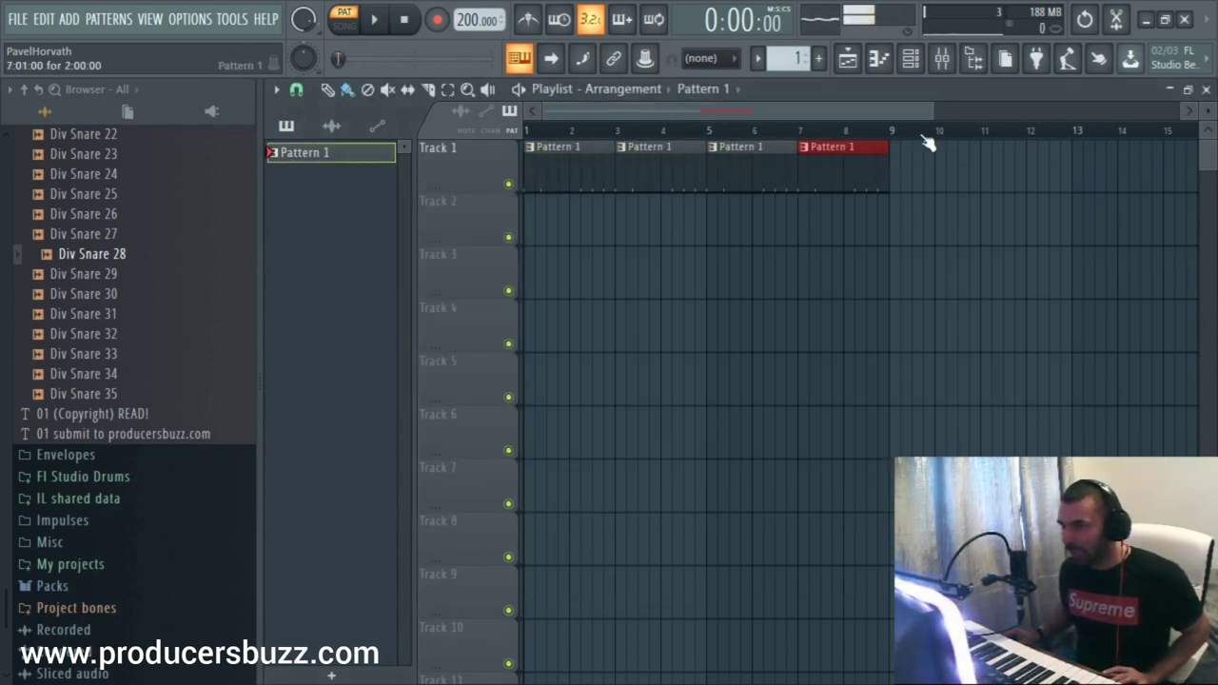
Review the arranged clips in the playlist and switch playback from pattern mode to song mode
left_click_drag(936, 114, 757, 114)
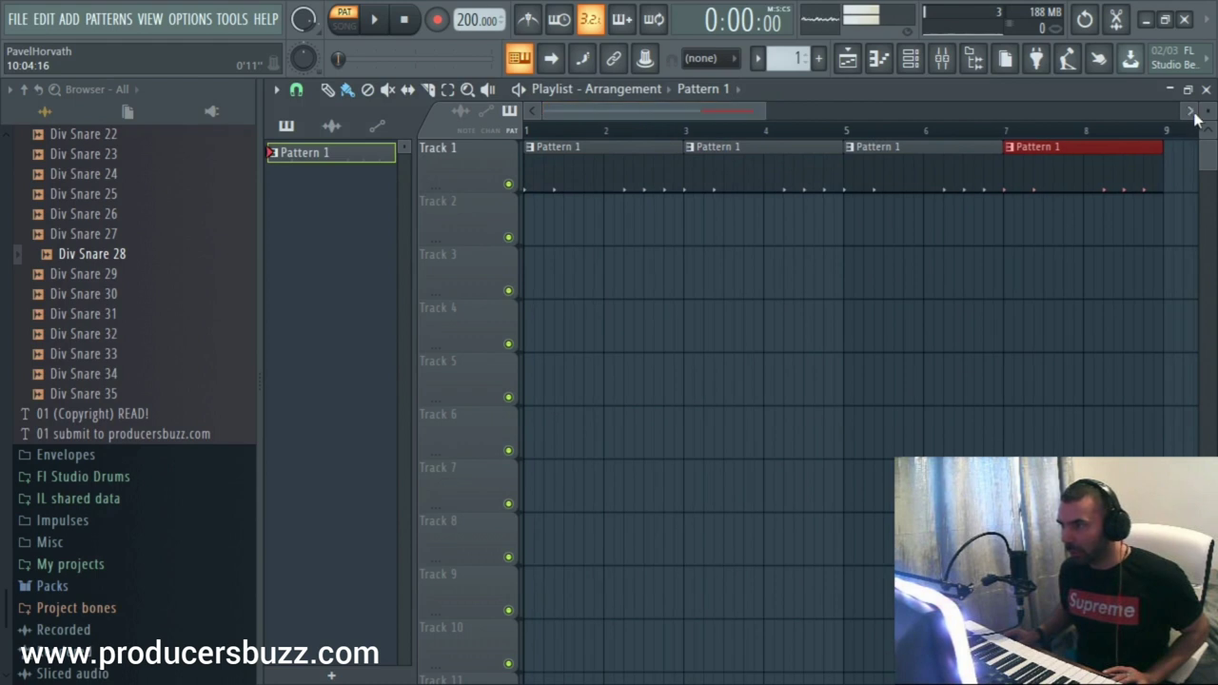
left_click_drag(1205, 122, 1204, 112)
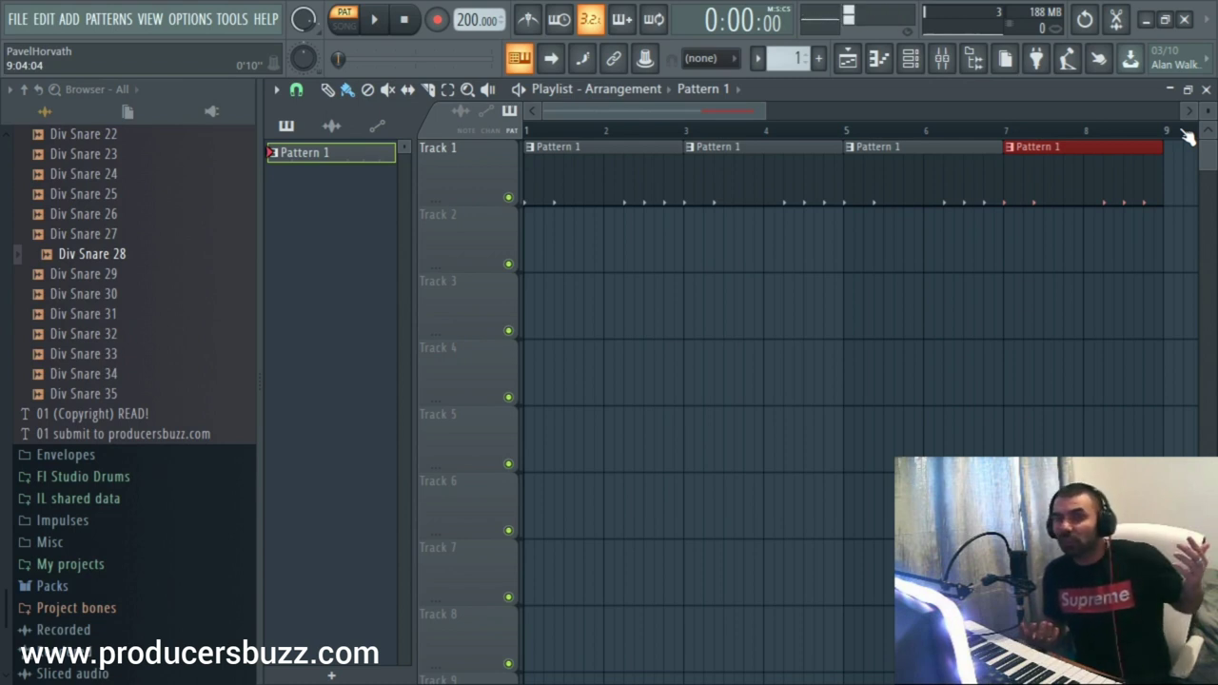
scroll(1187, 136, "up", 1)
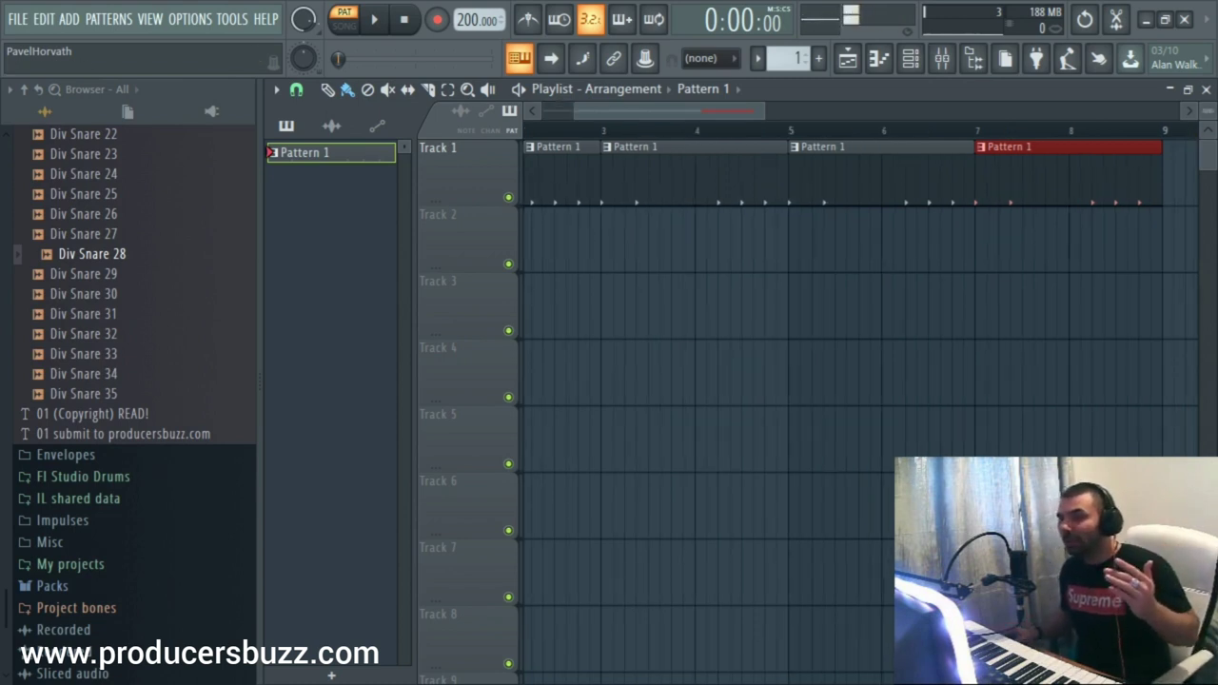
scroll(787, 112, "down", 3)
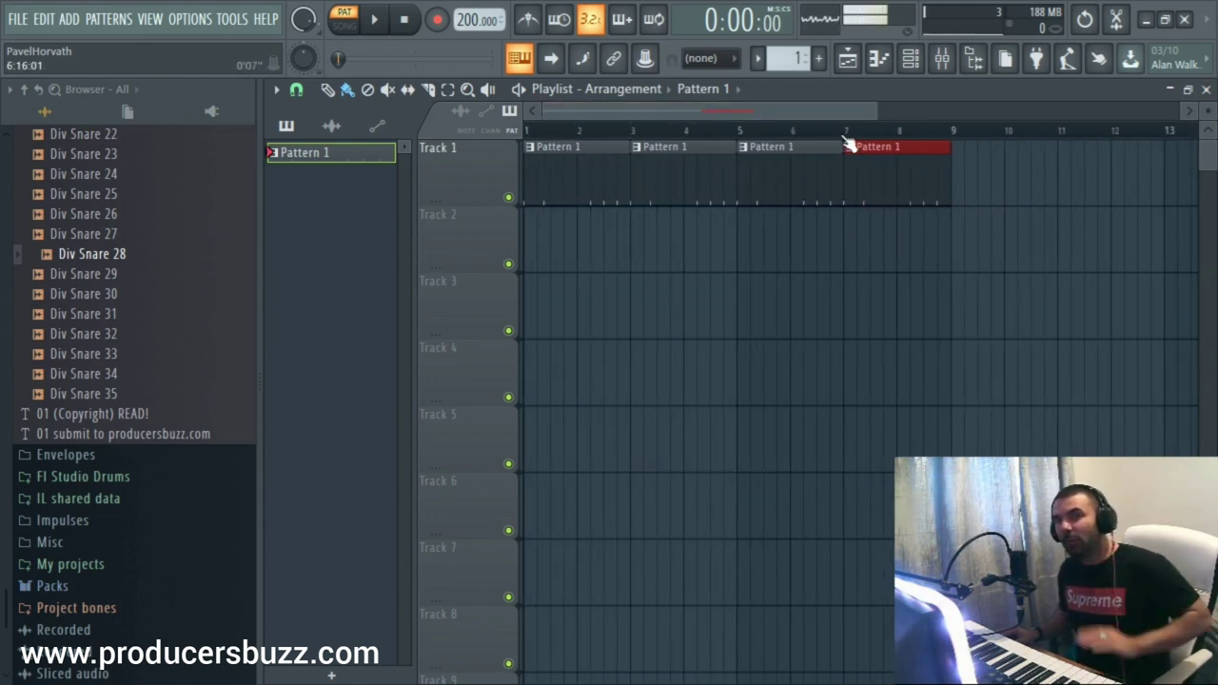
key("space")
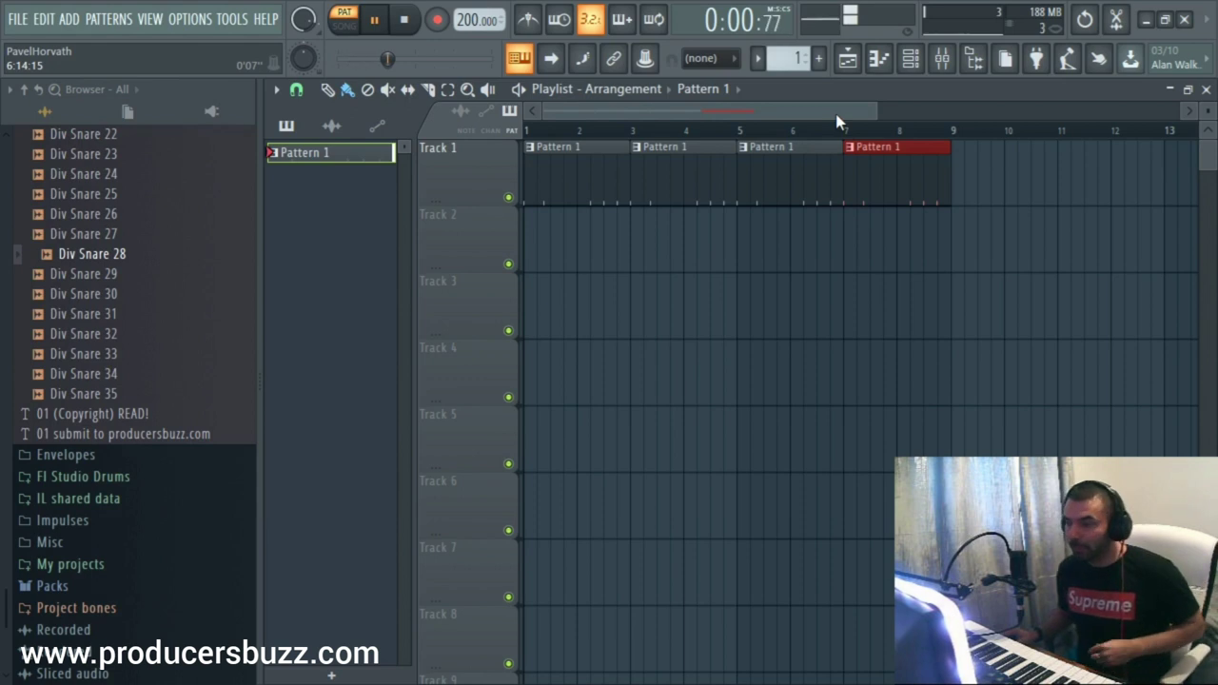
left_click(343, 25)
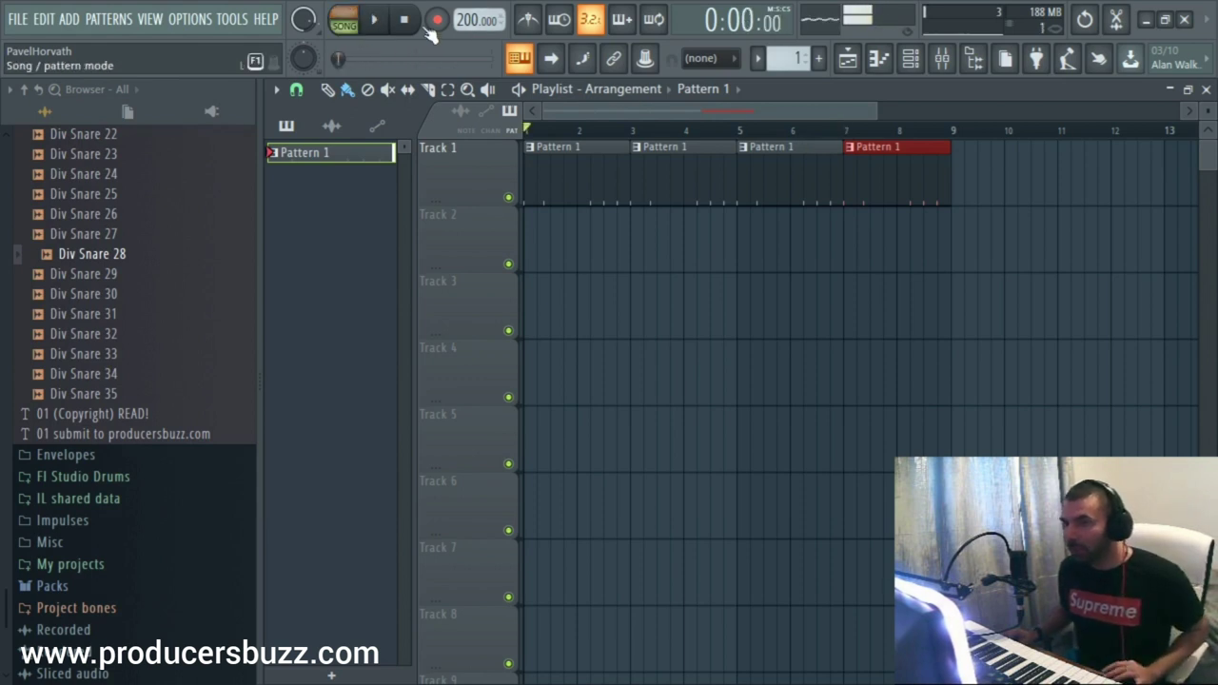
Insert a FLEX generator channel above the Hat channel in the channel rack
left_click(910, 59)
key("space")
right_click(526, 348)
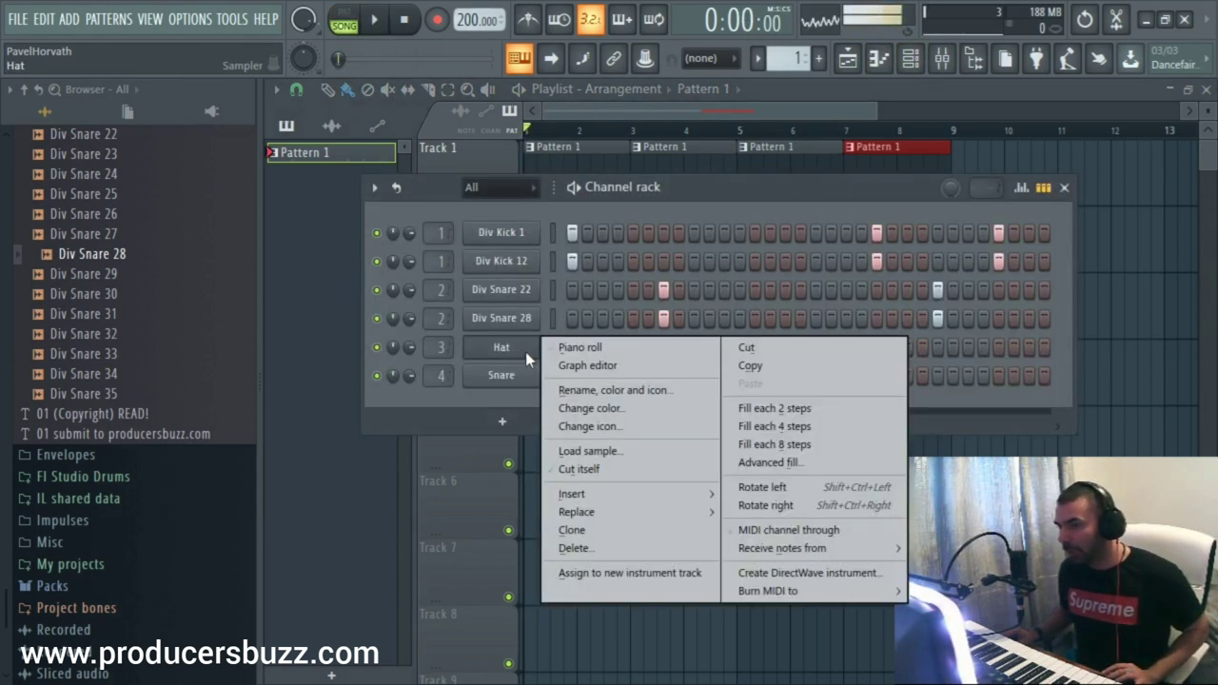
mouse_move(601, 497)
left_click(771, 51)
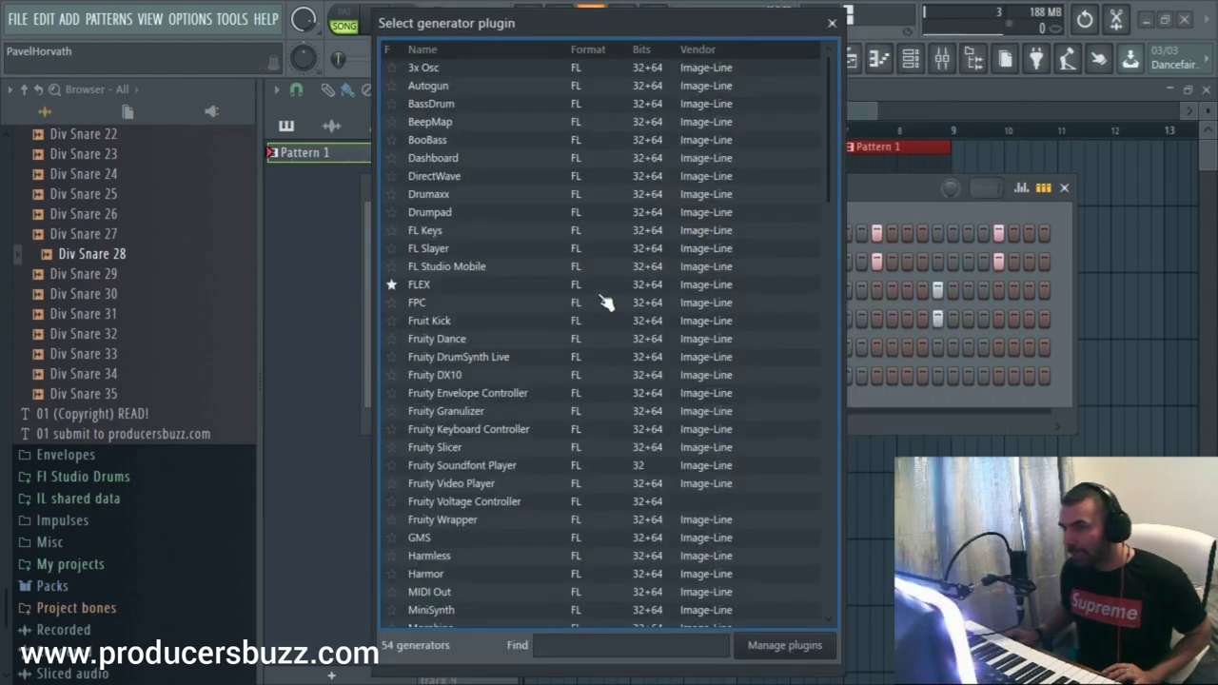
double_click(431, 285)
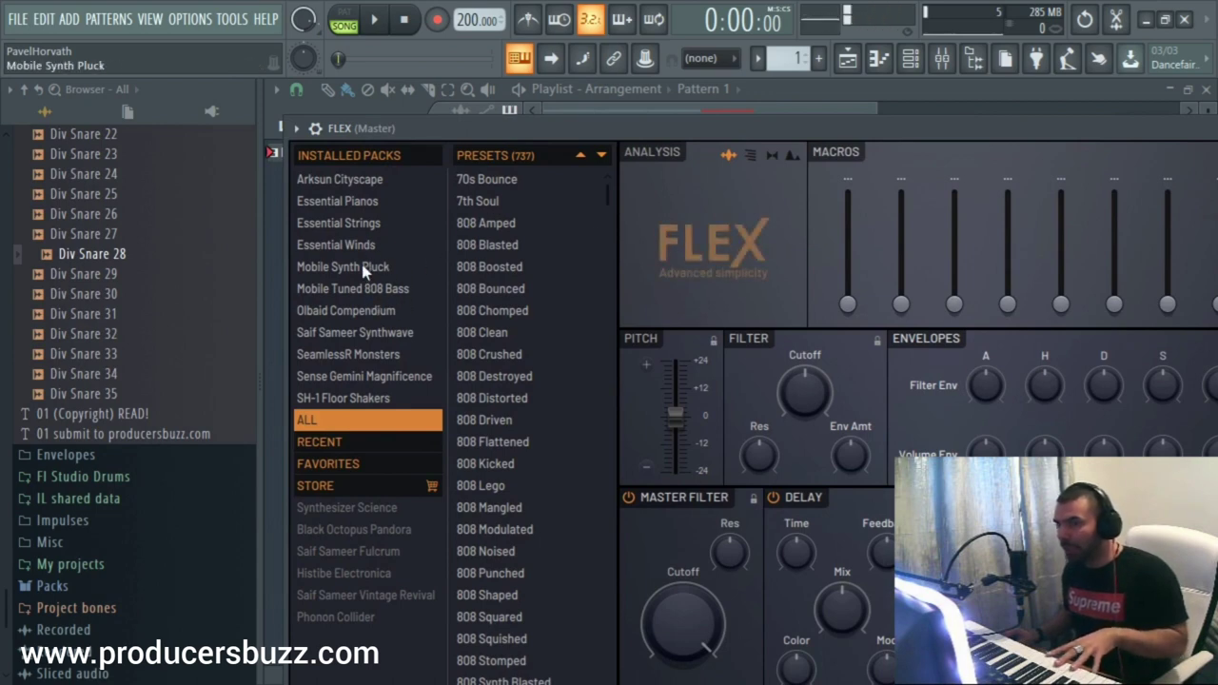
Browse the Mobile Synth Pluck pack in FLEX, choose the Arksun Cityscape pack and audition its Bite Me preset
left_click(337, 271)
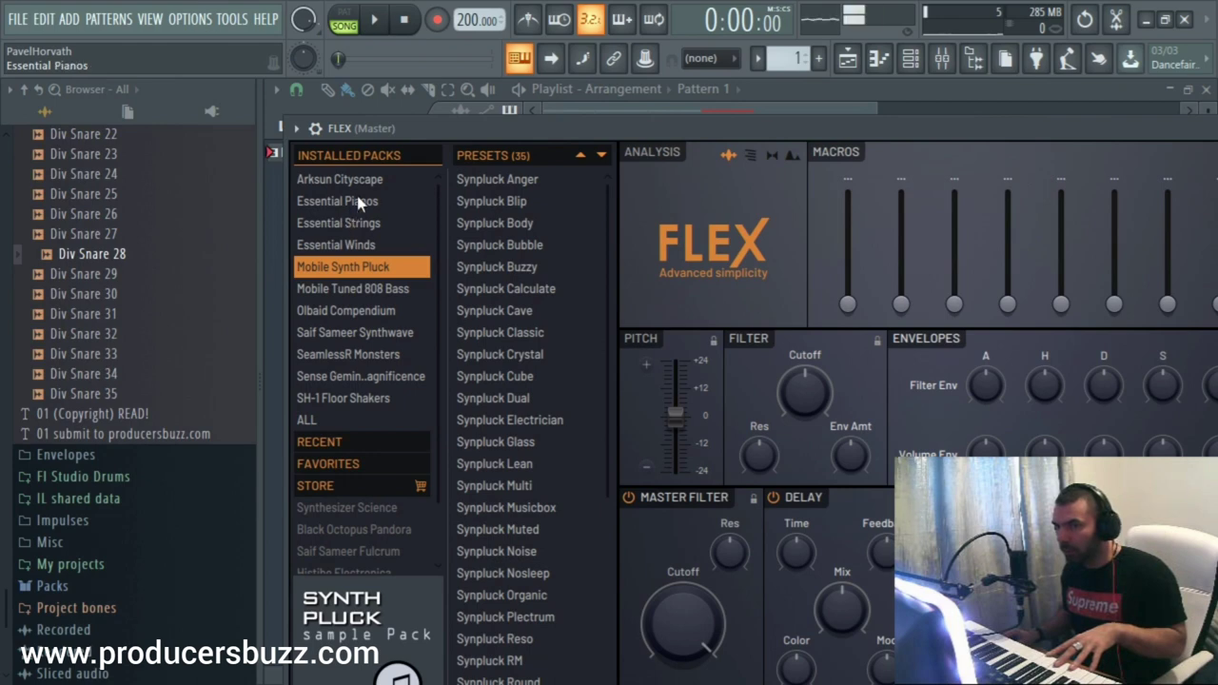
left_click(358, 184)
left_click(479, 289)
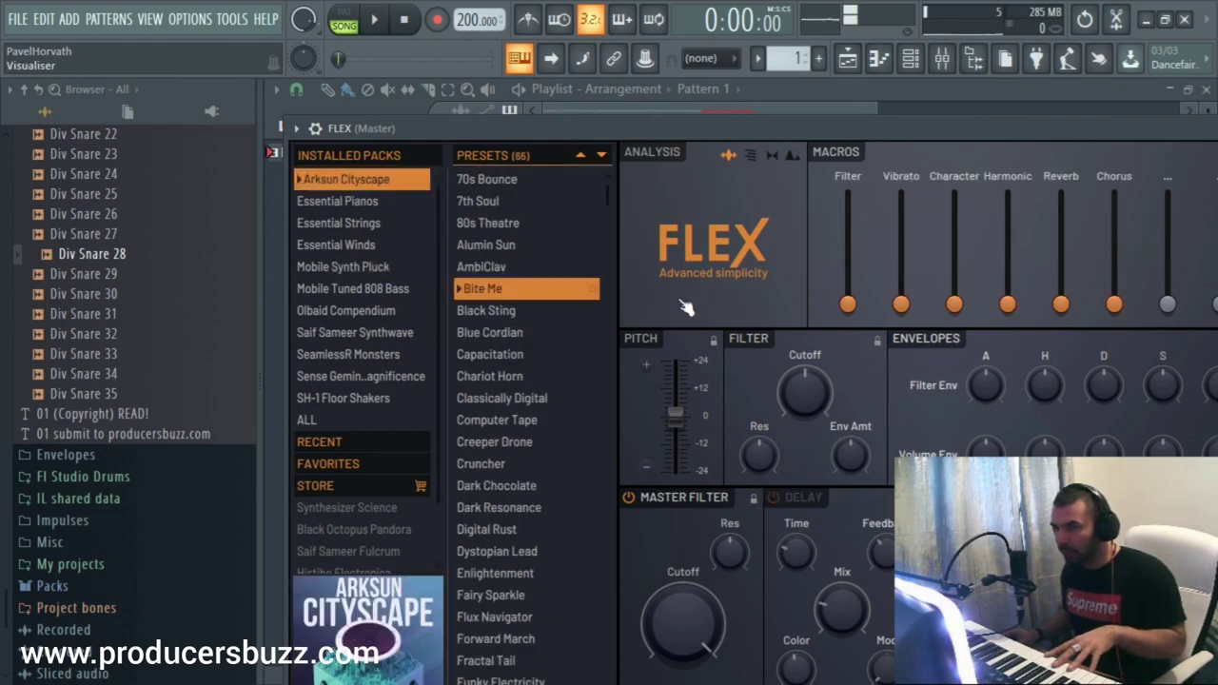
left_click_drag(737, 129, 745, 77)
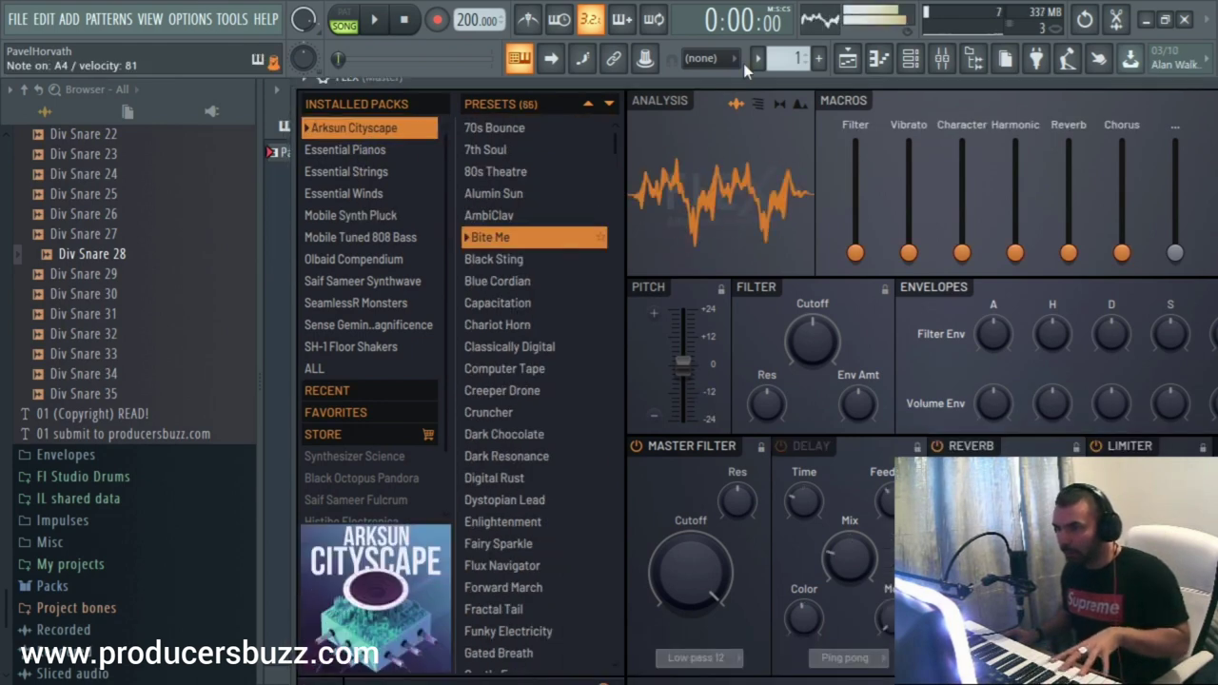
Audition the Computer Tape, Creeper Drone, Cruncher and Dark Chocolate presets, lowering the master filter cutoff to 54% on Dark Chocolate
left_click(530, 370)
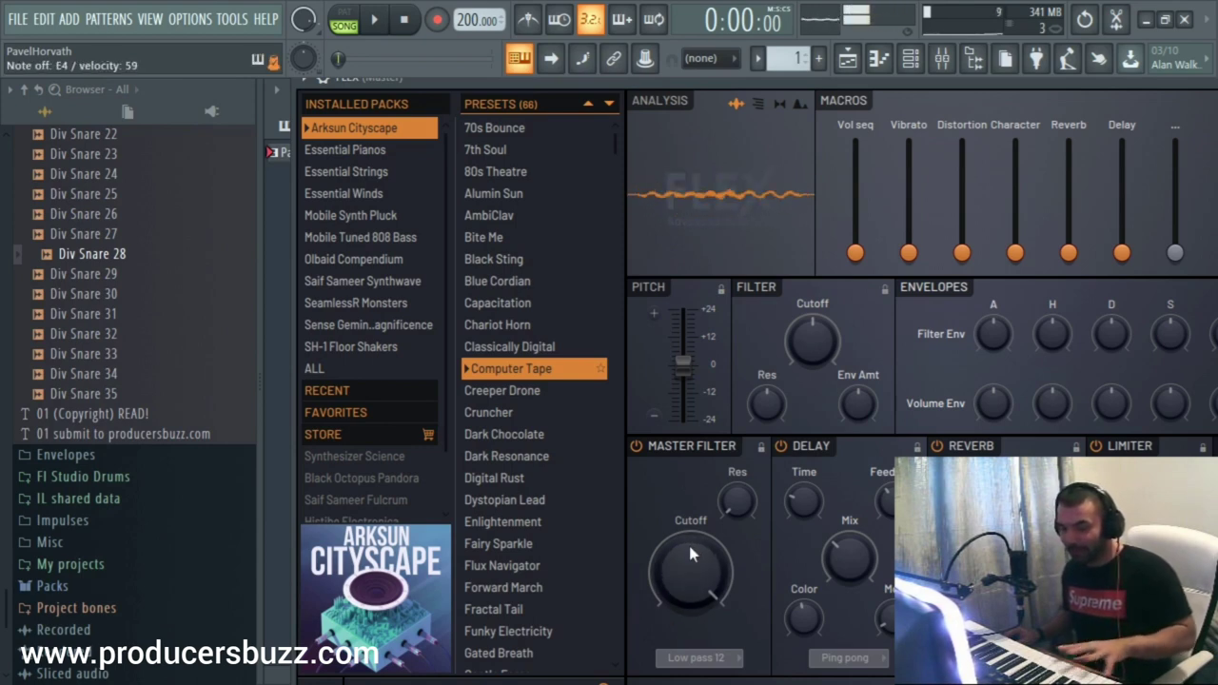
left_click(536, 392)
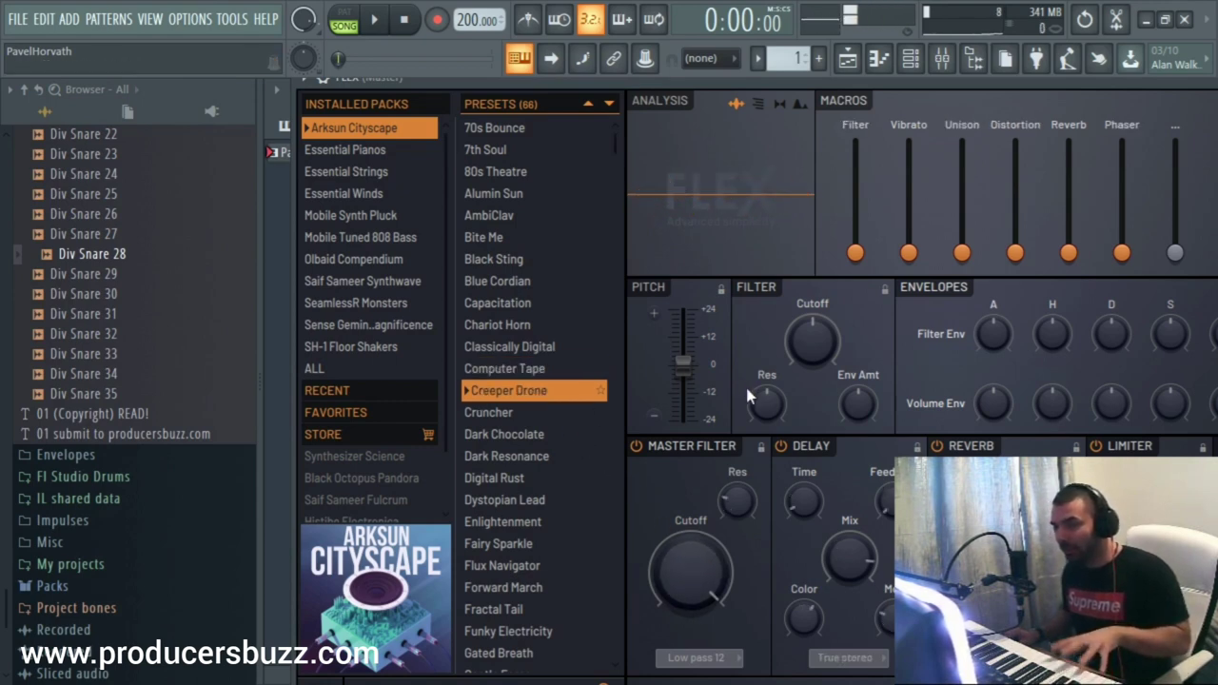
left_click(497, 413)
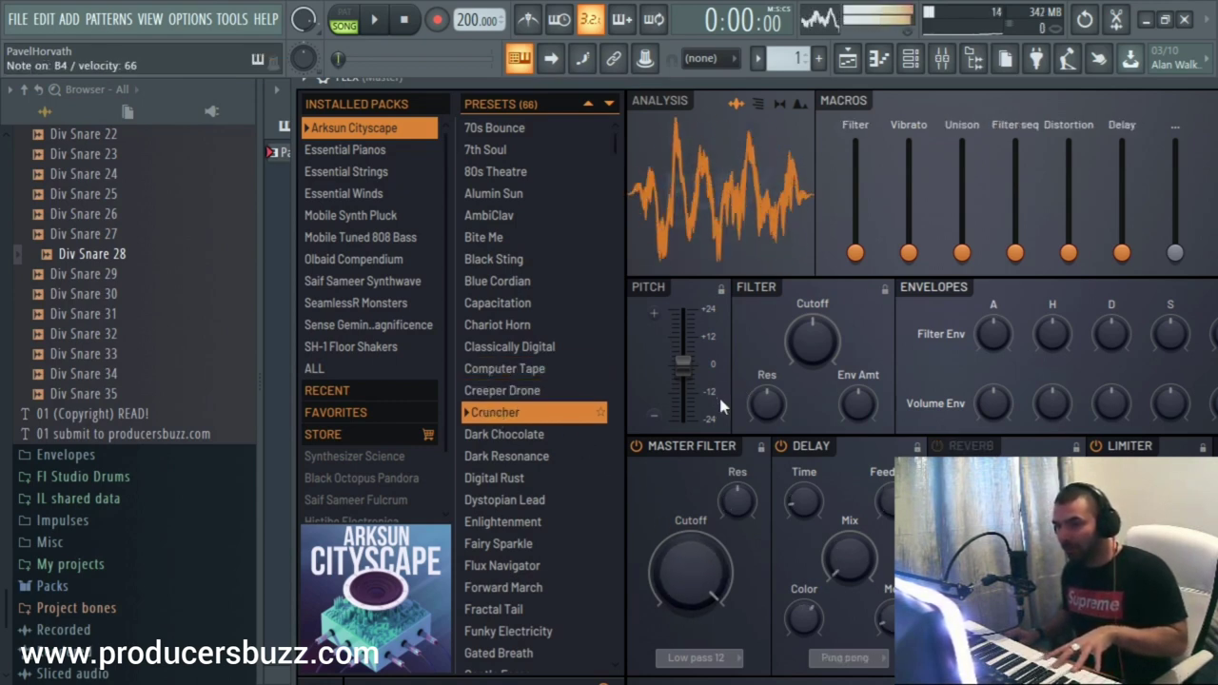
left_click(533, 434)
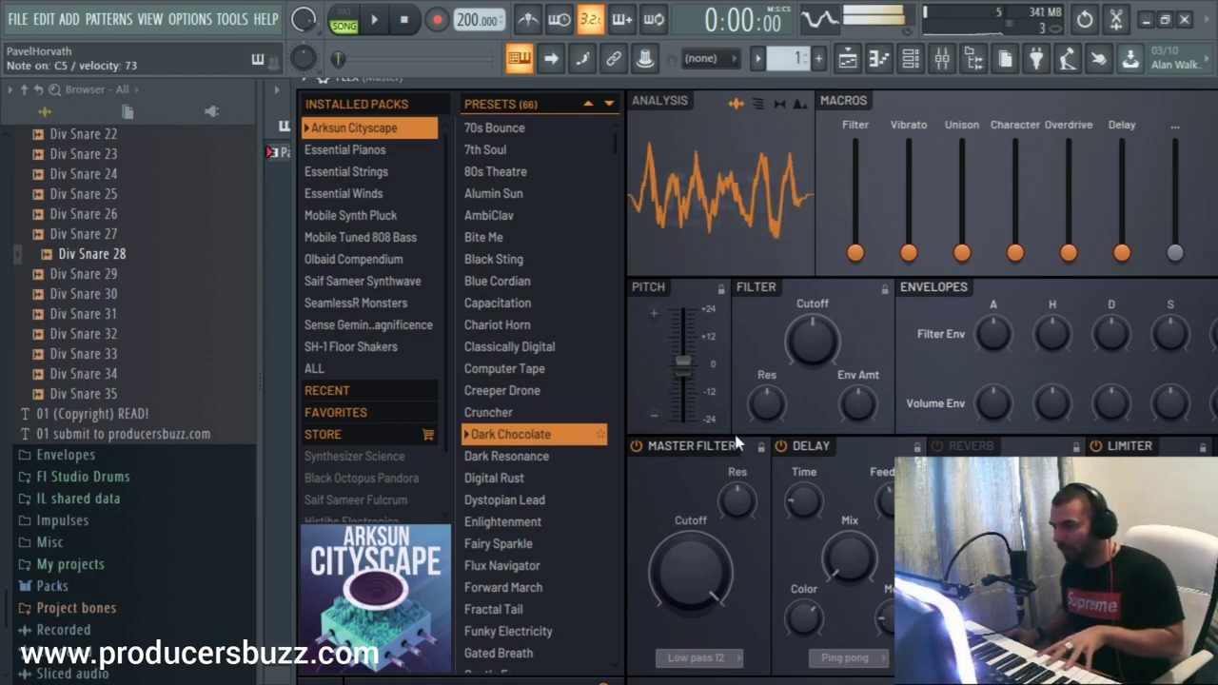
left_click_drag(681, 531, 680, 495)
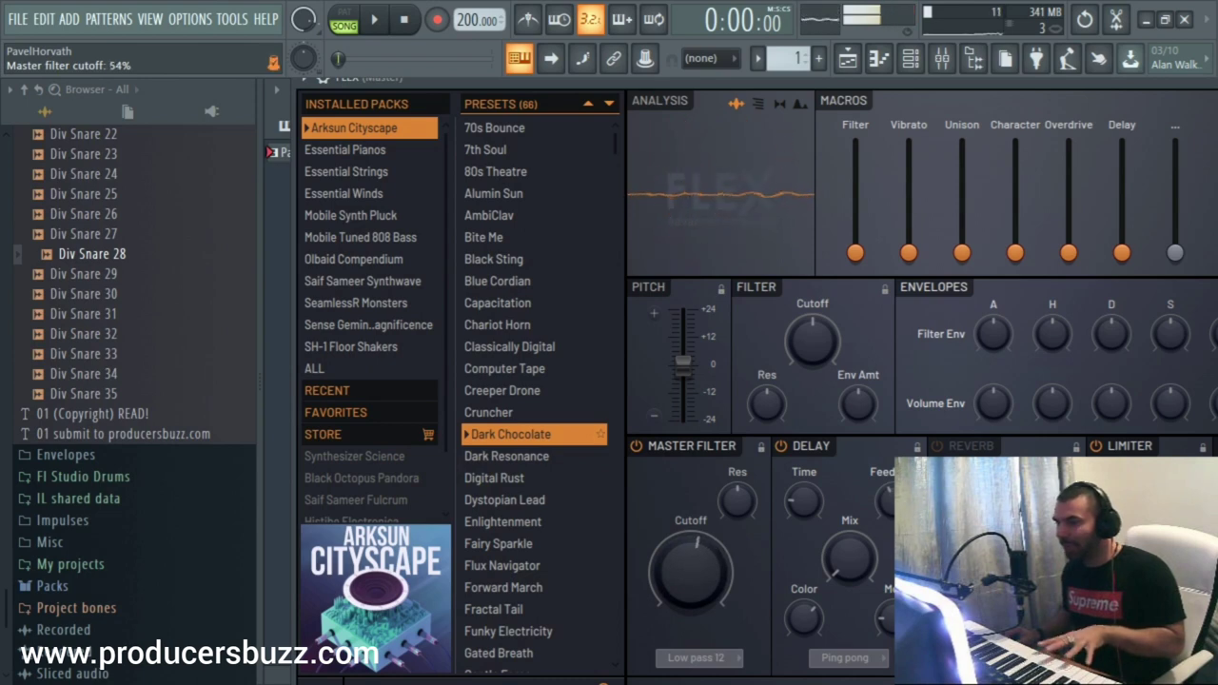
Load the Dark Resonance preset, lower its master filter cutoff to about 58%, play it and close FLEX
left_click(550, 455)
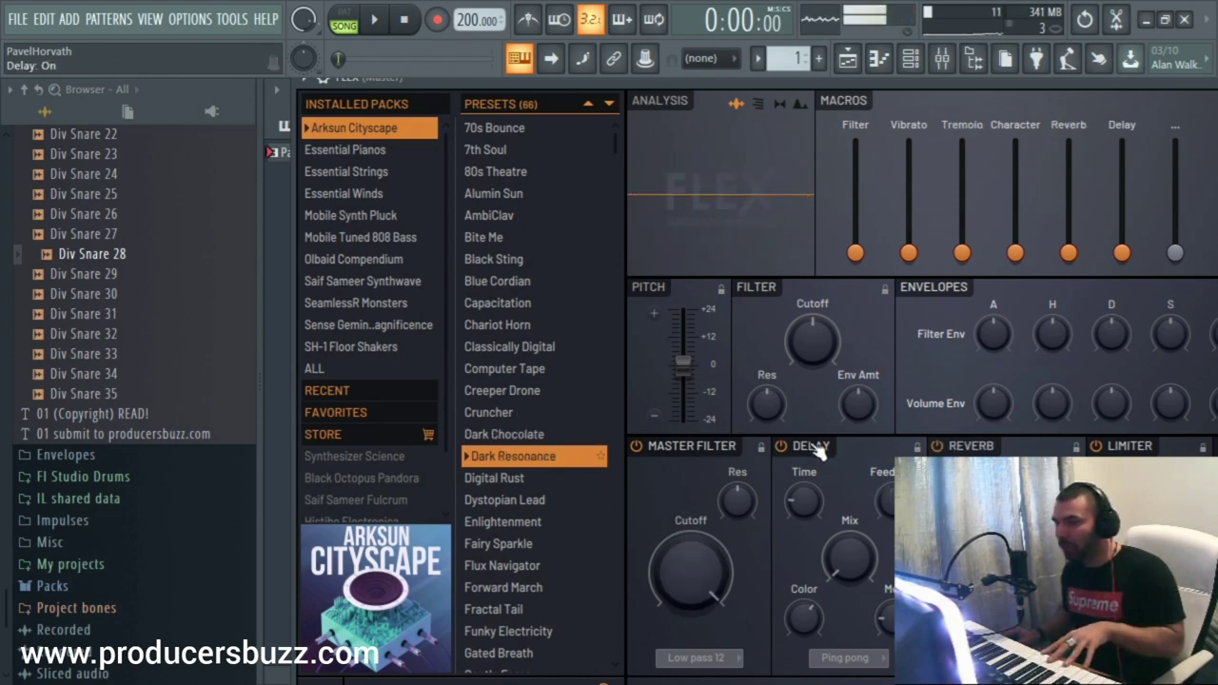
mouse_move(691, 569)
left_mouse_down()
mouse_move(691, 538)
mouse_move(691, 564)
left_mouse_up()
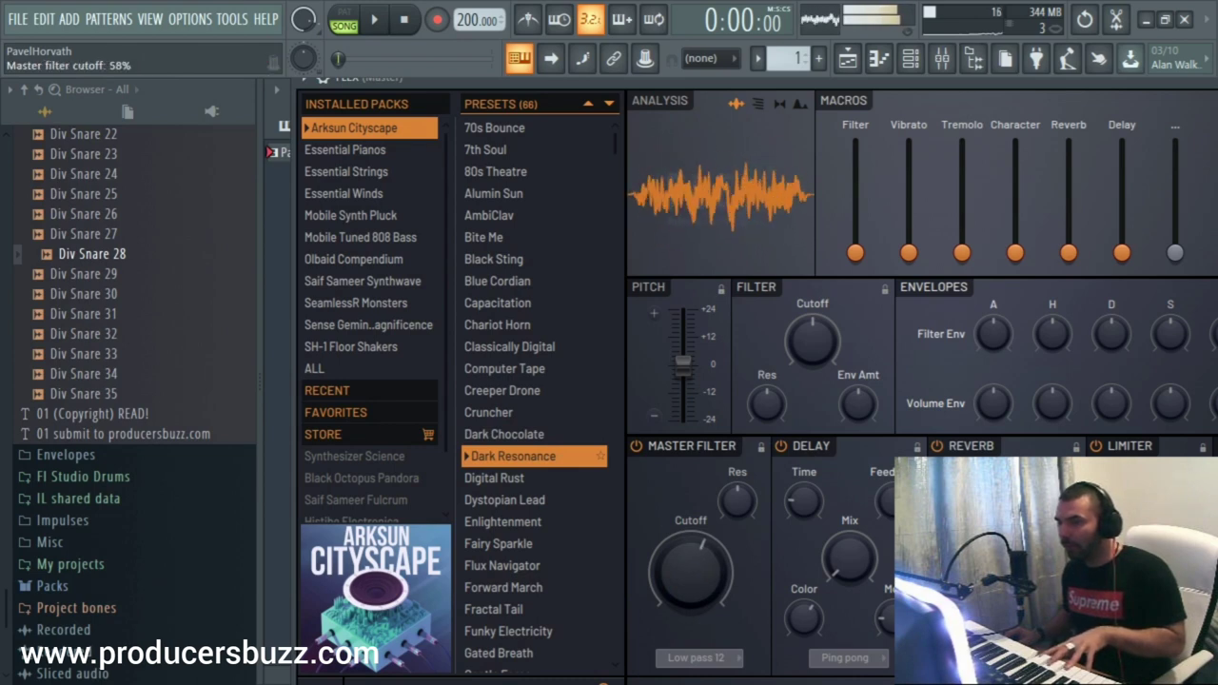
left_click_drag(850, 102, 834, 100)
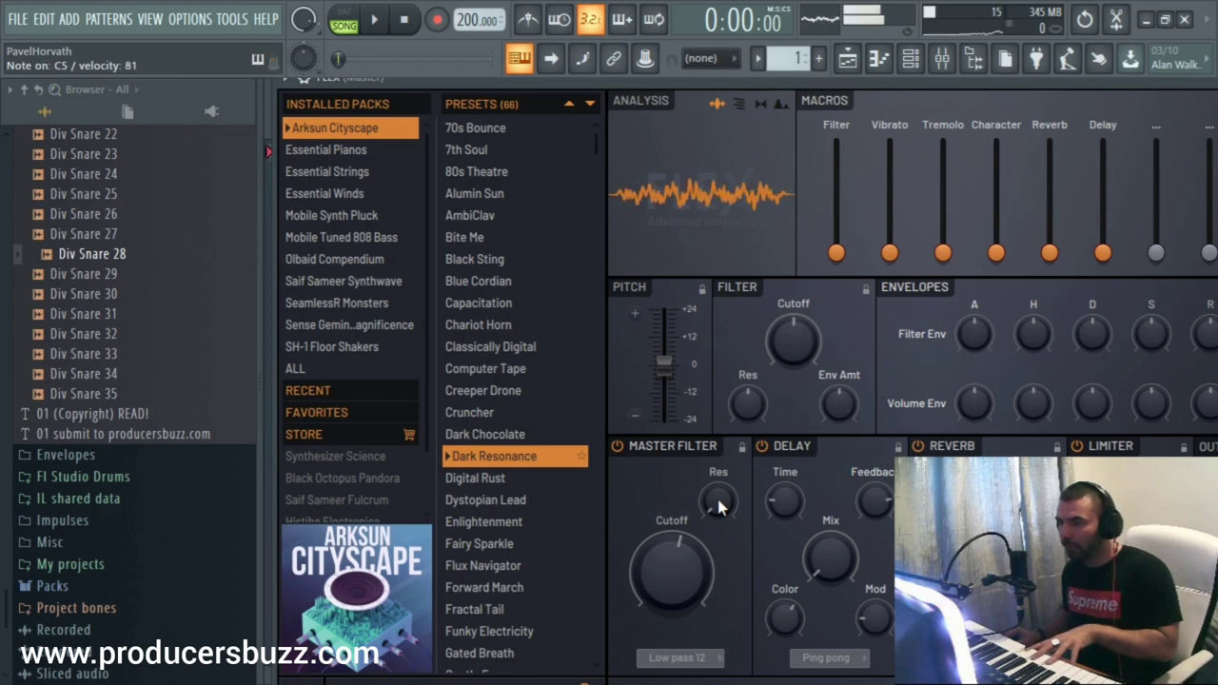
left_click_drag(1088, 77, 1002, 93)
left_click(1156, 94)
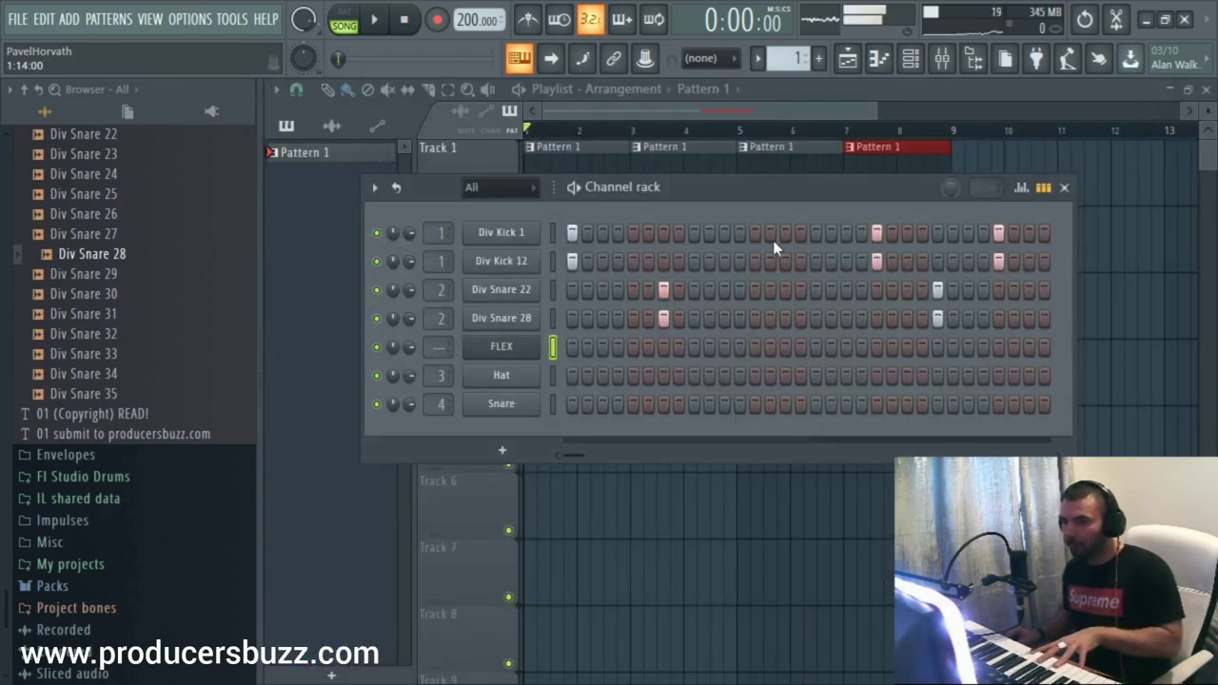
Open the FLEX channel's piano roll and draw an E5, C5 and A4 chord at the start of bar 1
right_click(550, 347)
left_click(565, 346)
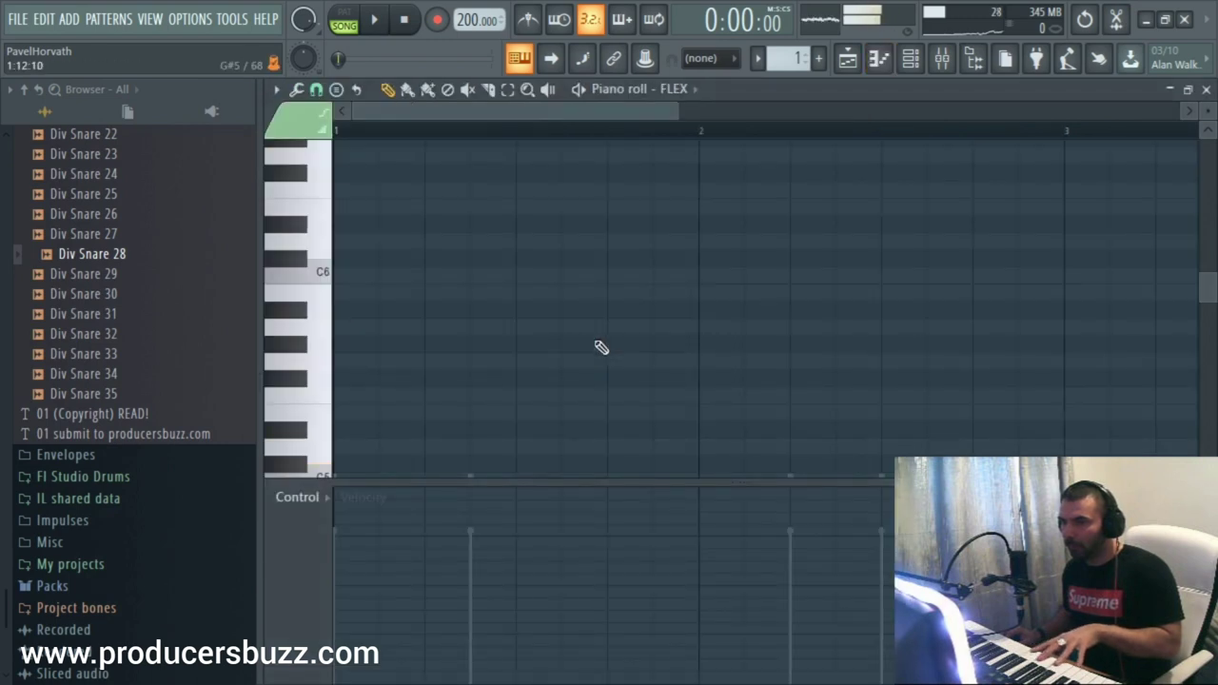
scroll(602, 347, "down", 3)
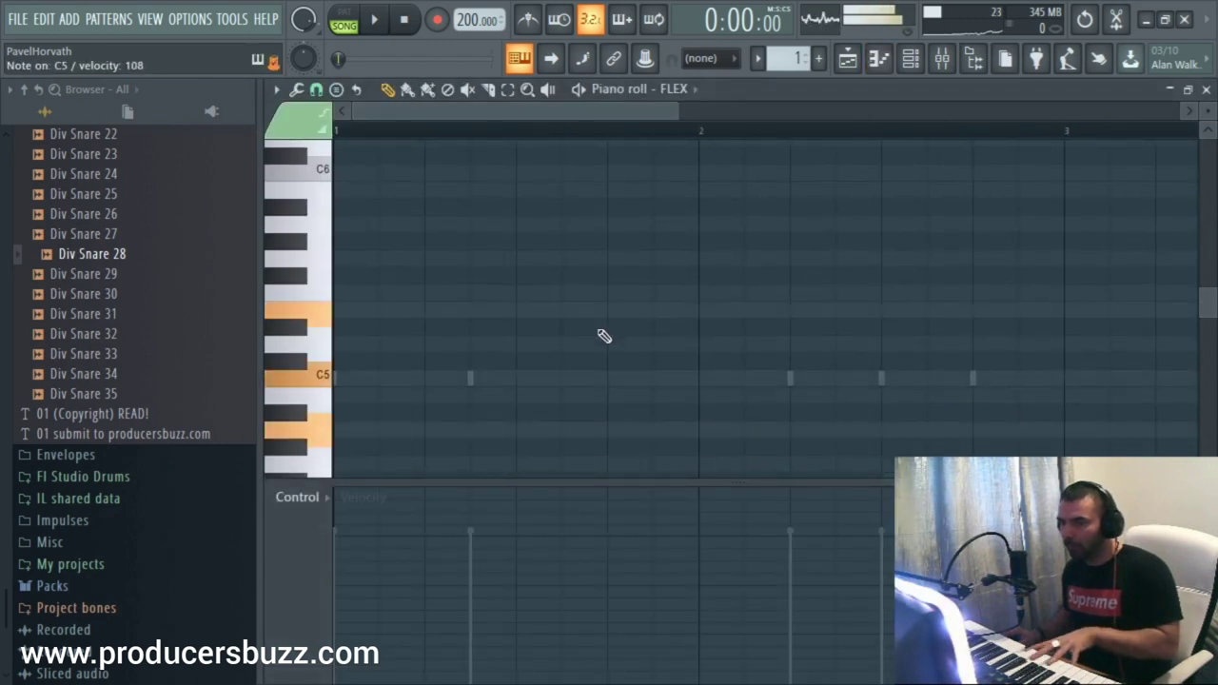
left_click(348, 310)
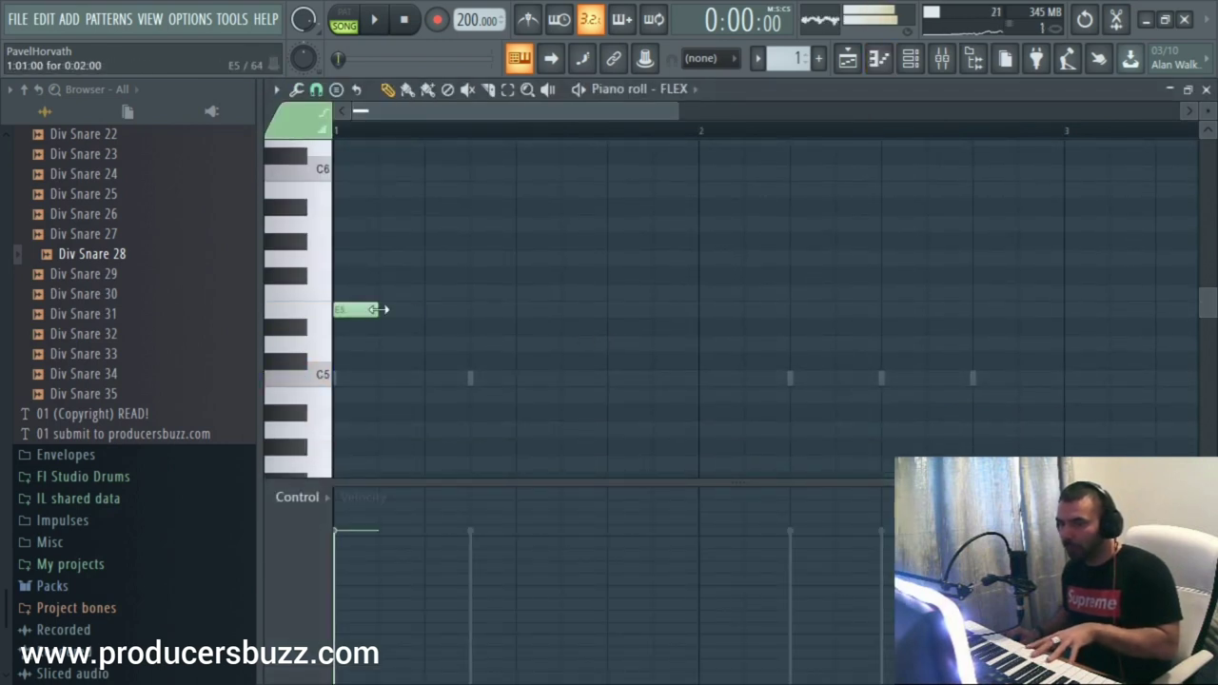
left_click(351, 379)
left_click(349, 431)
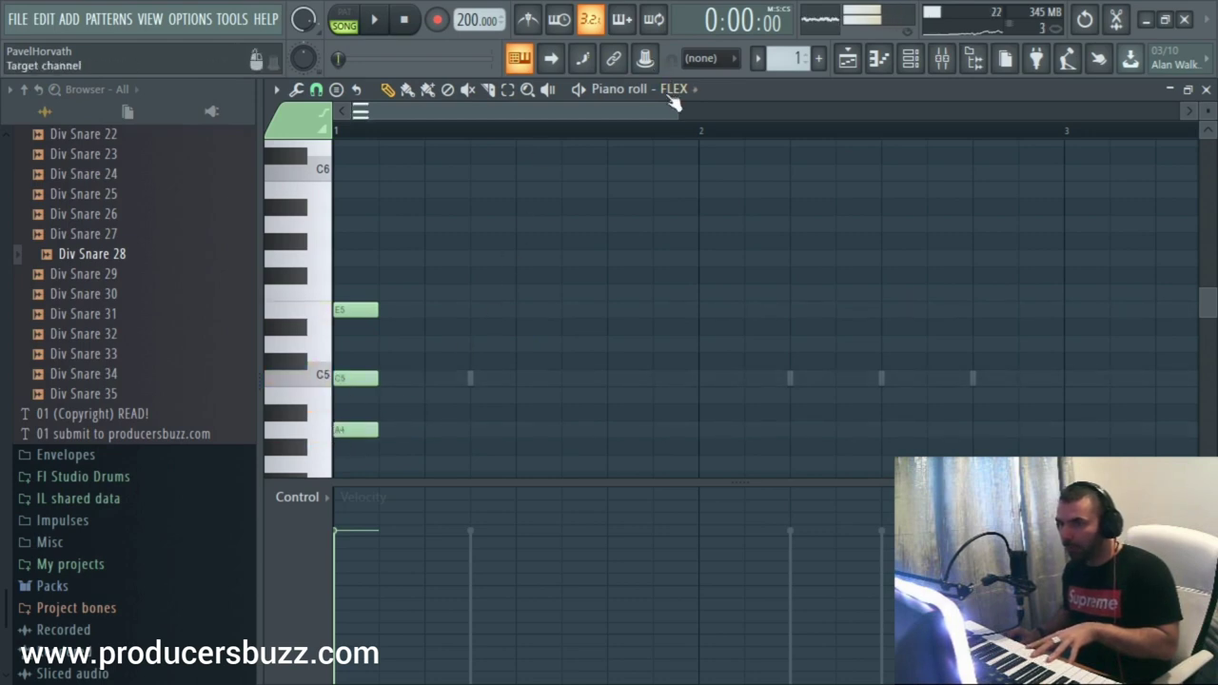
left_click_drag(672, 104, 818, 111)
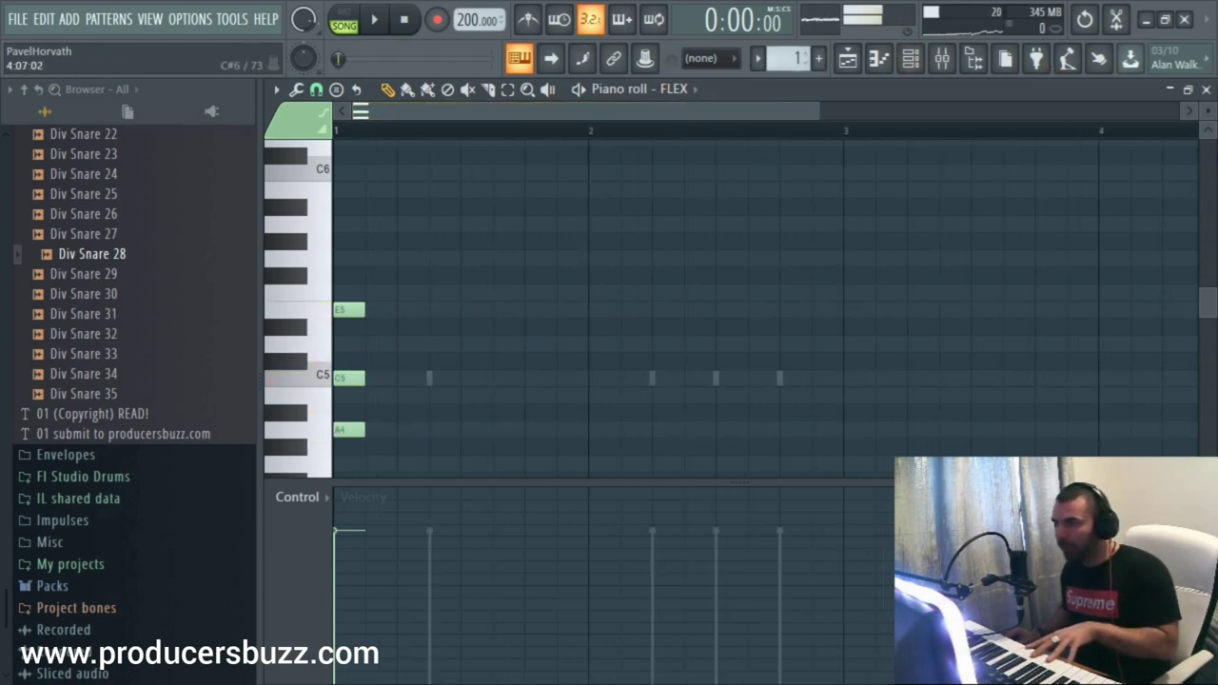
Cut the FLEX chord from Pattern 1 and paste it into the FLEX channel of Pattern 2
left_click(1207, 89)
right_click(502, 346)
key("Escape")
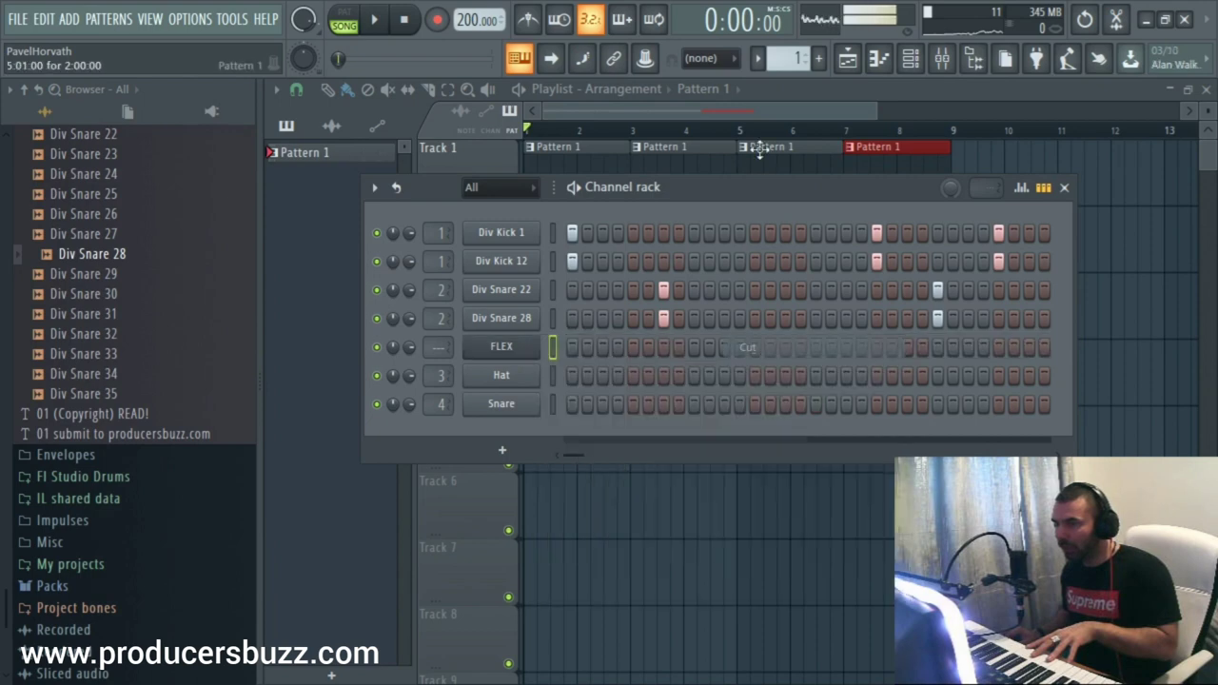
left_click_drag(788, 58, 788, 48)
right_click(557, 345)
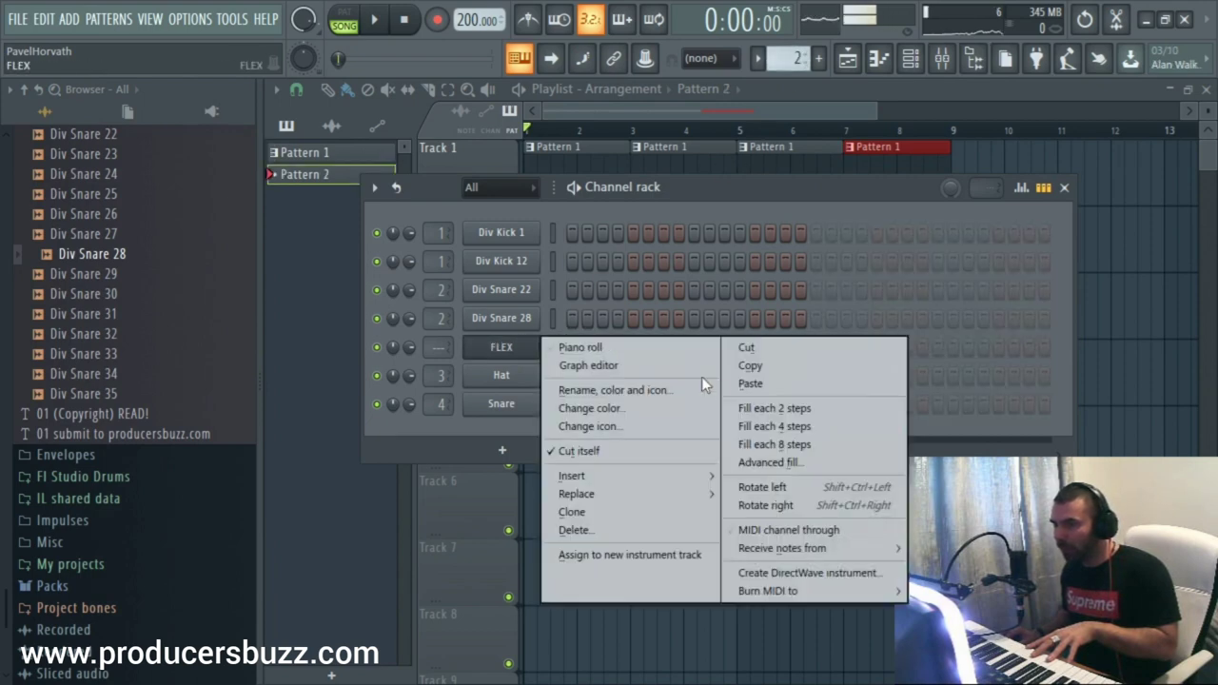
left_click(751, 383)
Open the FLEX piano roll in Pattern 2 and repeat the E5, C5 and A4 chord at the start of bar 3
right_click(501, 347)
left_click(590, 347)
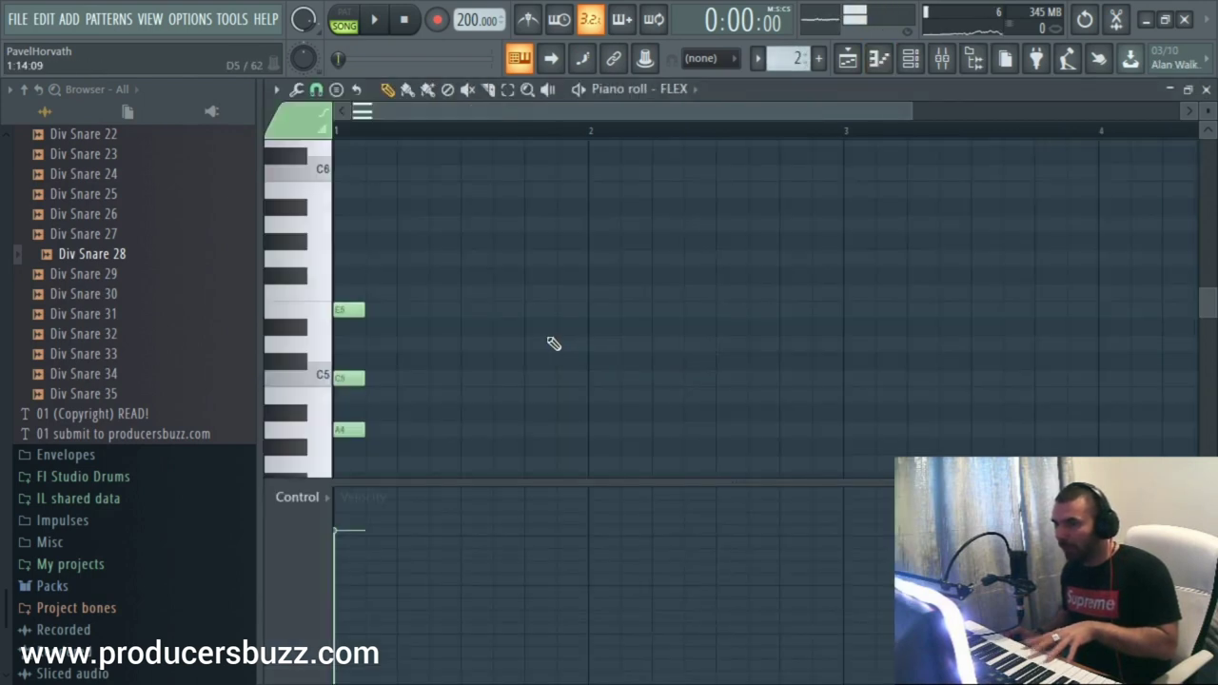
left_click_drag(933, 112, 1103, 112)
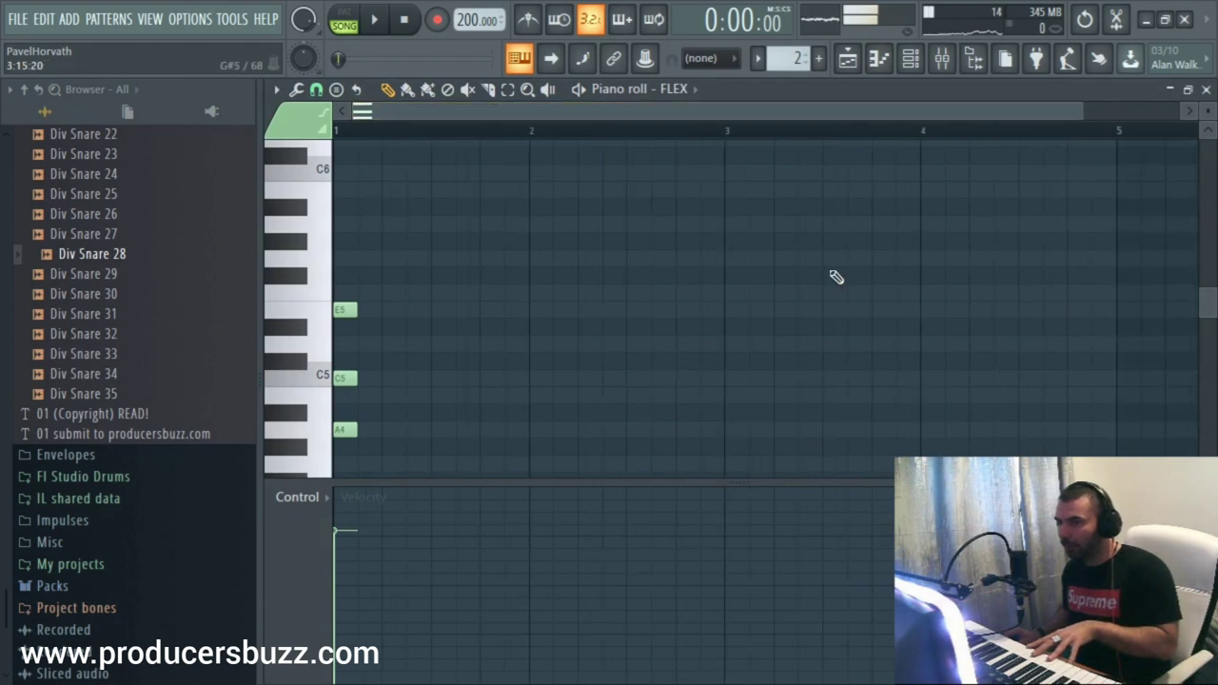
left_click(730, 313)
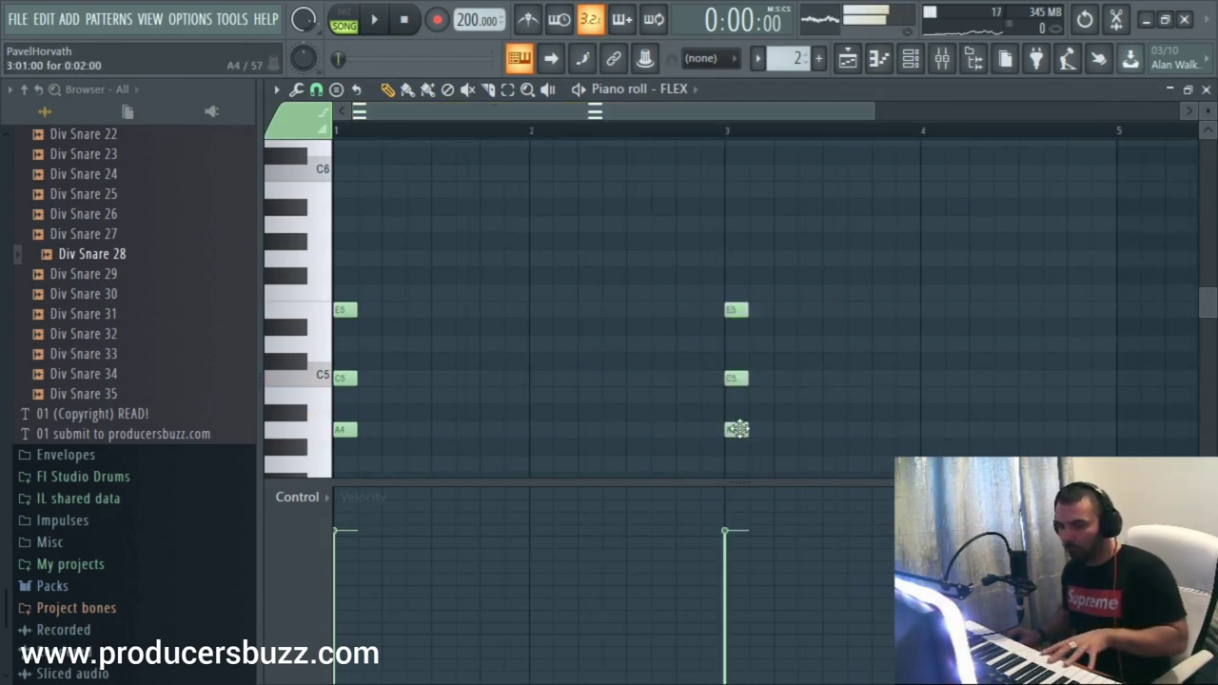
Draw a B4, G4 and E4 chord at the start of bar 5
scroll(856, 291, "down", 2)
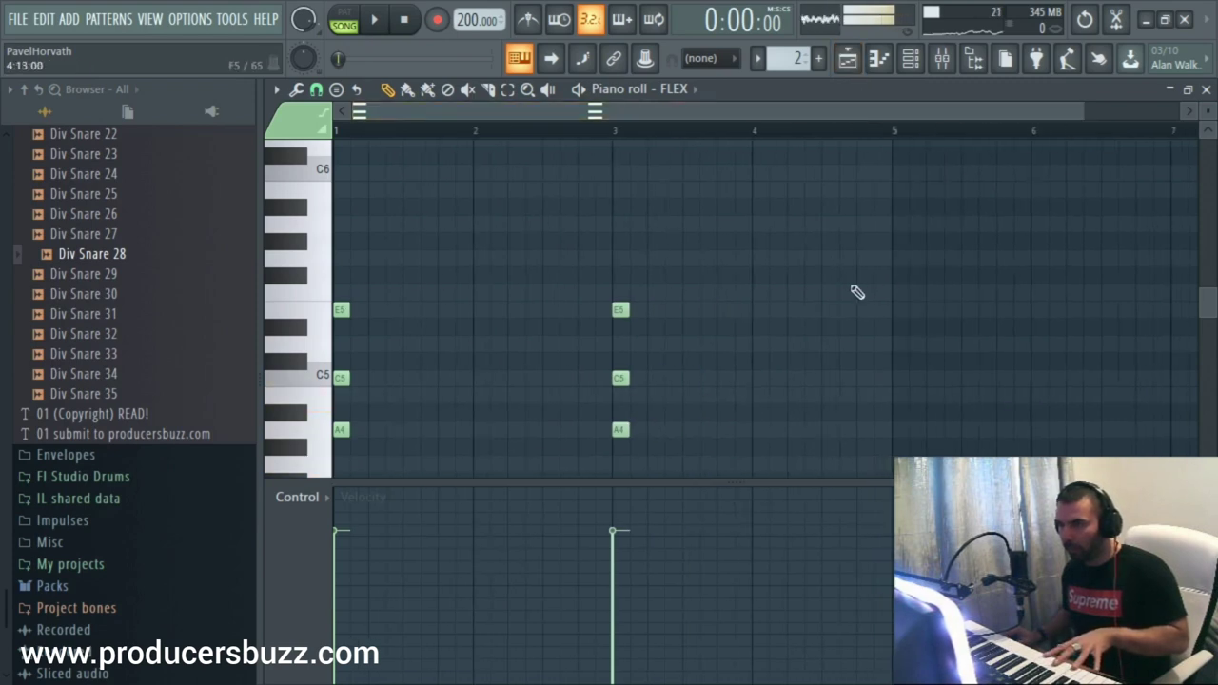
scroll(856, 286, "down", 3)
left_click(901, 242)
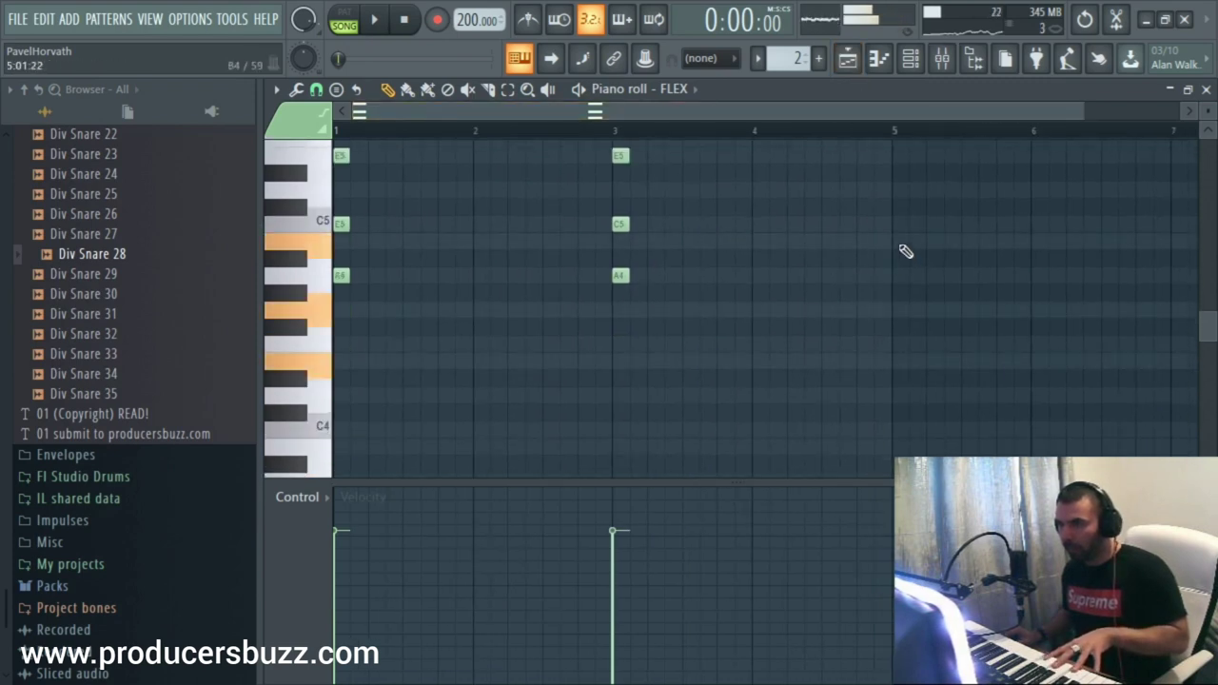
left_click(899, 309)
left_click(896, 361)
Play the pattern in pattern mode and add another B4, G4 and E4 chord at the start of bar 7
left_click(343, 20)
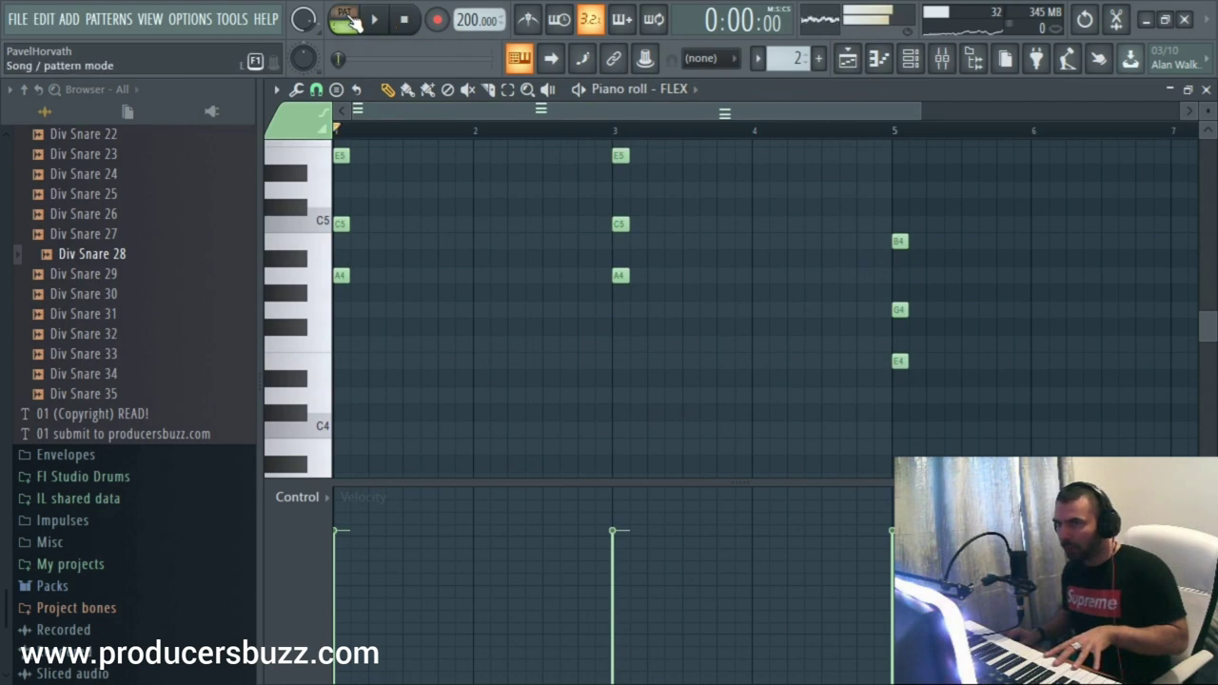
left_click(376, 27)
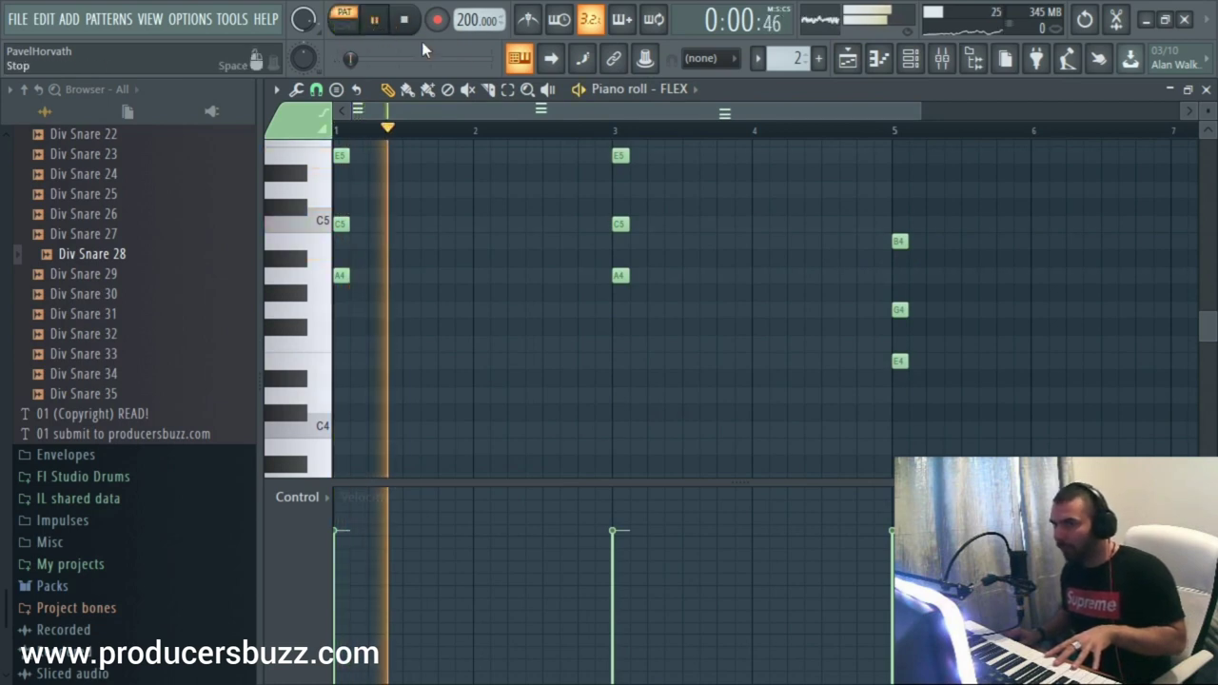
left_click_drag(921, 111, 1136, 112)
left_click(947, 241)
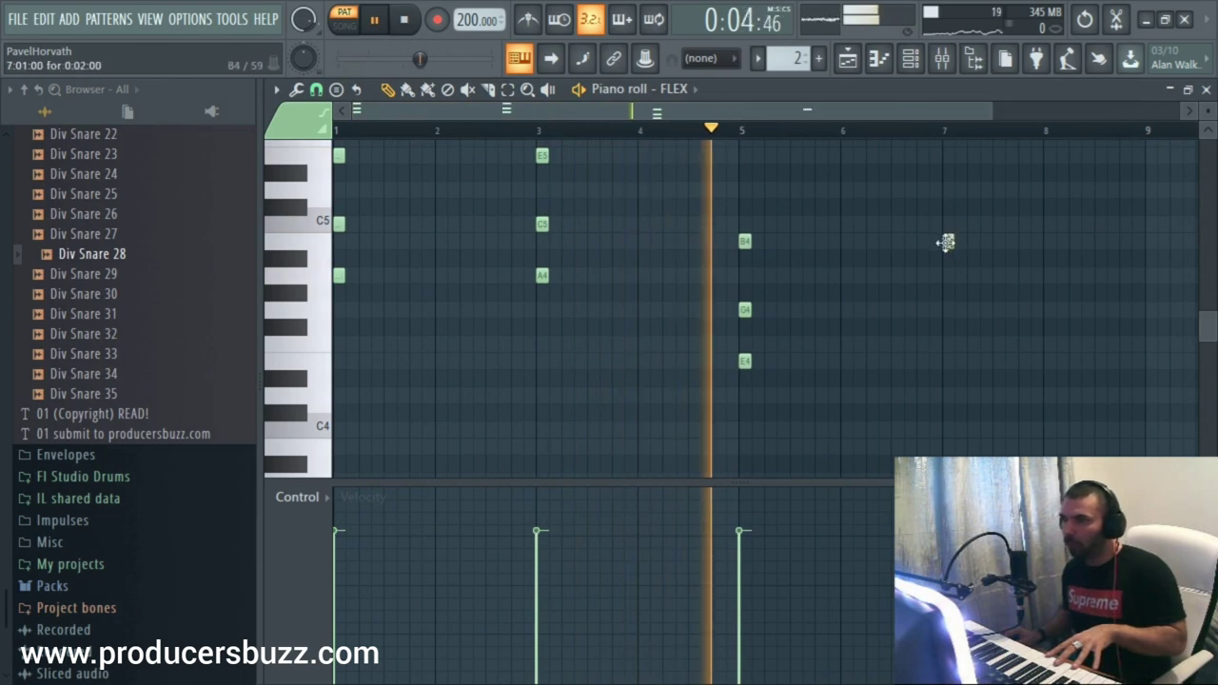
left_click(948, 309)
left_click(948, 360)
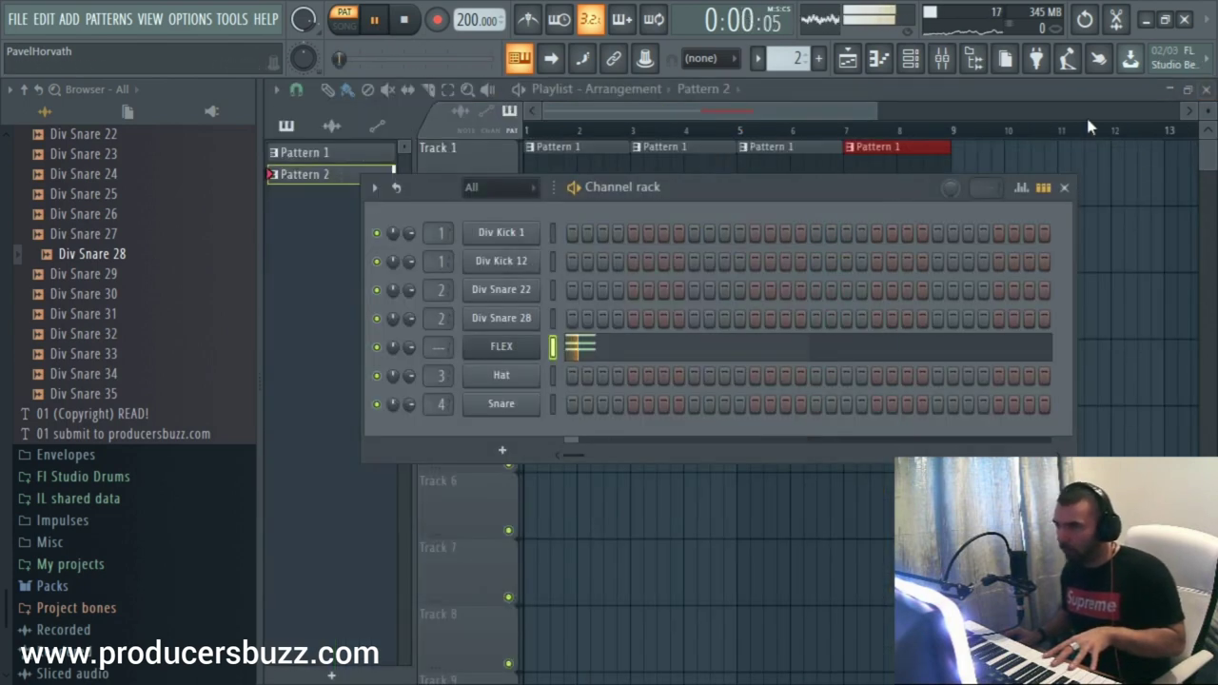
Place Pattern 2 on Track 2 of the playlist from bar 1 and play the arrangement in song mode
key("F6")
left_click(549, 235)
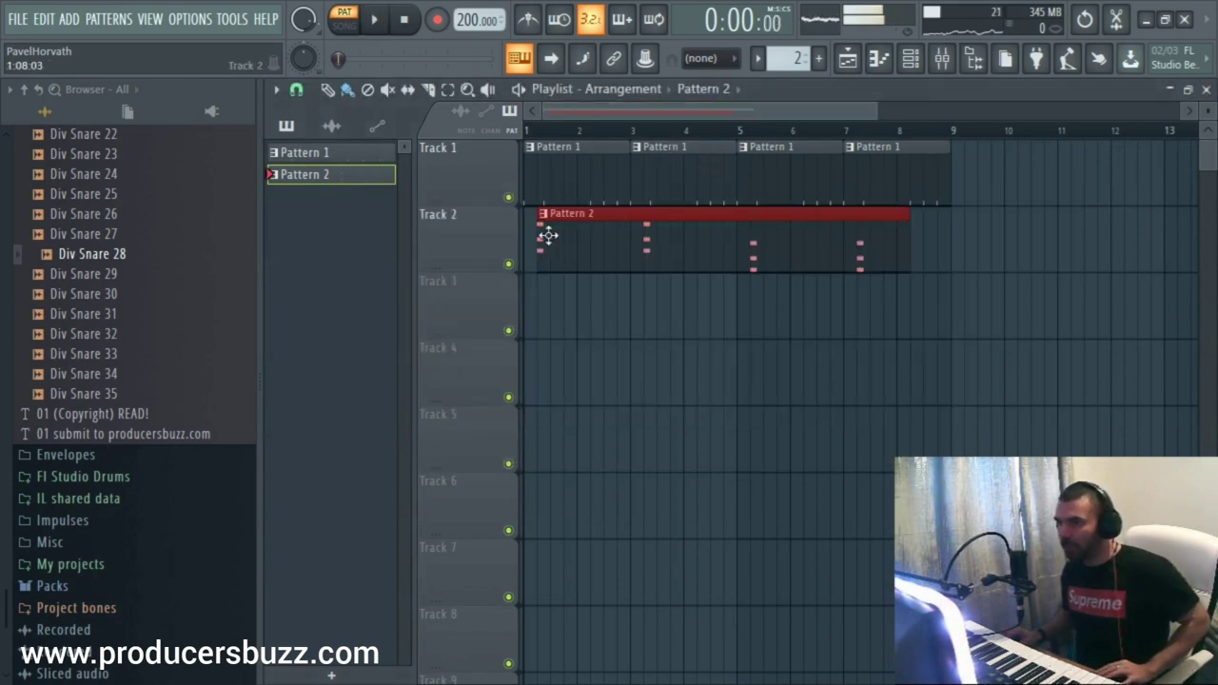
left_click(345, 27)
left_click(375, 21)
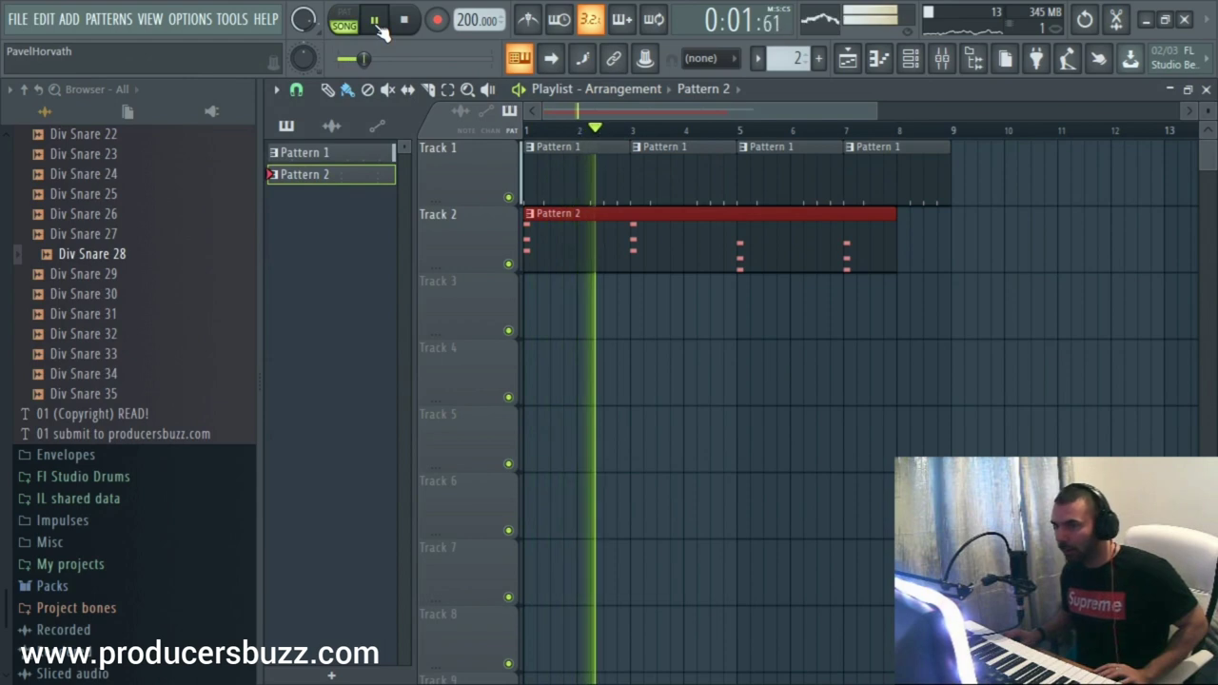
In the FLEX synth, lower the delay feedback to 59%, switch the delay off and close the plugin
left_click(916, 65)
left_click(499, 342)
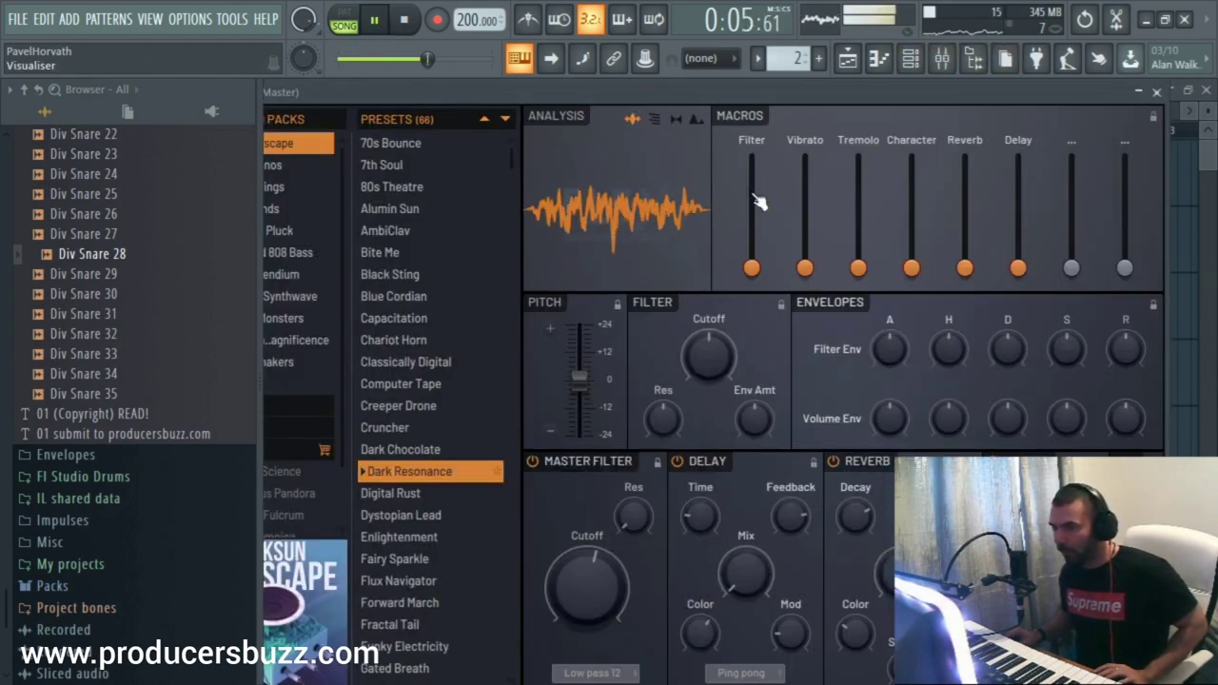
left_click_drag(800, 90, 731, 91)
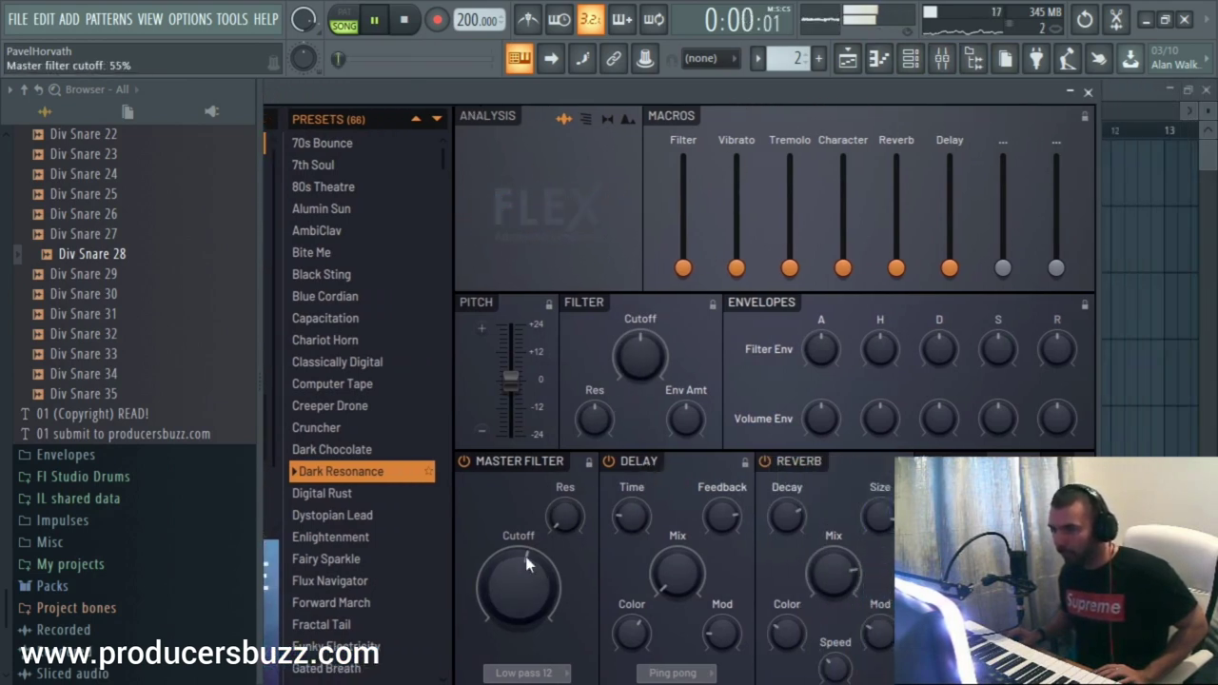
left_click_drag(929, 107, 800, 107)
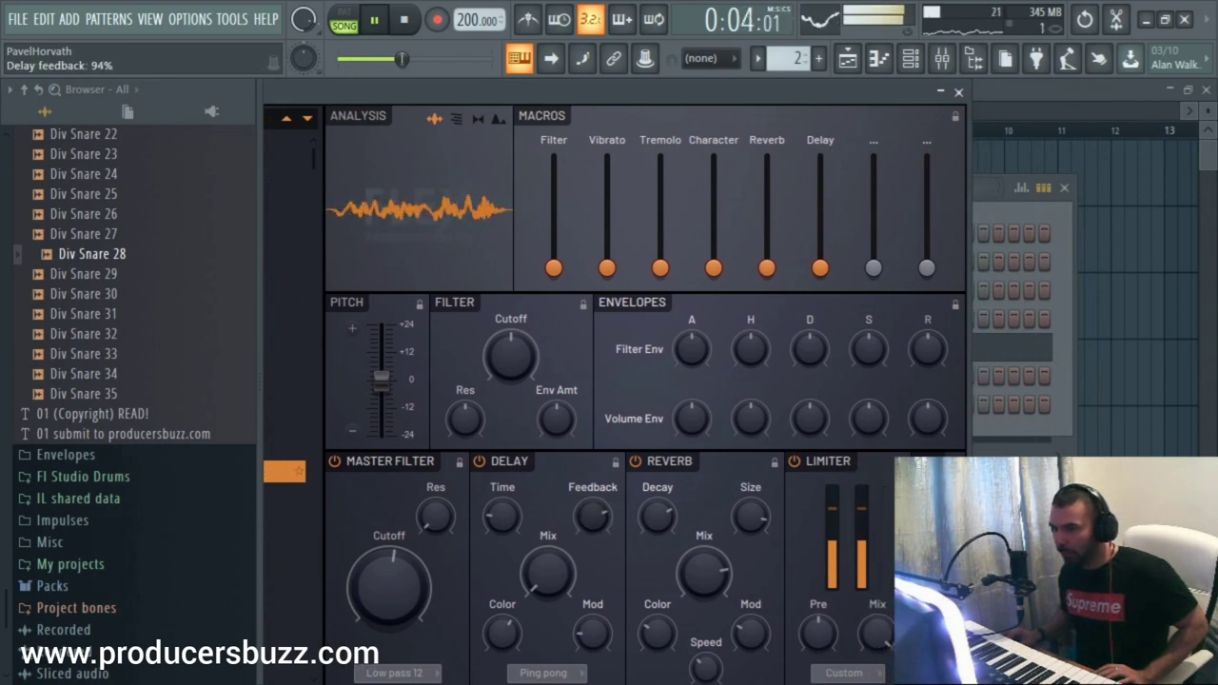
left_click_drag(591, 517, 595, 520)
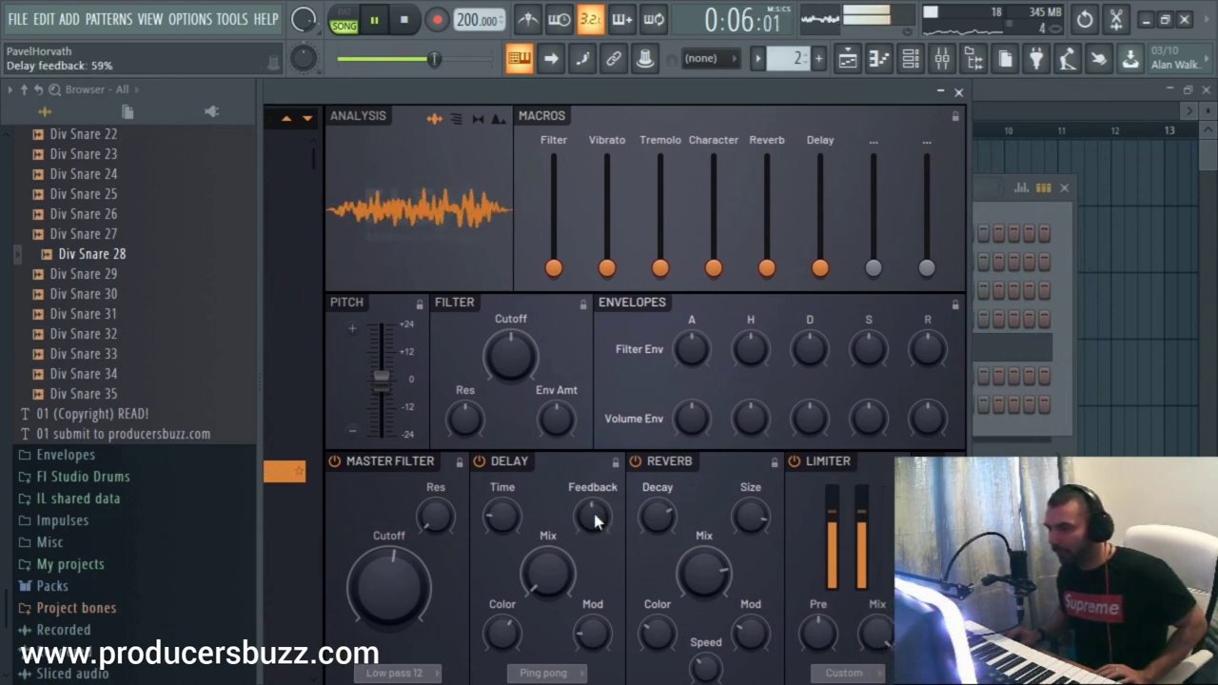
left_click(524, 463)
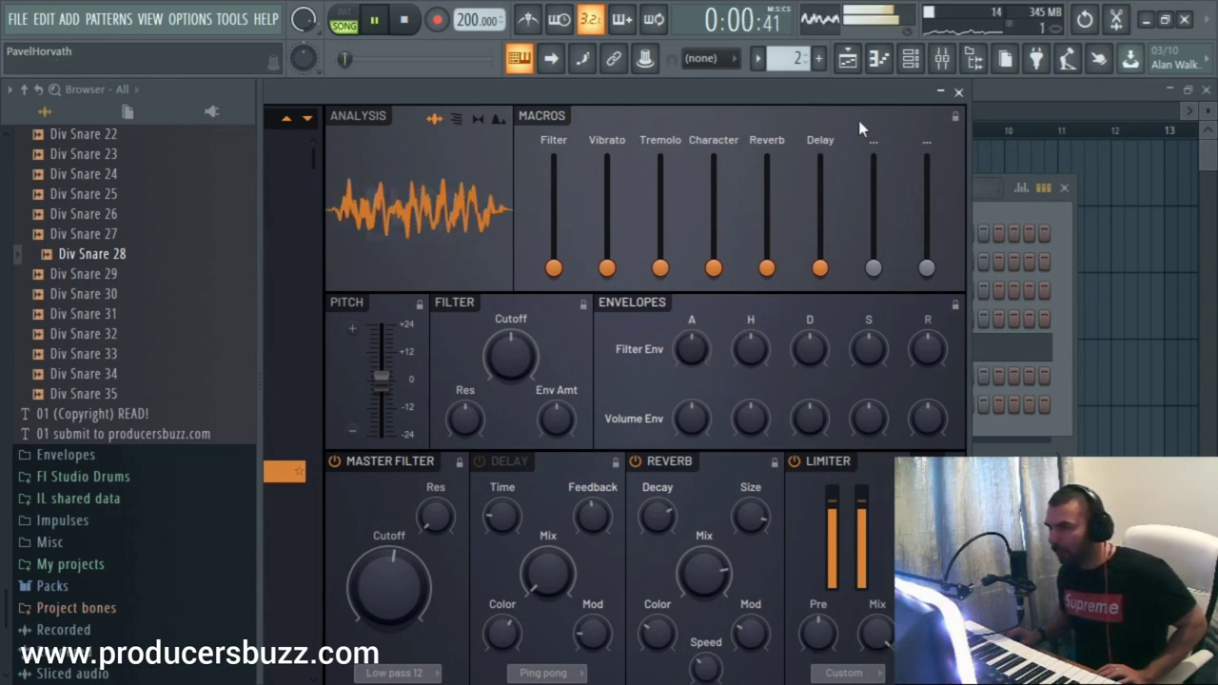
left_click(959, 93)
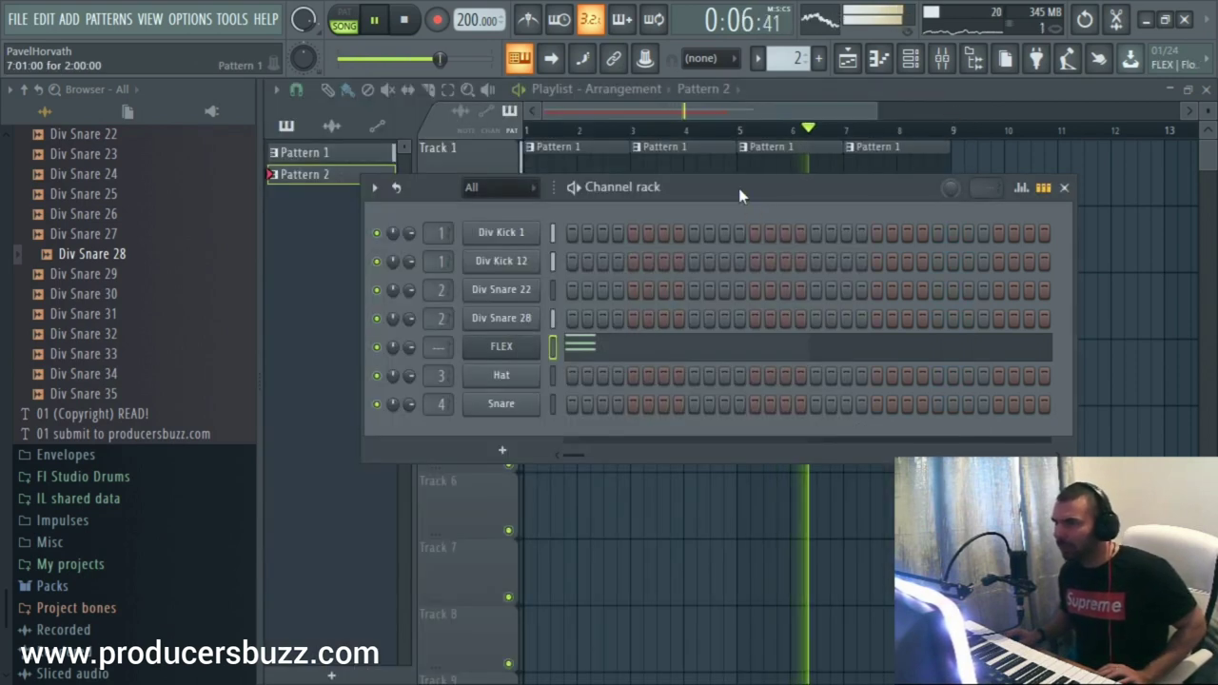
Route the FLEX channel to mixer insert 5 and lower that insert's fader to about -6.6 dB
left_click_drag(740, 195, 796, 212)
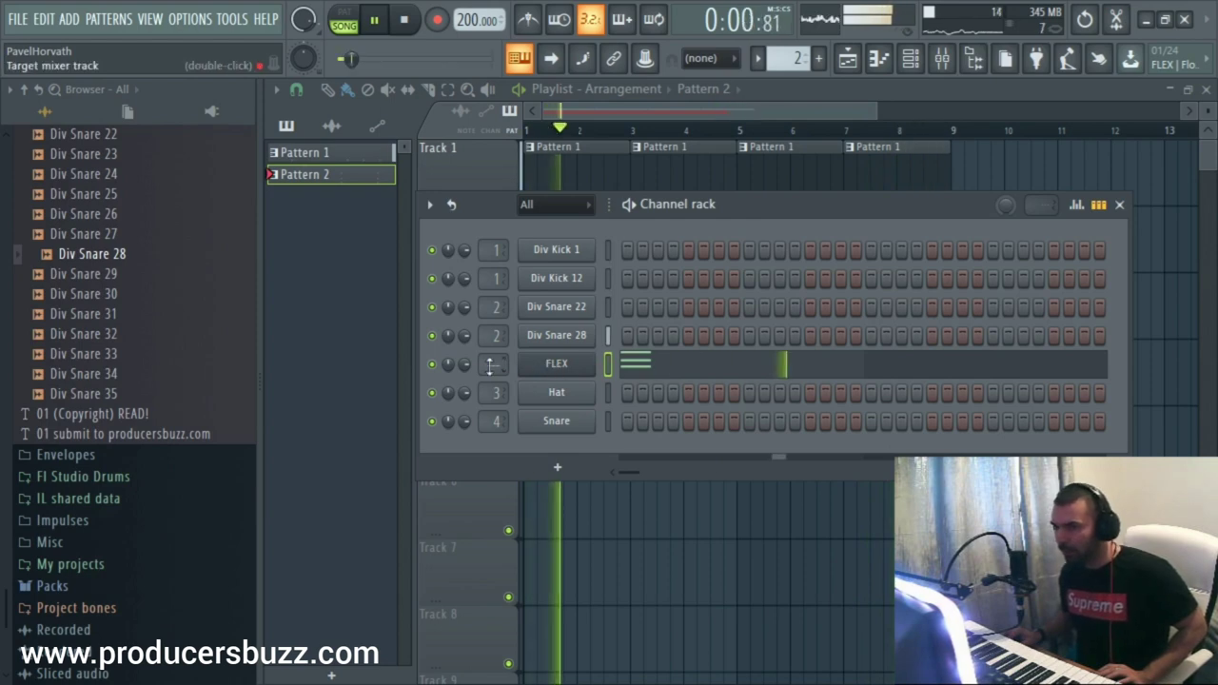
scroll(495, 364, "up", 4)
scroll(497, 363, "up", 1)
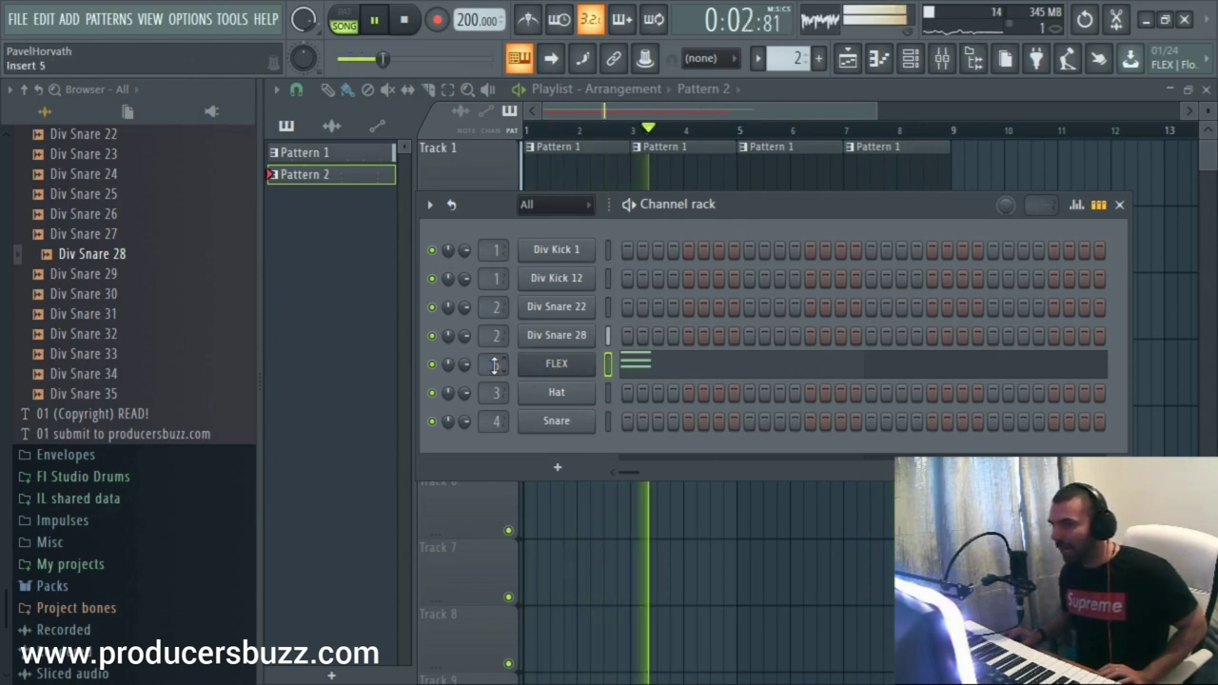
key("F9")
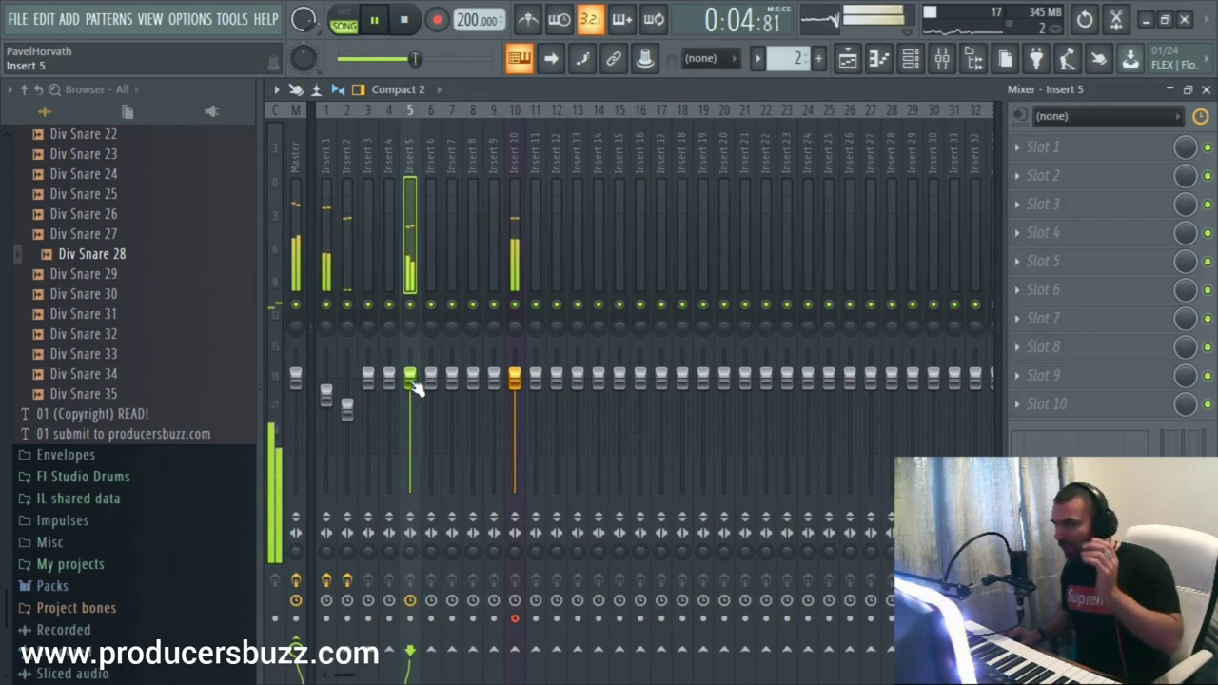
left_click_drag(410, 381, 409, 415)
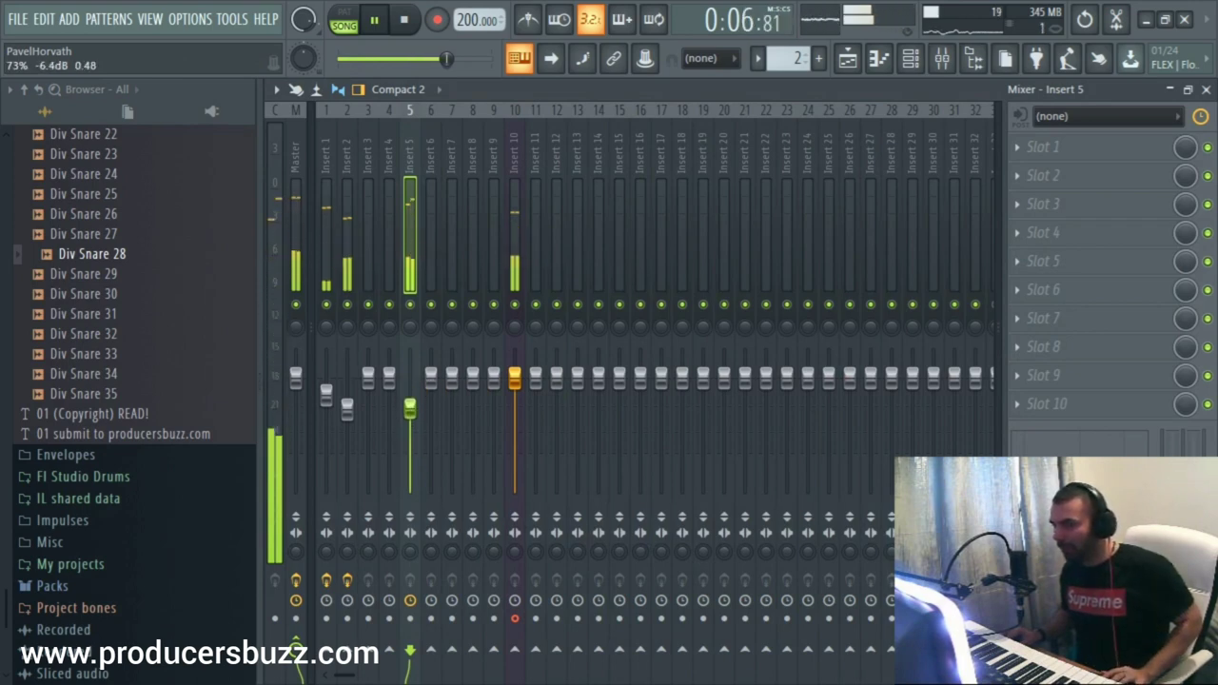
left_click_drag(445, 59, 455, 59)
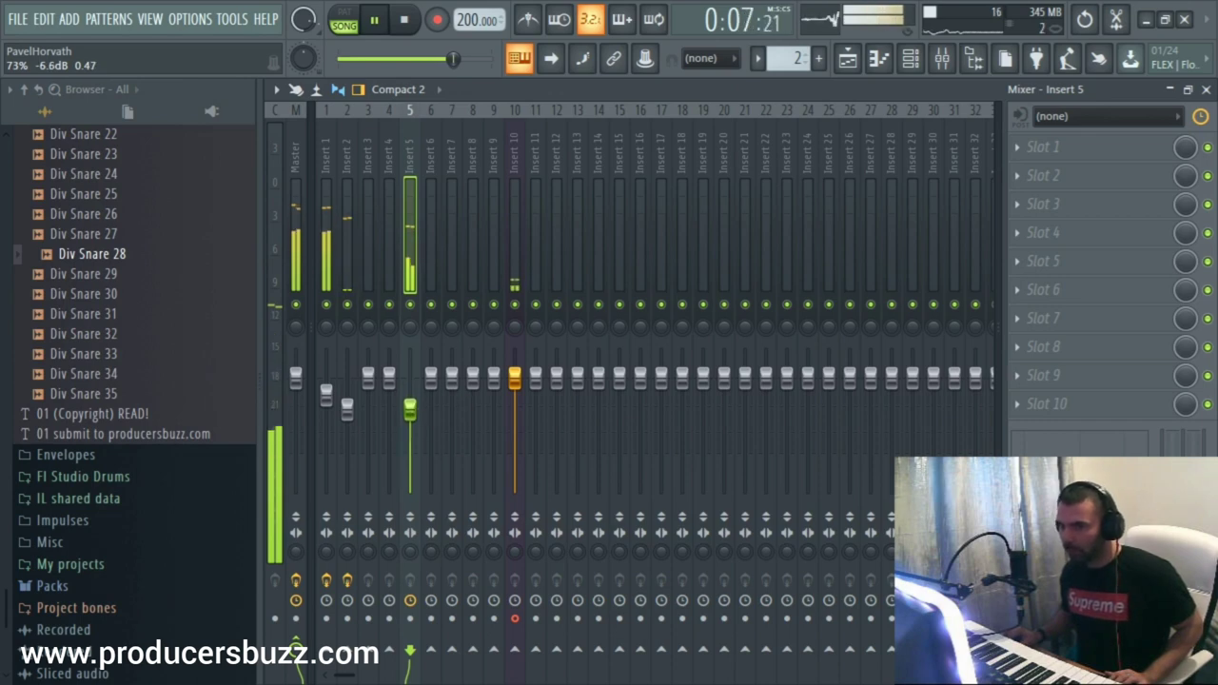
key("F9")
Clone the FLEX channel in the channel rack and put away the clone's plugin window
key("F5")
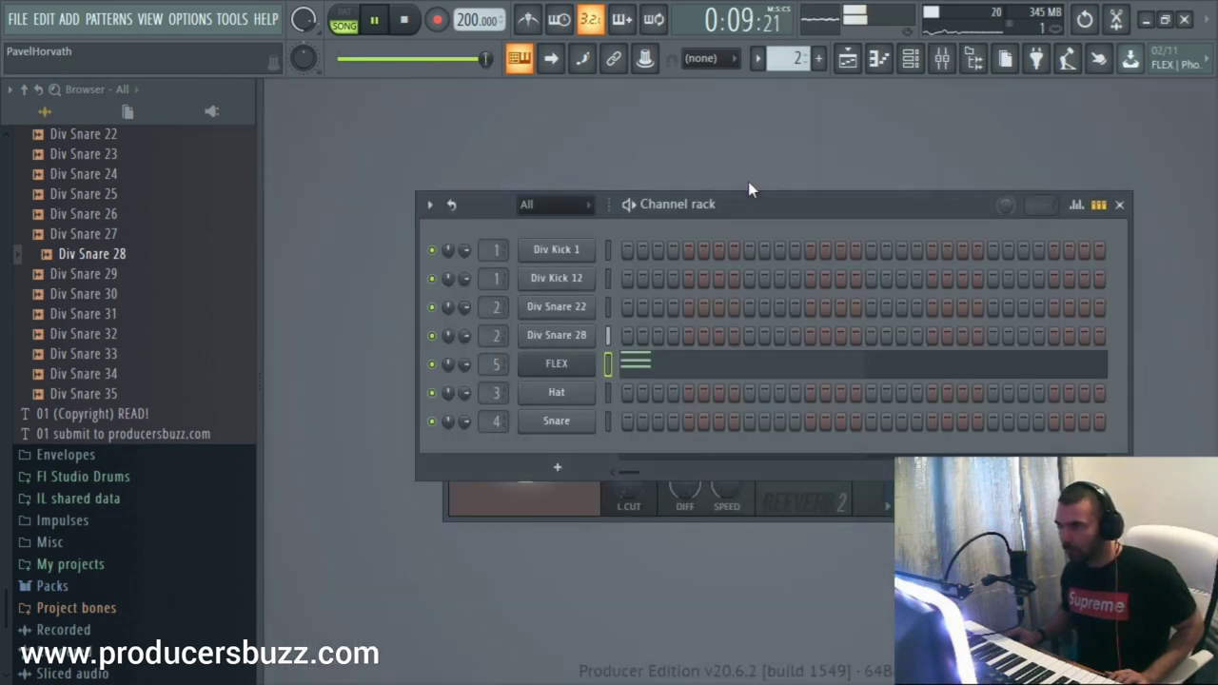
right_click(581, 362)
left_click(644, 531)
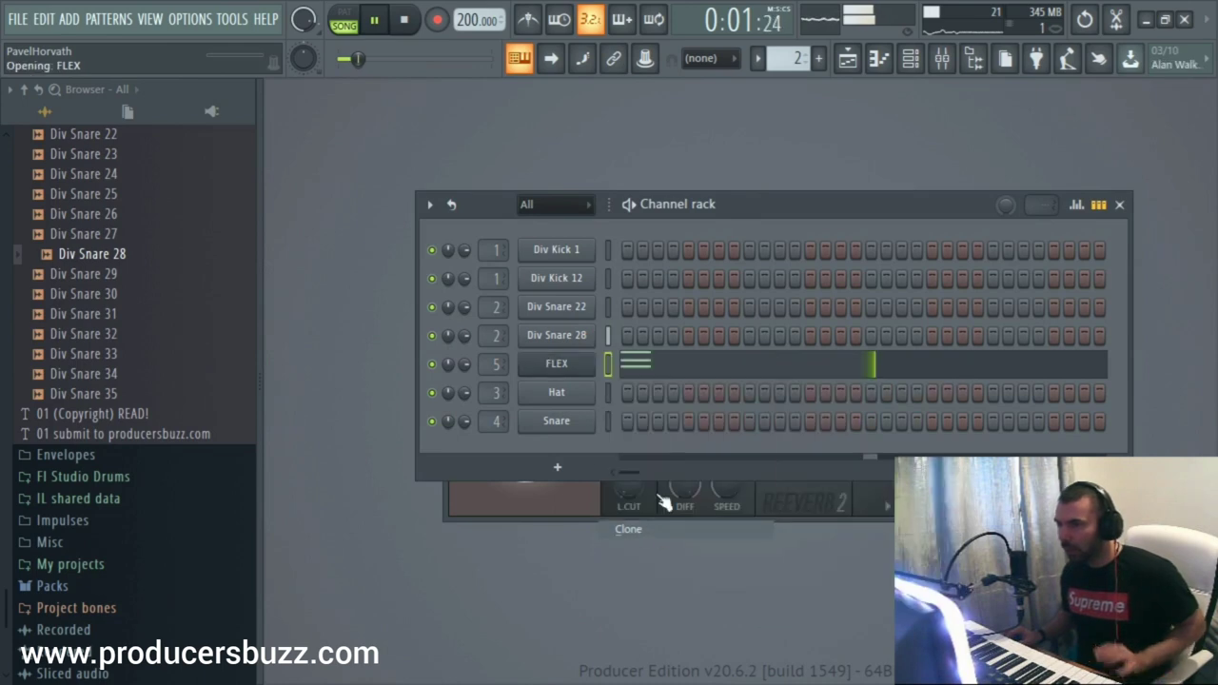
left_click_drag(974, 113, 1054, 112)
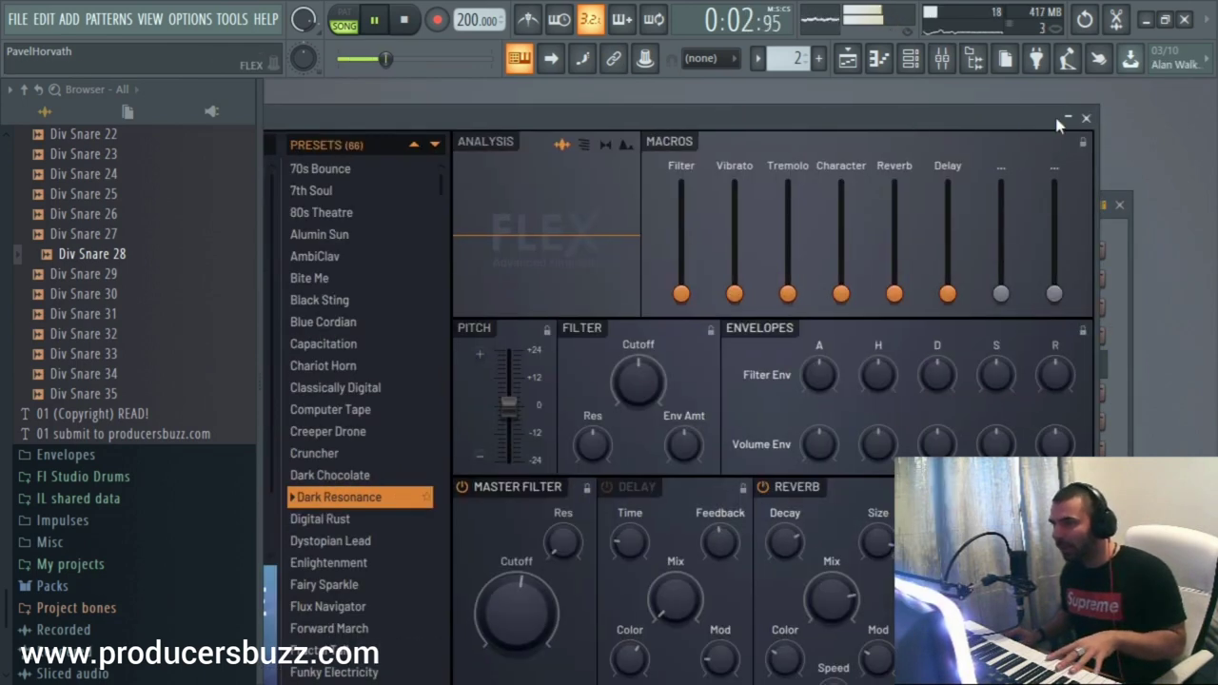
left_click(1066, 116)
Copy the FLEX chord notes into the FLEX #2 channel and switch playback to pattern mode
right_click(597, 354)
left_click(843, 374)
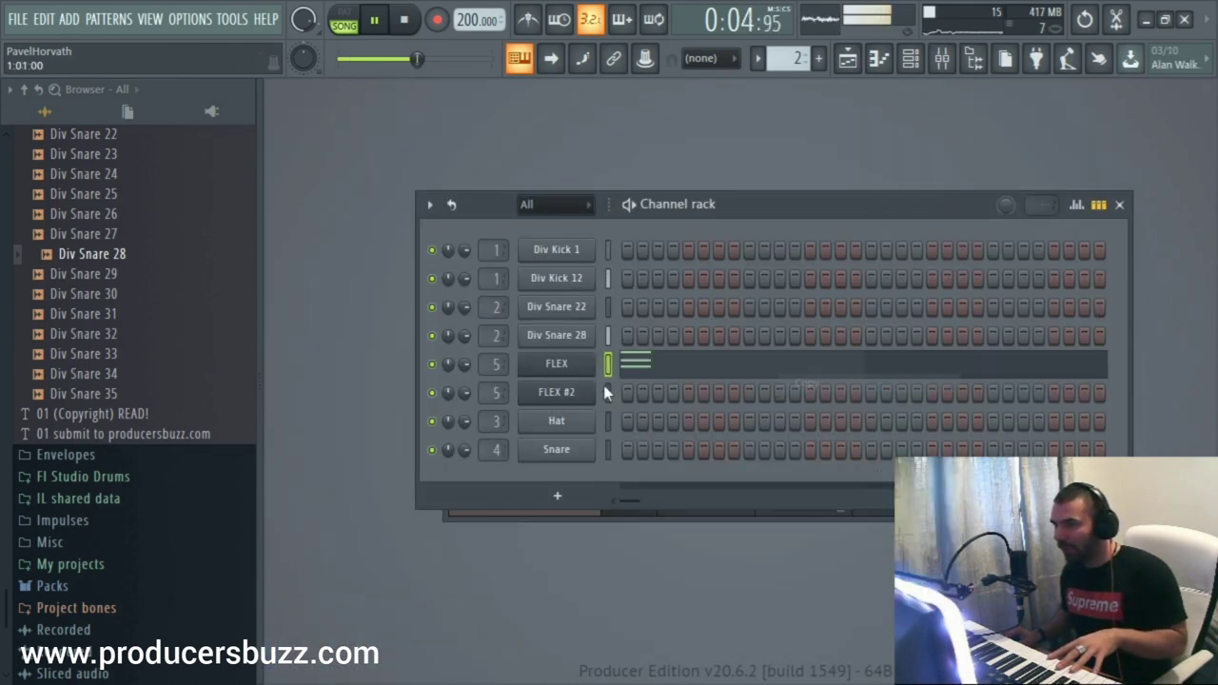
right_click(601, 382)
left_click(822, 424)
left_click(345, 19)
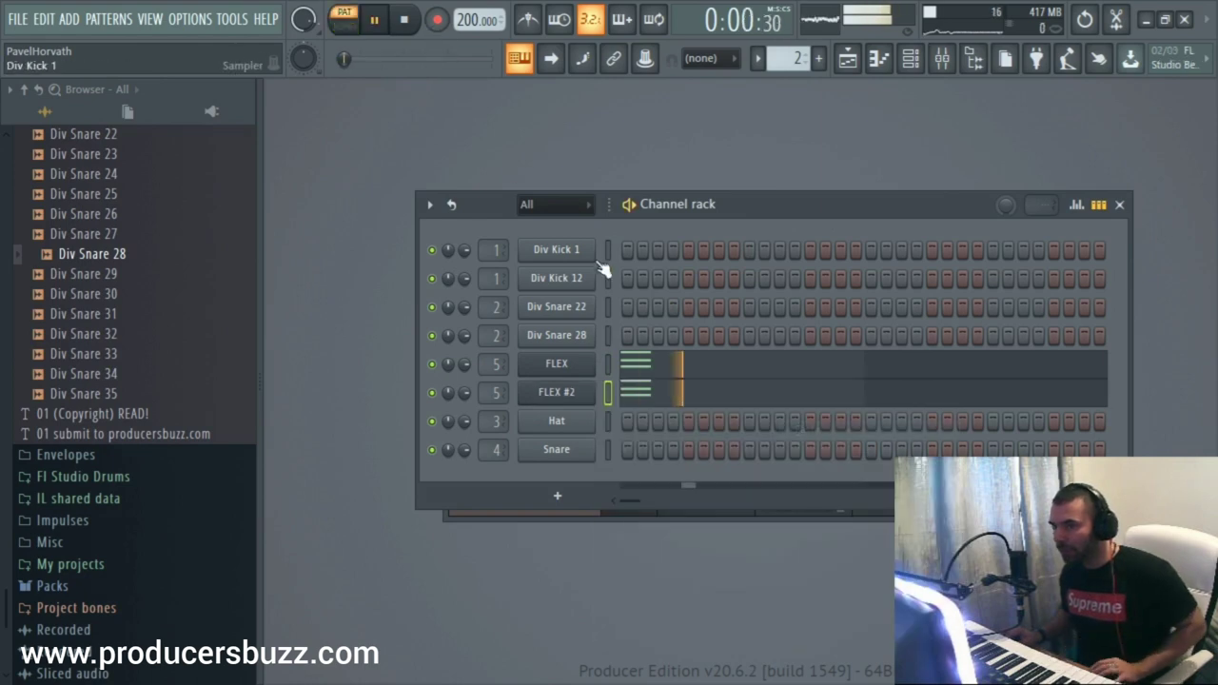
Audition the Dark Chocolate and Digital Rust presets on FLEX #2, load Dystopian Lead and close the plugin
left_click(556, 392)
left_click_drag(663, 107, 686, 114)
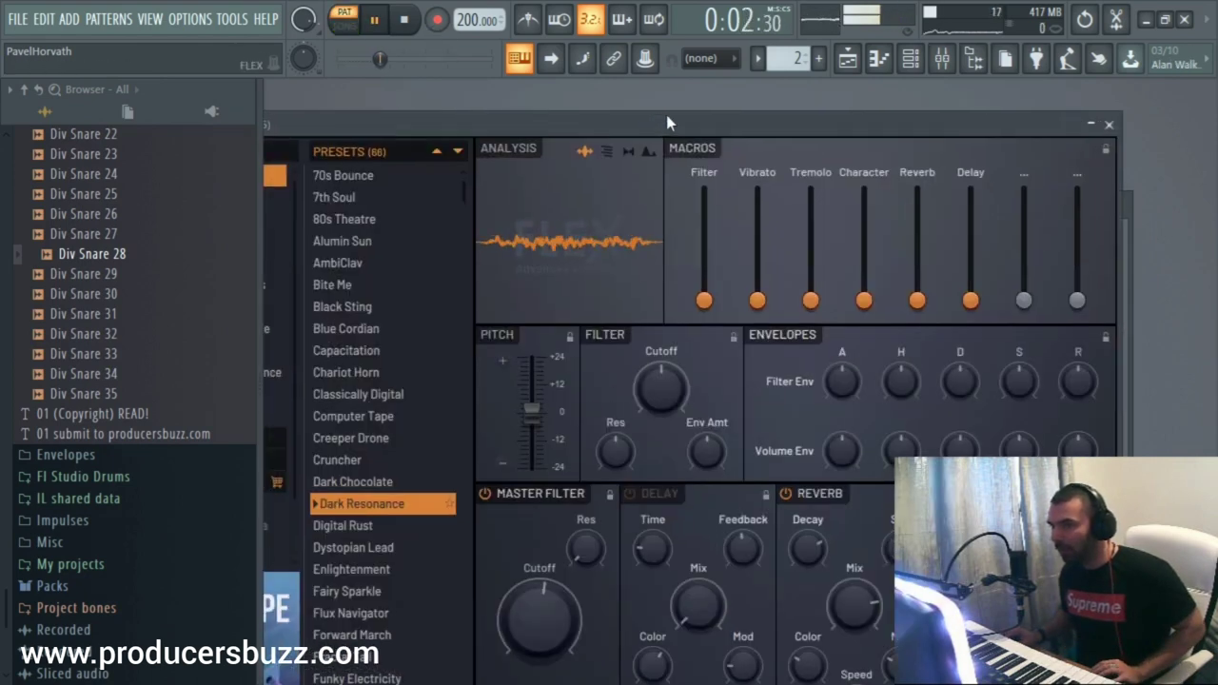
left_click(360, 482)
left_click(371, 527)
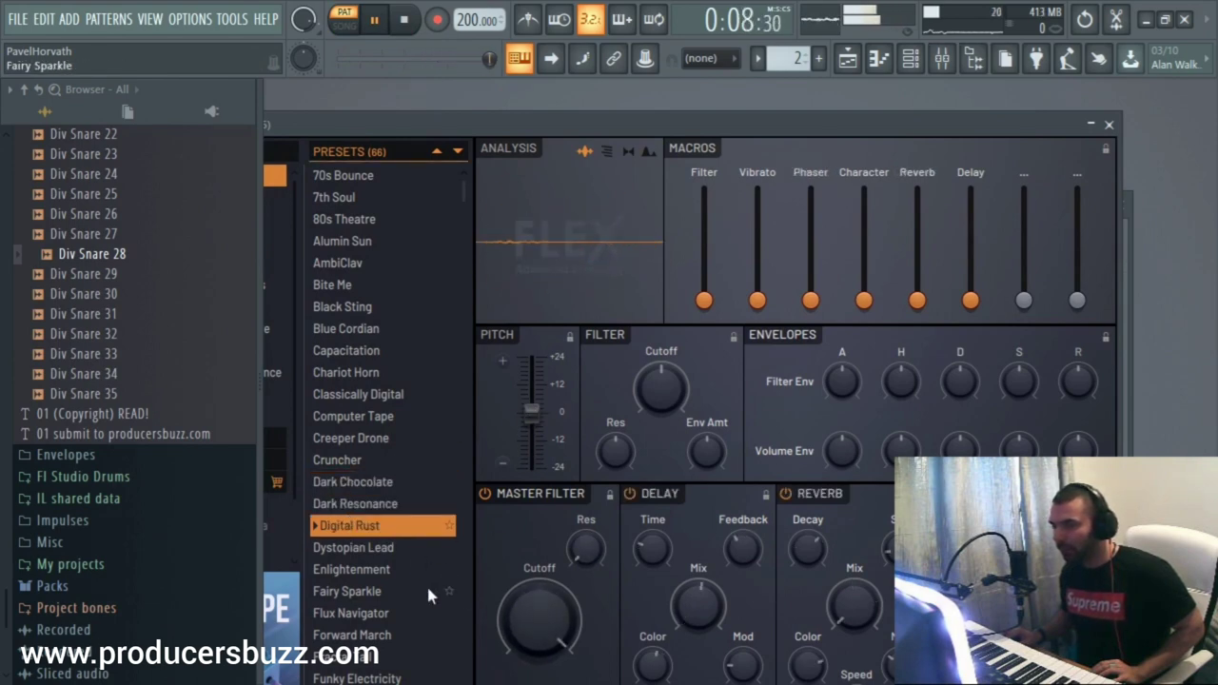
left_click(381, 549)
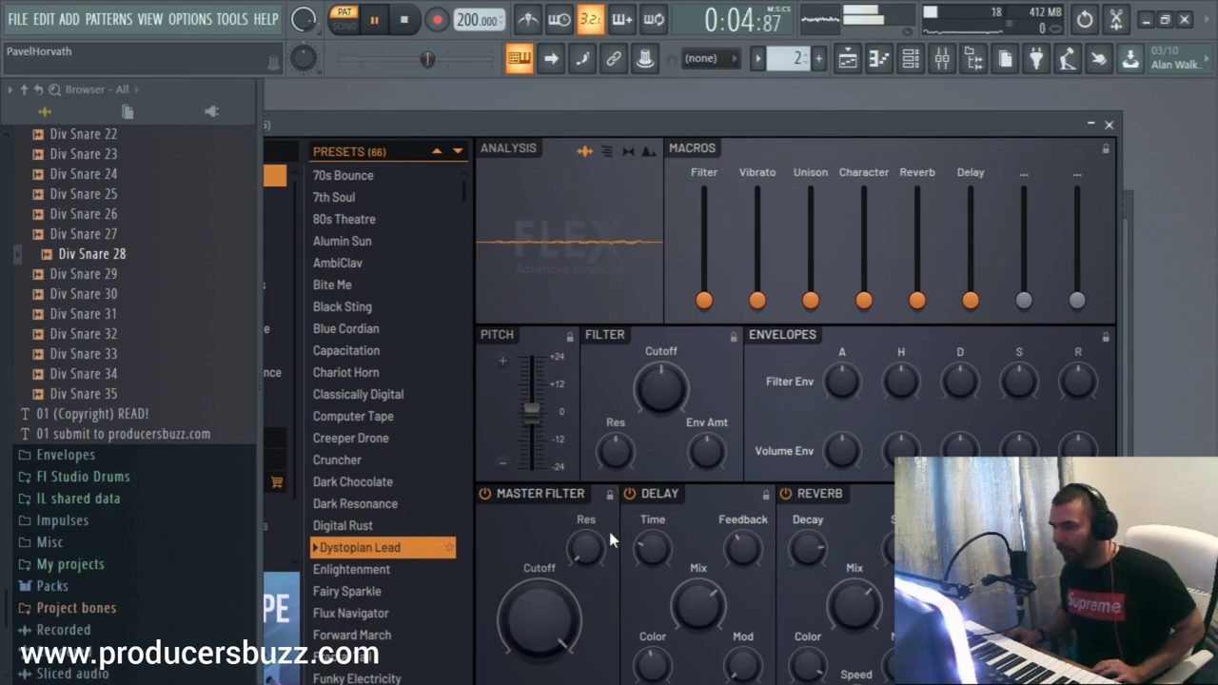
left_click(1110, 126)
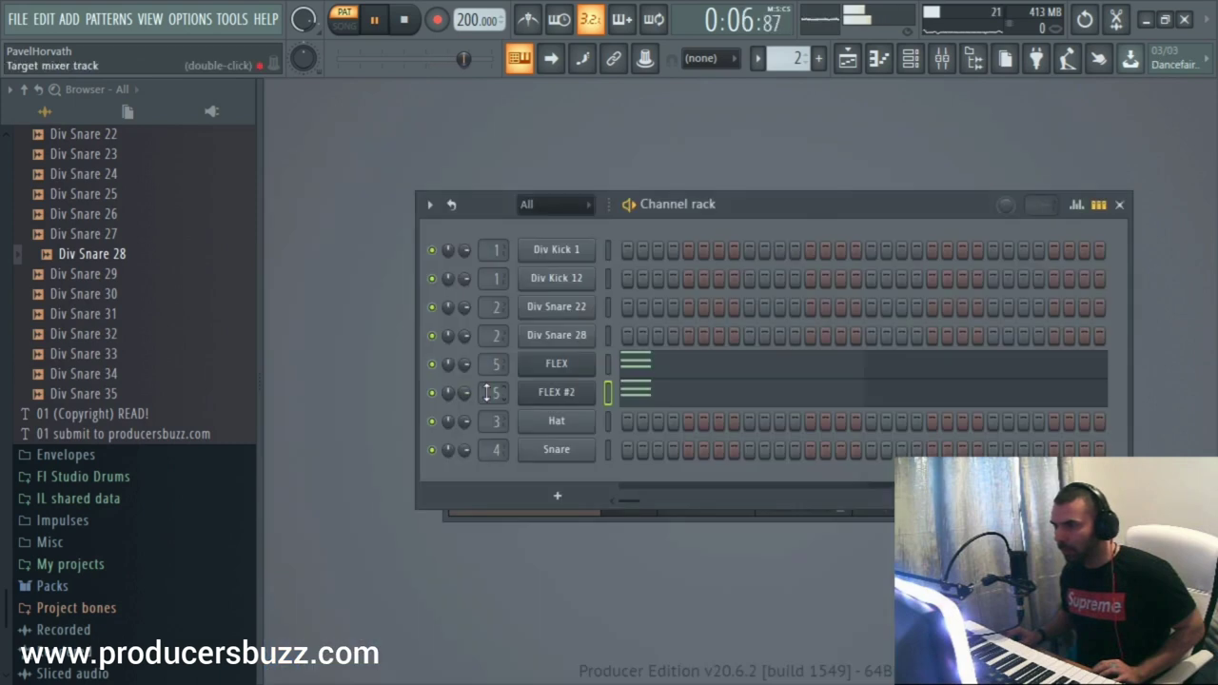
Route FLEX #2 to mixer insert 6, lower that insert's fader slightly and close the mixer
key("F9")
left_click_drag(432, 377, 432, 392)
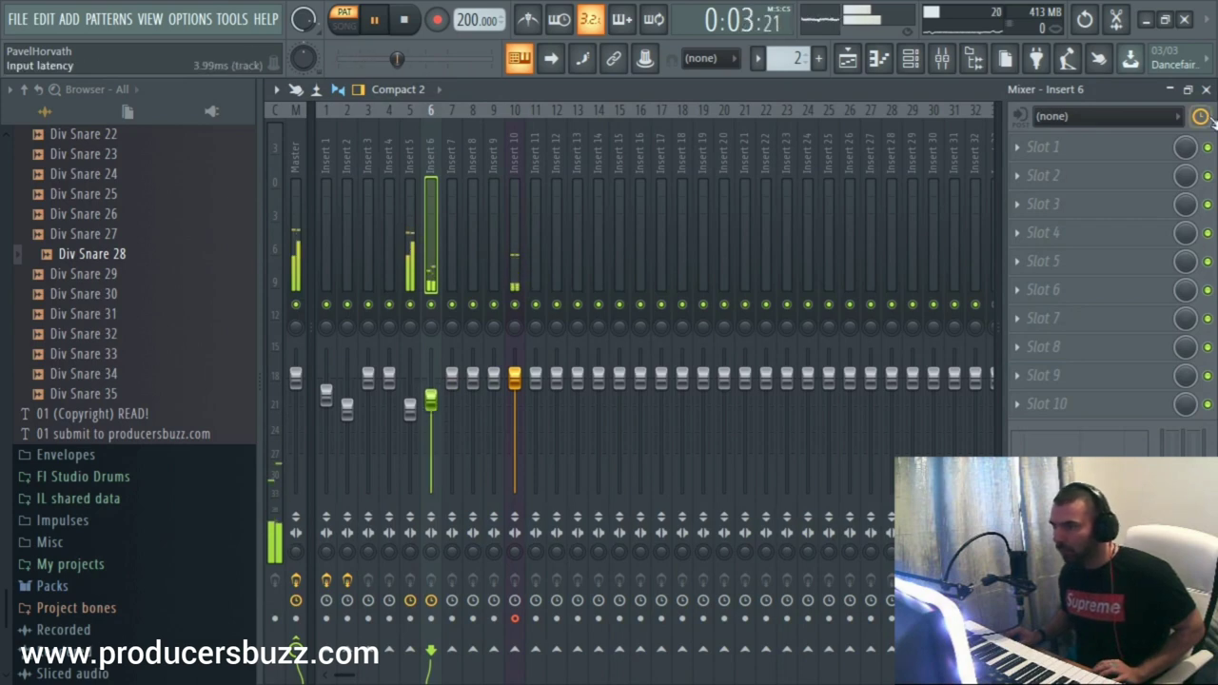
left_click(1206, 89)
Copy the FLEX #2 notes, clone that channel and paste the notes into the new FLEX #3 channel
right_click(592, 383)
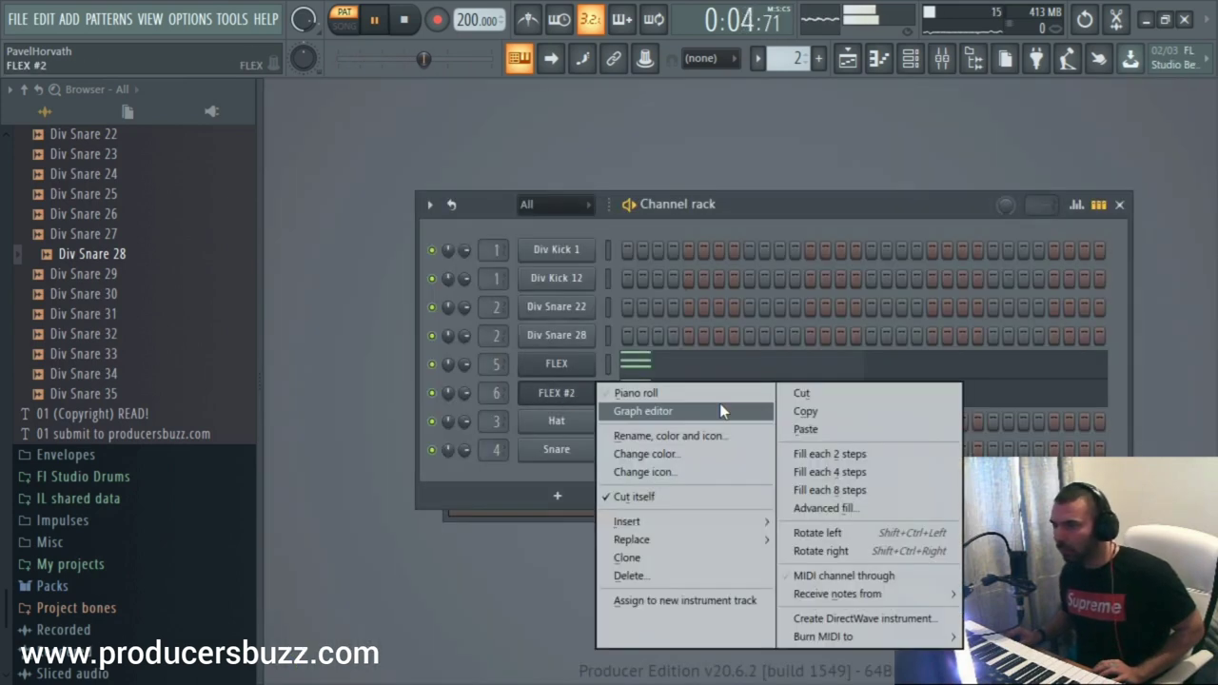
left_click(805, 419)
right_click(594, 384)
left_click(650, 561)
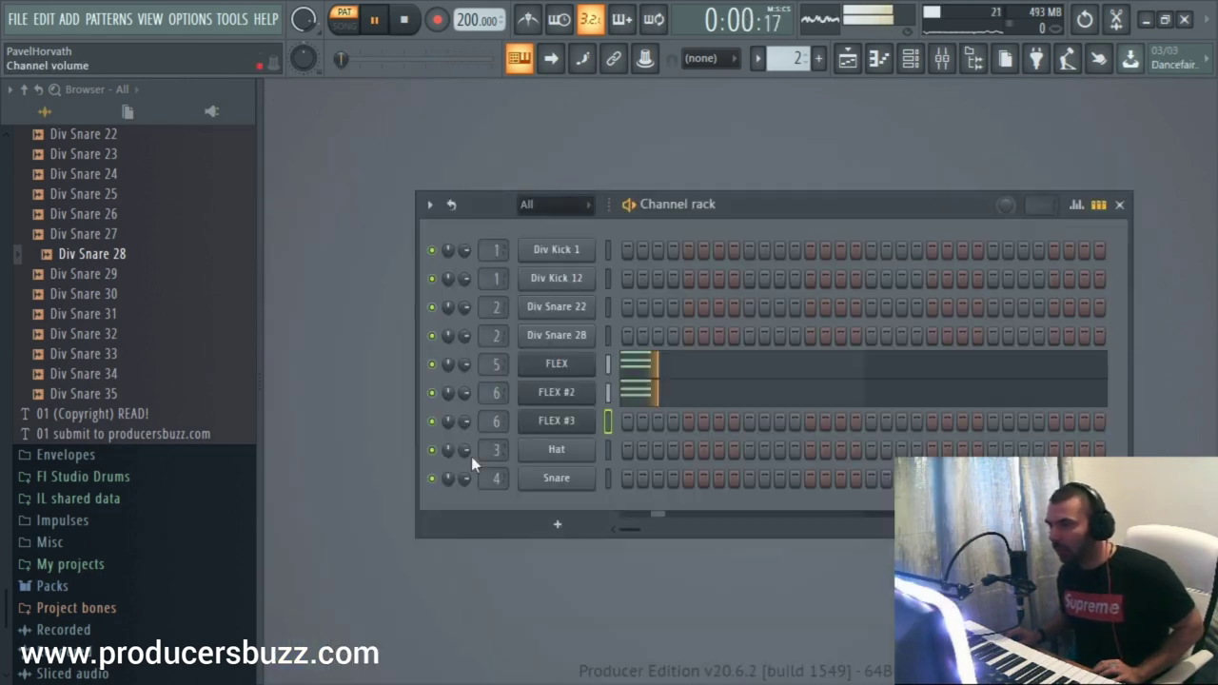
right_click(556, 421)
left_click(849, 451)
Load the Synpluck Buzzy preset from the Mobile Synth Pluck pack on FLEX #3 and play the pattern
left_click(573, 424)
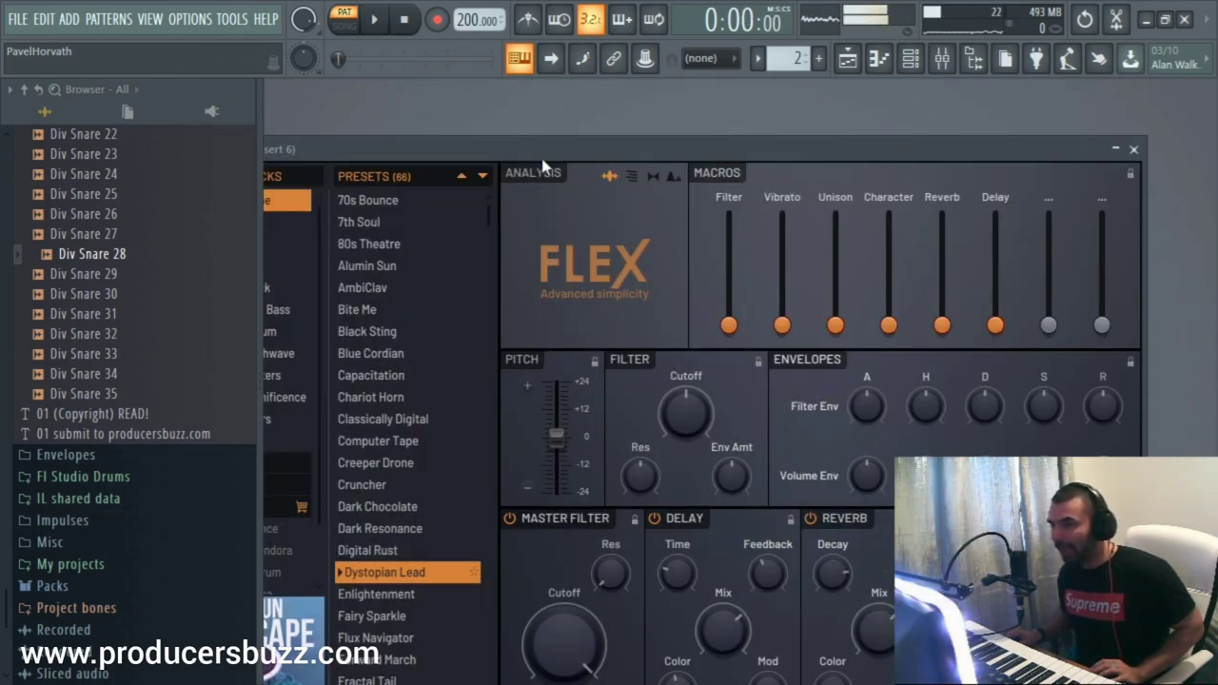
left_click_drag(544, 169, 676, 162)
scroll(554, 485, "down", 2)
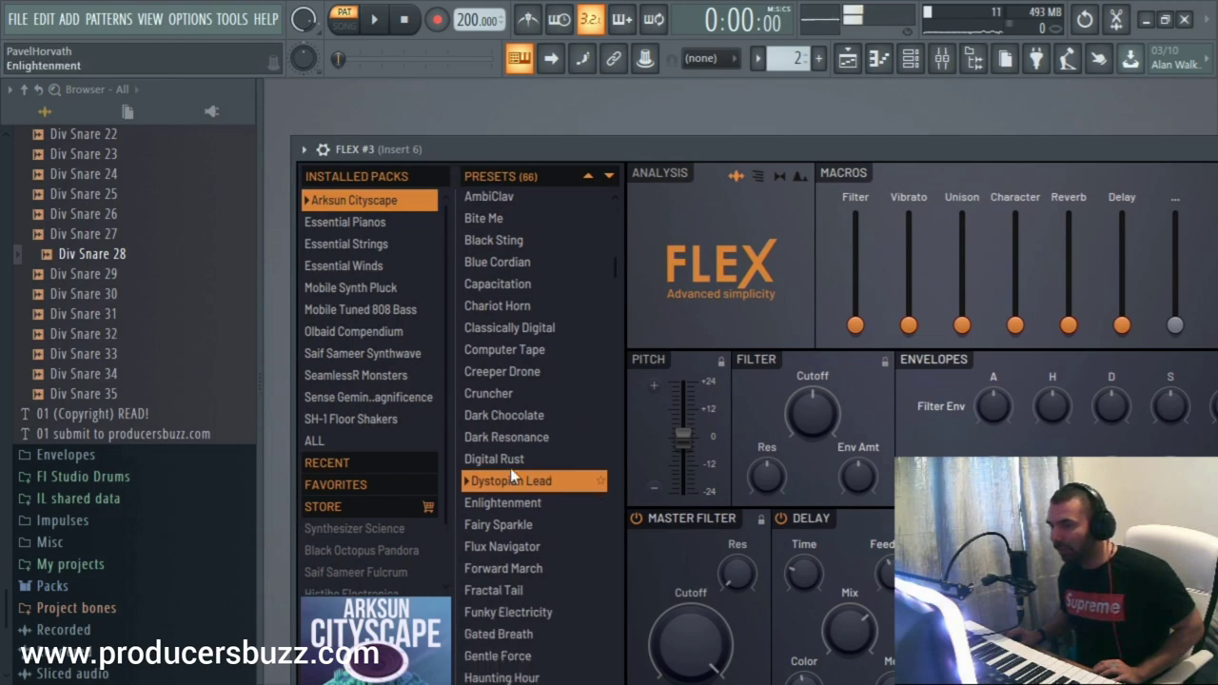
left_click(381, 288)
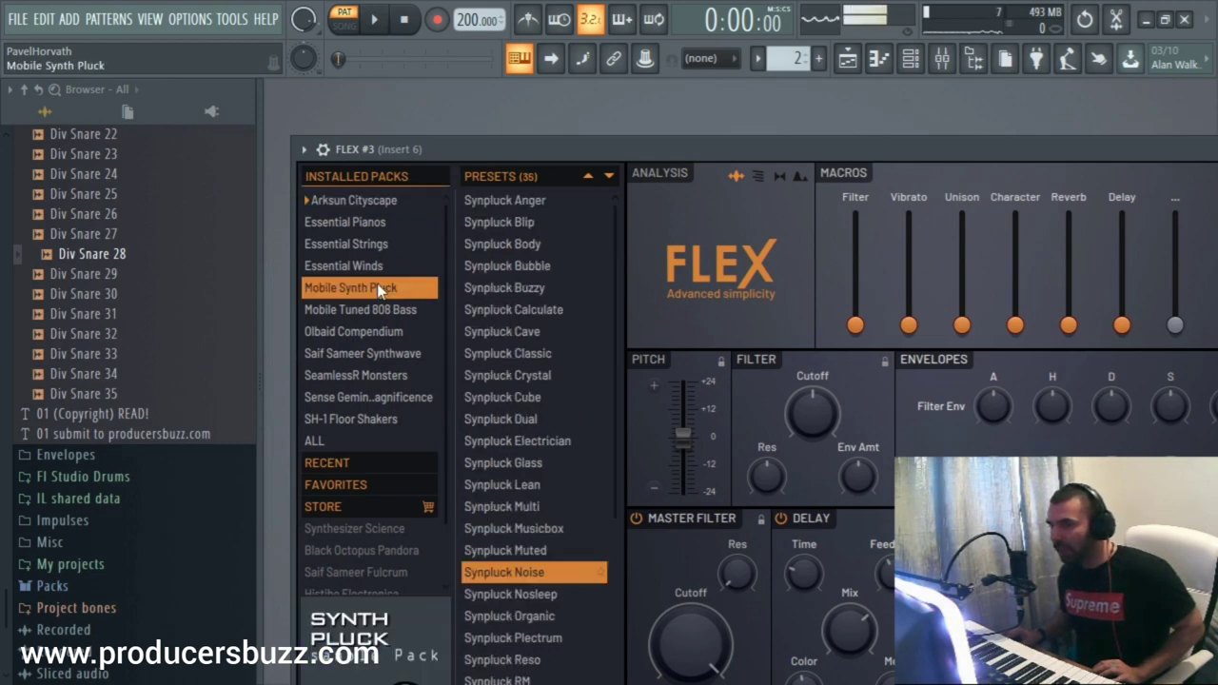
left_click(569, 289)
key("space")
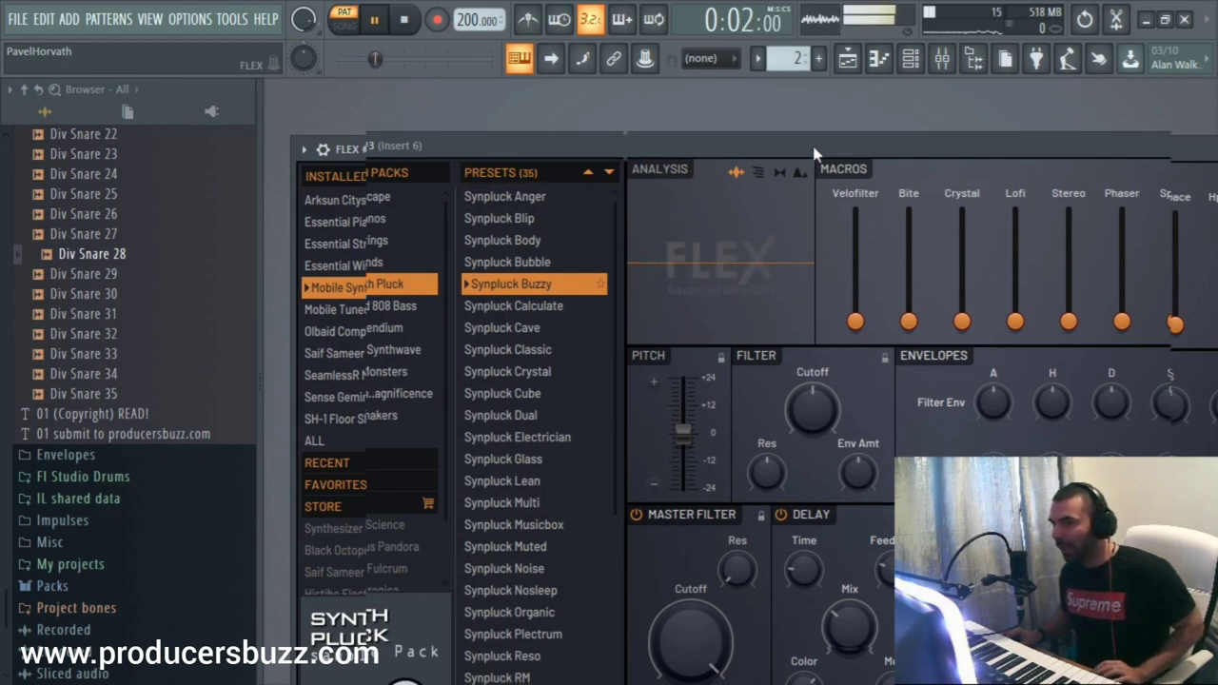
Set FLEX #3's master filter cutoff to about 74% and play the arrangement in song mode with the plugin closed
left_click_drag(815, 152, 782, 112)
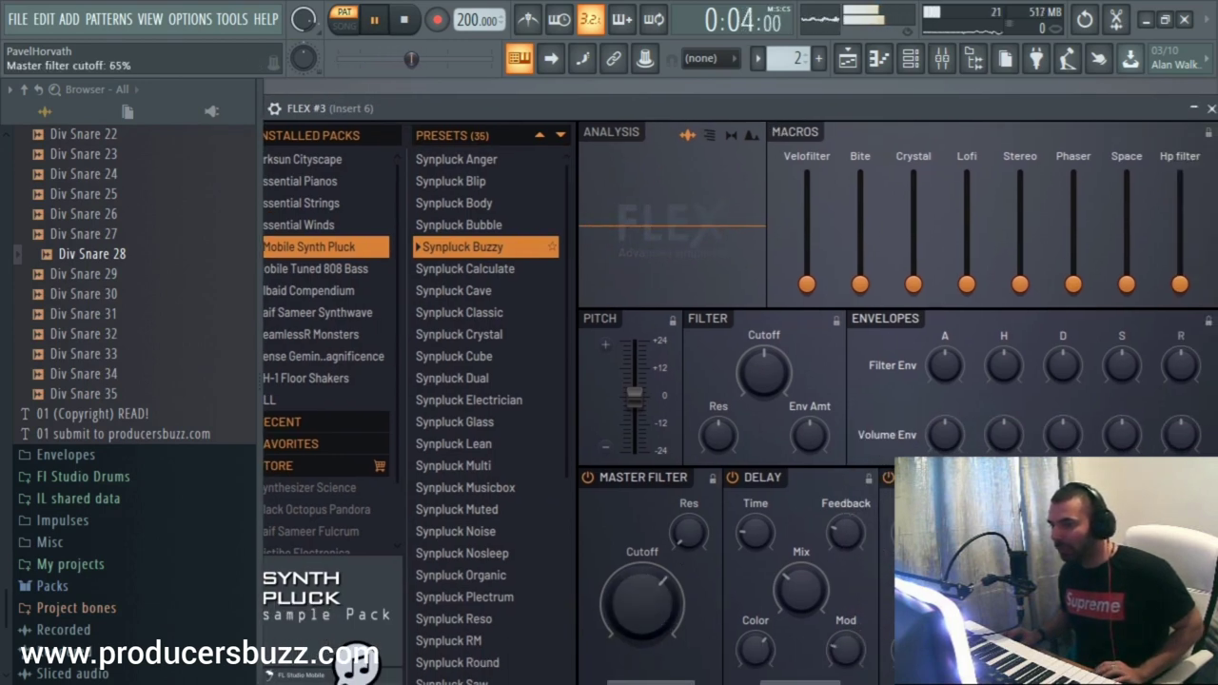
left_click_drag(676, 575, 656, 594)
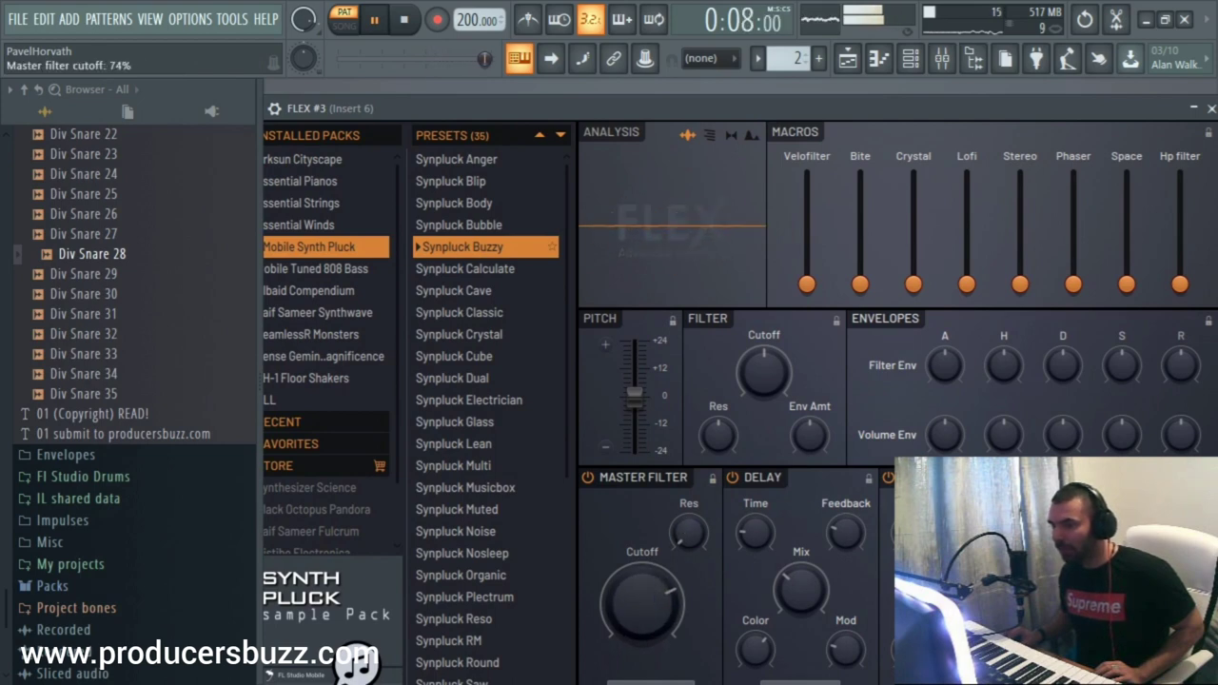
left_click_drag(1148, 106, 1033, 123)
left_click(1096, 125)
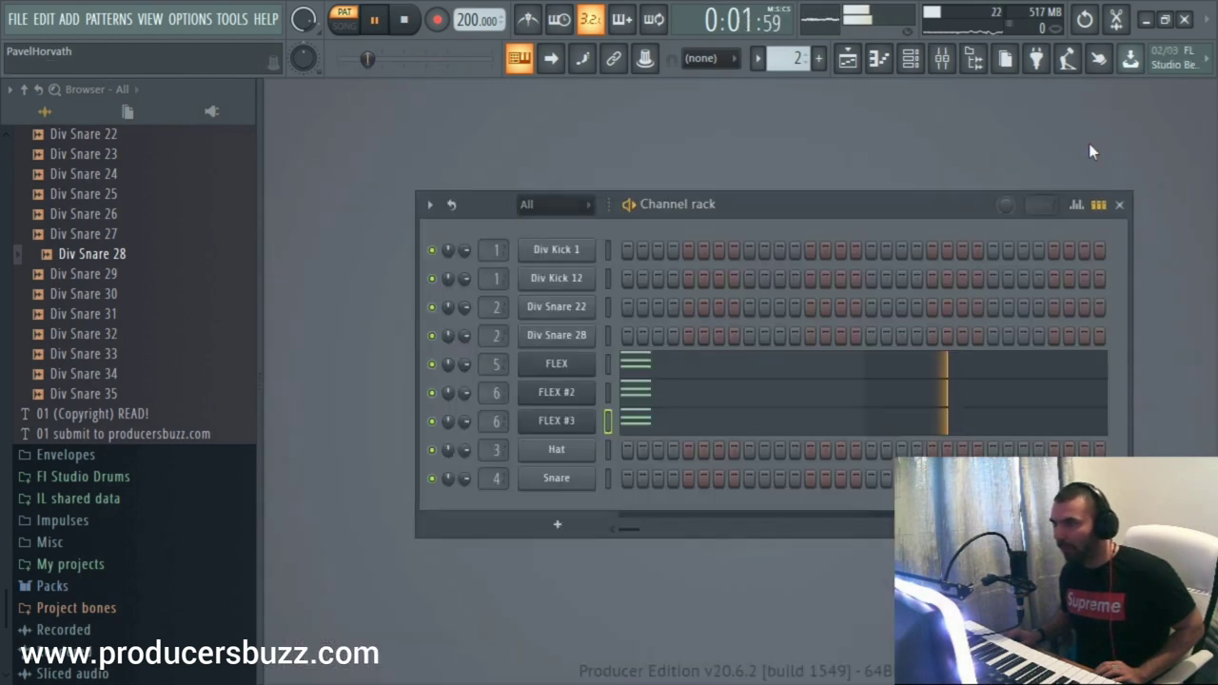
key("space")
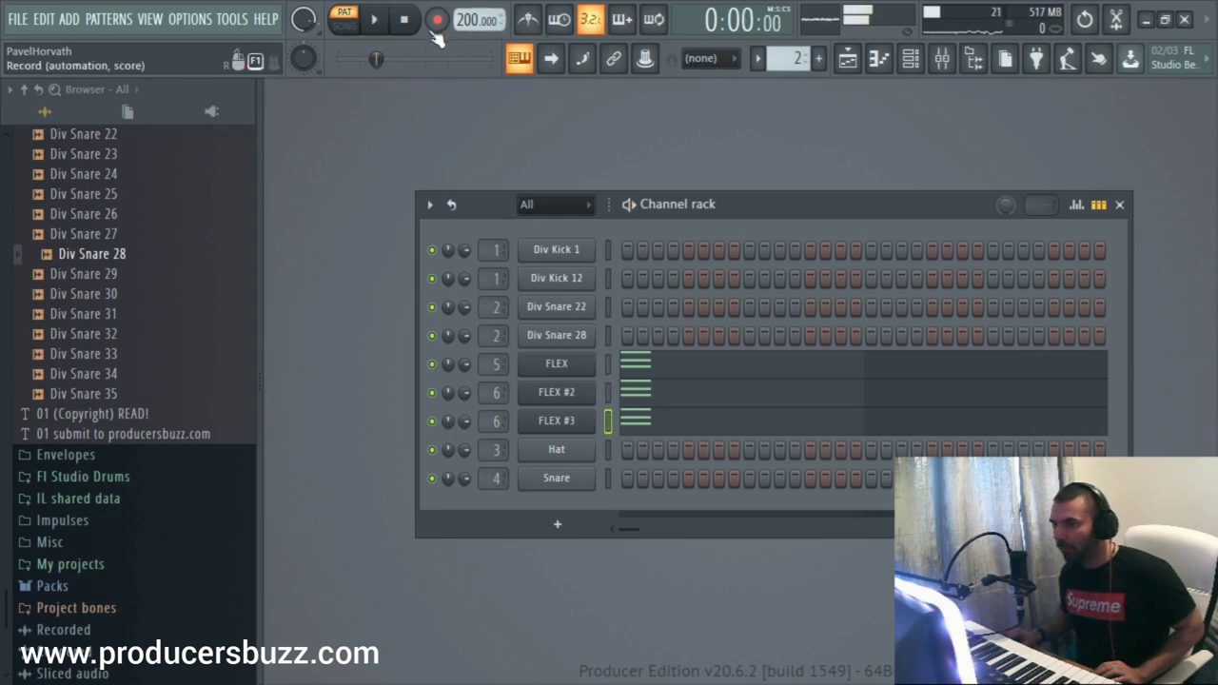
key("space")
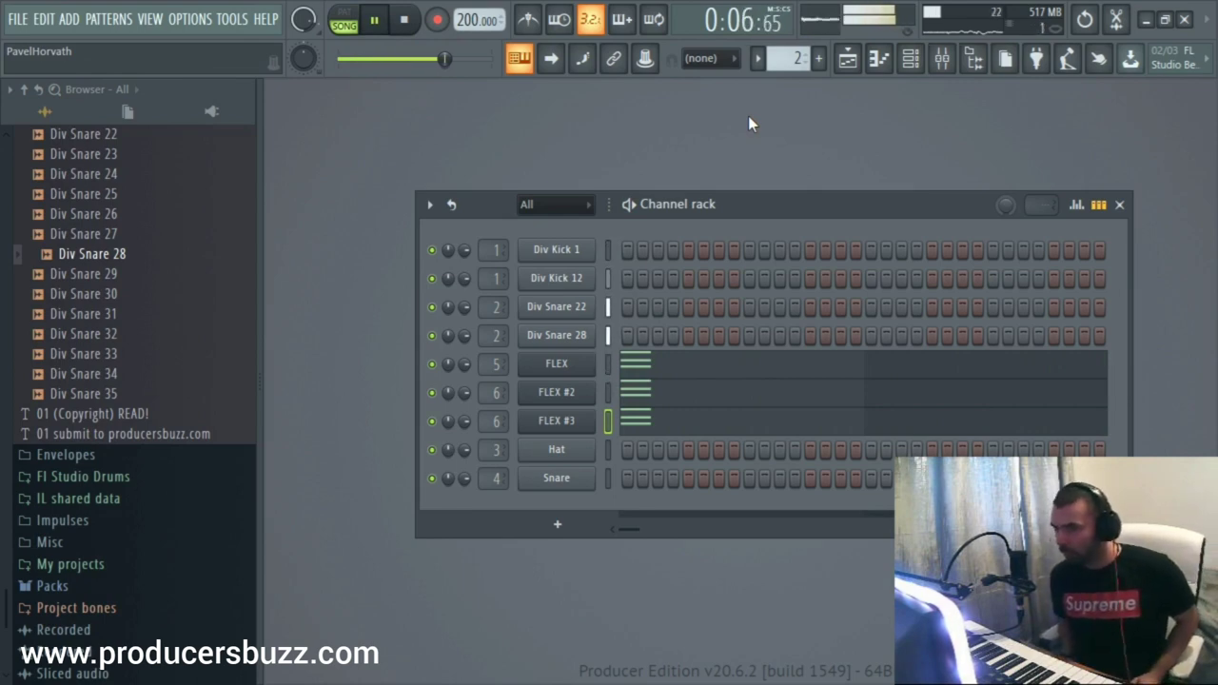
Load Auto-Tune_81 into the first effect slot of mixer Insert 10
left_click(941, 58)
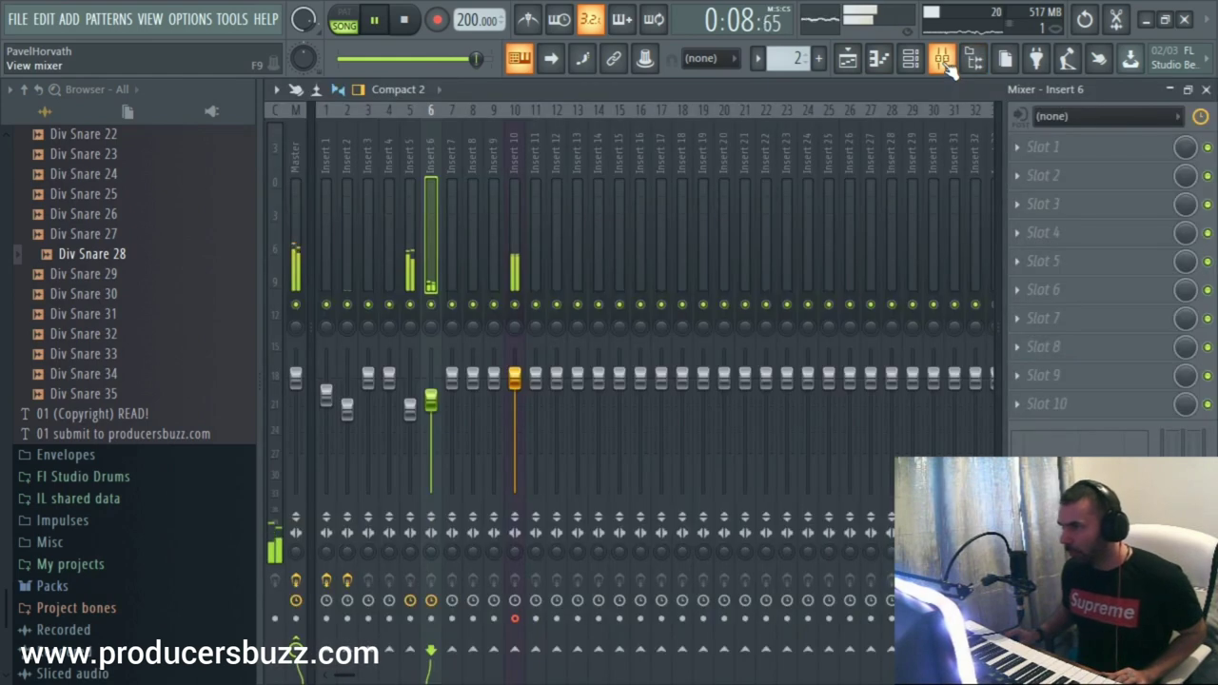
left_click(598, 157)
left_click_drag(599, 155, 514, 152)
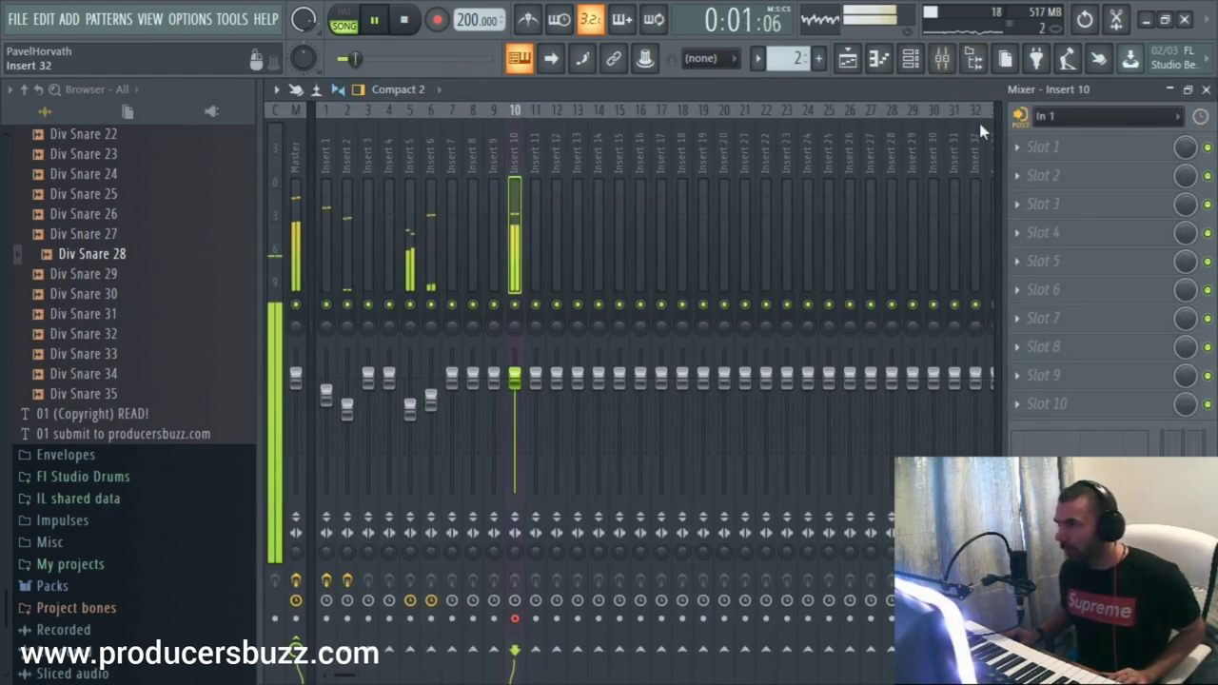
left_click(1023, 147)
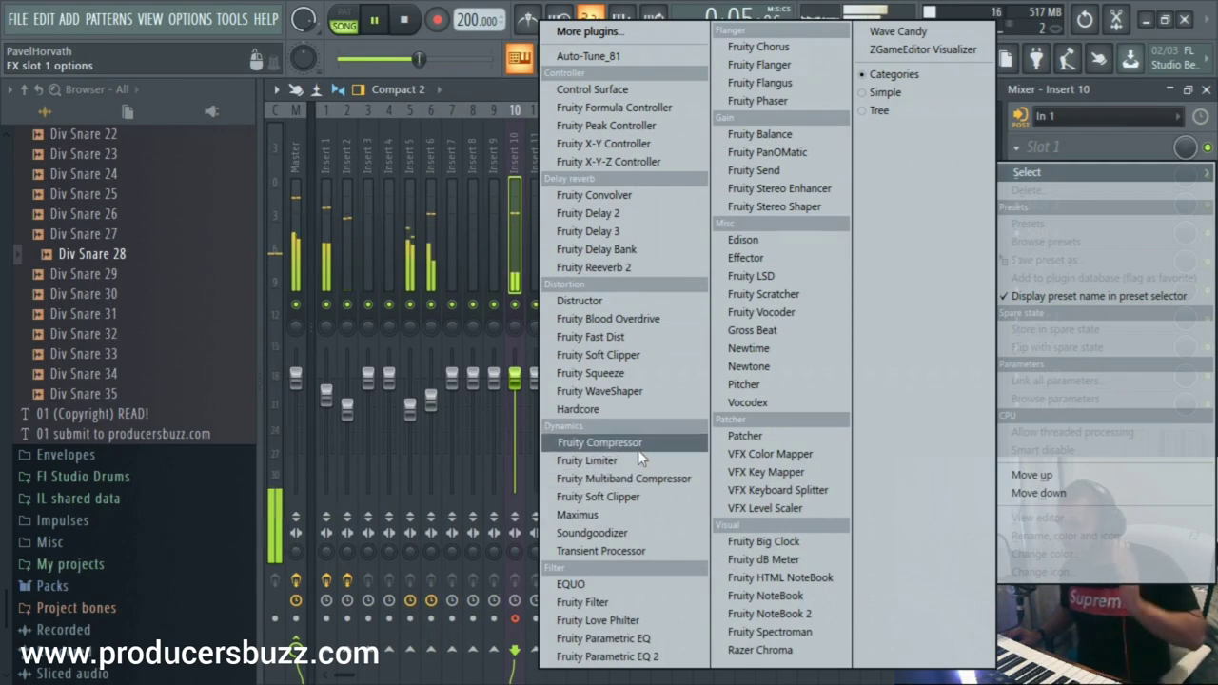
left_click(616, 55)
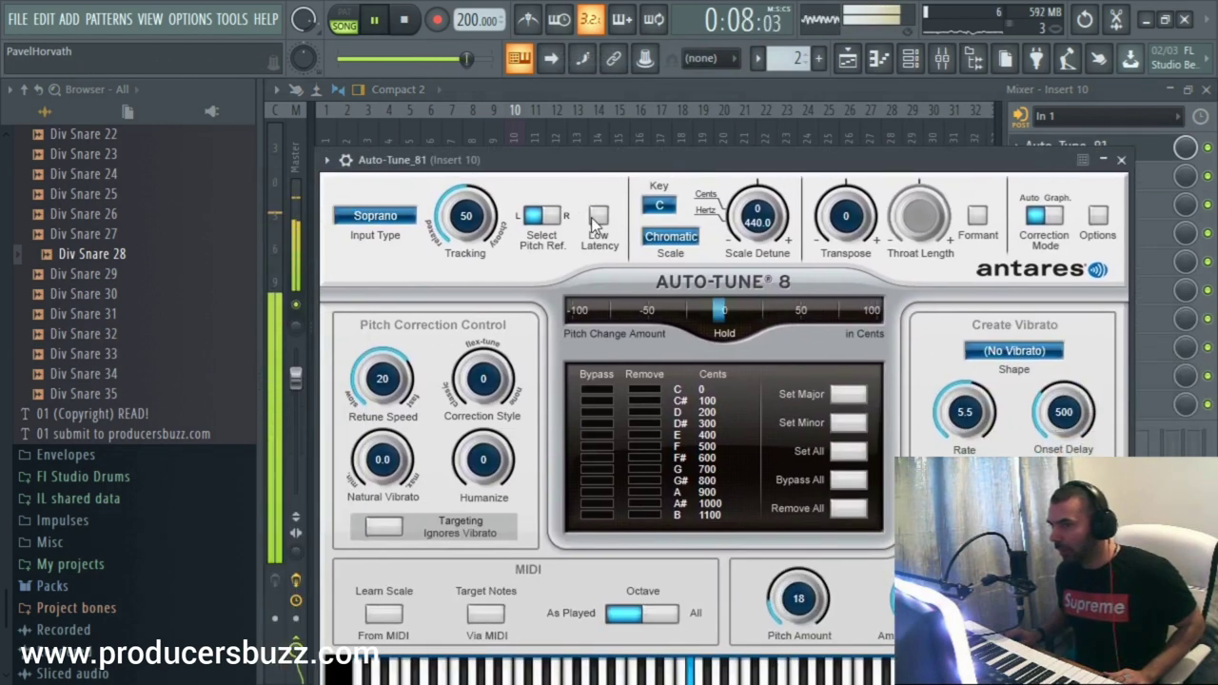
Turn on Auto-Tune's Low Latency with Alto/Tenor input, and set Retune Speed to 3, Correction Style to 47 and Humanize to 48
left_click(597, 218)
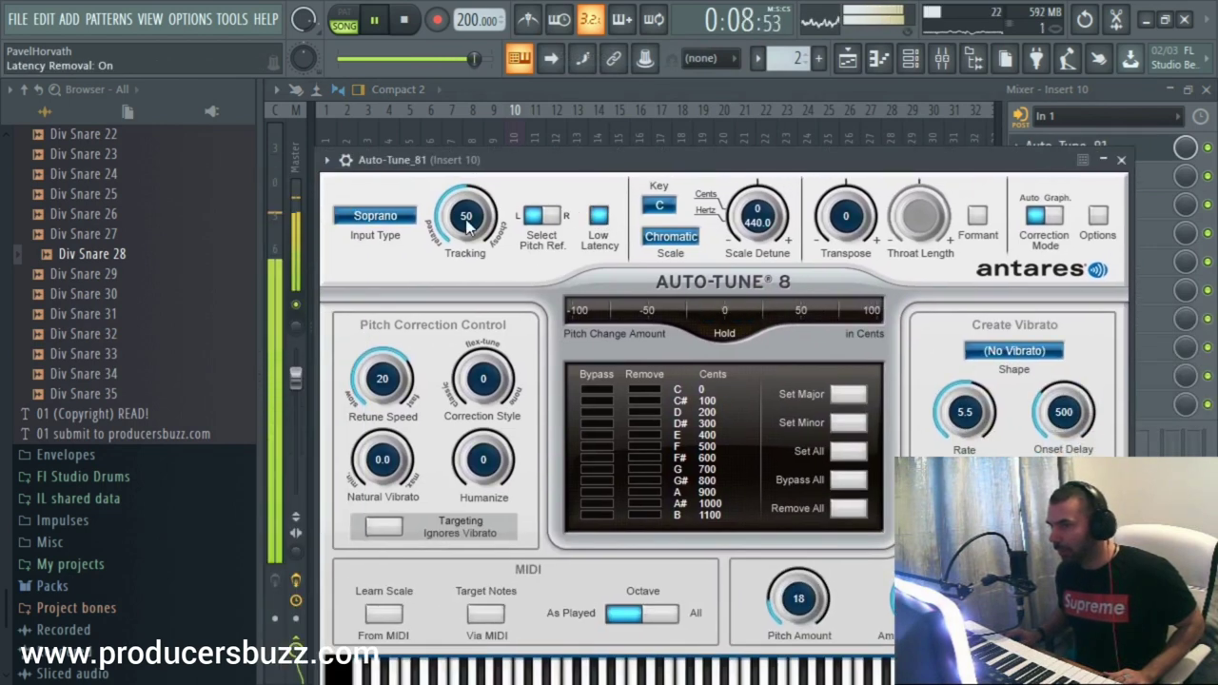
left_click(381, 216)
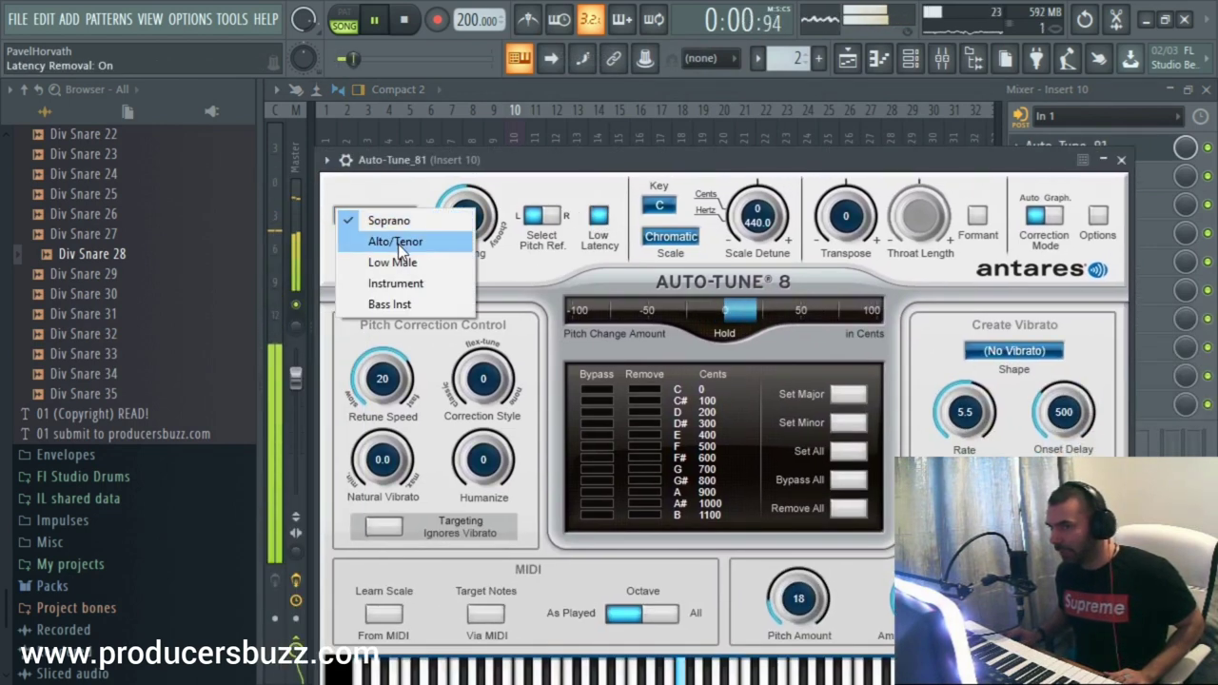
left_click(403, 239)
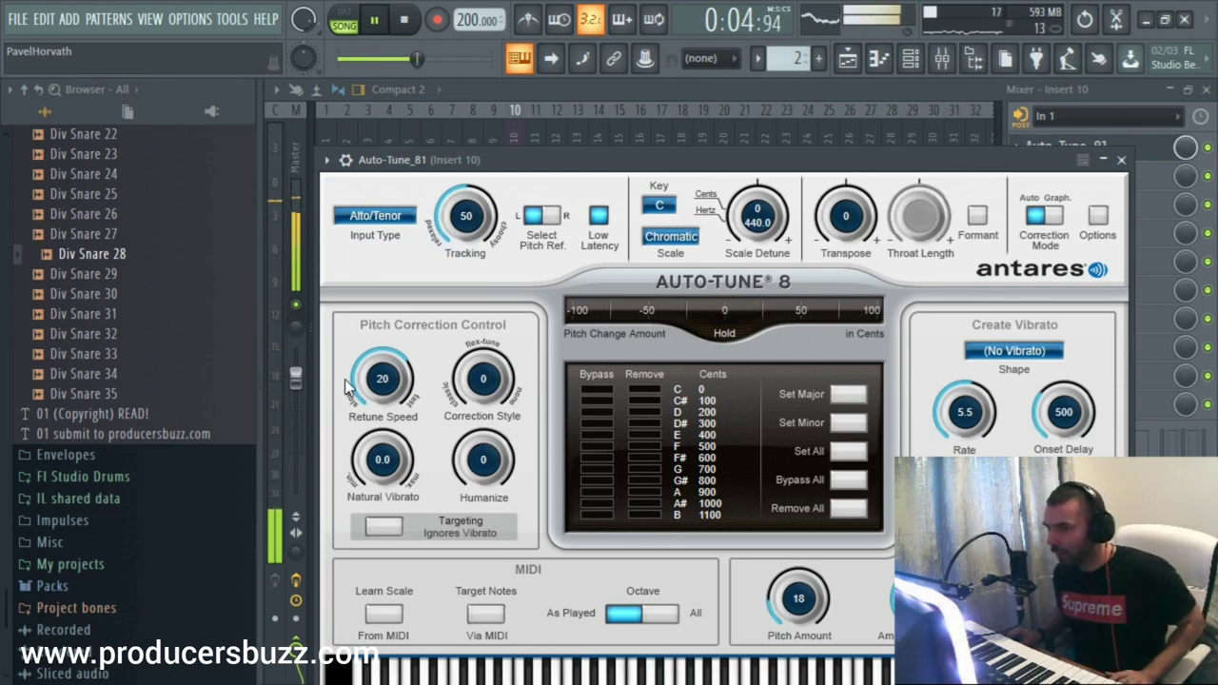
left_click_drag(348, 388, 383, 341)
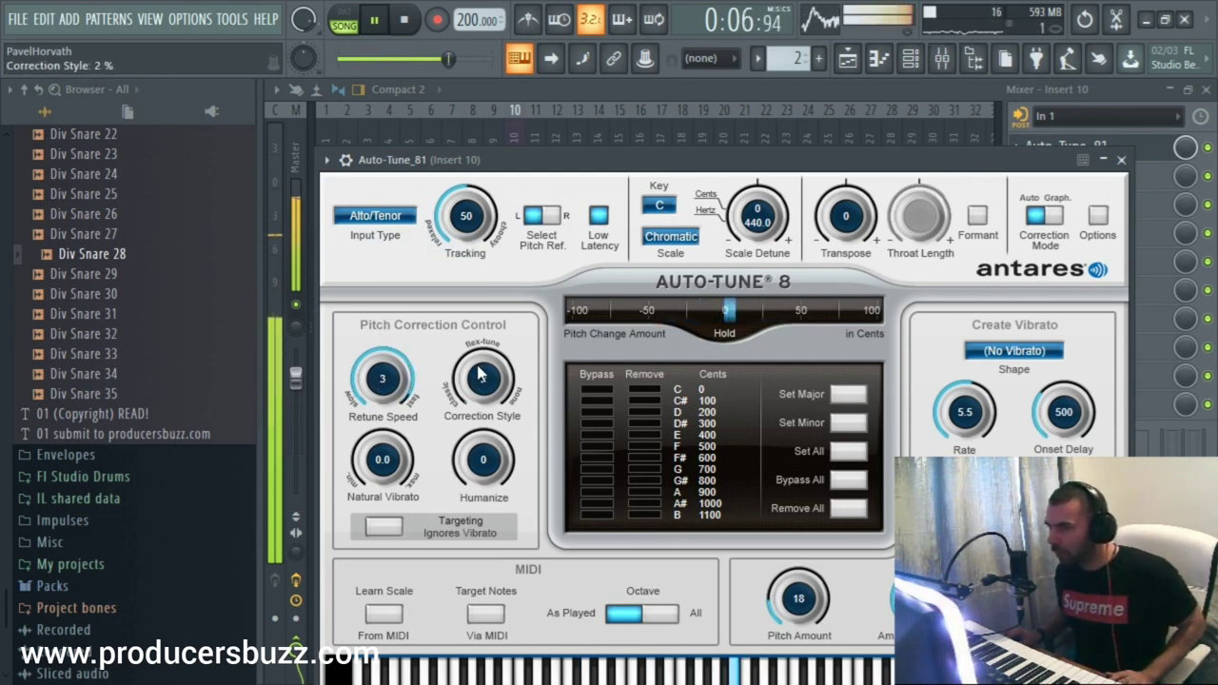
left_click_drag(485, 438, 476, 404)
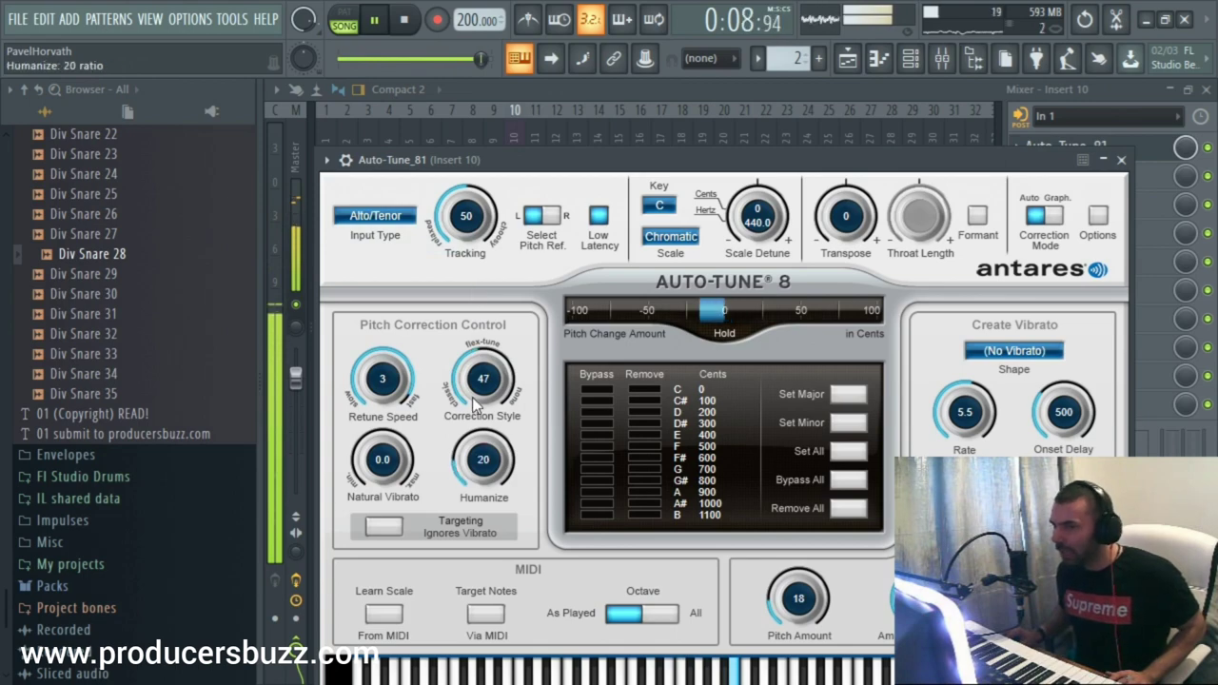
Set Auto-Tune's scale to Major and its key to D, then close the plugin
left_click(669, 236)
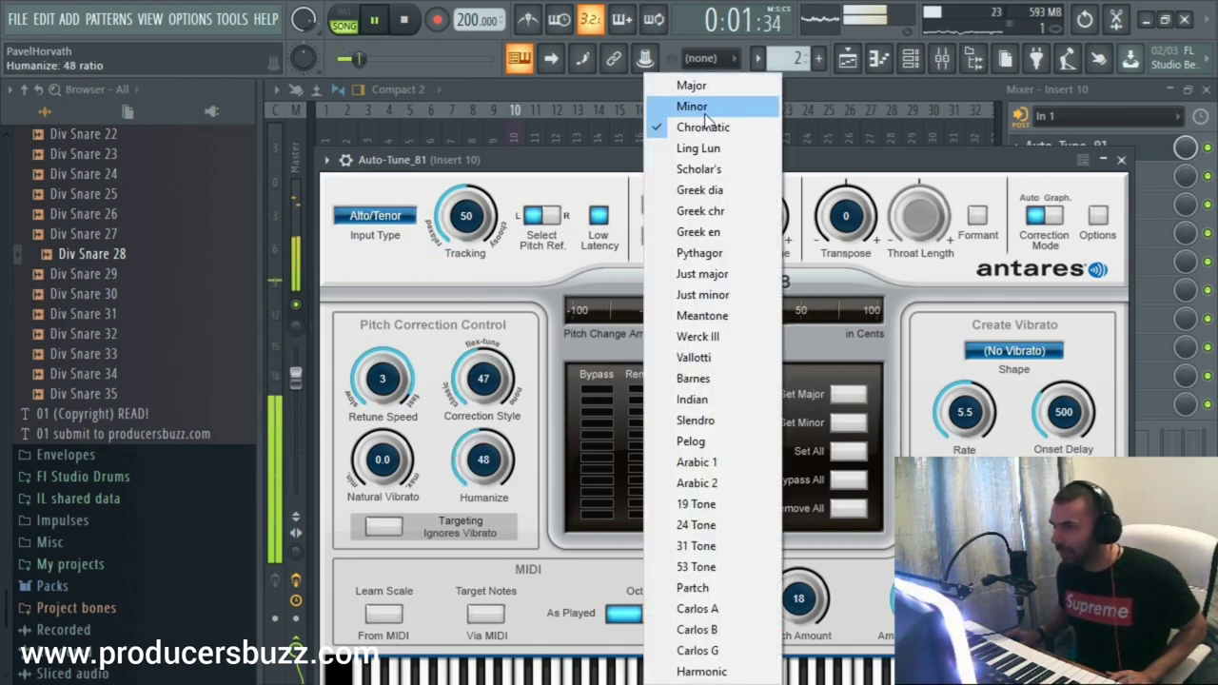
left_click(712, 88)
left_click(661, 210)
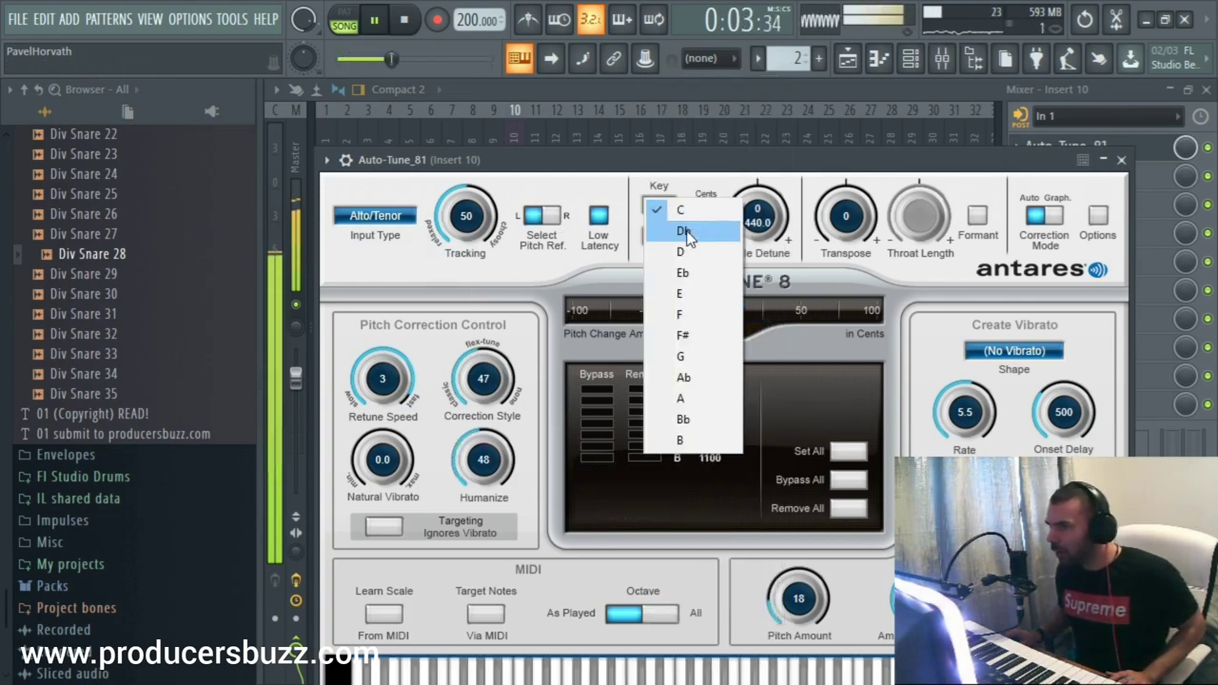
left_click(698, 252)
left_click(1121, 160)
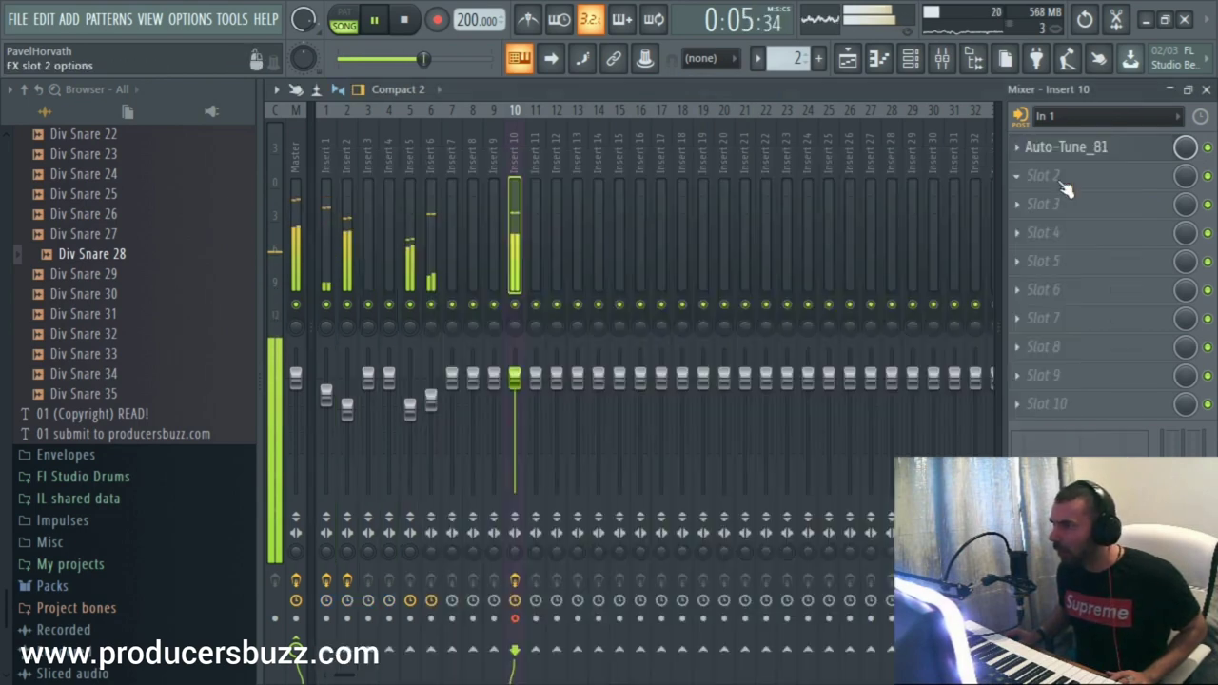
Add Fruity Reeverb 2 to slot 2 of Insert 10, put its window away and adjust its mix level
left_click(1047, 175)
left_click(594, 268)
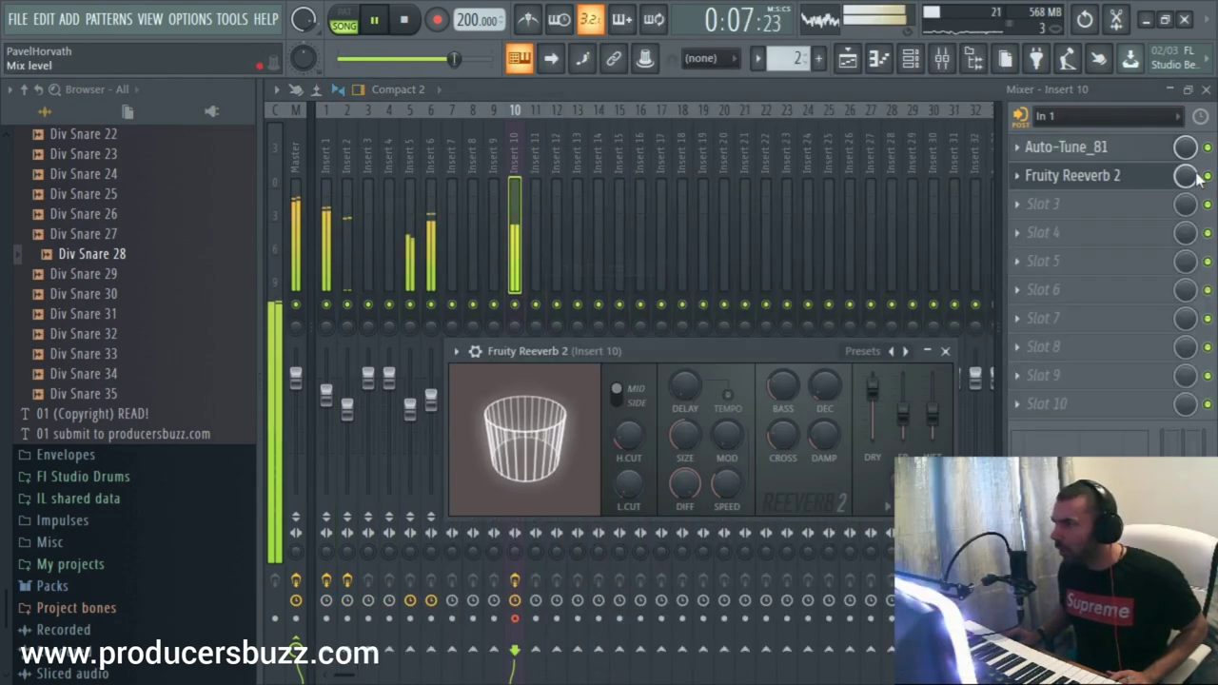
left_click(1072, 175)
Add Soundgoodizer to slot 3 of Insert 10, close it and lower the insert's fader to about -6.2 dB
left_click(1043, 203)
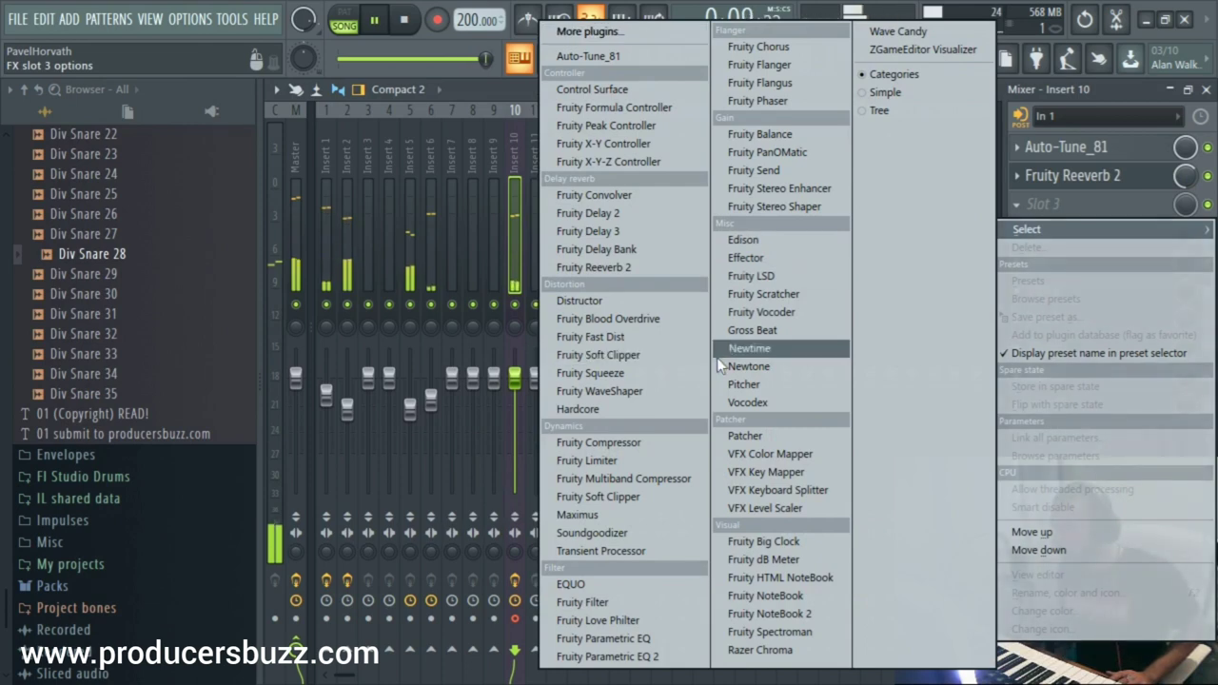
left_click(628, 533)
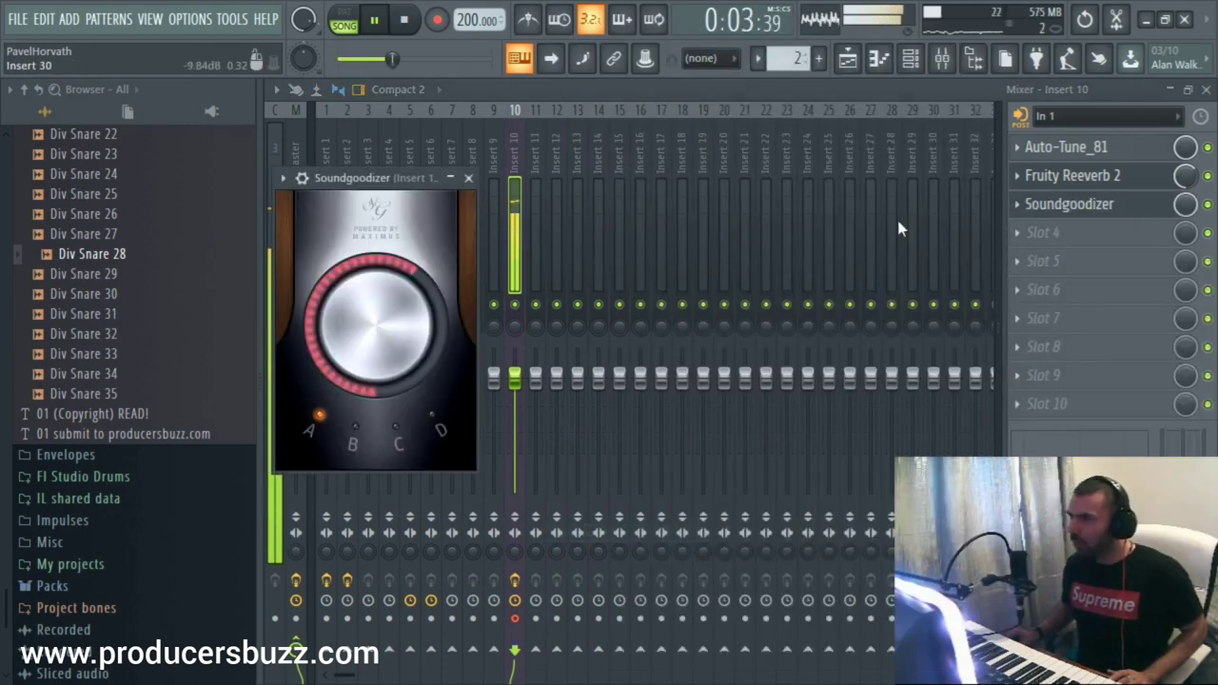
left_click(470, 178)
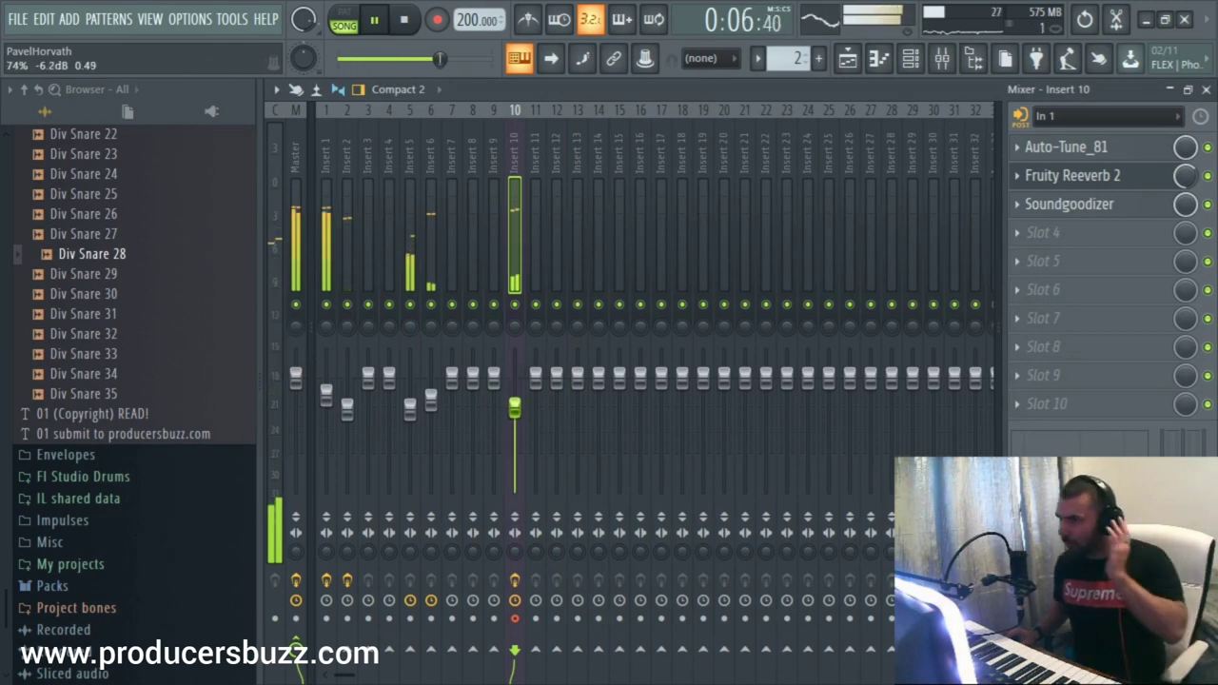
Add Fruity Multiband Compressor with the Vocal preset to slot 4 and lower Insert 10's fader to about -7.6 dB
left_click(1089, 240)
left_click(642, 486)
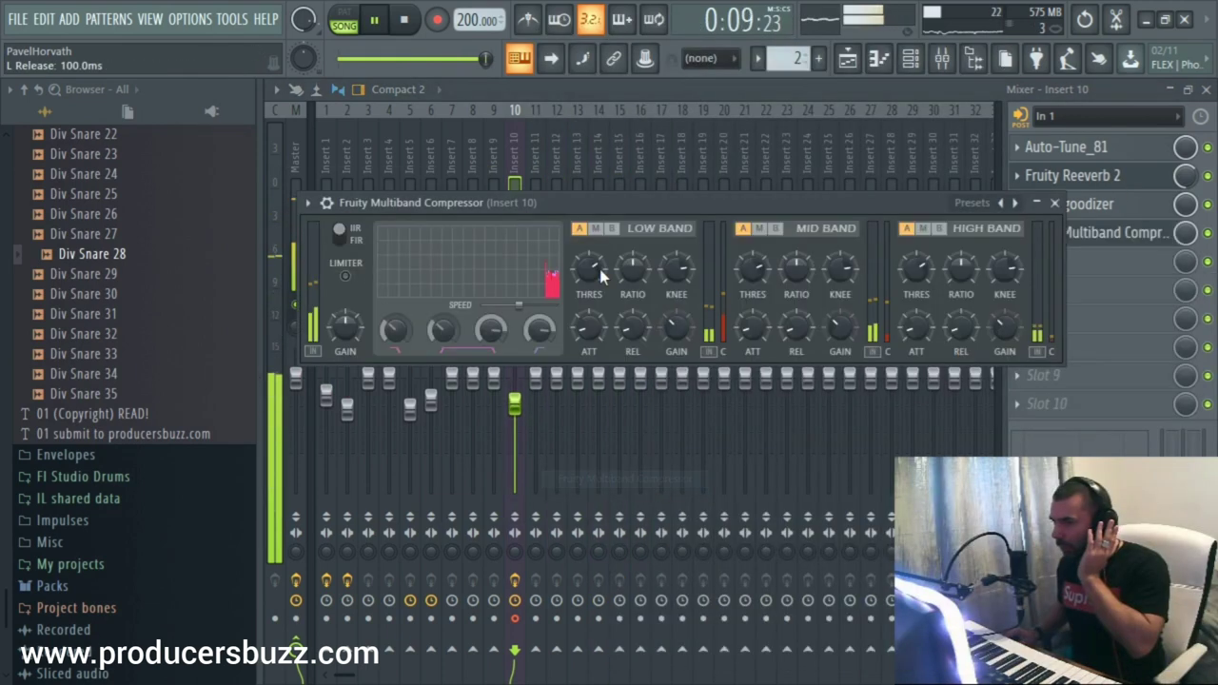
left_click(1054, 203)
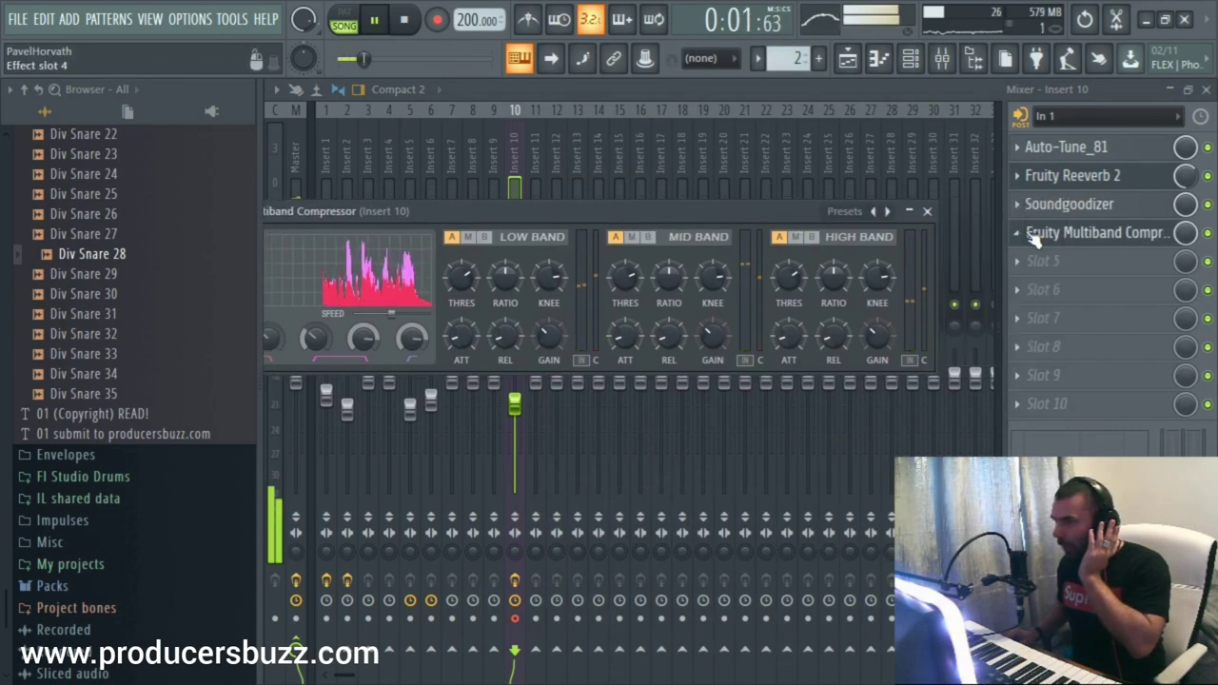
left_click(1032, 232)
mouse_move(1033, 285)
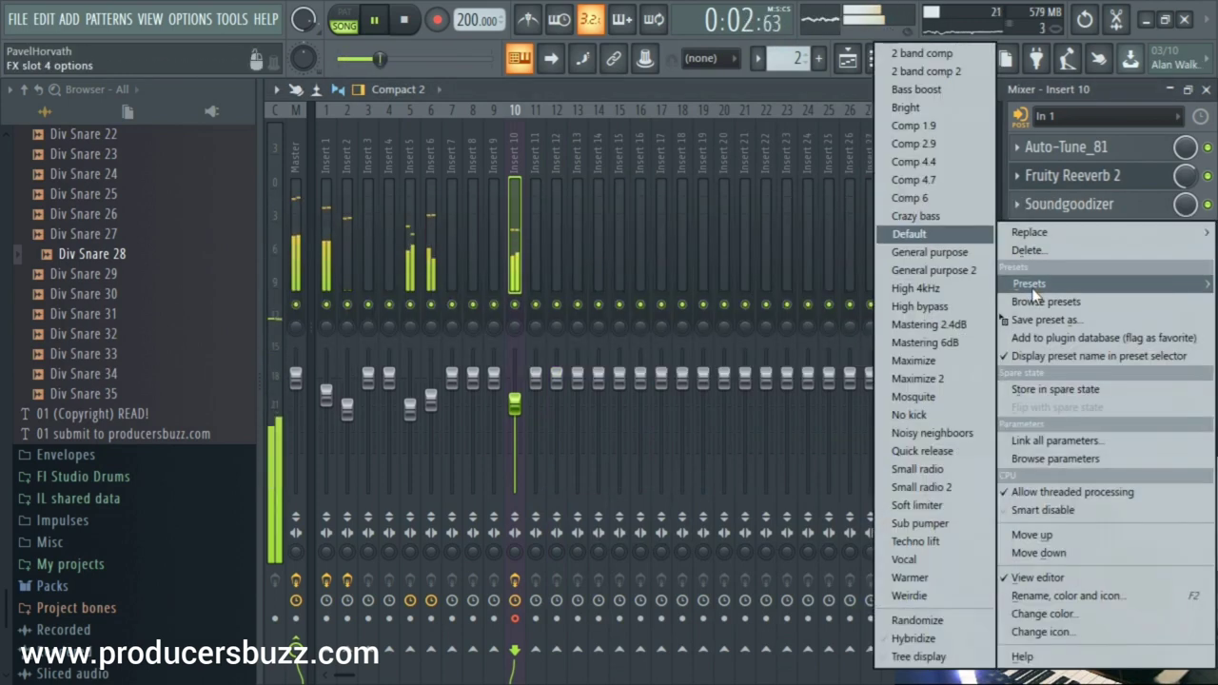
left_click(904, 560)
left_click(927, 211)
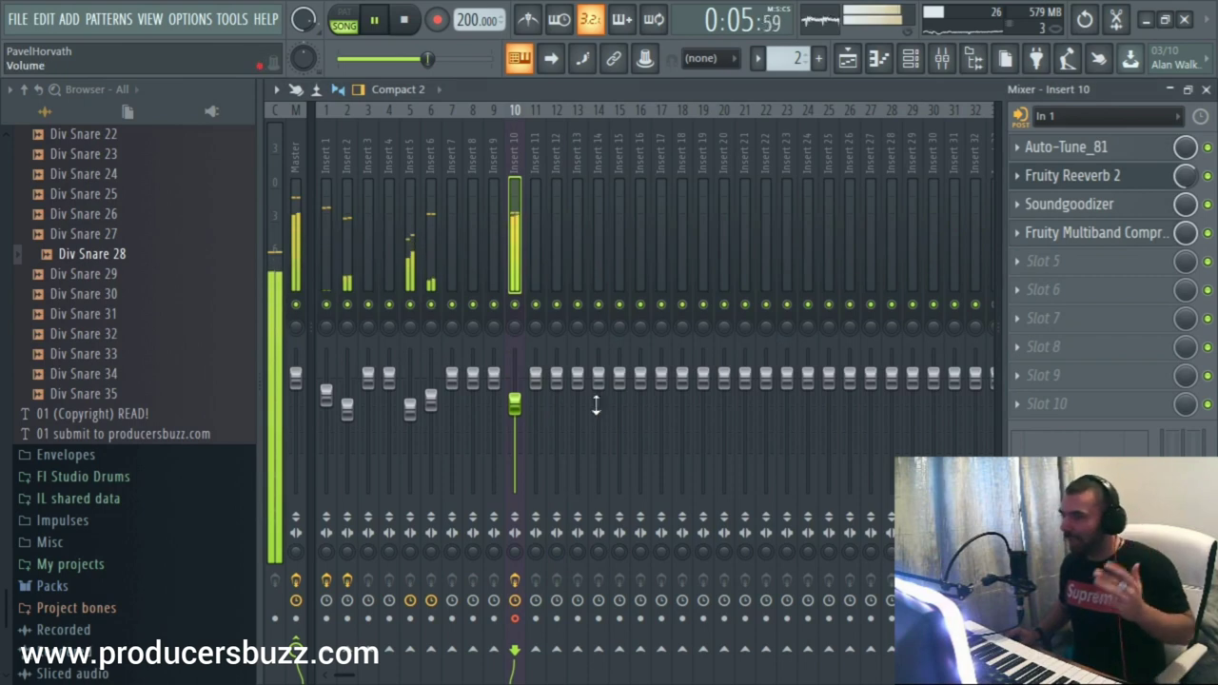
left_click_drag(515, 404, 515, 413)
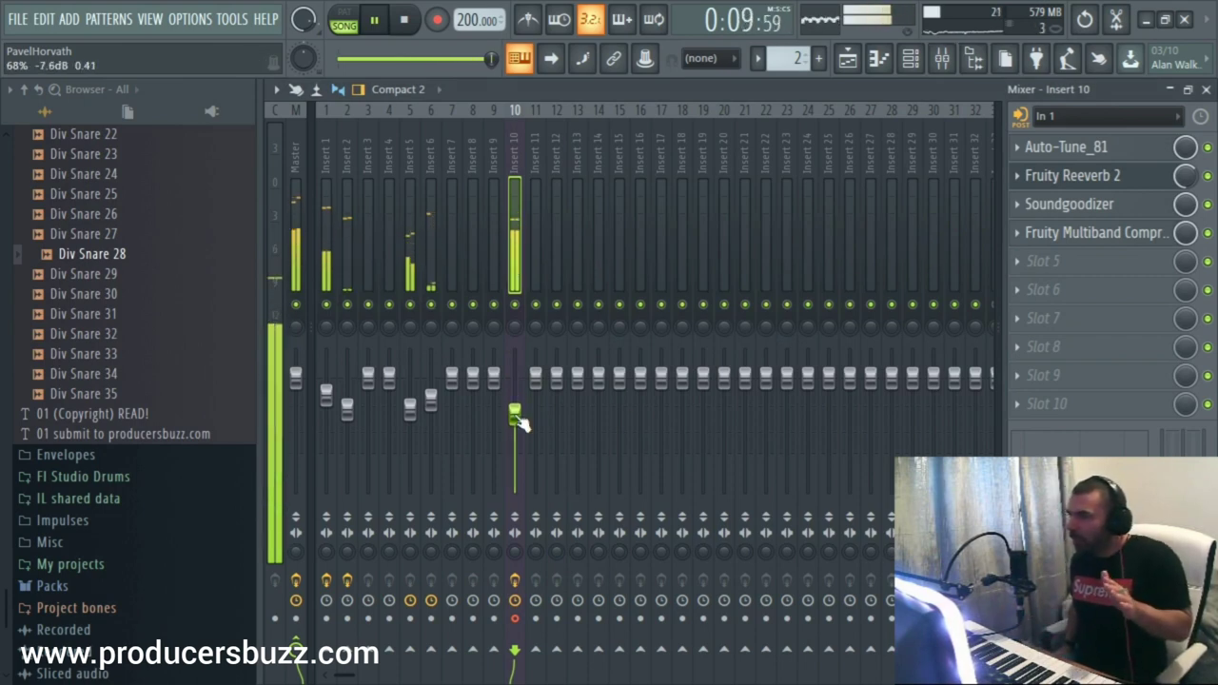
Retune the Auto-Tune on Insert 10 to key E with Retune Speed 1, Correction Style 30 and Humanize 32
left_click(1047, 150)
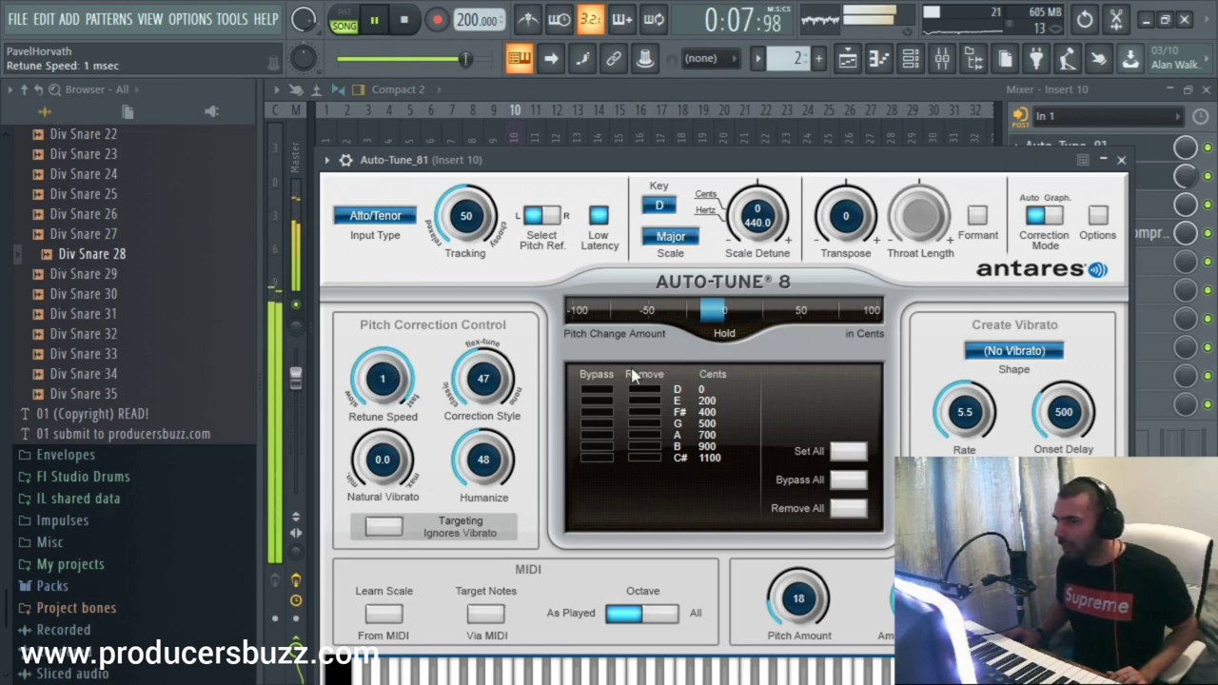
left_click(659, 205)
left_click(686, 293)
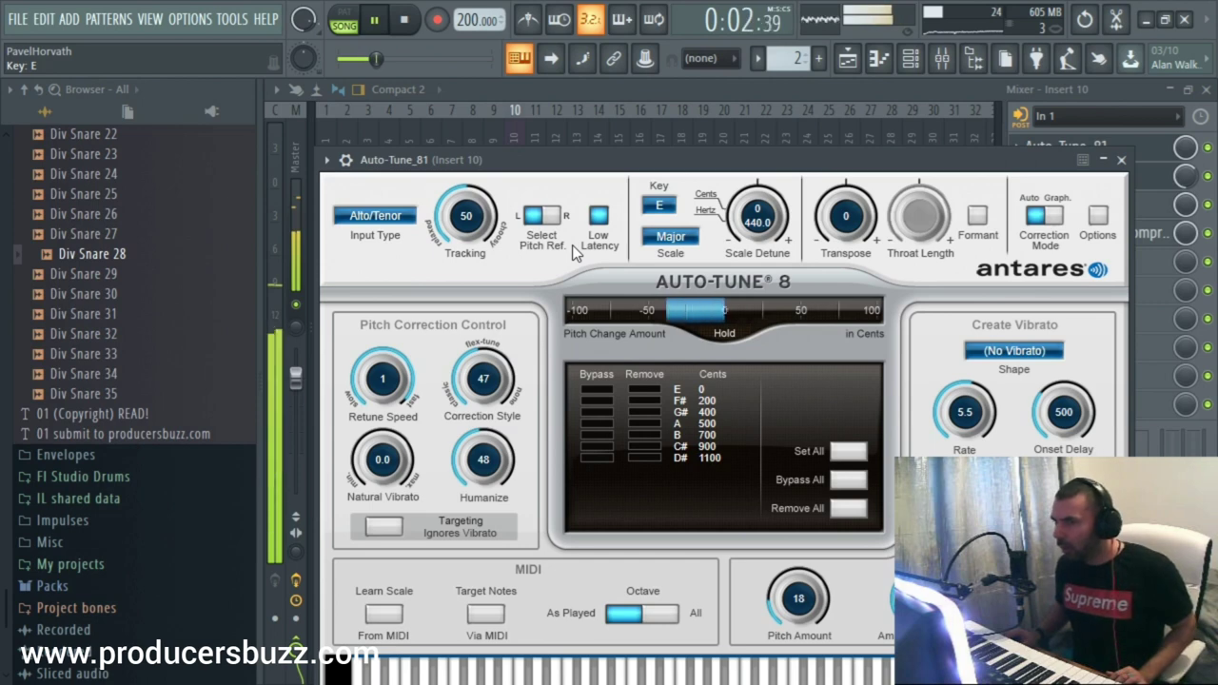
left_click_drag(484, 378, 494, 496)
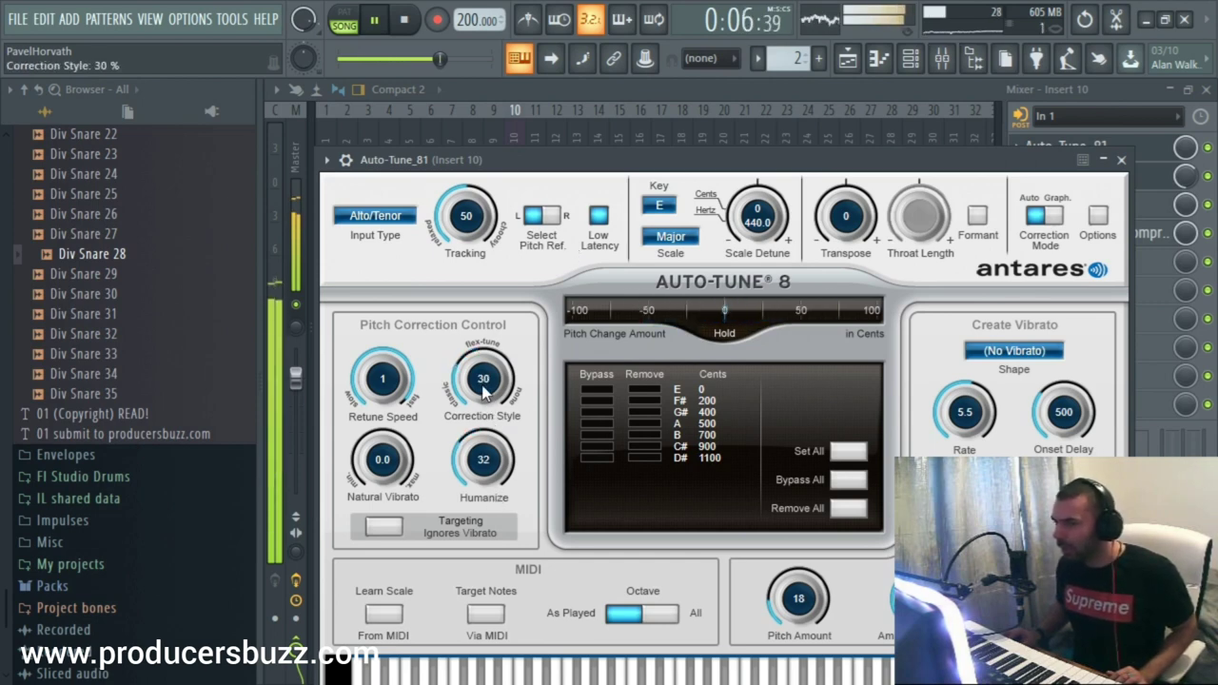
Set Auto-Tune's Tracking to 63, its key to A and its scale to Minor
left_click_drag(476, 224, 478, 253)
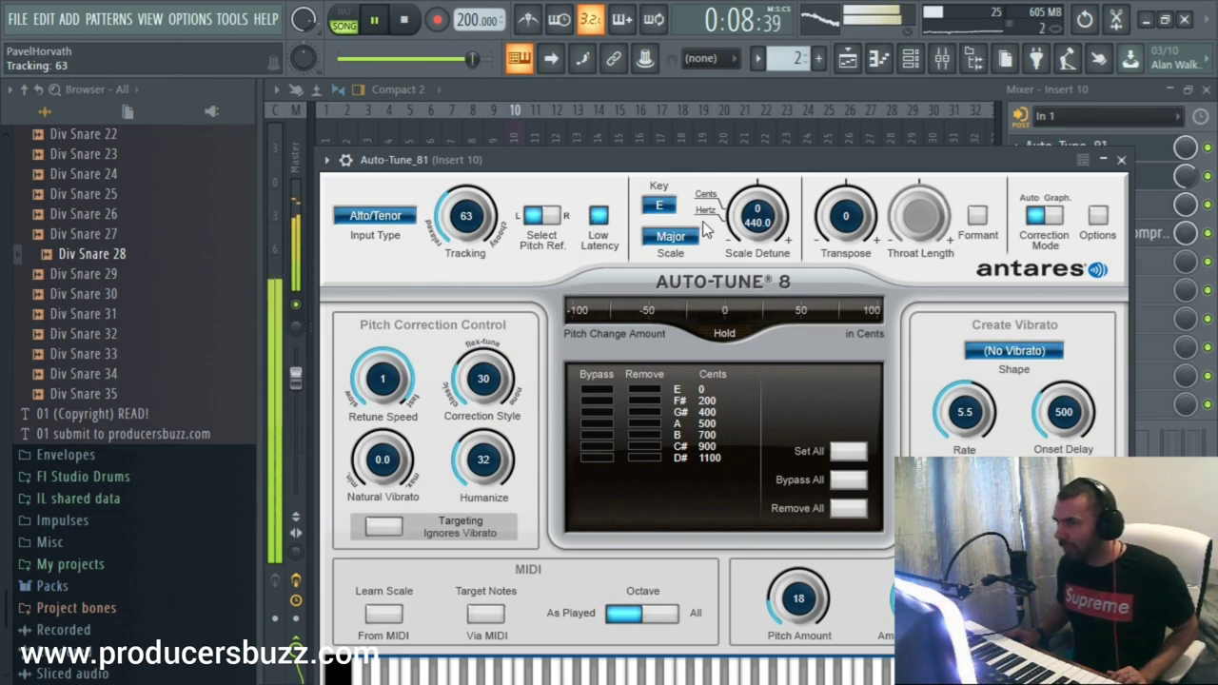
left_click(672, 209)
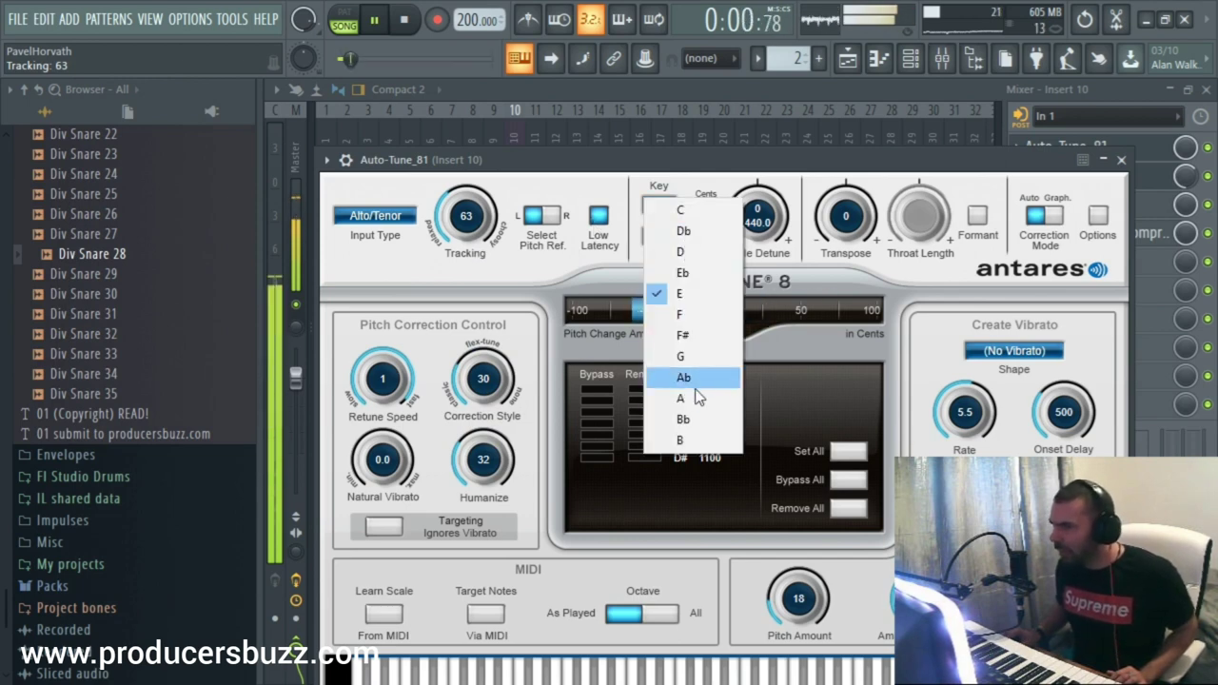
left_click(696, 392)
left_click(671, 235)
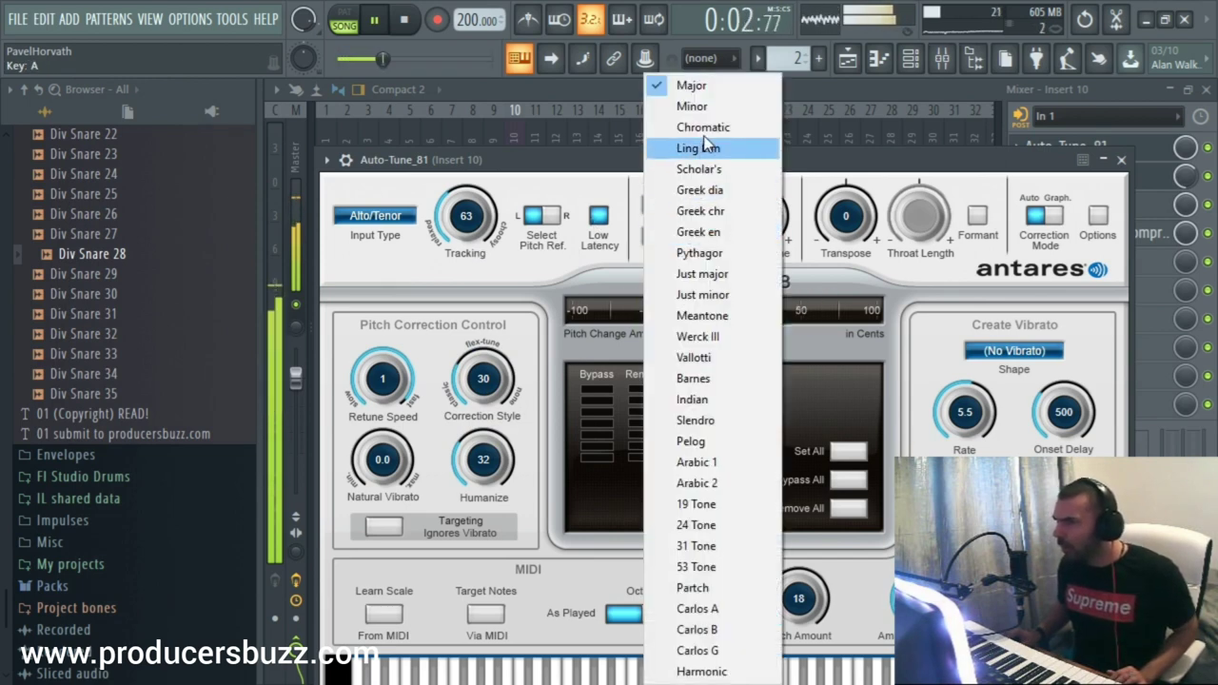
left_click(668, 106)
left_click(669, 213)
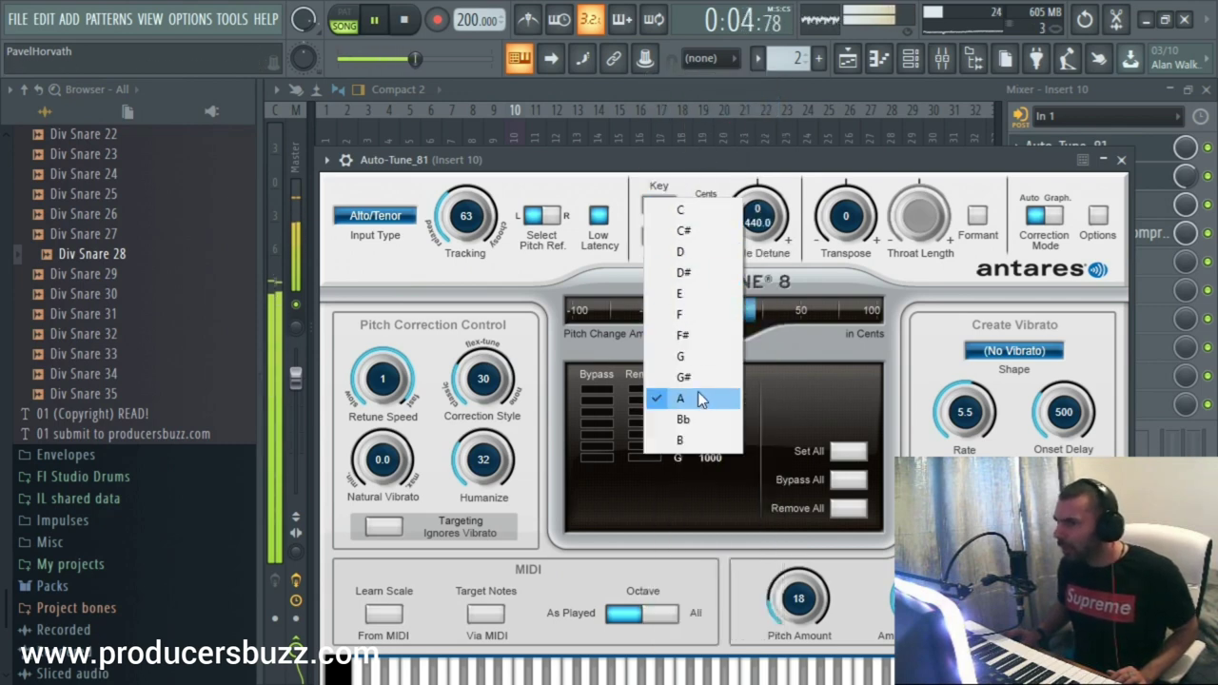
left_click(600, 171)
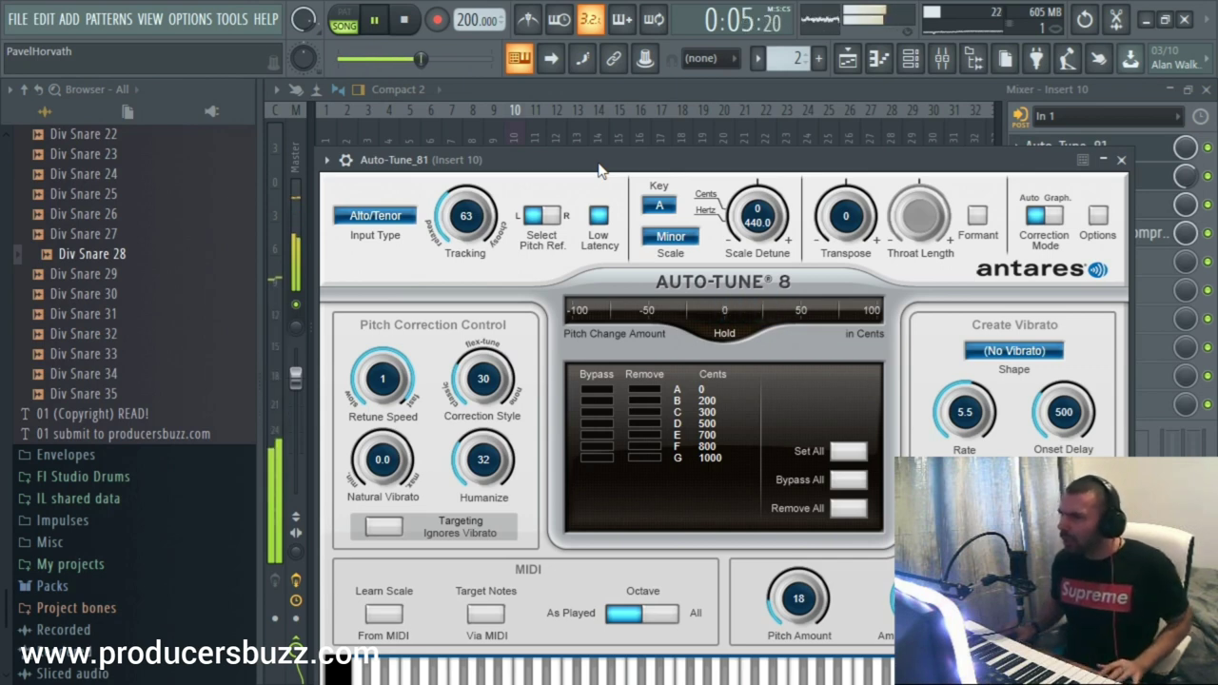
Try the Auto-Tune keys E and D in the Minor scale while the beat plays
left_click(666, 203)
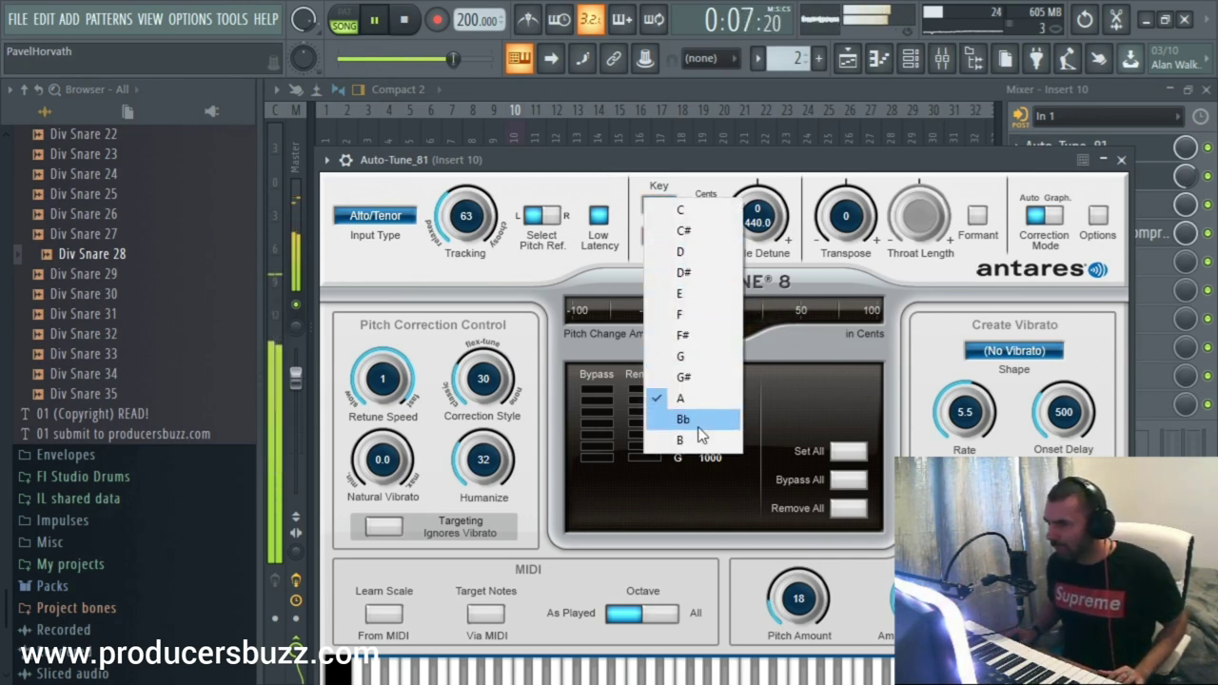
left_click(698, 297)
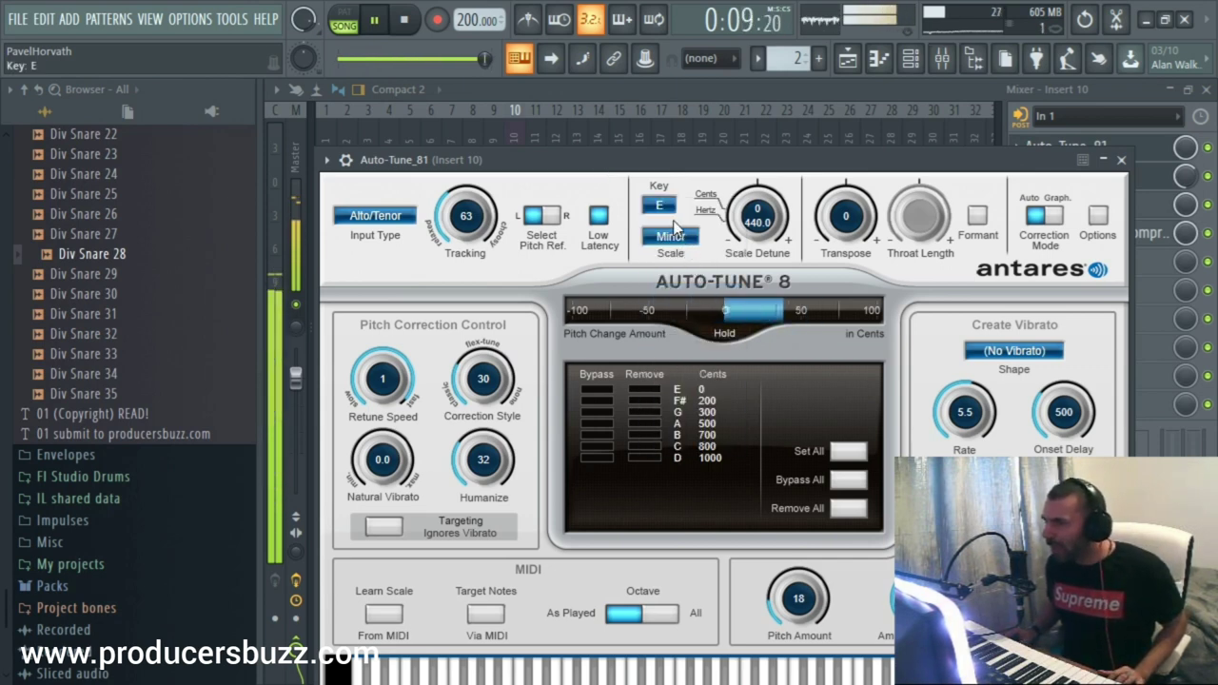
left_click(666, 206)
left_click(680, 251)
left_click(669, 209)
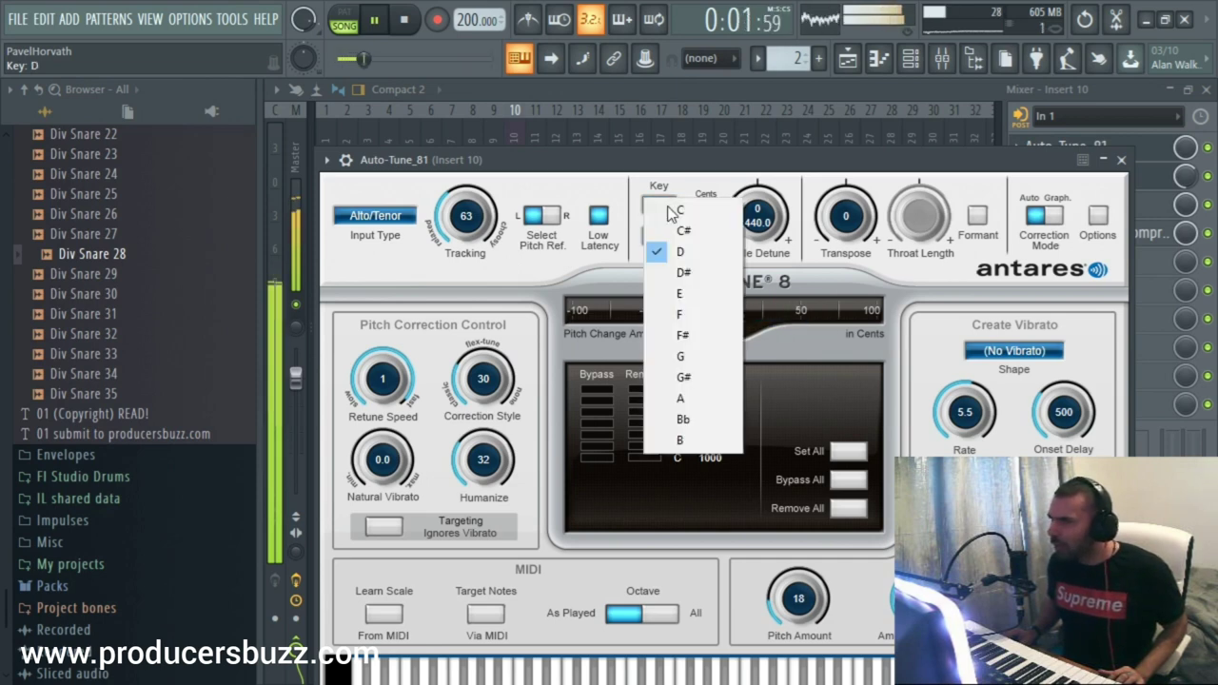
left_click(693, 252)
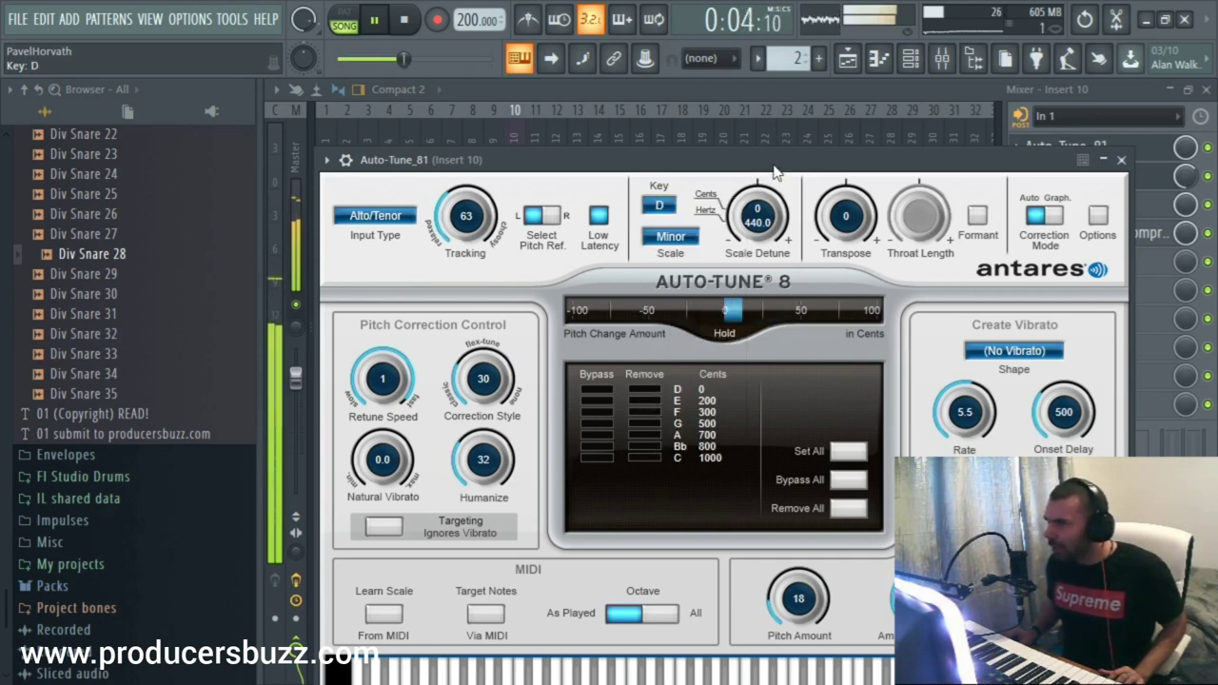
Switch the Auto-Tune scale to Major and try the keys A and B
left_click(685, 238)
left_click(677, 84)
left_click(668, 207)
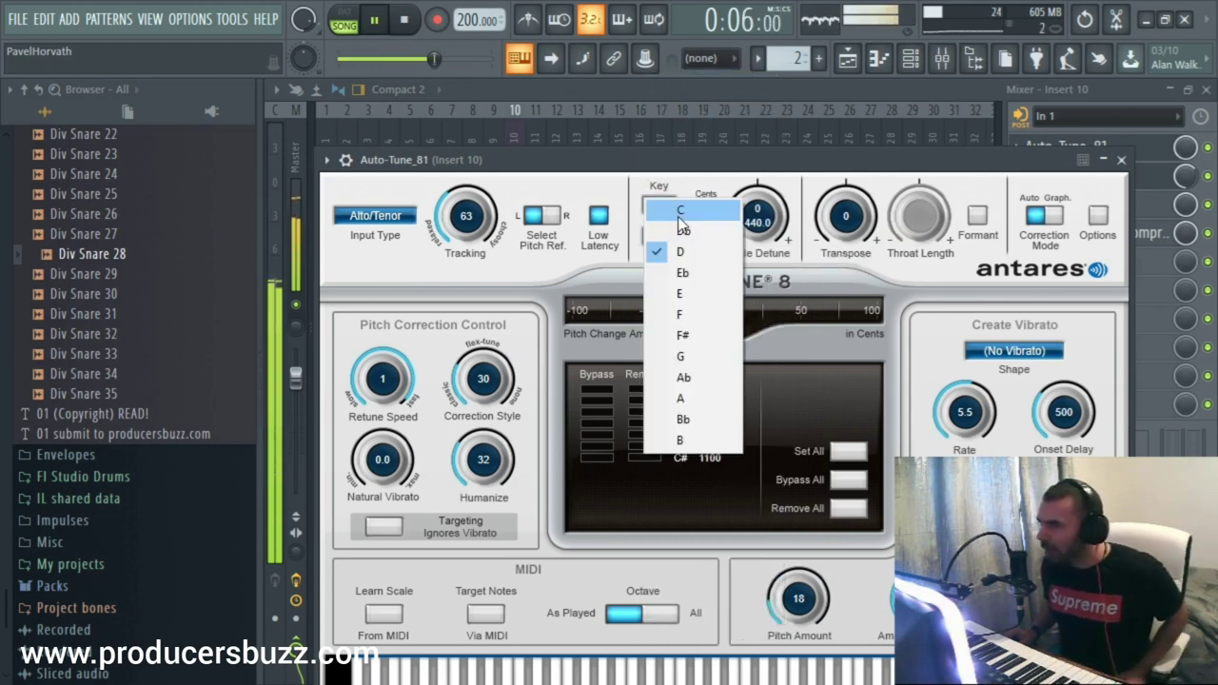
left_click(681, 400)
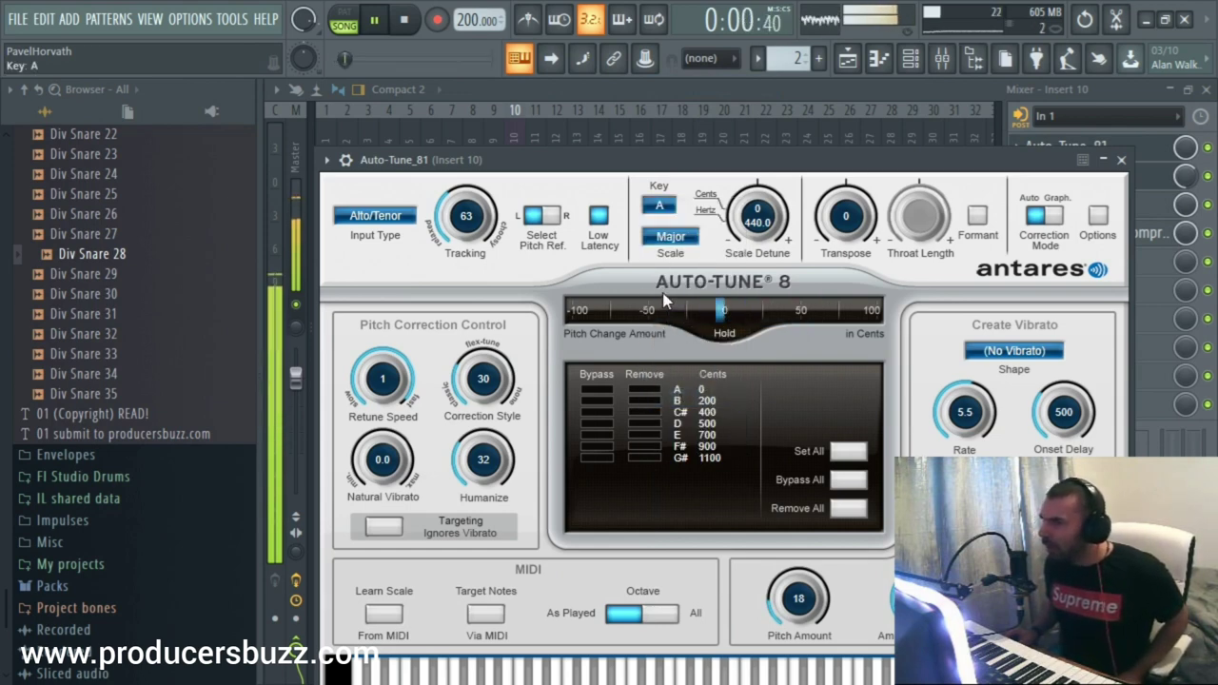
left_click(675, 200)
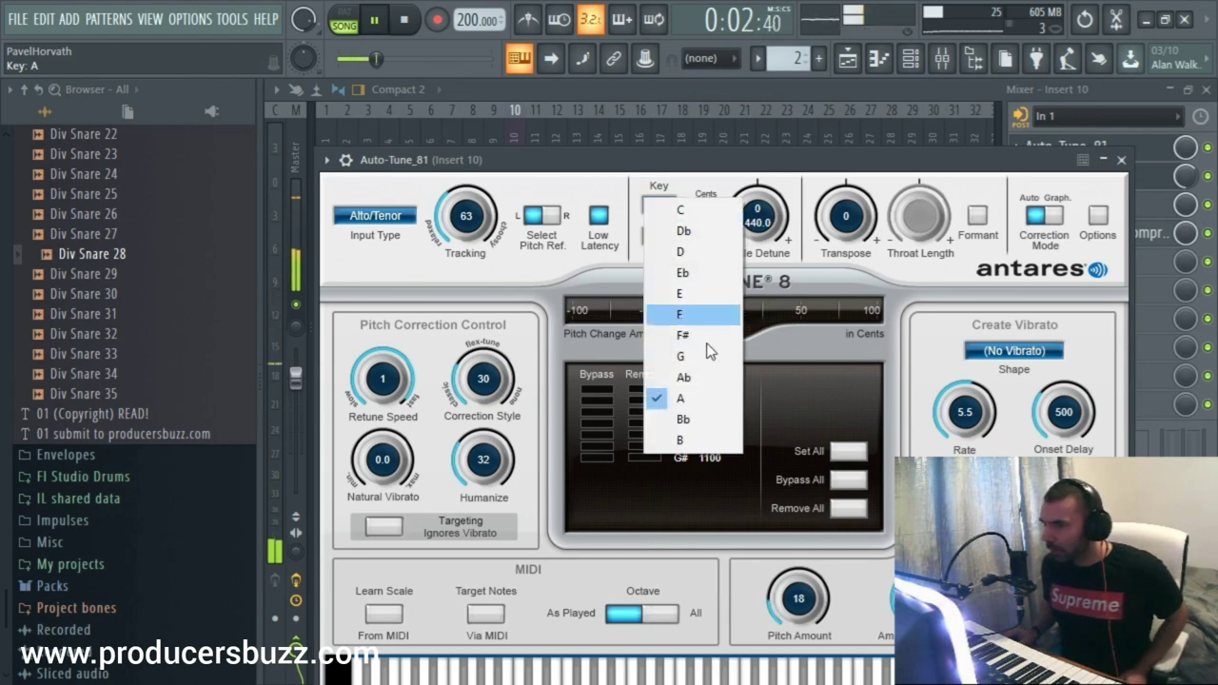
left_click(718, 426)
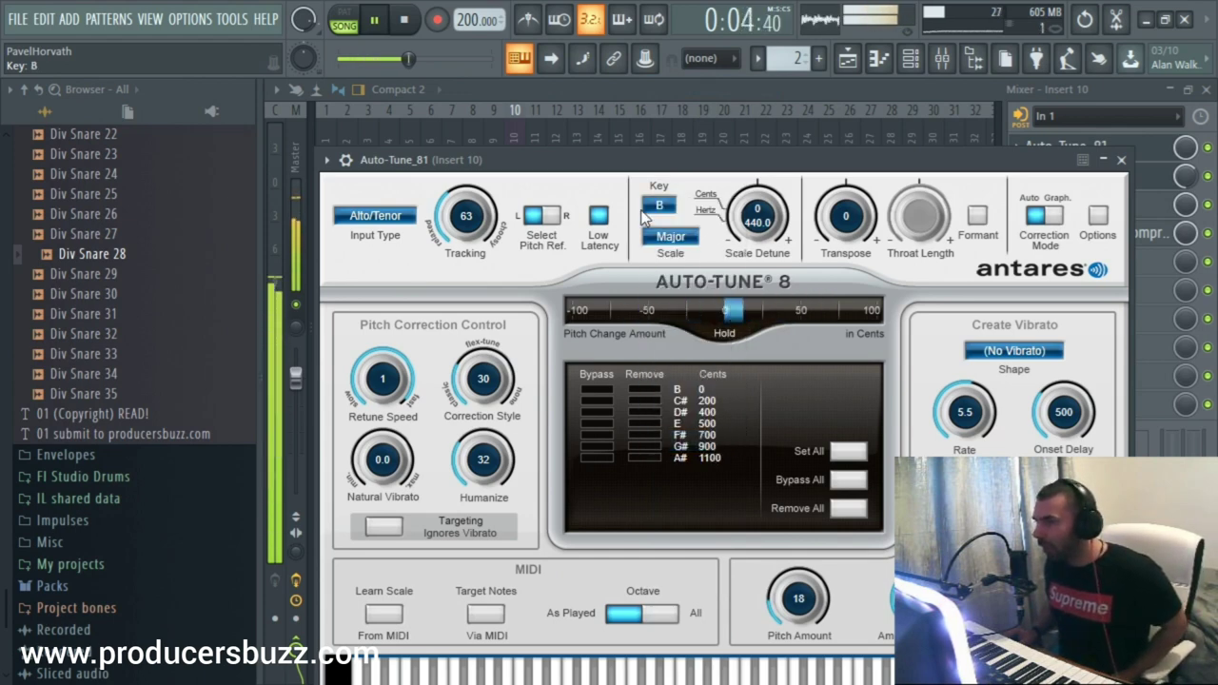
Set the Auto-Tune key to C and close the plugin's window
left_click(647, 211)
left_click(679, 221)
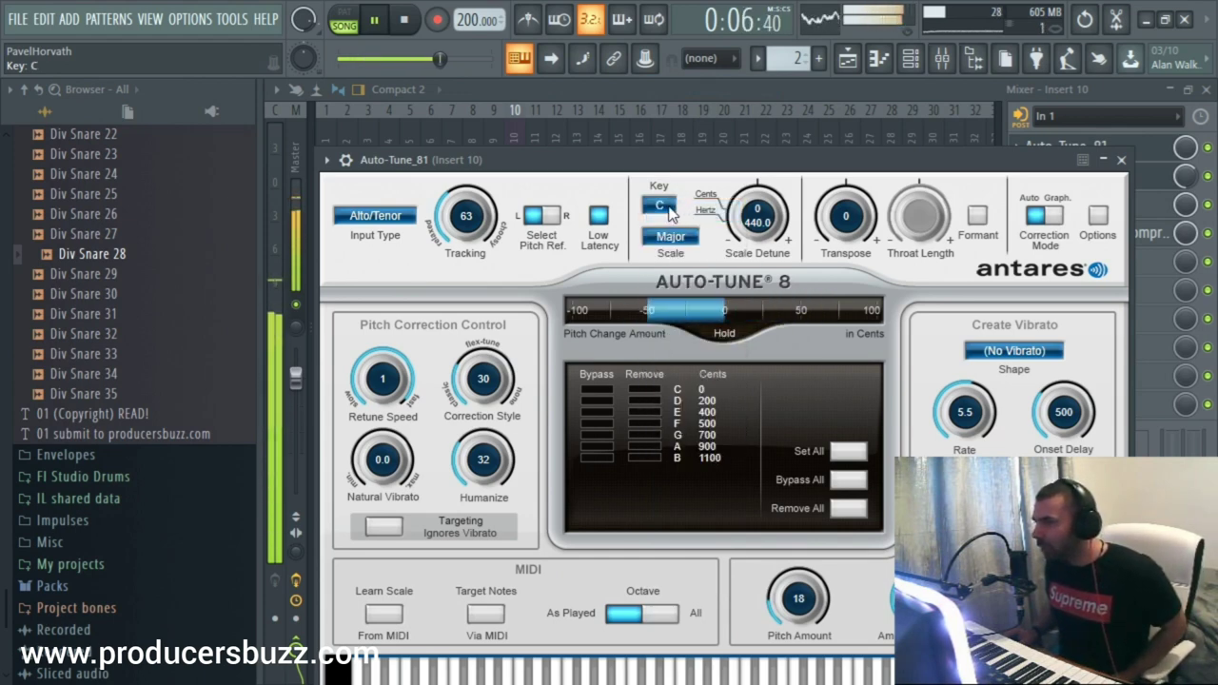
left_click_drag(911, 161, 780, 124)
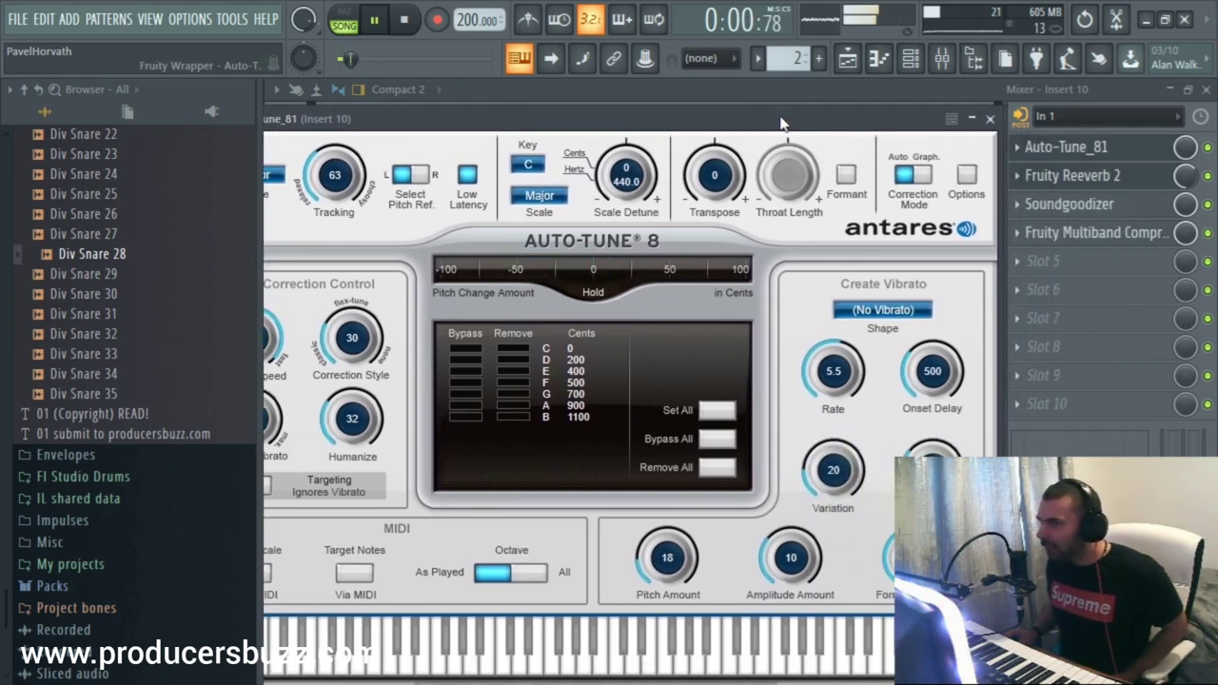
left_click(992, 119)
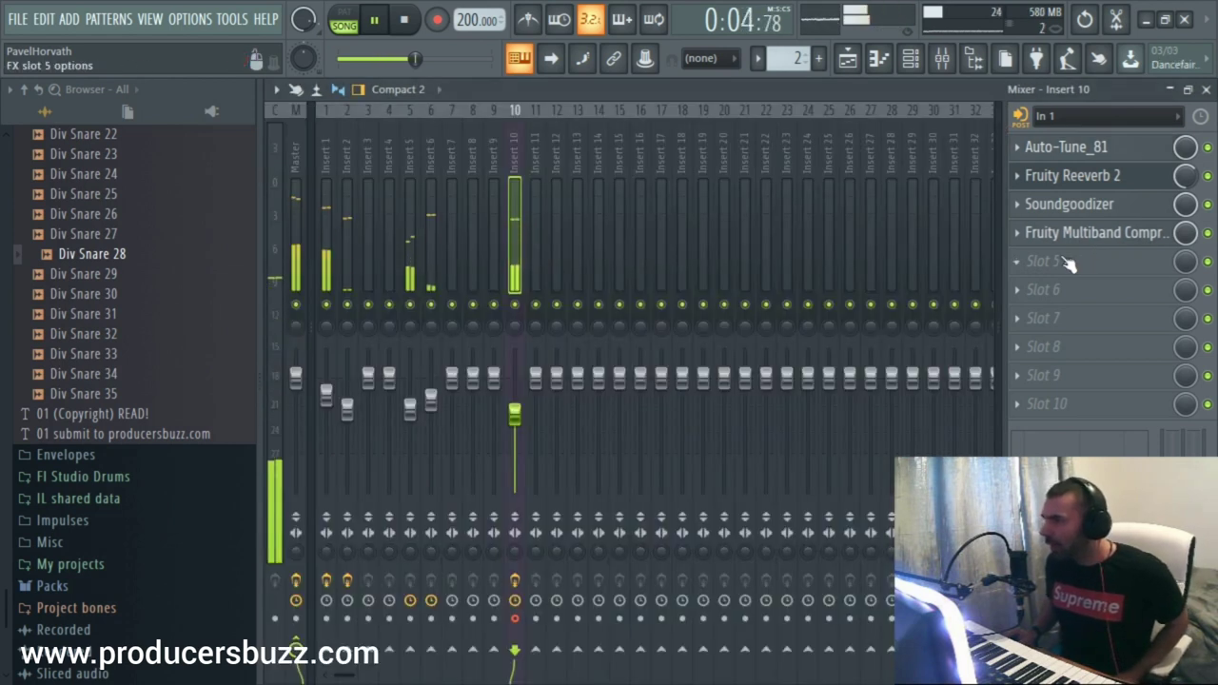
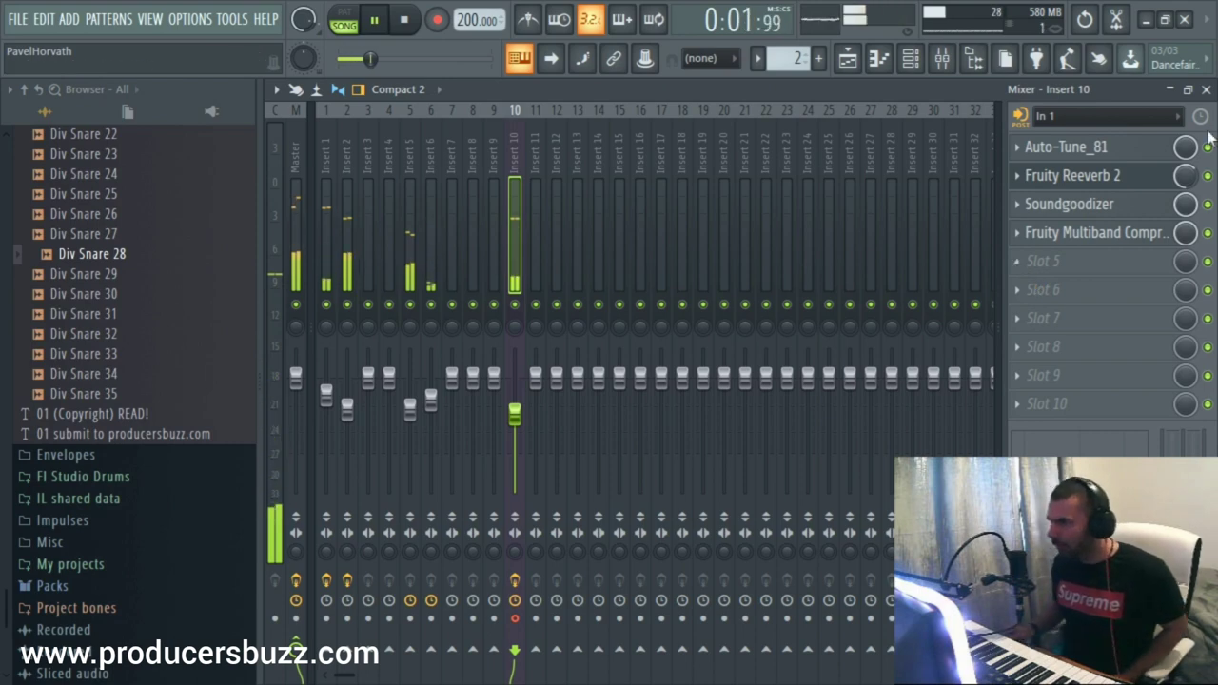
Add a second Fruity Reeverb 2 to slot 5 of Insert 10 with its mix level at about 20%
left_click(1042, 261)
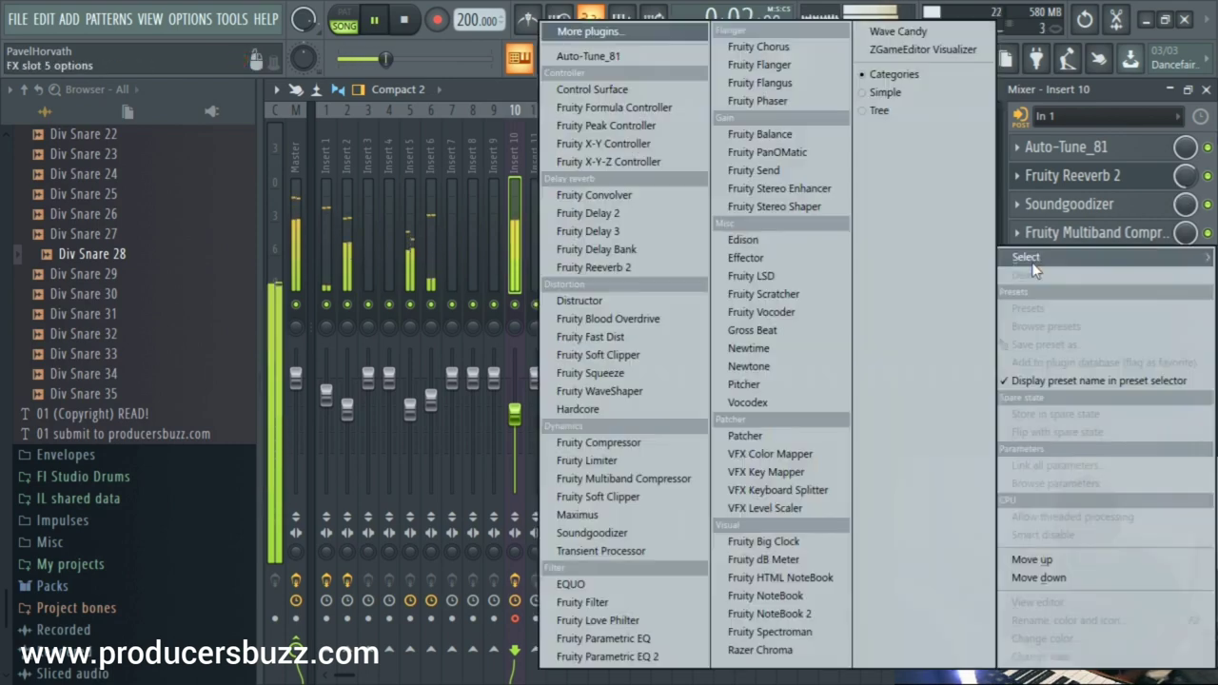
left_click(699, 271)
left_click(821, 226)
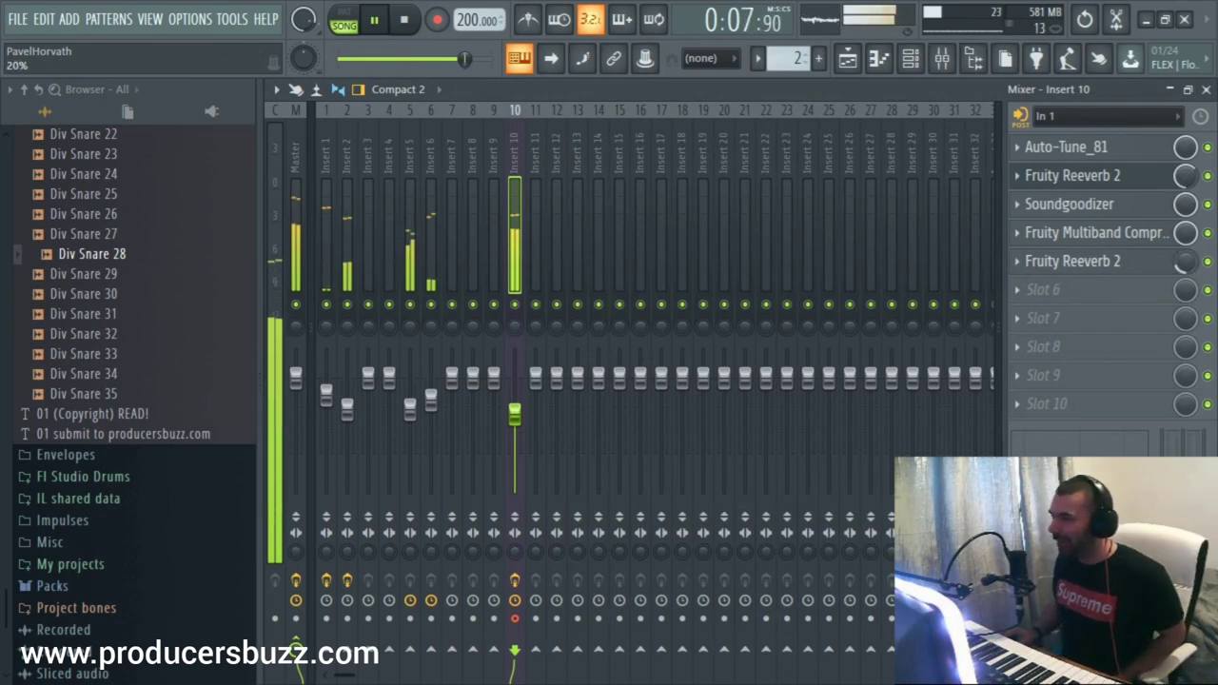
Stop playback, bypass the effects on Insert 10 and close the mixer
key("space")
left_click(1207, 261)
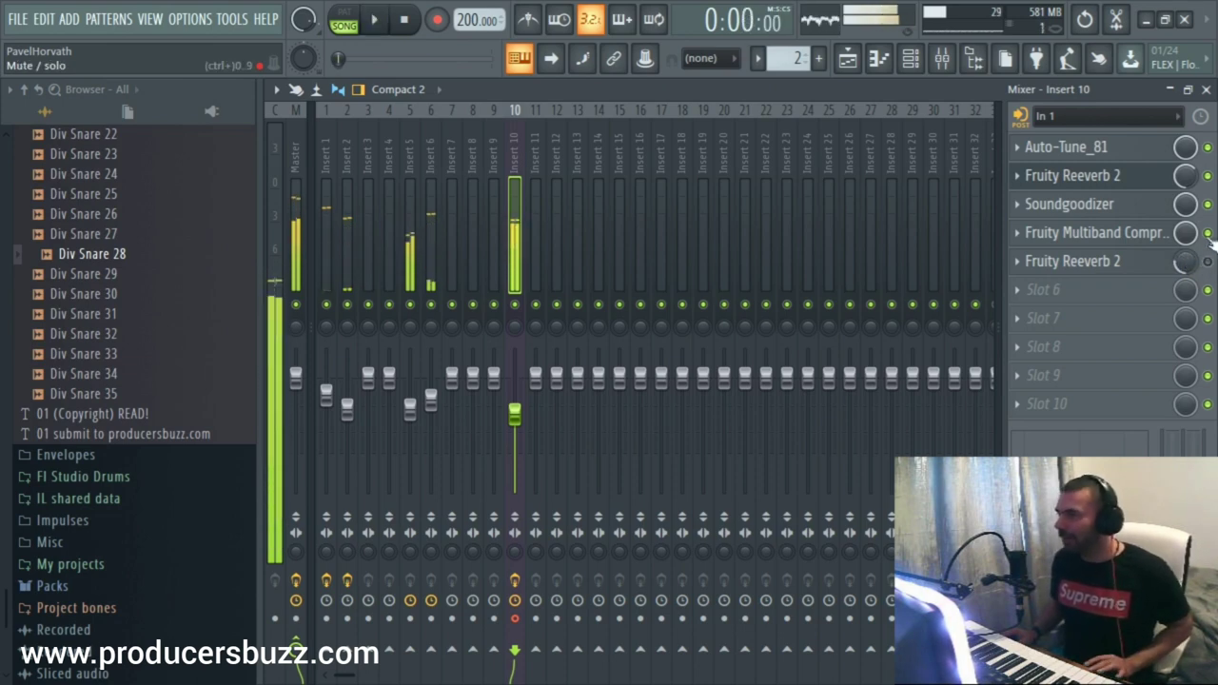
left_click(1208, 175)
left_click(1207, 148)
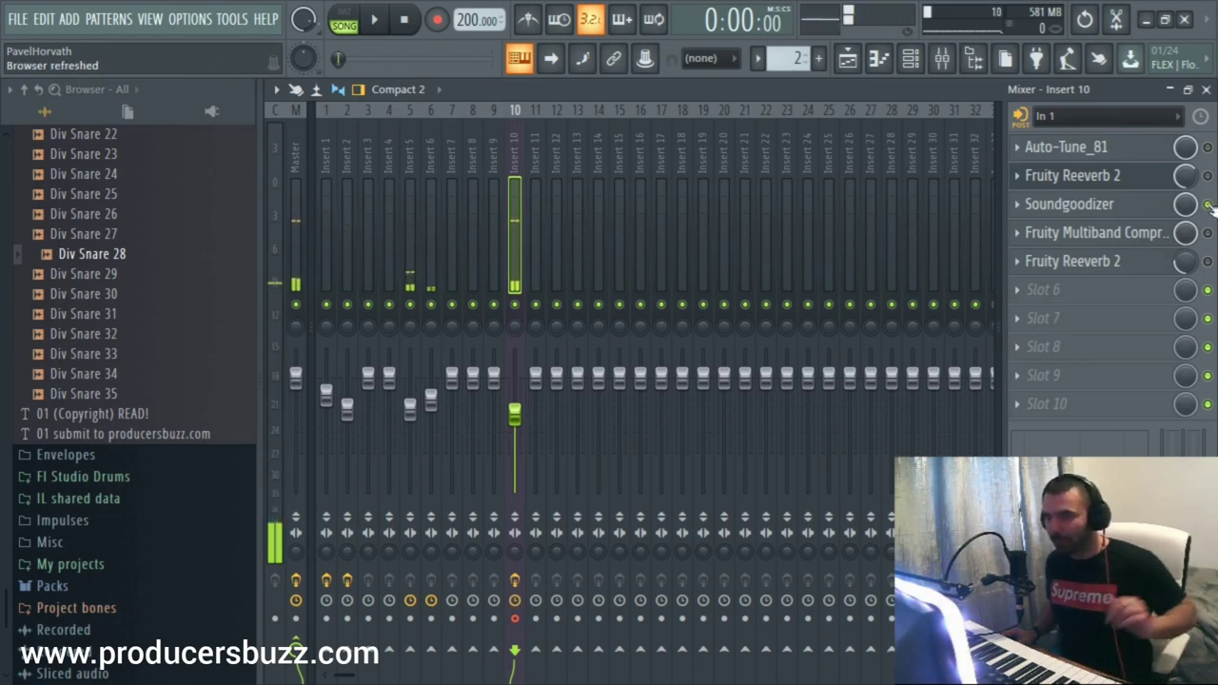
left_click(1206, 86)
Play the arrangement from the playlist and raise the snare level slightly with Insert 2's fader
left_click(848, 65)
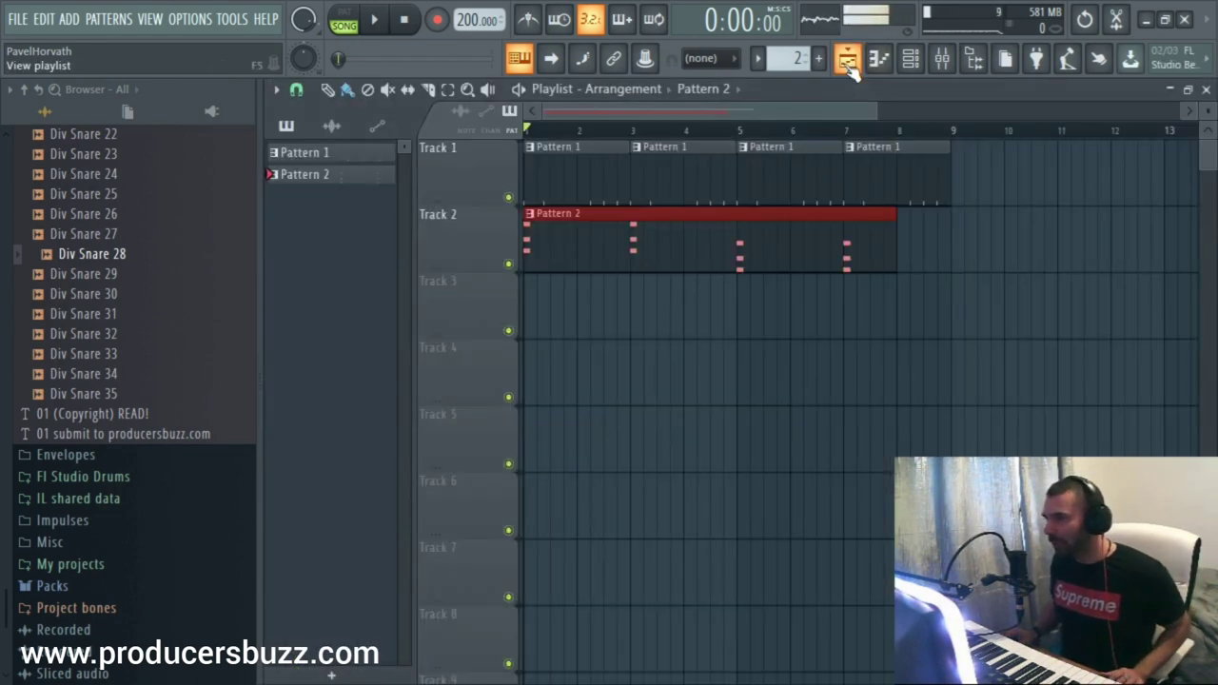
left_click_drag(861, 121, 814, 126)
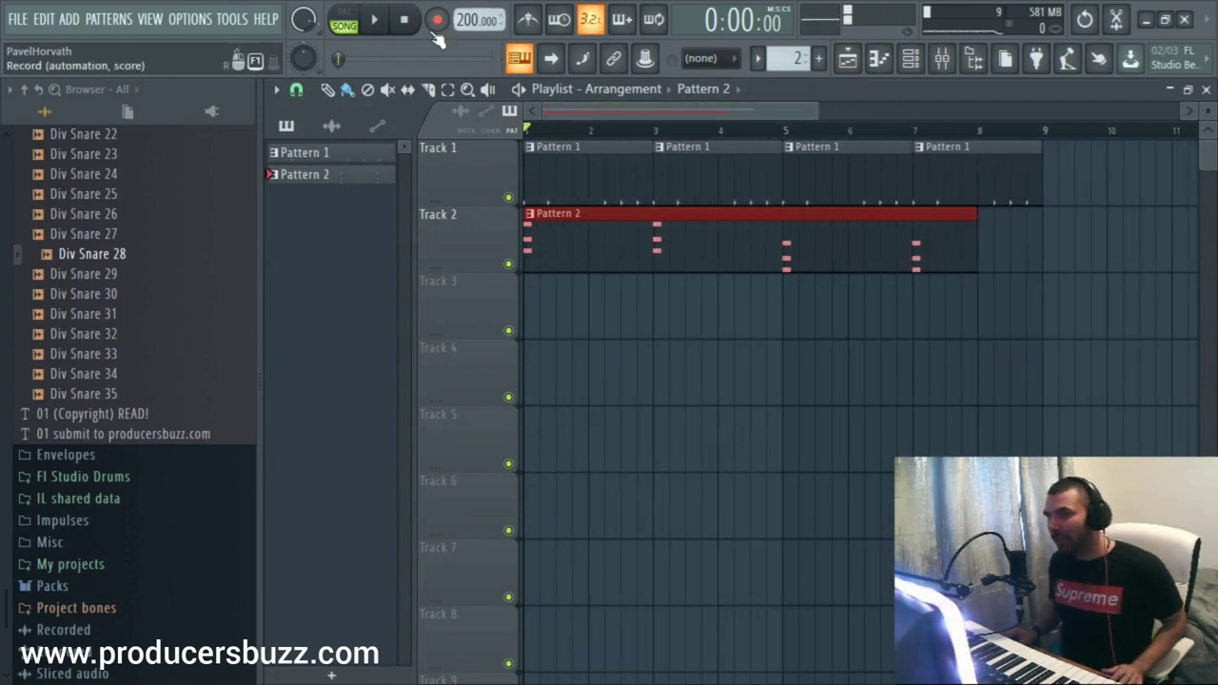
left_click(375, 20)
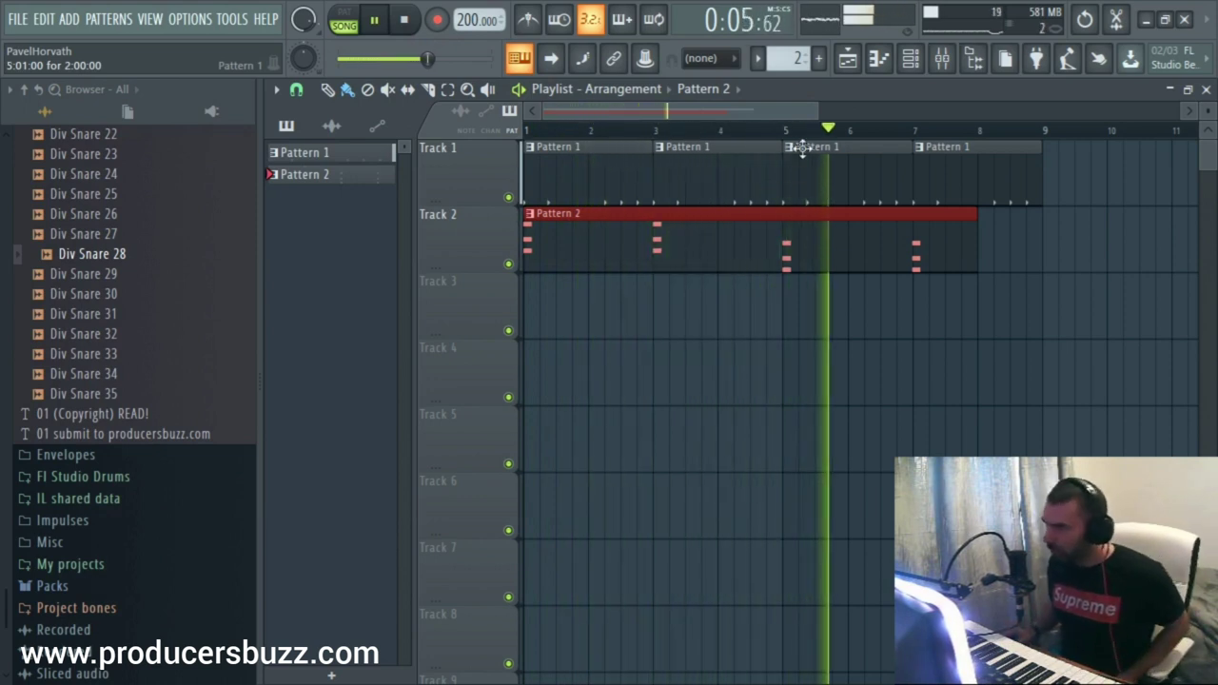
left_click(909, 58)
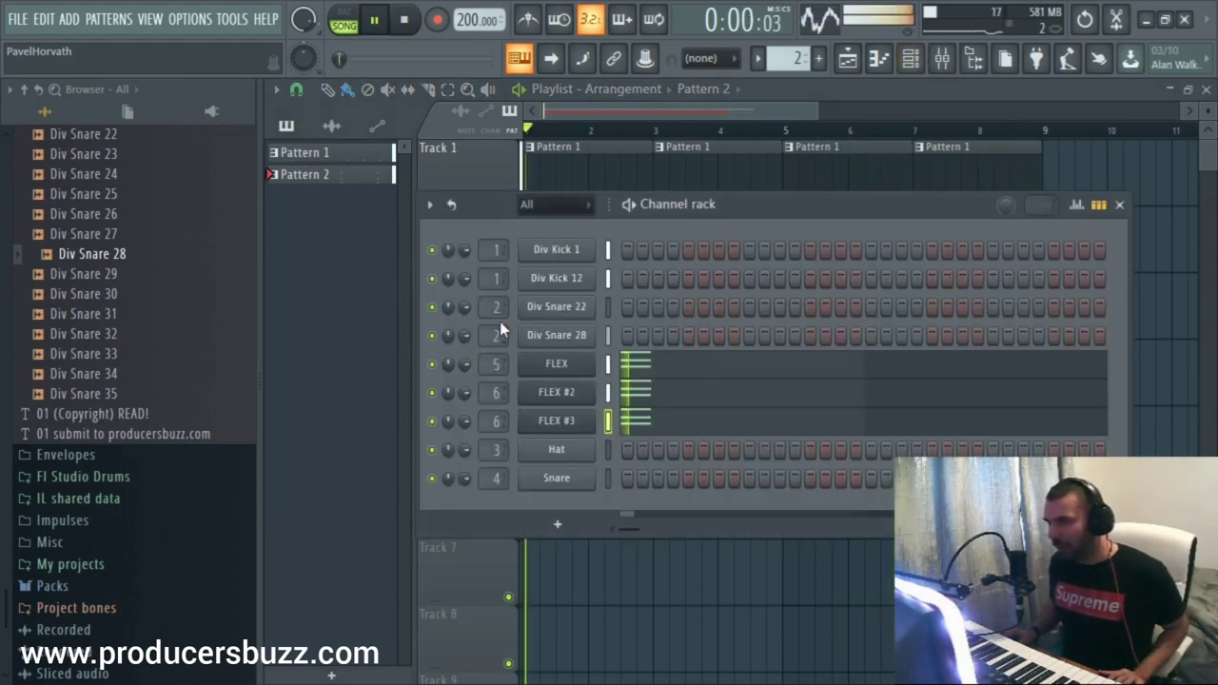
key("F9")
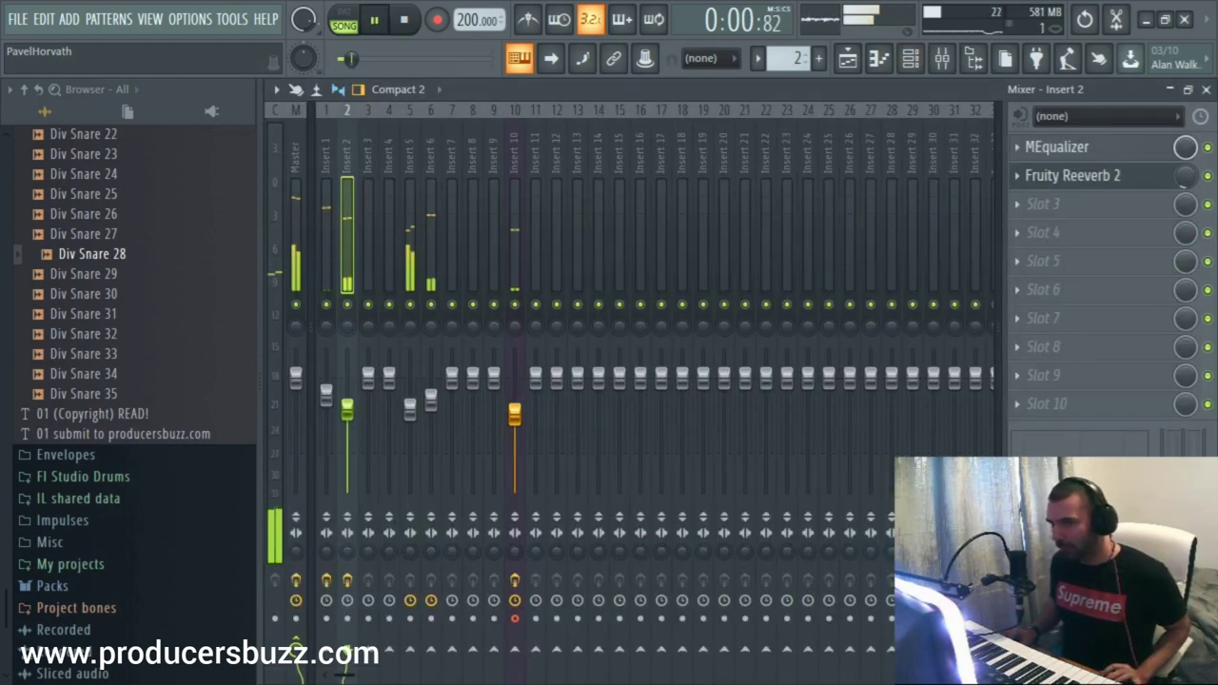
left_click_drag(346, 409, 346, 398)
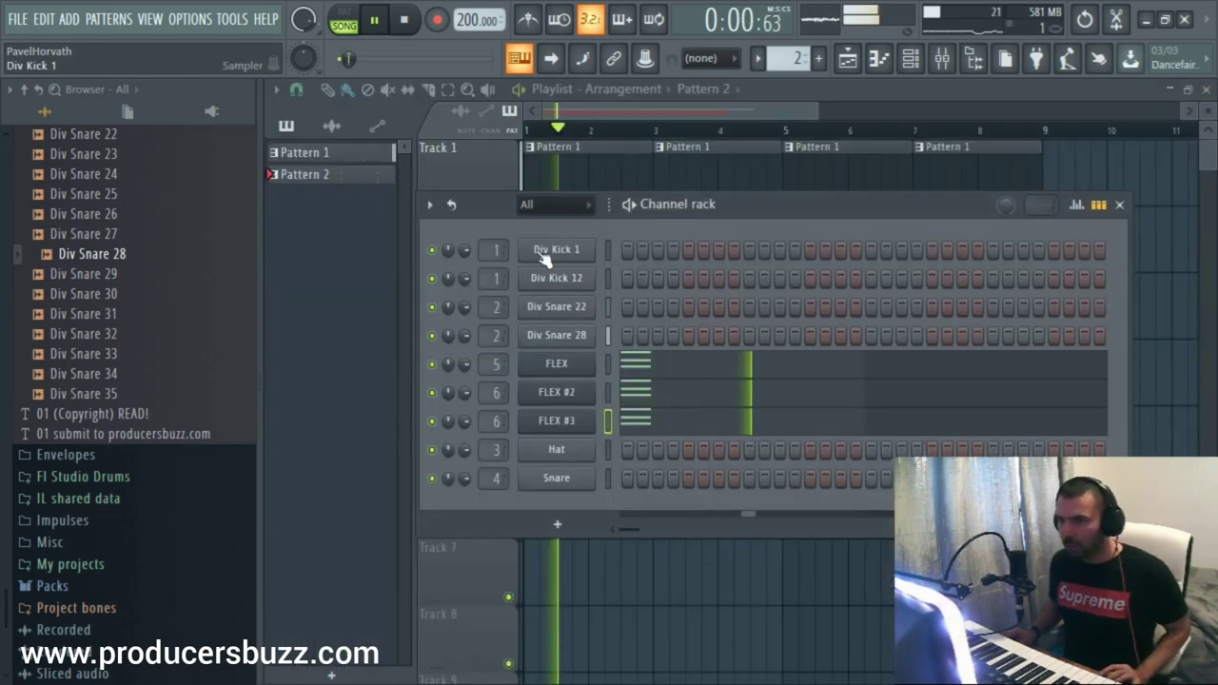
Stop playback and add Div Hat 1 from the drum kit's Hi Hats folder as a new channel
key("space")
scroll(185, 294, "up", 10)
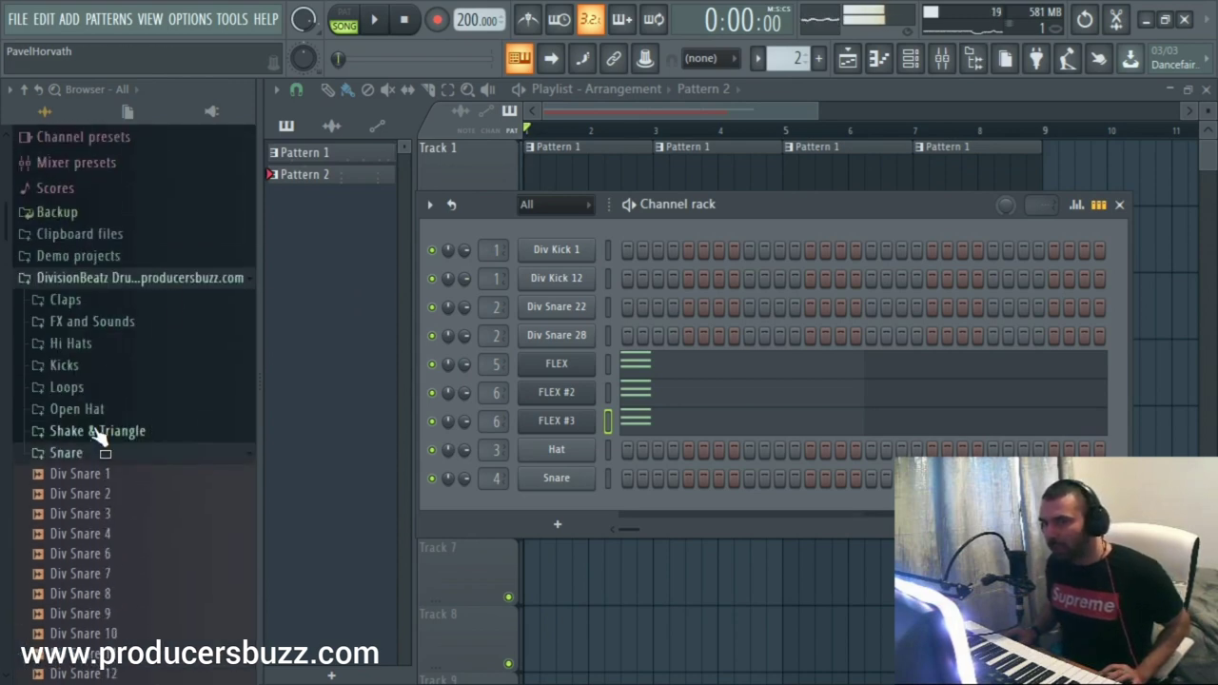
left_click(95, 451)
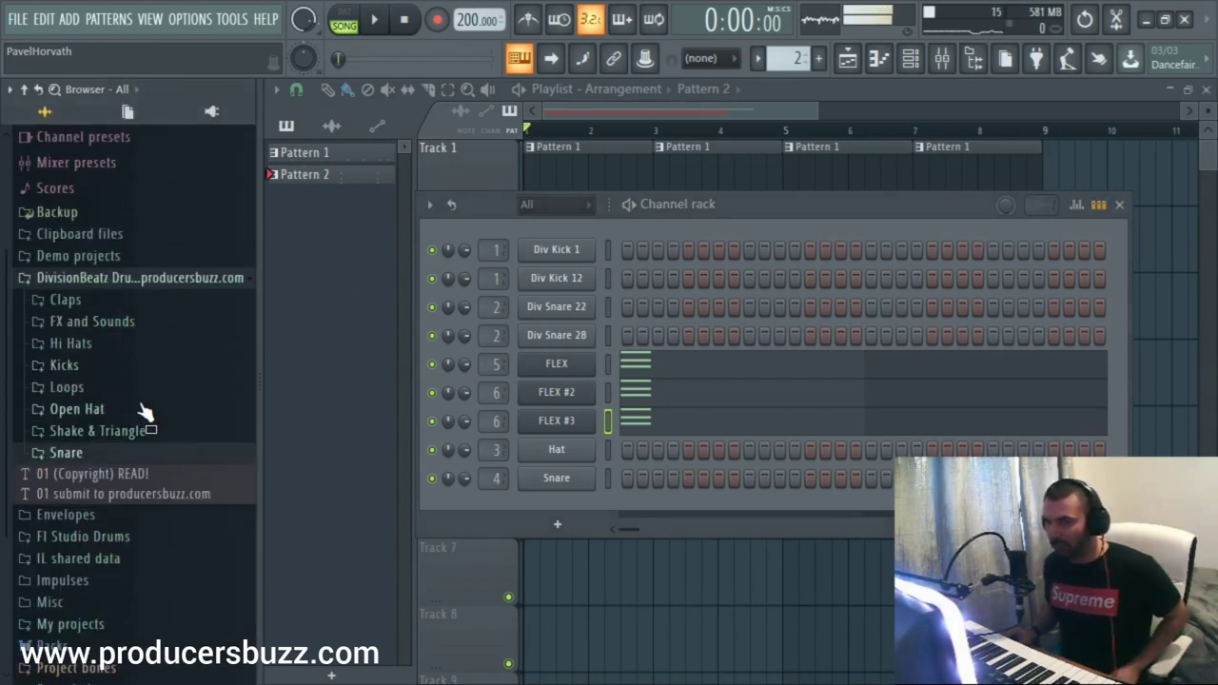
left_click(122, 344)
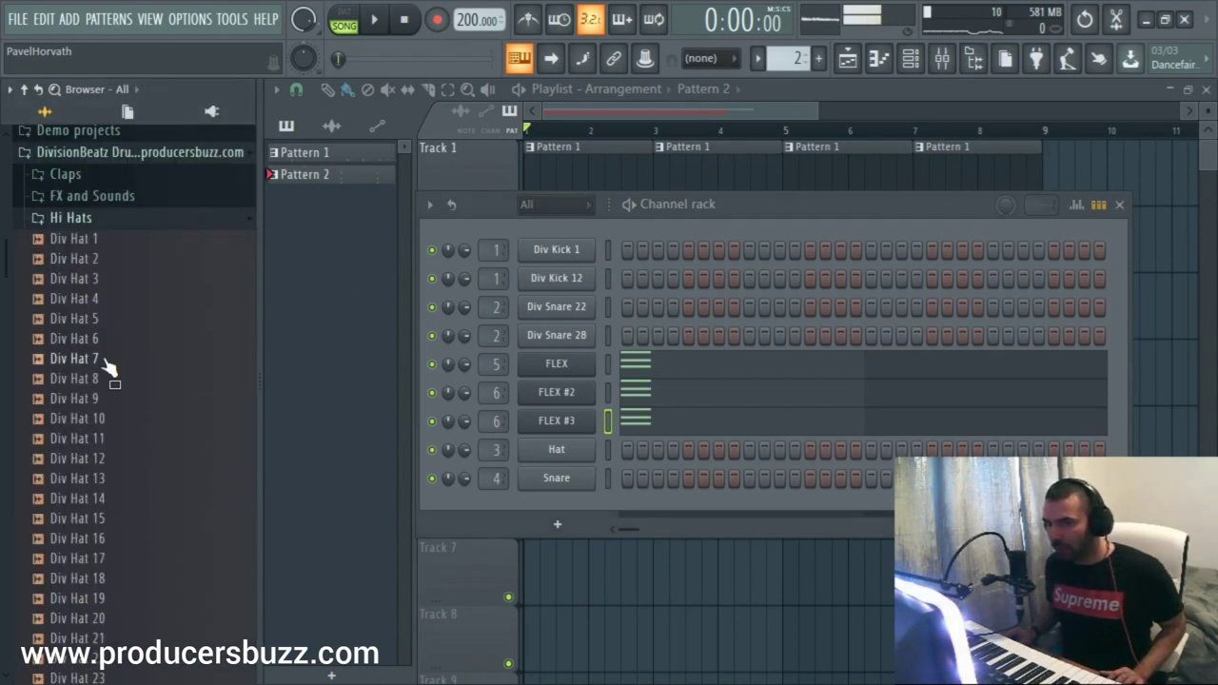
left_click_drag(94, 246, 561, 509)
Create Pattern 3 as a 32-step pattern and fill Div Hat 1 on every second step
left_click(818, 58)
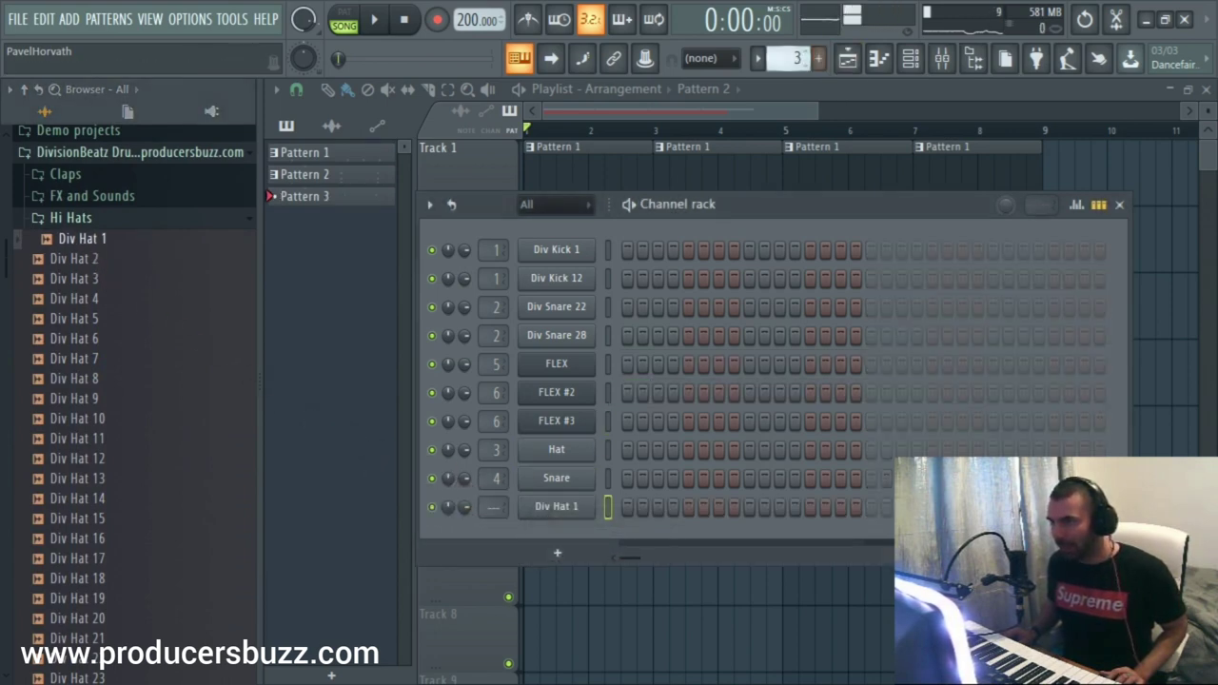
left_click(869, 509)
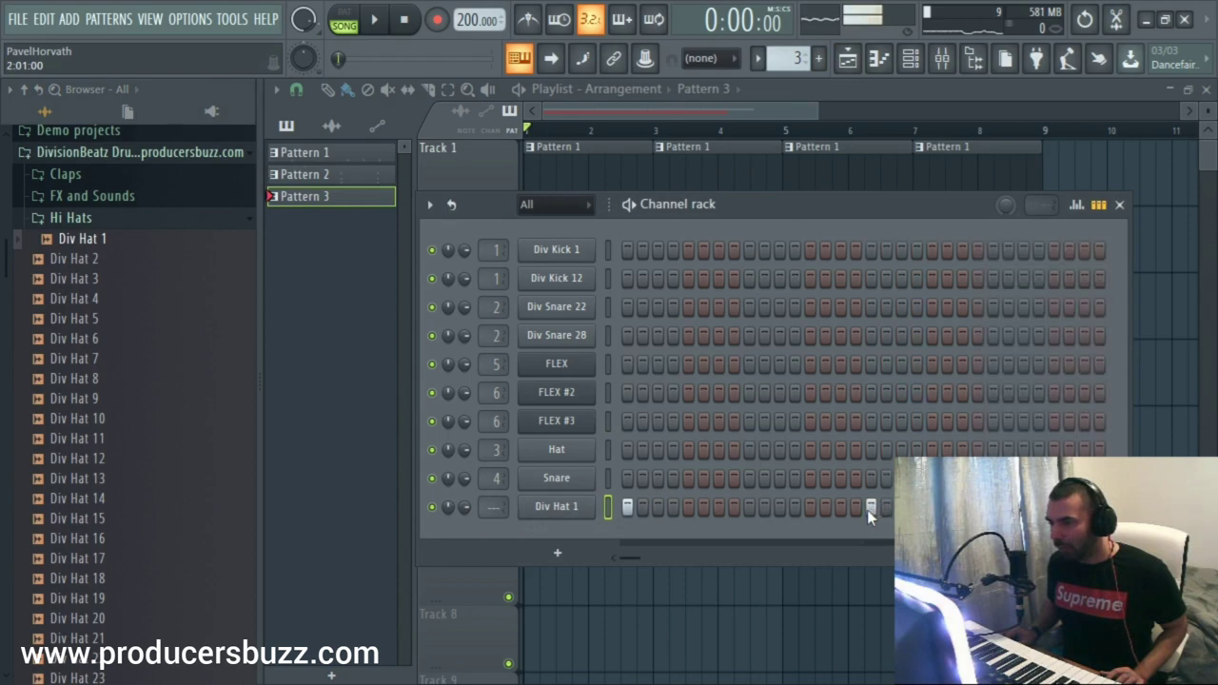
left_click_drag(882, 211, 673, 185)
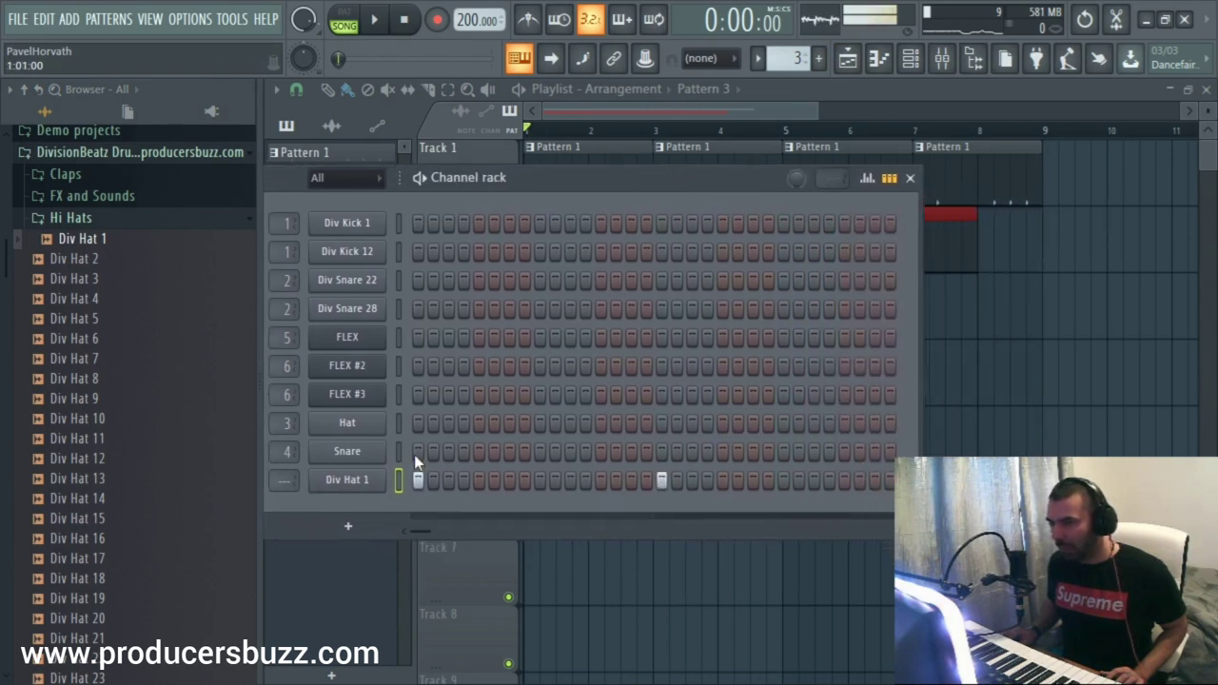
right_click(374, 490)
left_click(618, 470)
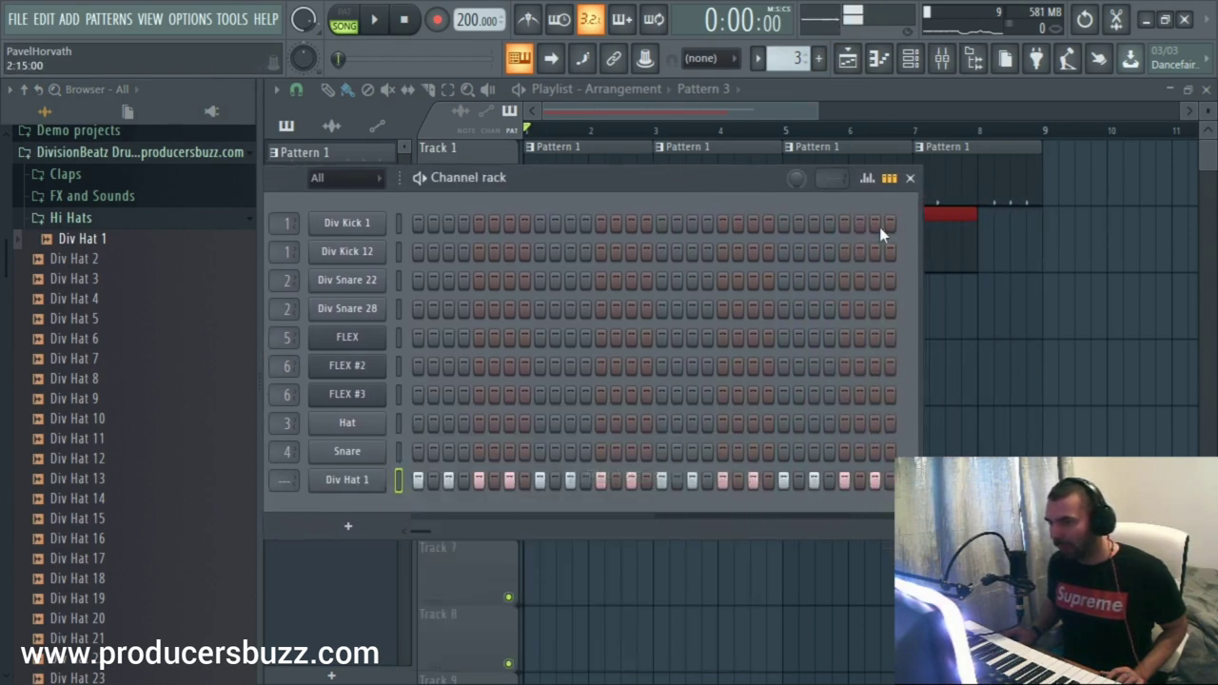
Place four Pattern 3 clips back to back on Track 3 of the playlist, starting at bars 1, 3, 5 and 7
key("F6")
left_click(571, 314)
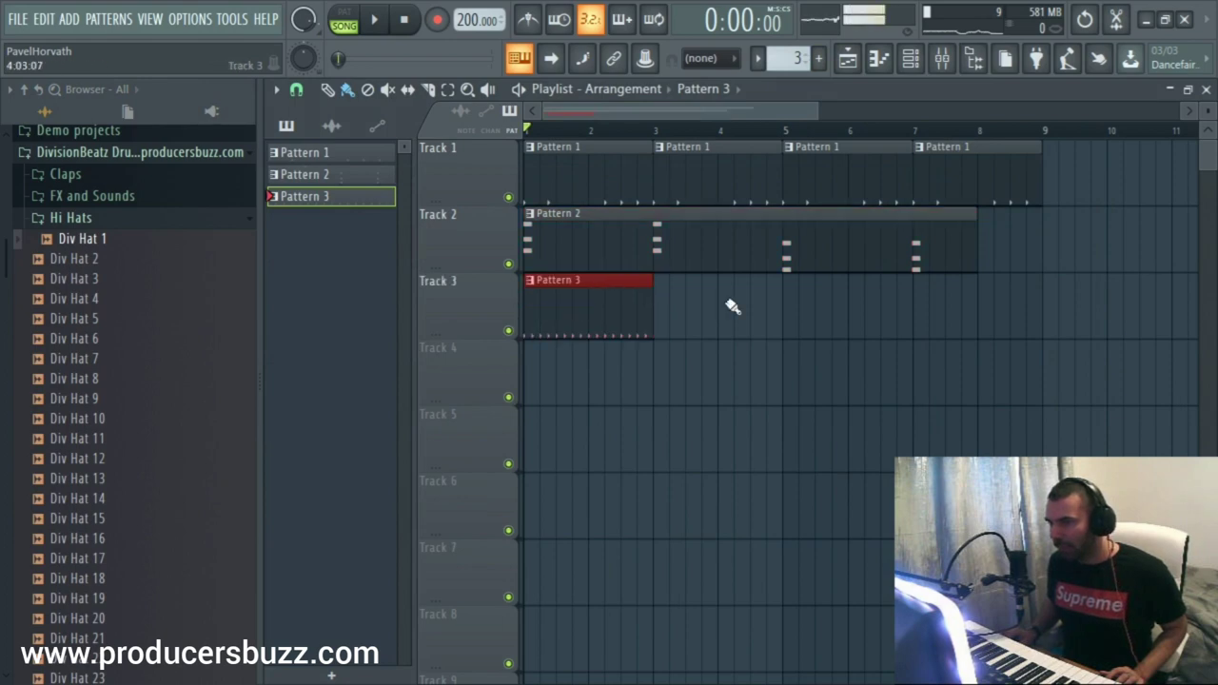
left_click(657, 306)
left_click(786, 305)
left_click(915, 303)
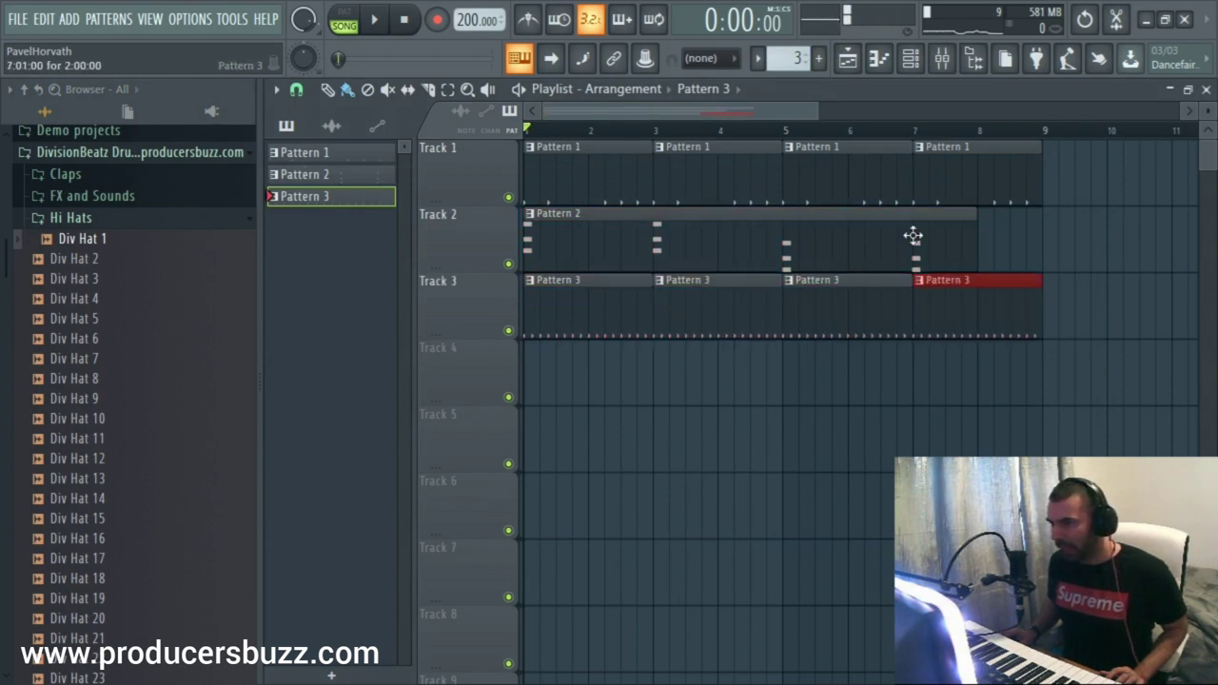
Open Div Hat 1's notes in the piano roll, switch to pattern playback mode and play the hats briefly
left_click(910, 58)
right_click(392, 481)
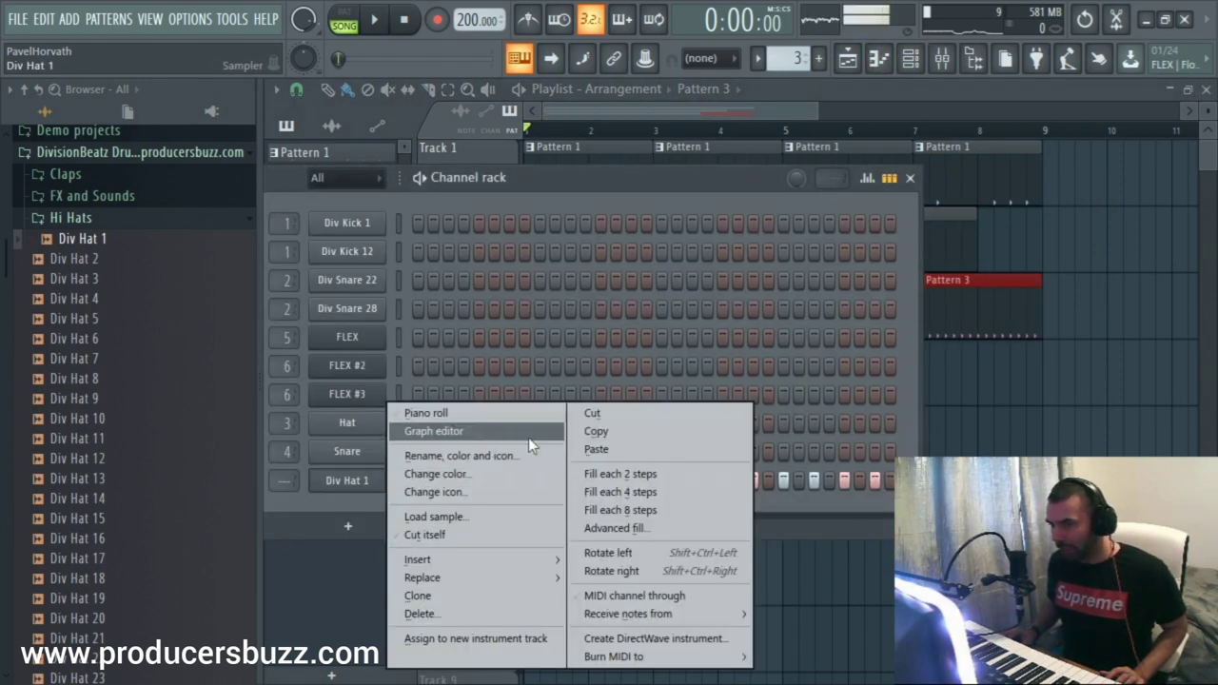
left_click(488, 413)
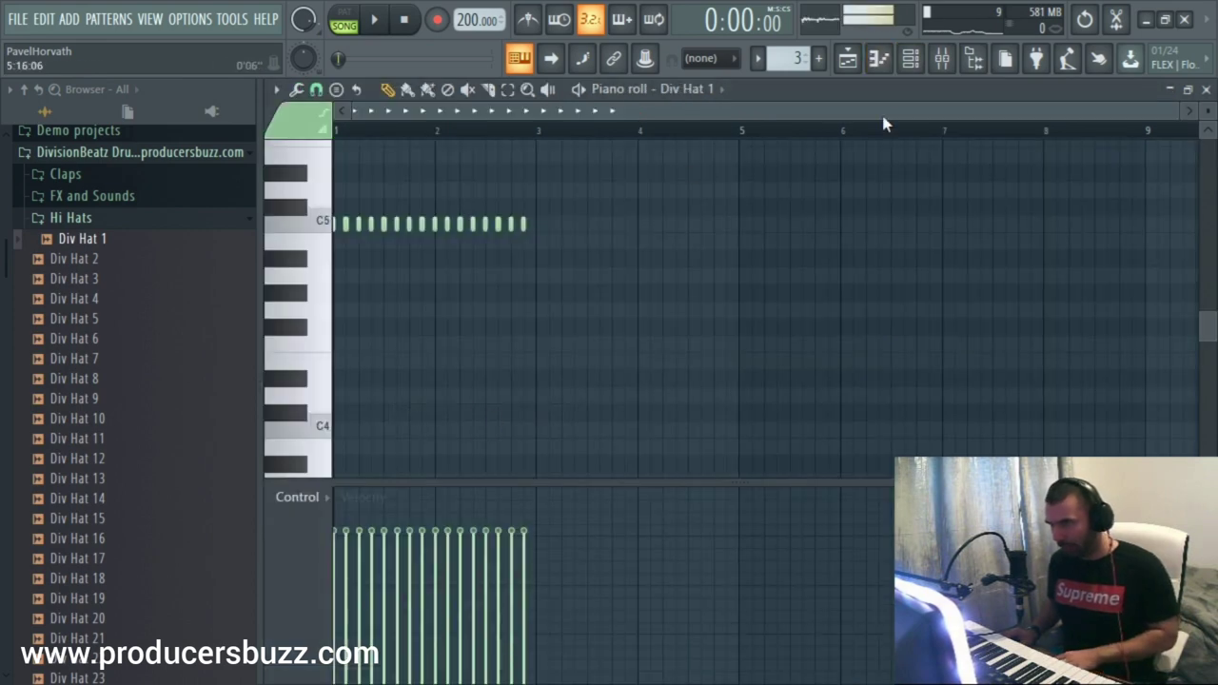
left_click(1204, 89)
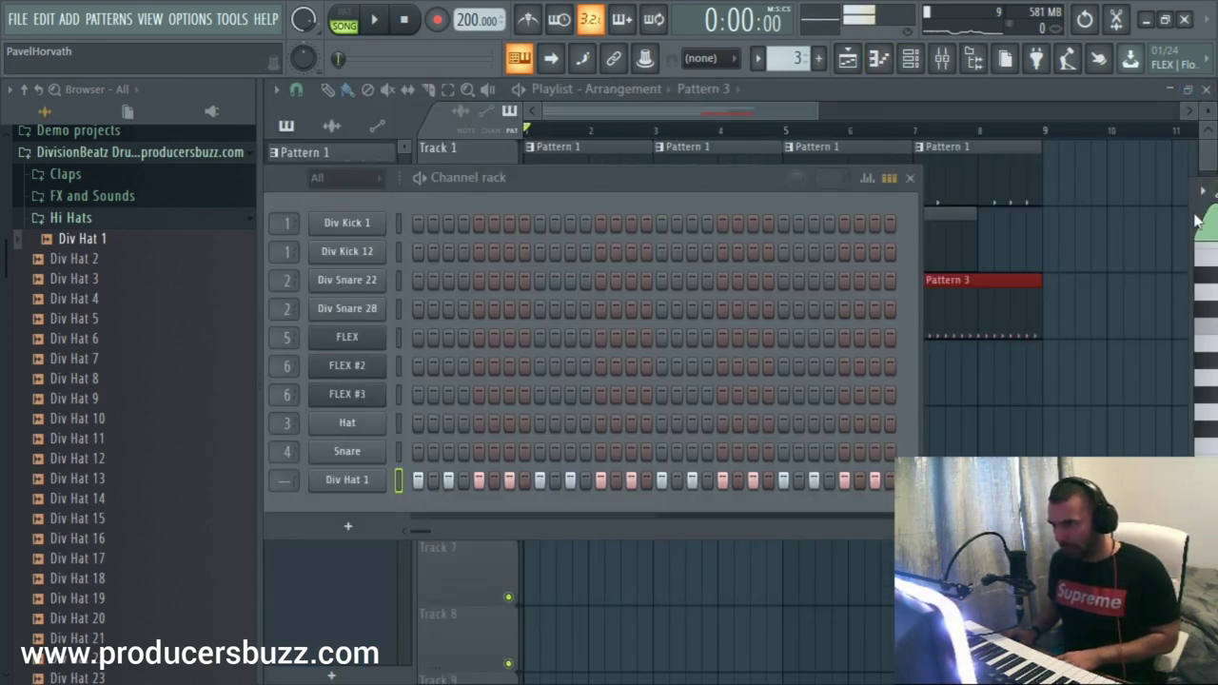
key("F7")
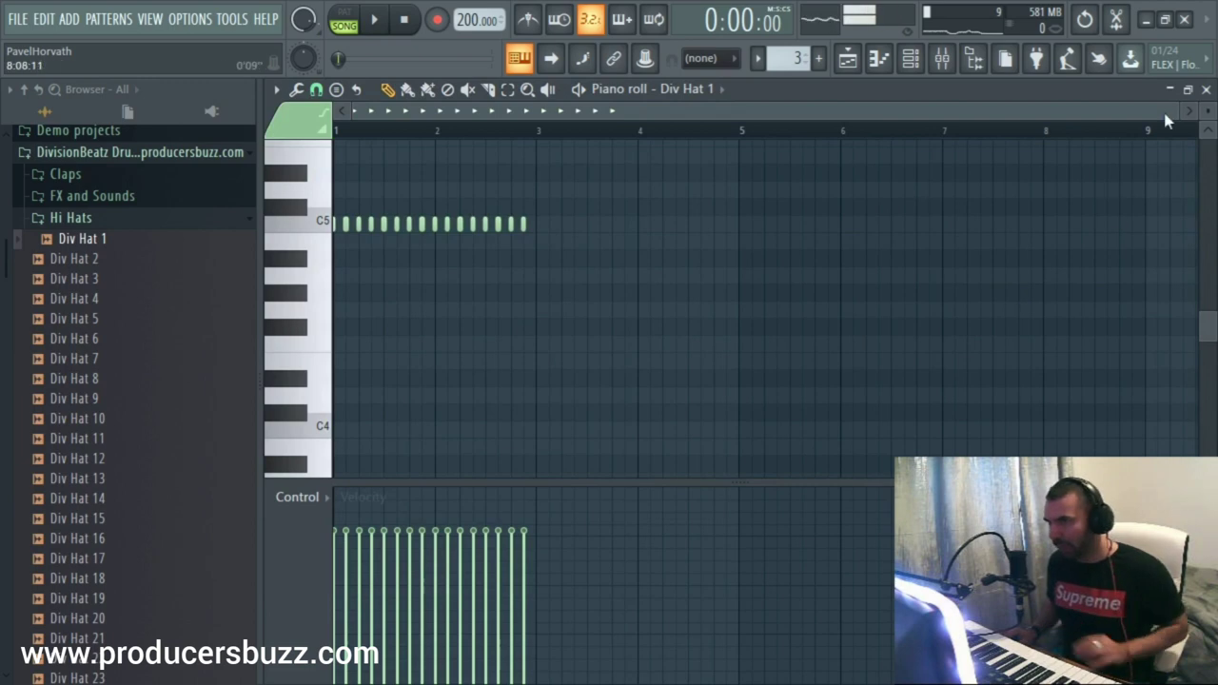
left_click_drag(1176, 111, 831, 114)
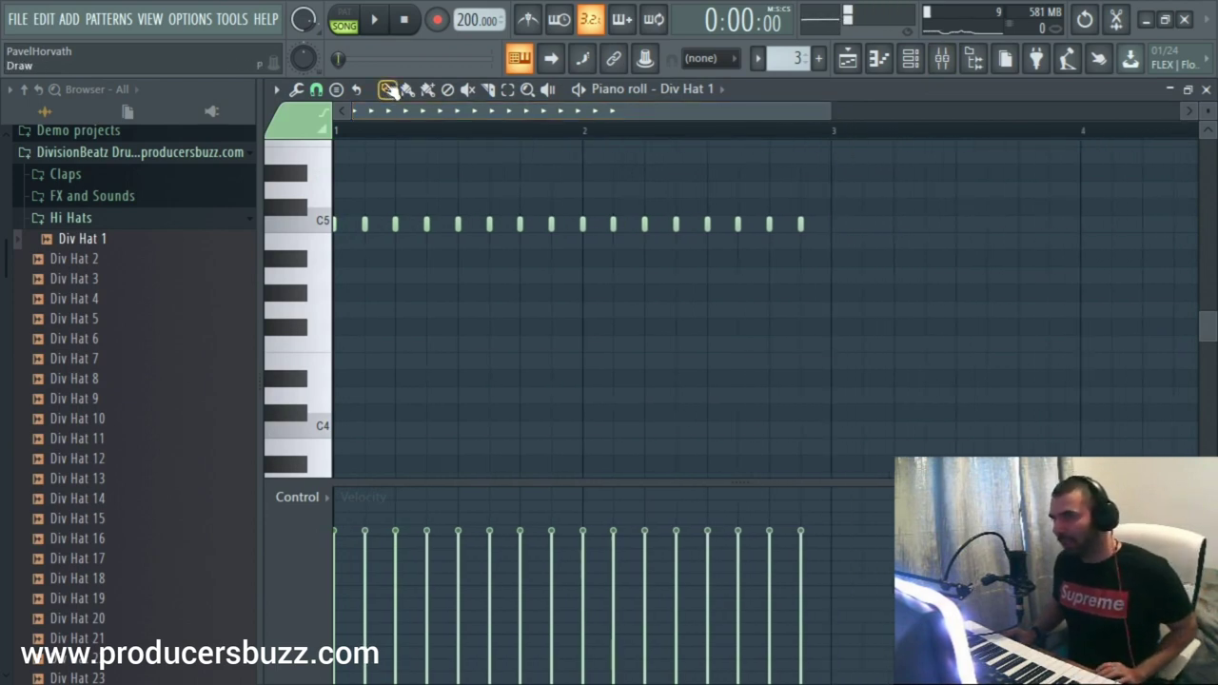
left_click(358, 25)
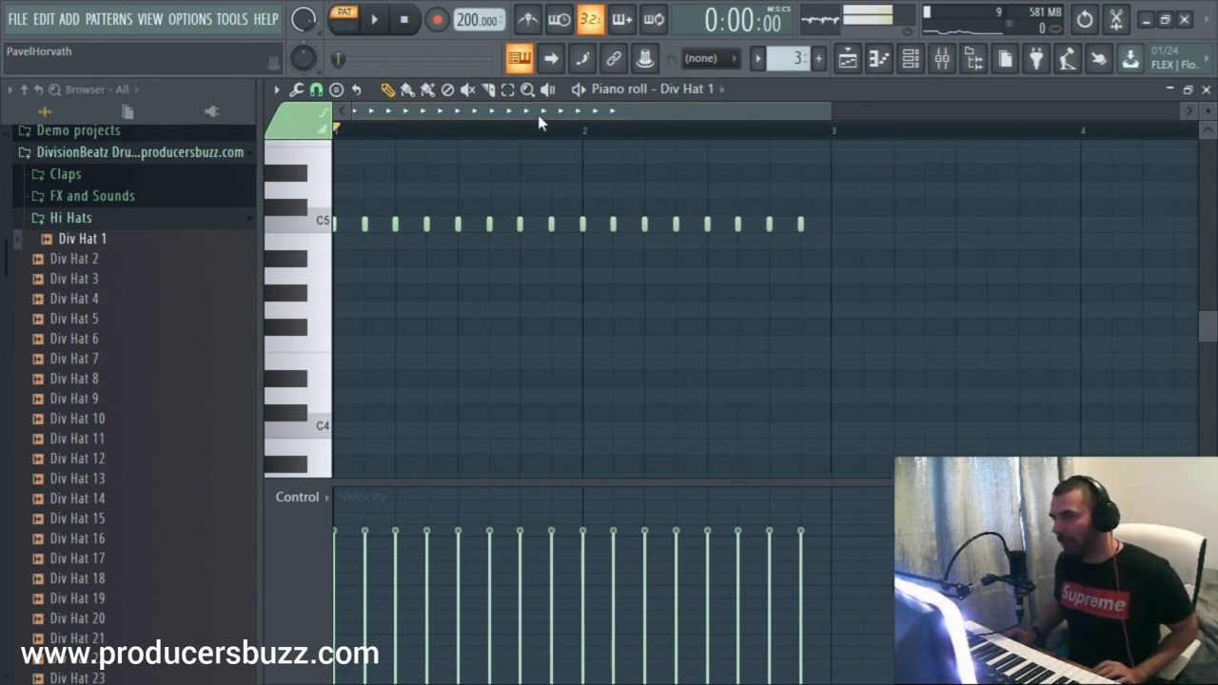
key("space")
left_click_drag(829, 112, 897, 115)
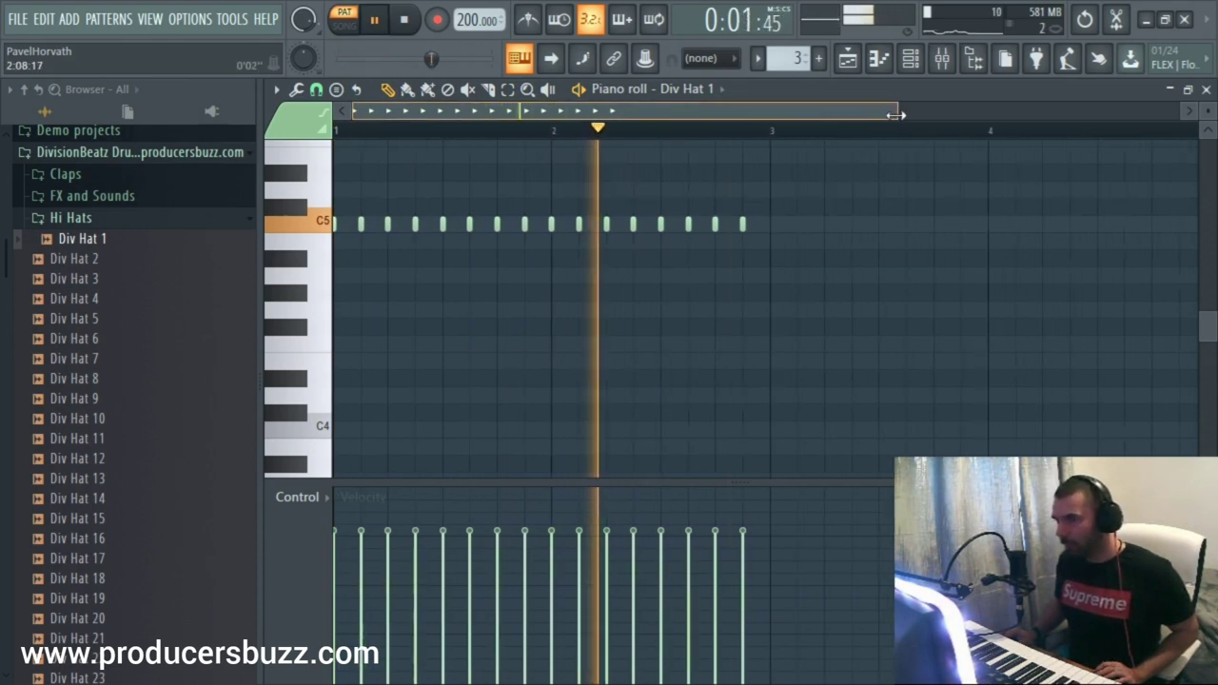
key("space")
Copy all the Div Hat 1 notes from bars 1–2 into bars 3–4 and deselect them
key("ctrl+a")
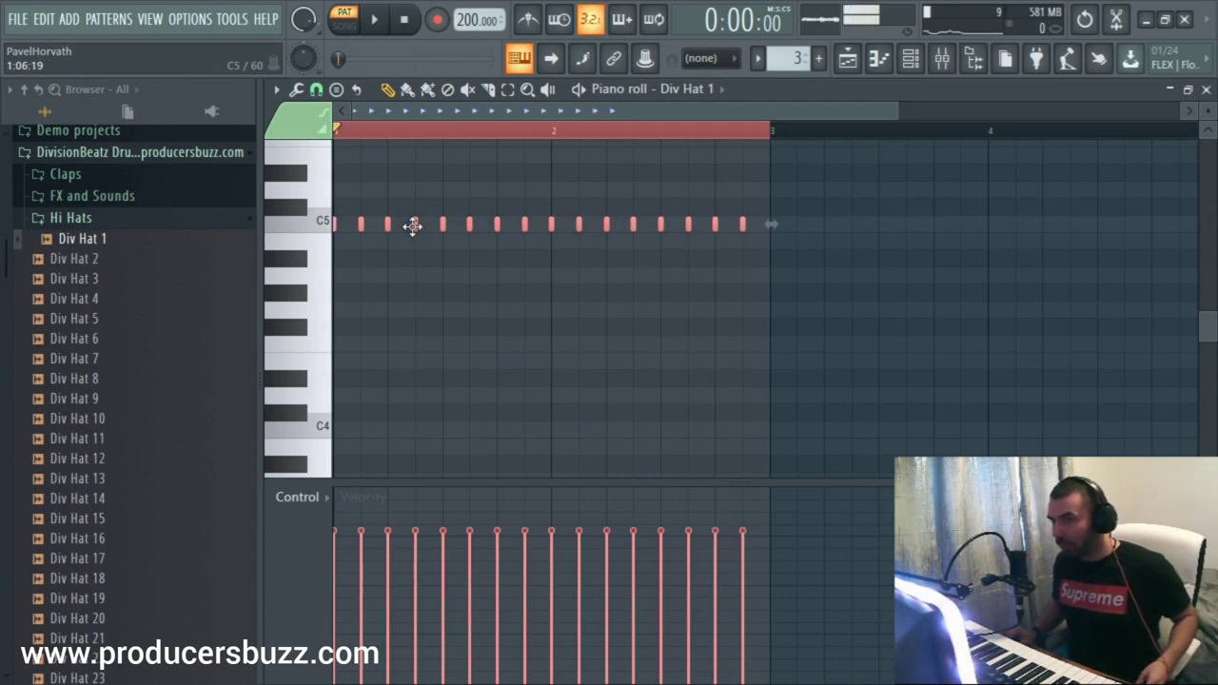
left_click_drag(412, 225, 846, 235)
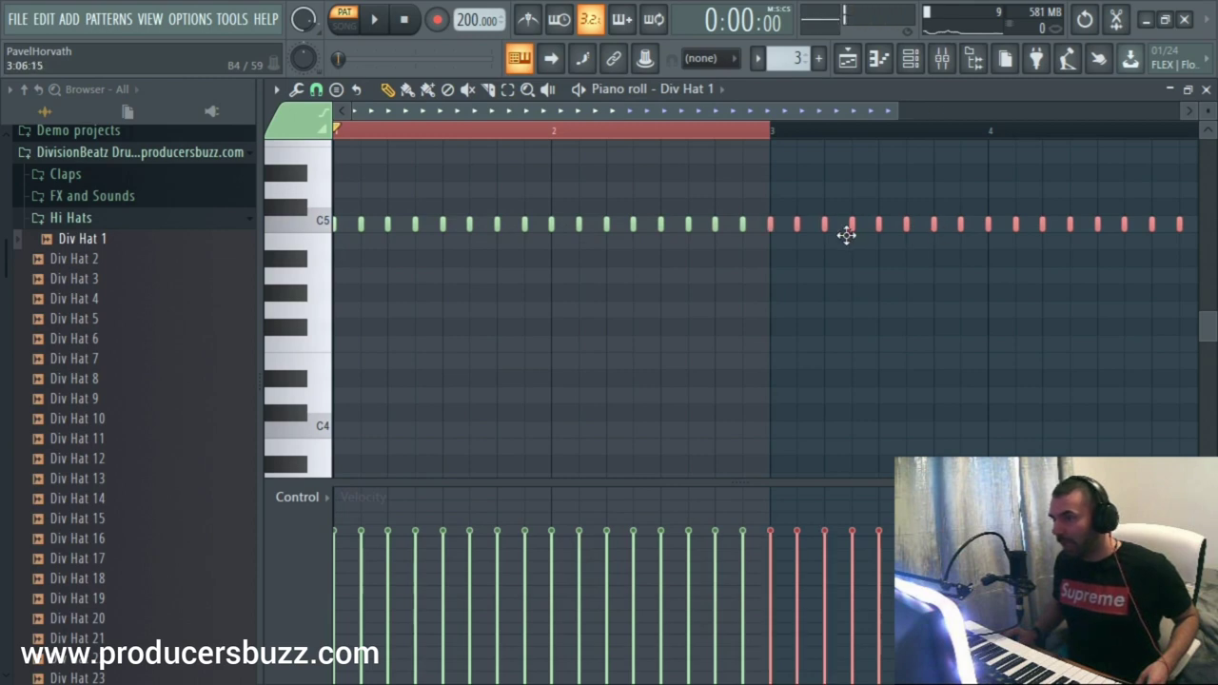
key("ctrl+d")
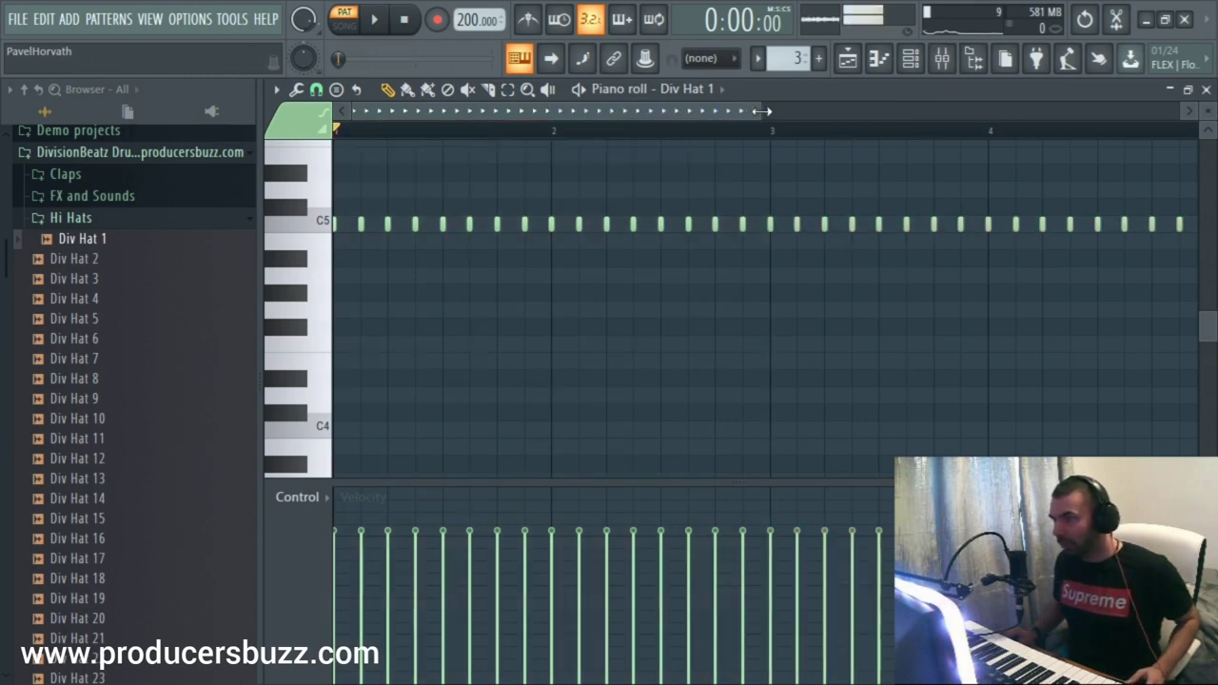
Delete the extra Pattern 3 clips on Track 3 and place one at bar 5, leaving two four-bar clips
key("F7")
key("F6")
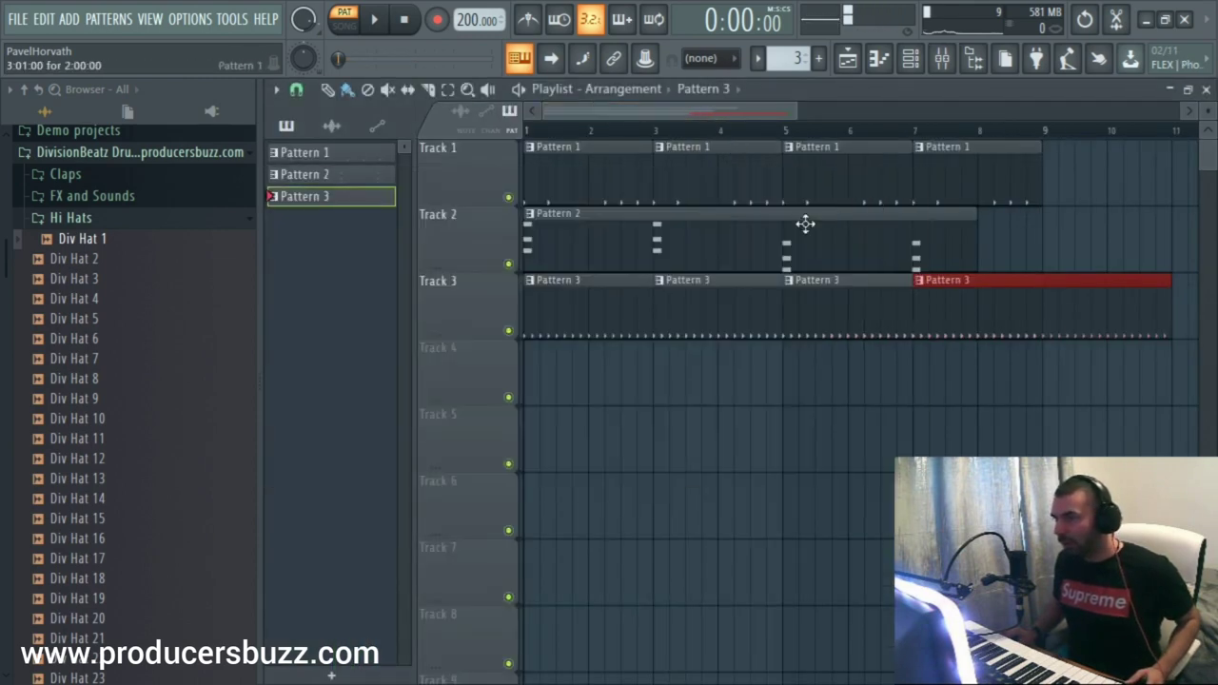
right_click(818, 314)
right_click(946, 320)
right_click(679, 318)
left_click(787, 297)
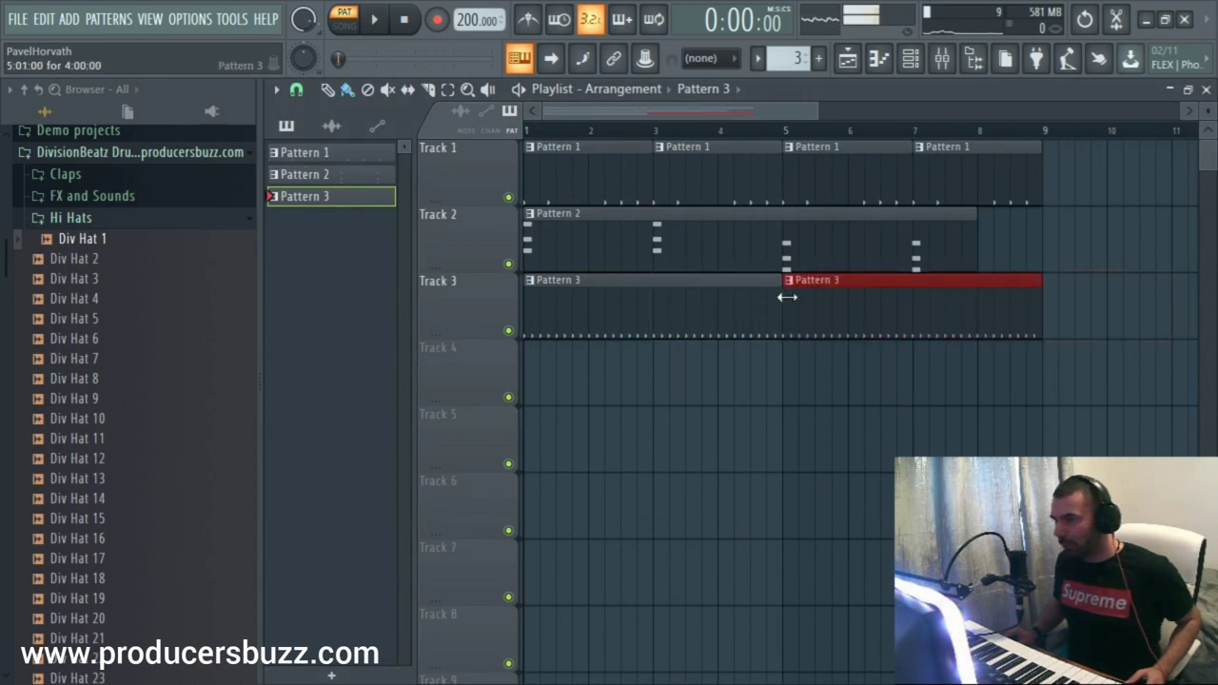
Reopen Div Hat 1 in the piano roll and play the extended four-bar hat pattern
left_click(912, 61)
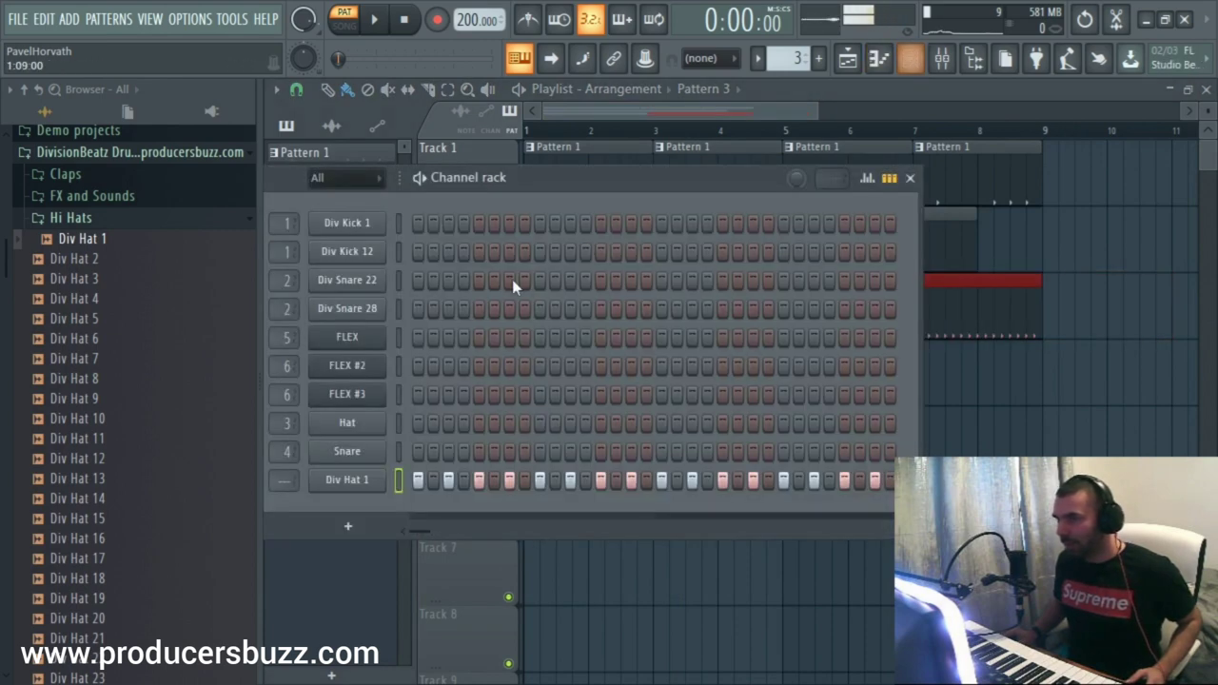
right_click(380, 482)
left_click(445, 415)
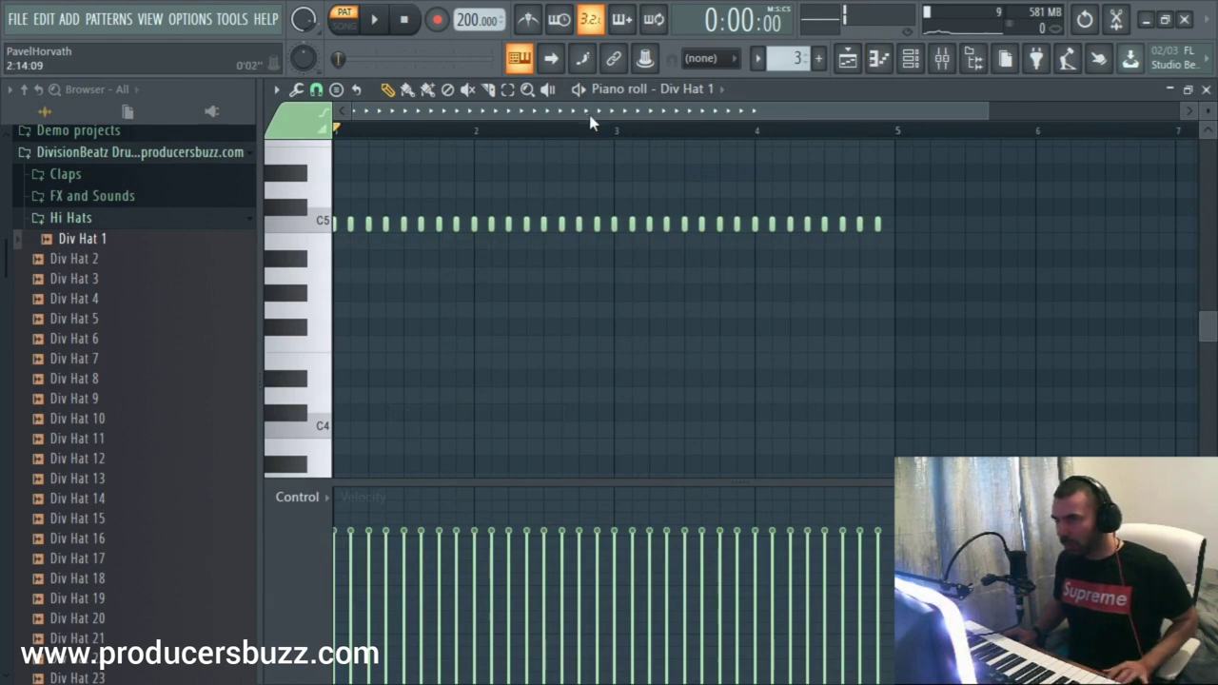
left_click(377, 21)
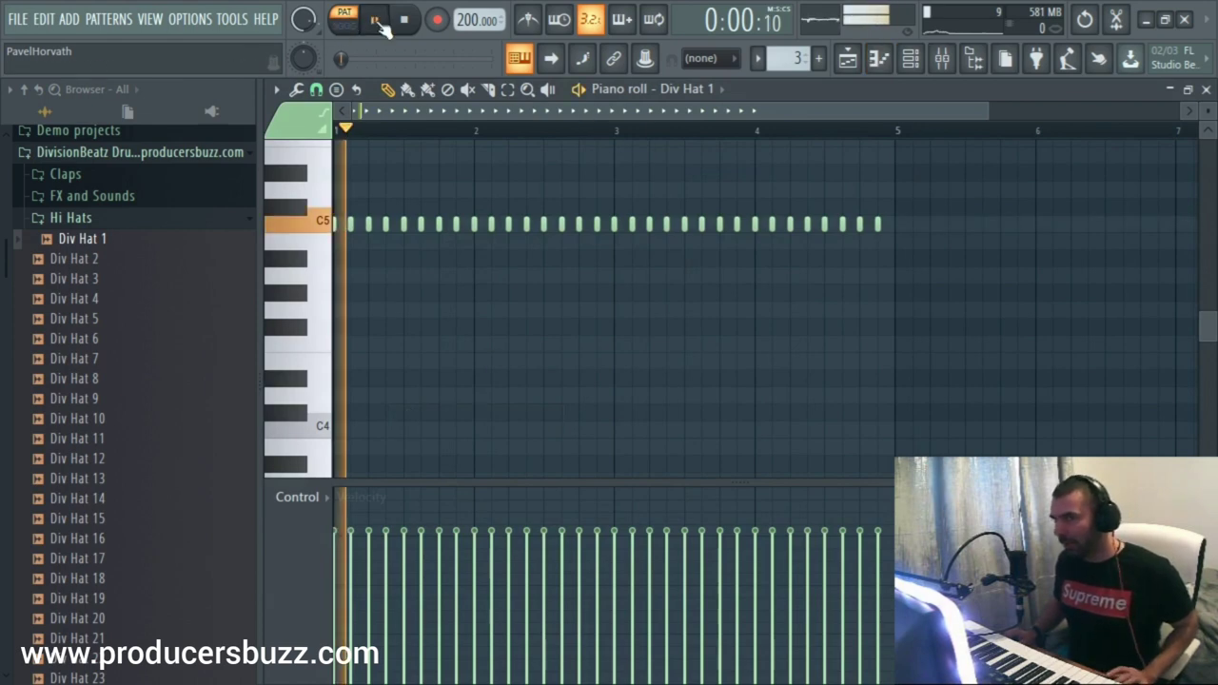
key("space")
key("space")
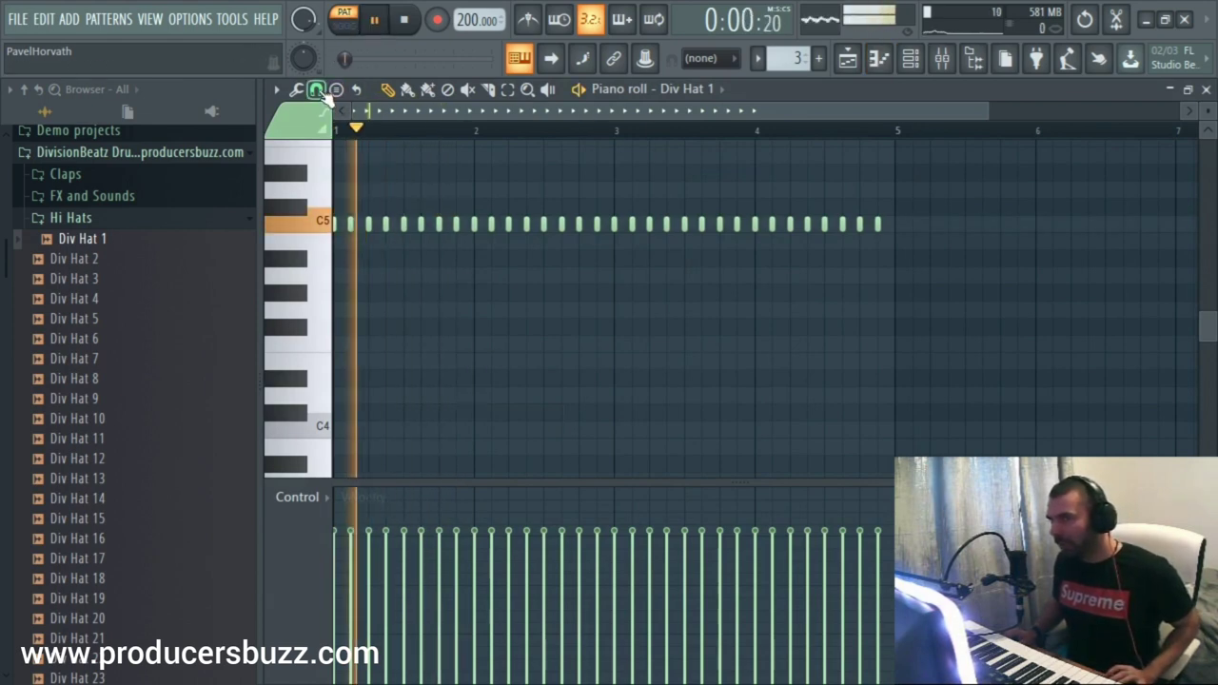
Open the Quantize tool for the Div Hat 1 notes and move its window away from the first two bars
left_click(317, 90)
left_click(296, 90)
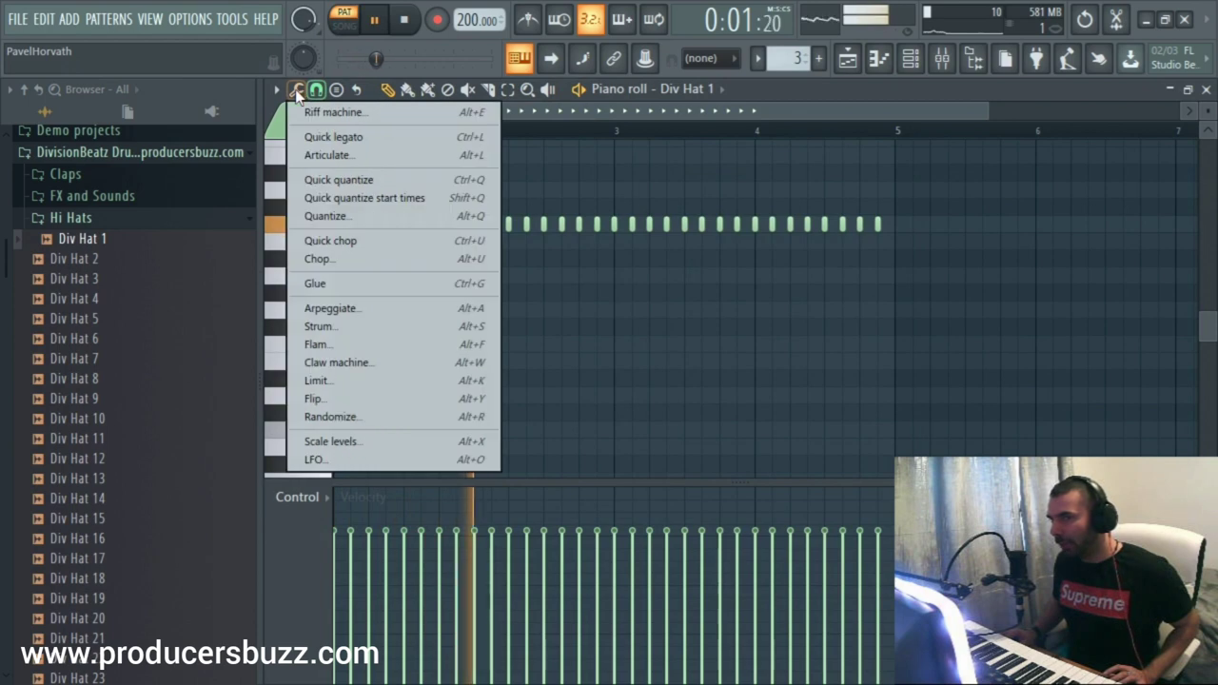
left_click(358, 219)
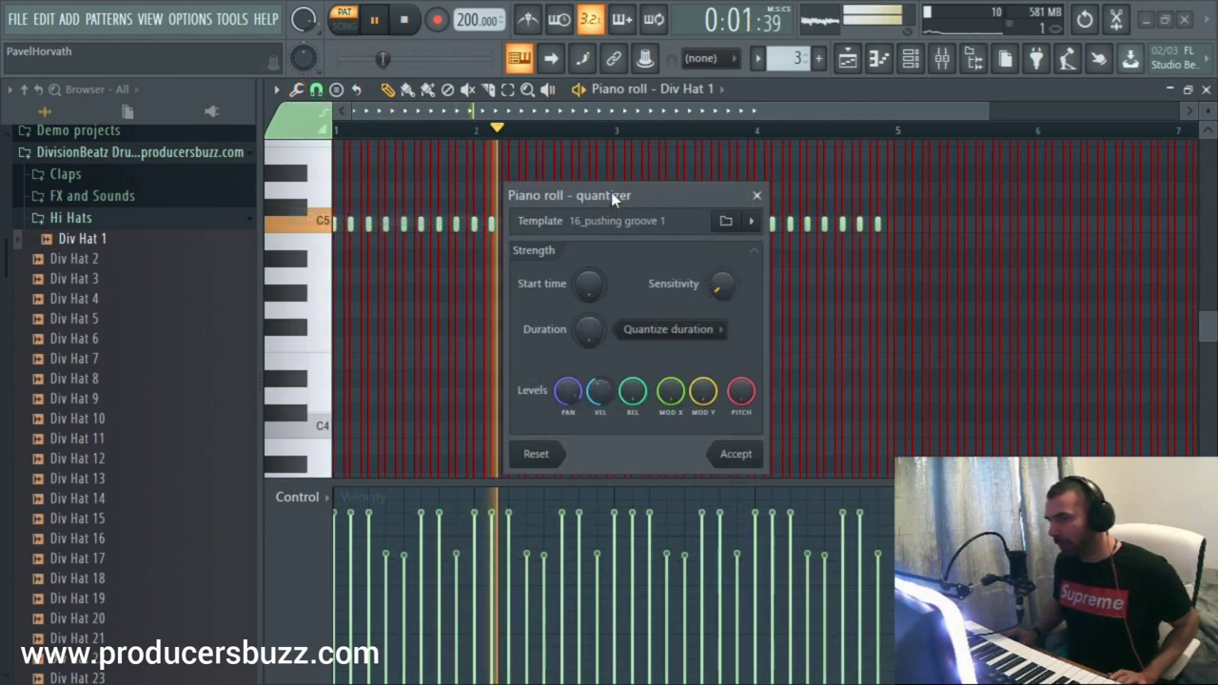
left_click_drag(615, 199, 740, 159)
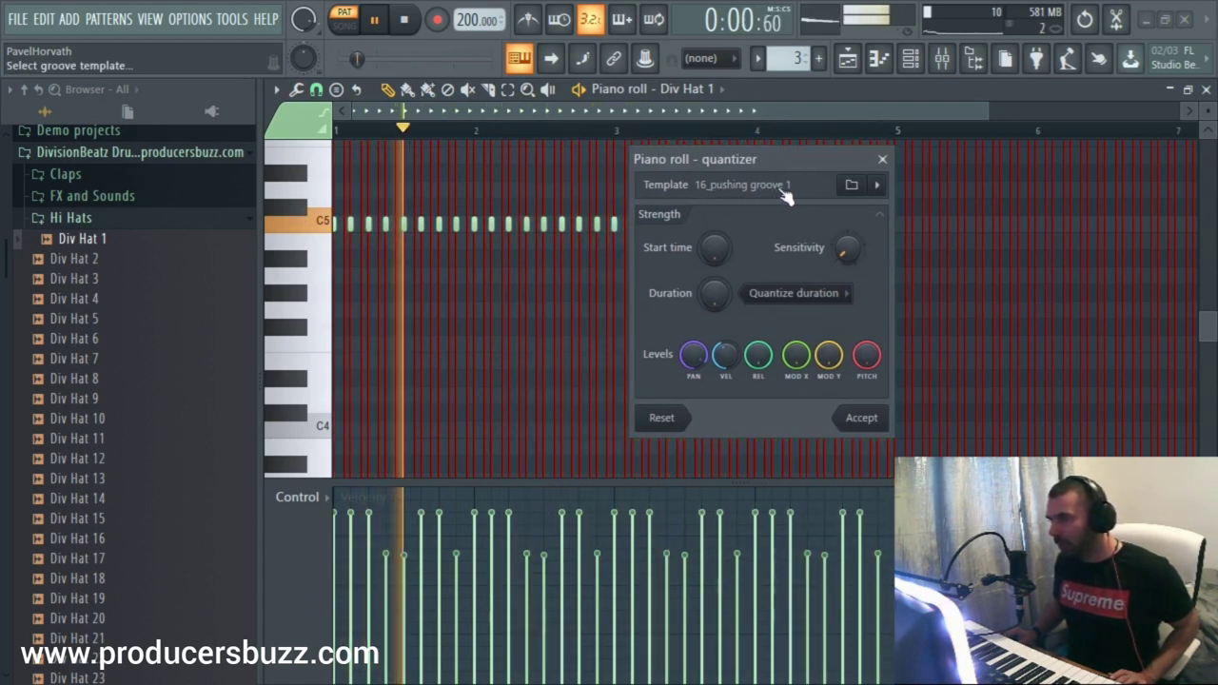
Accept the quantizer settings with the 16_pushing groove 1 template for the Div Hat 1 notes and stop playback
left_click_drag(765, 166, 825, 164)
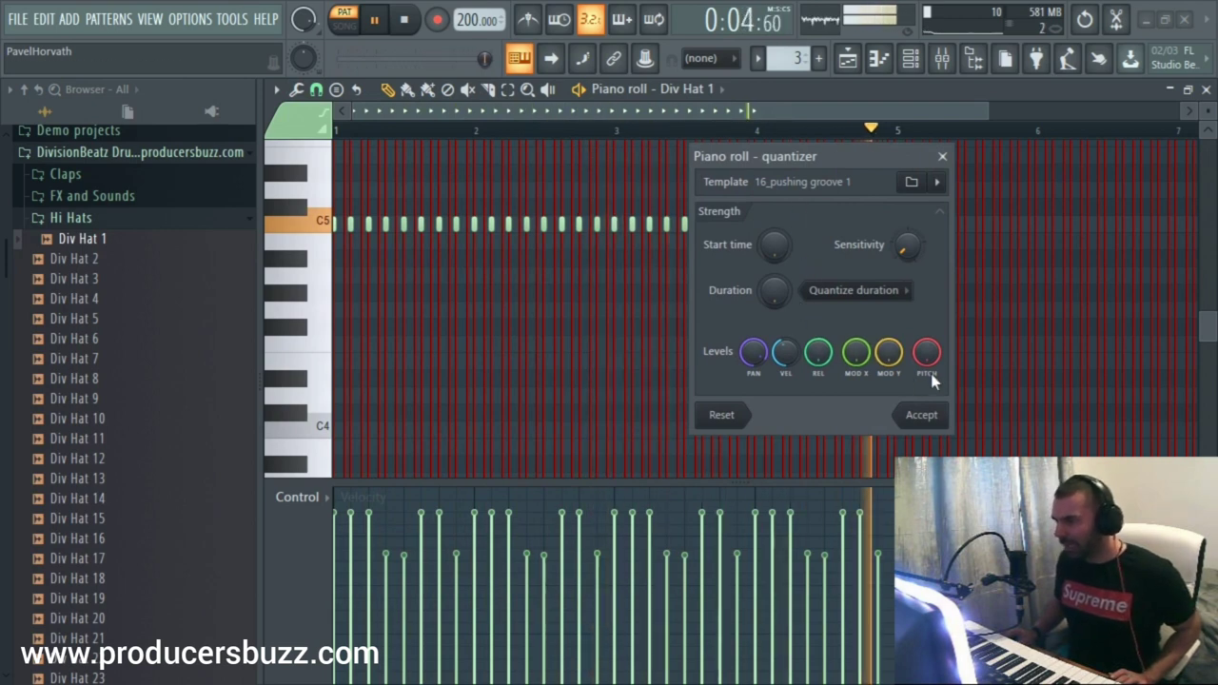
left_click(931, 415)
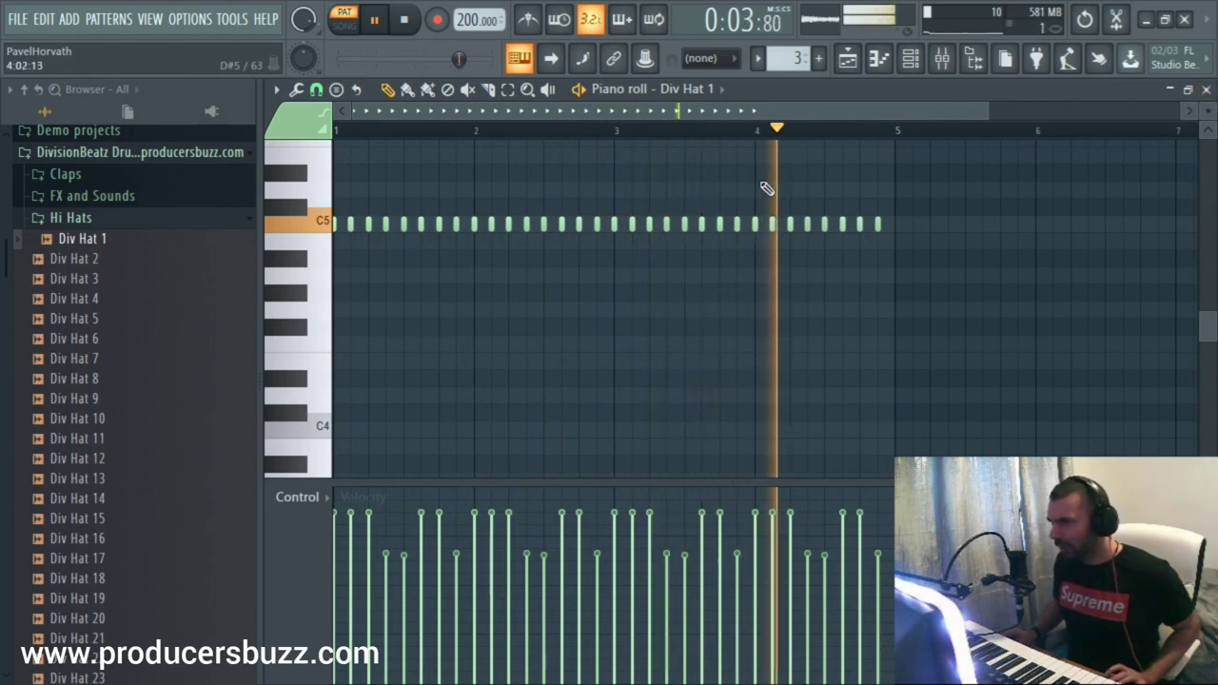
key("space")
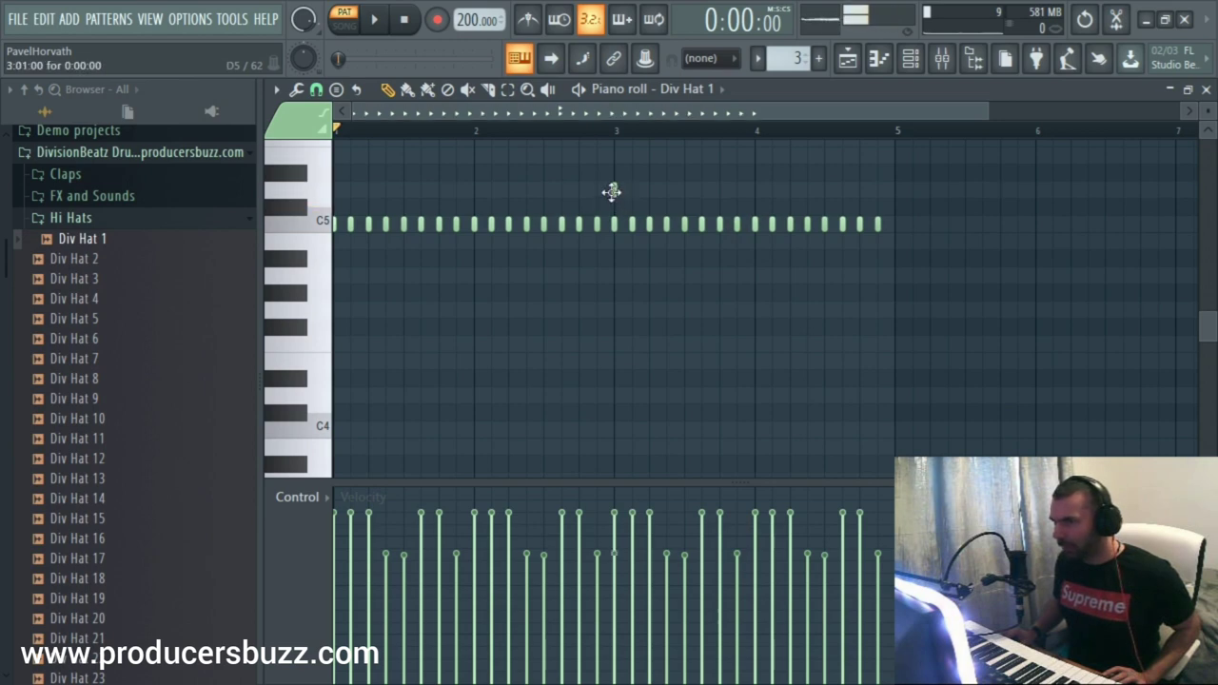
Set the piano roll snap to Step, place D5 hat notes at step 14 of bars 2 and 4, and listen to the pattern
left_click(316, 88)
left_click(336, 270)
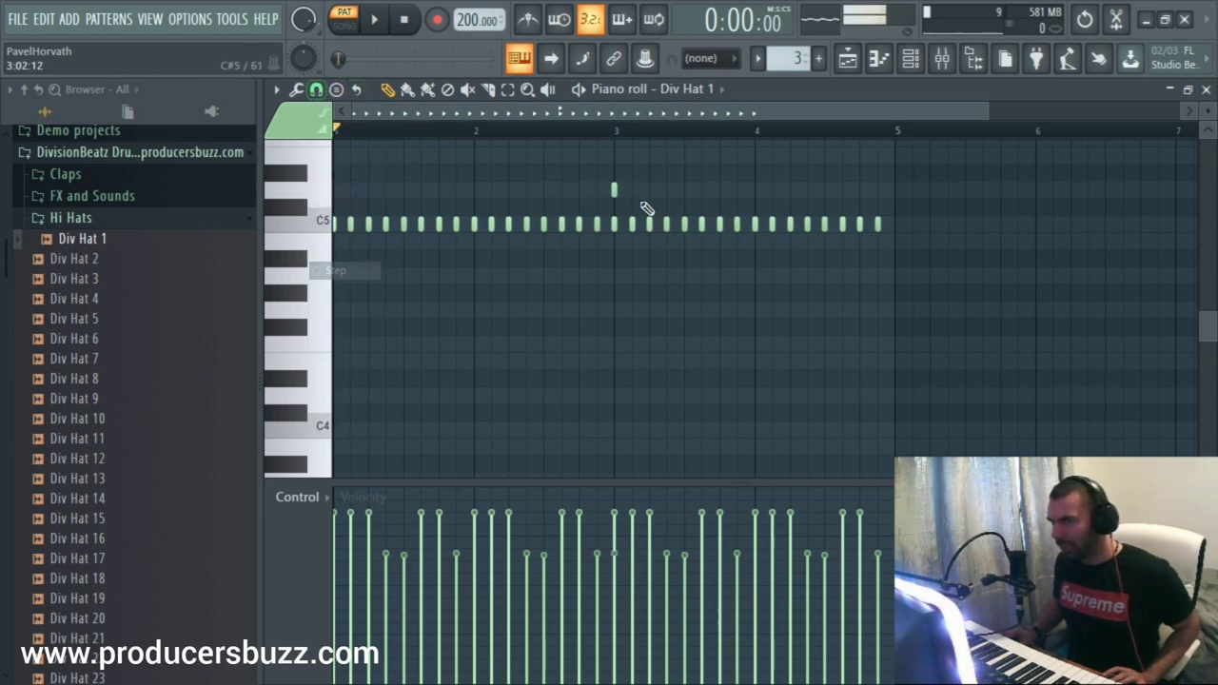
left_click(606, 189)
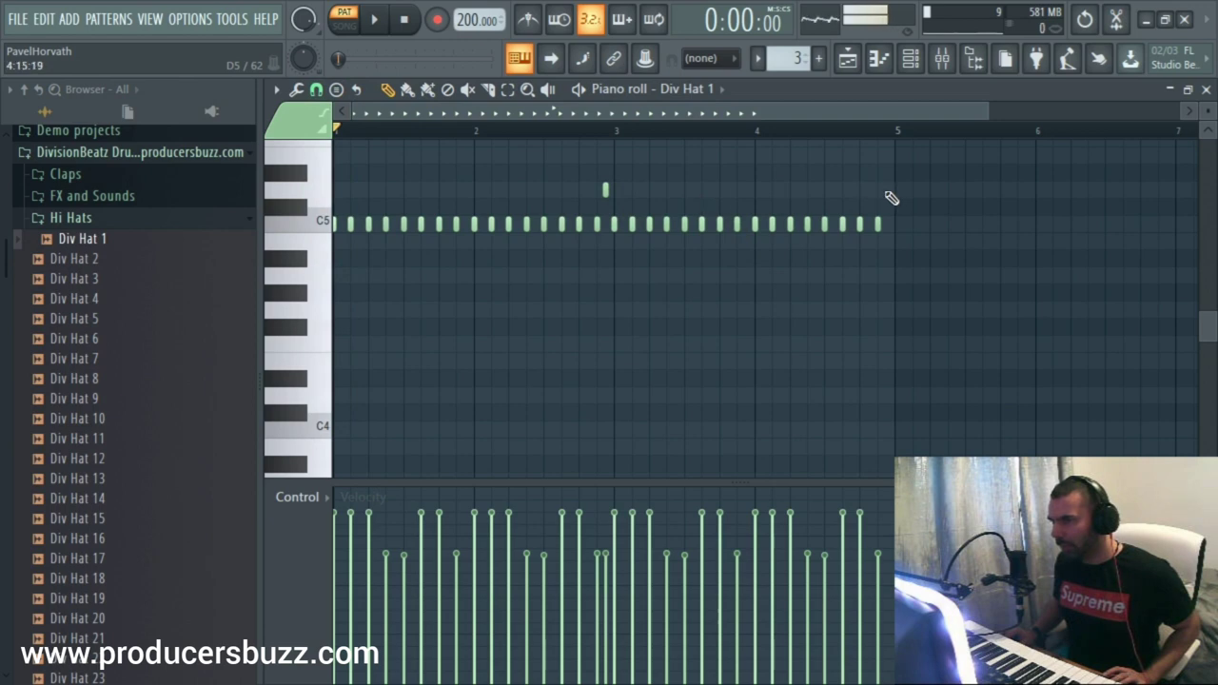
left_click_drag(606, 195, 590, 200)
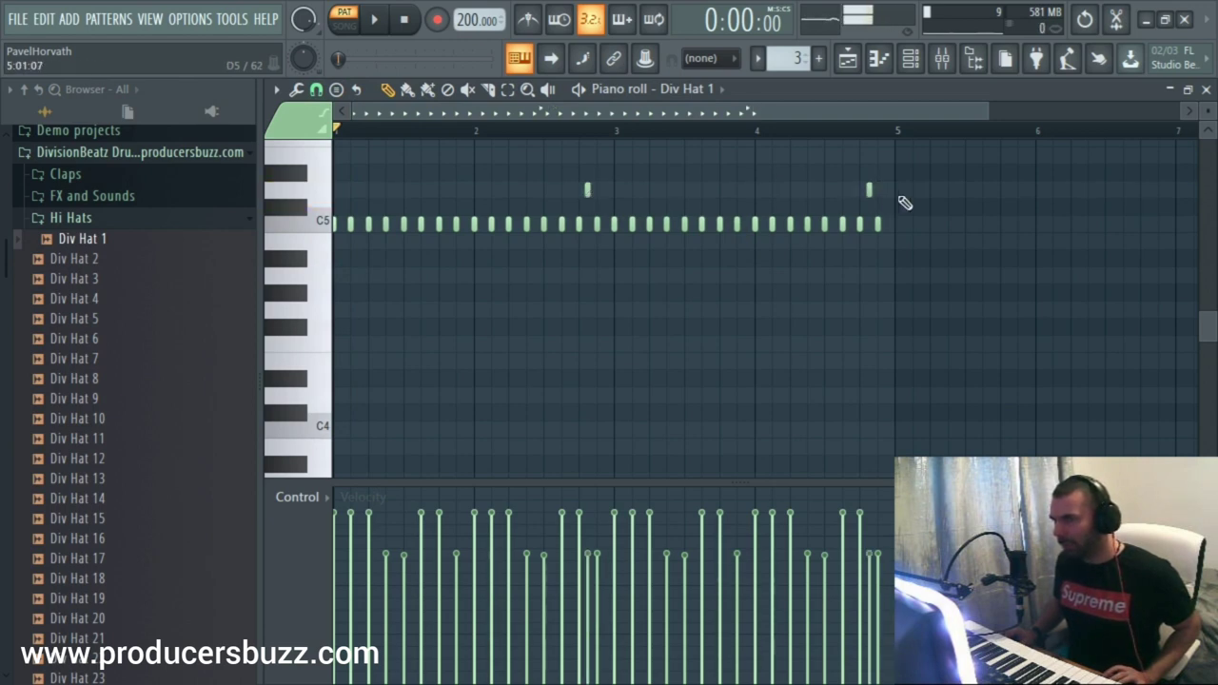
key("space")
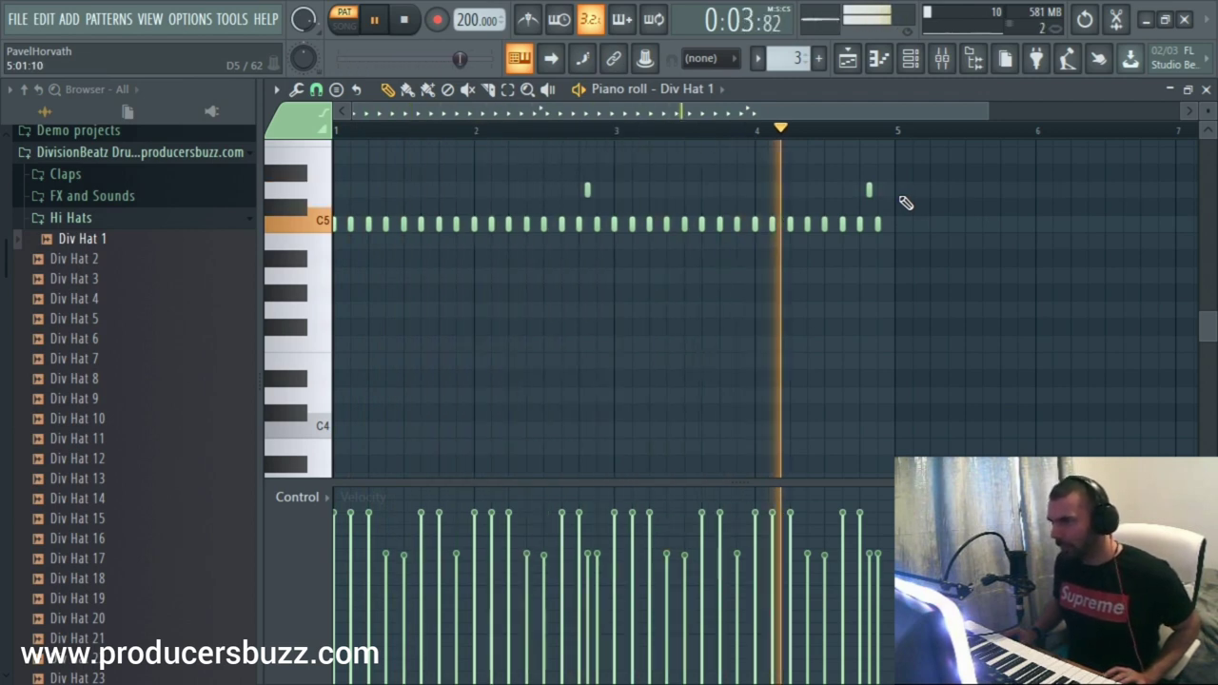
key("space")
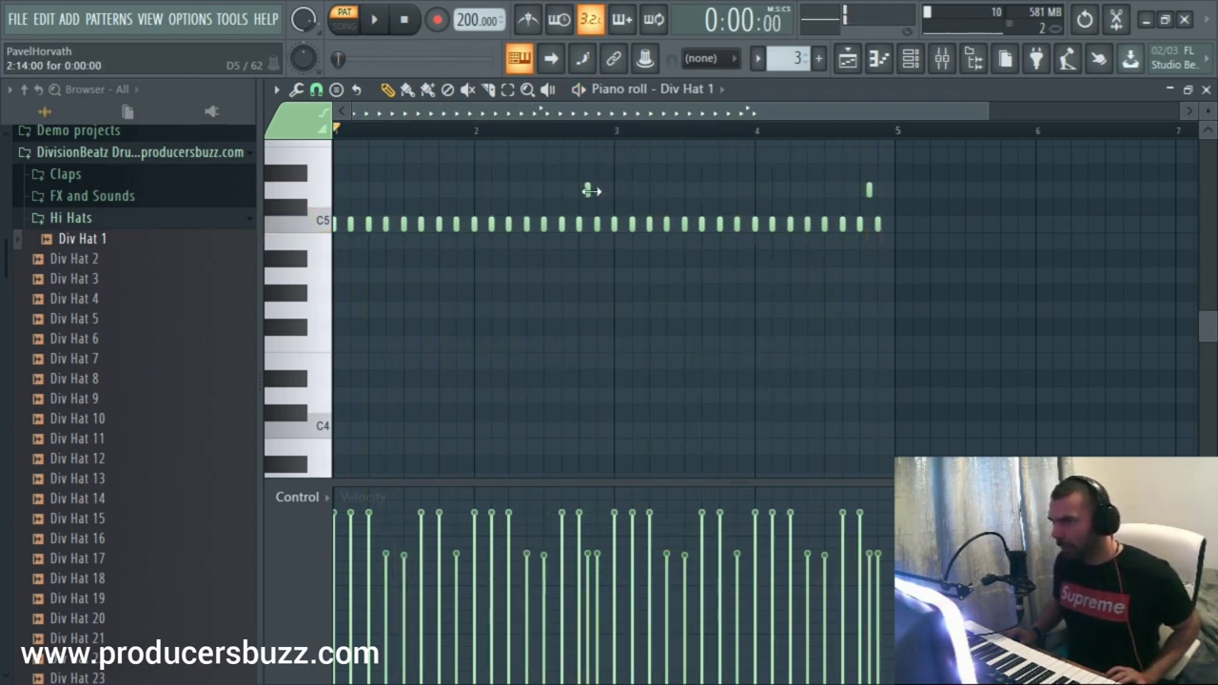
Move both D5 hat notes two steps earlier, to step 12 of bars 2 and 4, while auditioning the pattern
key("space")
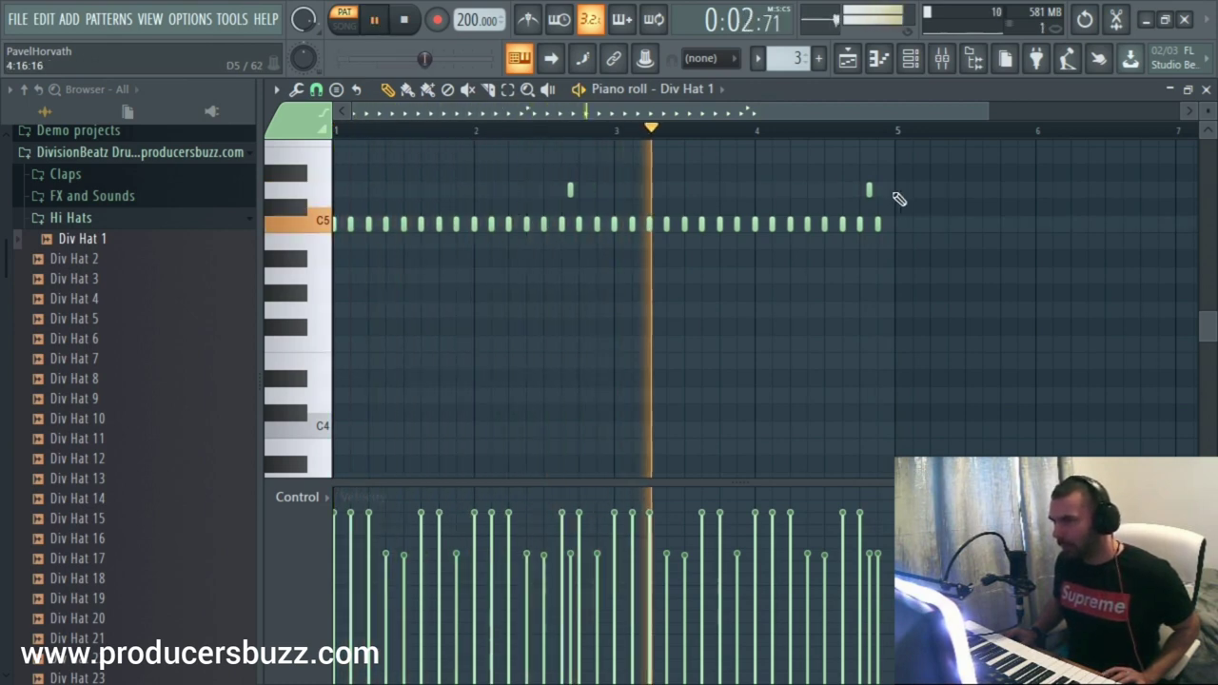
left_click_drag(869, 190, 852, 190)
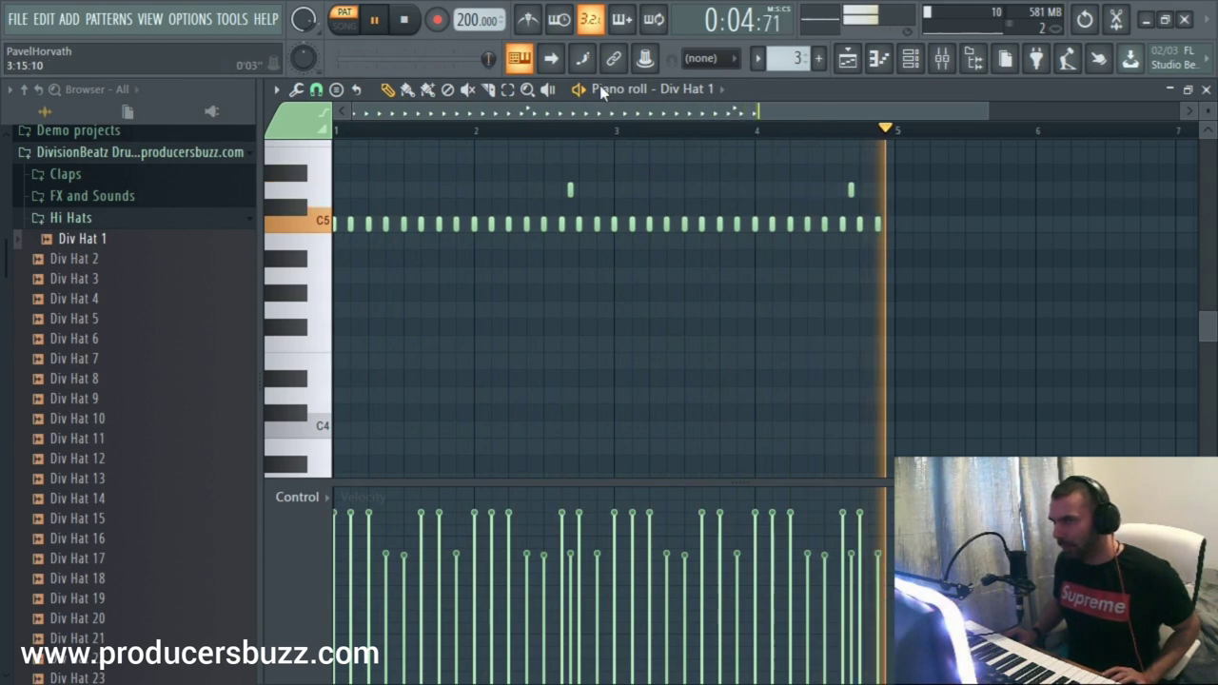
key("space")
Switch to song mode, return to the playlist and play the arrangement
key("l")
left_click(1206, 88)
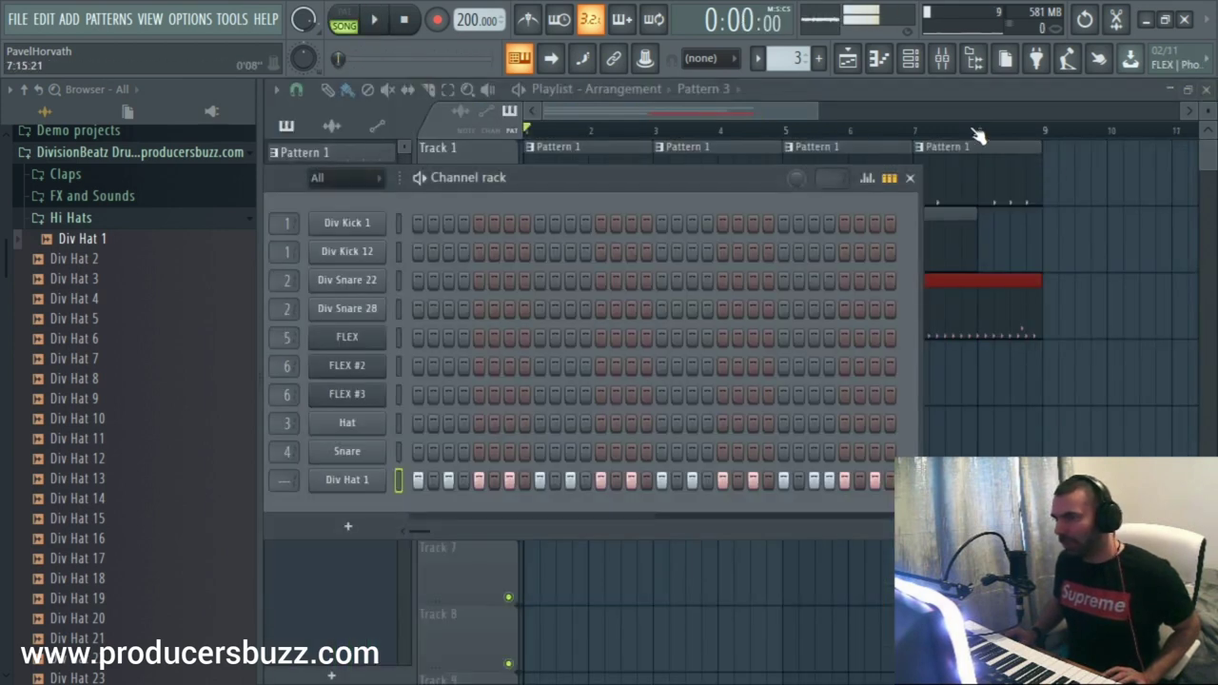
key("F6")
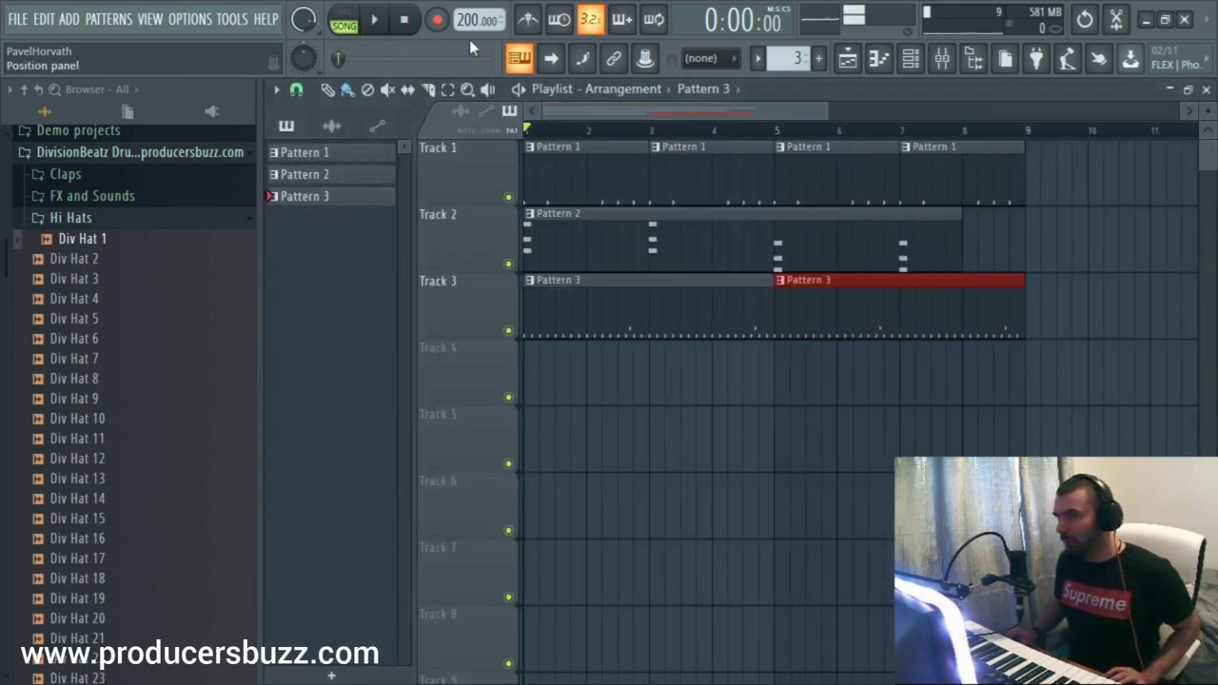
key("space")
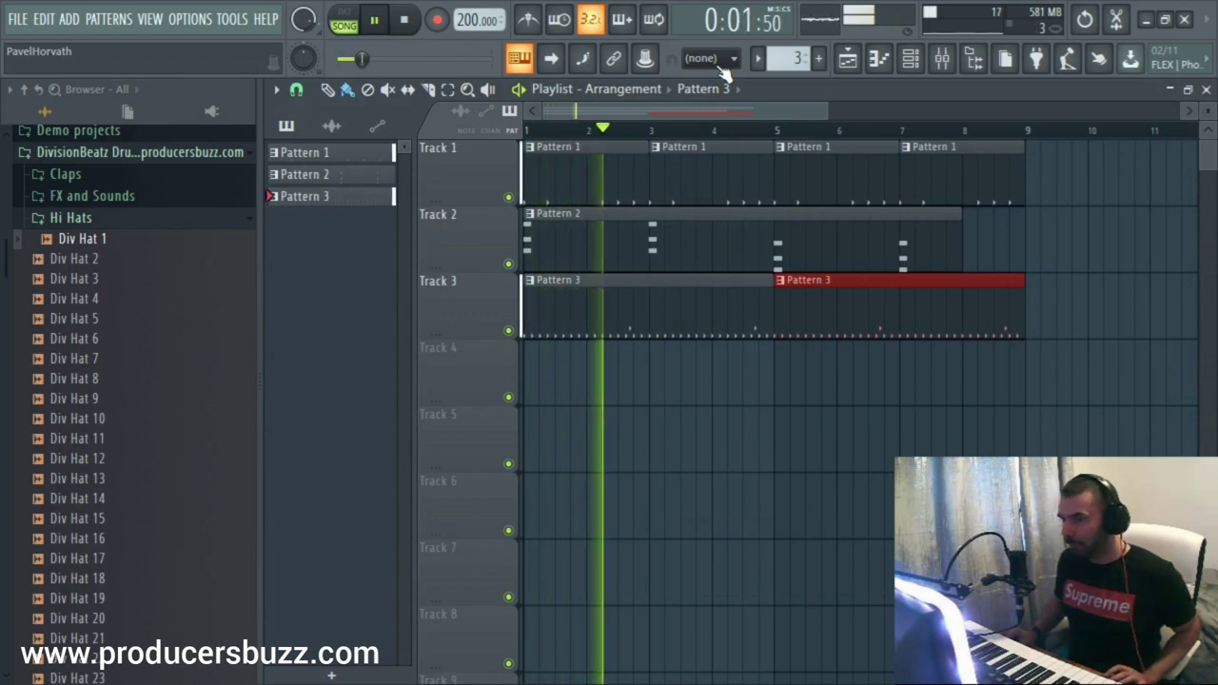
Route the Div Hat 1 channel to mixer track 8 and show that insert in the mixer with playback stopped
left_click(910, 60)
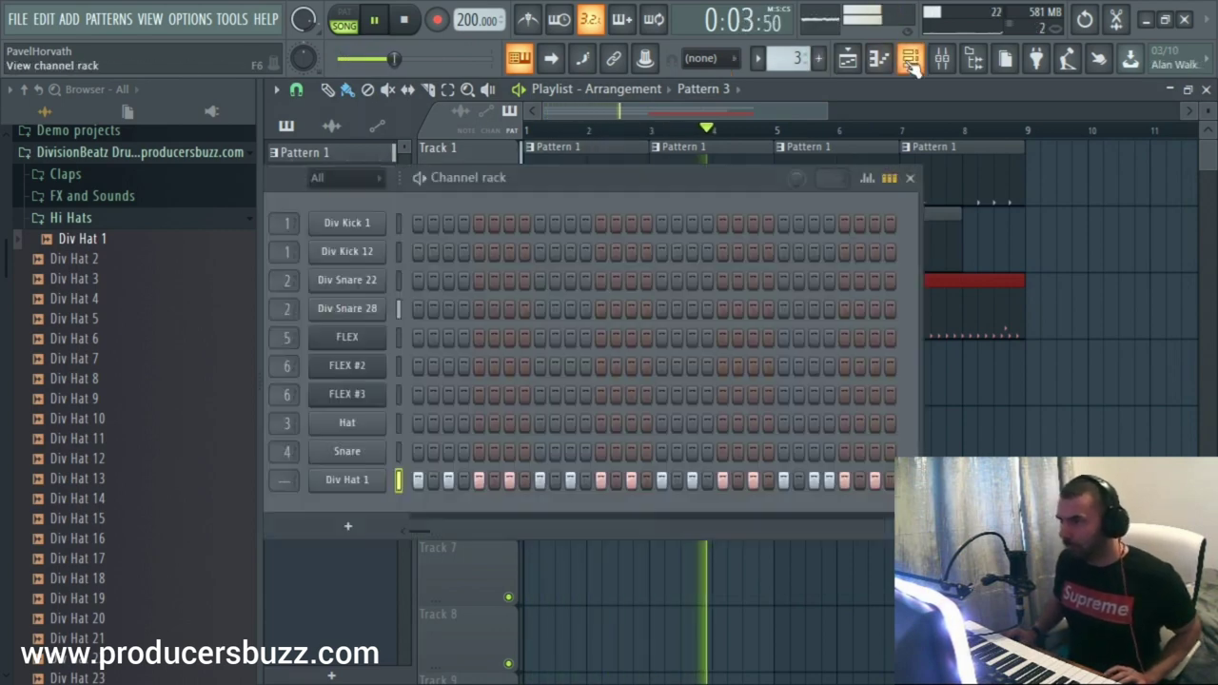
scroll(284, 479, "up", 7)
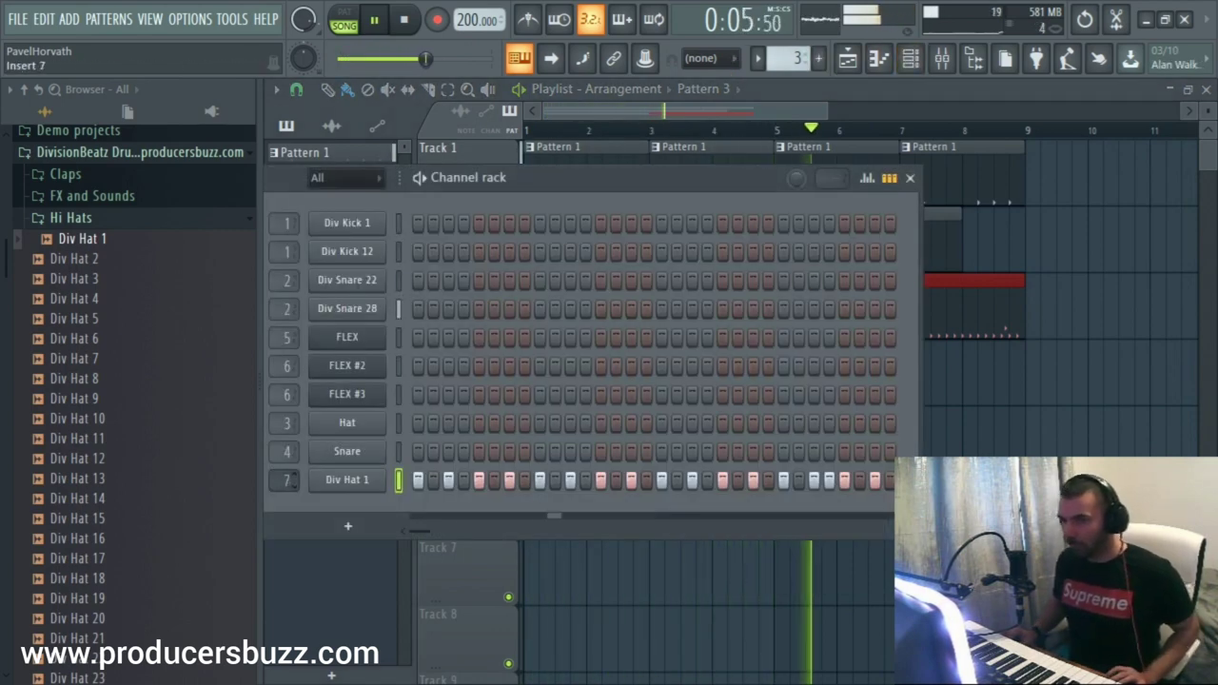
scroll(285, 480, "up", 1)
key("space")
left_click(283, 480)
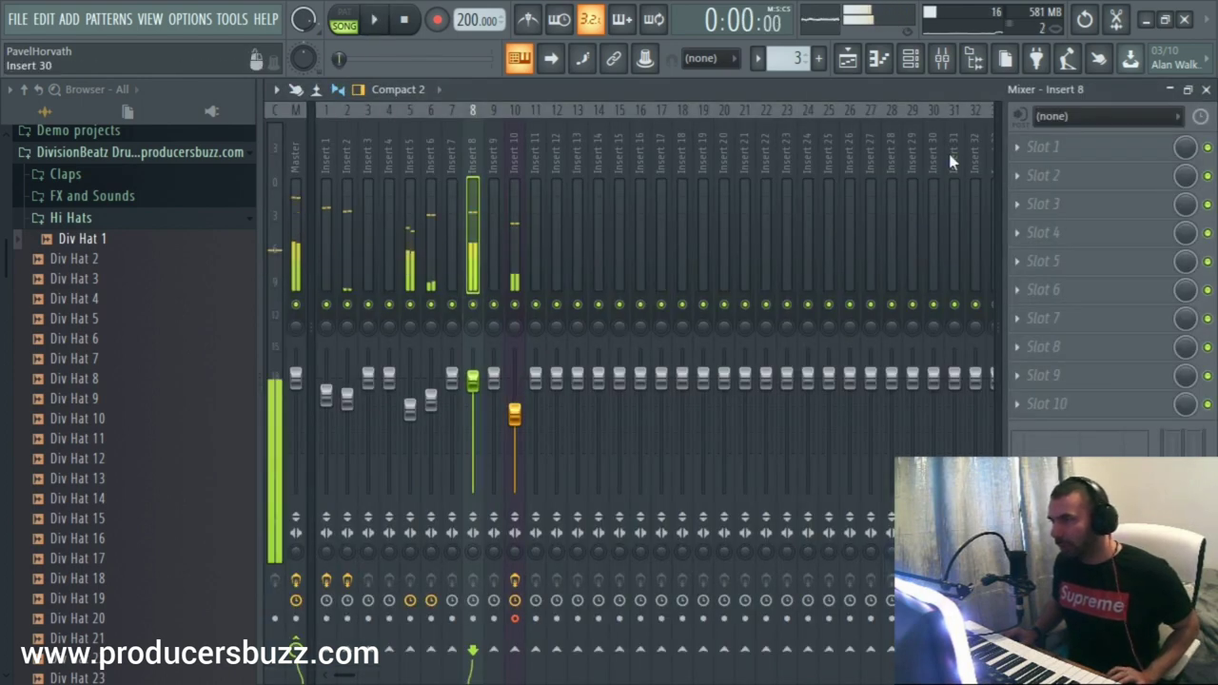
Load the MEqualizer plugin into the first effect slot of Insert 8
left_click(1042, 147)
left_click(609, 34)
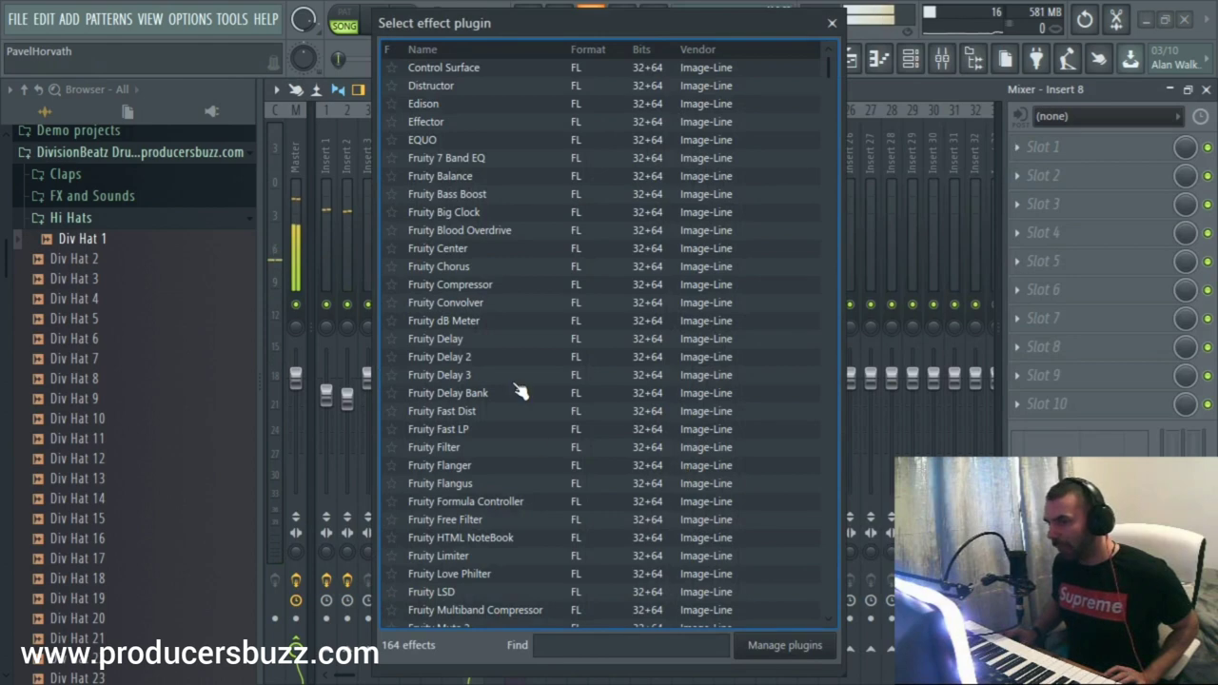
scroll(517, 388, "down", 20)
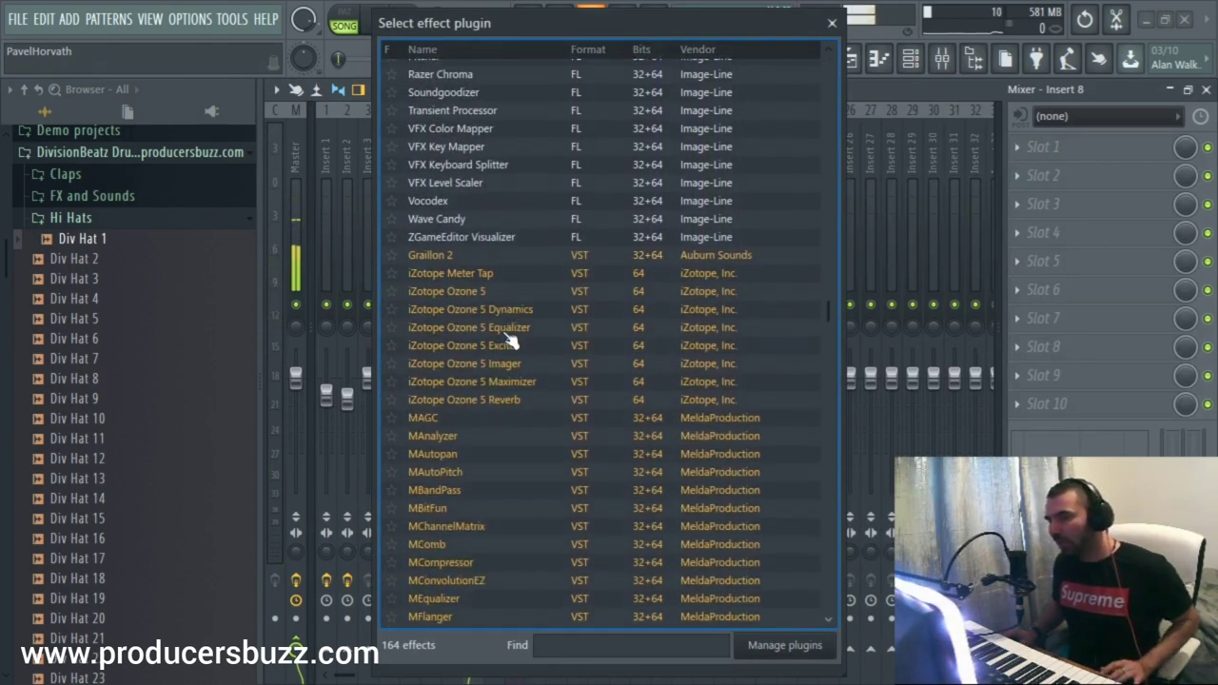
scroll(512, 343, "down", 3)
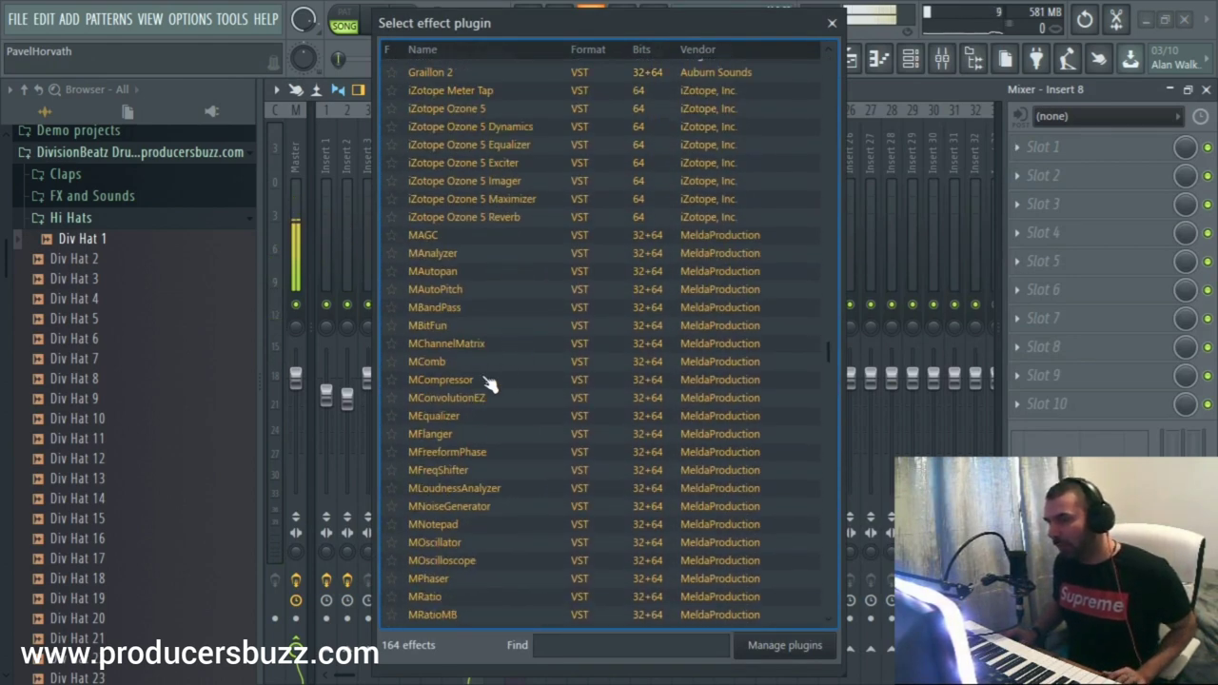
left_click(440, 417)
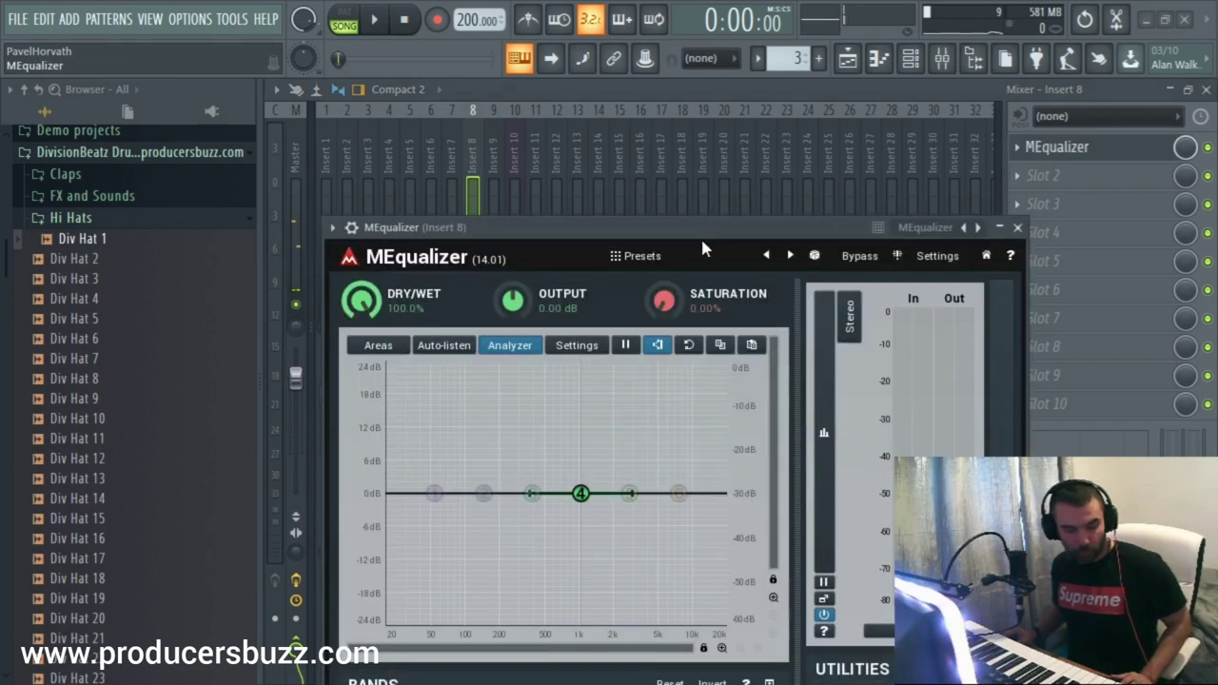
Load the HiHat preset in MEqualizer and close the preset browser
left_click(647, 198)
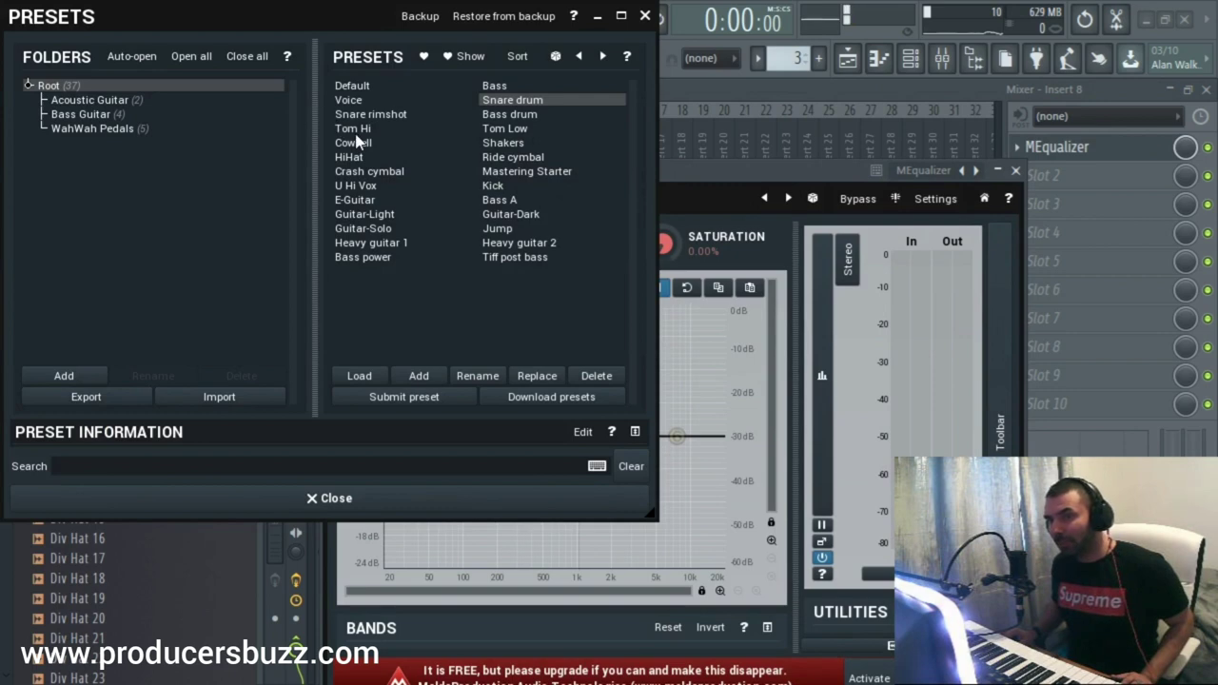
left_click(347, 157)
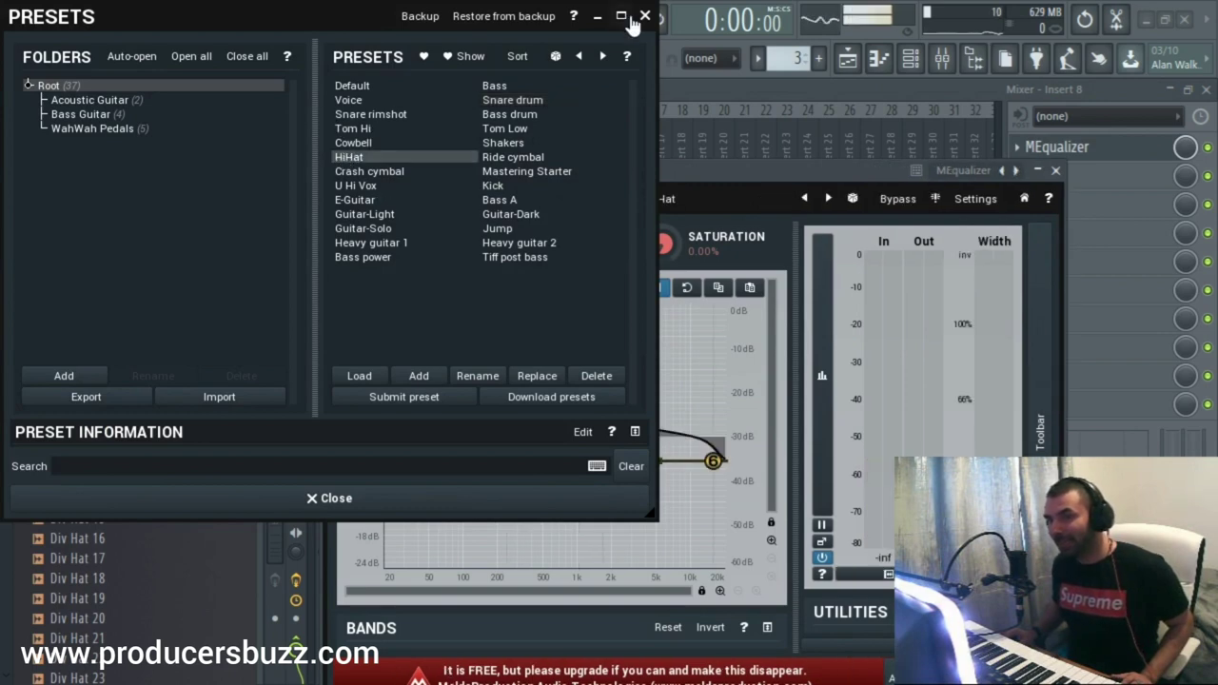
left_click(645, 16)
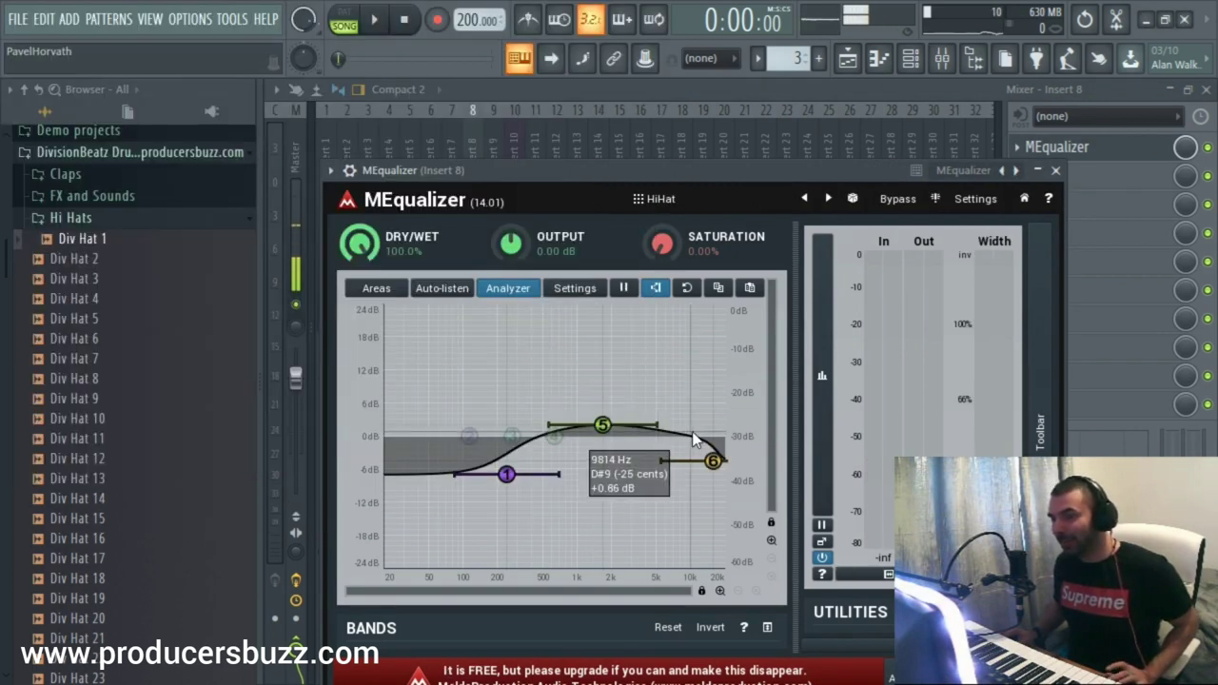
Close MEqualizer and lower the Insert 8 fader to about -2.1 dB while listening to the song
key("space")
left_click(1056, 170)
left_click_drag(473, 379, 473, 395)
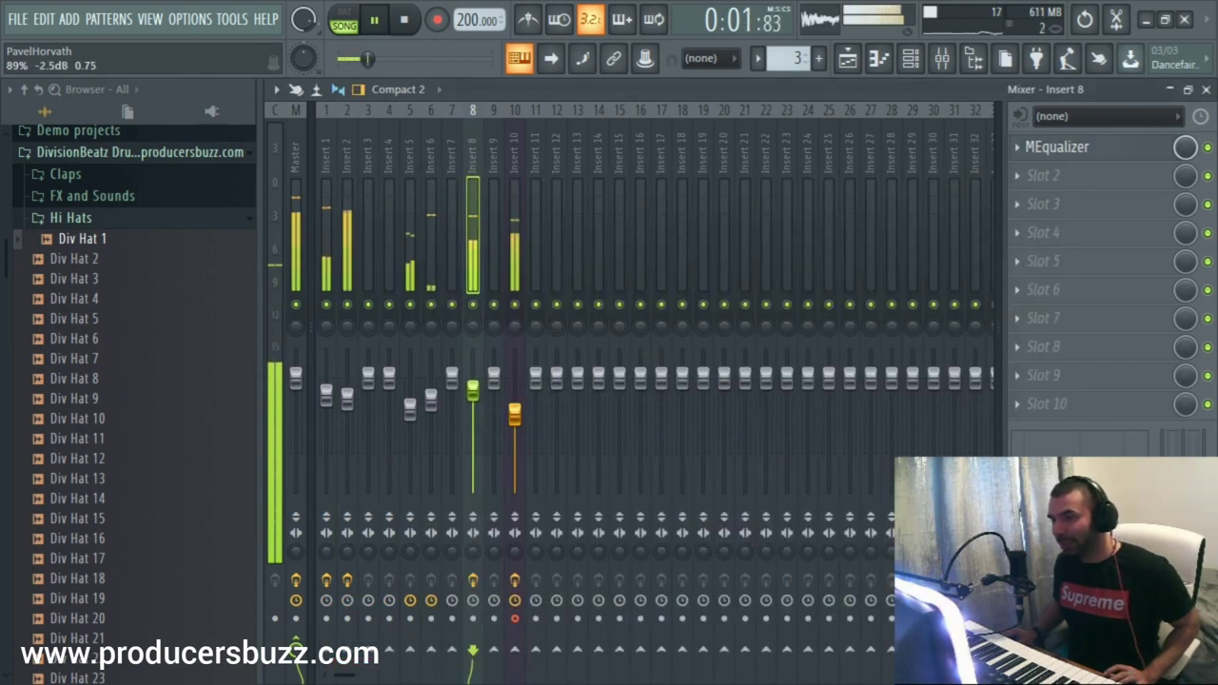
key("space")
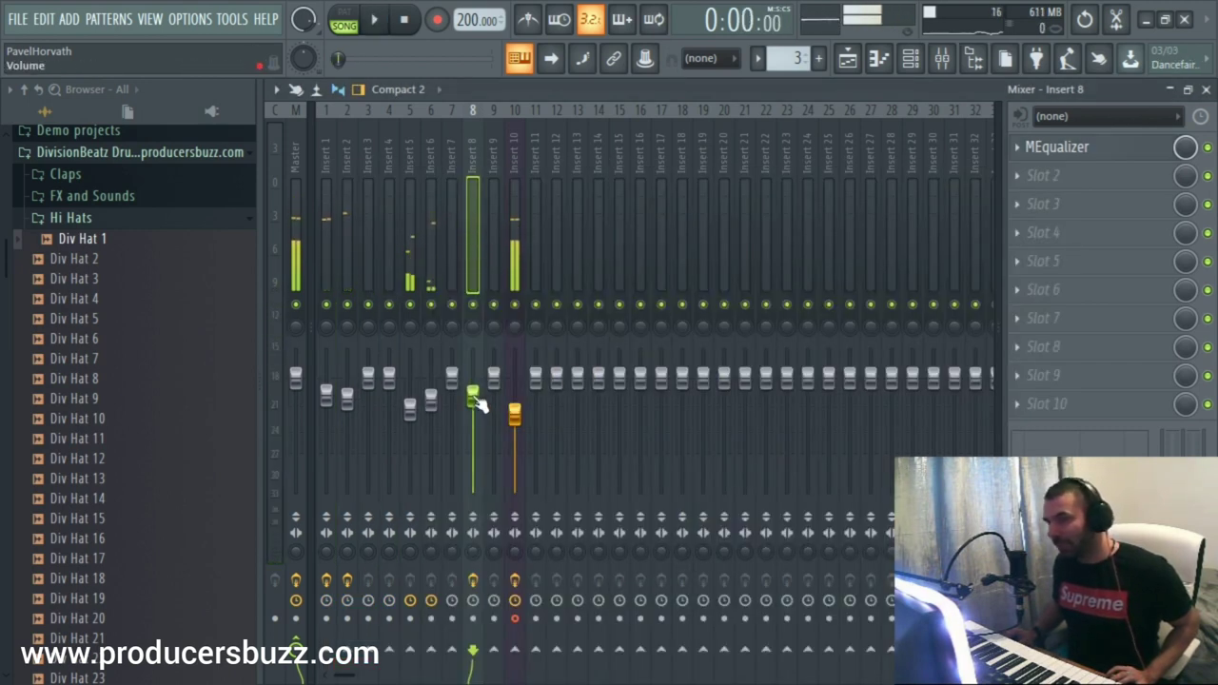
key("space")
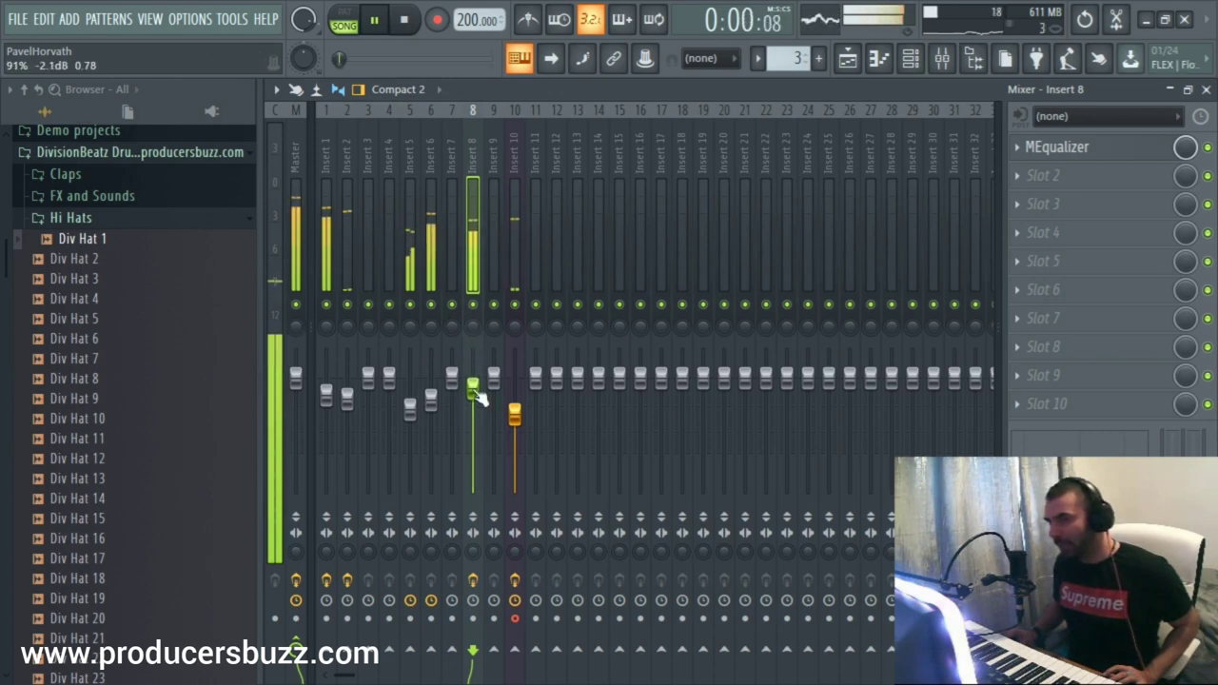
Add Fruity Parametric EQ 2 to slot 2 of Insert 8, cut the lows with bands 1 and 2, and return to the playlist
left_click(1046, 176)
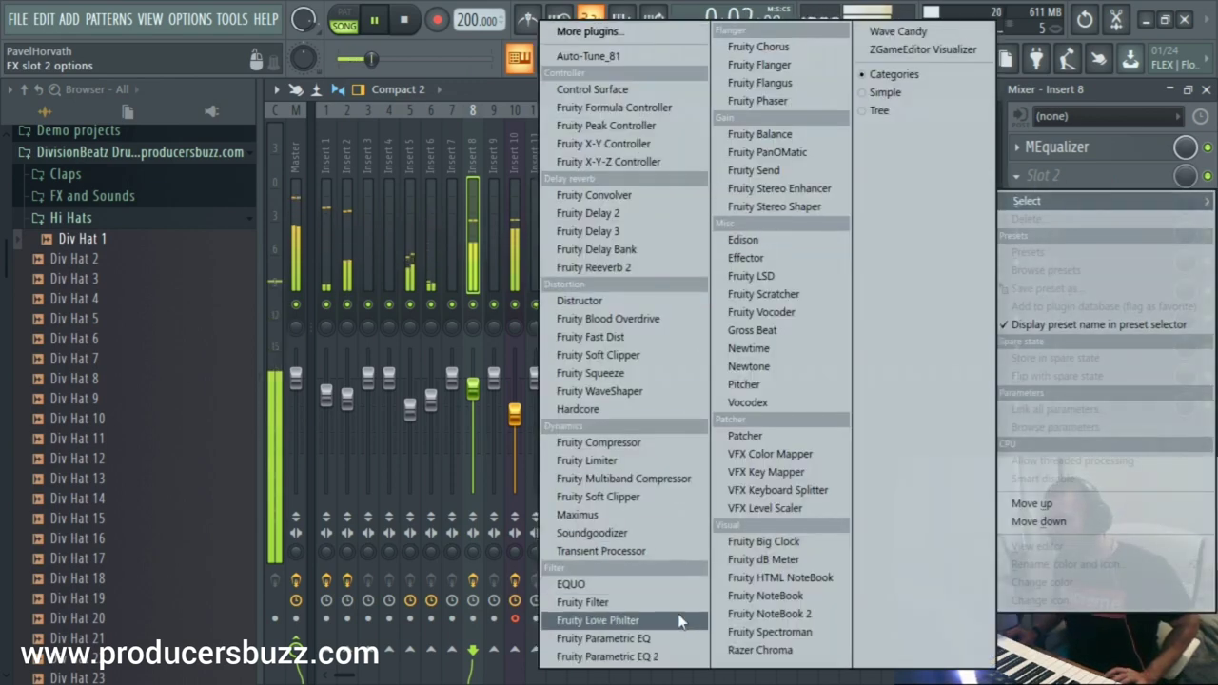
left_click(599, 655)
left_click_drag(436, 407, 437, 486)
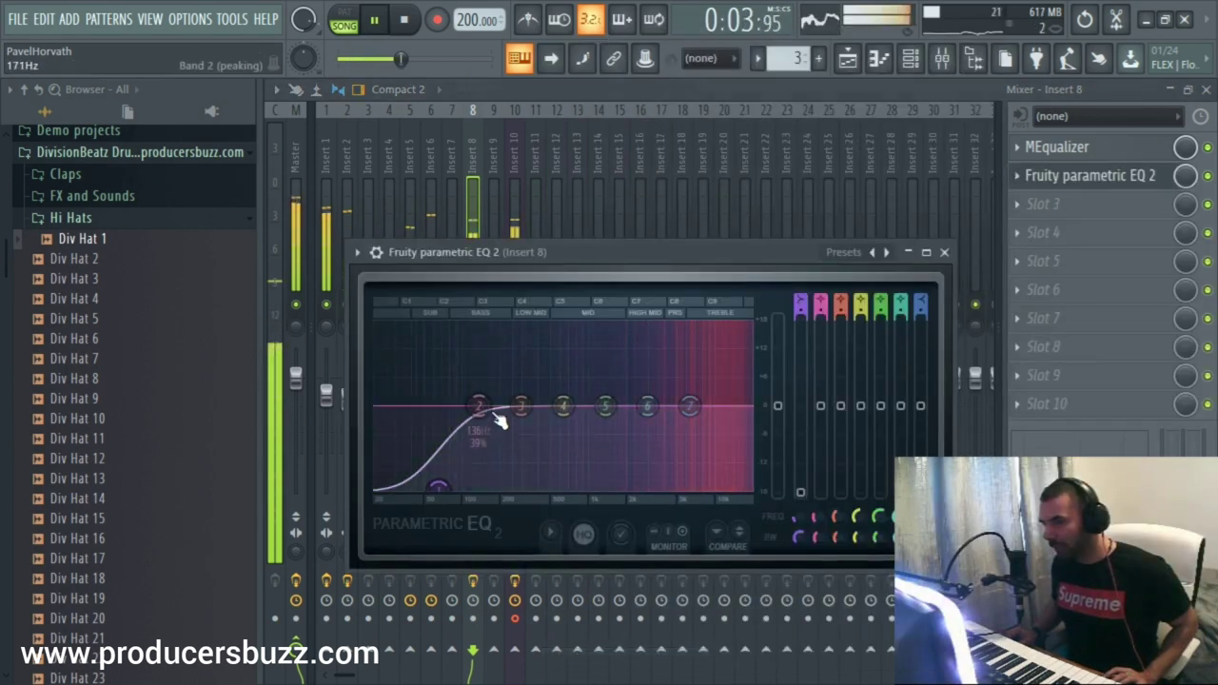
left_click_drag(481, 407, 494, 441)
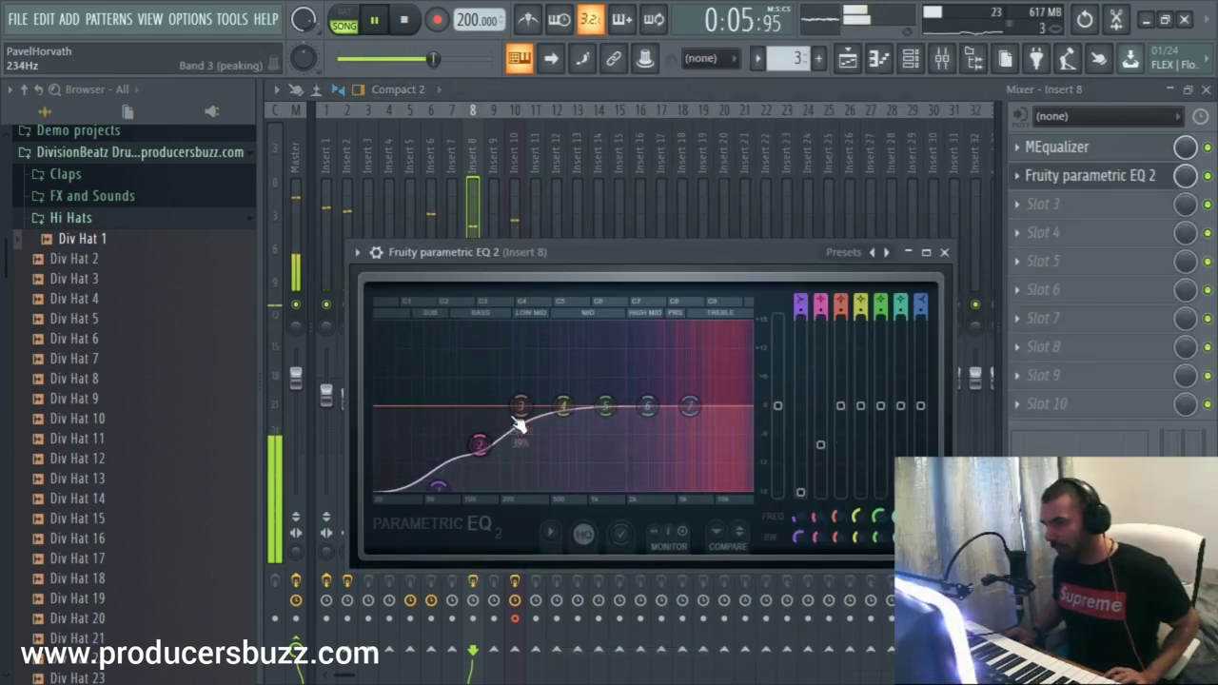
left_click_drag(562, 406, 563, 400)
mouse_move(688, 411)
left_mouse_down()
mouse_move(661, 416)
mouse_move(688, 422)
mouse_move(690, 411)
mouse_move(647, 410)
mouse_move(690, 406)
left_mouse_up()
left_click(945, 253)
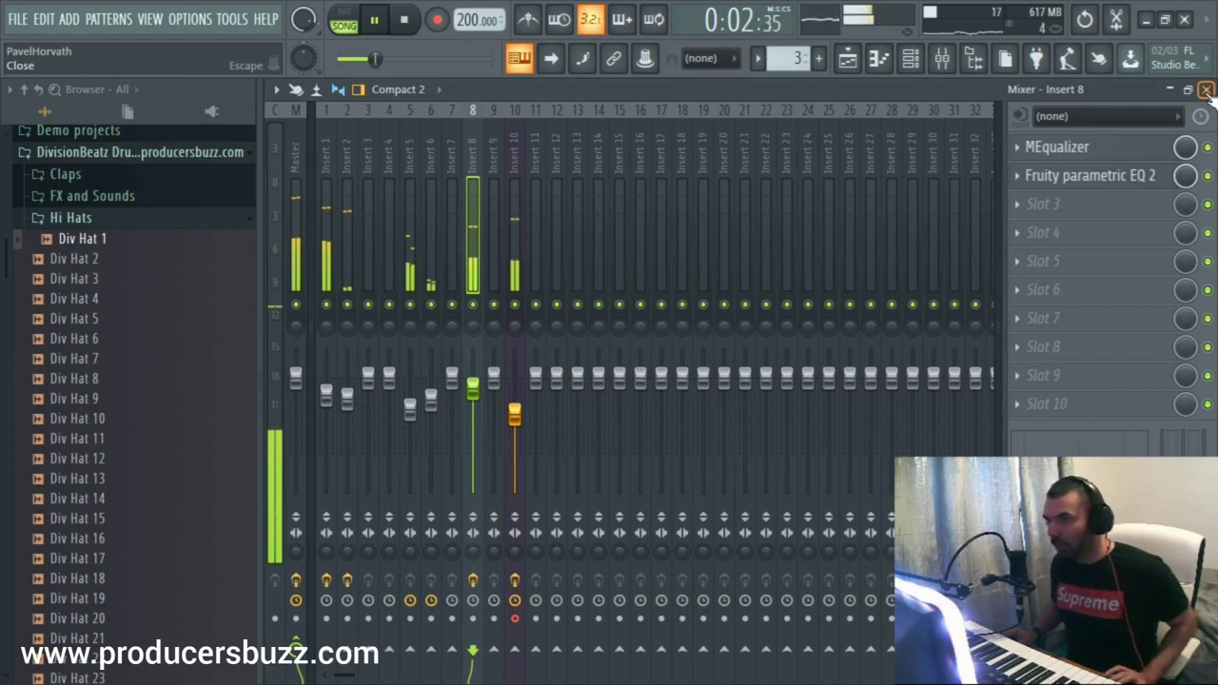
left_click(1206, 89)
left_click(577, 116)
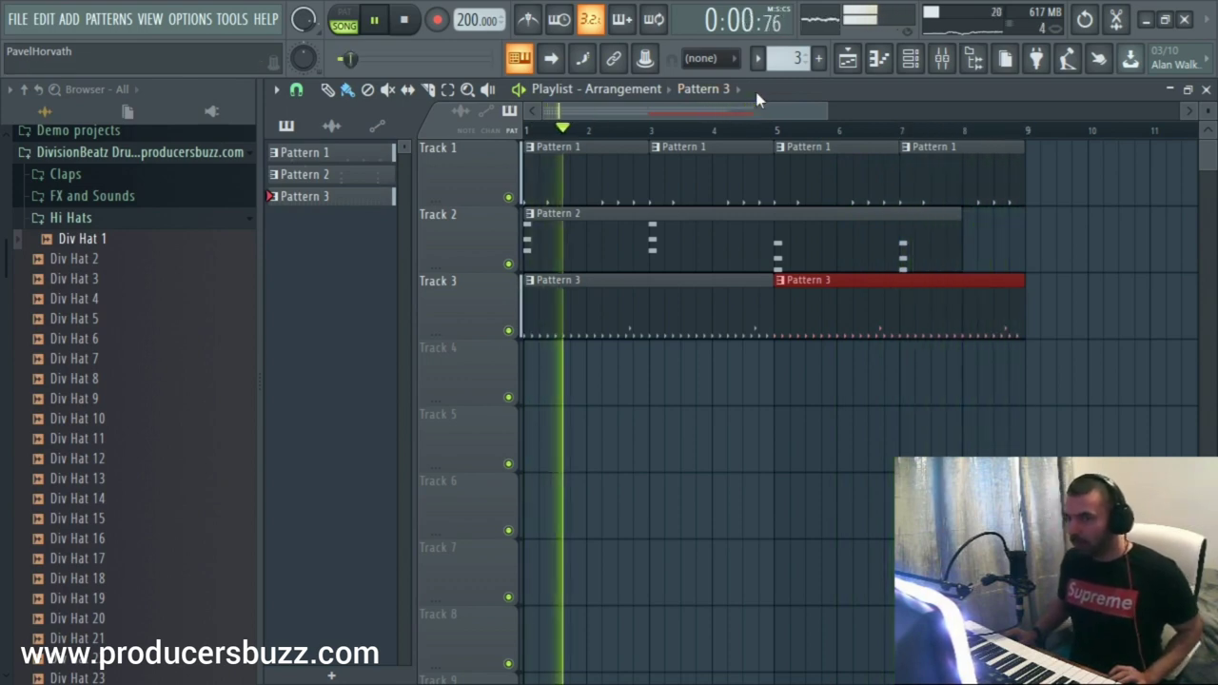
Stop playback and try to place the Div Hat 4 sample at the start of Track 4 in the playlist
left_click_drag(105, 239, 80, 231)
key("space")
left_click_drag(83, 291, 535, 380)
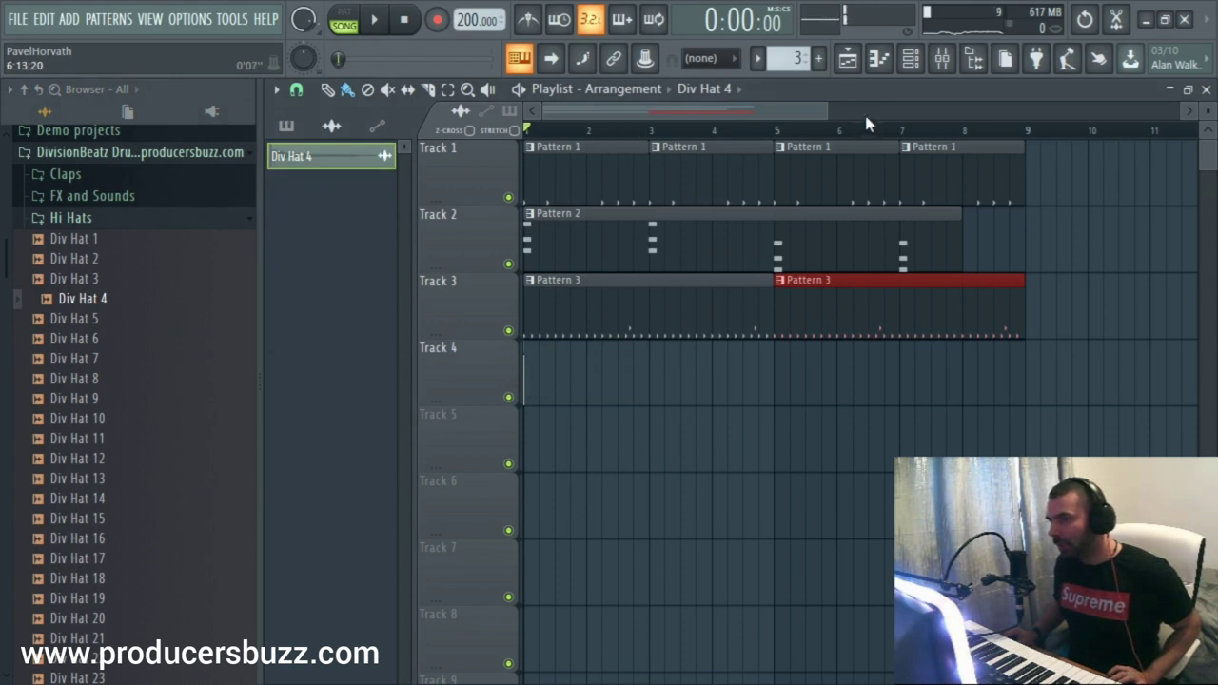
scroll(866, 121, "up", 3)
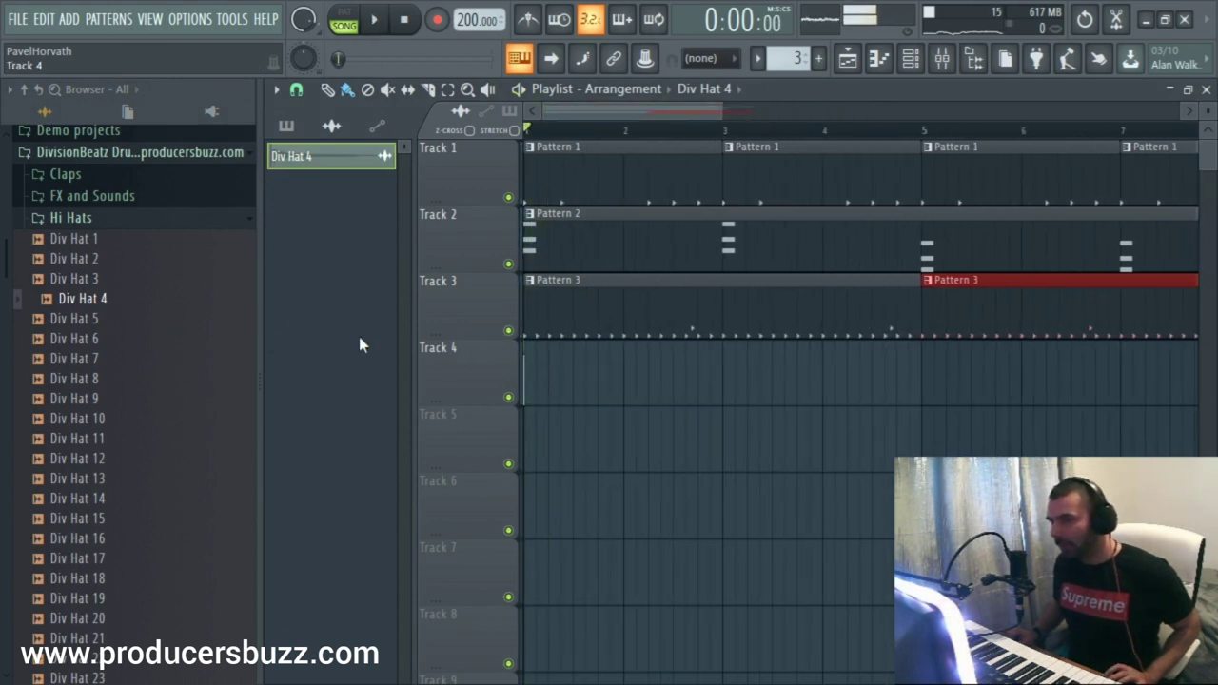
left_click_drag(106, 313, 525, 384)
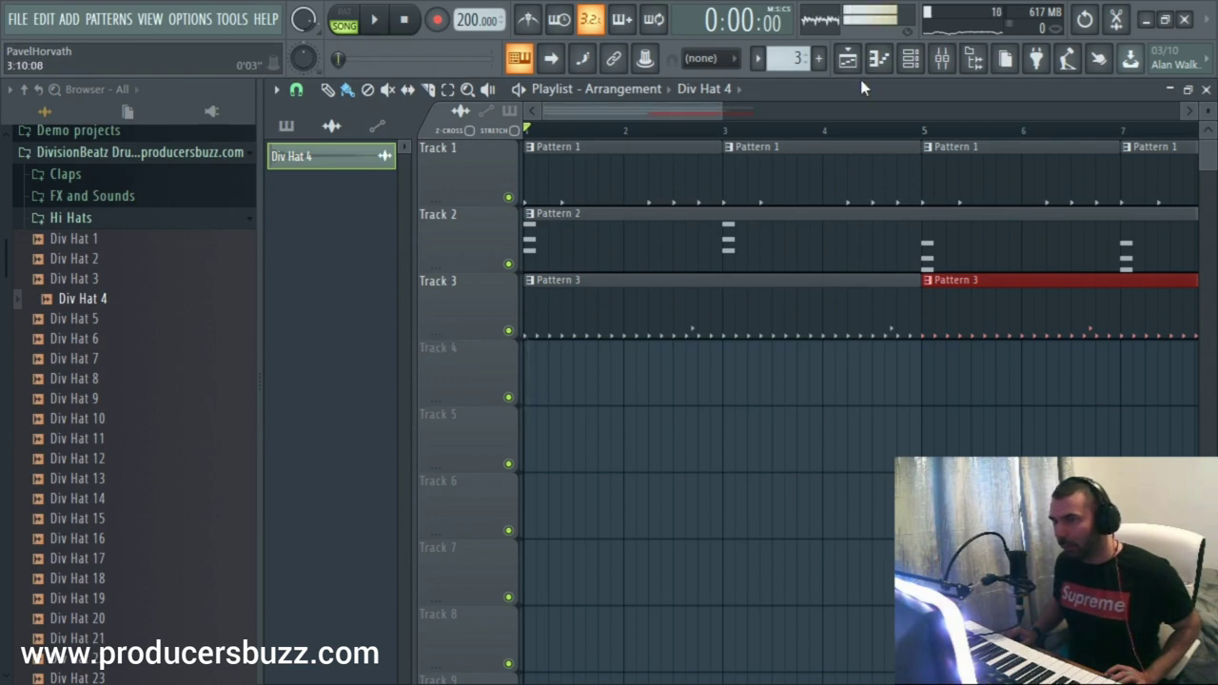
Add Div Hat 4 as a channel in Pattern 4 with a hit on its first step, and place the pattern at bar 1 of Track 4
scroll(797, 58, "up", 1)
left_click(909, 58)
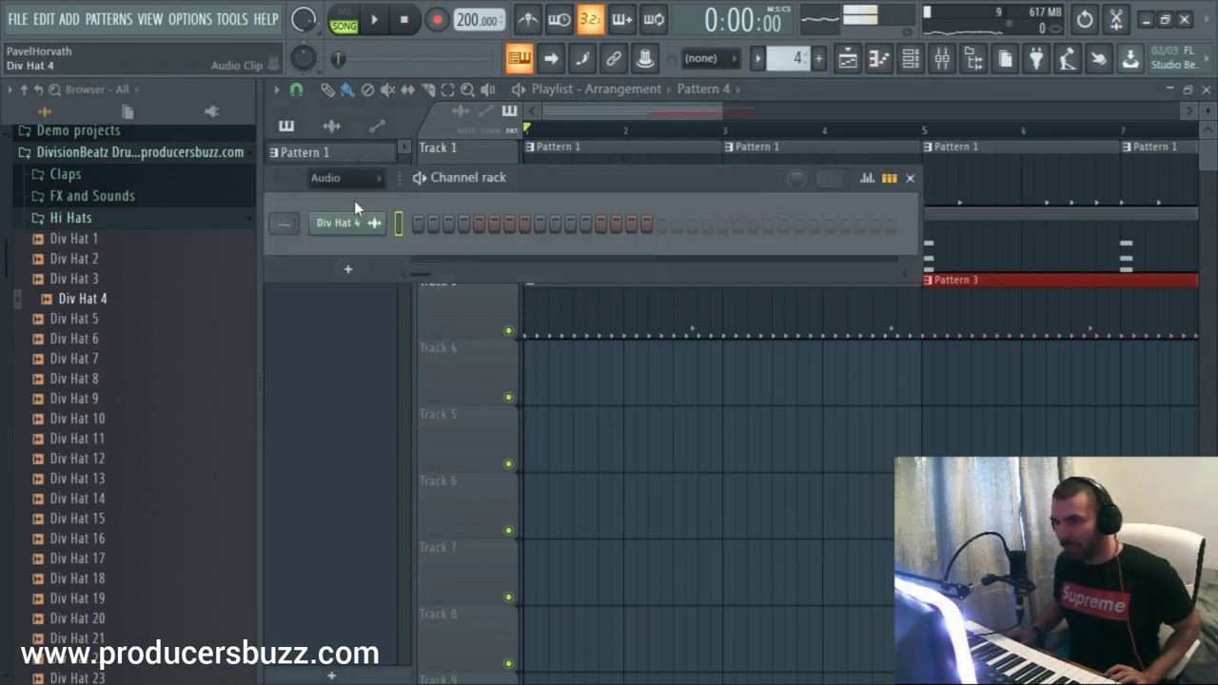
left_click(328, 178)
left_click(323, 198)
left_click_drag(142, 298, 475, 544)
left_click(587, 118)
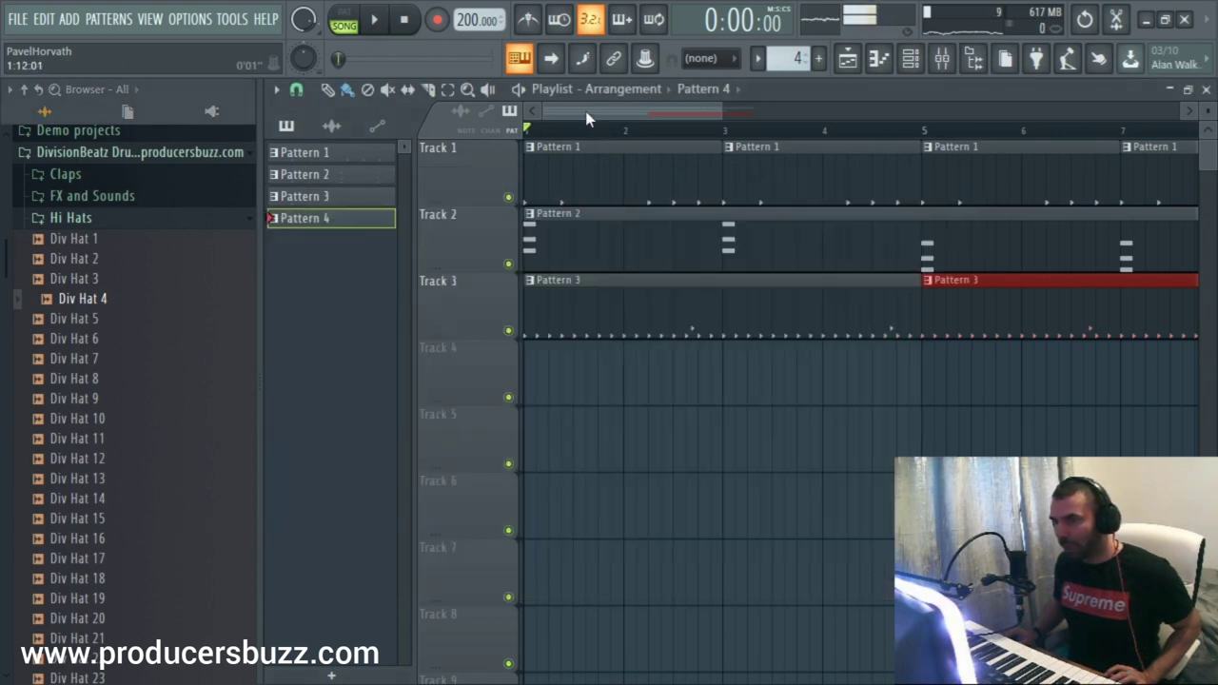
left_click(538, 355)
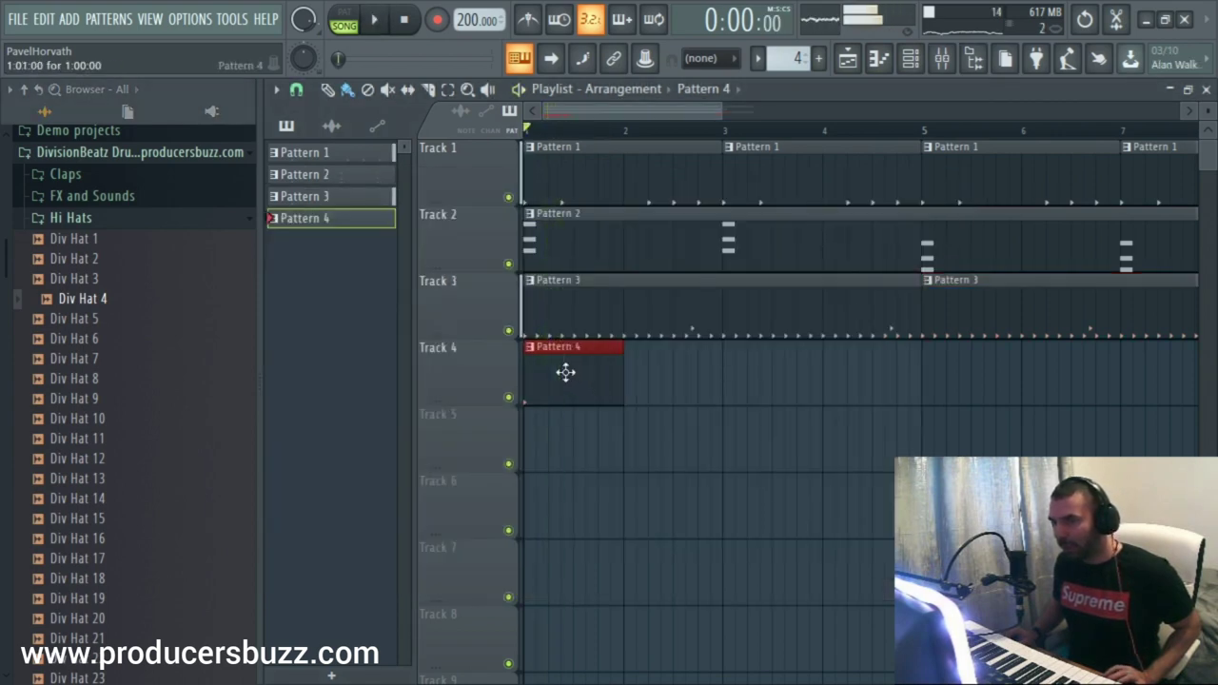
Enable the volume envelope of the Div Hat 4 #2 channel with minimum attack, audition the pattern and return to the playlist
double_click(565, 370)
left_click(1205, 90)
left_click(415, 541)
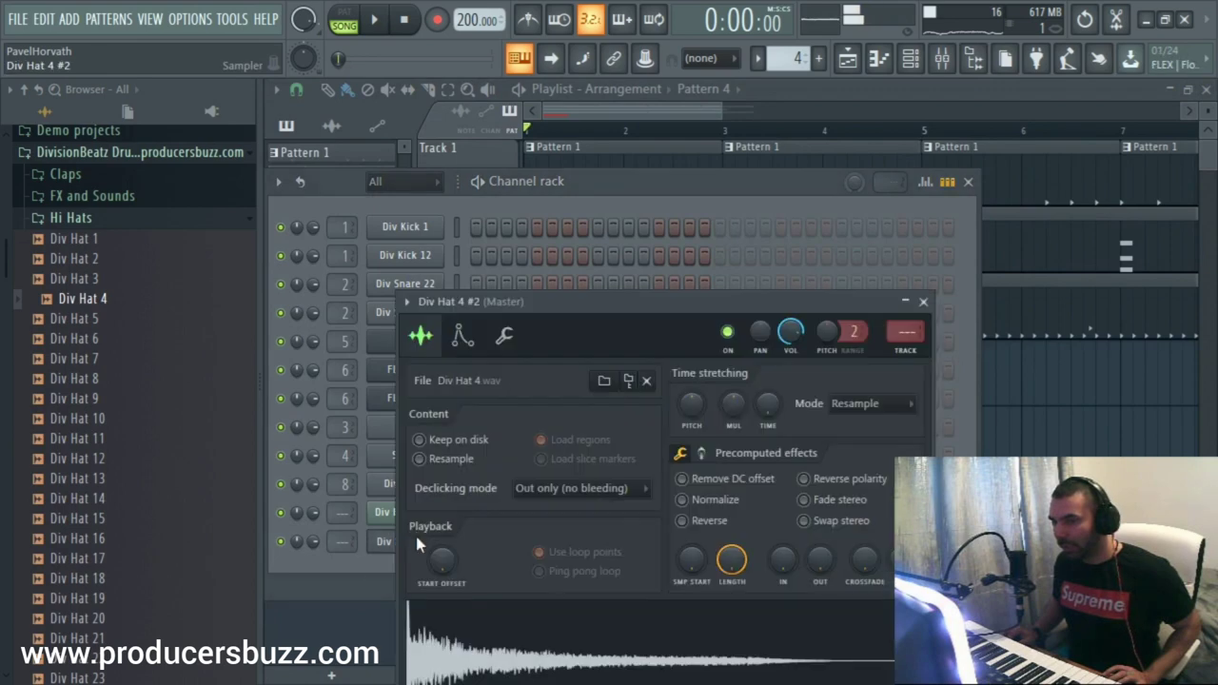
left_click_drag(706, 309, 708, 275)
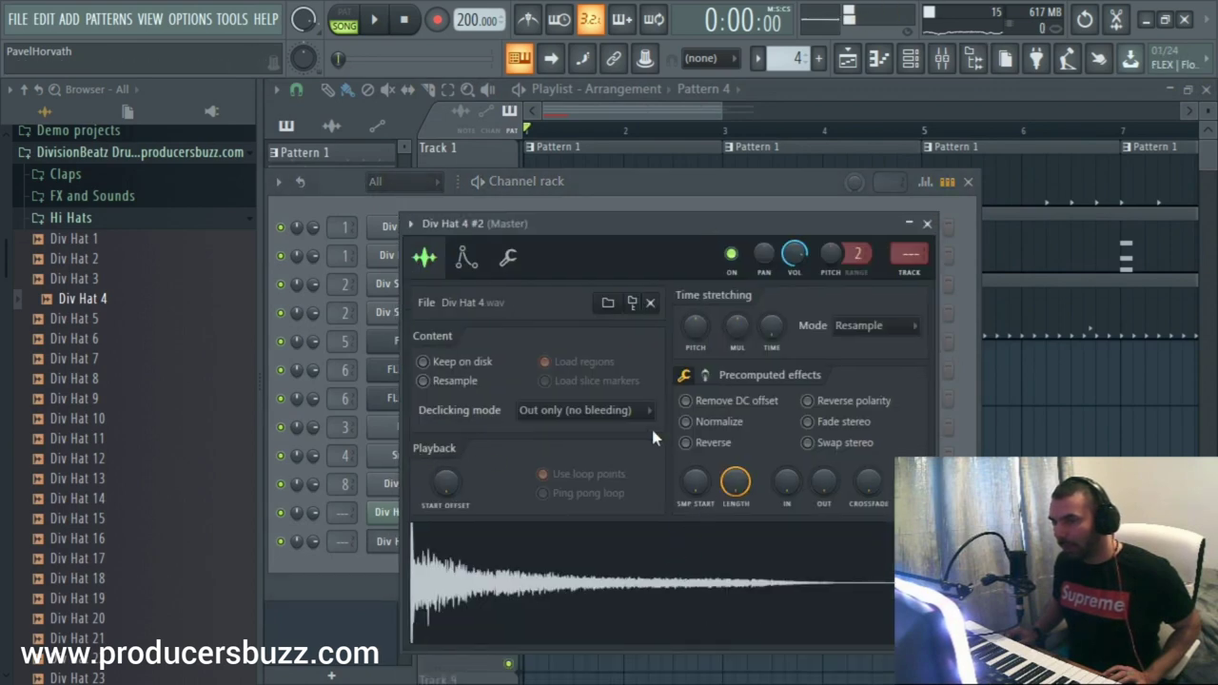
left_click(514, 264)
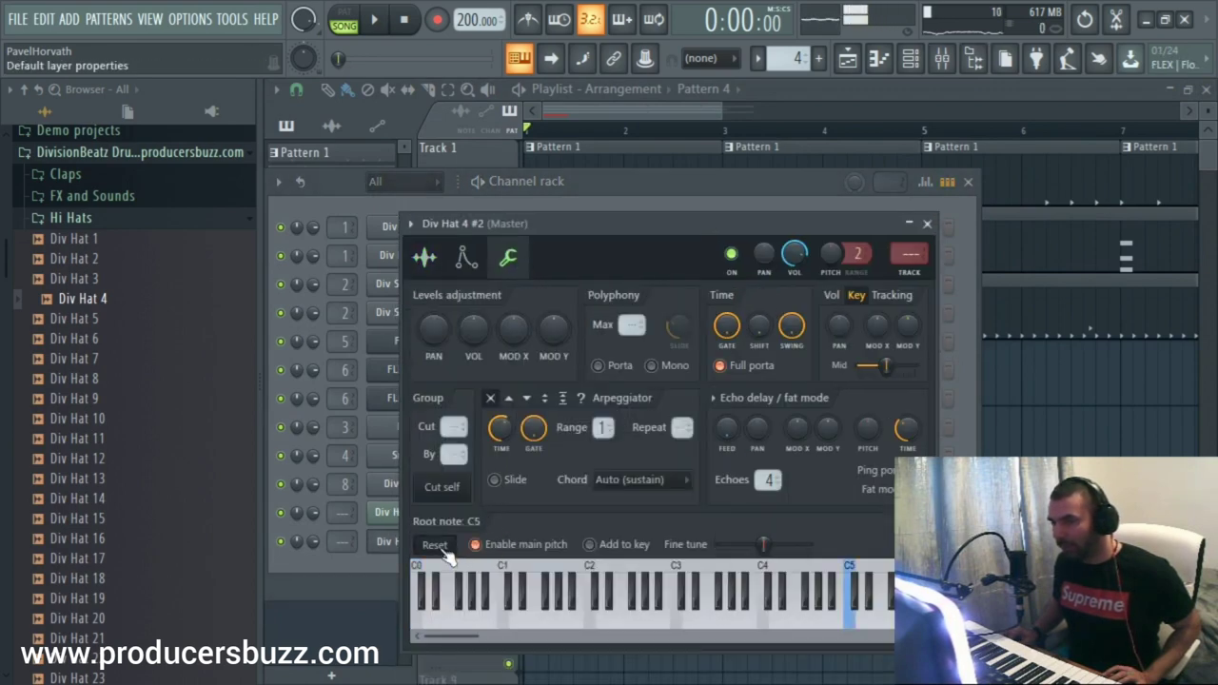
left_click(929, 224)
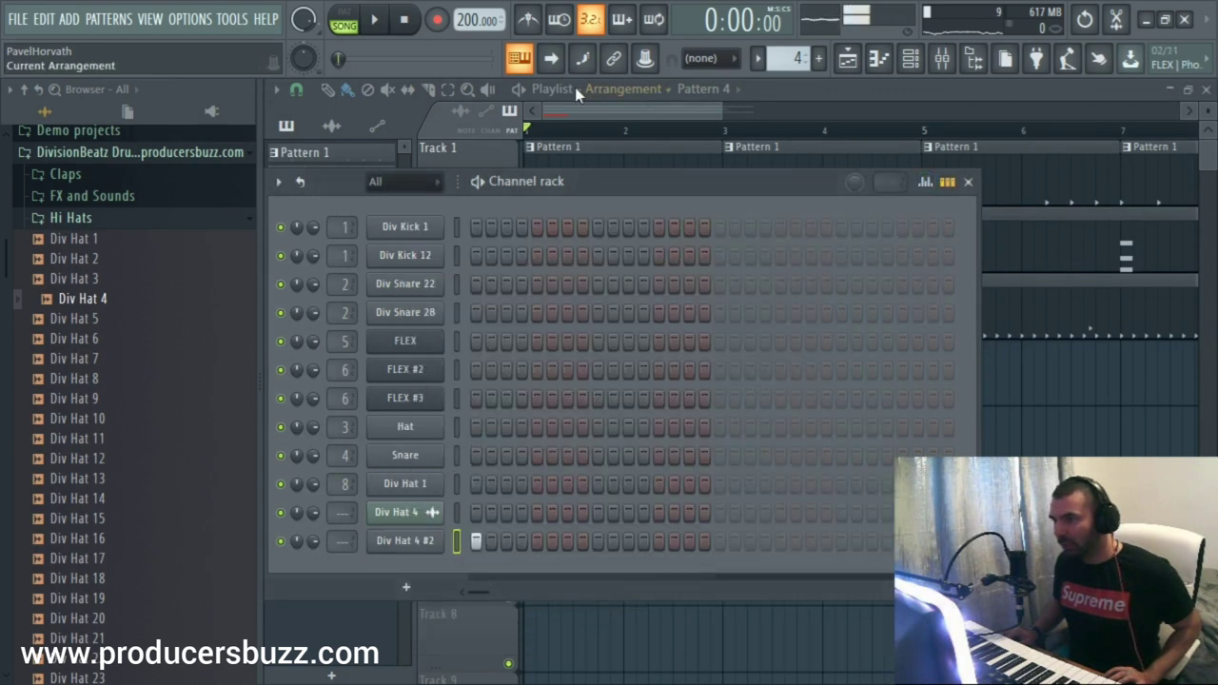
left_click(403, 540)
left_click(425, 257)
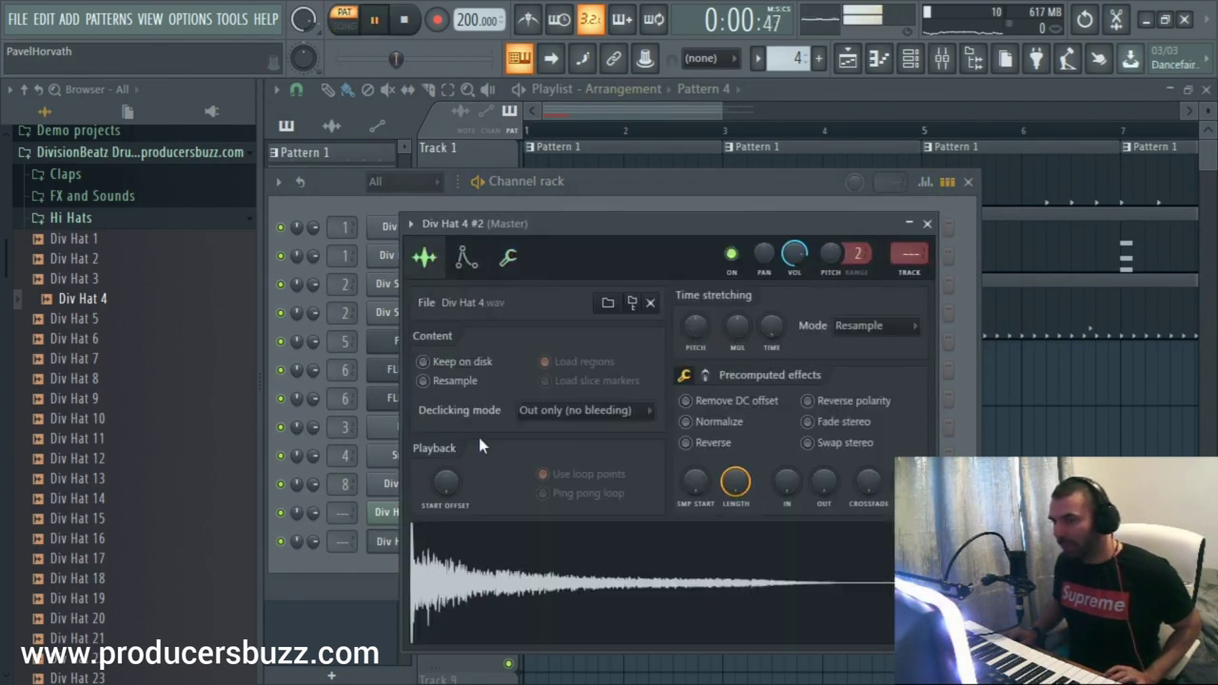
left_click(466, 256)
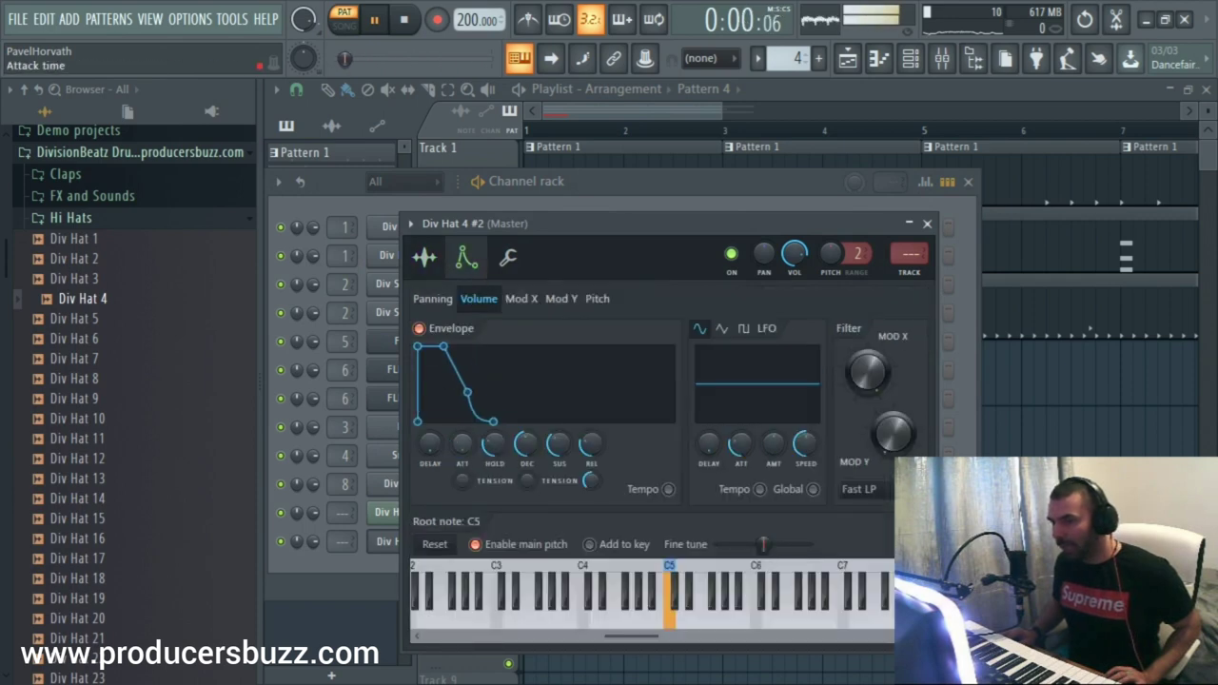
left_click(928, 222)
key("space")
key("F6")
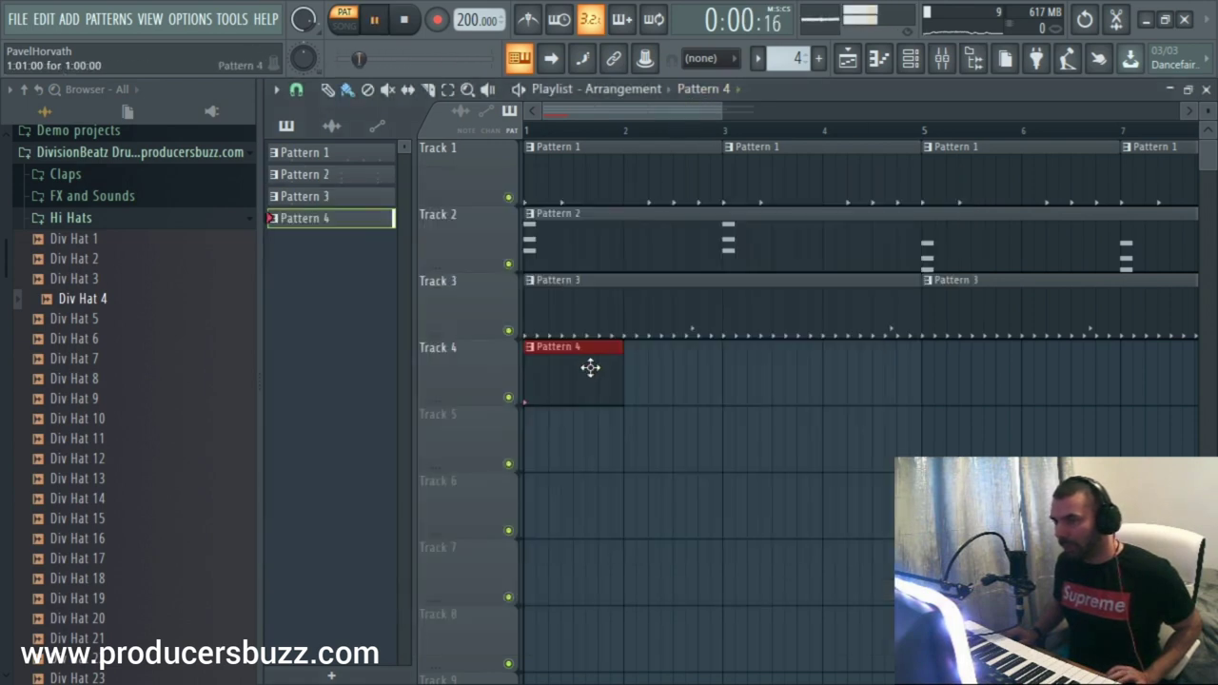
Place a second Pattern 4 clip on Track 4 and position it at bar 5
left_click(733, 377)
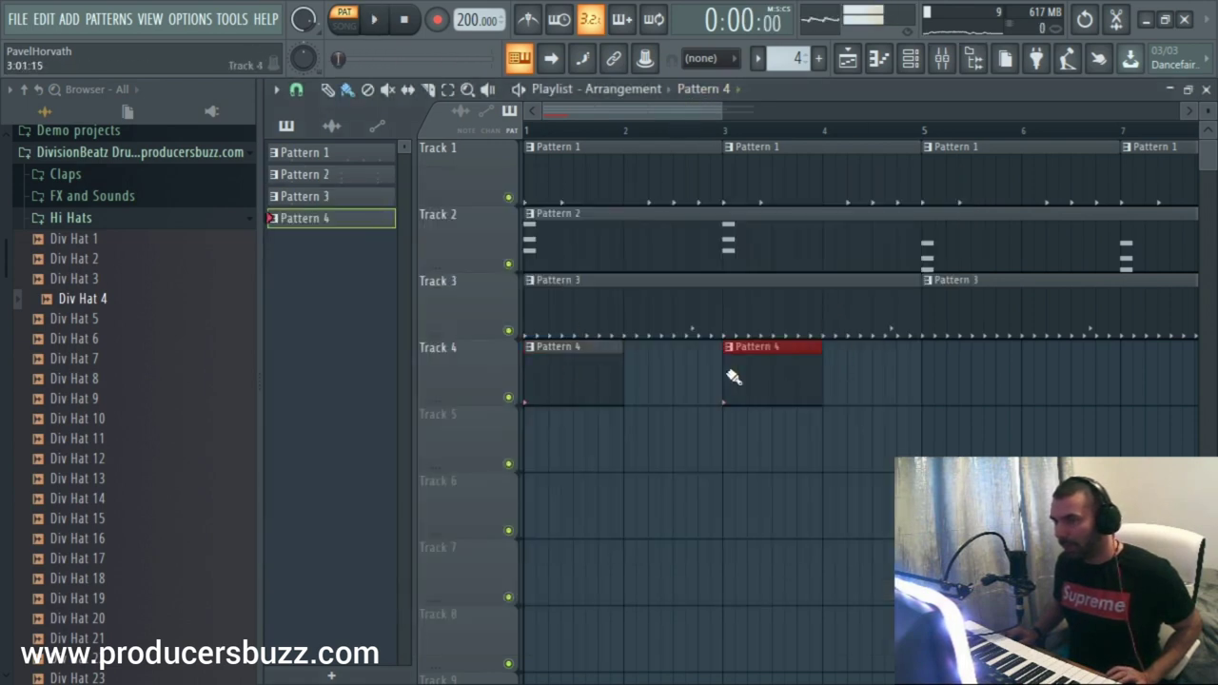
left_click_drag(768, 370, 967, 371)
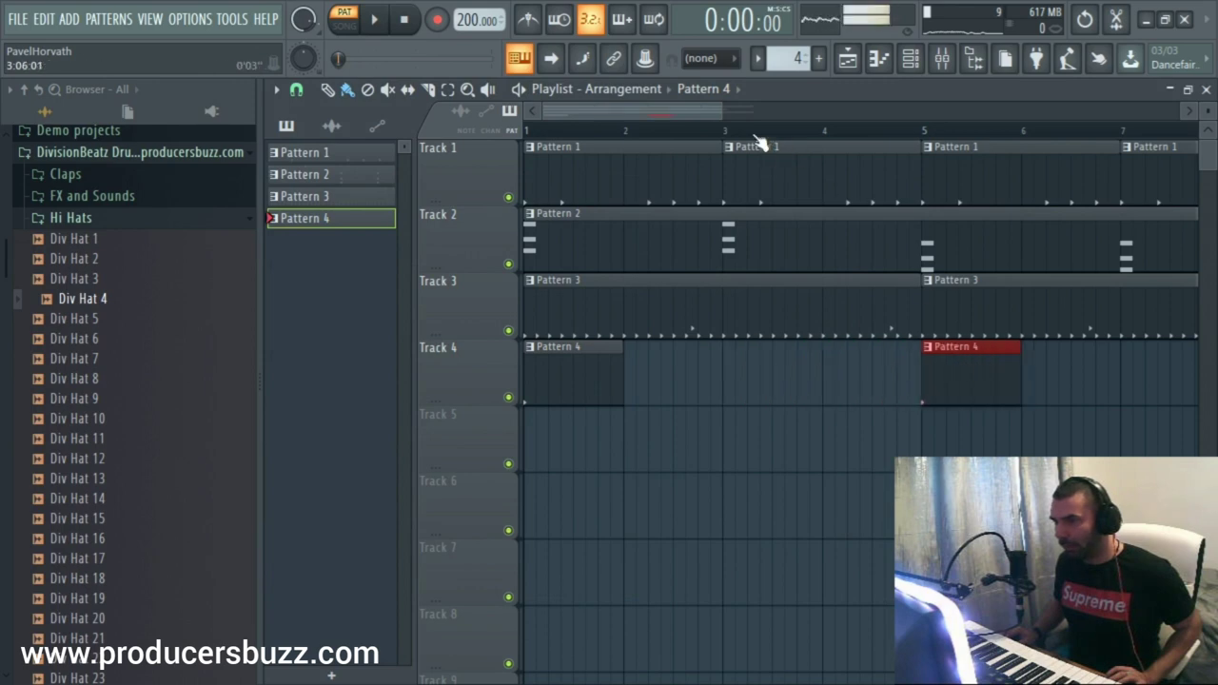
scroll(890, 233, "down", 3)
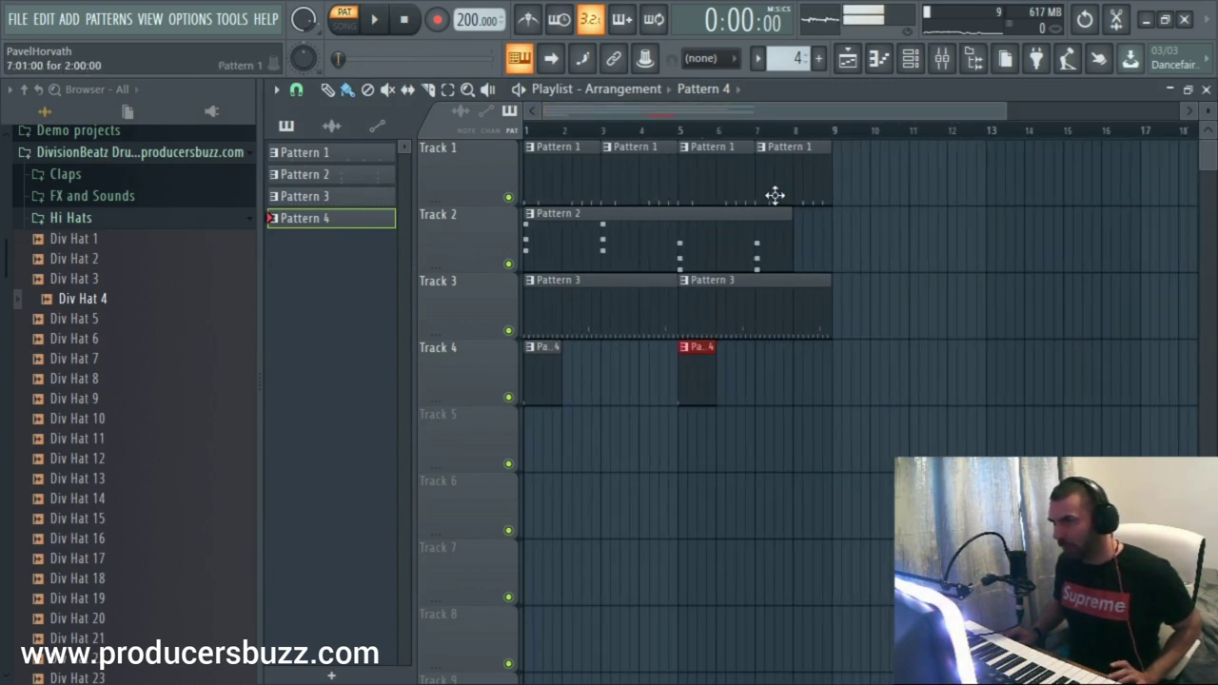
Route the Div Hat 4 #2 channel to Insert 9 and add Fruity Reeverb 2 in slot 1 with the wet level at 76%
double_click(558, 377)
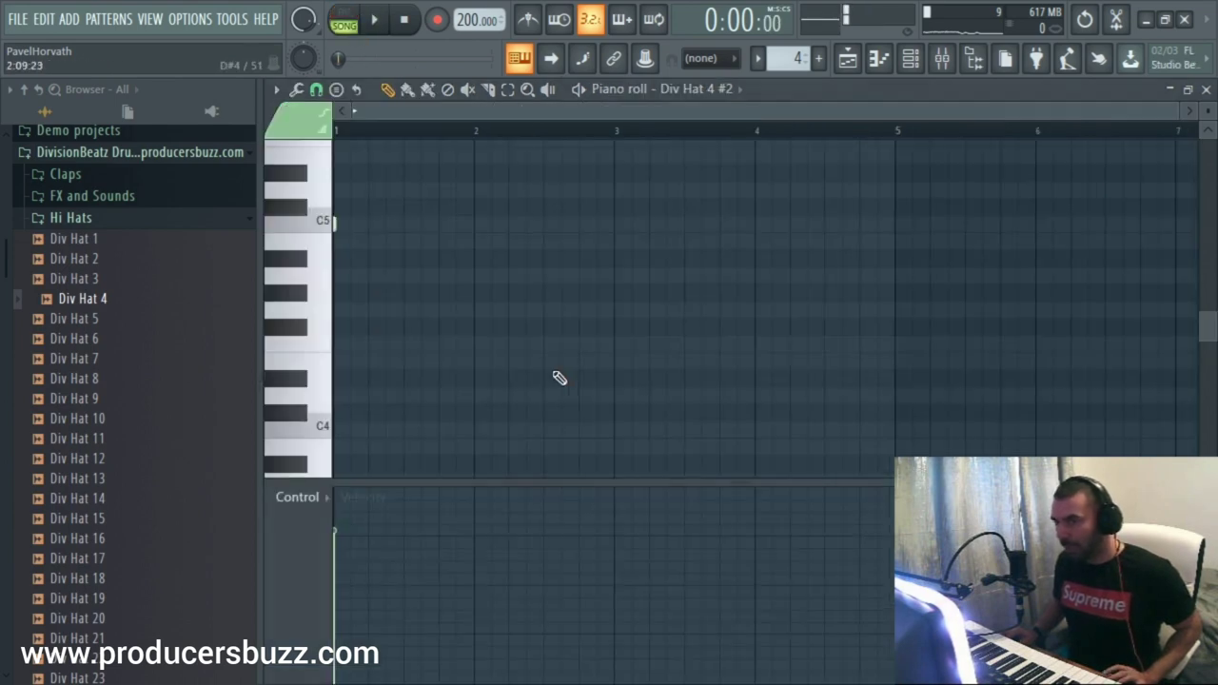
key("F6")
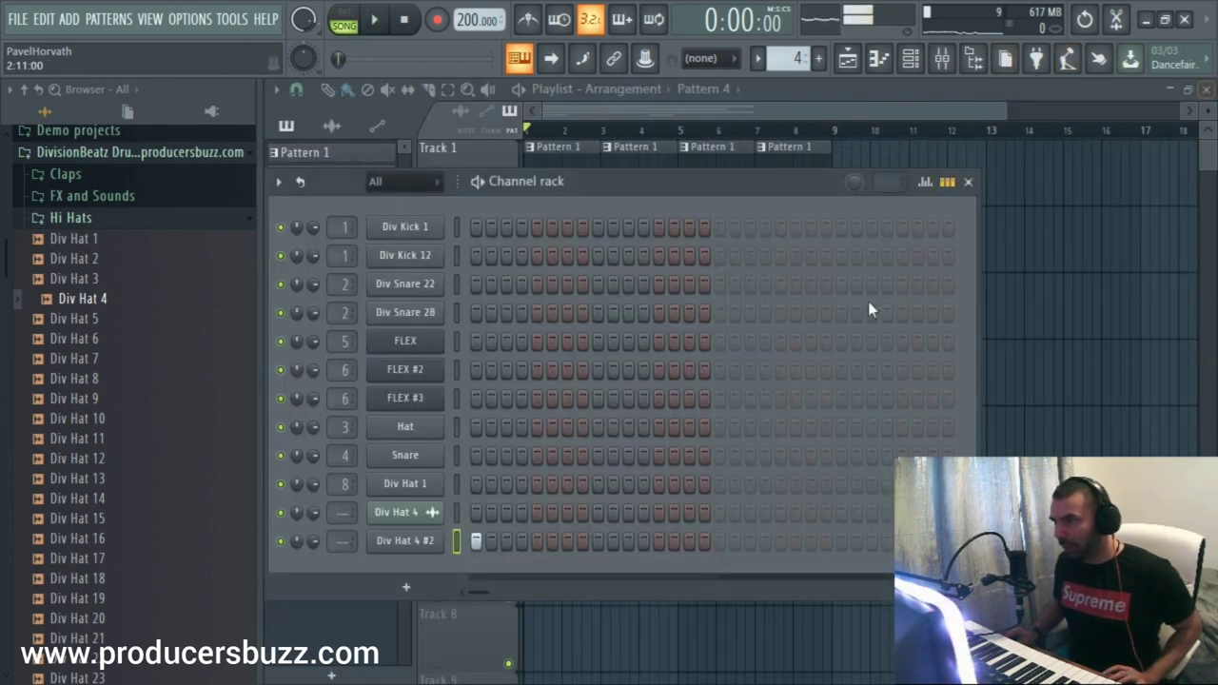
double_click(340, 541)
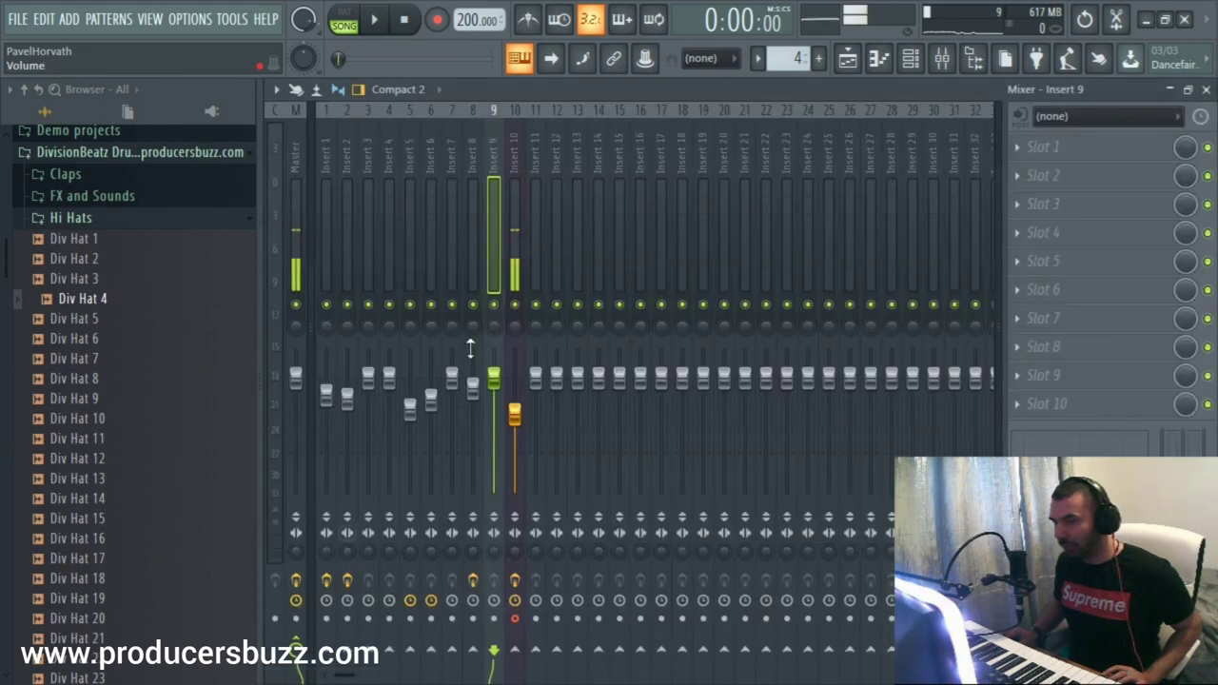
key("space")
left_click(1047, 147)
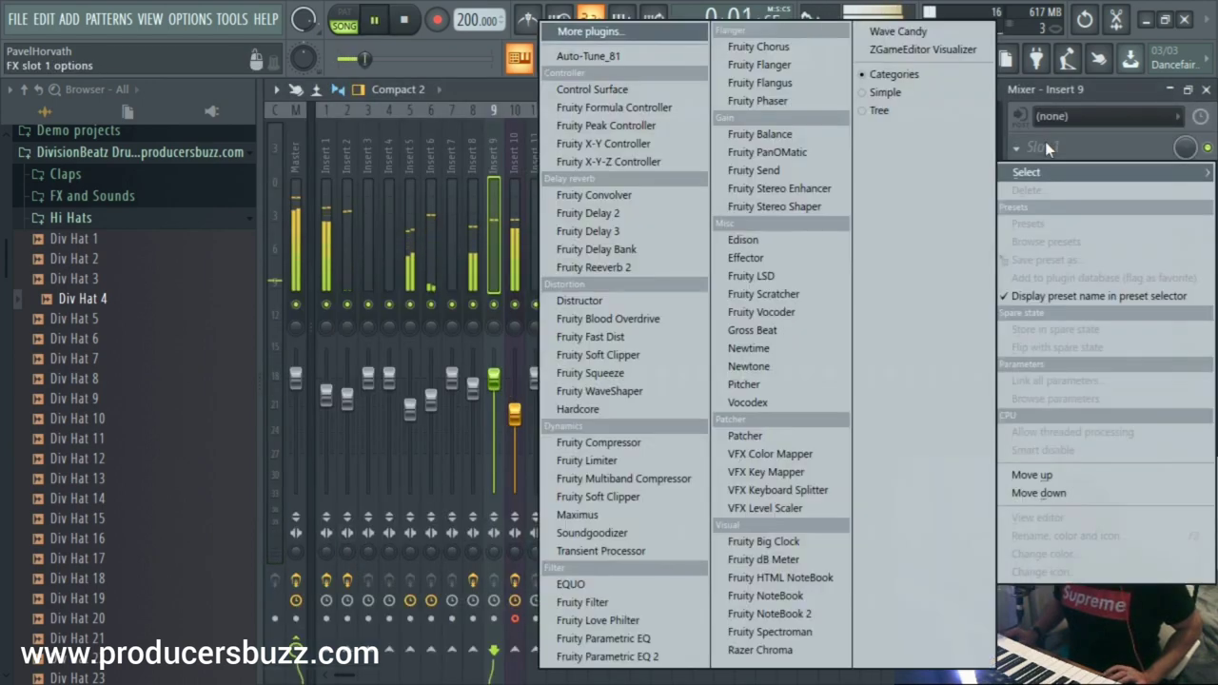
left_click(676, 265)
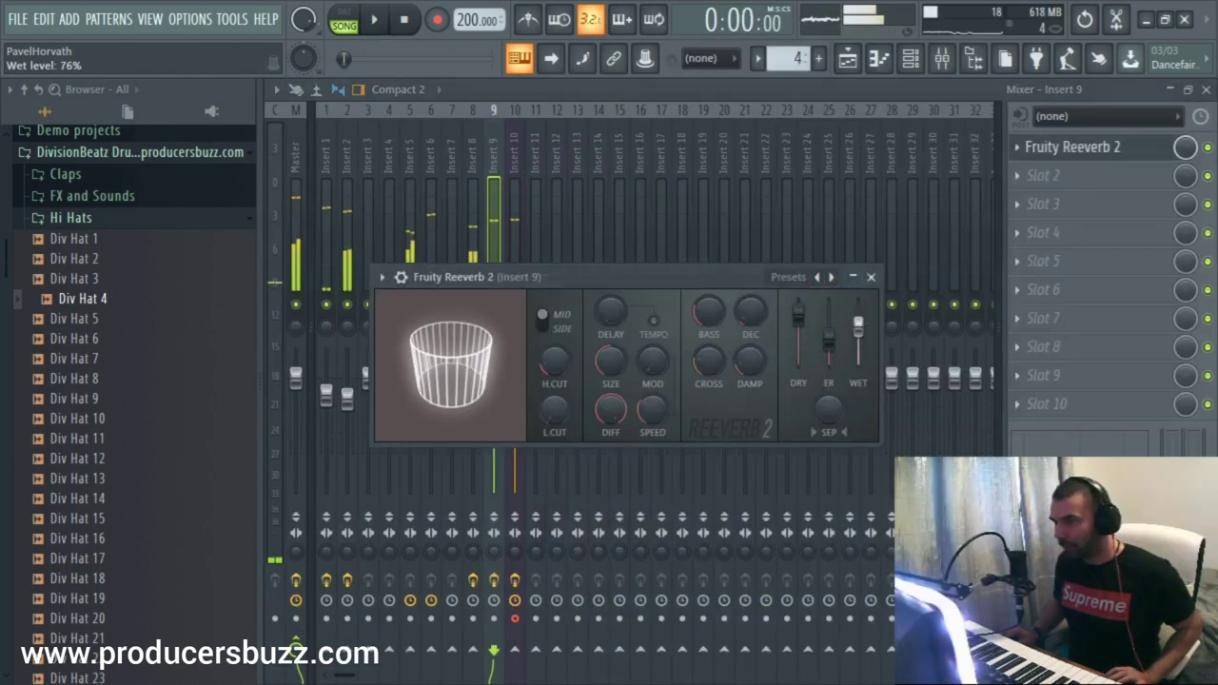
left_click(870, 277)
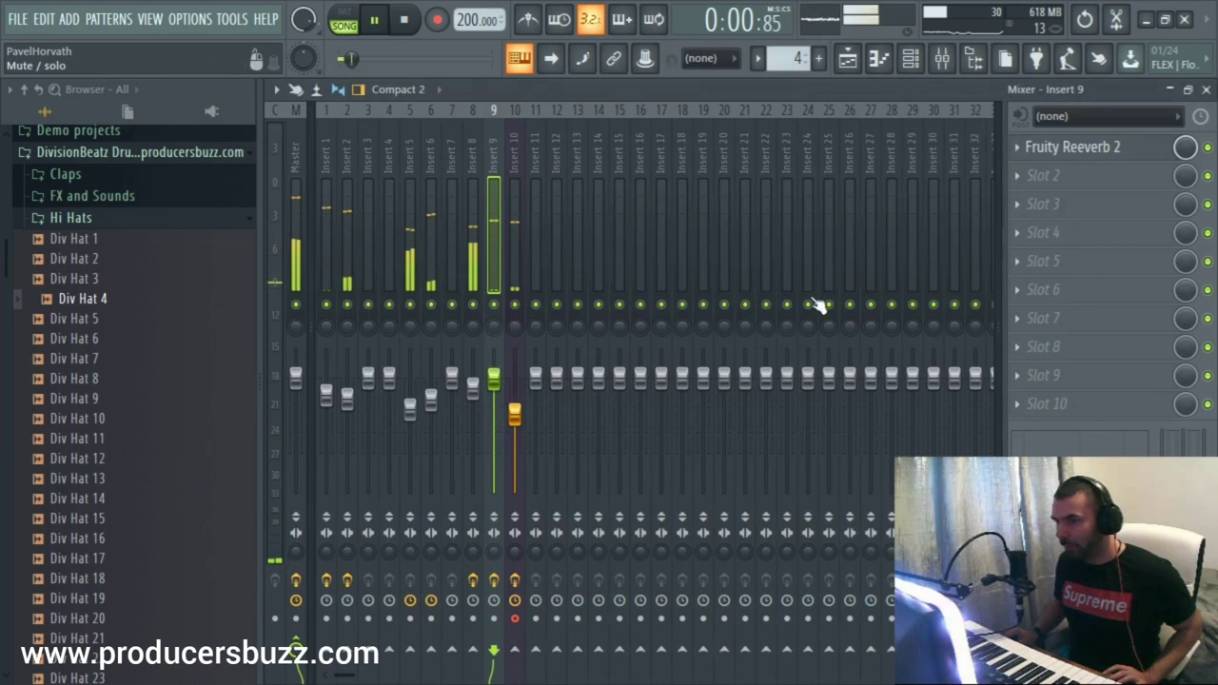
Add Fruity Stereo Shaper to slot 2 of Insert 9 and set its left/right delay to 6.0 ms
left_click(1051, 181)
left_click(805, 210)
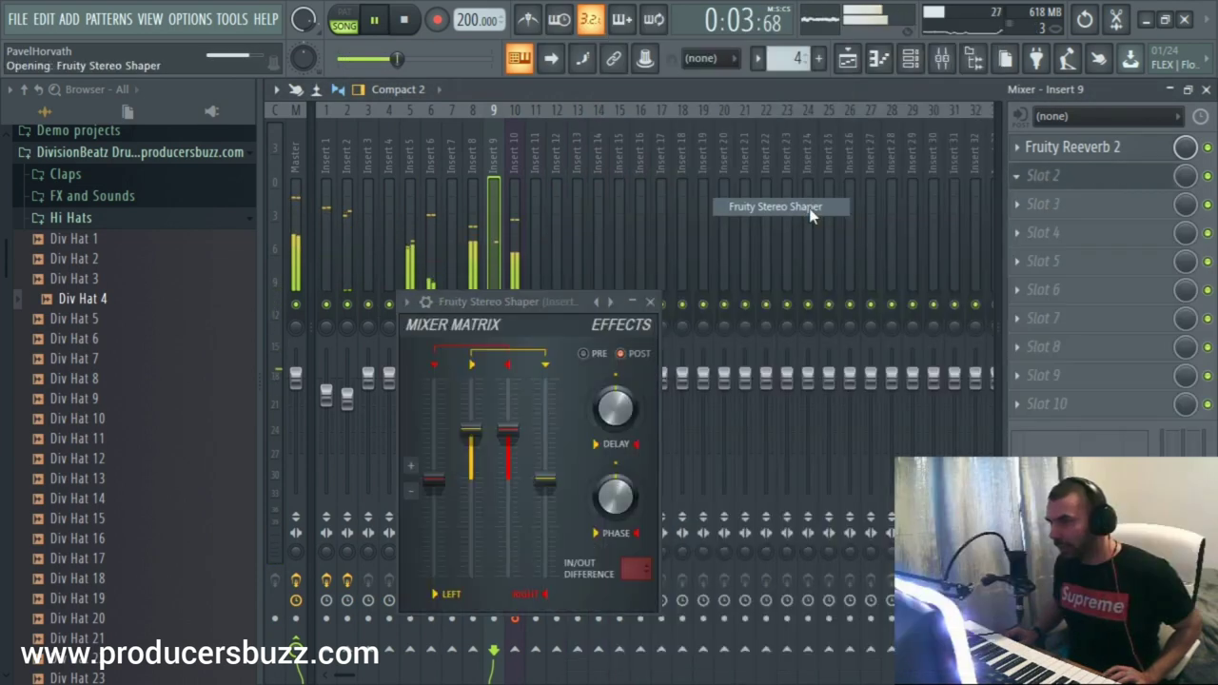
key("space")
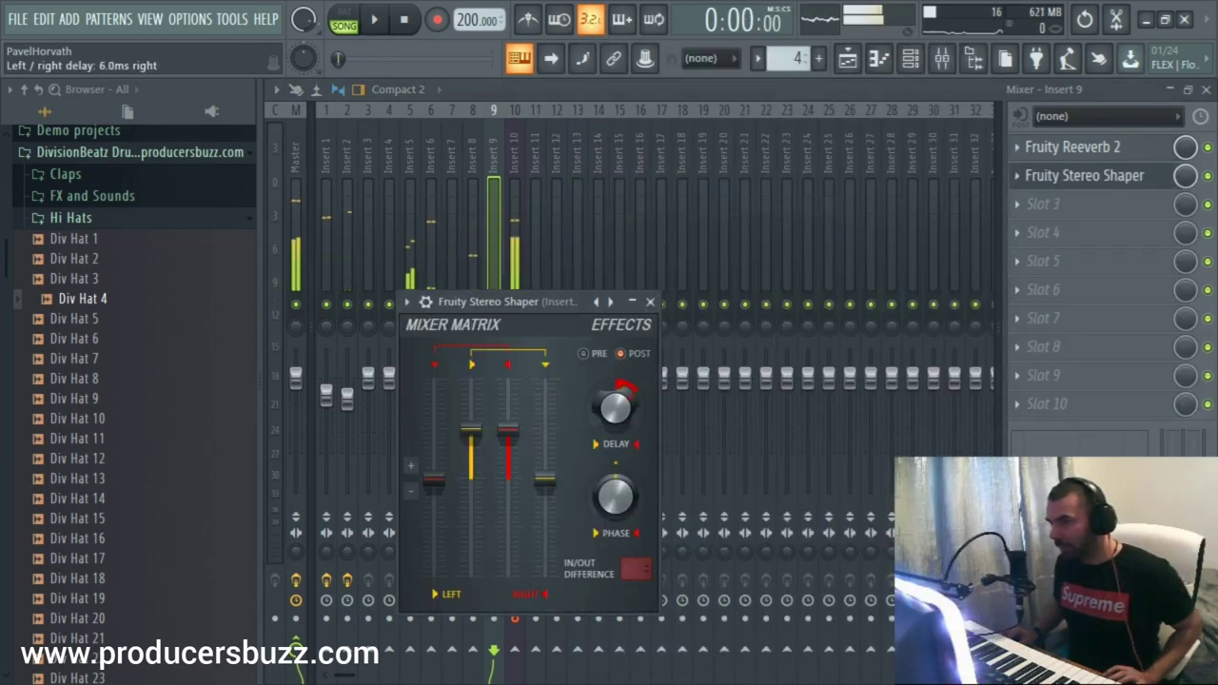
left_click(650, 302)
Play the song, lower the Insert 9 fader slightly and return to the playlist
key("space")
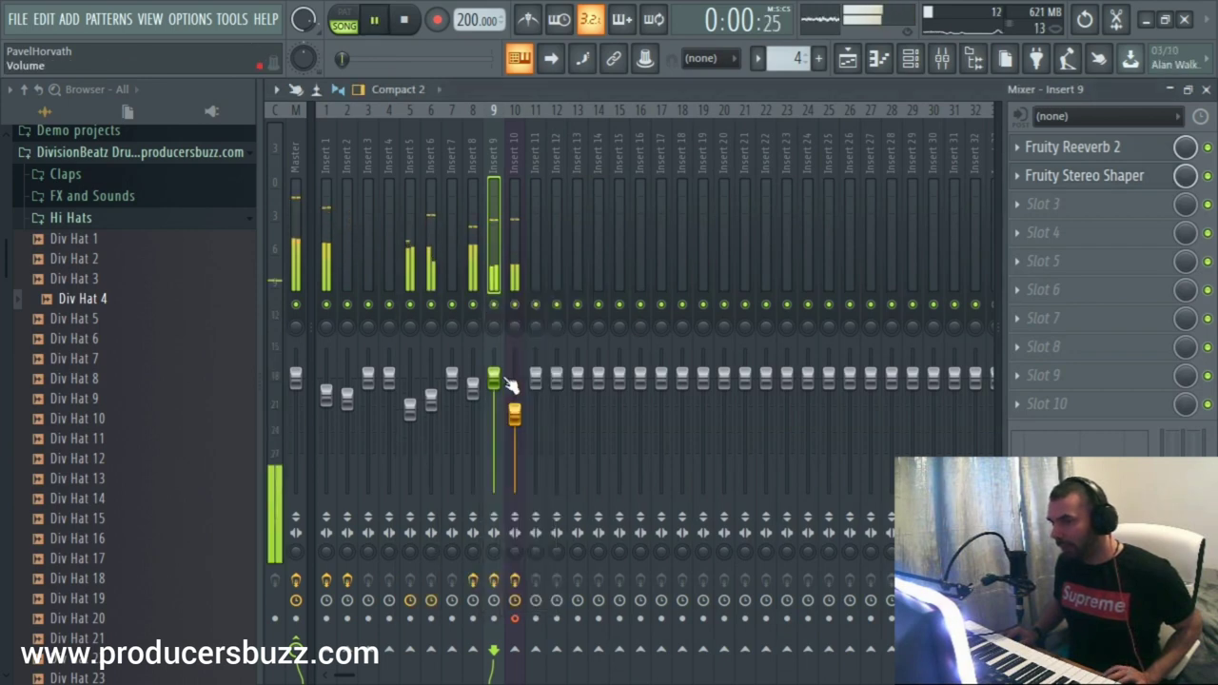
left_click(1206, 89)
left_click(960, 183)
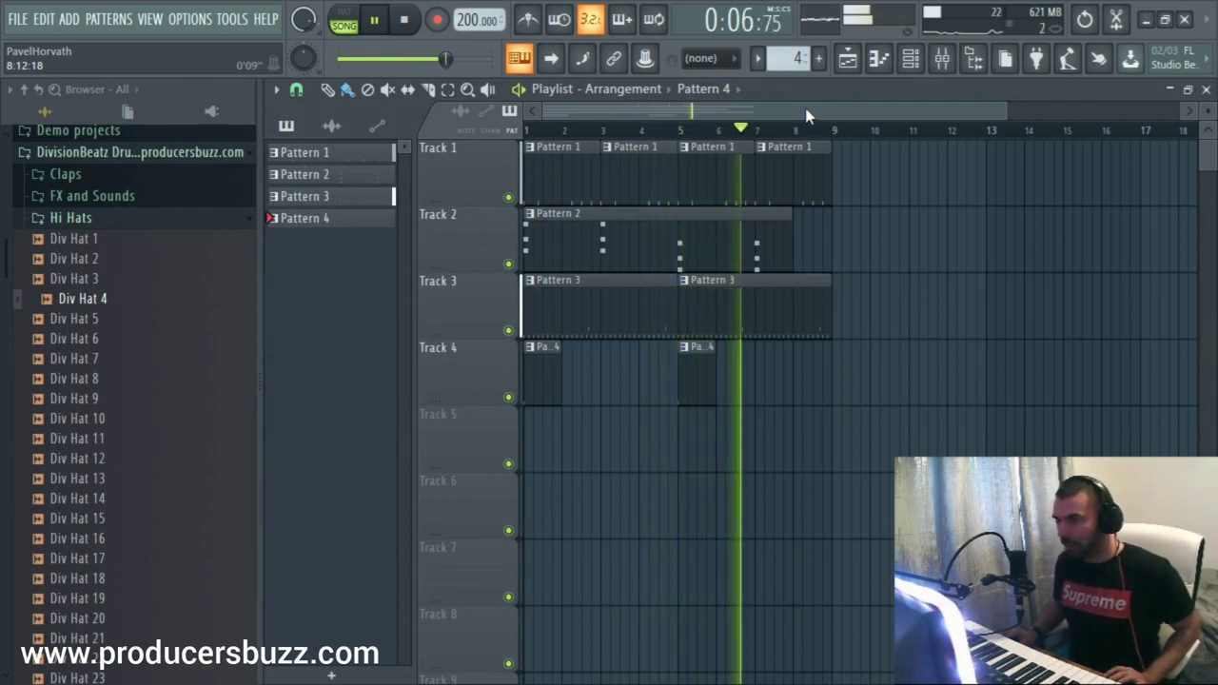
Add a Pattern 4 clip at bar 8 on Track 4 and shorten it to the second half of the bar
left_click(807, 377)
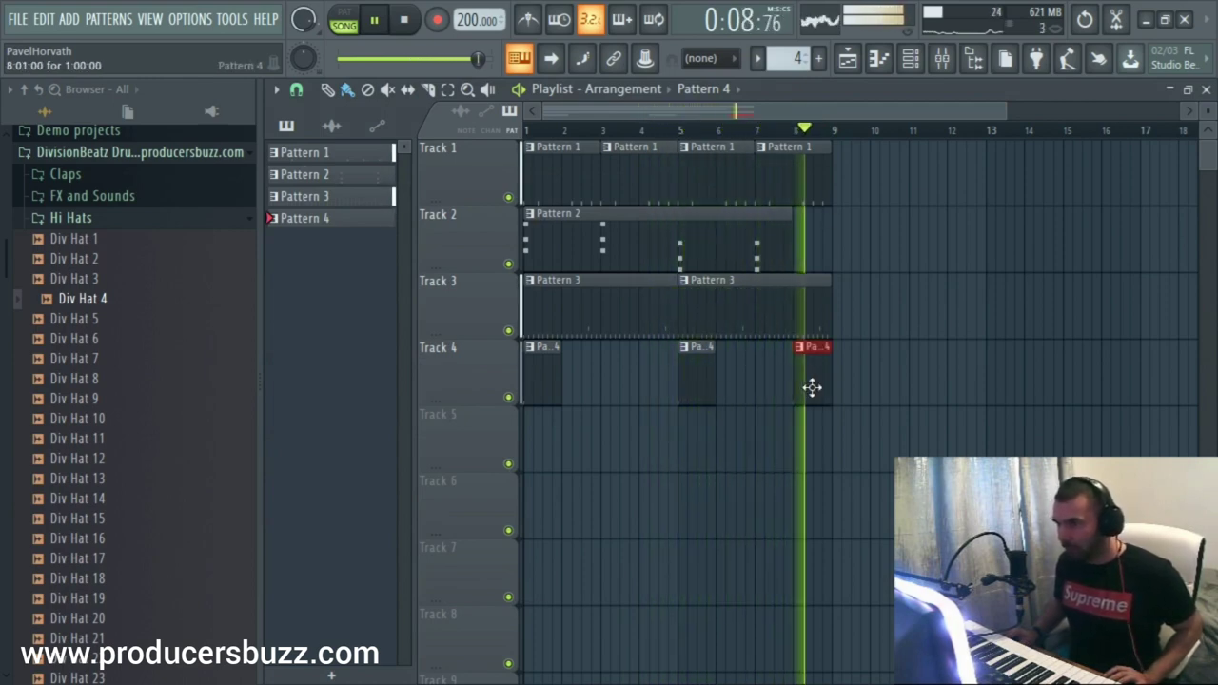
left_click_drag(812, 386, 829, 387)
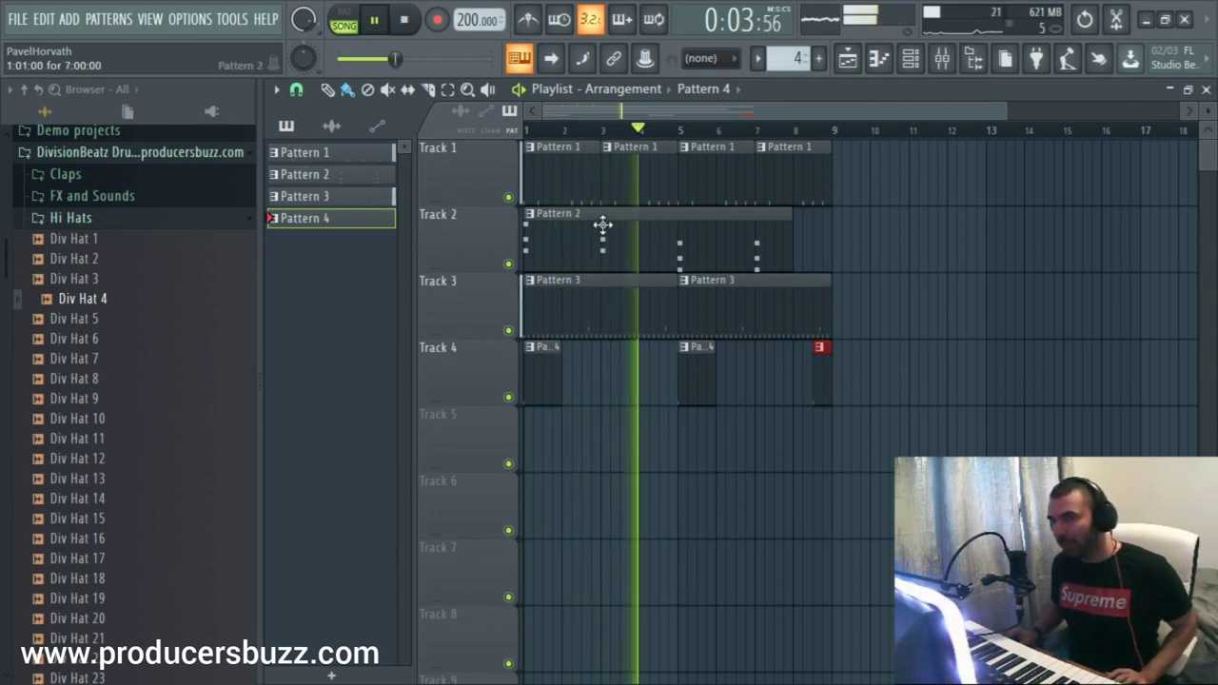
Stop playback, audition crash samples in the Open Hat folder, and place Div Crash 4 at the start of Track 5
left_click(119, 219)
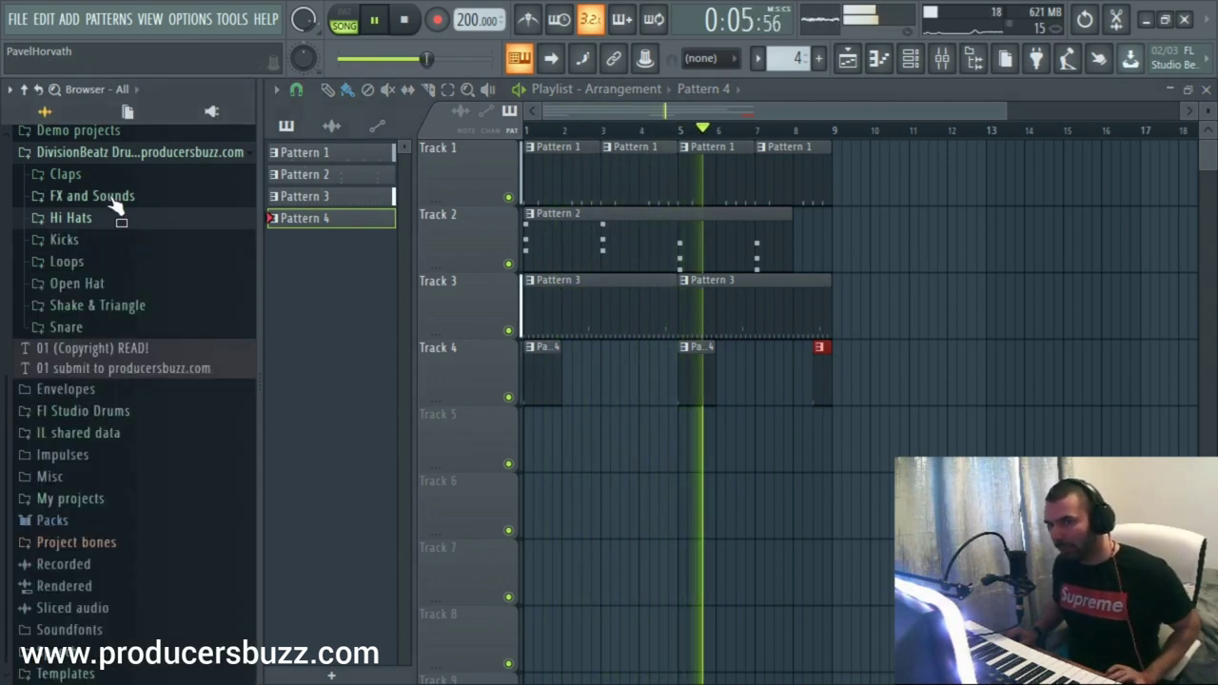
key("space")
left_click(114, 284)
left_click(108, 325)
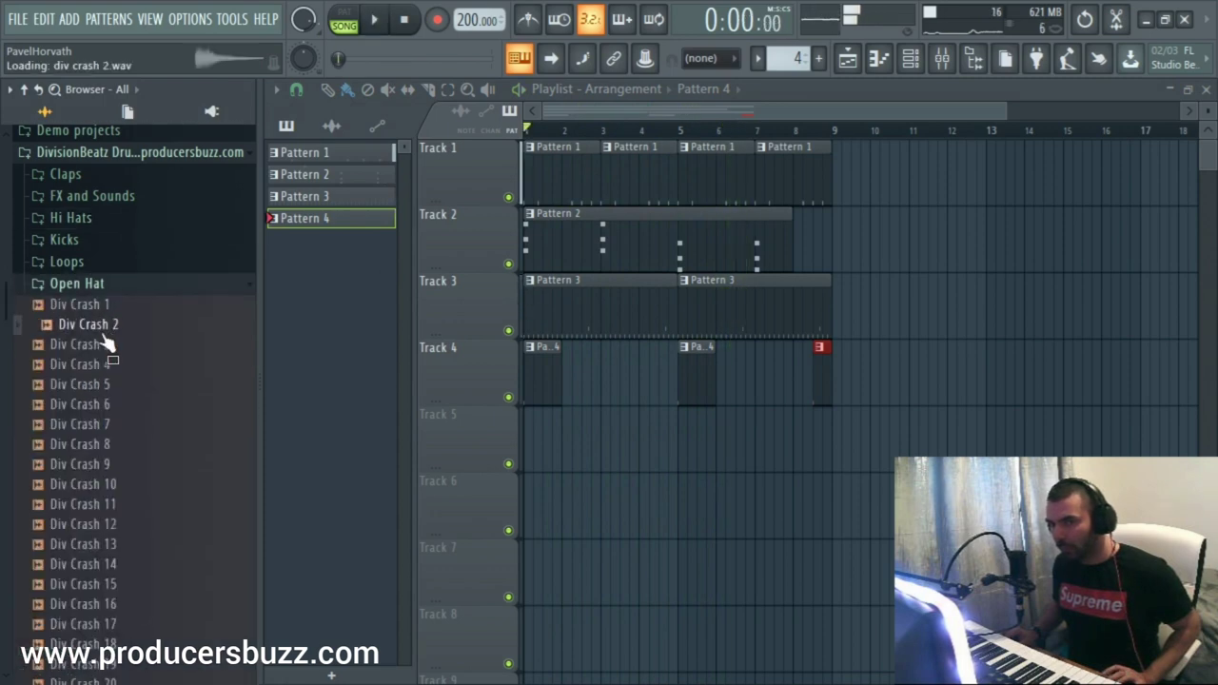
left_click(108, 345)
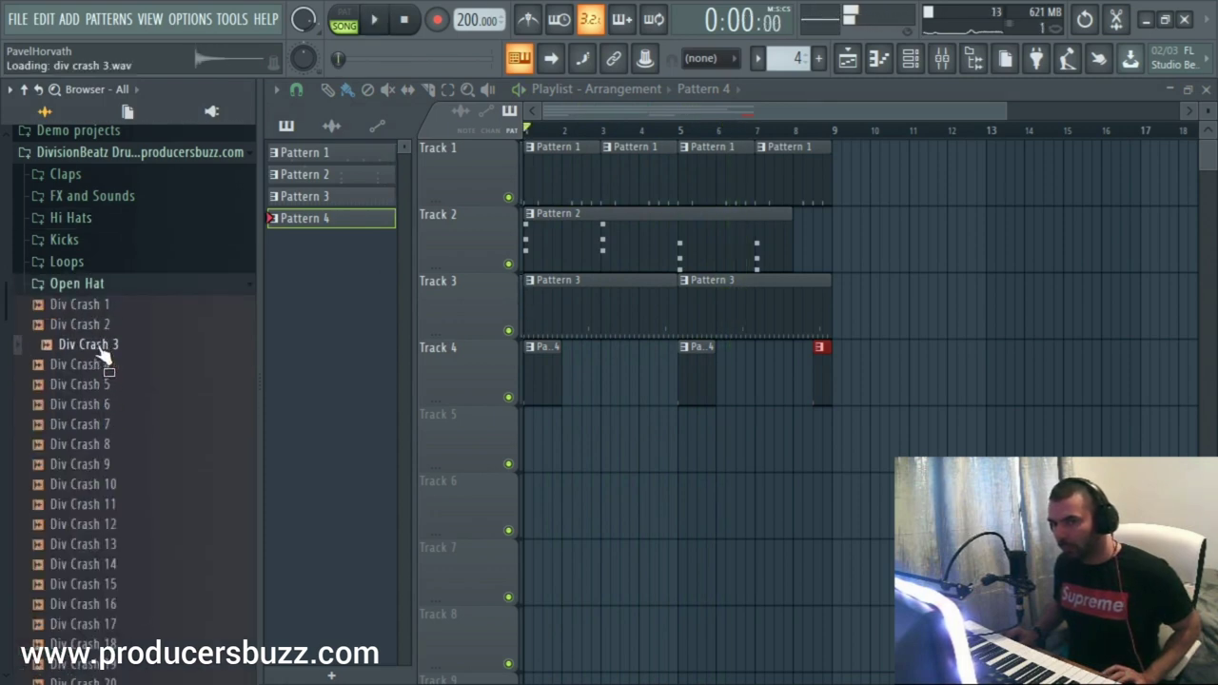
left_click(99, 364)
left_click_drag(528, 429, 529, 433)
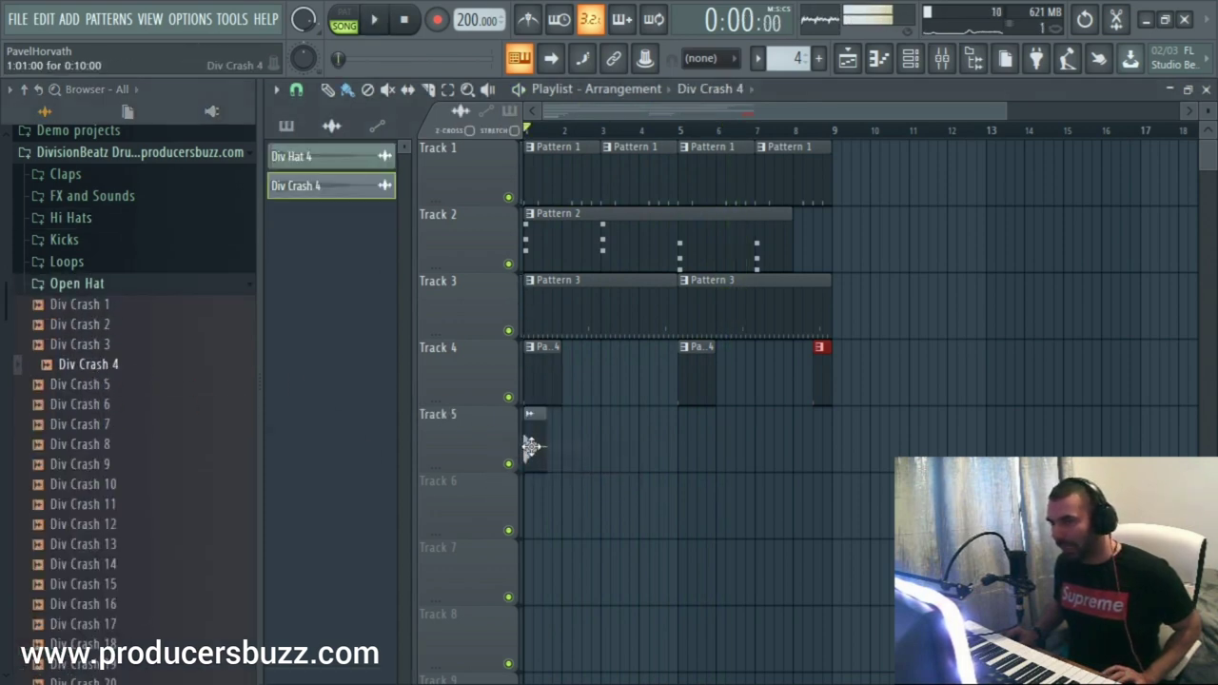
Route the Div Crash 4 clip to Insert 11, lower that insert's fader slightly during playback, and return to the playlist
double_click(534, 435)
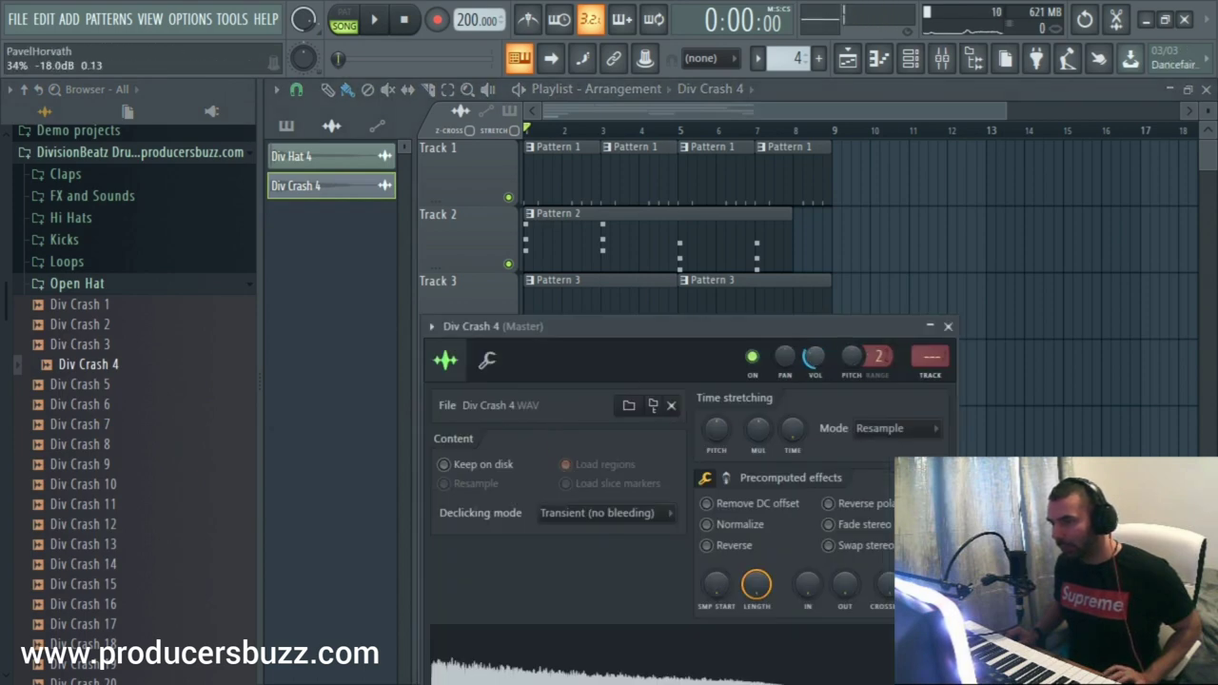
key("space")
key("ctrl+l")
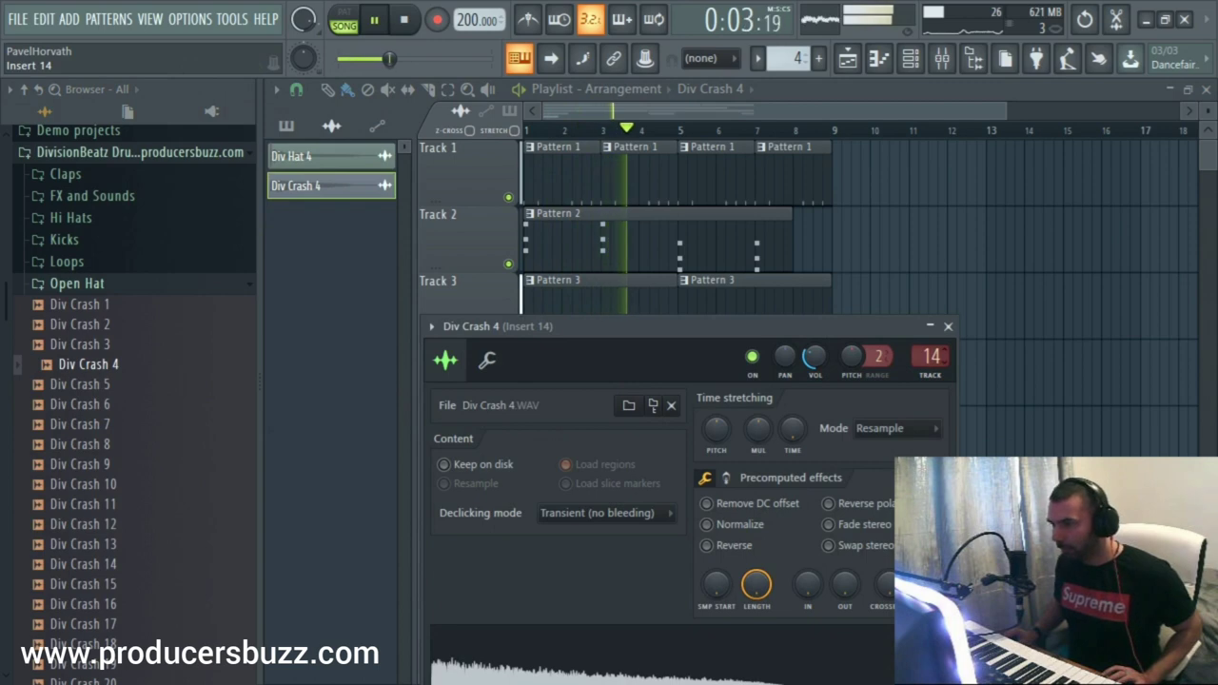
key("F9")
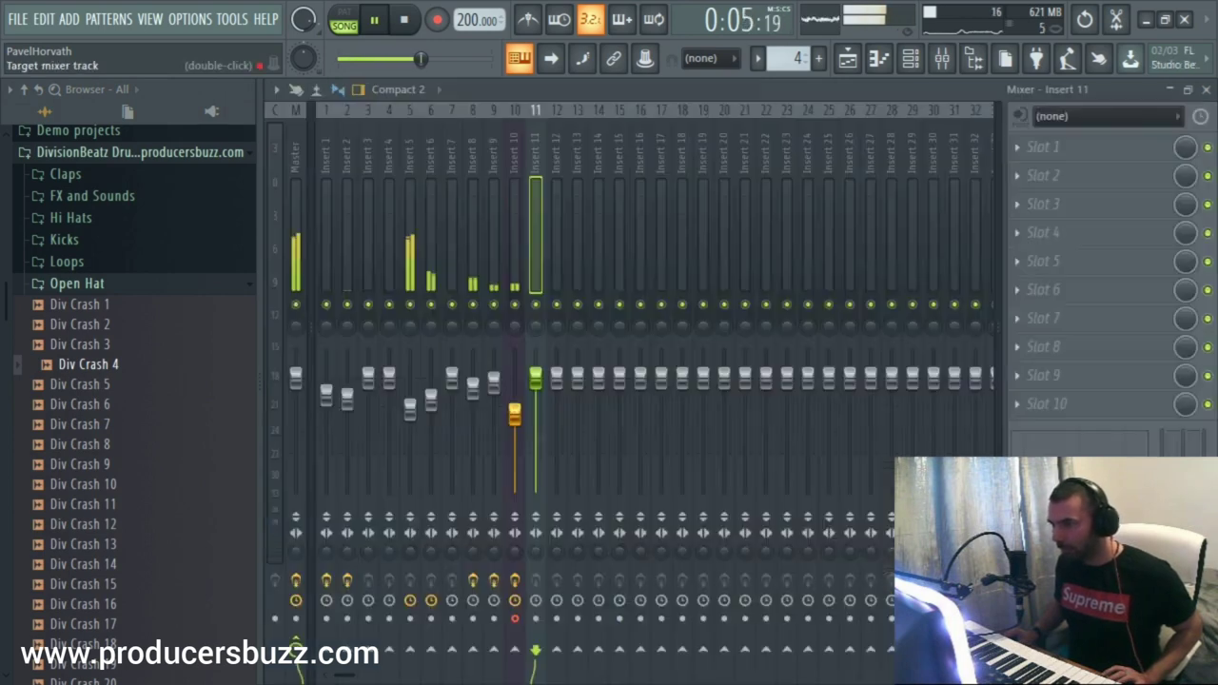
left_click_drag(536, 378, 536, 388)
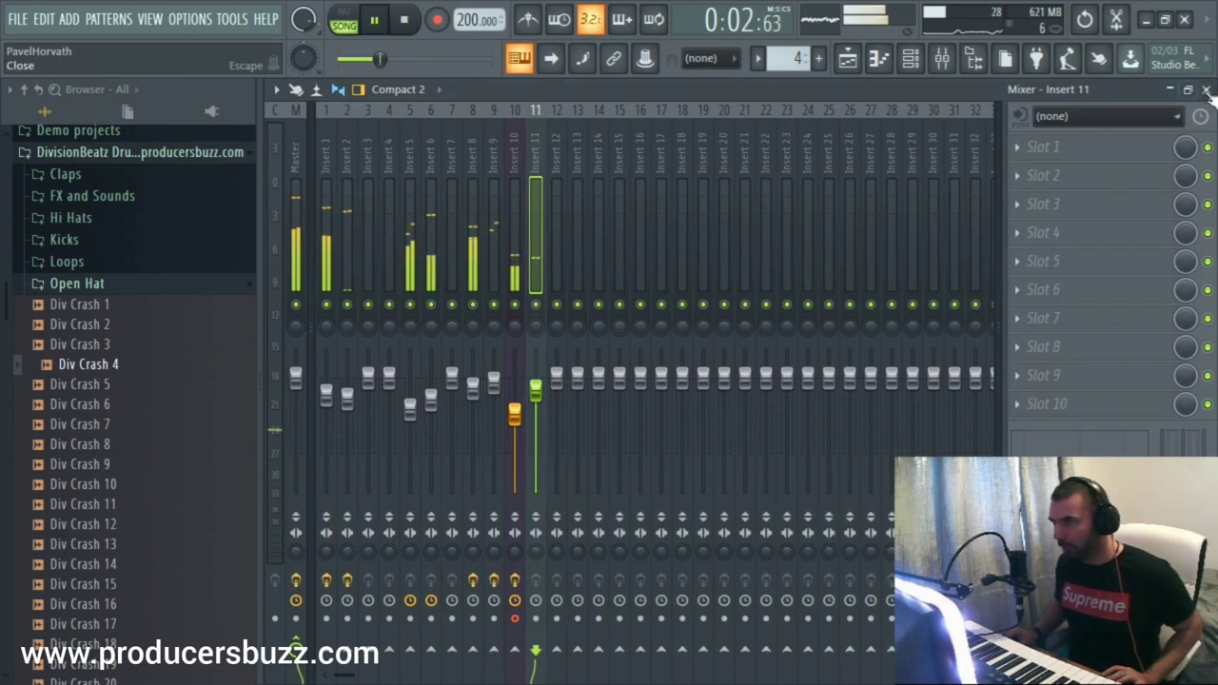
left_click(1207, 88)
left_click(942, 330)
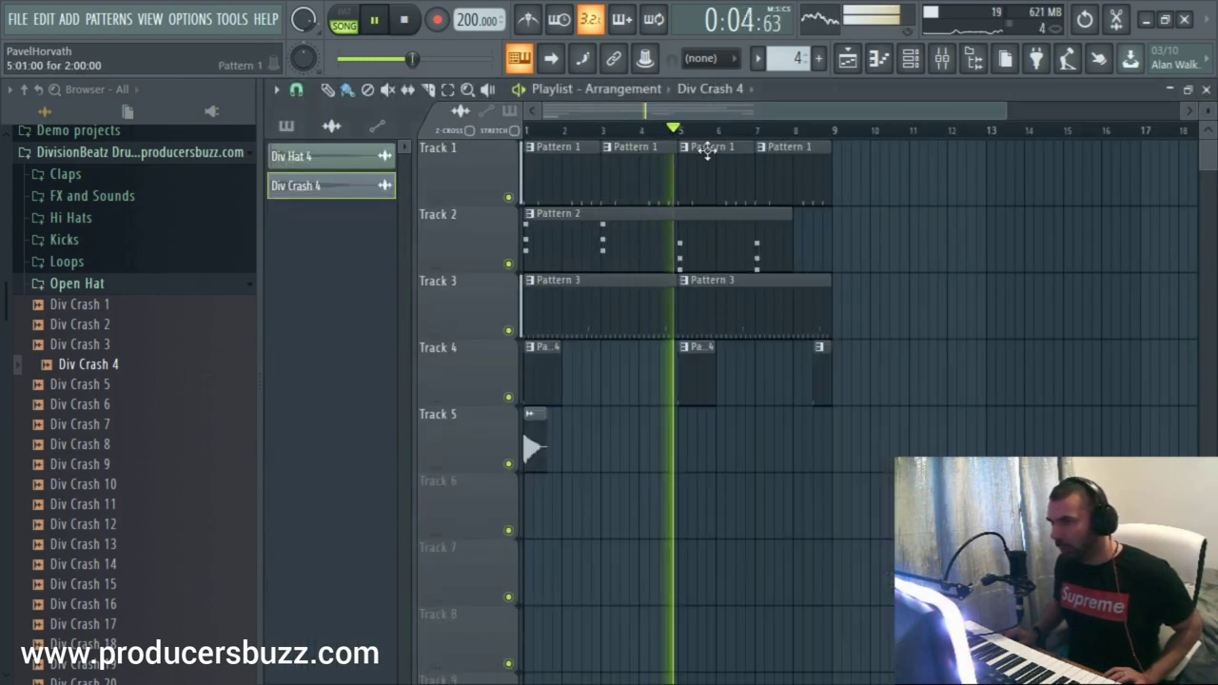
left_click_drag(1006, 111, 1083, 114)
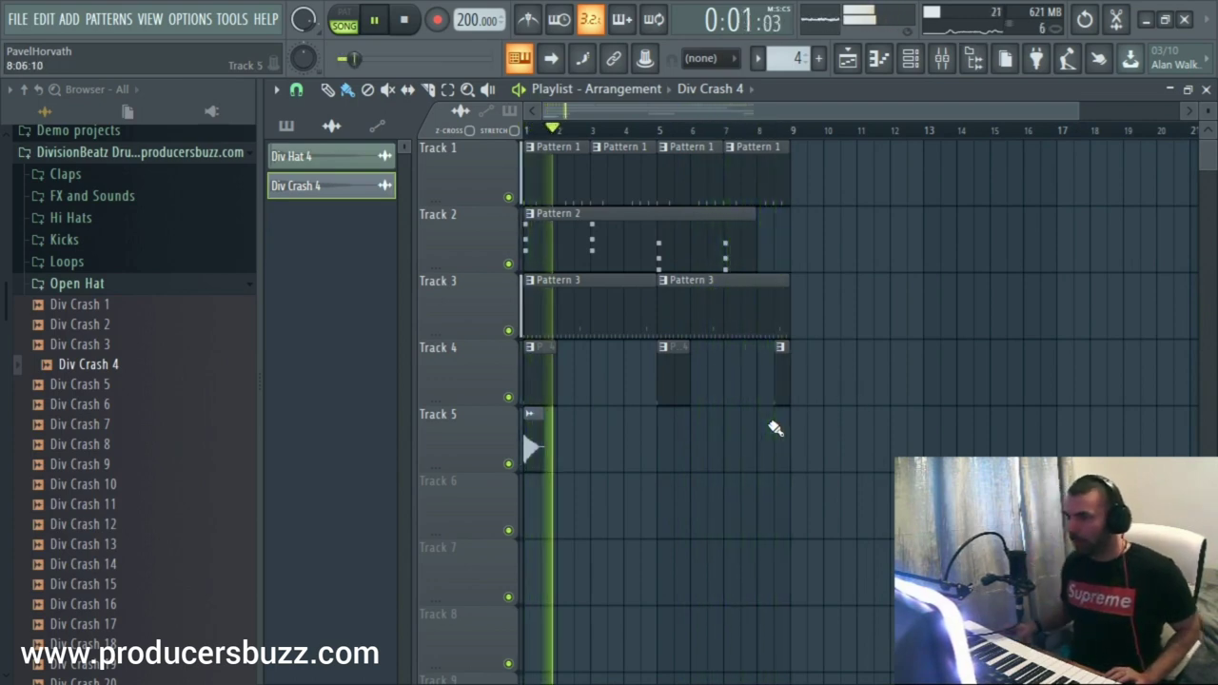
Open the Div Crash 4 clip's sample settings and raise its Out fade in the precomputed effects
double_click(529, 443)
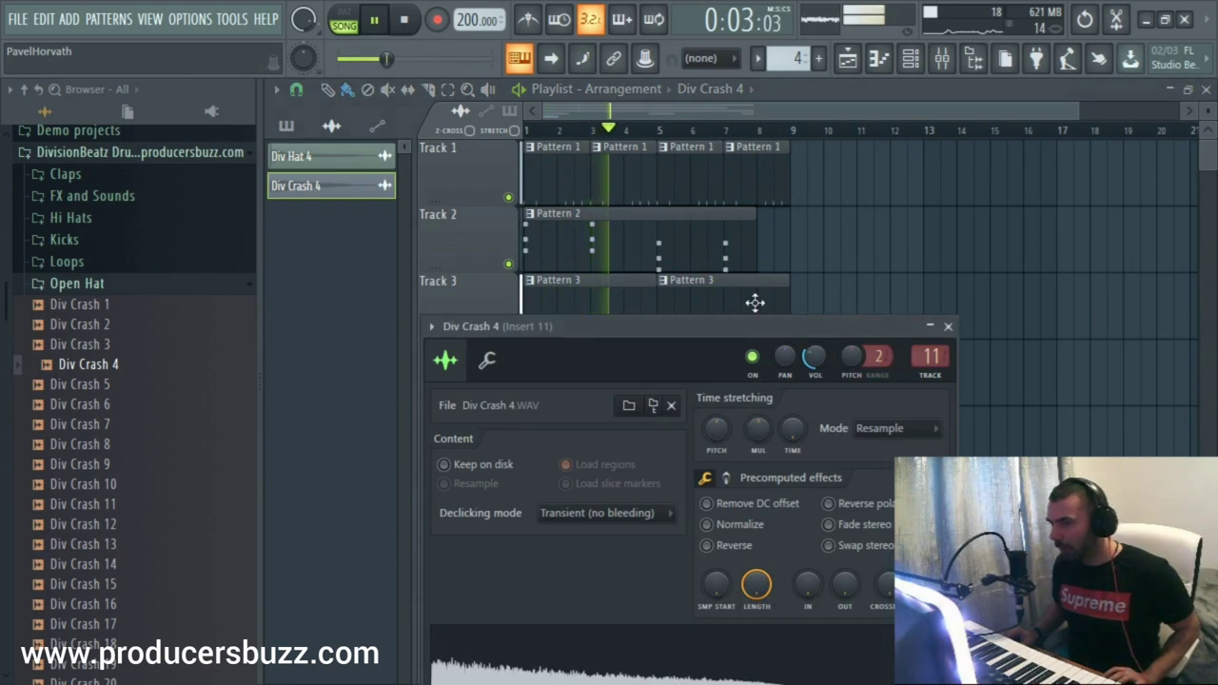
left_click_drag(755, 302, 775, 131)
left_click_drag(869, 404, 834, 426)
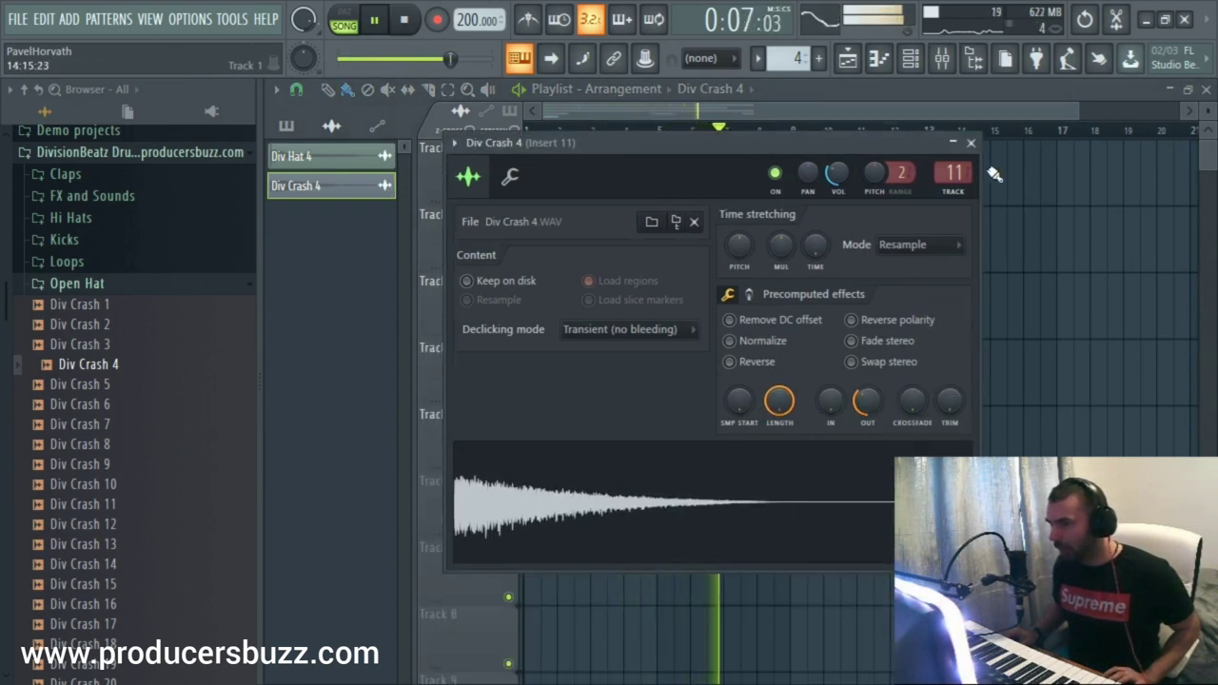
Load Fruity Parametric EQ 2 in slot 1 of Insert 11, cutting the low bands and slightly boosting the upper bands
left_click(954, 173)
left_click(1042, 147)
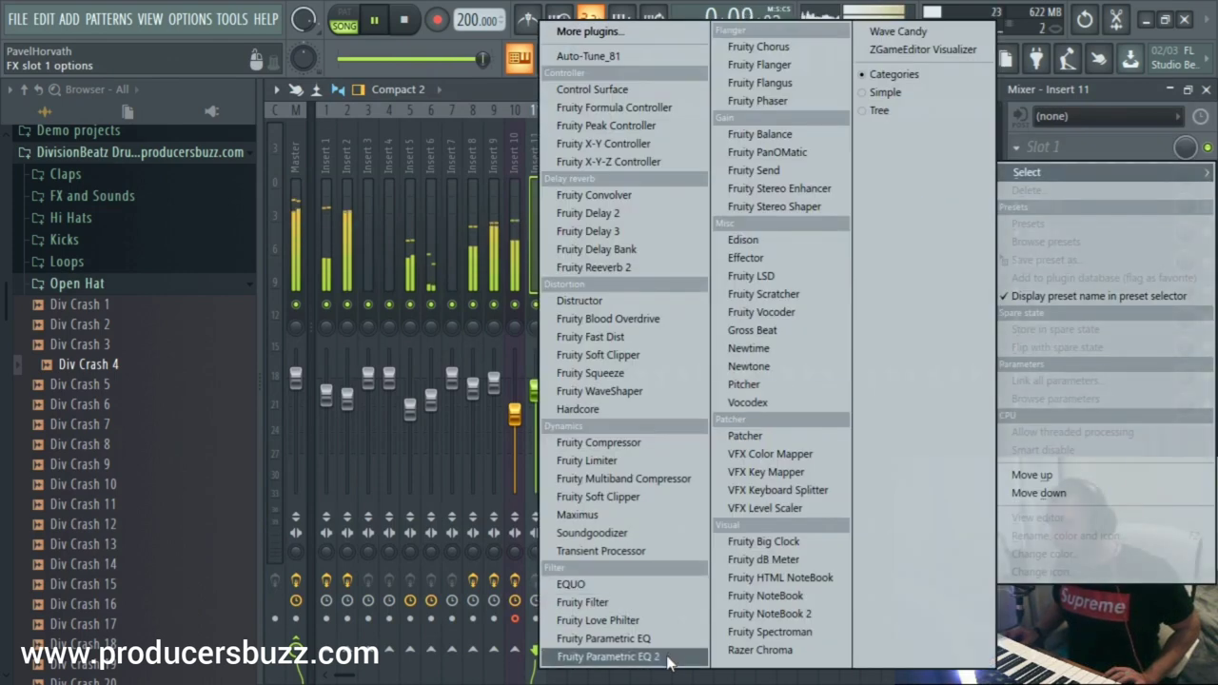
left_click(607, 656)
left_click_drag(367, 344, 371, 407)
left_click_drag(406, 344, 412, 400)
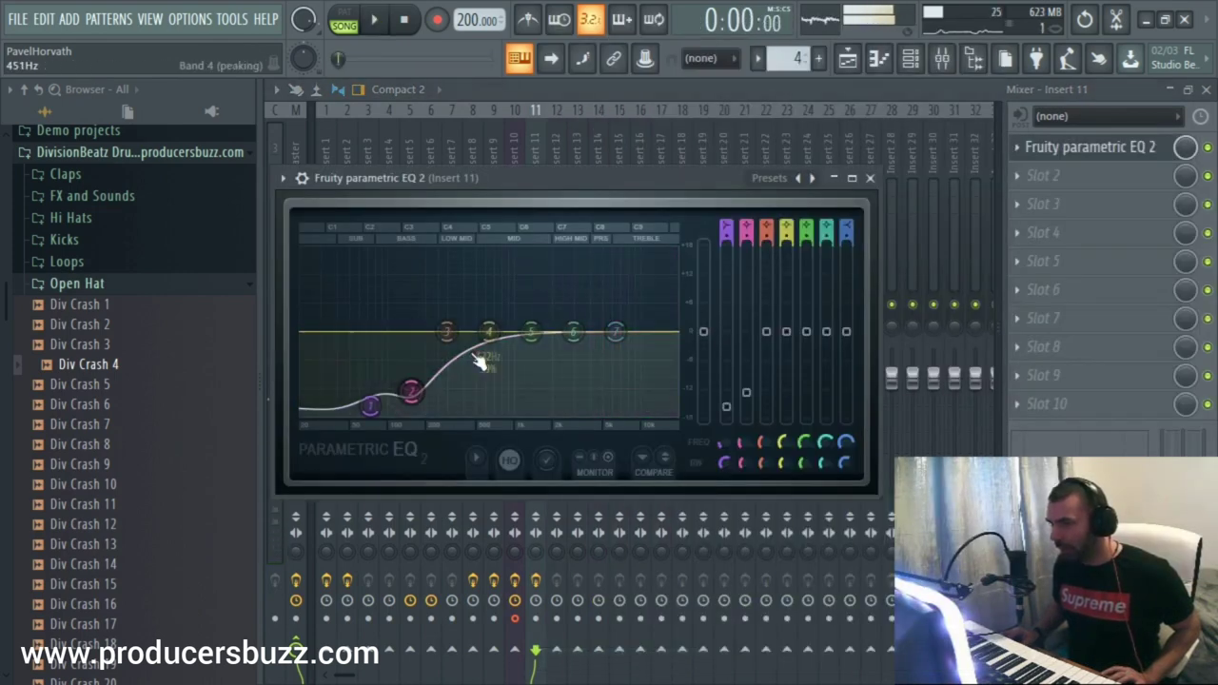
left_click_drag(447, 333, 489, 341)
left_click_drag(574, 323, 619, 327)
During playback, lower band 5 of the crash EQ slightly and raise the band 7 high shelf to 6.0 dB
key("space")
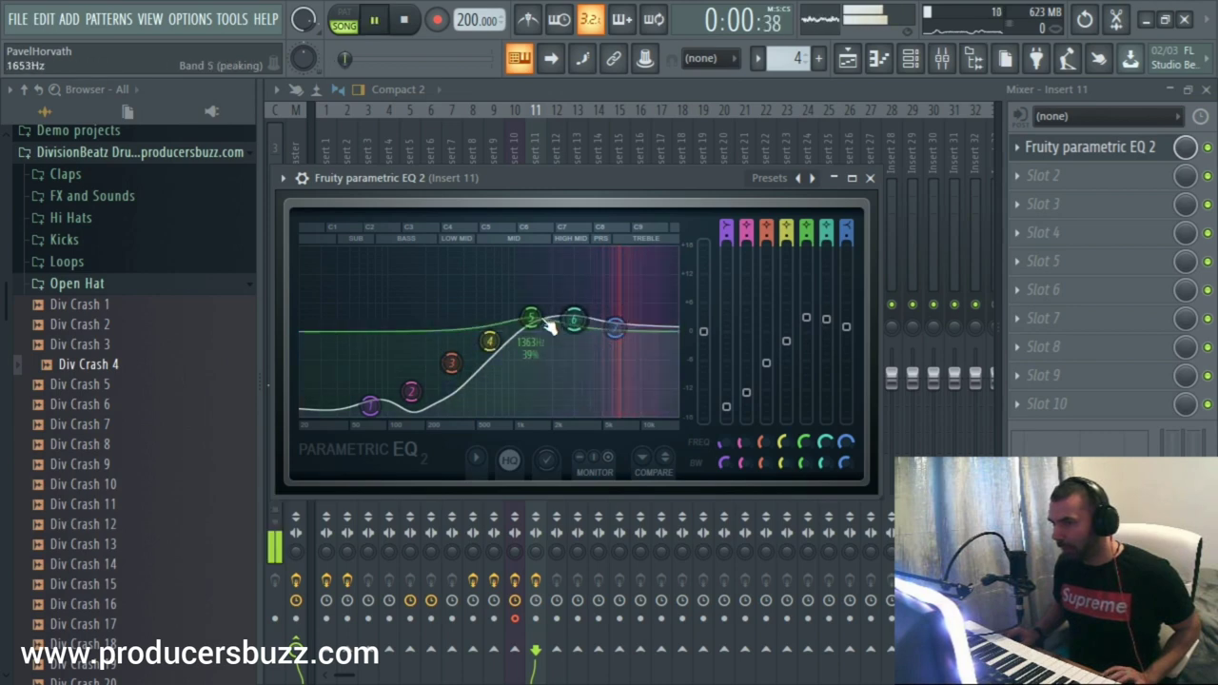
left_click_drag(531, 318, 532, 326)
left_click_drag(615, 329, 614, 302)
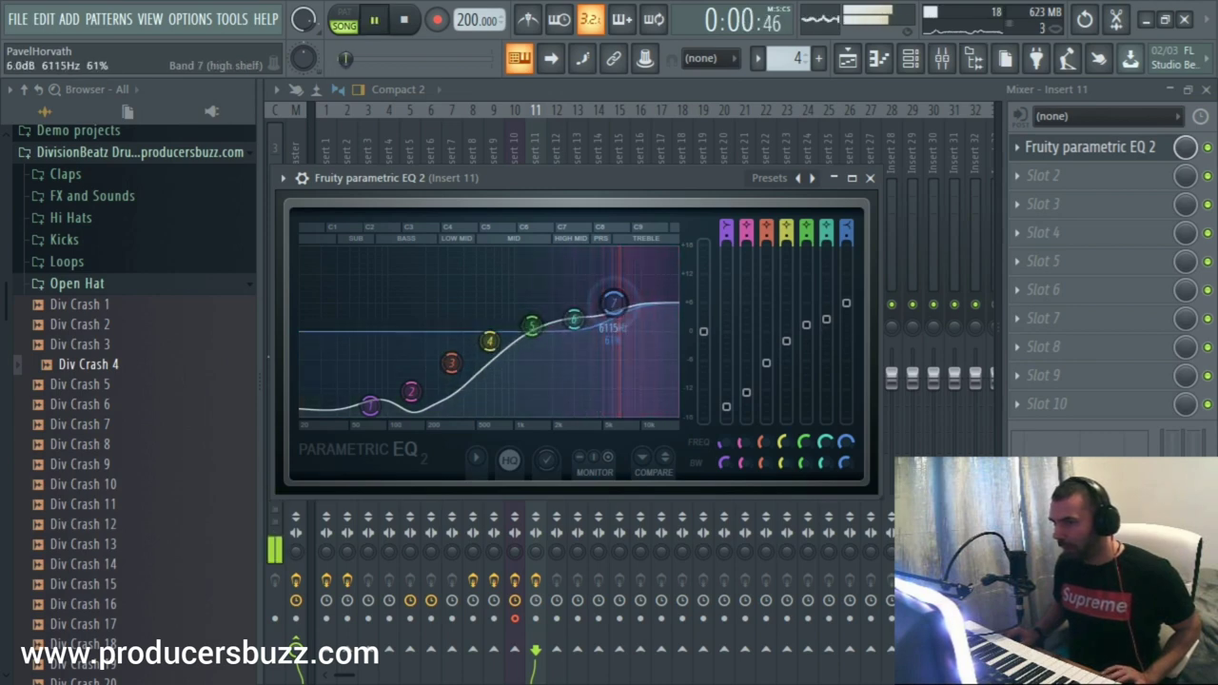
Close the EQ, lower the Insert 11 fader to about -6.3 dB and return to a clear playlist view
left_click(870, 178)
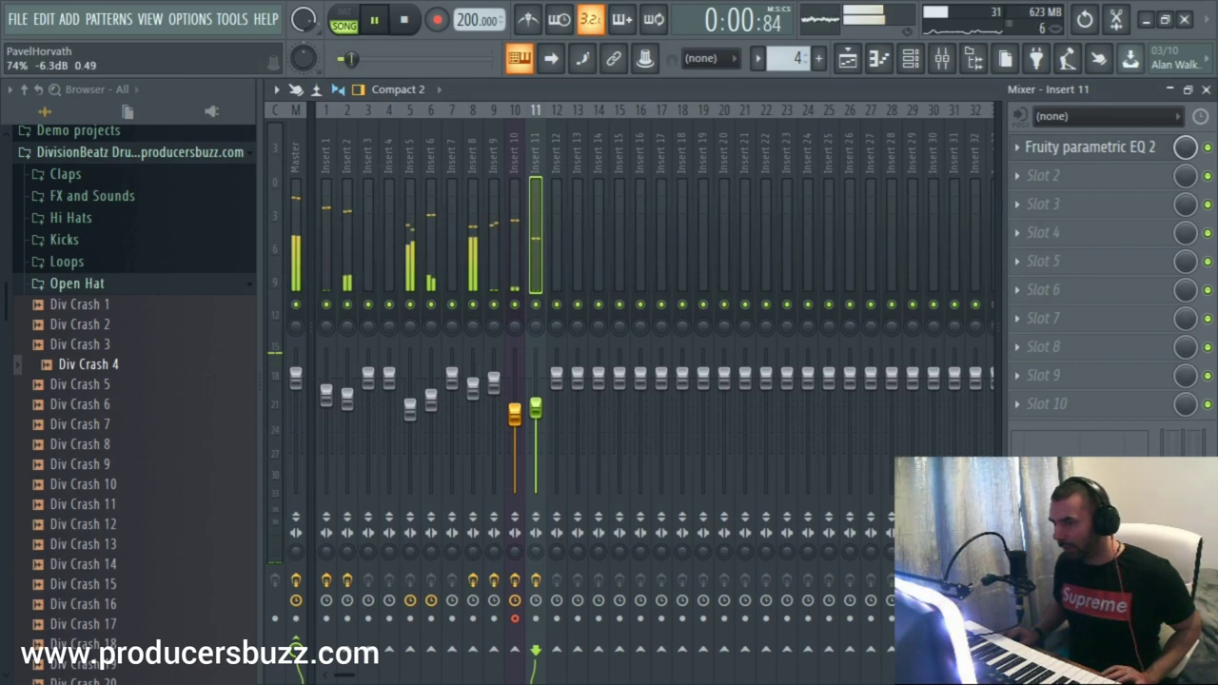
key("space")
key("F5")
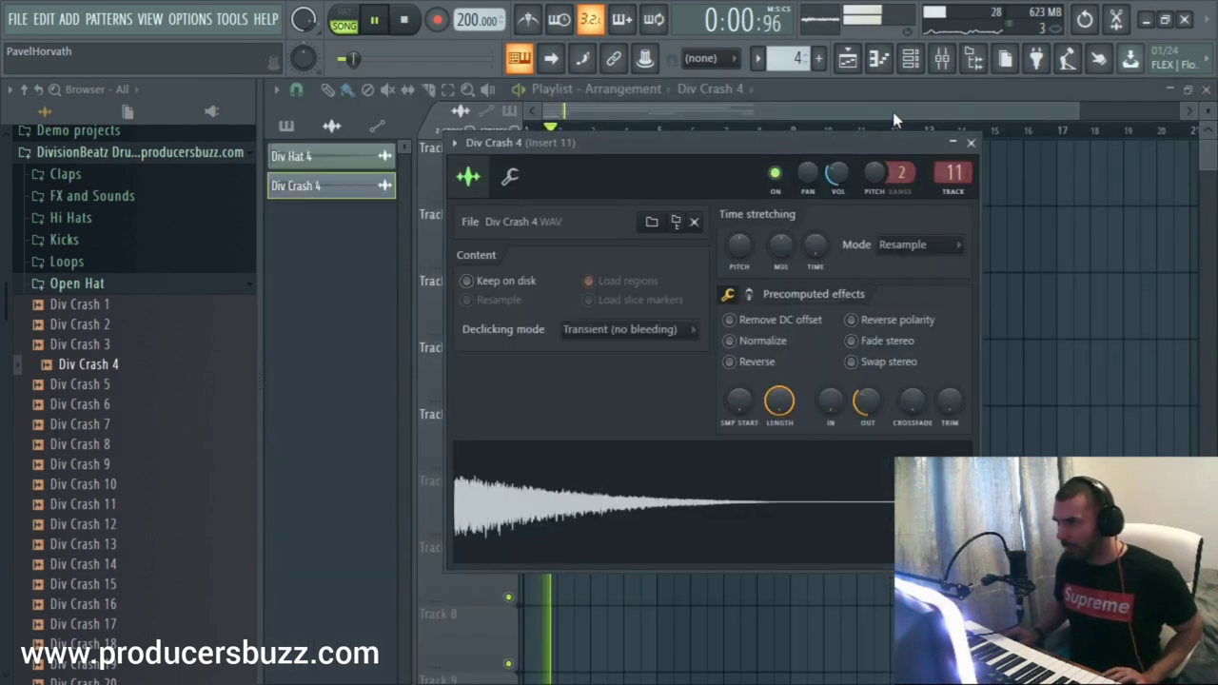
key("Escape")
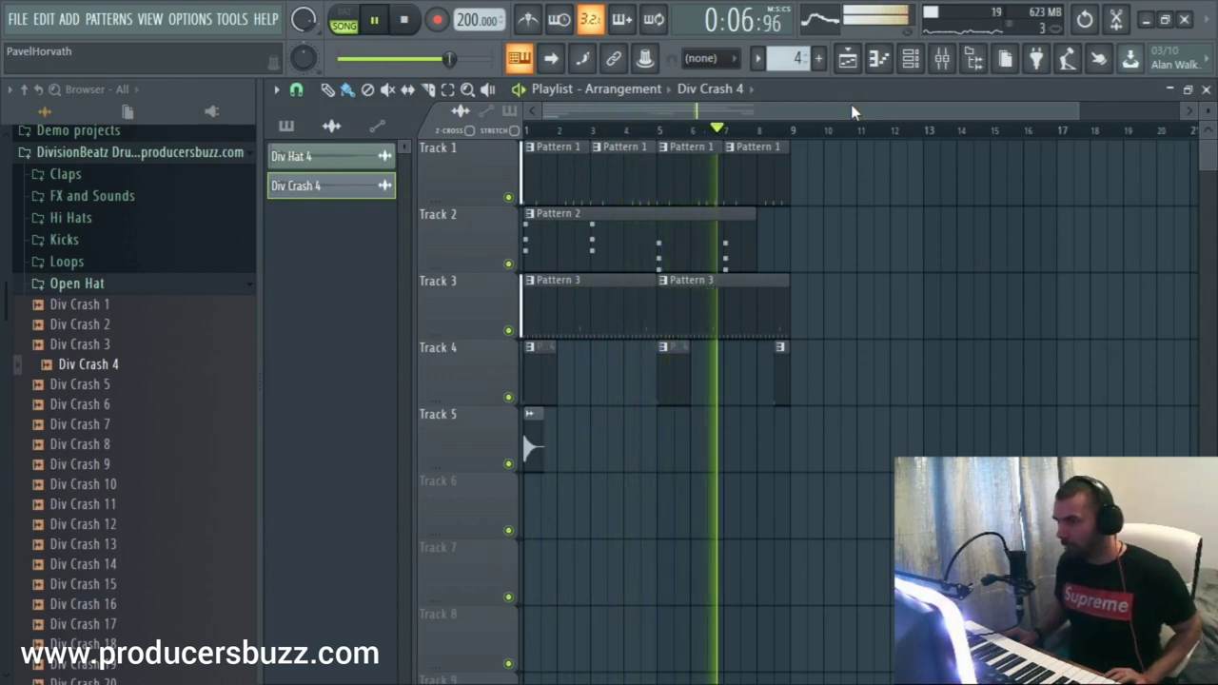
Delete the short Pattern 4 clip at the end of bar 8 on Track 4 and stop playback
double_click(692, 233)
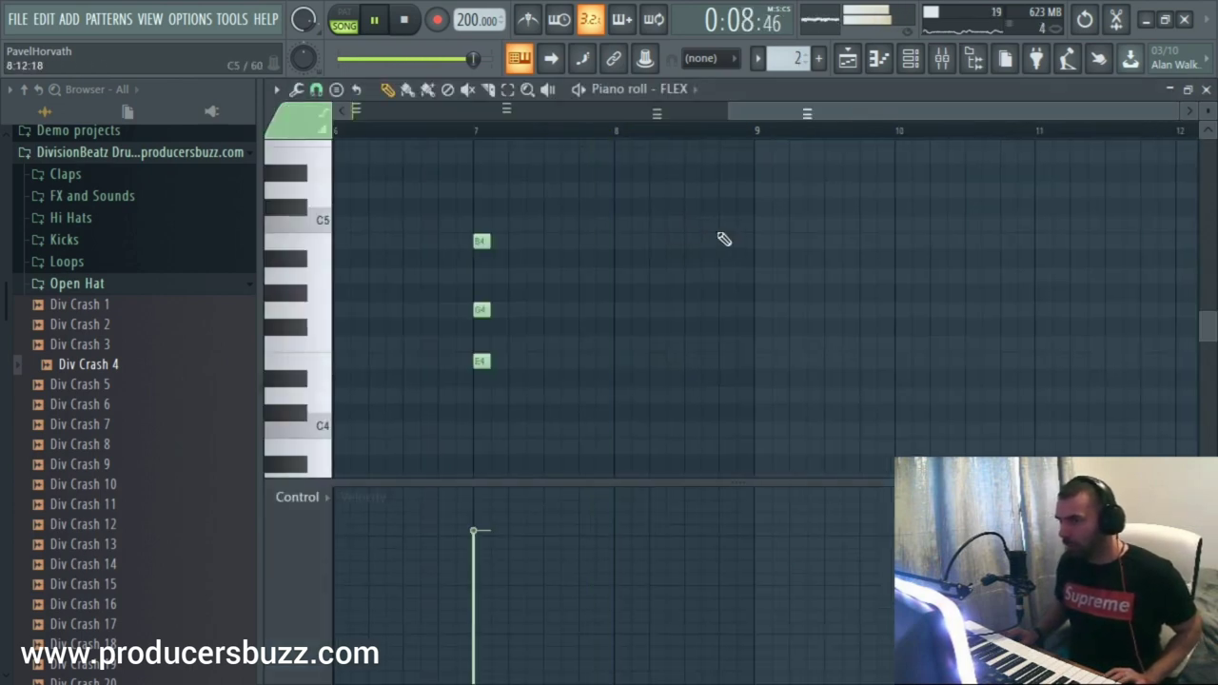
left_click(1206, 89)
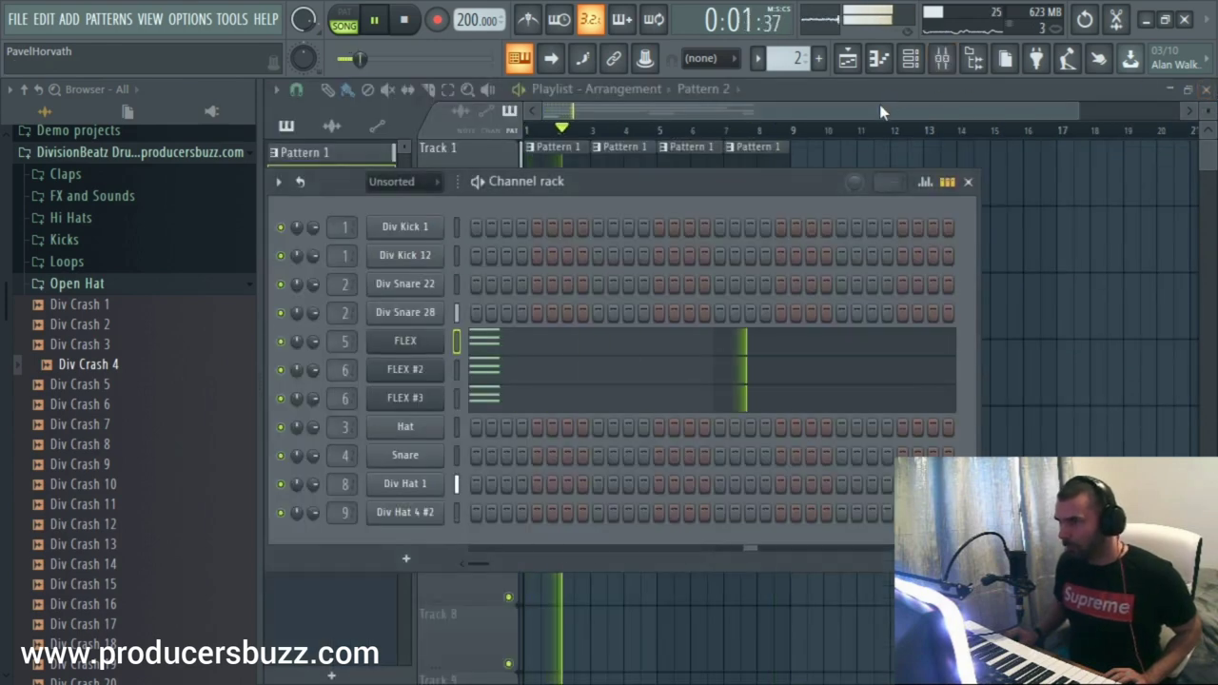
key("F6")
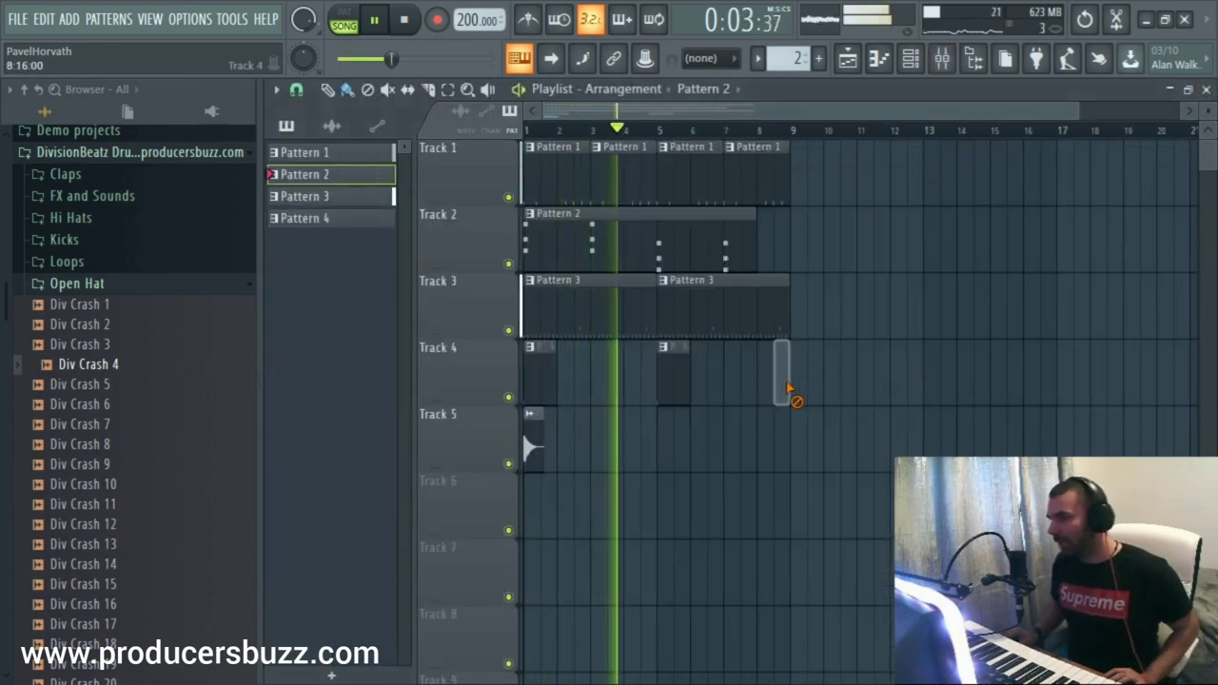
key("space")
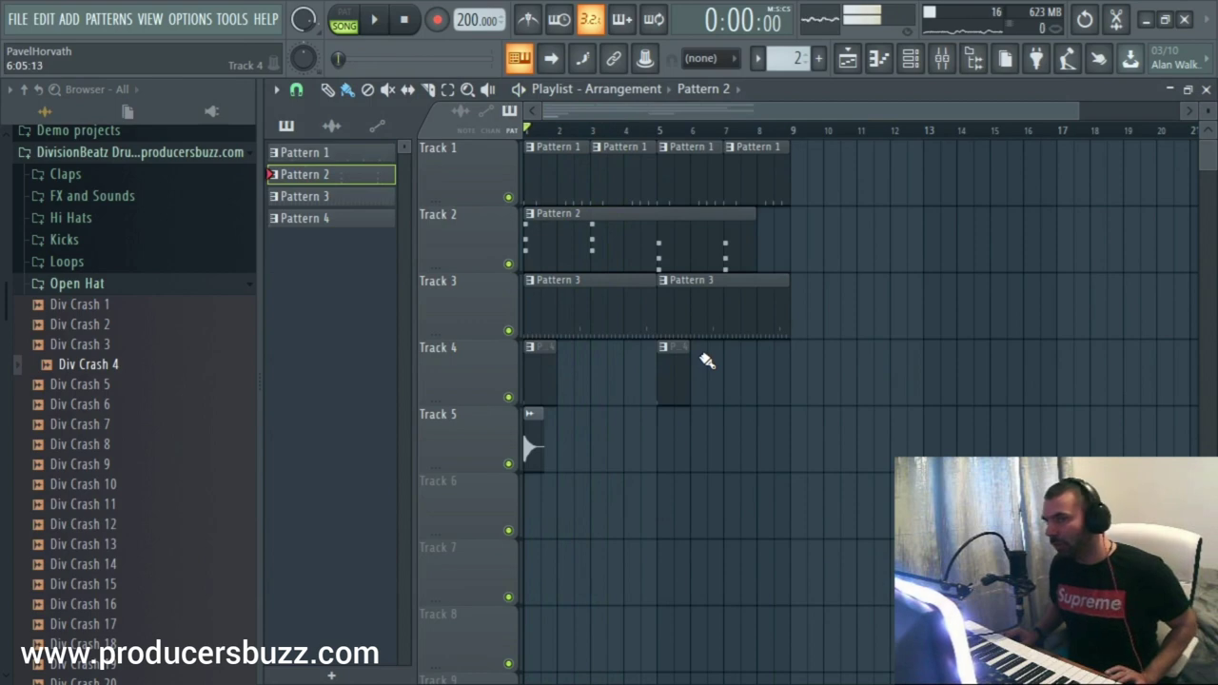
Audition shaker samples in the Shake & Triangle folder and add Div Shake 10 as a new channel in the channel rack
left_click(117, 284)
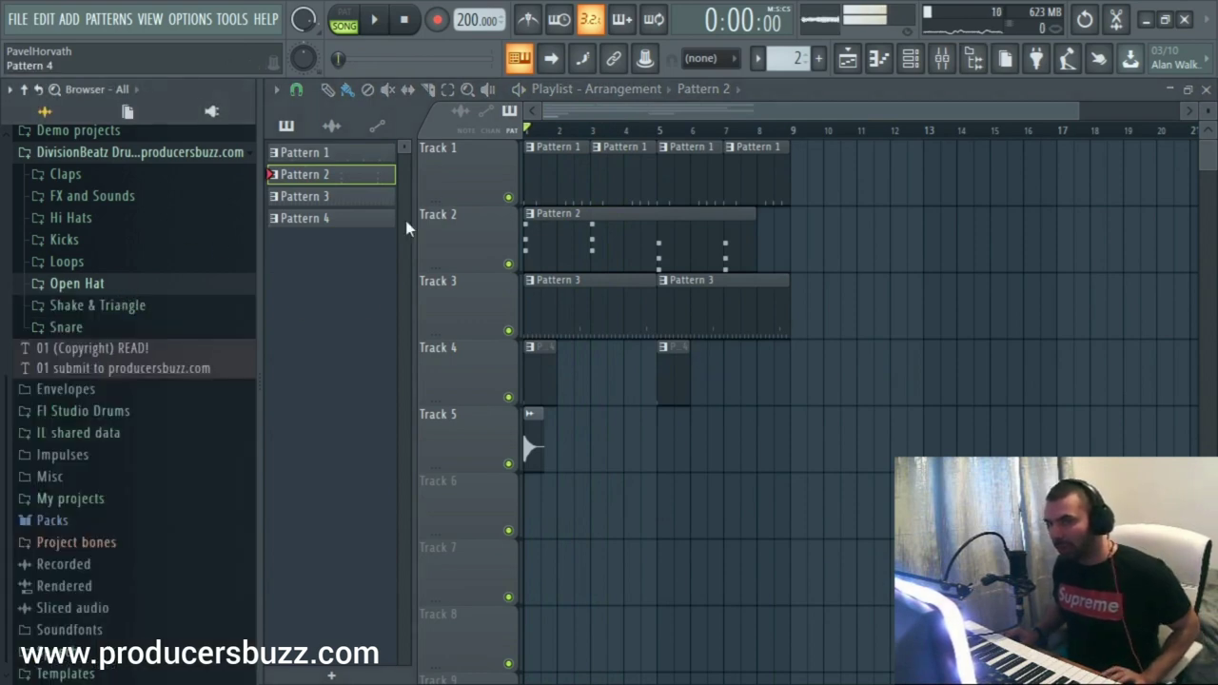
left_click(172, 311)
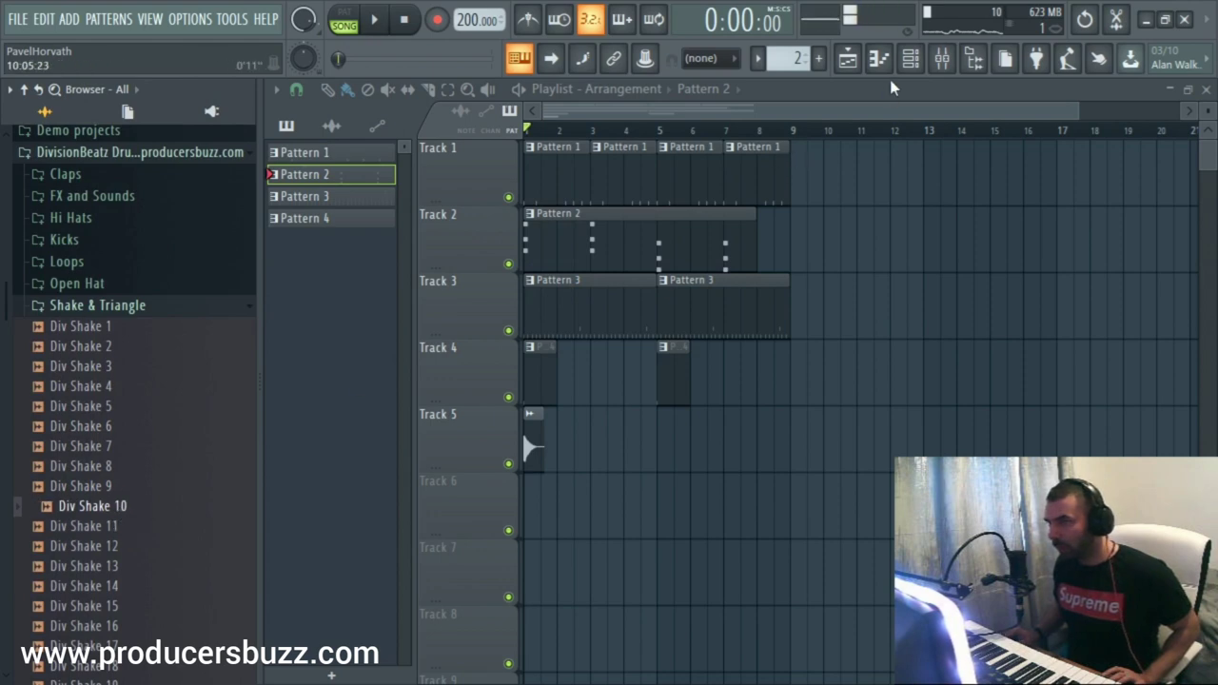
left_click(910, 58)
left_click(95, 567)
left_click(111, 624)
scroll(124, 476, "down", 4)
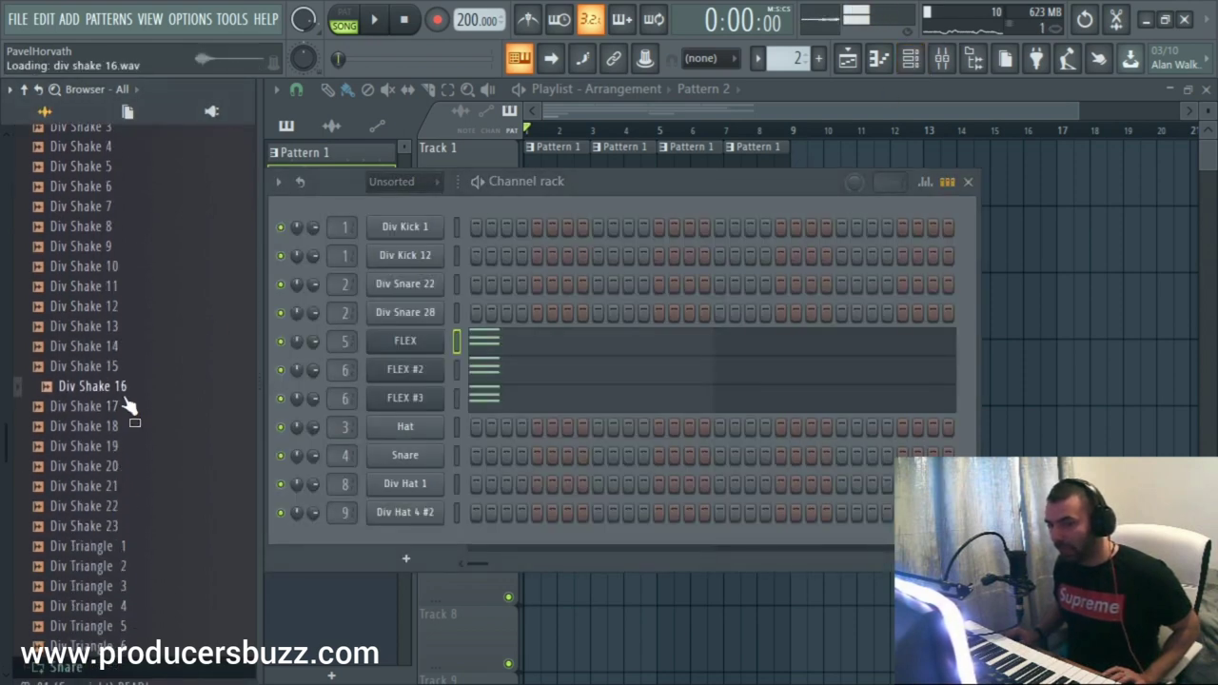
left_click(109, 516)
left_click(112, 522)
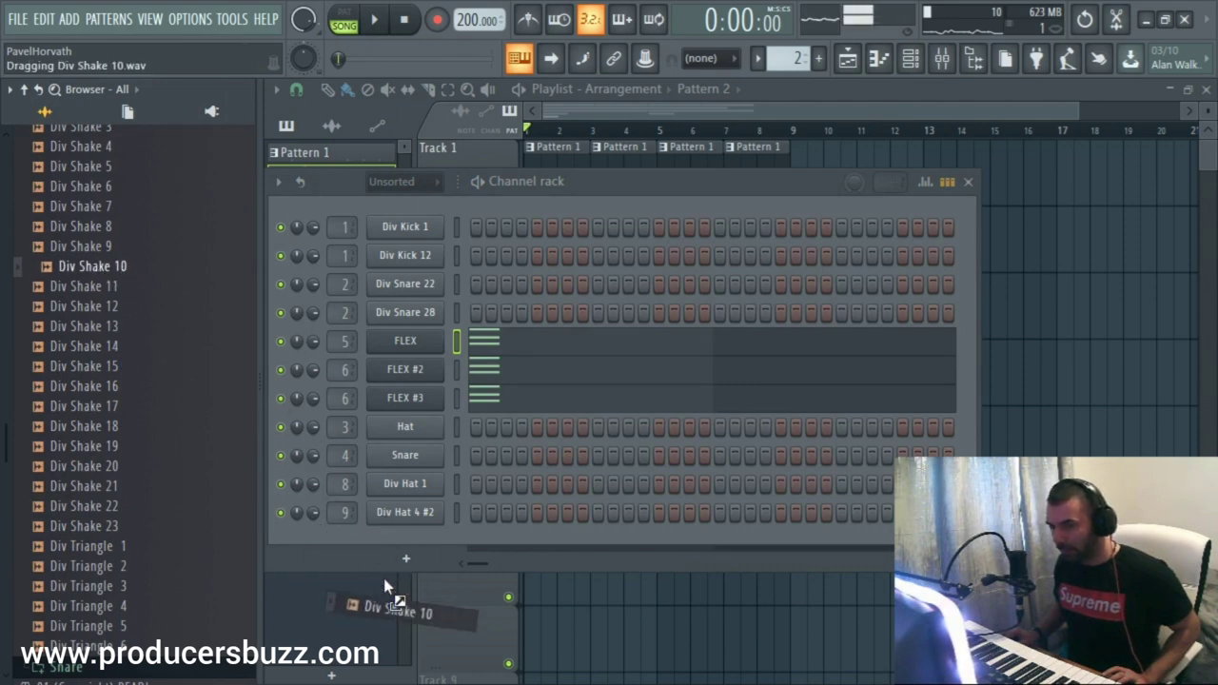
left_click_drag(383, 579, 419, 552)
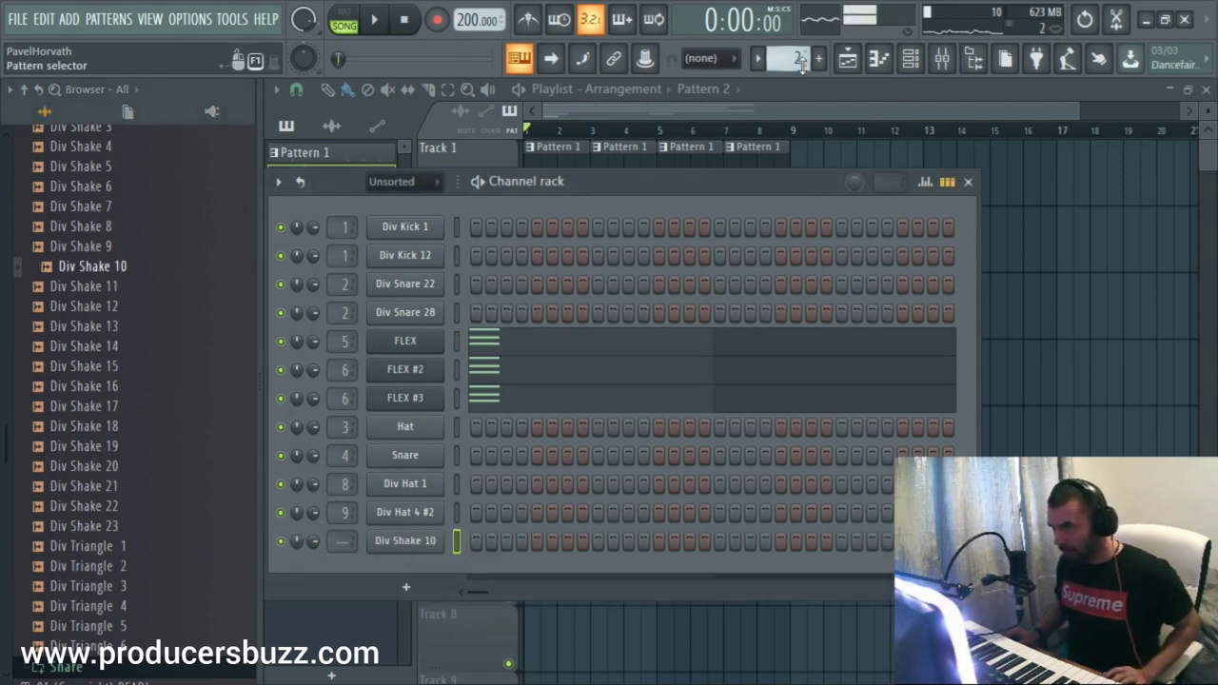
Switch to Pattern 5 and, during playback, program Div Shake 10 hits on steps 13 and 25
left_click_drag(803, 62, 802, 43)
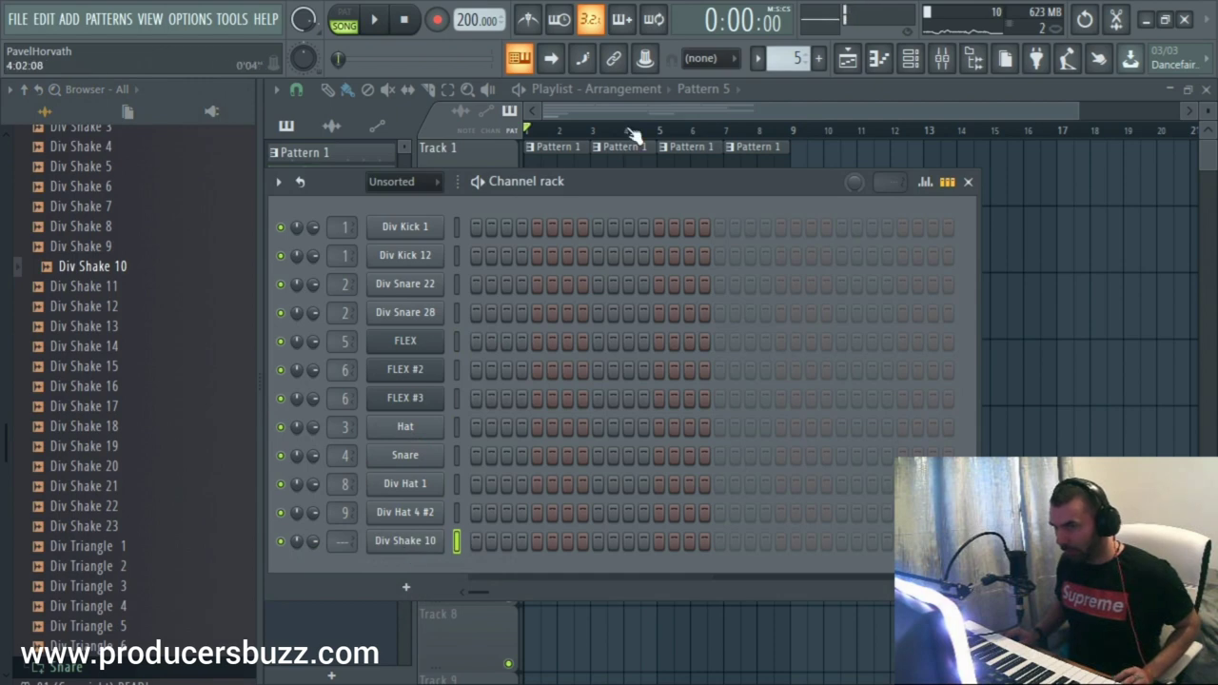
key("F6")
key("F6")
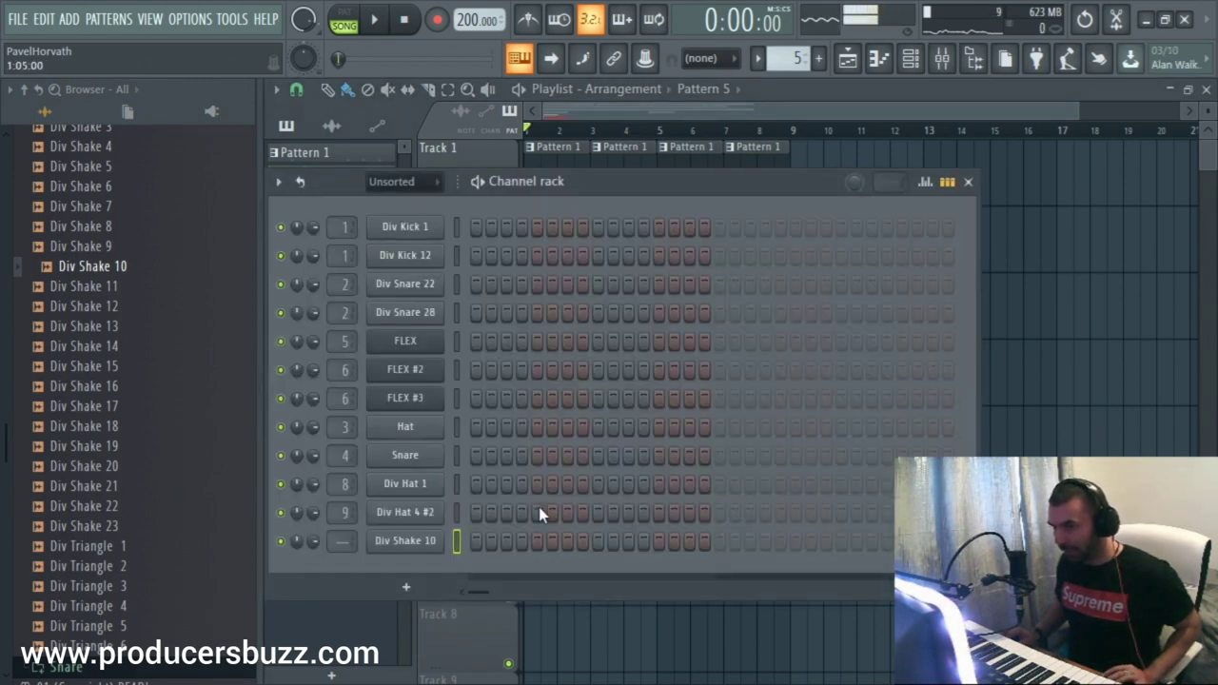
key("space")
left_click(657, 540)
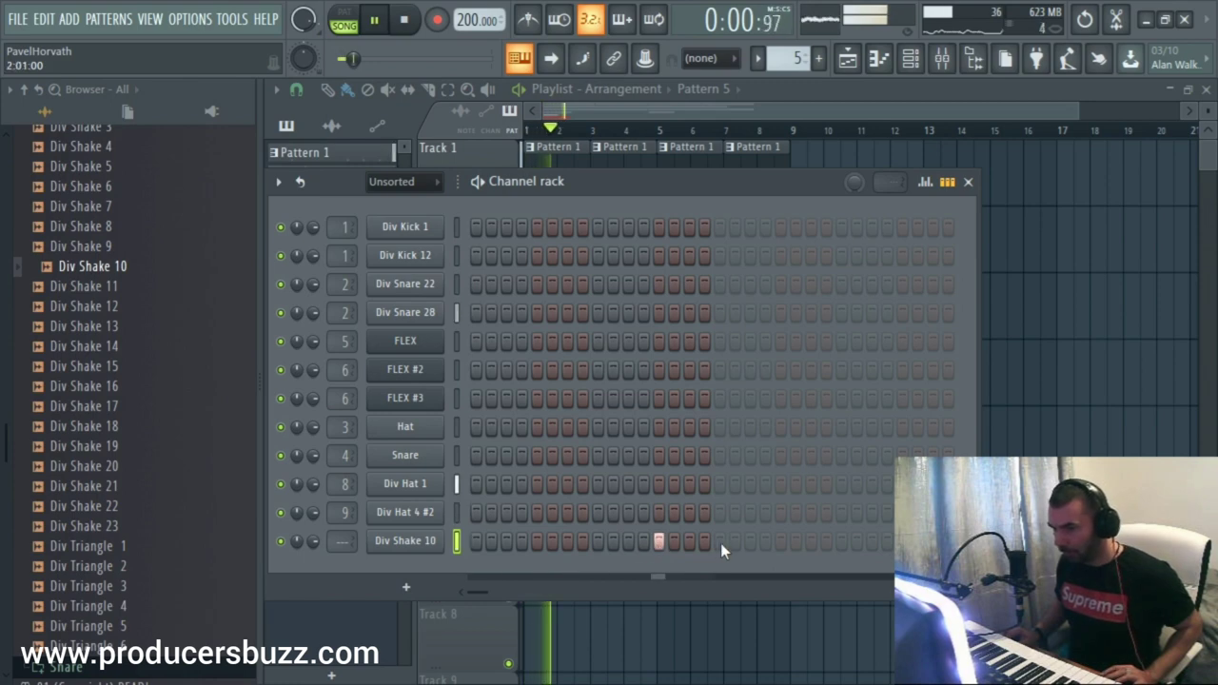
left_click(840, 541)
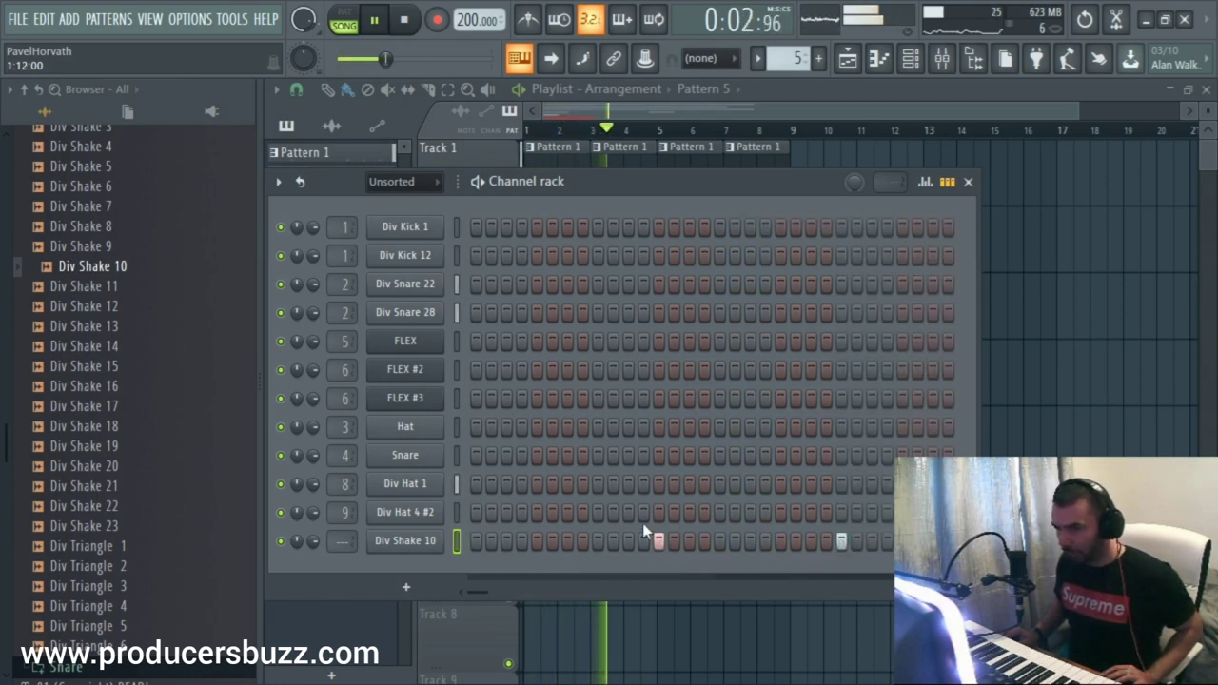
Stop playback and place four Pattern 5 clips back to back on Track 6, covering bars 1 to 8
key("space")
key("F6")
left_click(601, 509)
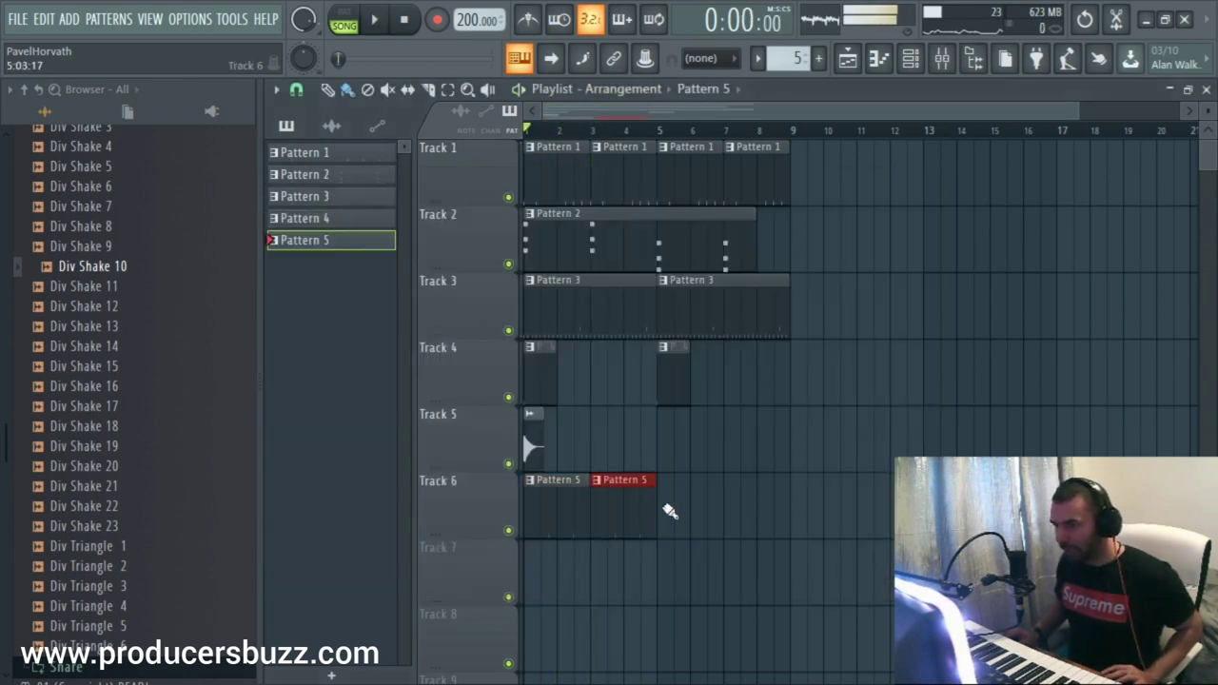
left_click(670, 511)
left_click(726, 511)
Normalize the Div Shake 10 sample and enable its volume envelope with a longer hold and minimum attack, decay, sustain and release
key("space")
key("F7")
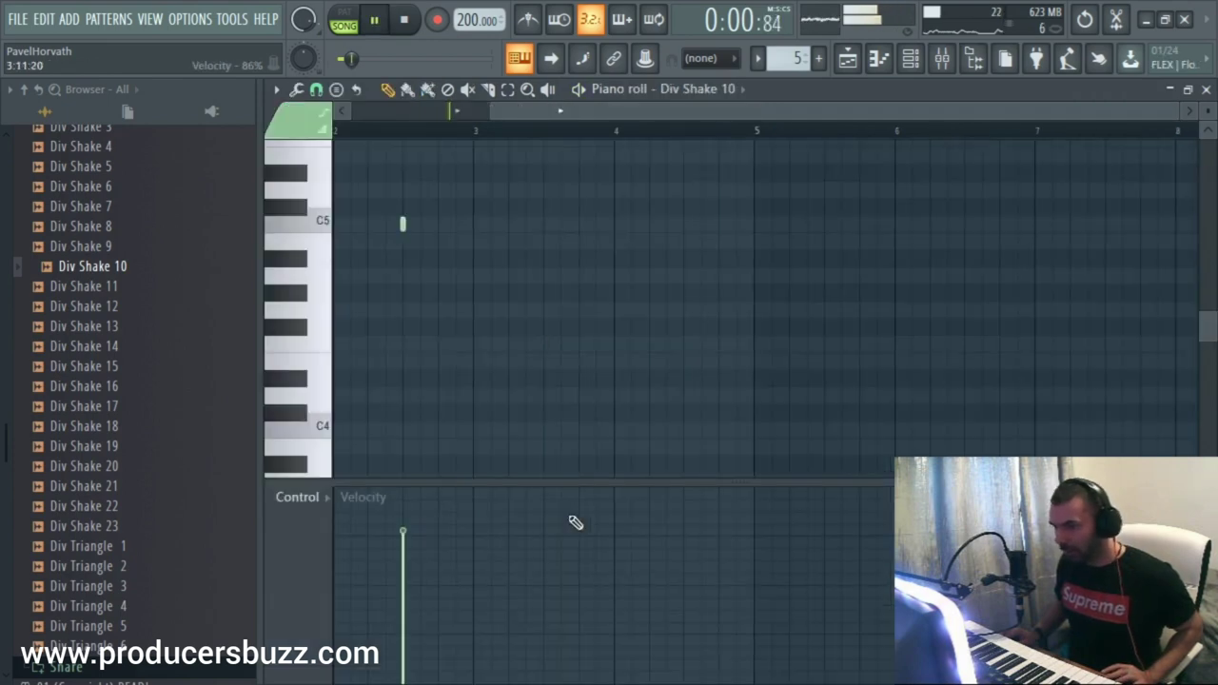
key("F6")
left_click(439, 540)
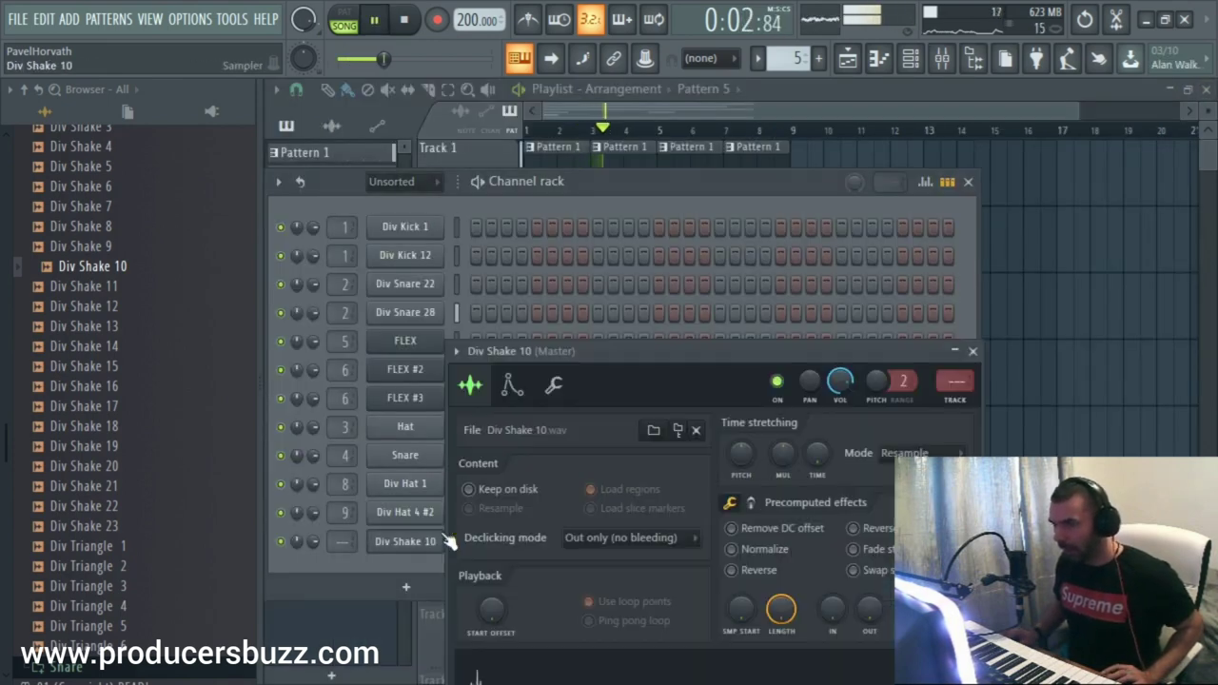
left_click(552, 387)
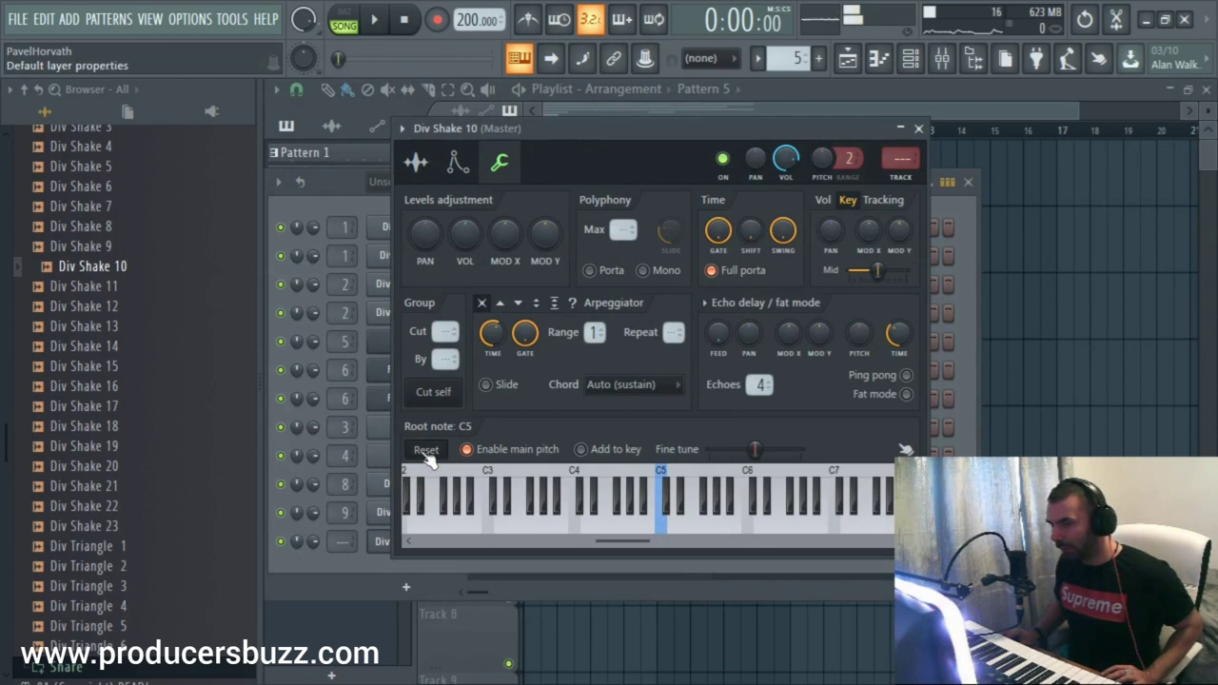
left_click(430, 169)
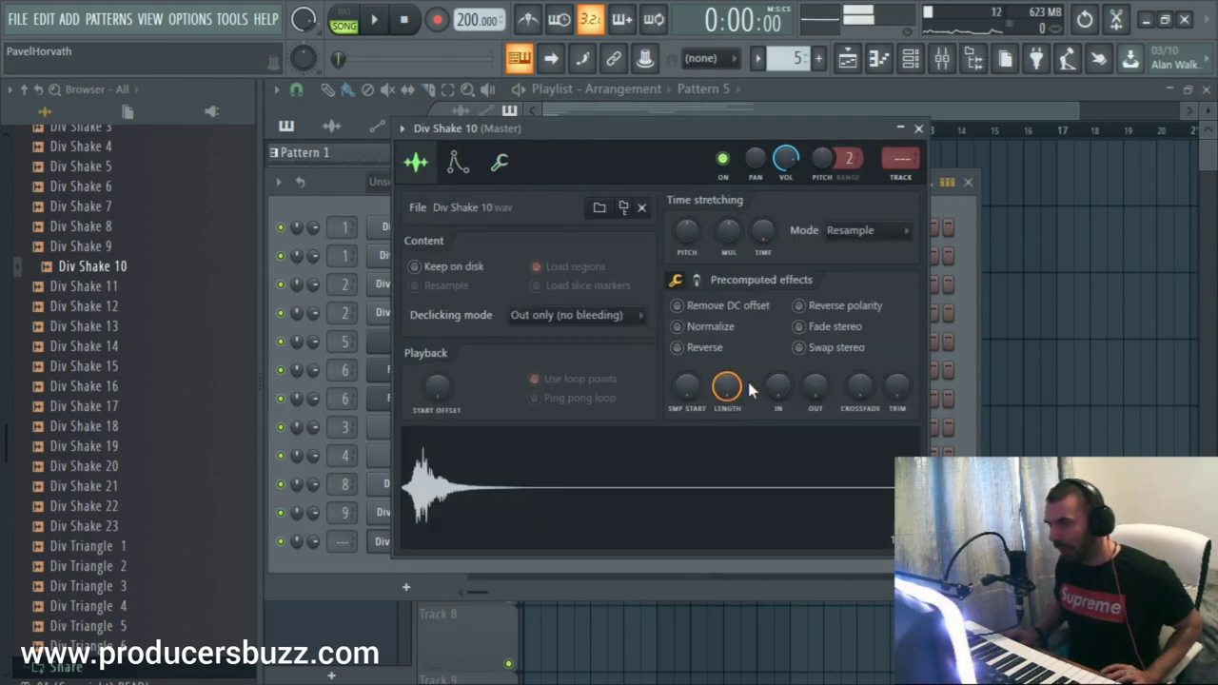
left_click(678, 326)
left_click(457, 165)
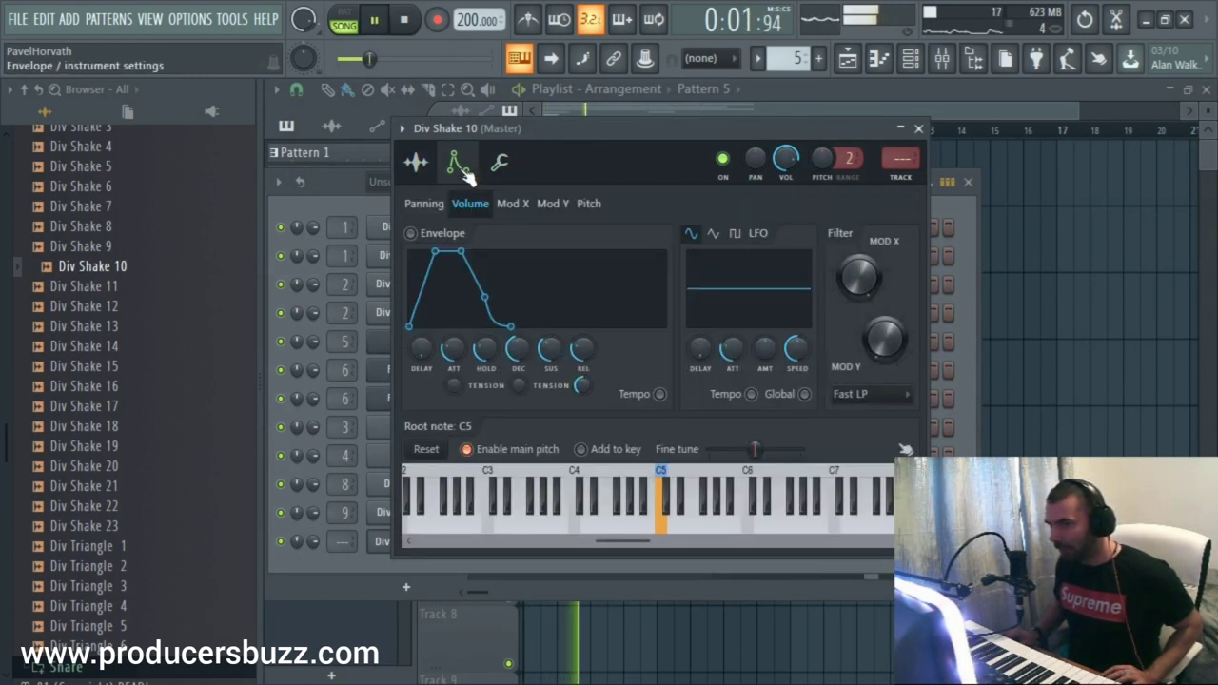
left_click_drag(466, 356, 486, 358)
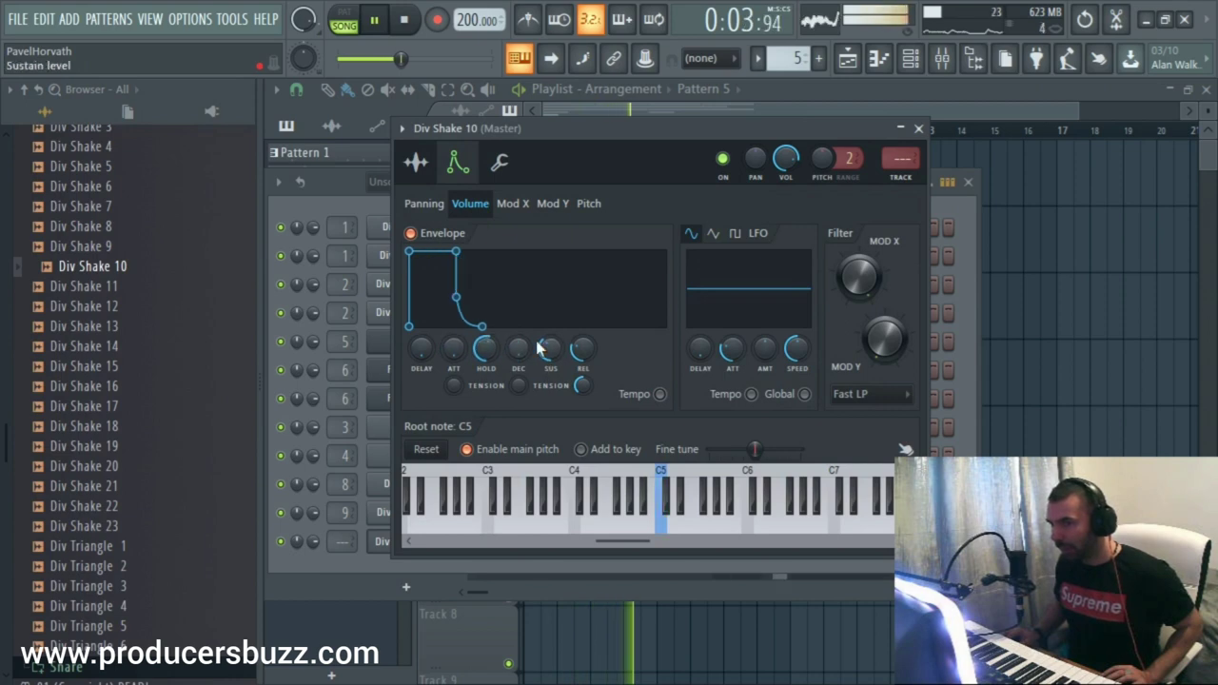
Route Div Shake 10 to Insert 12 and lower that insert's fader slightly
left_click_drag(889, 165, 888, 143)
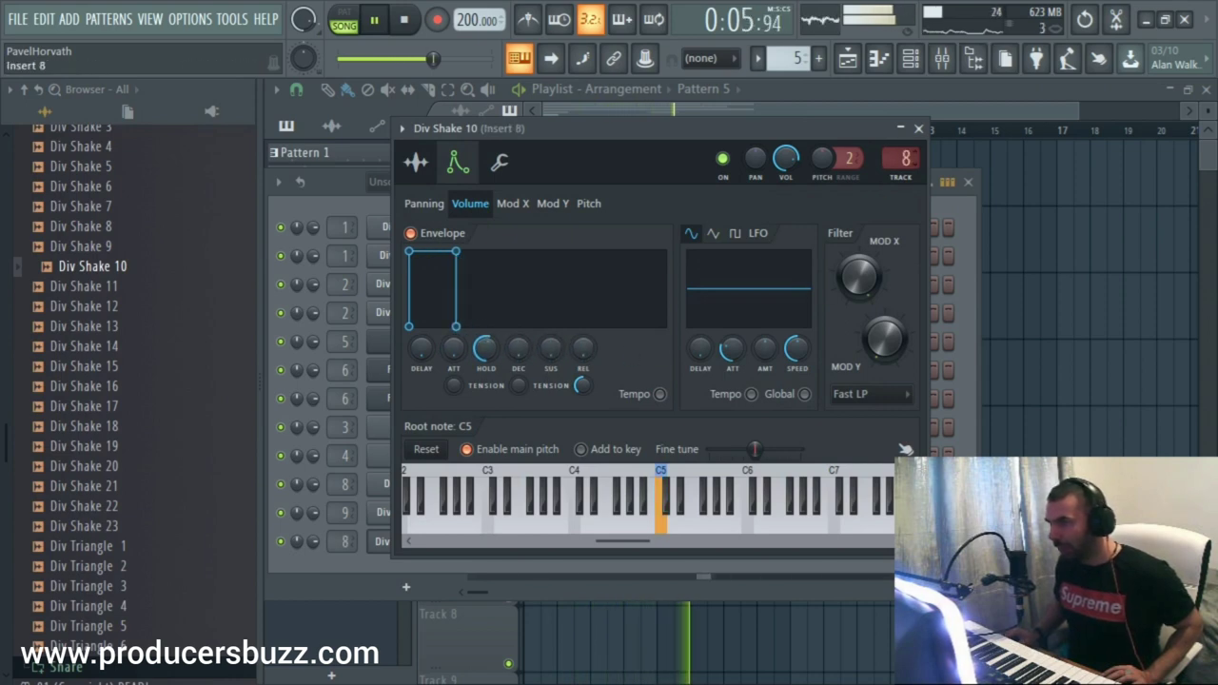
double_click(900, 159)
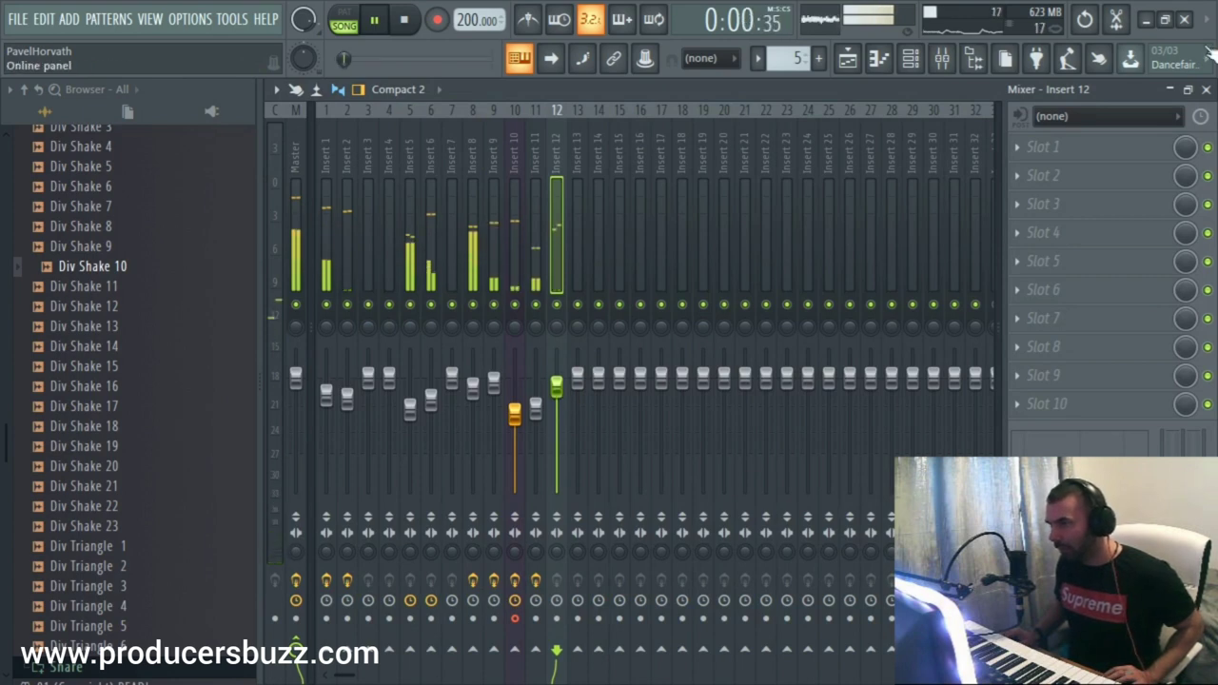
Load Fruity Reeverb 2 in slot 1 of Insert 12 and reduce its mix level while the song plays
left_click(1044, 155)
left_click(666, 265)
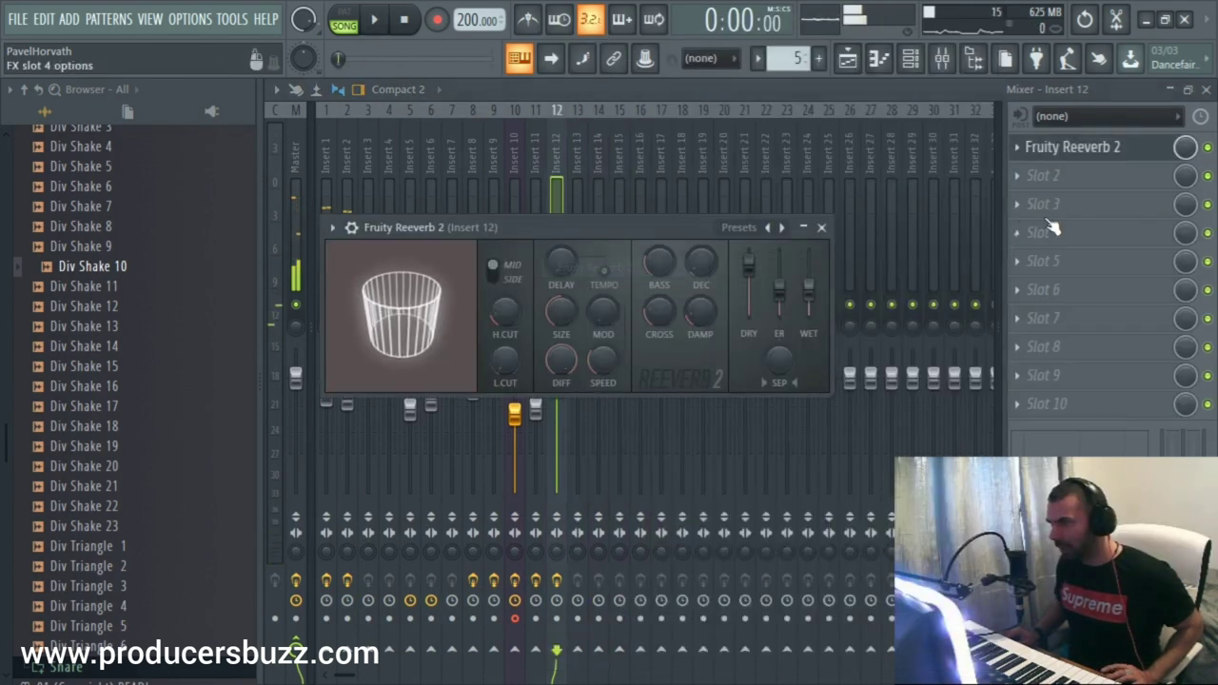
key("space")
key("Escape")
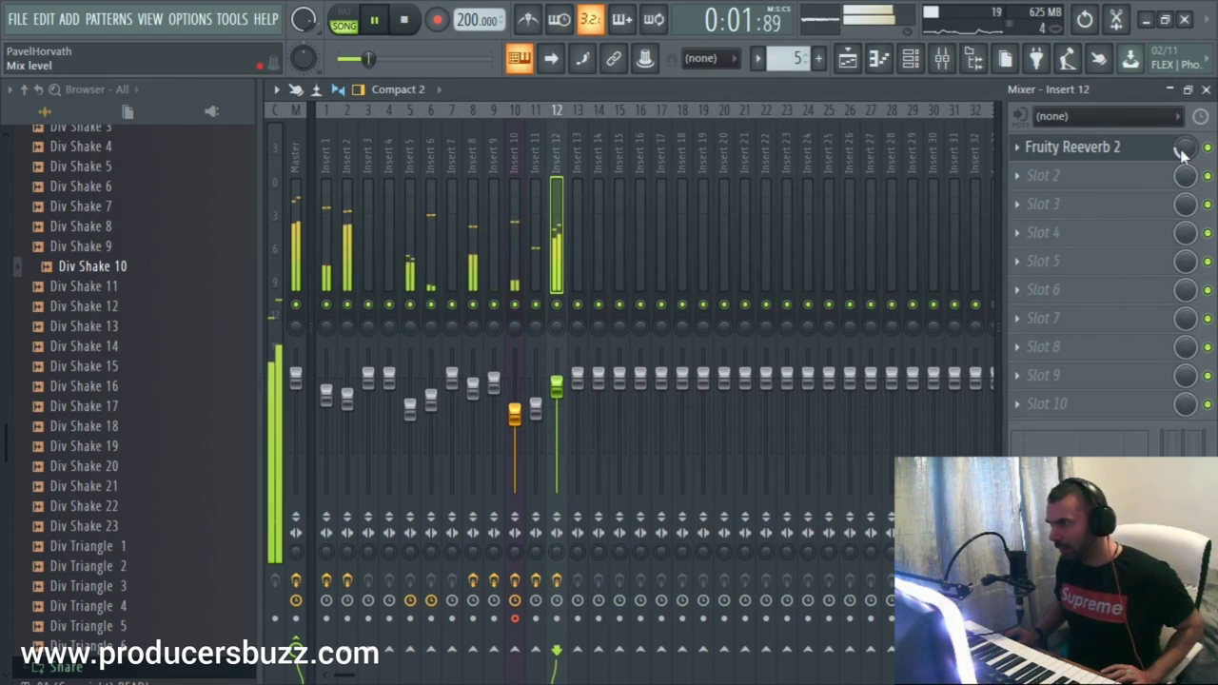
key("space")
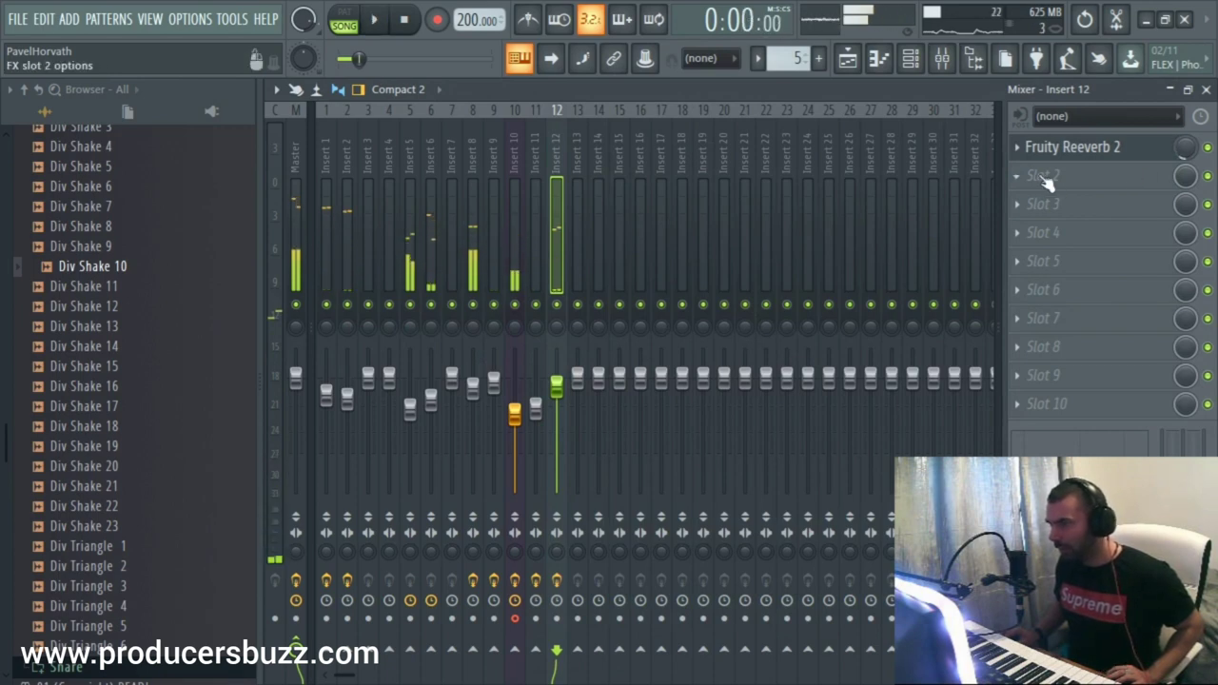
Load Fruity Stereo Shaper in slot 2 of Insert 12
left_click(1043, 175)
mouse_move(1025, 200)
left_click(790, 205)
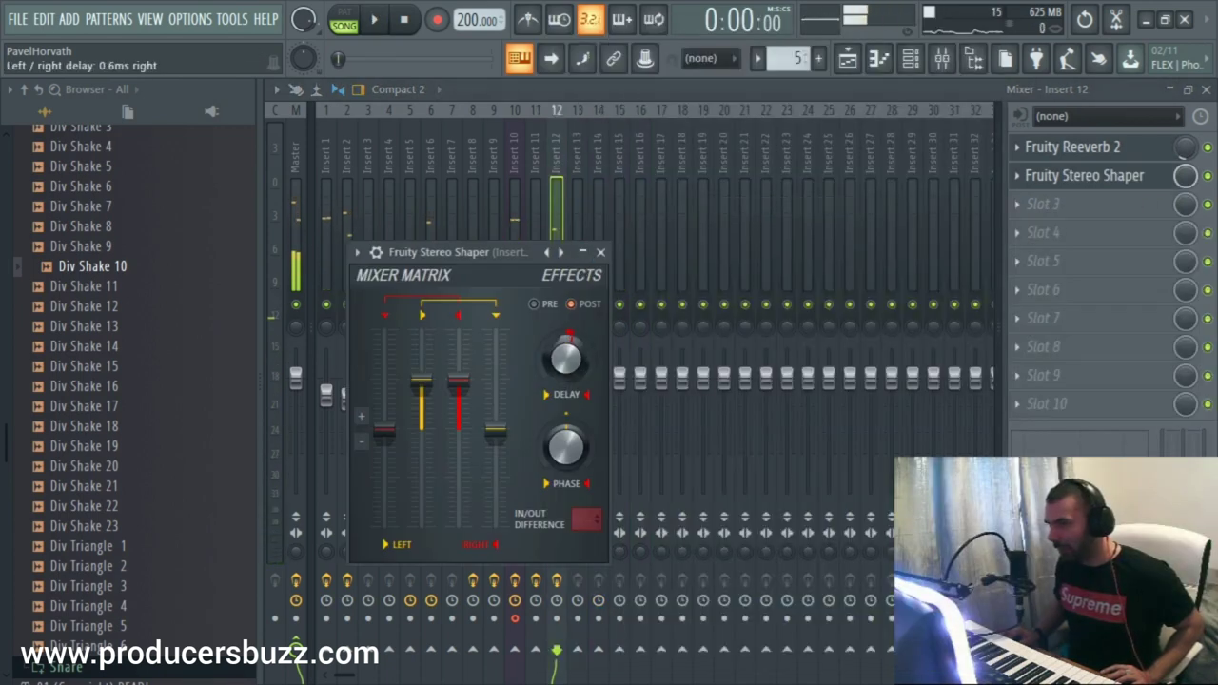
Fine-tune Insert 12's fader to balance the shaker while the full arrangement plays
left_click(600, 252)
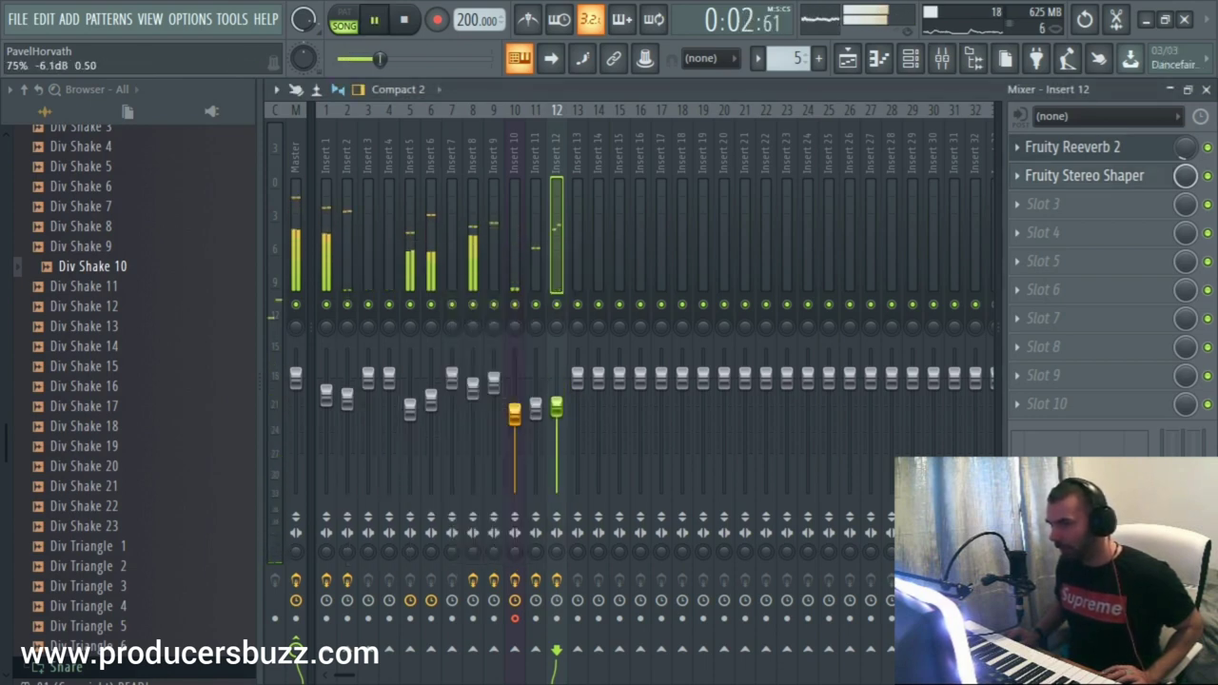
left_click_drag(557, 407, 563, 411)
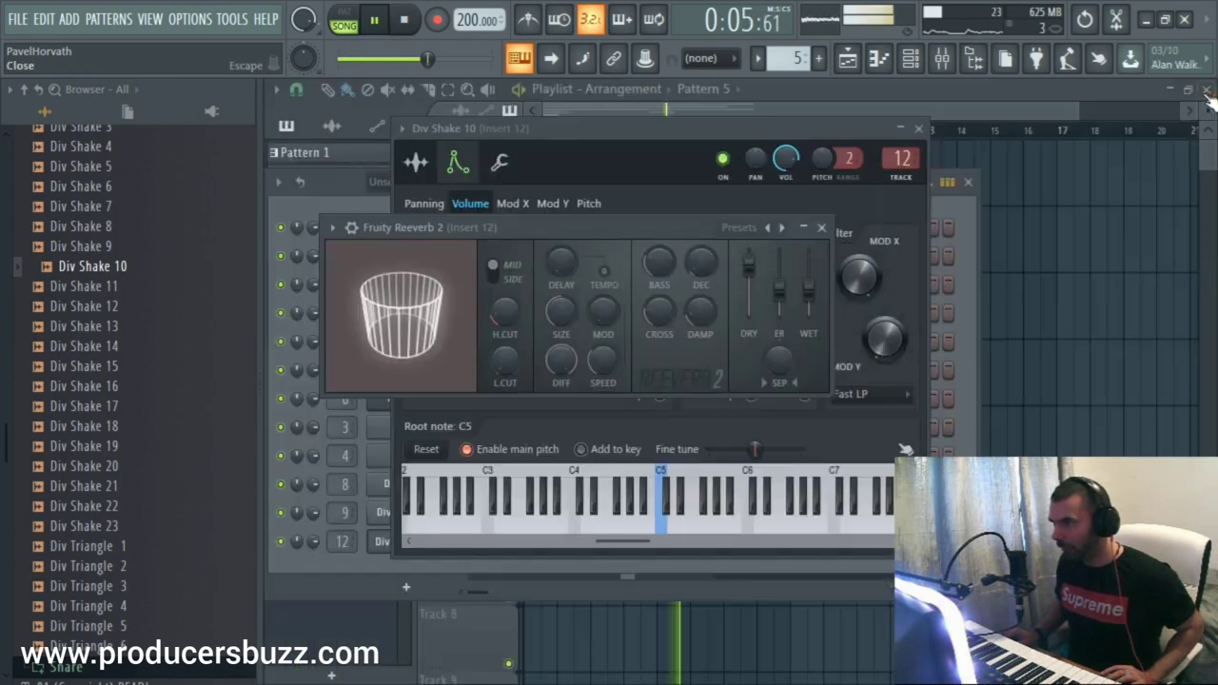
left_click(1205, 89)
left_click(1068, 106)
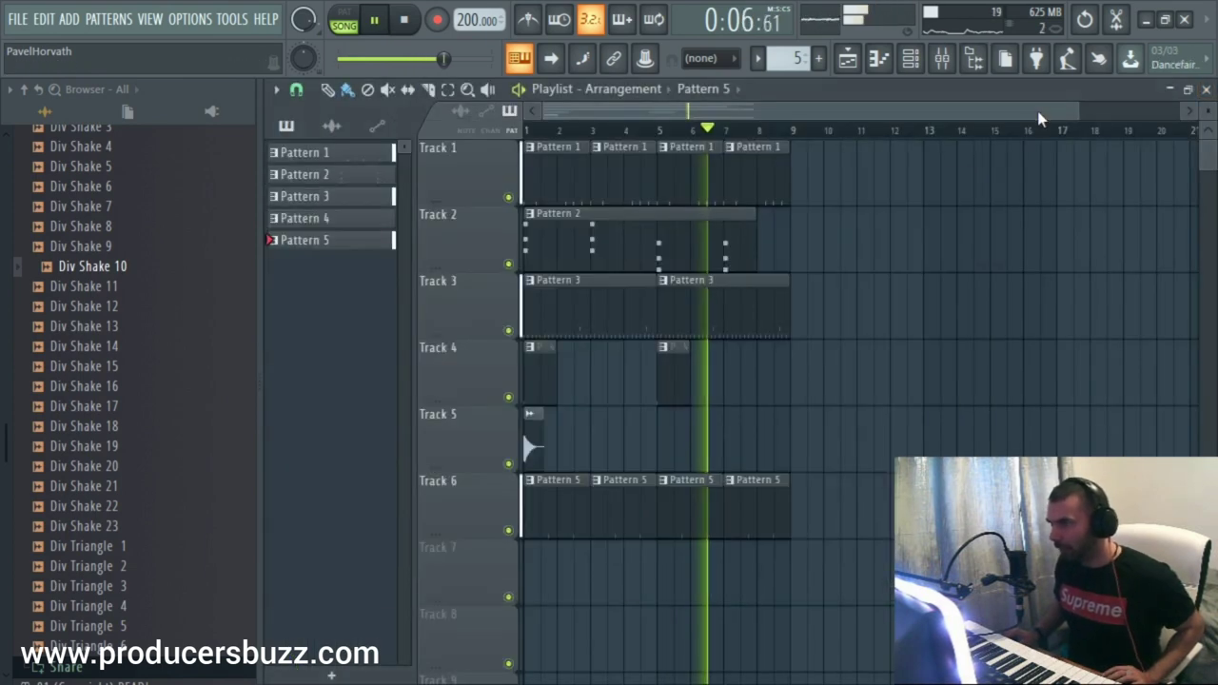
left_click_drag(1083, 112, 951, 139)
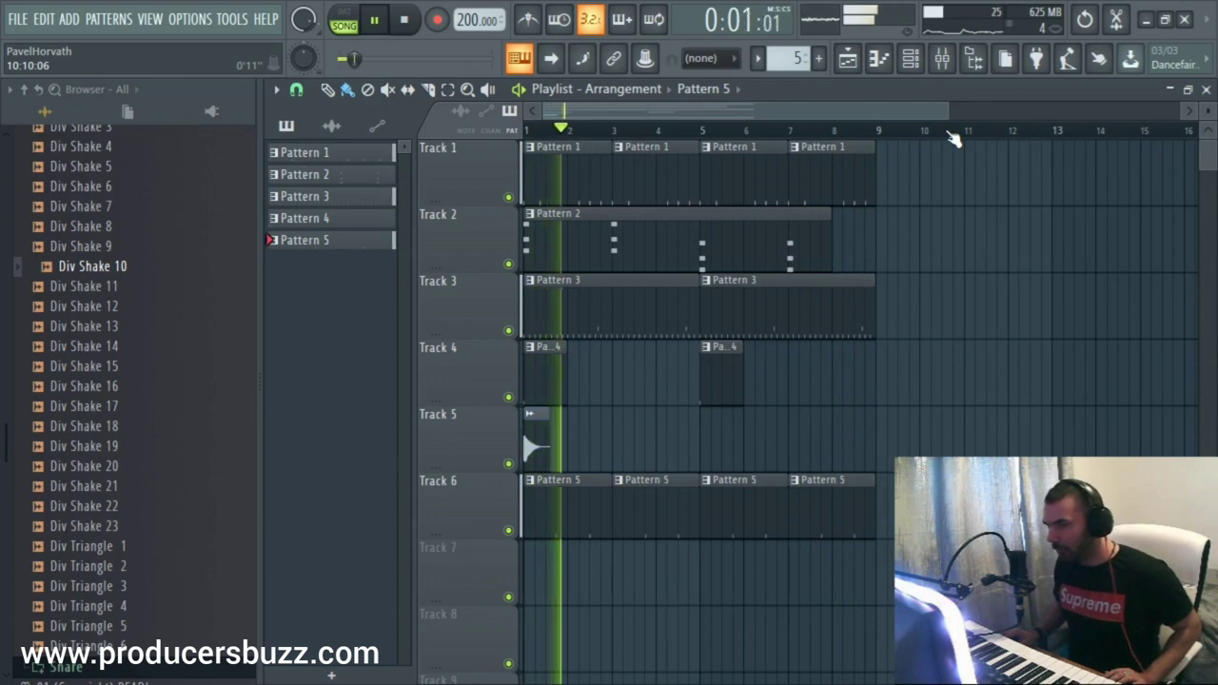
left_click_drag(946, 116, 955, 116)
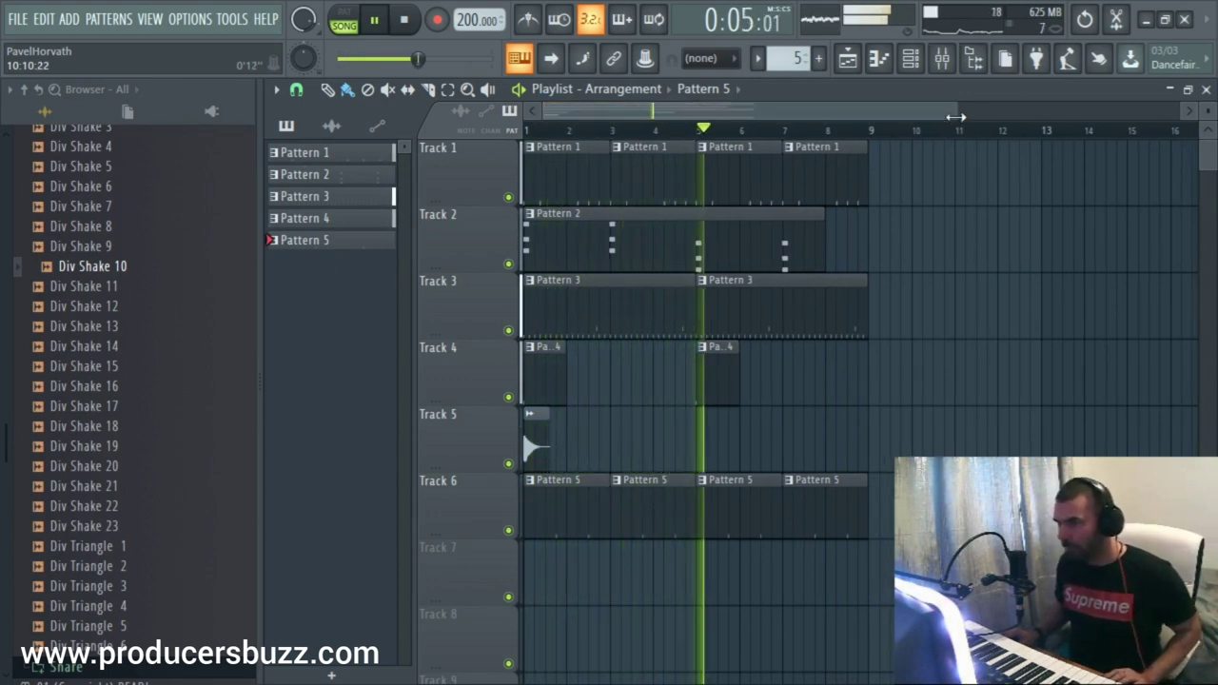
left_click(941, 58)
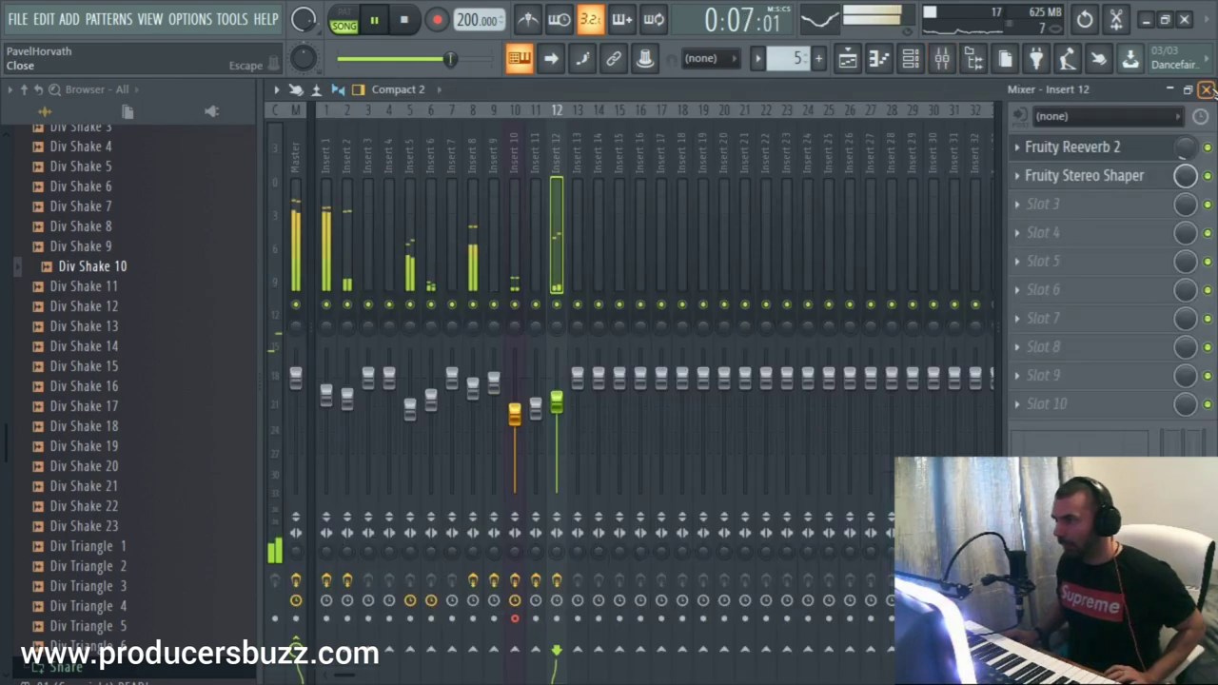
Open Pattern 2 from the playlist, play it in pattern mode and show its channels in the channel rack
key("space")
key("F9")
double_click(603, 247)
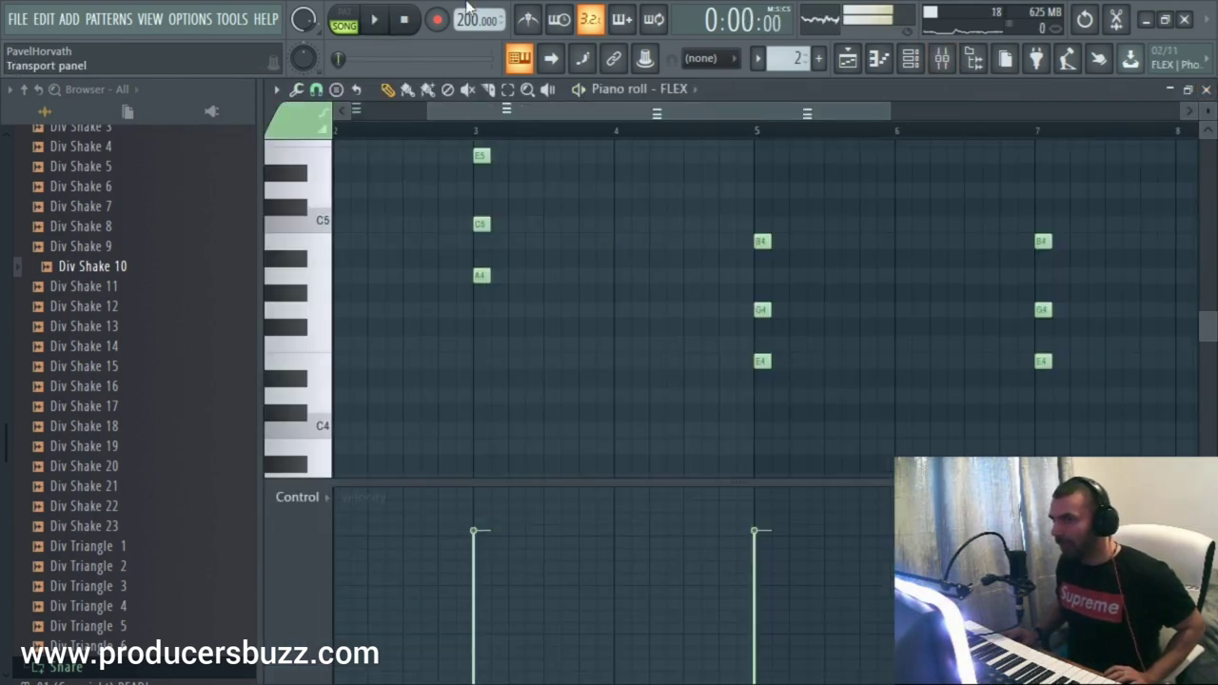
left_click(342, 24)
key("space")
key("F6")
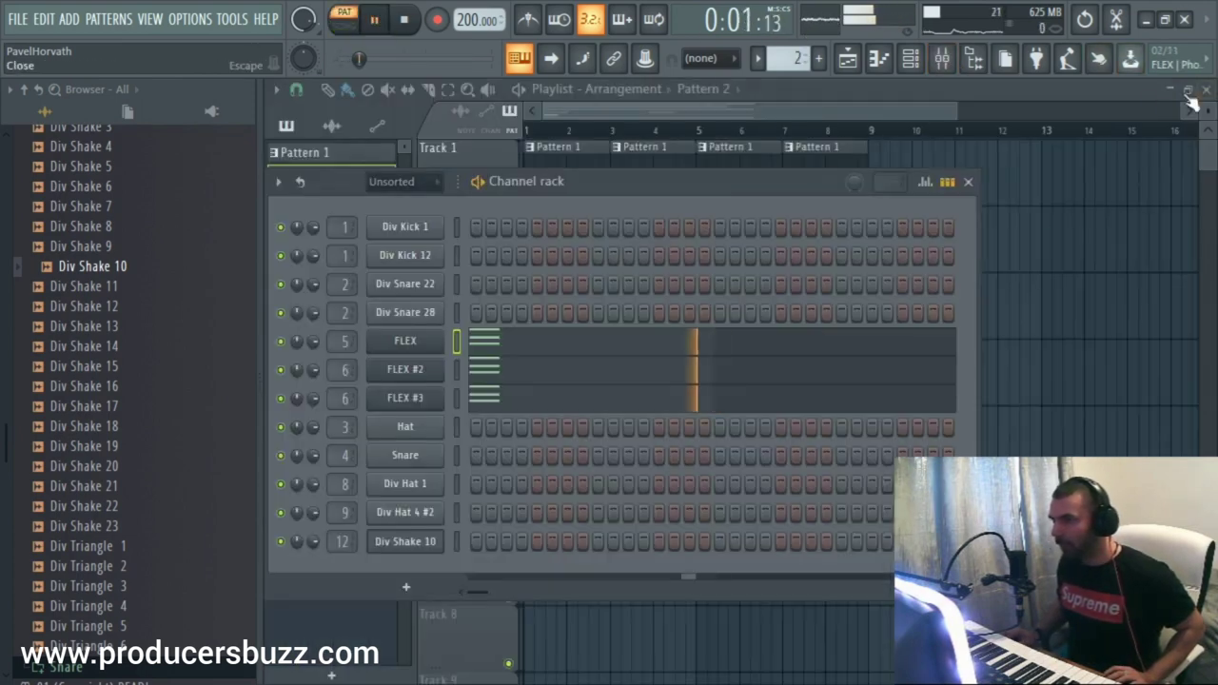
Clone the FLEX #3 channel and load the 808 Clean preset from the Mobile Tuned 808 Bass pack in the copy
right_click(445, 394)
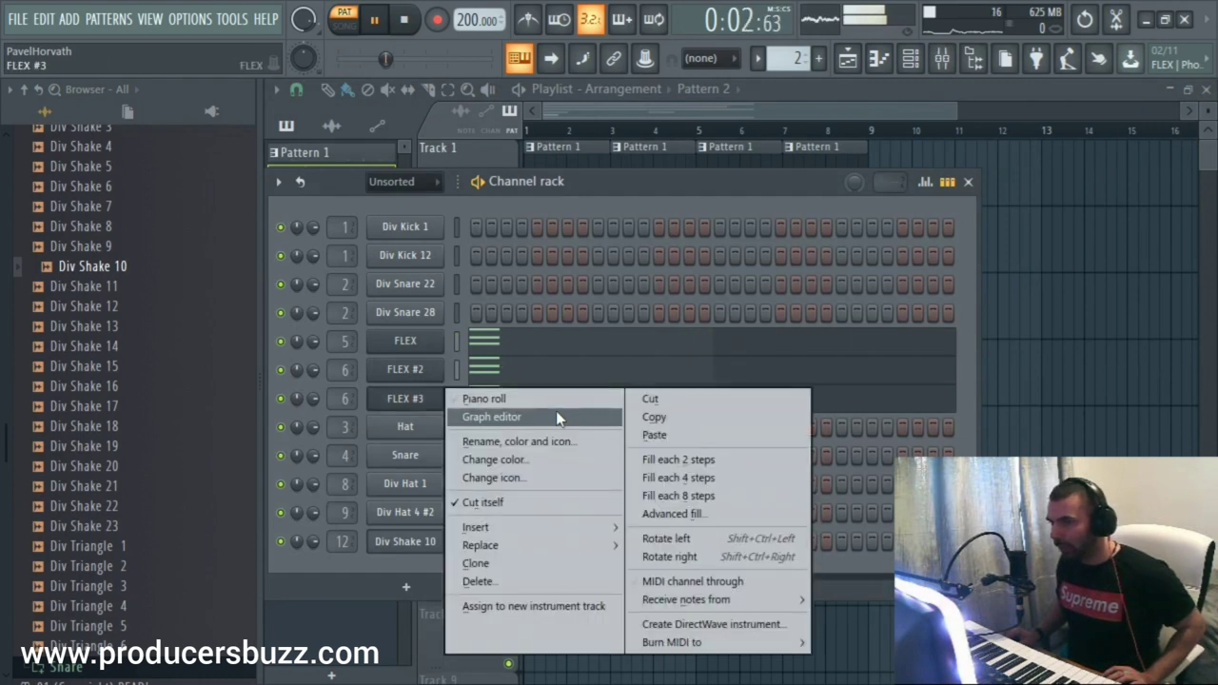
left_click(534, 562)
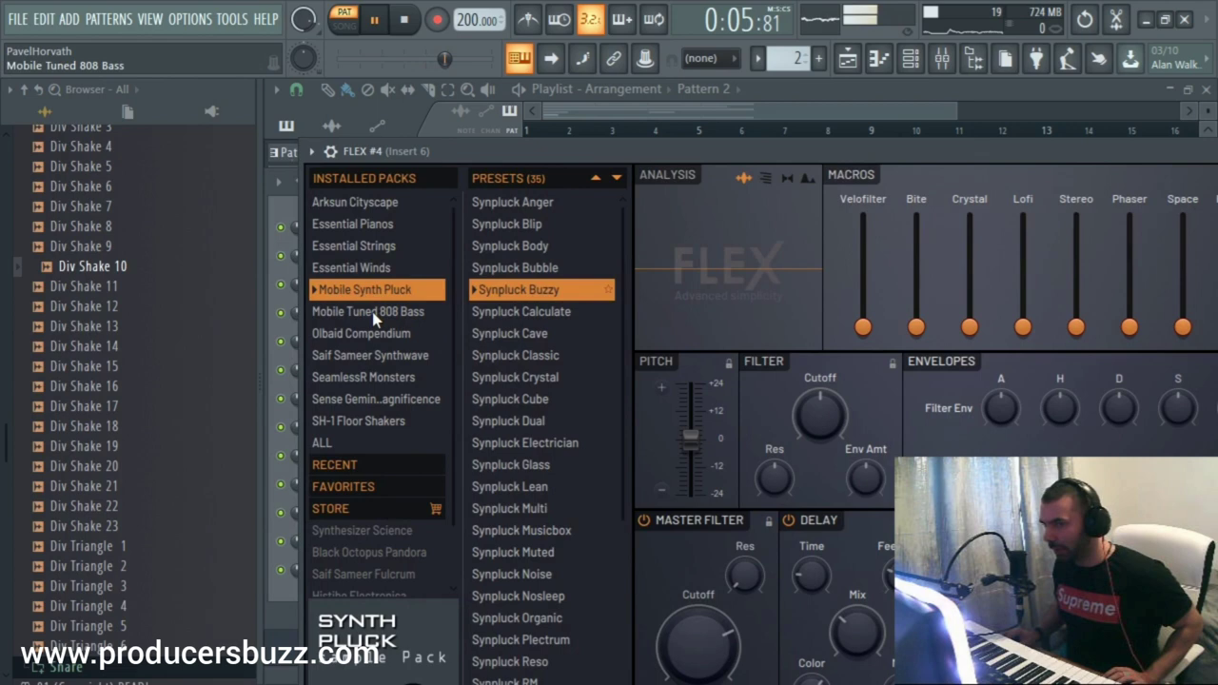
left_click(371, 314)
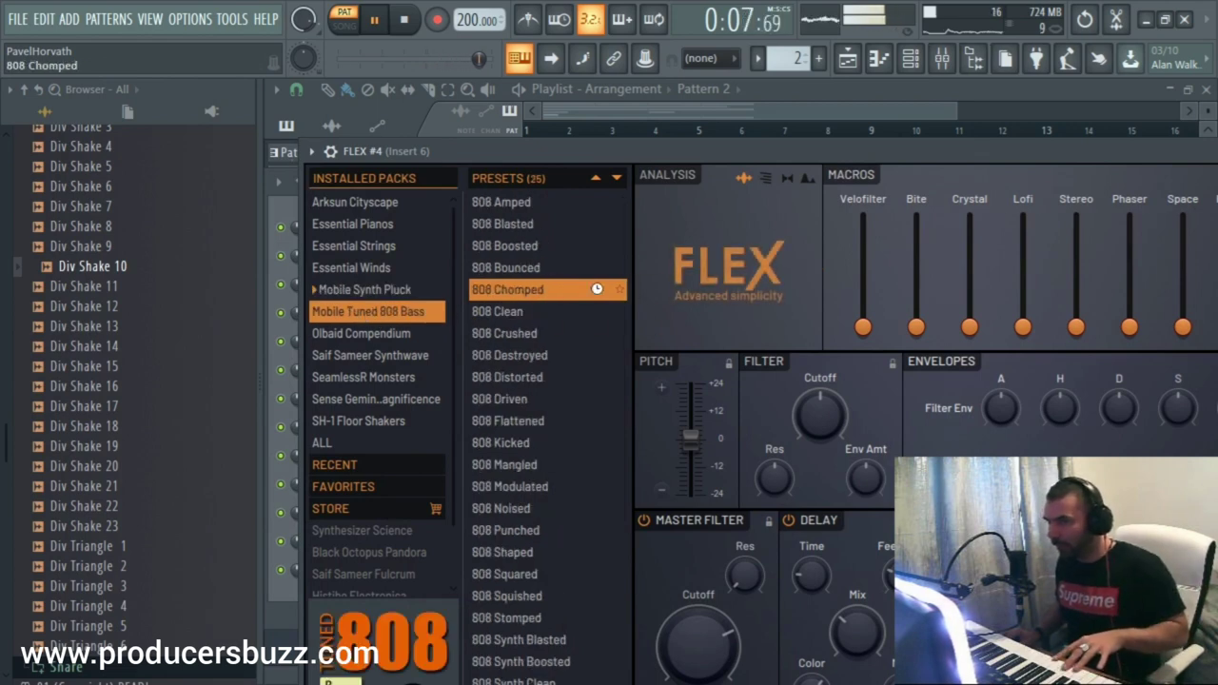
left_click(525, 312)
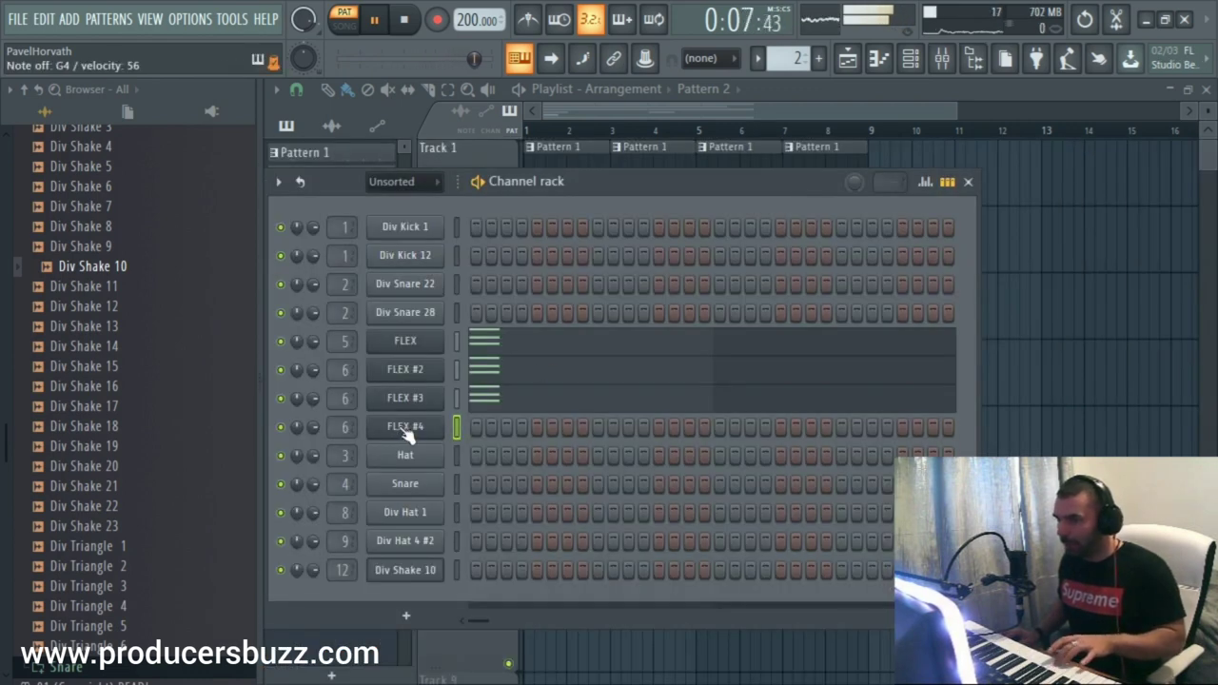
Open FLEX #4's piano roll and add an A4 note at the start of bar 1, matching the lowest ghost note
right_click(408, 433)
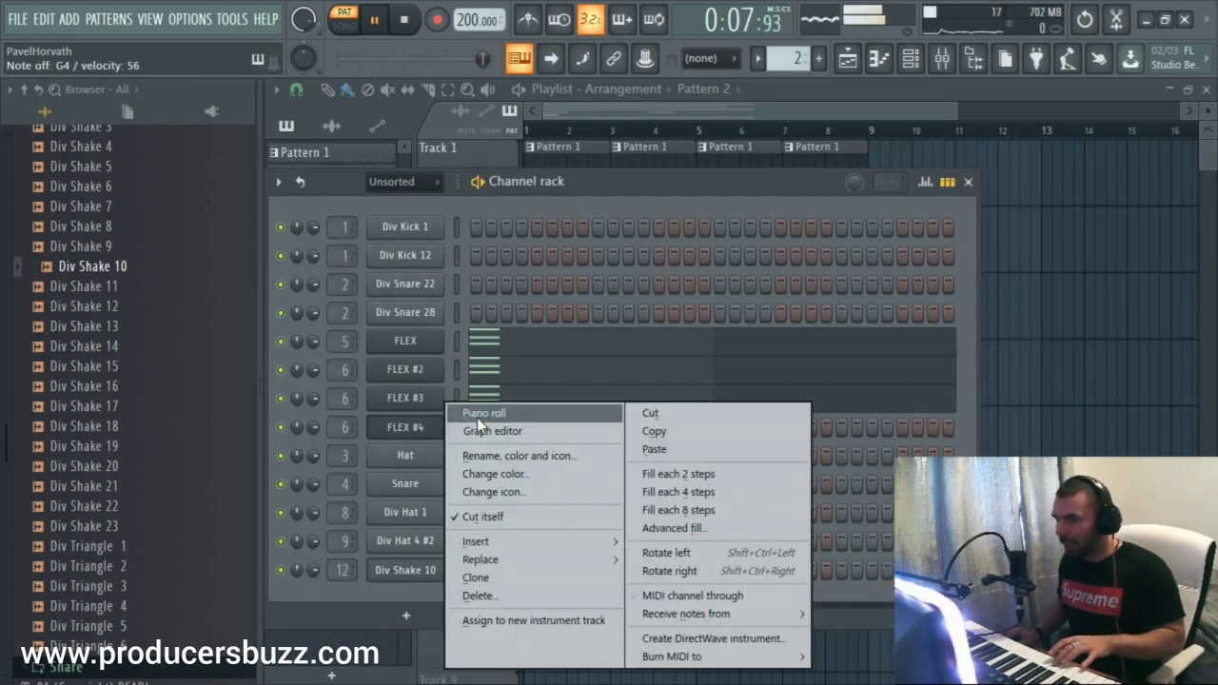
left_click(471, 412)
left_click_drag(797, 116, 895, 116)
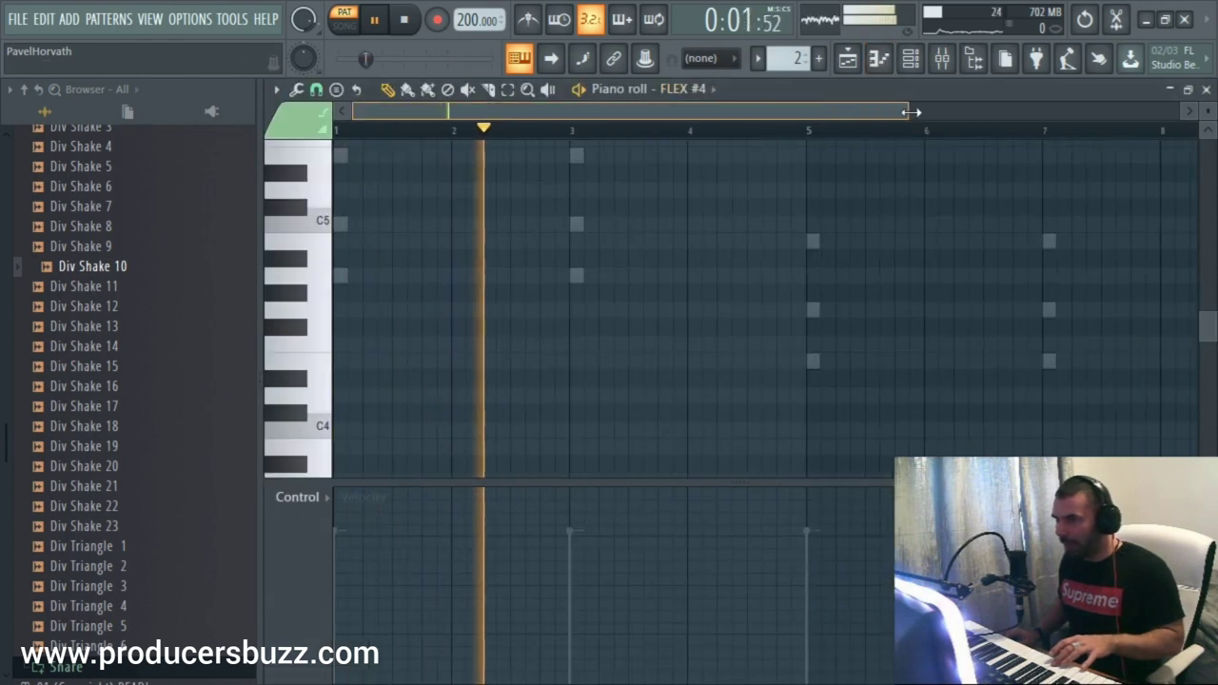
scroll(370, 299, "up", 3)
left_click_drag(313, 345, 343, 384)
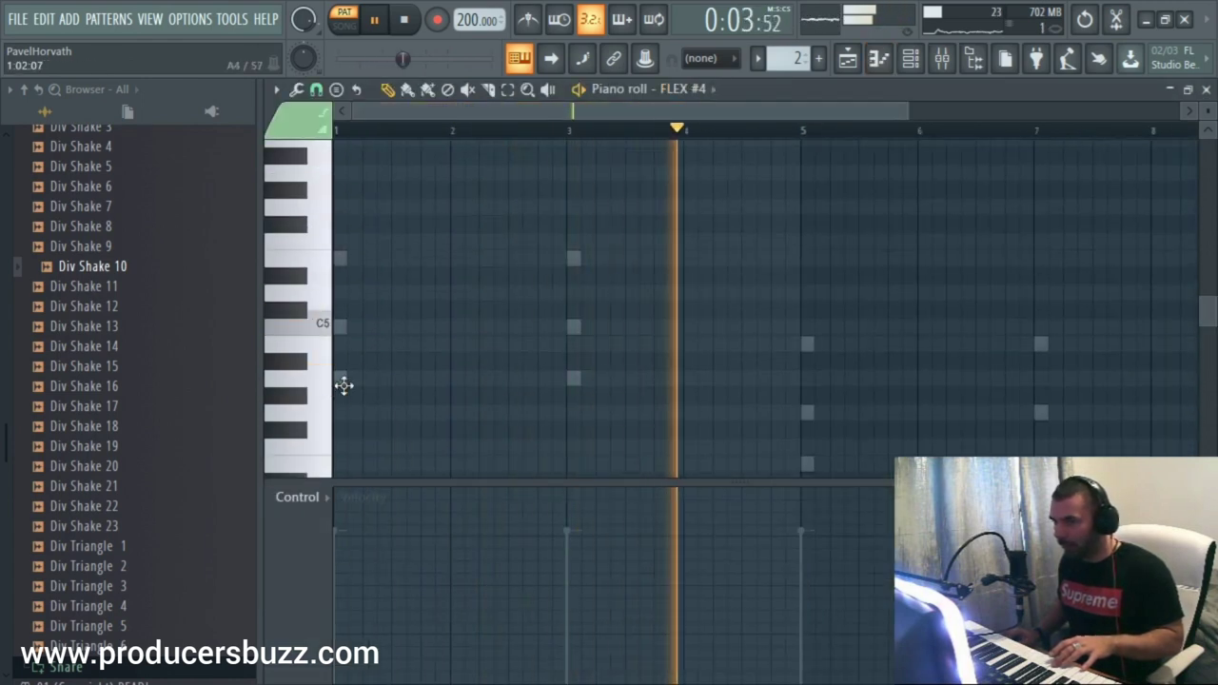
left_click(339, 378)
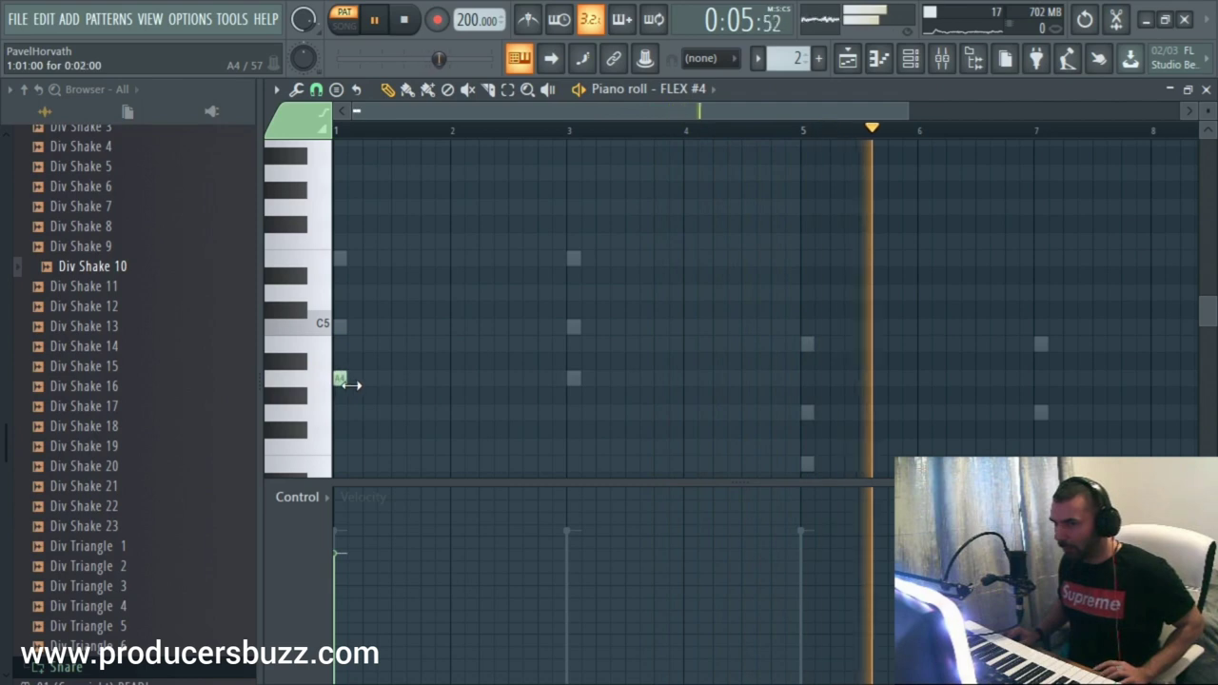
Lengthen the A4 bass note to seven steps and raise its velocity to about 79%, auditioning the result
key("space")
key("space")
left_click_drag(349, 384, 385, 382)
key("space")
key("space")
key("space")
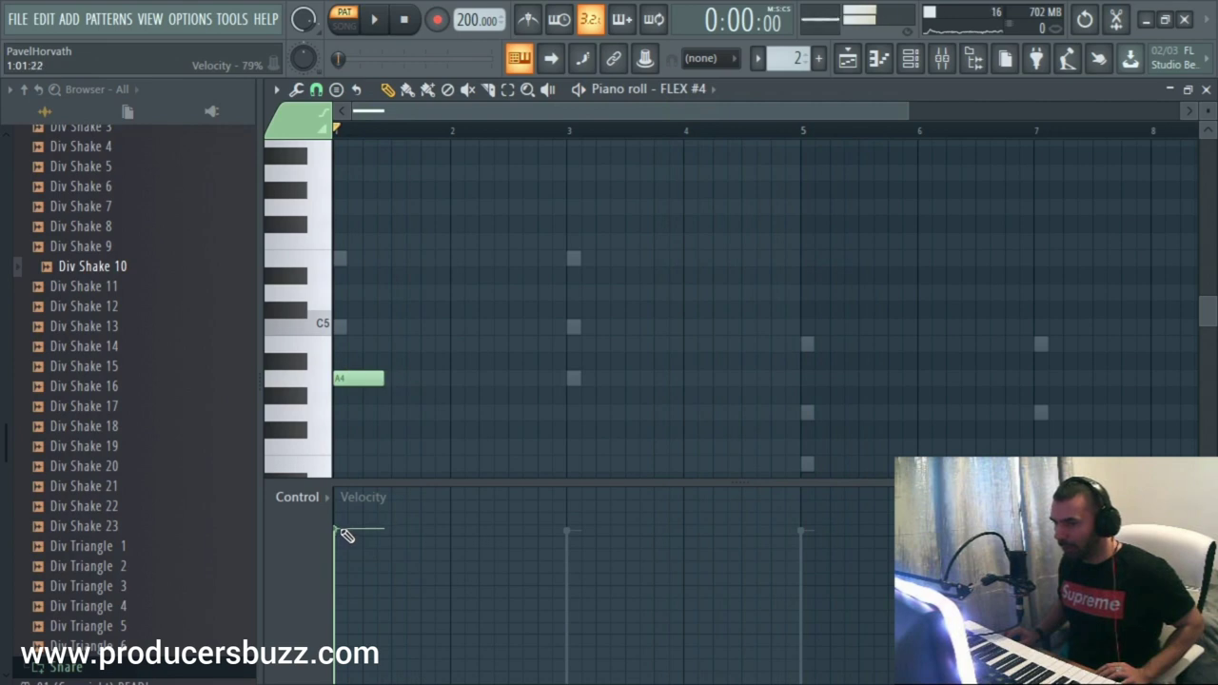
key("space")
key("space")
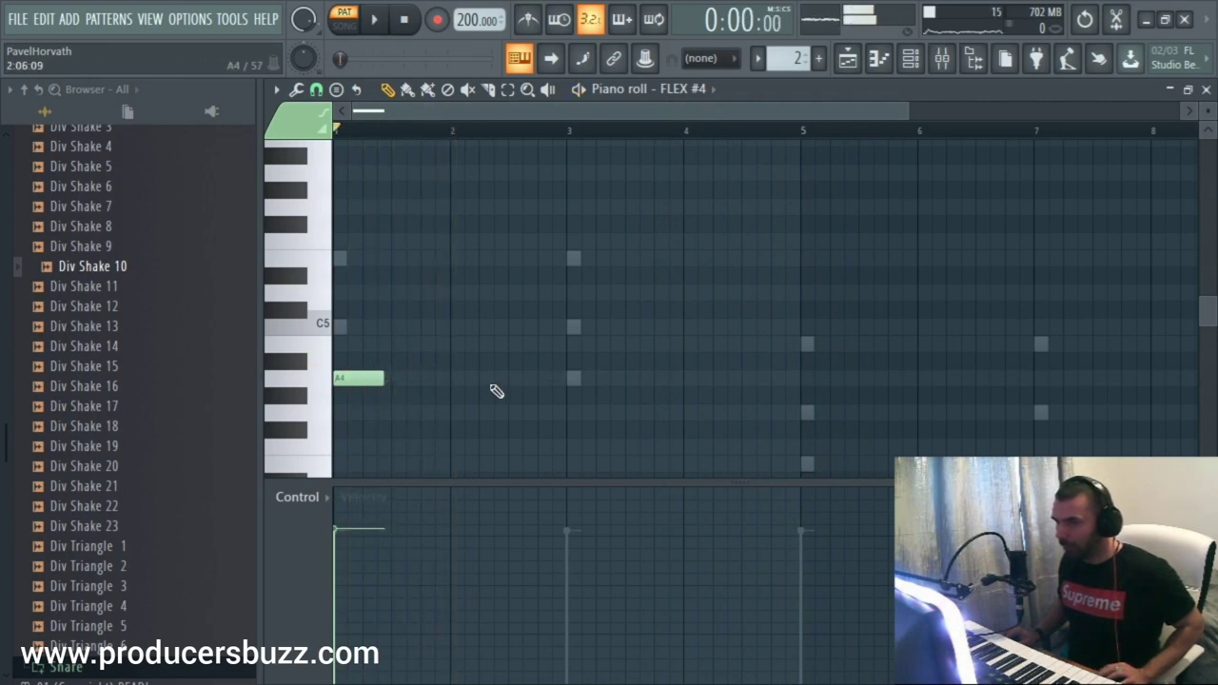
Add seven-step A4 notes at bar 2 step 5, bar 3 step 1 and bar 4 step 5 while playing in song mode
key("space")
left_click(343, 21)
key("space")
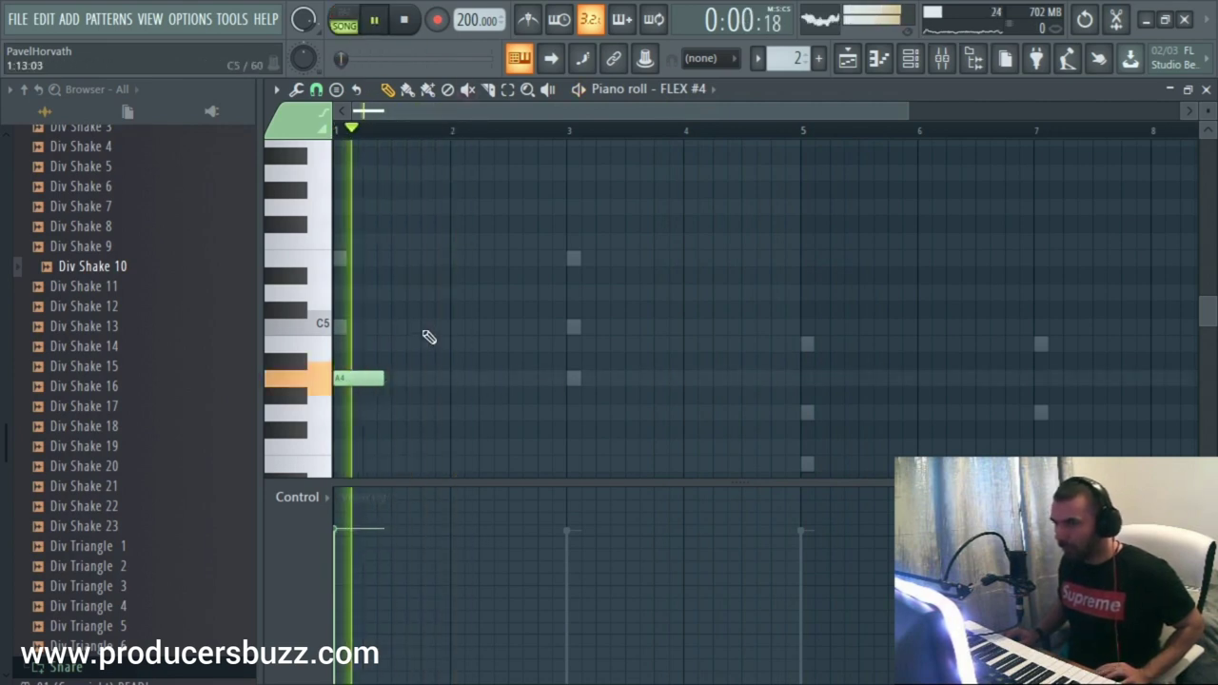
left_click(486, 384)
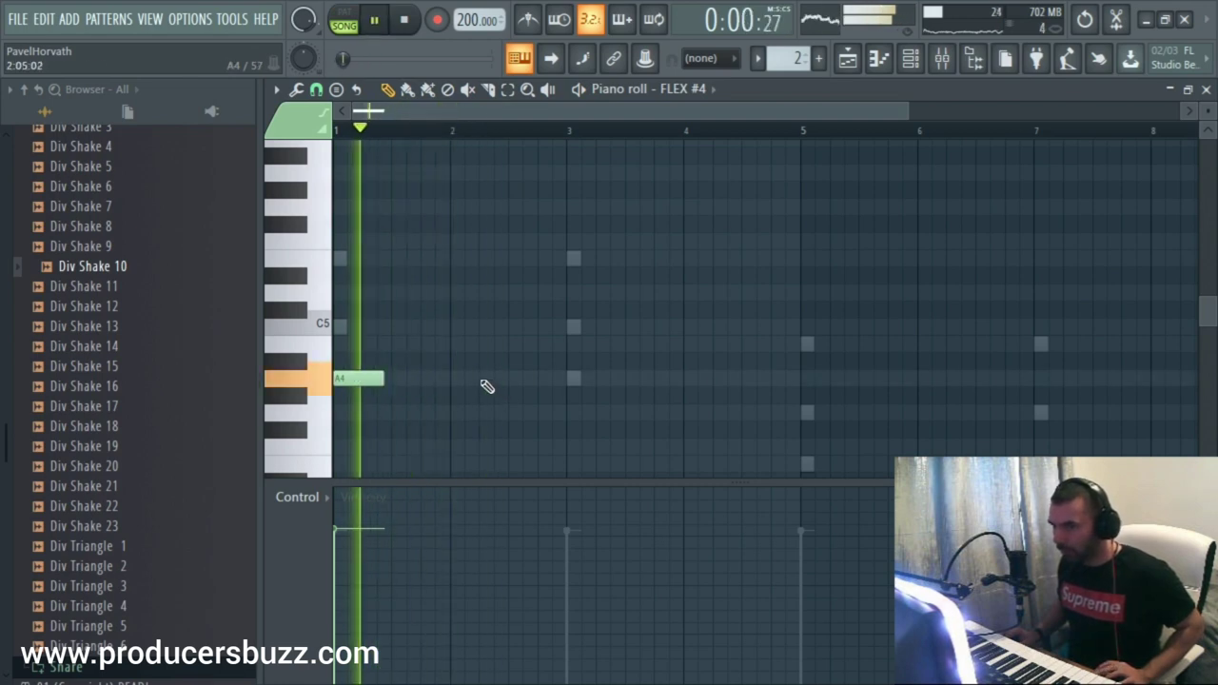
left_click(571, 381)
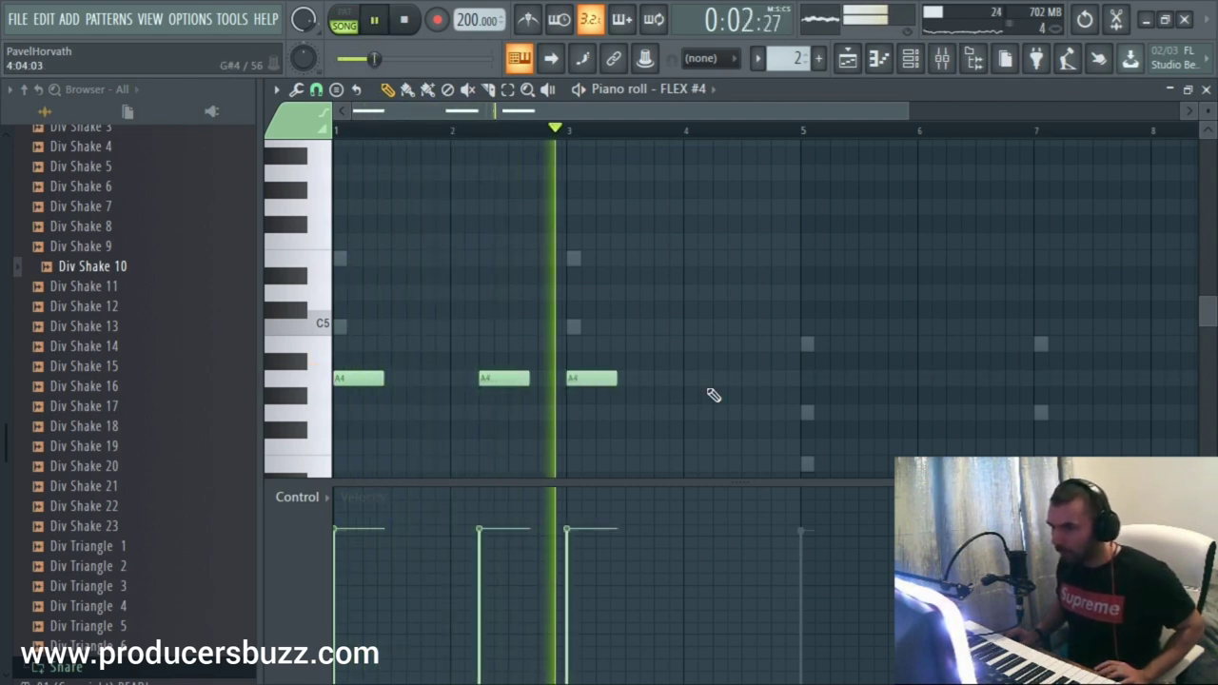
left_click(716, 378)
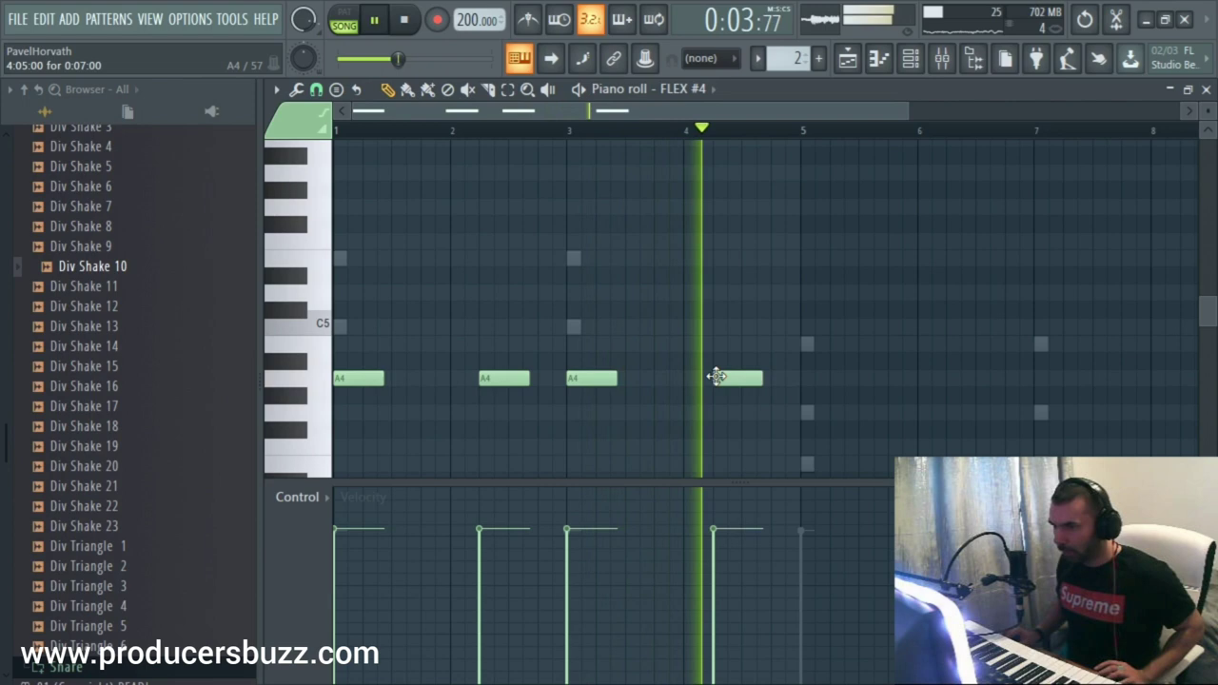
Add seven-step E4 bass notes at the starts of bars 5 and 7 and at step 5 of bars 6 and 8
left_click(806, 464)
scroll(901, 420, "down", 3)
scroll(834, 123, "right", 3)
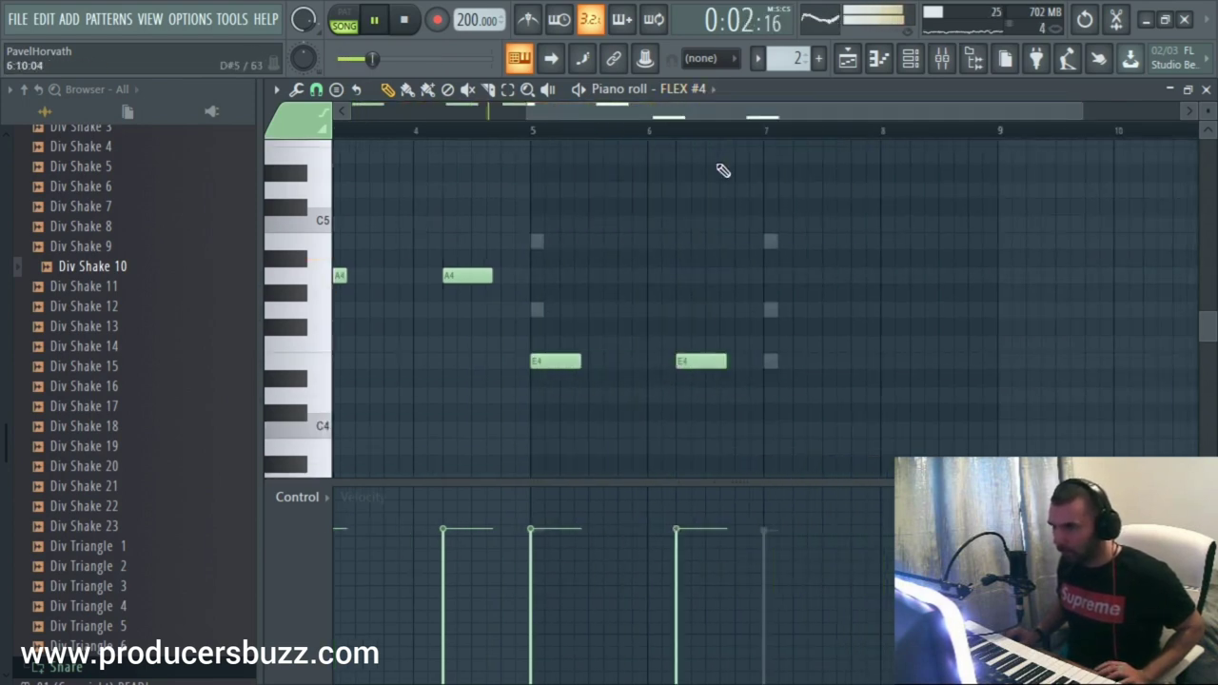
left_click_drag(722, 112, 729, 359)
left_click(745, 363)
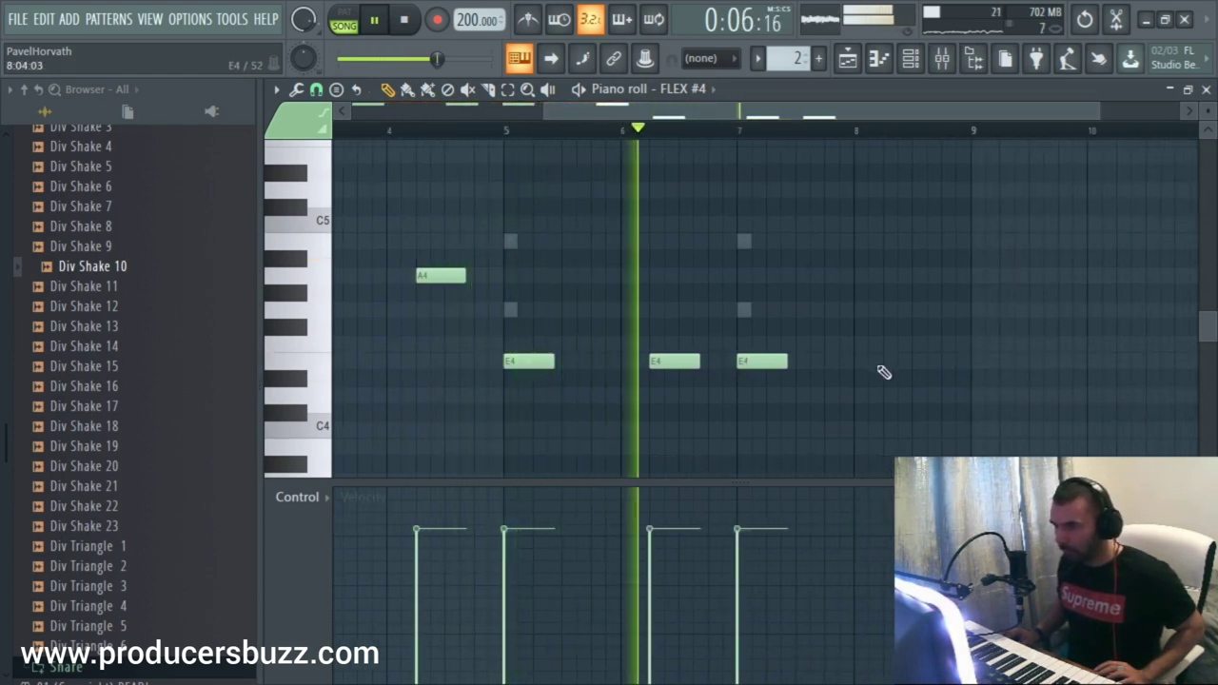
left_click(885, 362)
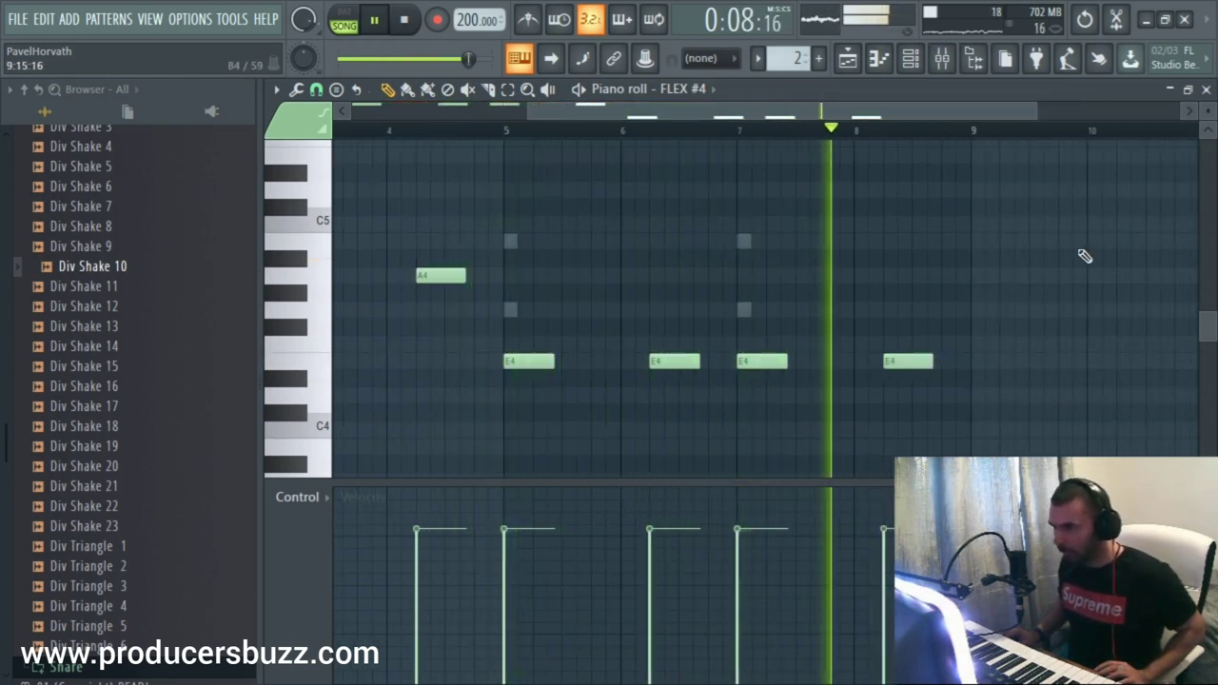
Cut the FLEX #4 notes from Pattern 2 and paste them into the FLEX #4 channel of new Pattern 7
key("space")
key("F7")
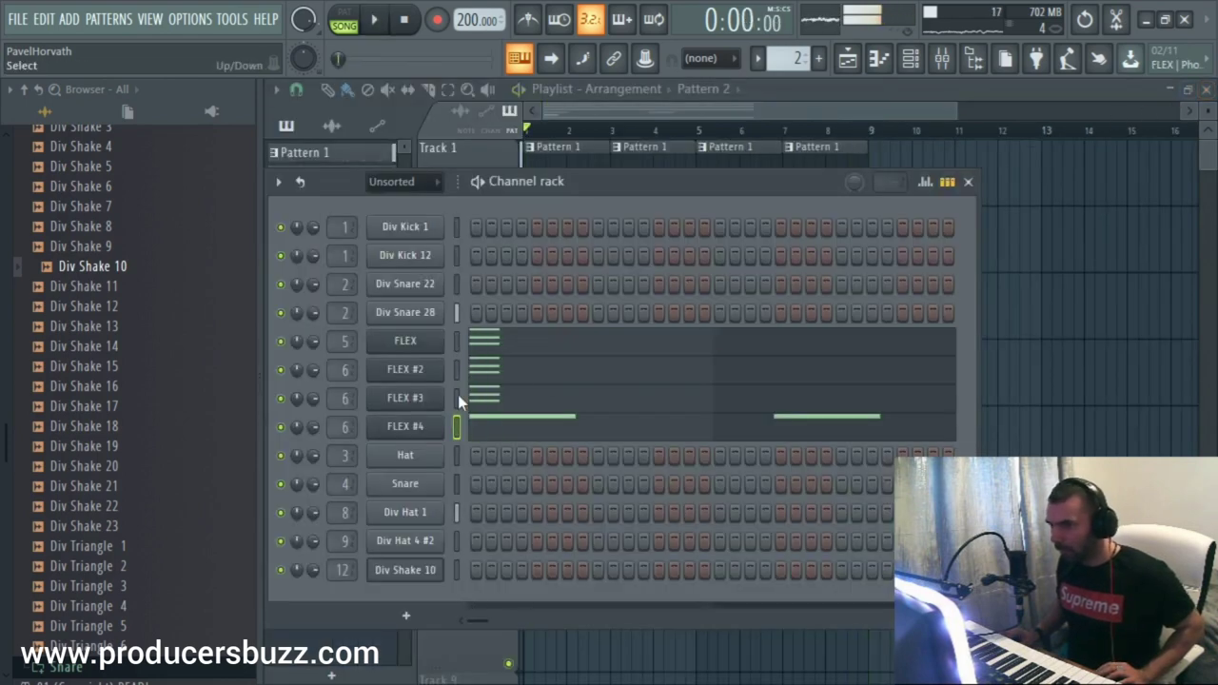
right_click(433, 430)
left_click(667, 408)
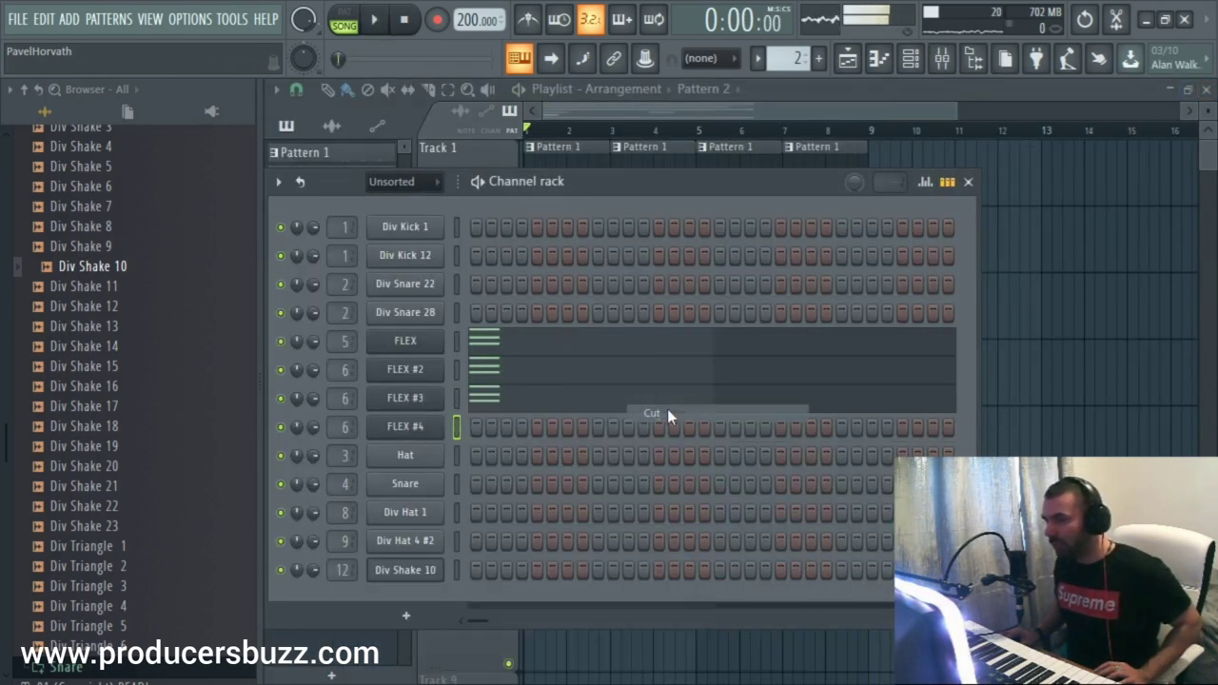
key("F4")
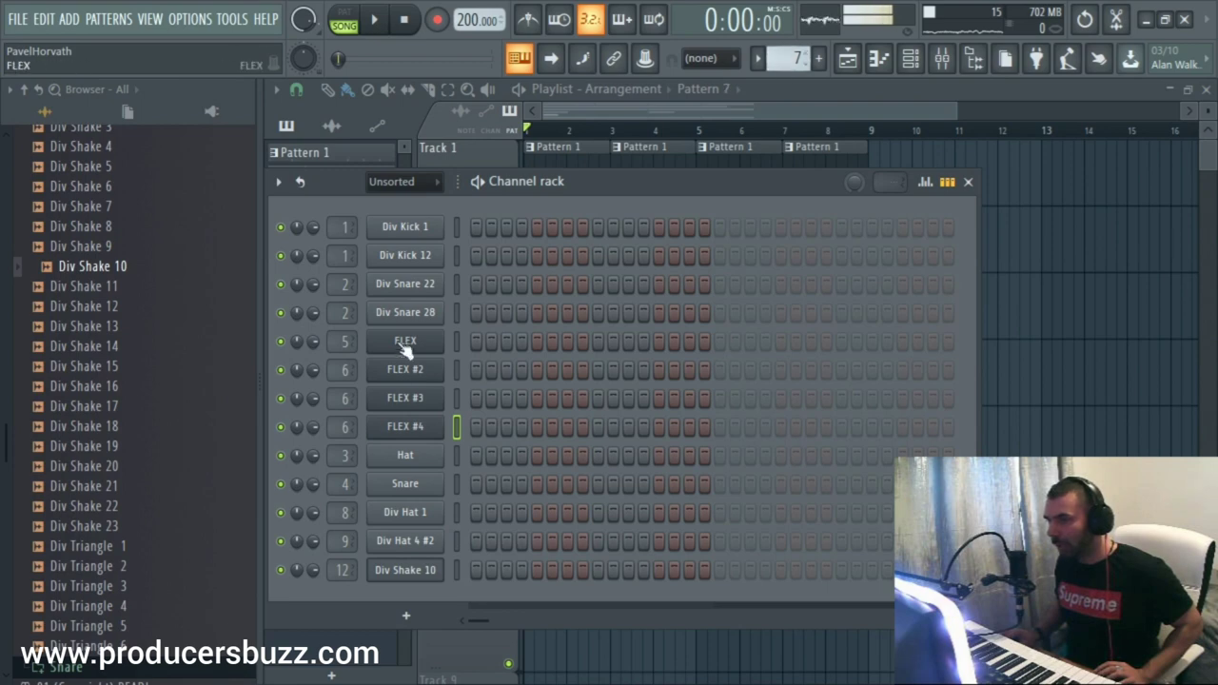
right_click(422, 400)
left_click(649, 447)
Place the Pattern 7 bass clip on Track 7 at bar 1 of the playlist and play the song
key("F6")
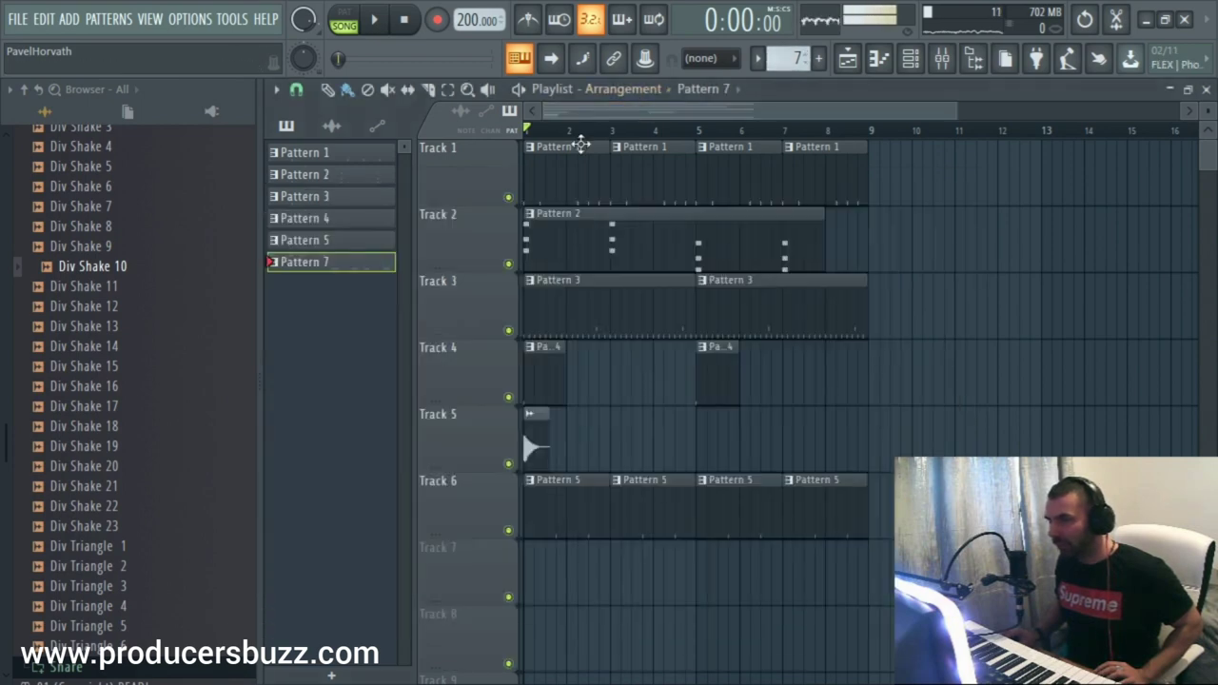
left_click(576, 561)
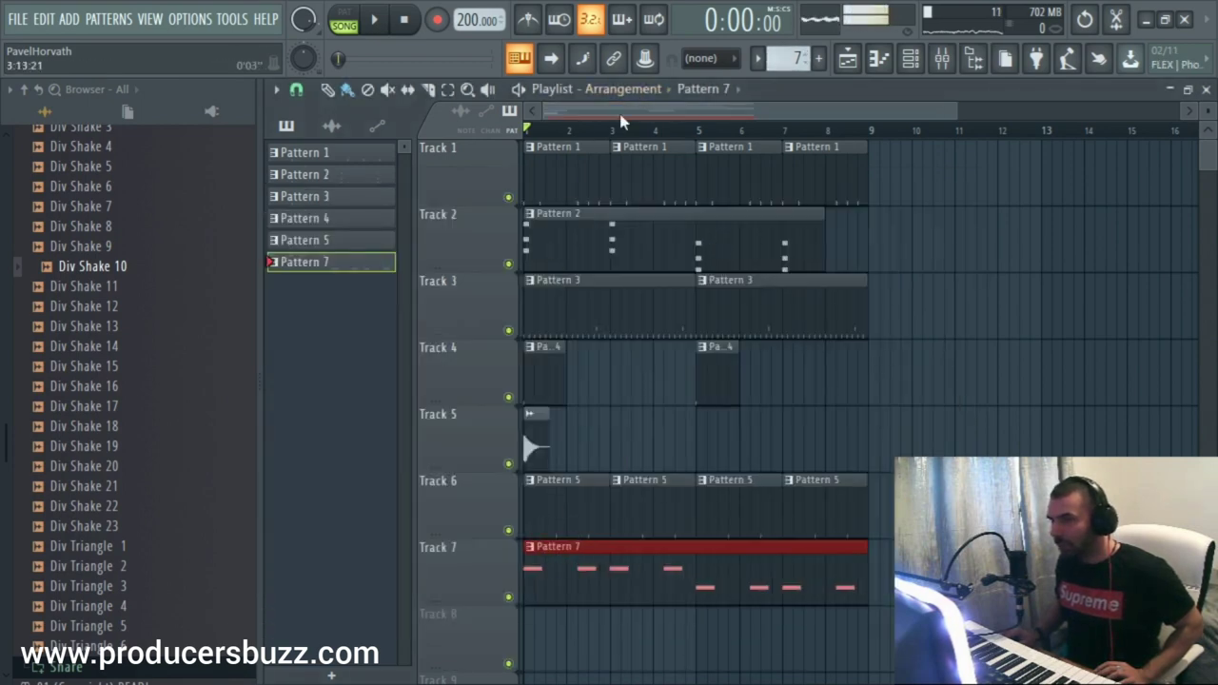
left_click(378, 27)
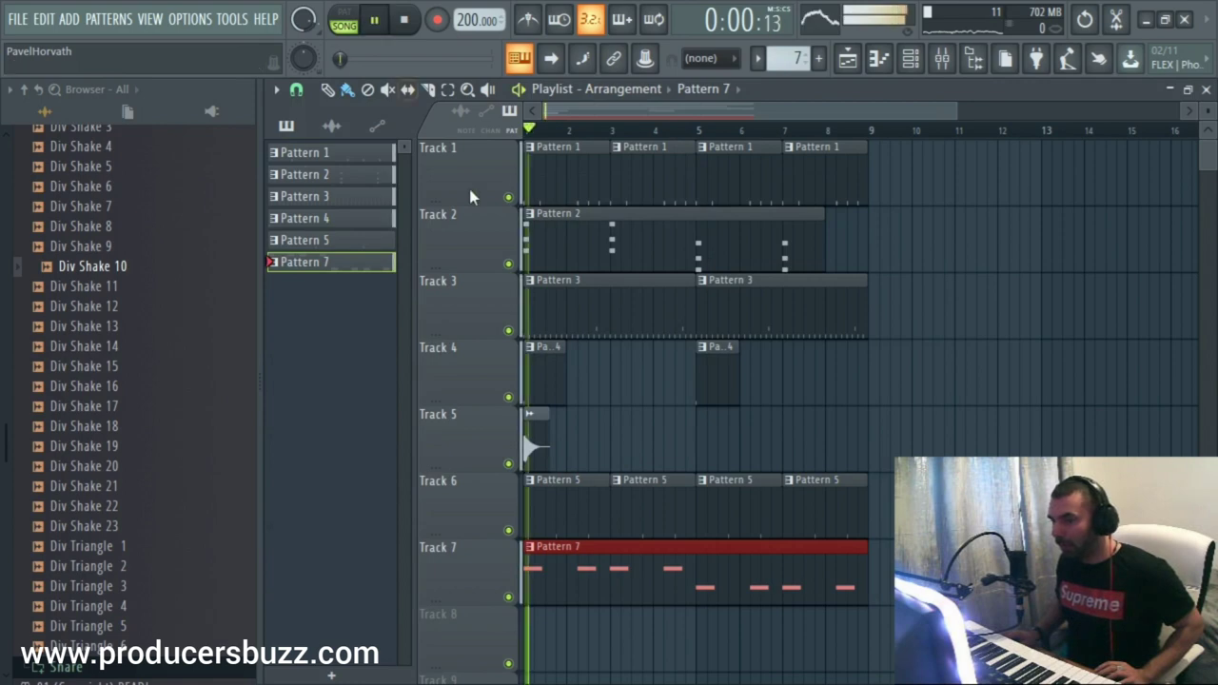
Route FLEX #4 to Insert 13 and lower that insert's fader to about 90%
double_click(644, 568)
left_click(1205, 89)
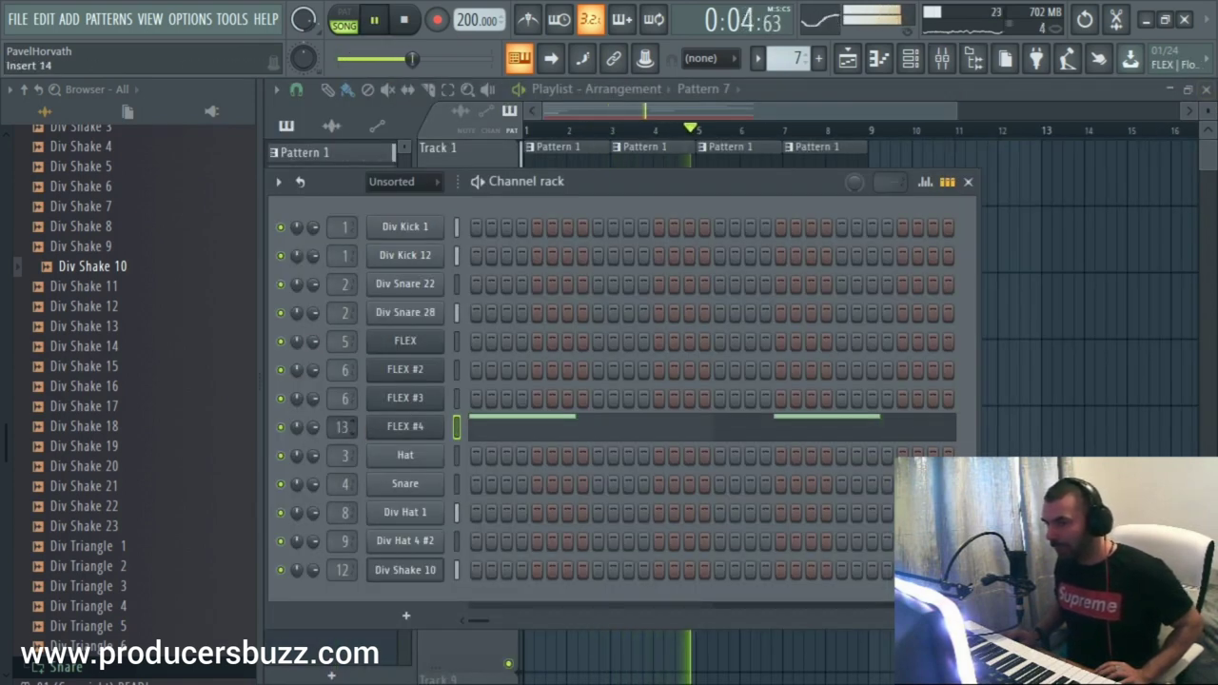
left_click(341, 426)
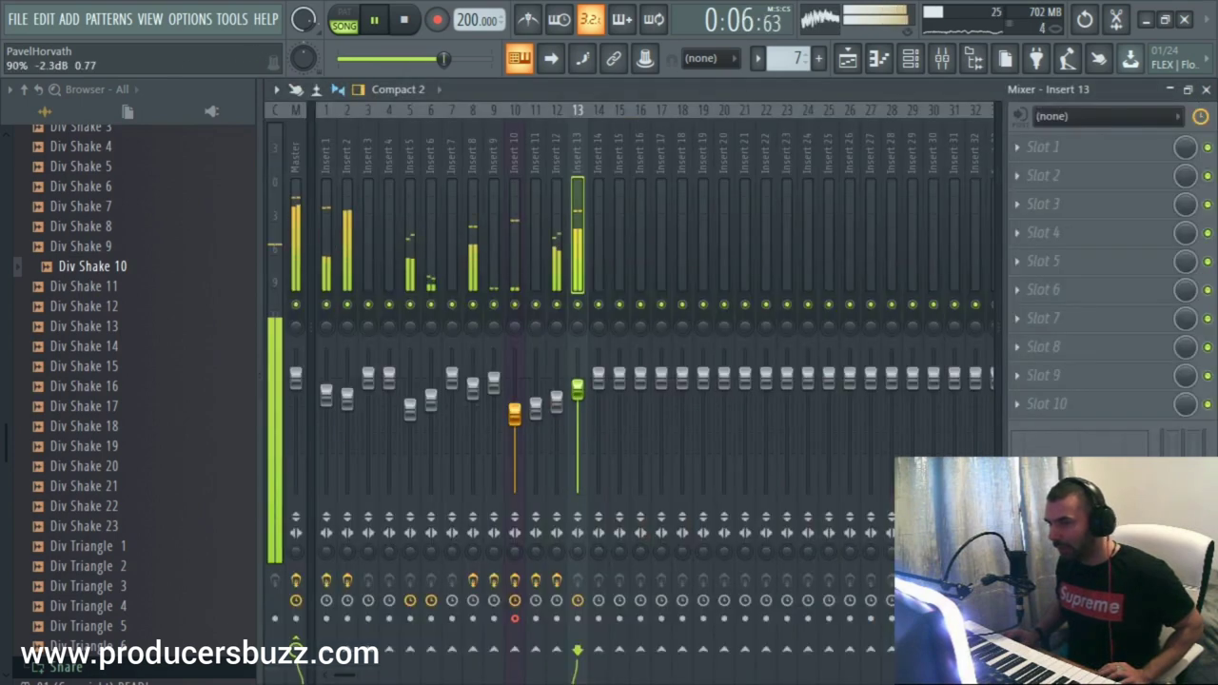
Load Fruity Soft Clipper in slot 1 of Insert 13
left_click(1120, 152)
mouse_move(1038, 173)
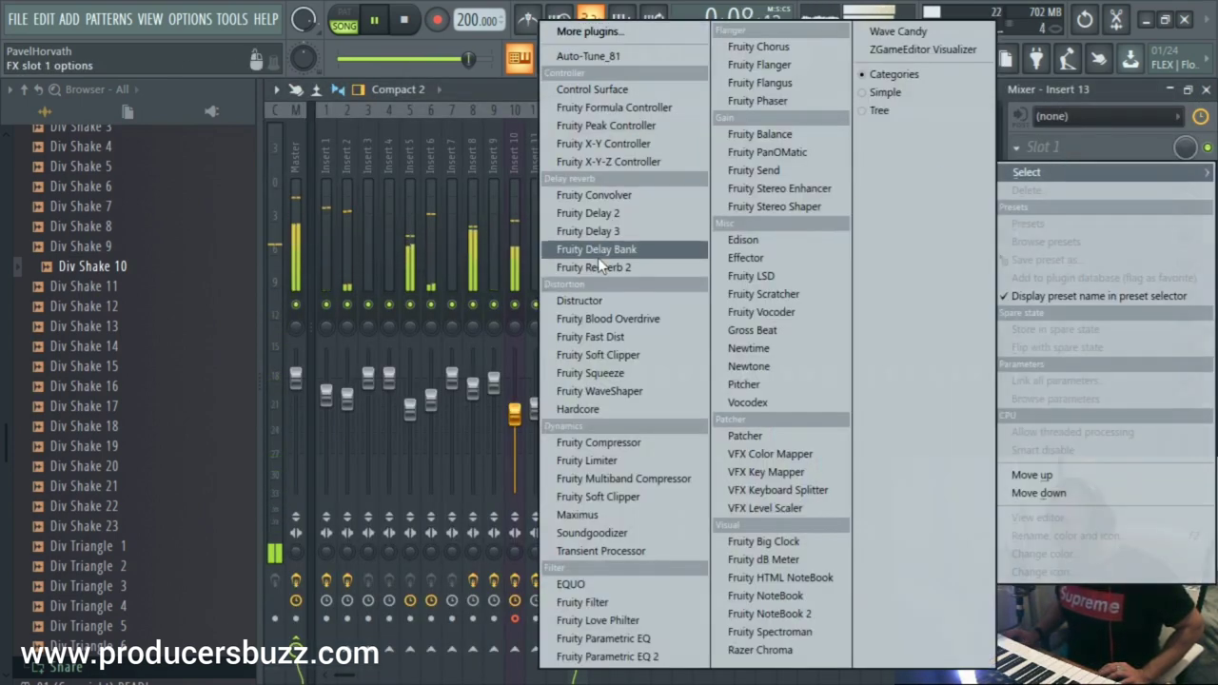
left_click(598, 354)
left_click(600, 345)
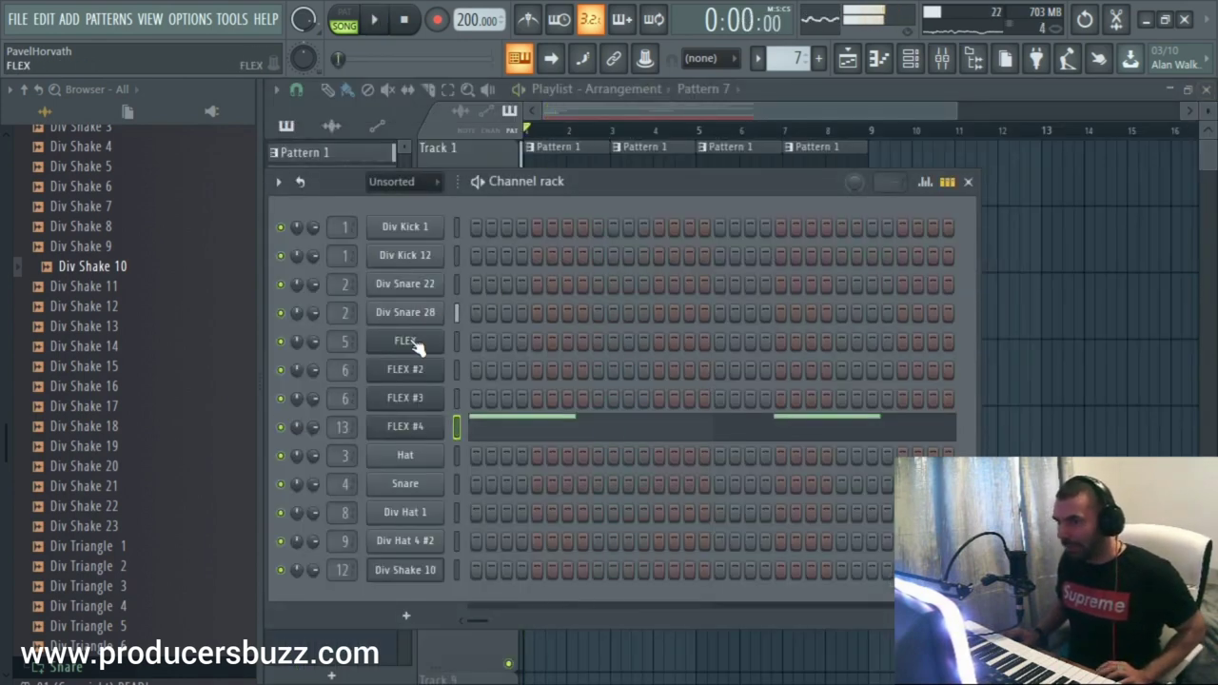
Make Pattern 2 the active pattern and clone the FLEX #3 channel
right_click(417, 346)
left_click(522, 92)
left_click(572, 122)
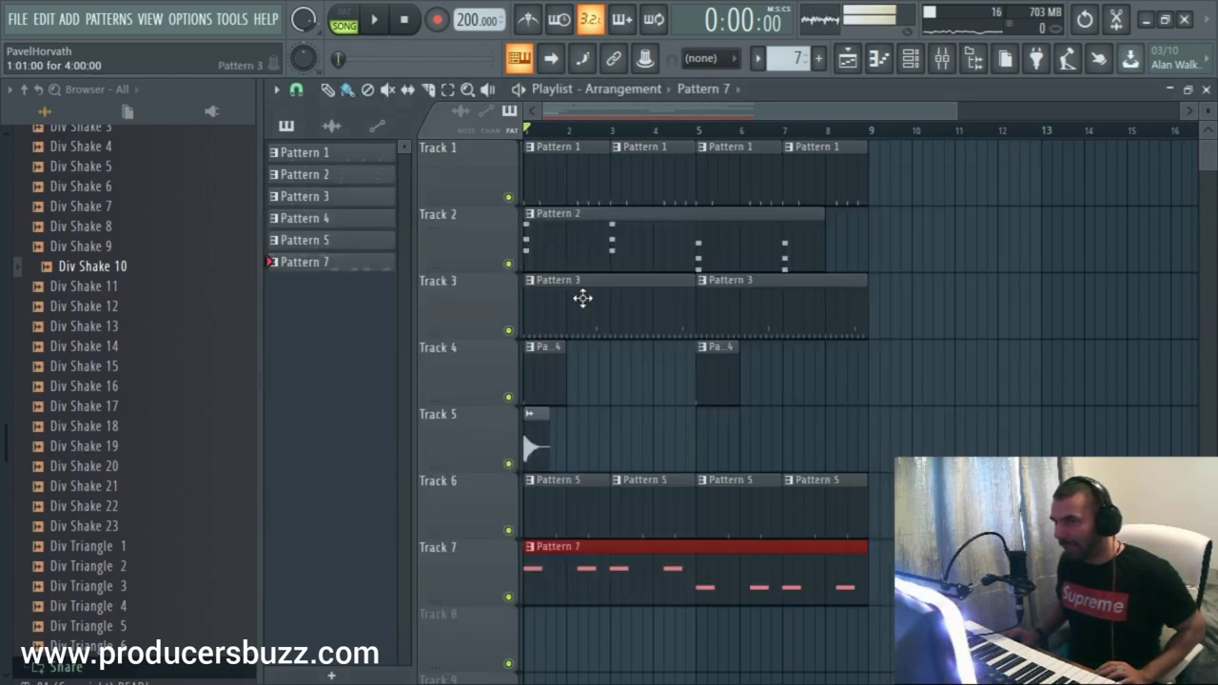
double_click(594, 245)
left_click(1206, 88)
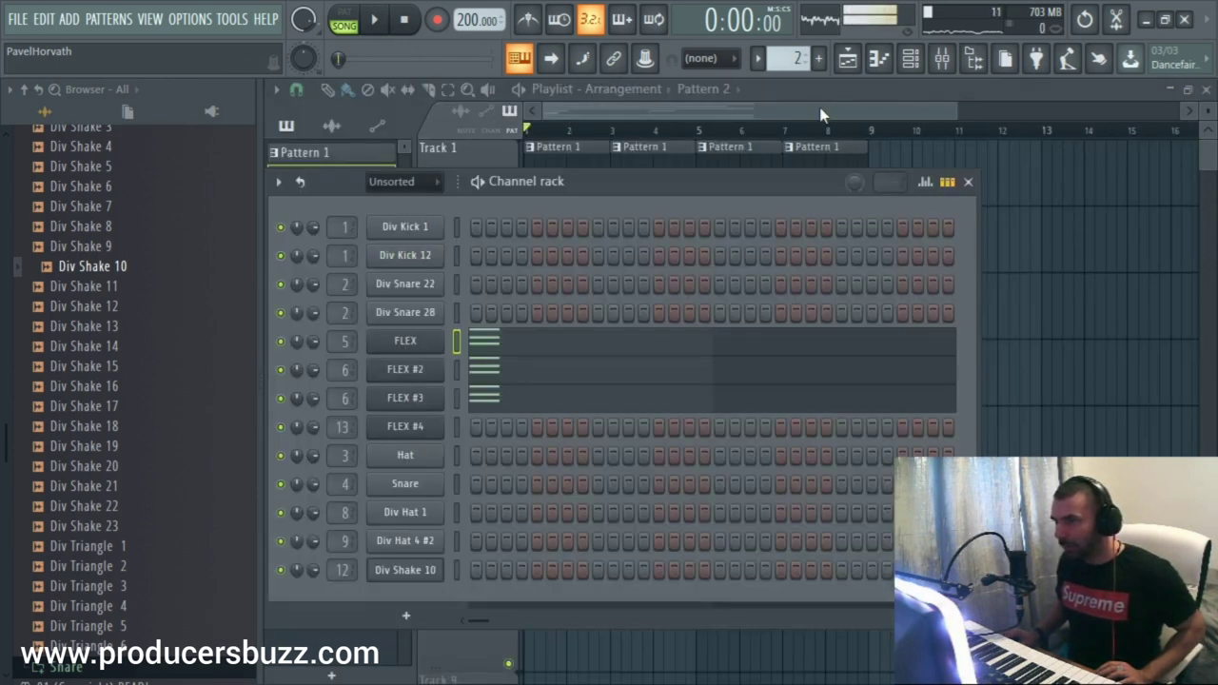
right_click(430, 404)
left_click(526, 563)
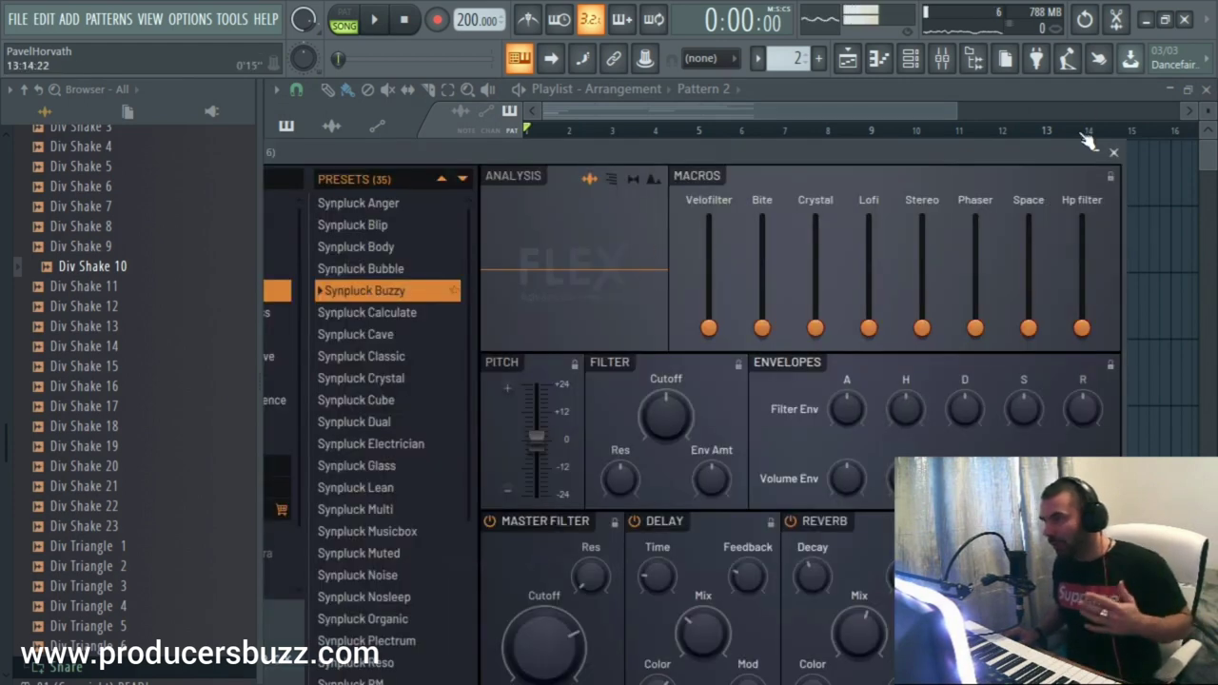
left_click(1114, 153)
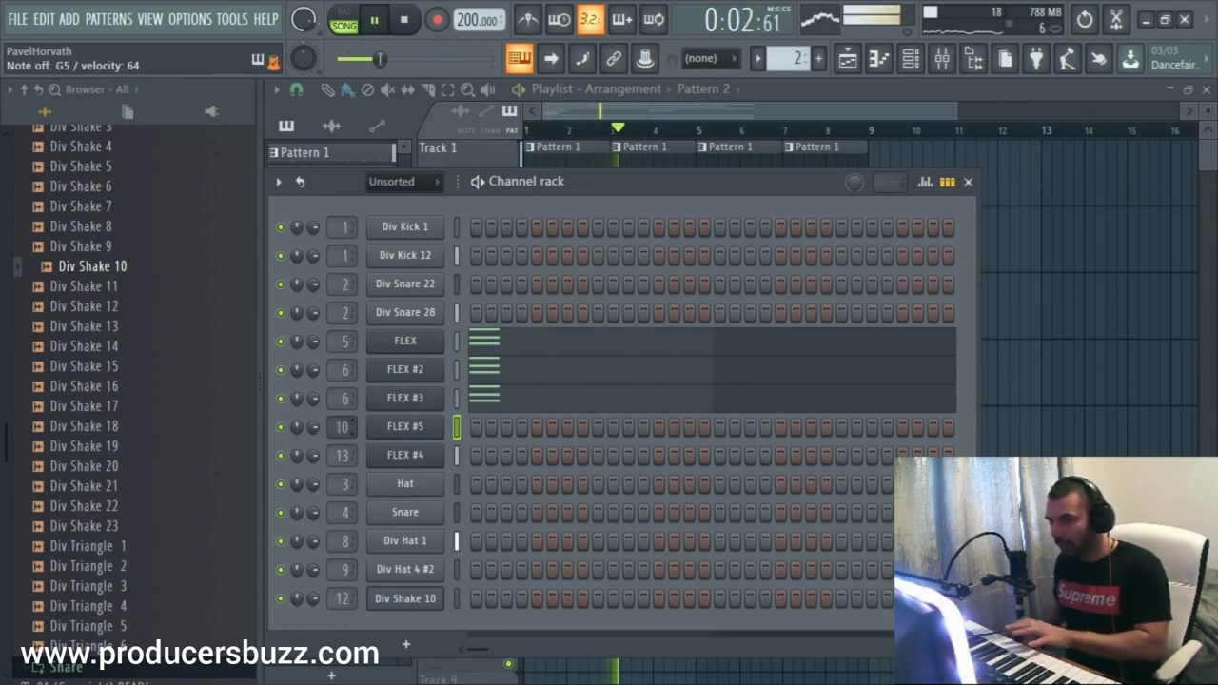
Route FLEX #5 to Insert 14 and load Fruity Reeverb 2 in slot 1 with a wet level of about 88%
key("F9")
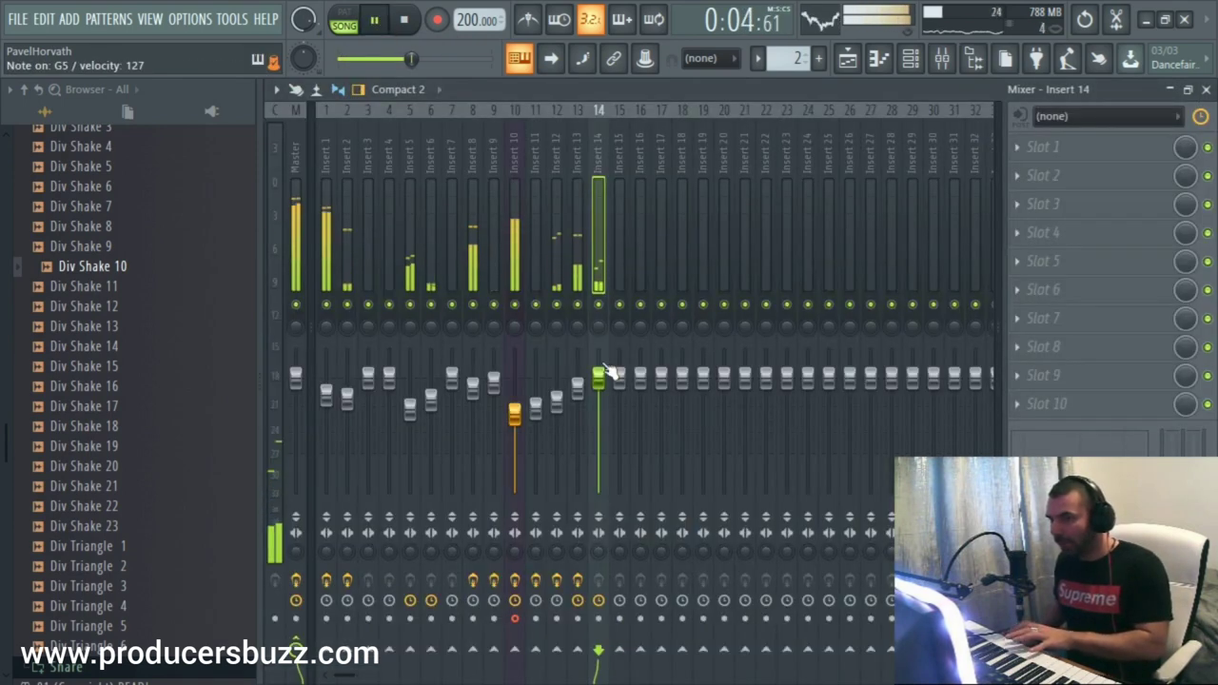
left_click(1042, 149)
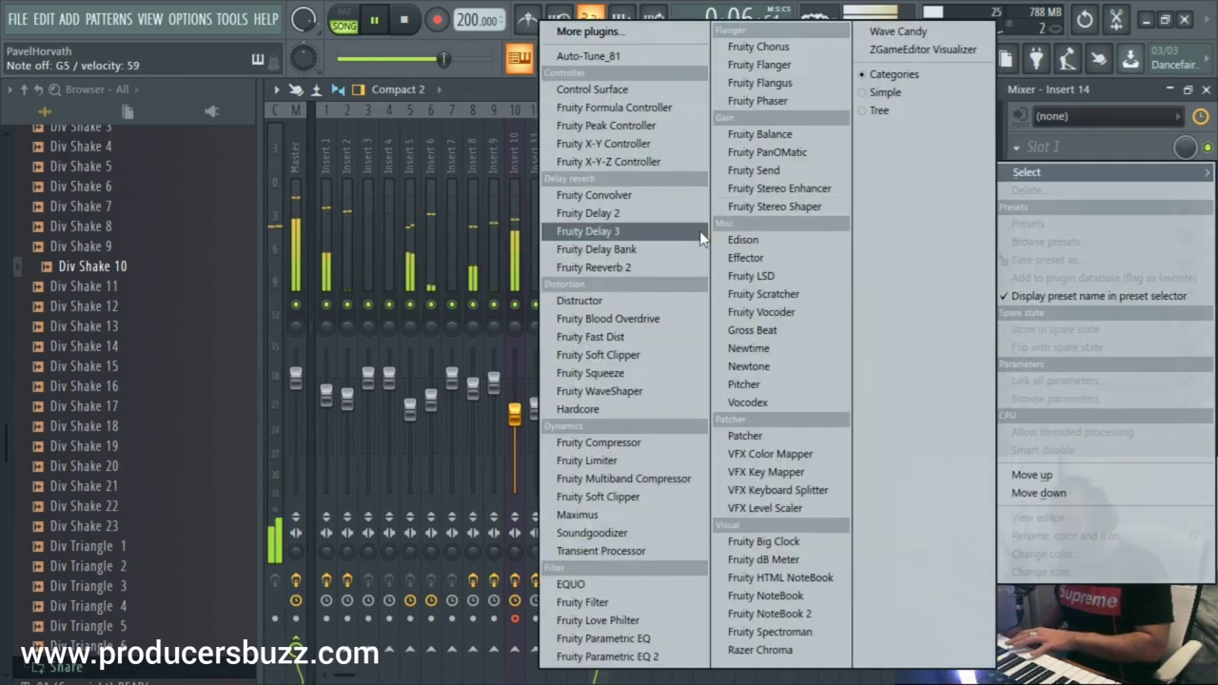
left_click(587, 234)
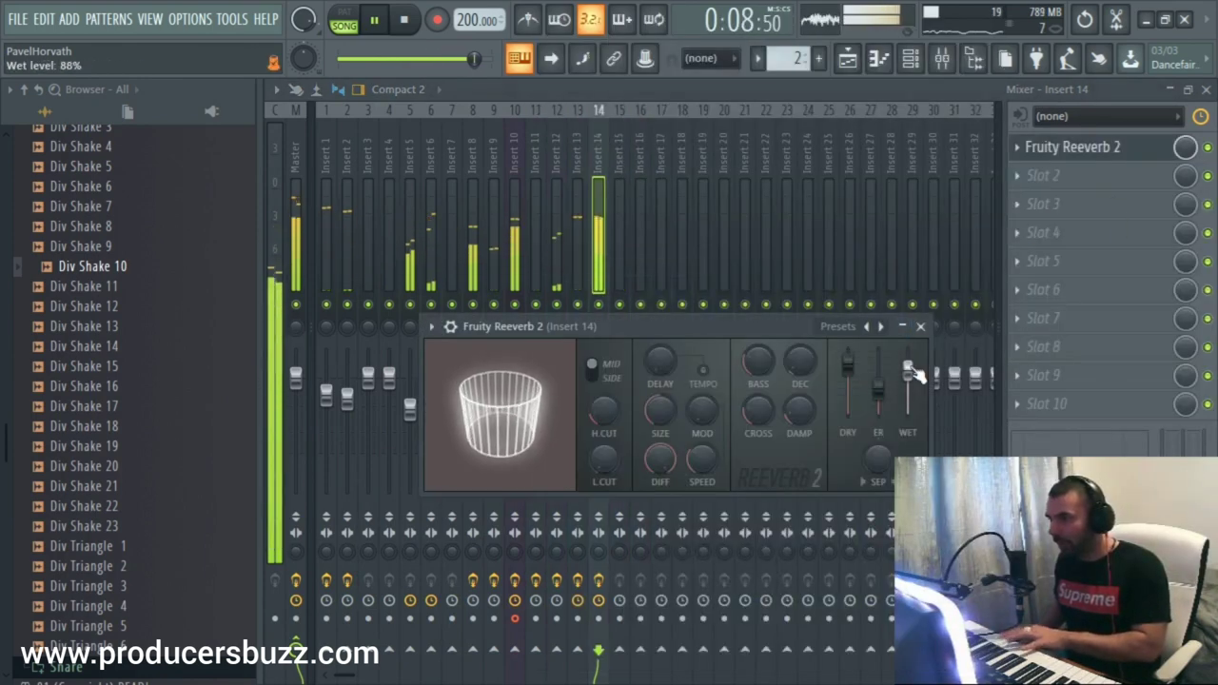
left_click(920, 327)
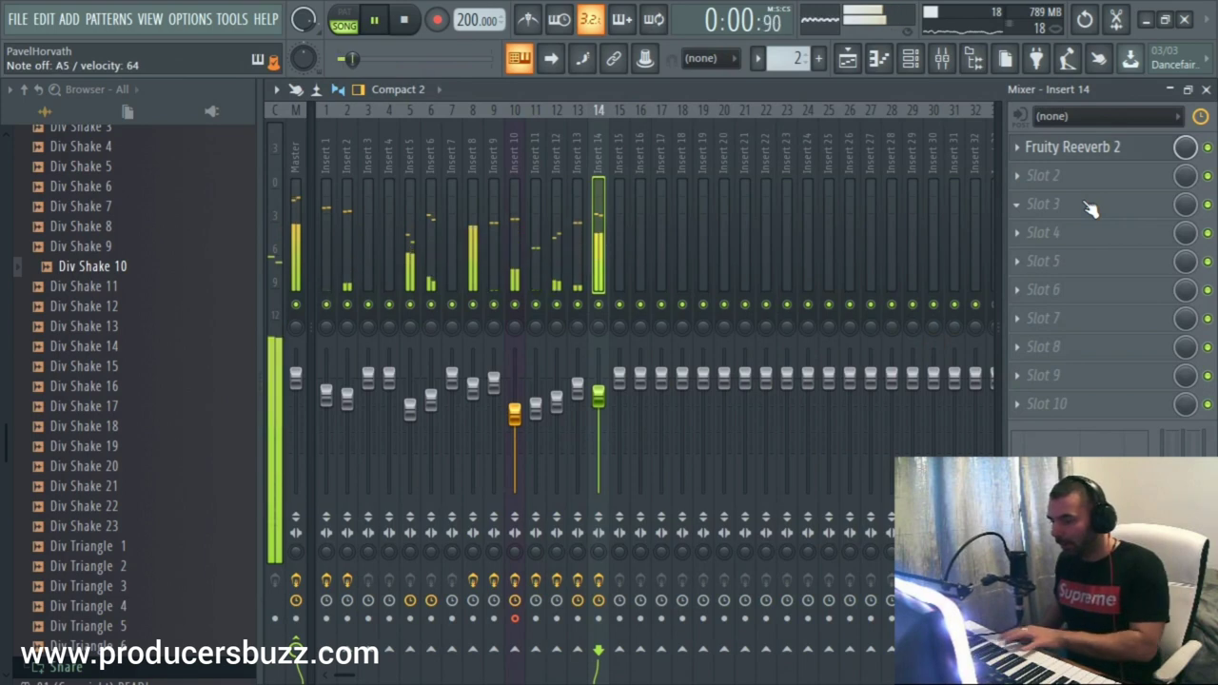
left_click(1206, 89)
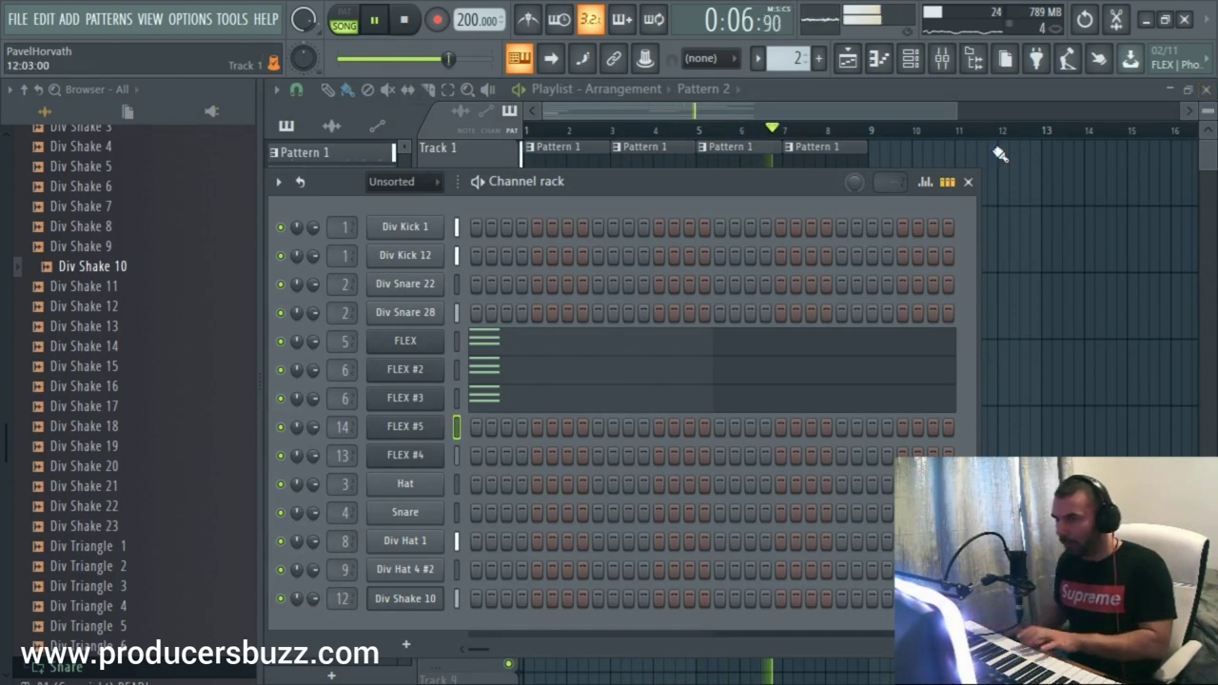
Change the FLEX #5 channel's preset to Synpluck Calculate
left_click(968, 181)
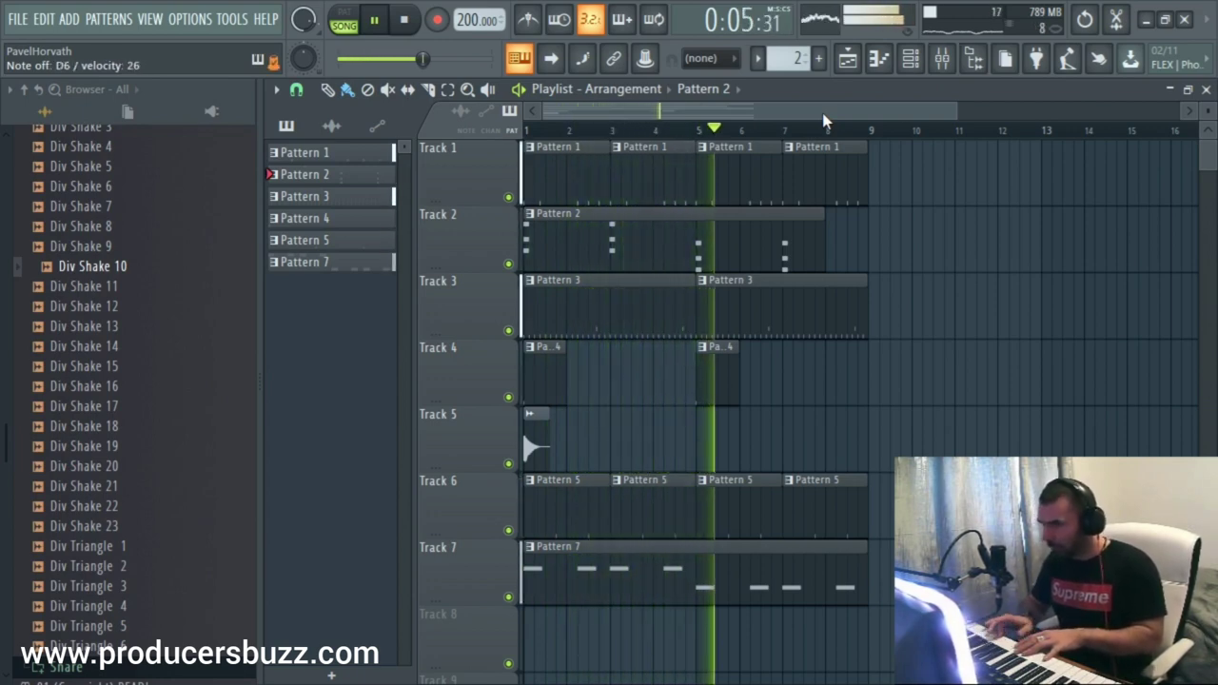
left_click(915, 65)
left_click(423, 435)
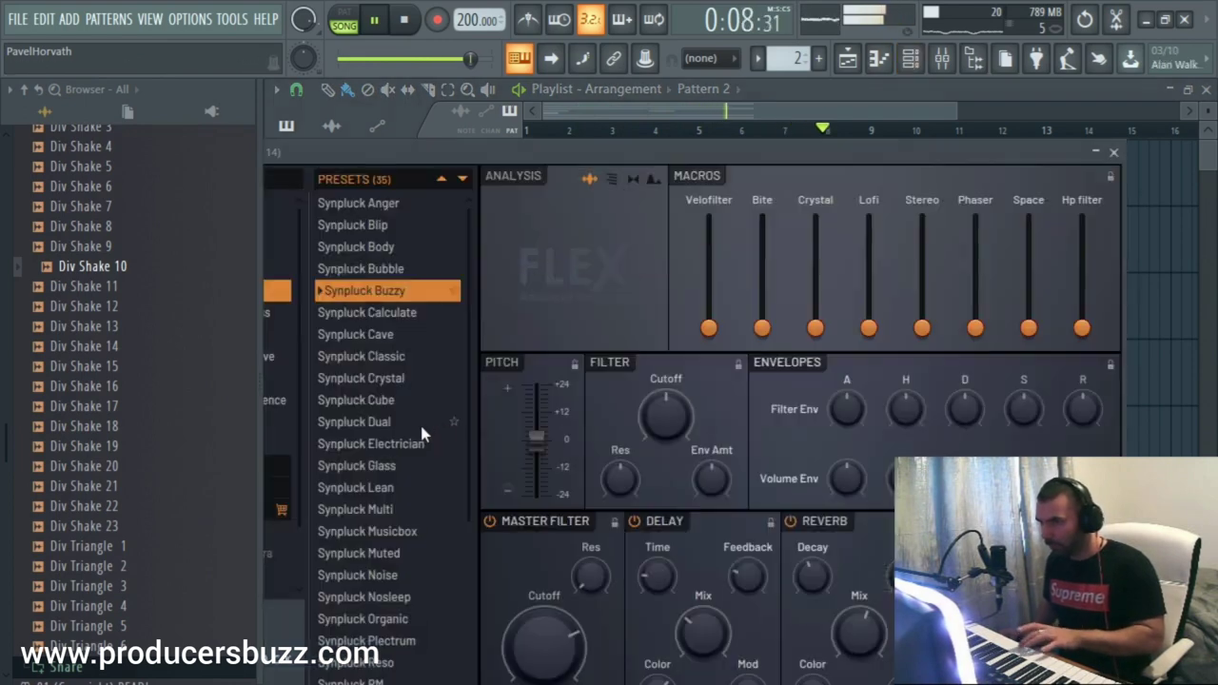
left_click(405, 315)
left_click_drag(645, 164, 692, 152)
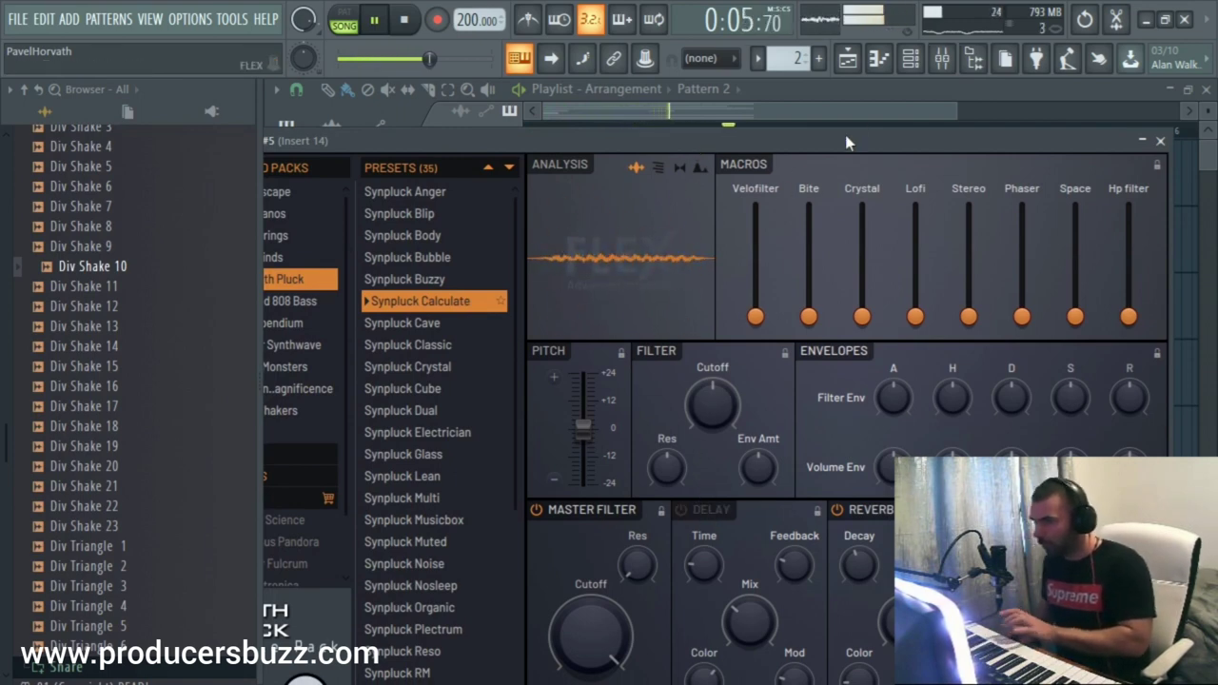
left_click_drag(1080, 144, 904, 142)
left_click(984, 141)
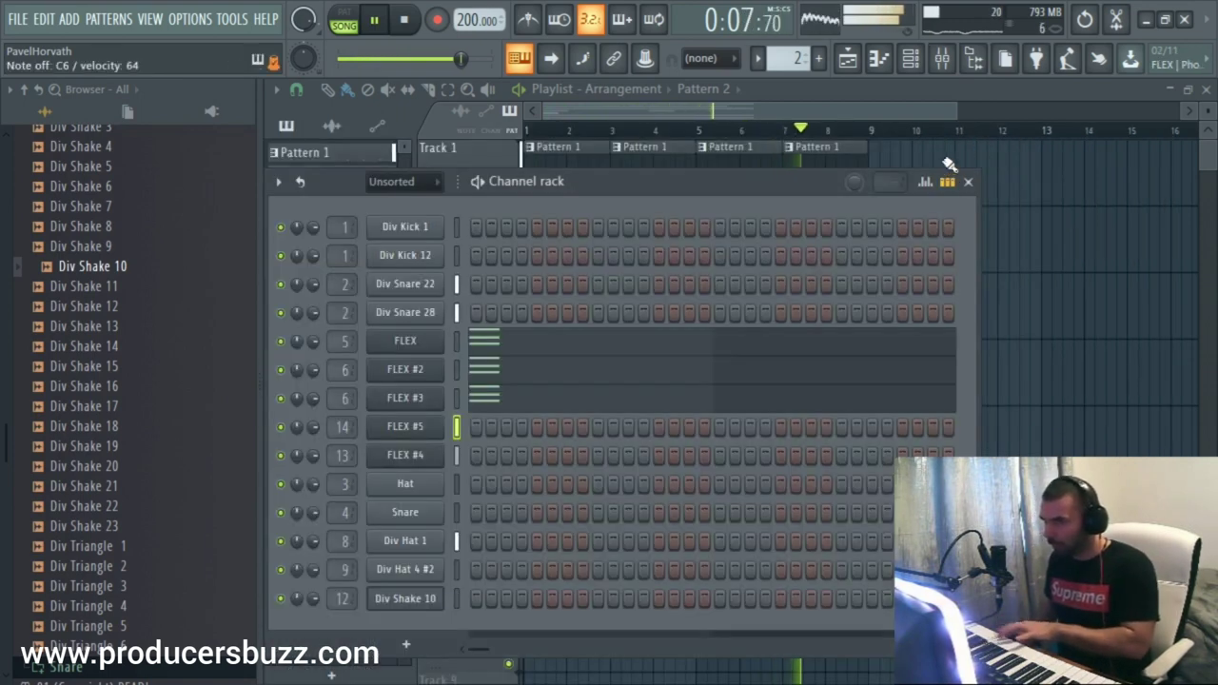
Add E5 notes at bars 1 and 3 and B4 notes at bars 5 and 7 in the FLEX #5 piano roll
right_click(407, 427)
left_click(463, 413)
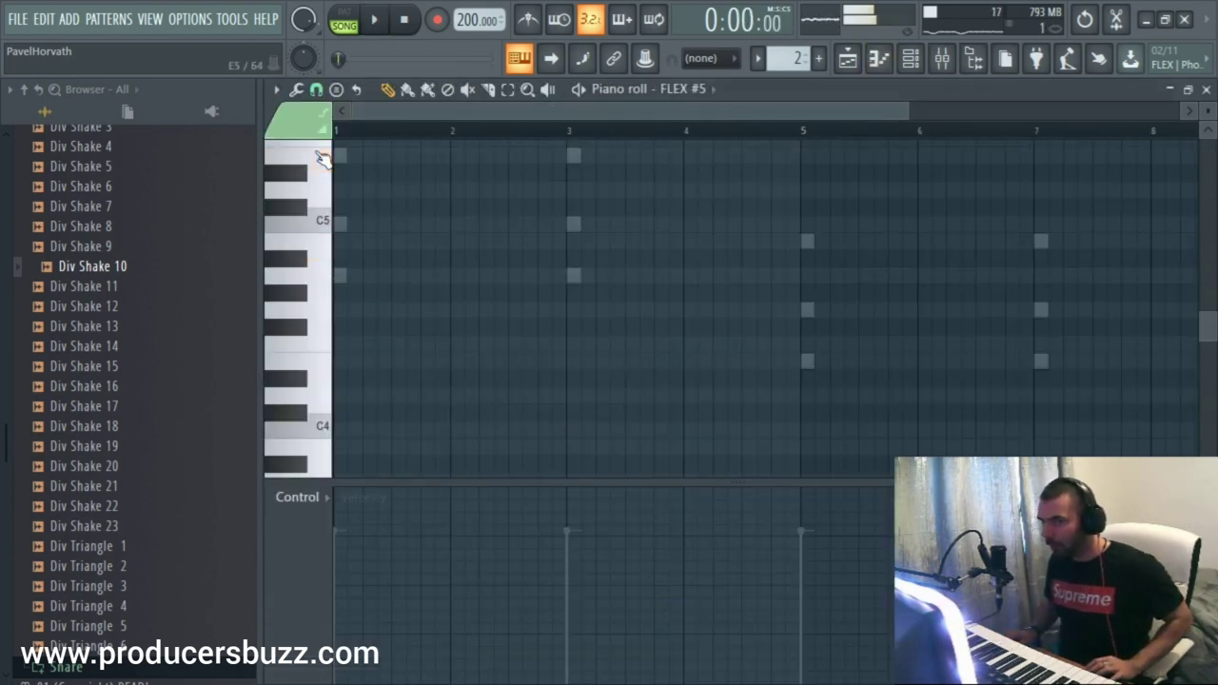
scroll(347, 256, "up", 2)
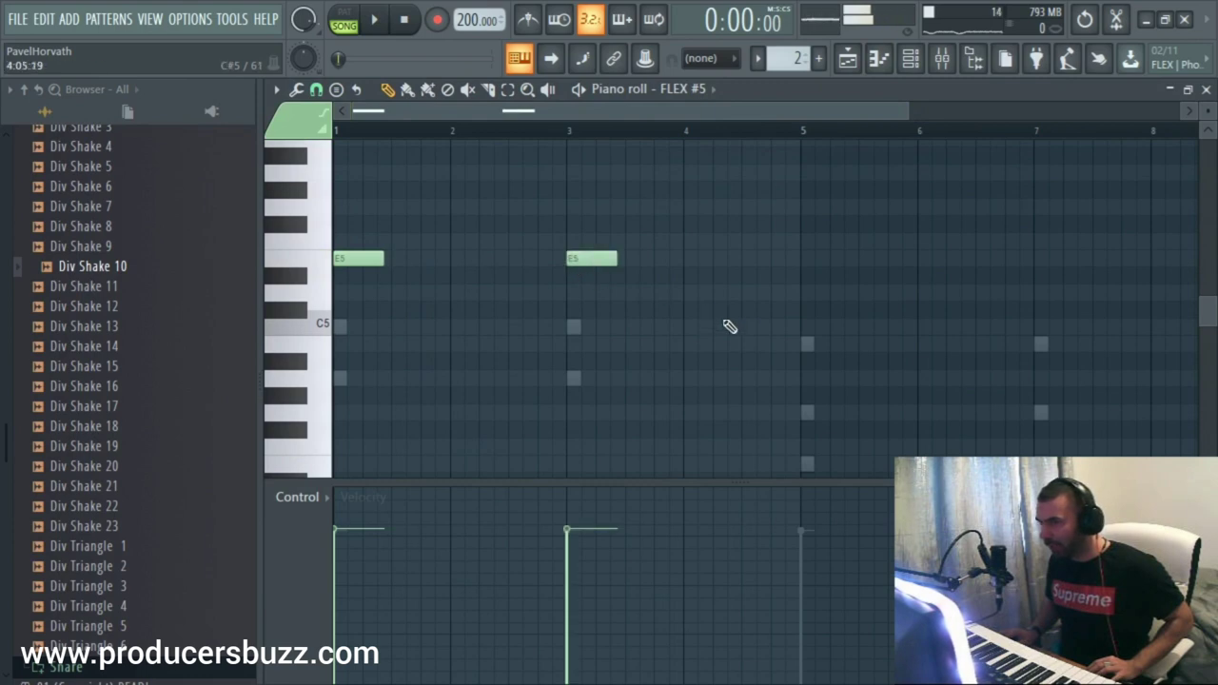
left_click(1038, 345)
Add a B5 and C6 pair in bars 1 and 3 and a D6 and C6 pair late in bar 4, playing the song
scroll(644, 285, "up", 2)
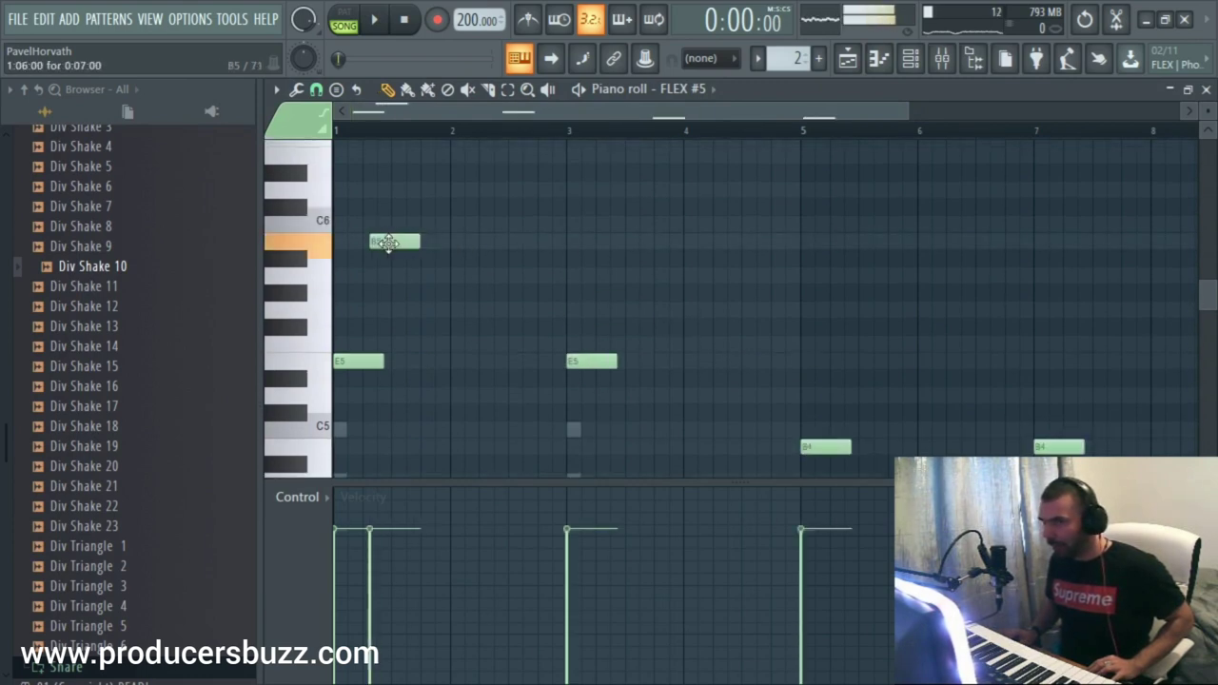
key("space")
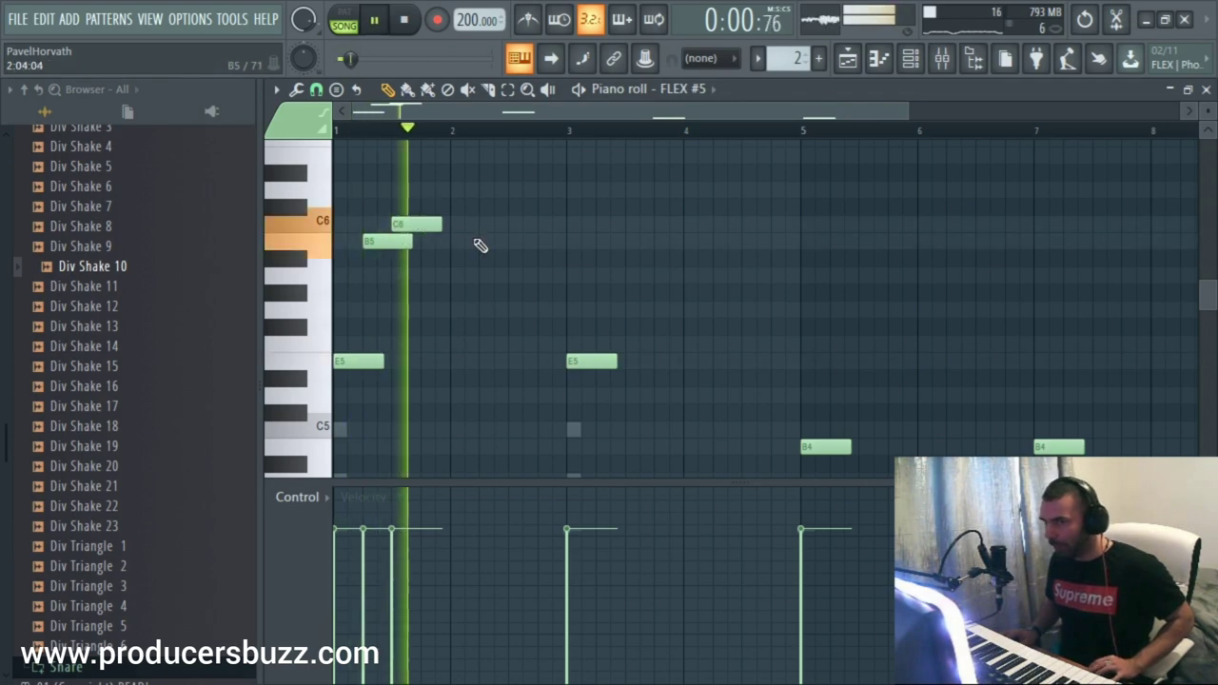
left_click(597, 241)
left_click(636, 224)
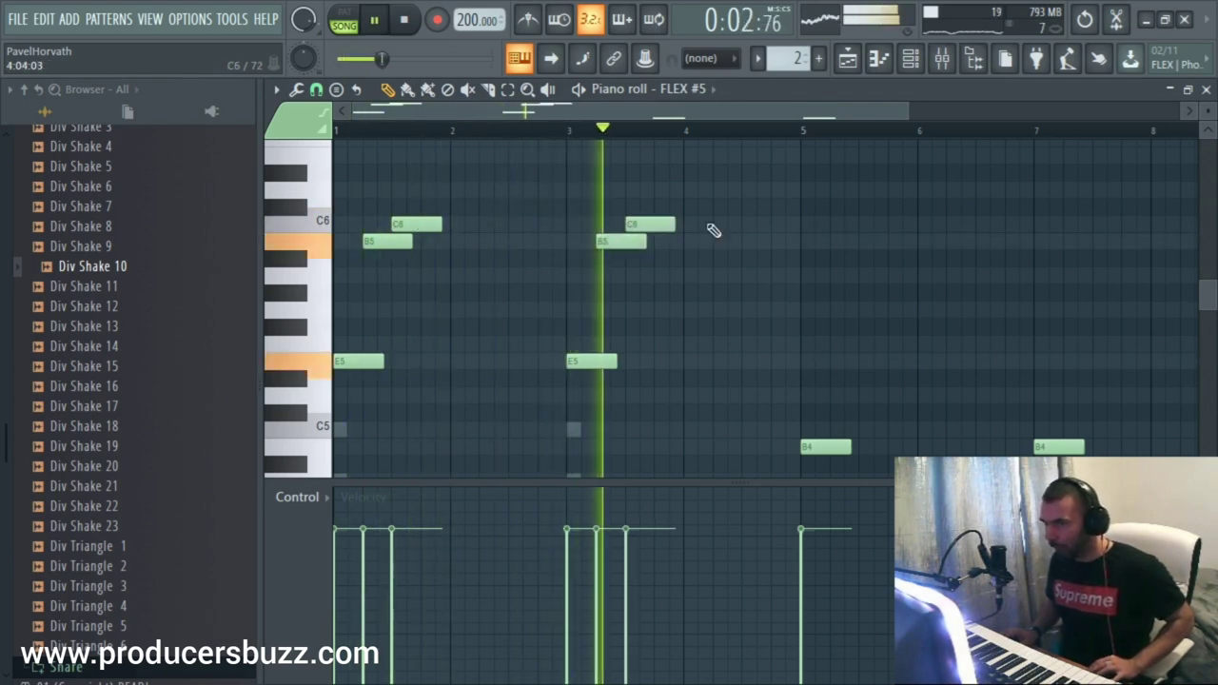
left_click(748, 191)
left_click(775, 224)
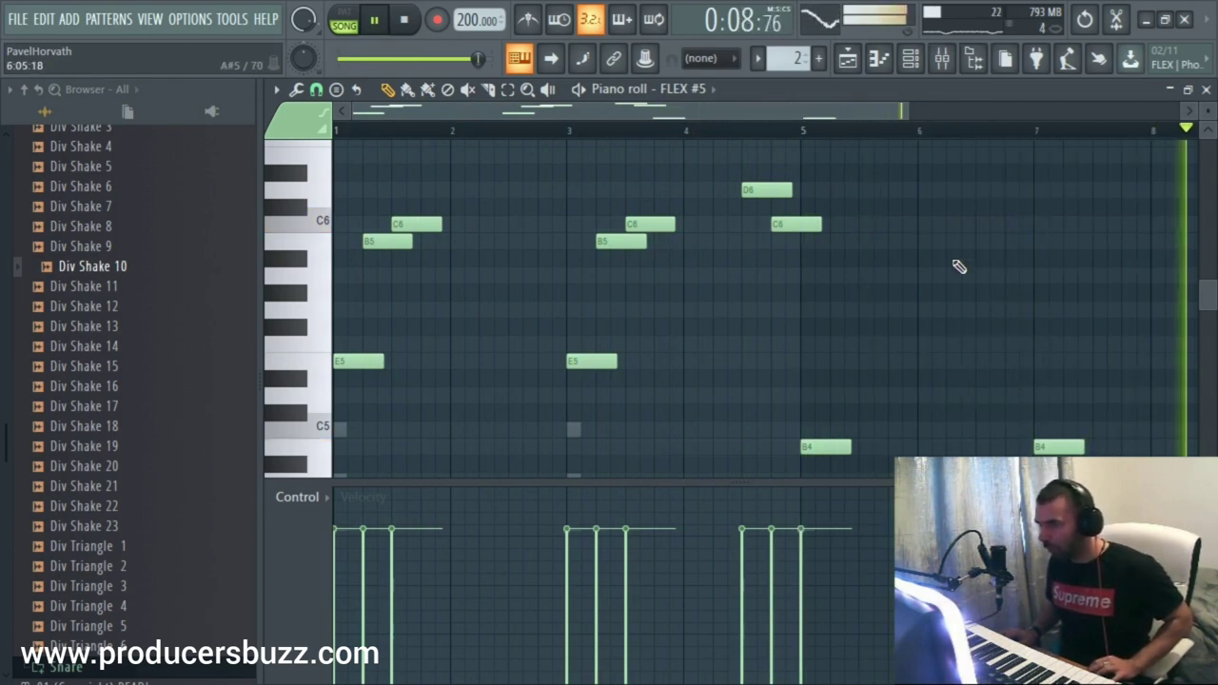
key("space")
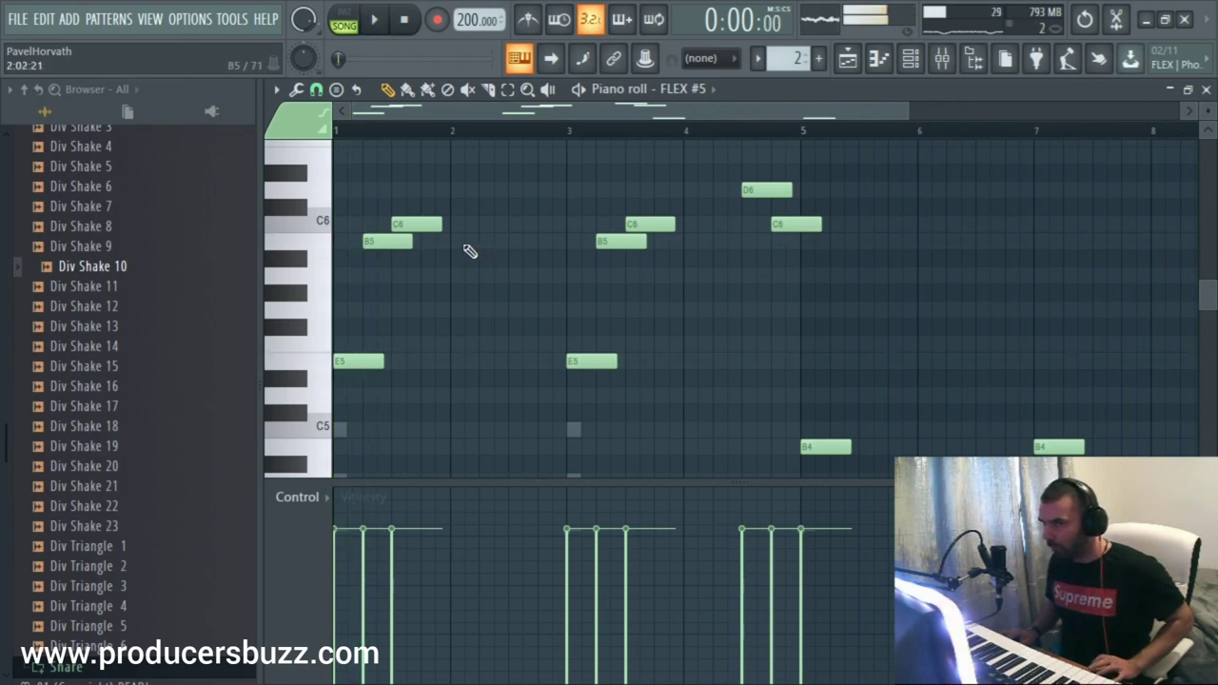
Raise the velocities of the B5 and C6 notes in bars 1 and 3, with each C6 slightly louder
mouse_move(385, 543)
left_mouse_down()
mouse_move(381, 558)
mouse_move(386, 517)
left_mouse_up()
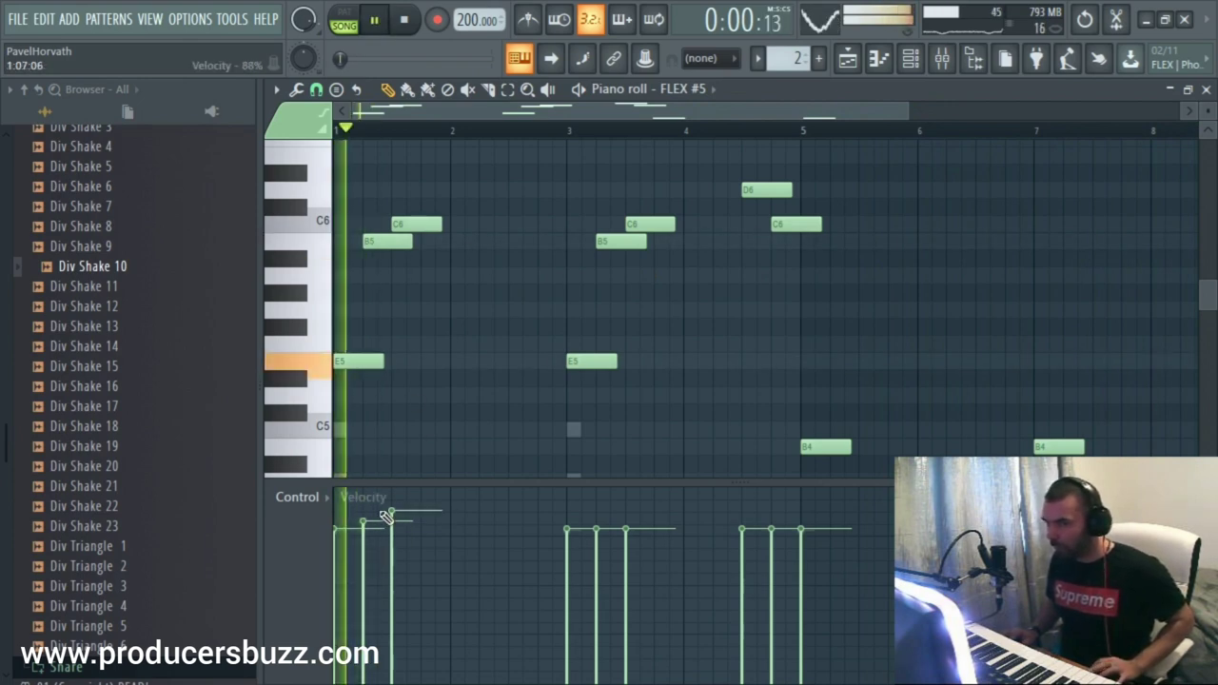
key("space")
left_click(628, 514)
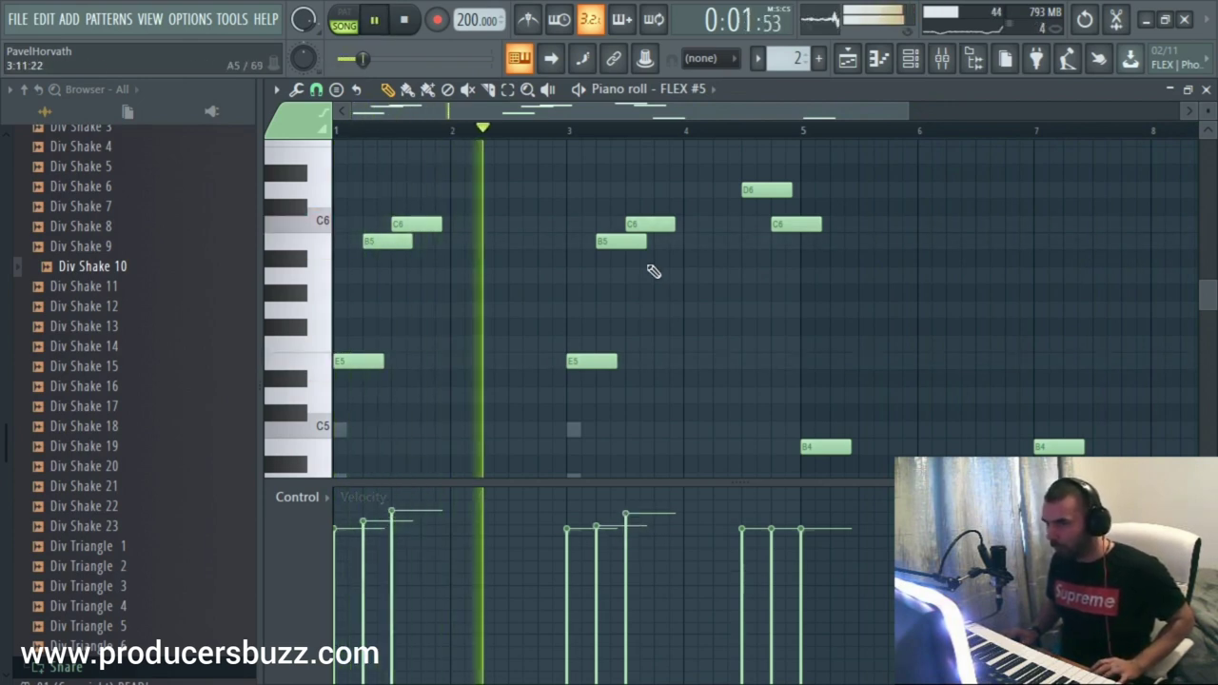
Try an F6 note in bar 4 and an A5 note at bar 6 against the playing song
scroll(657, 236, "up", 2)
left_click(713, 189)
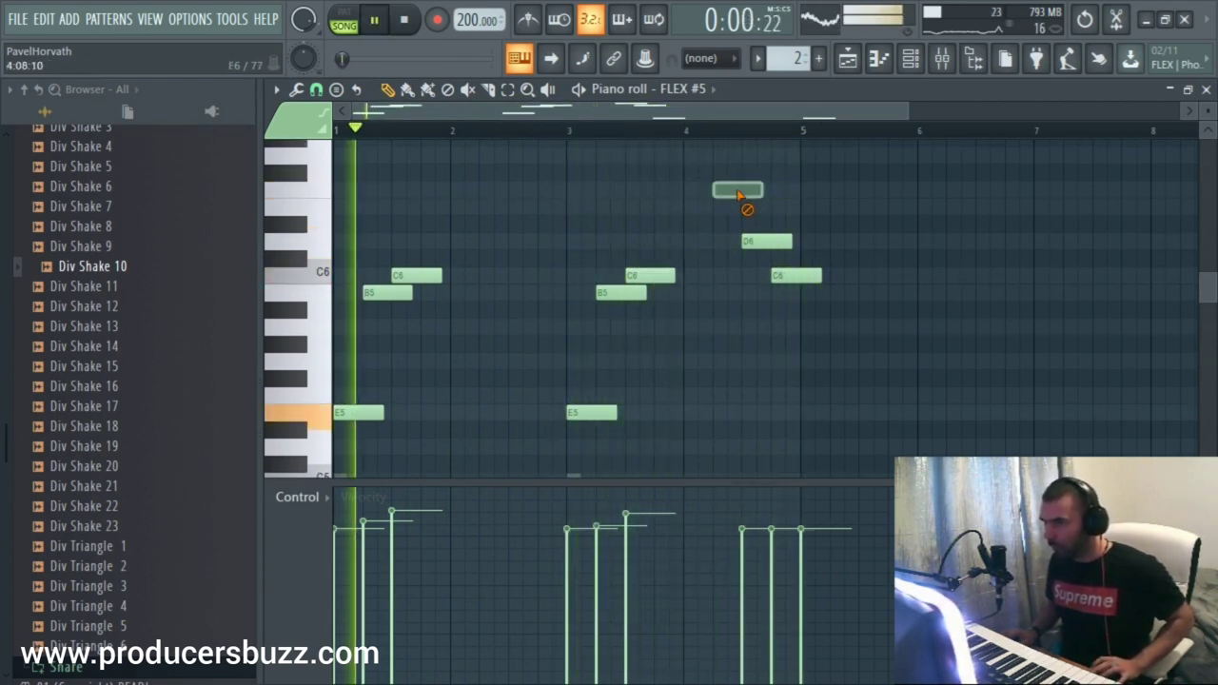
right_click(747, 192)
scroll(881, 256, "down", 1, "ctrl")
scroll(870, 260, "down", 2)
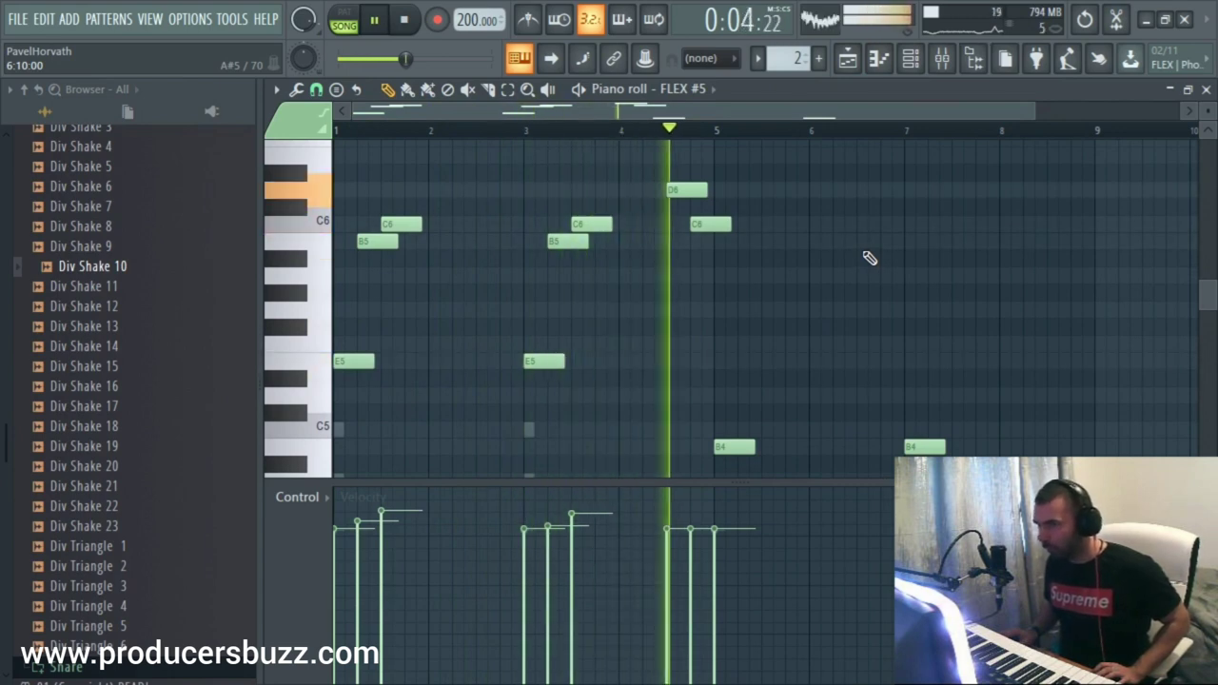
left_click(818, 277)
key("space")
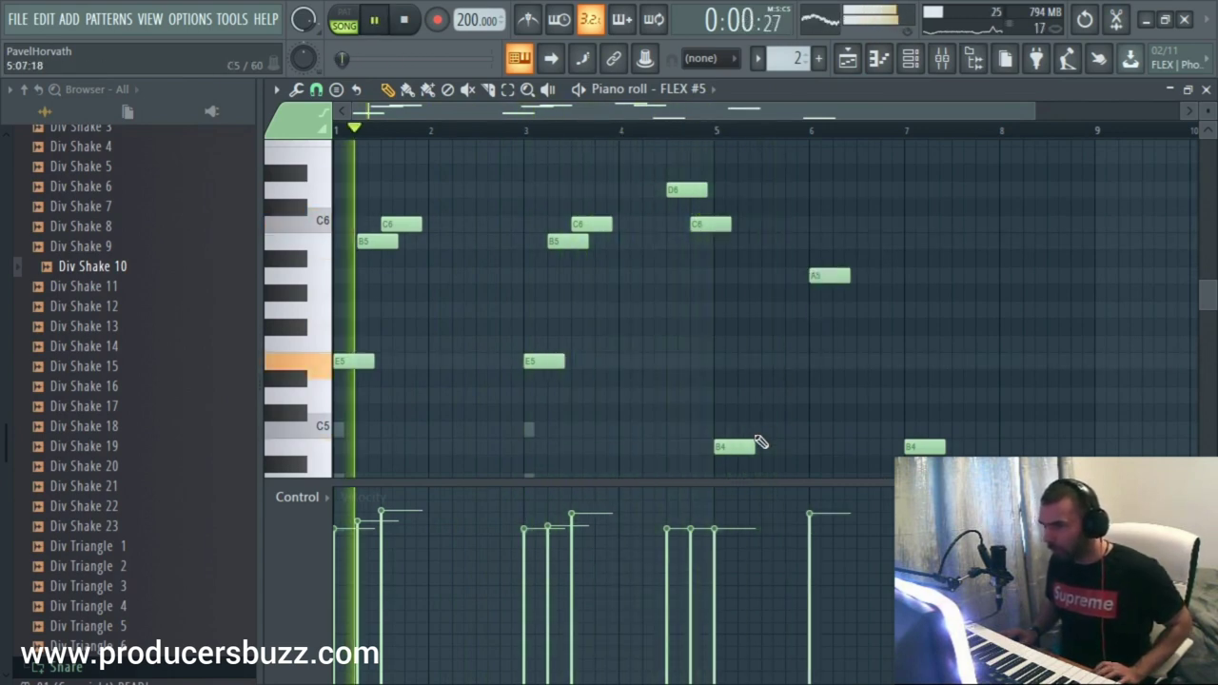
Delete both E5 notes, both B4 notes and the A5 note at bar 6, and replay the song
right_click(746, 447)
right_click(828, 276)
right_click(923, 446)
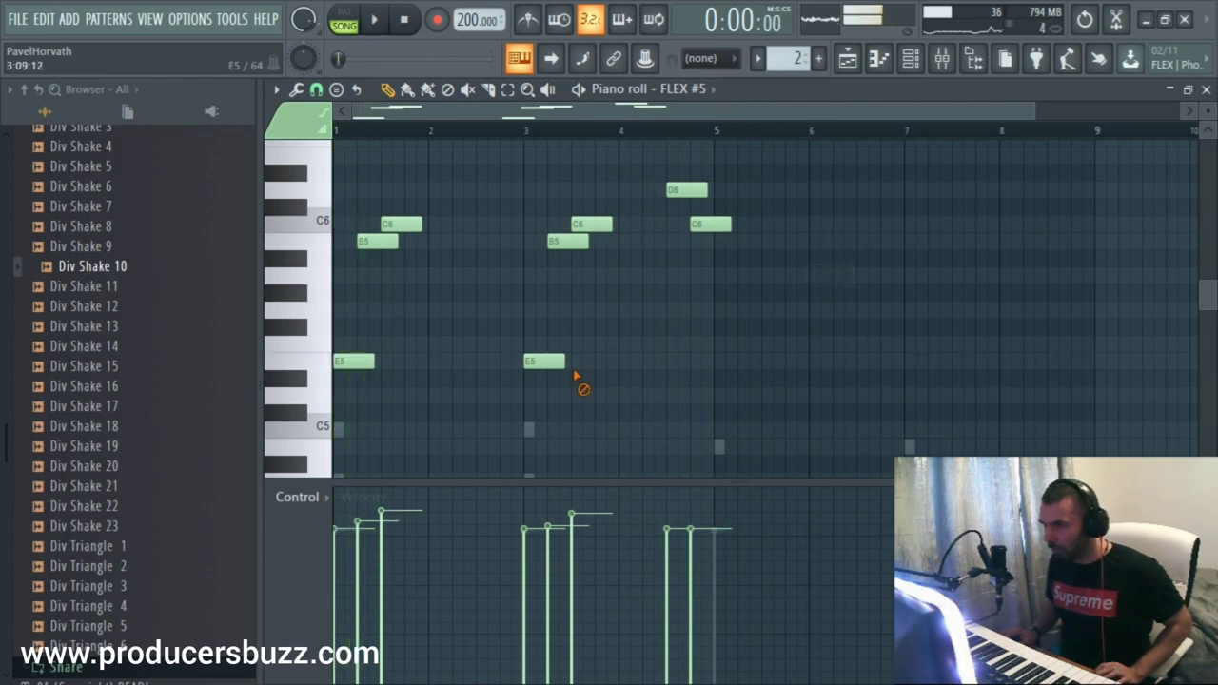
right_click(544, 361)
key("space")
key("space")
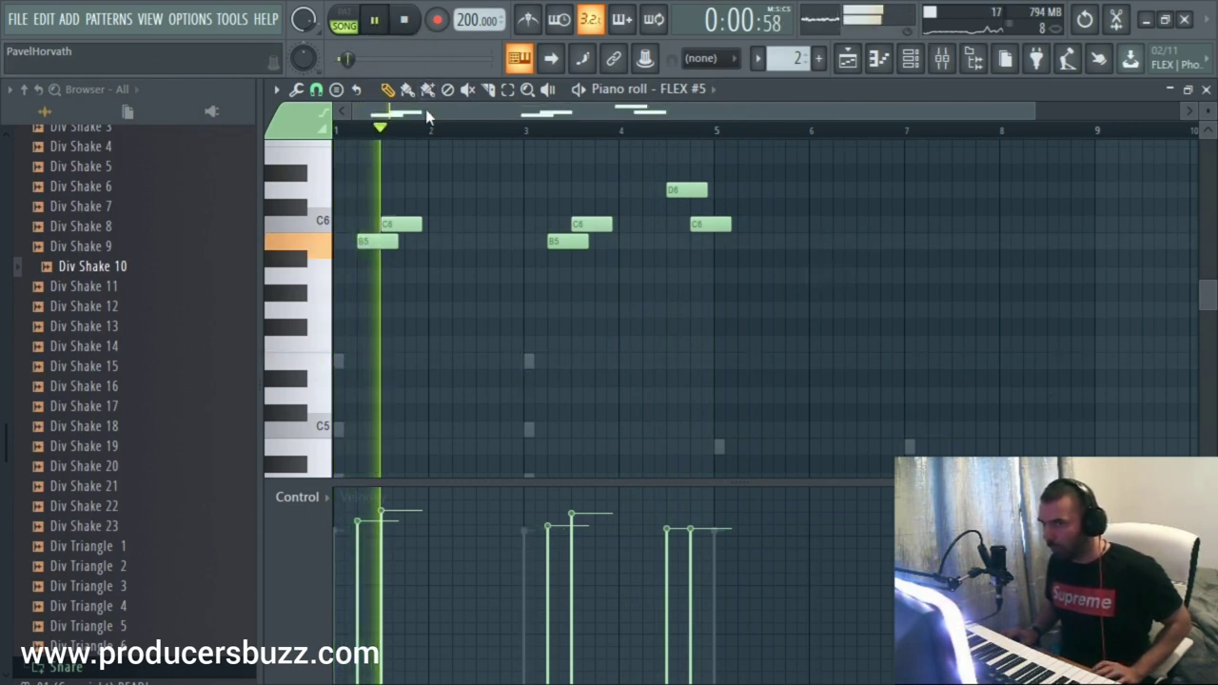
Delete the B5 notes in bars 1 and 3 and the D6 and C6 notes in bar 4
right_click(394, 243)
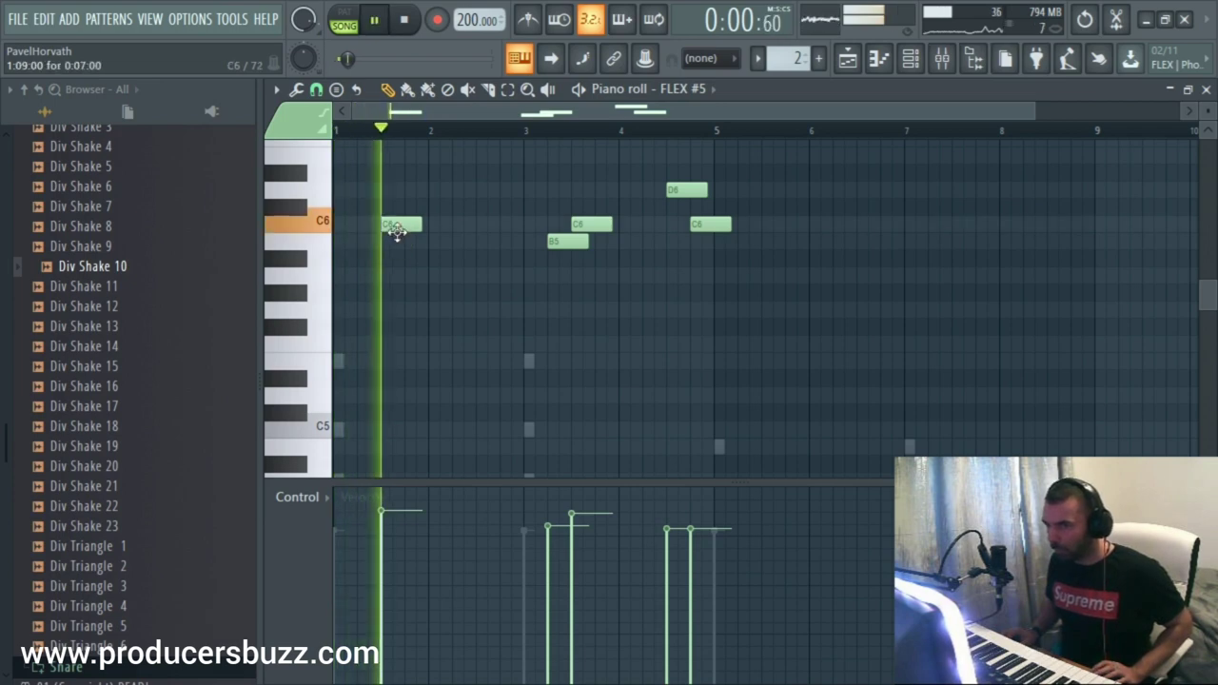
right_click(569, 241)
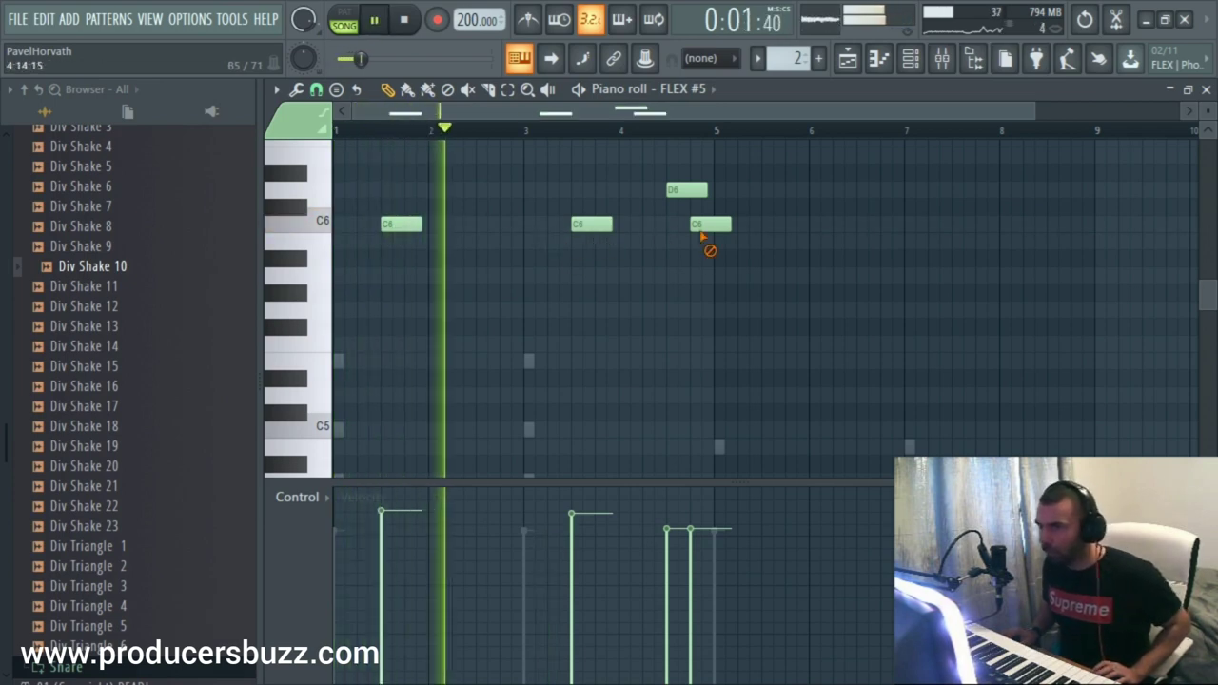
right_click(711, 224)
right_click(687, 190)
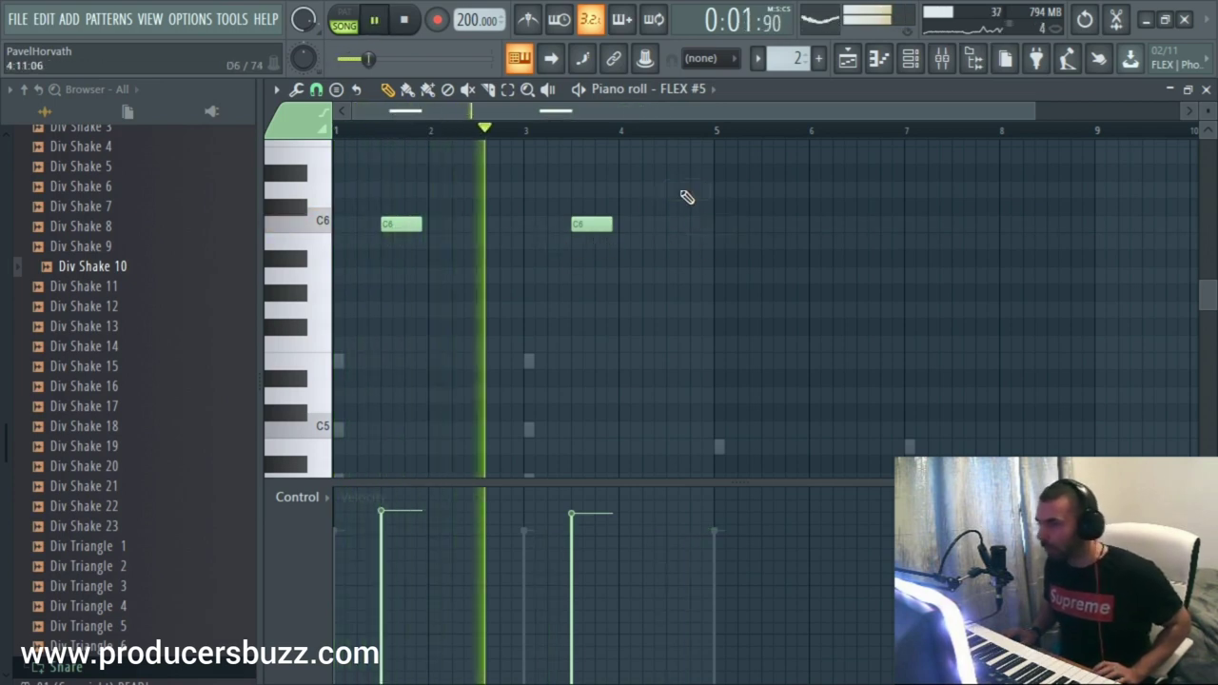
Add B5 notes midway through bars 5 and 7 and an A5 note midway through bar 8, and close the piano roll
left_click(773, 242)
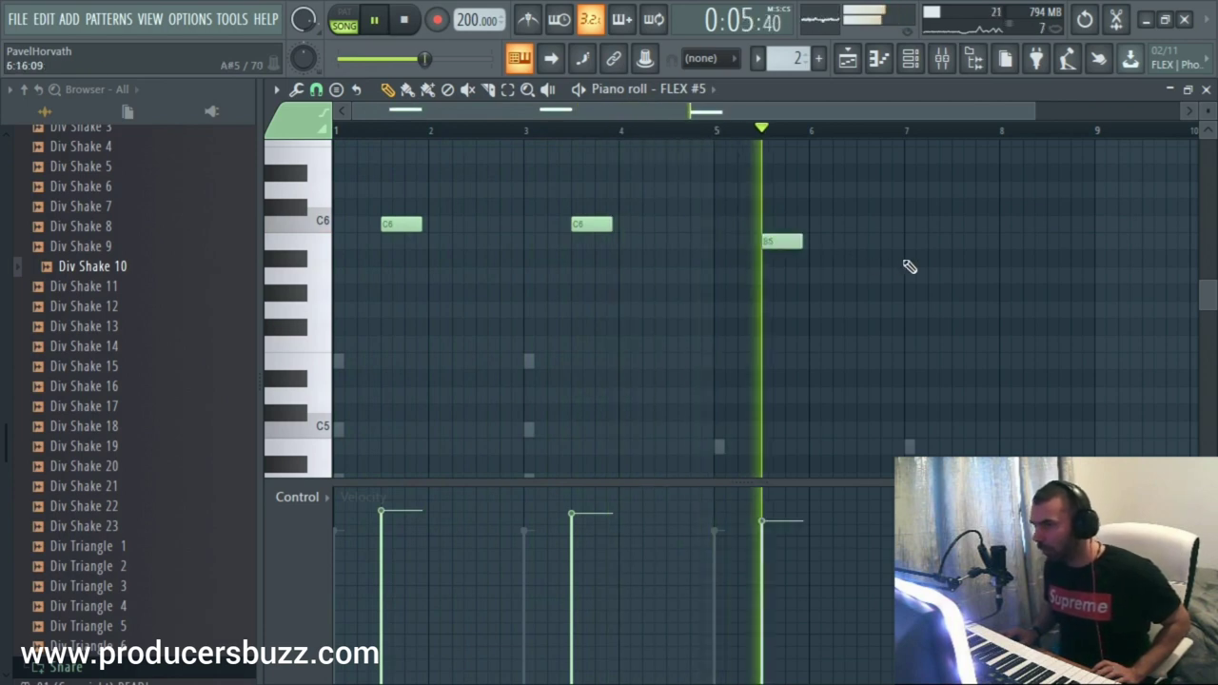
left_click(963, 242)
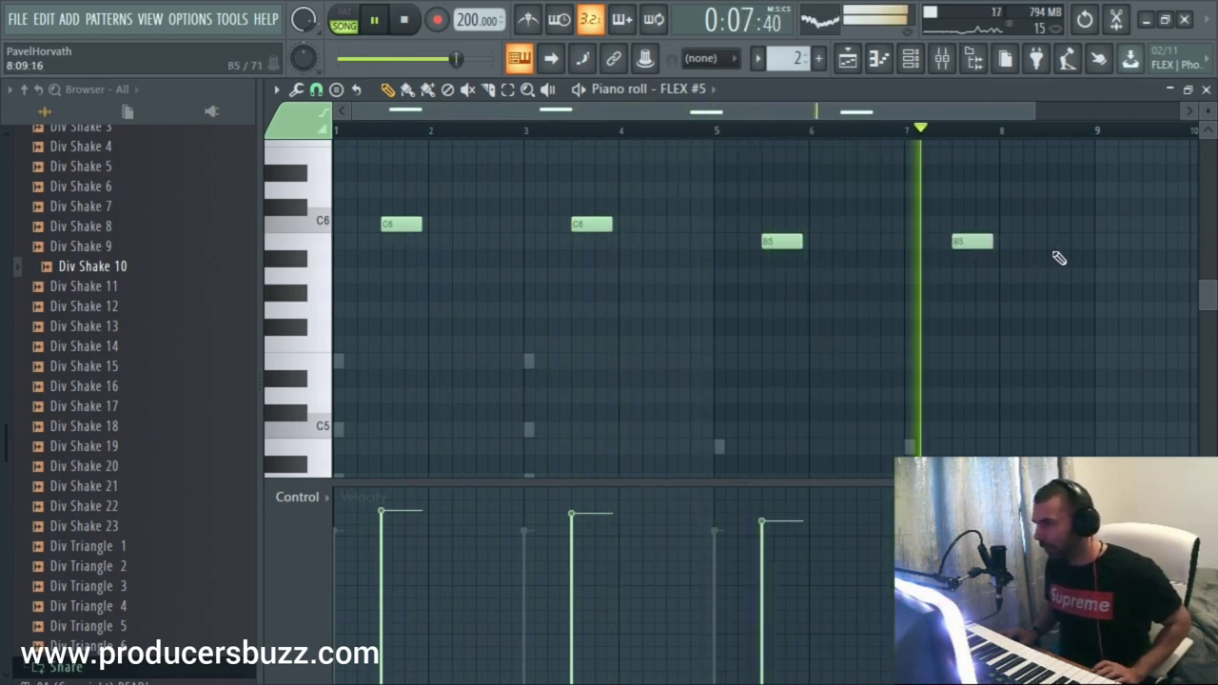
left_click(1057, 276)
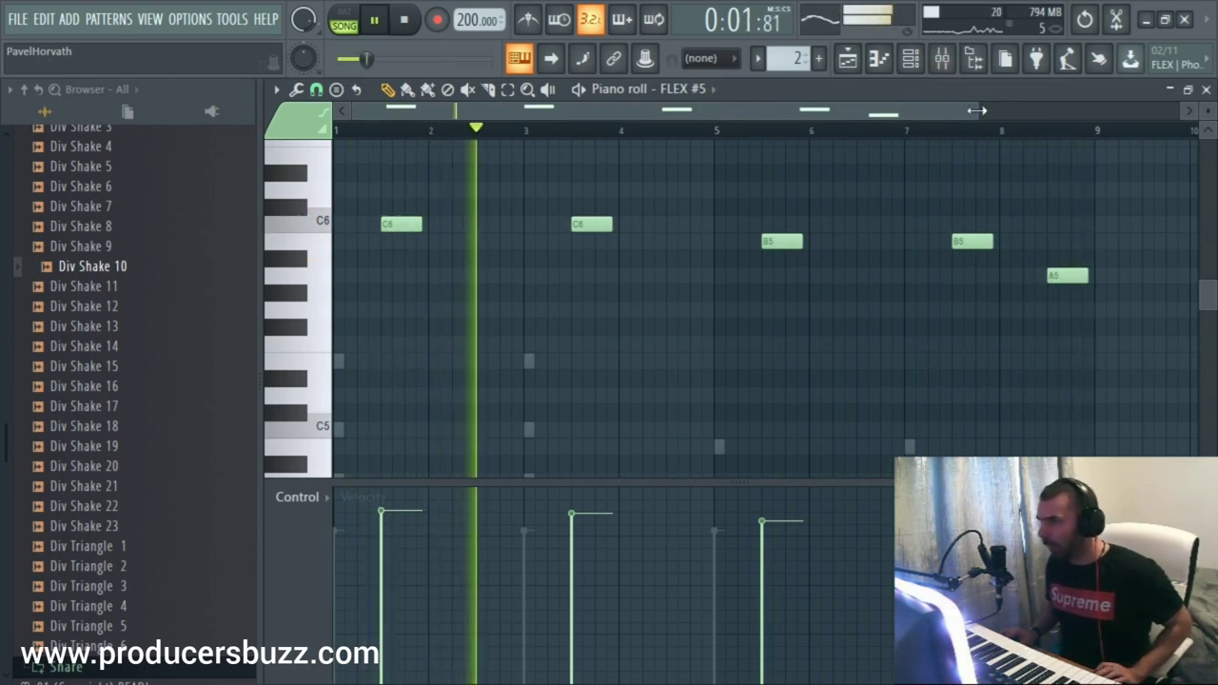
left_click(1206, 88)
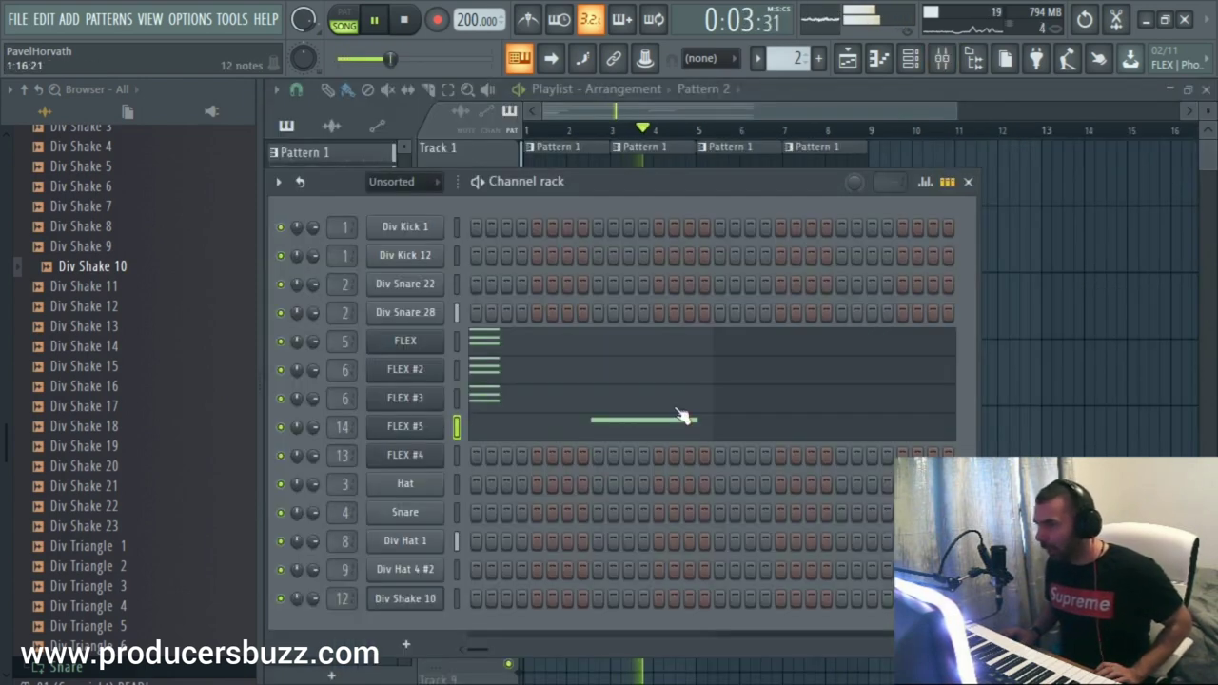
Set the FLEX #5 master filter cutoff to 65% and pull down the insert 14 fader in the mixer
left_click(425, 449)
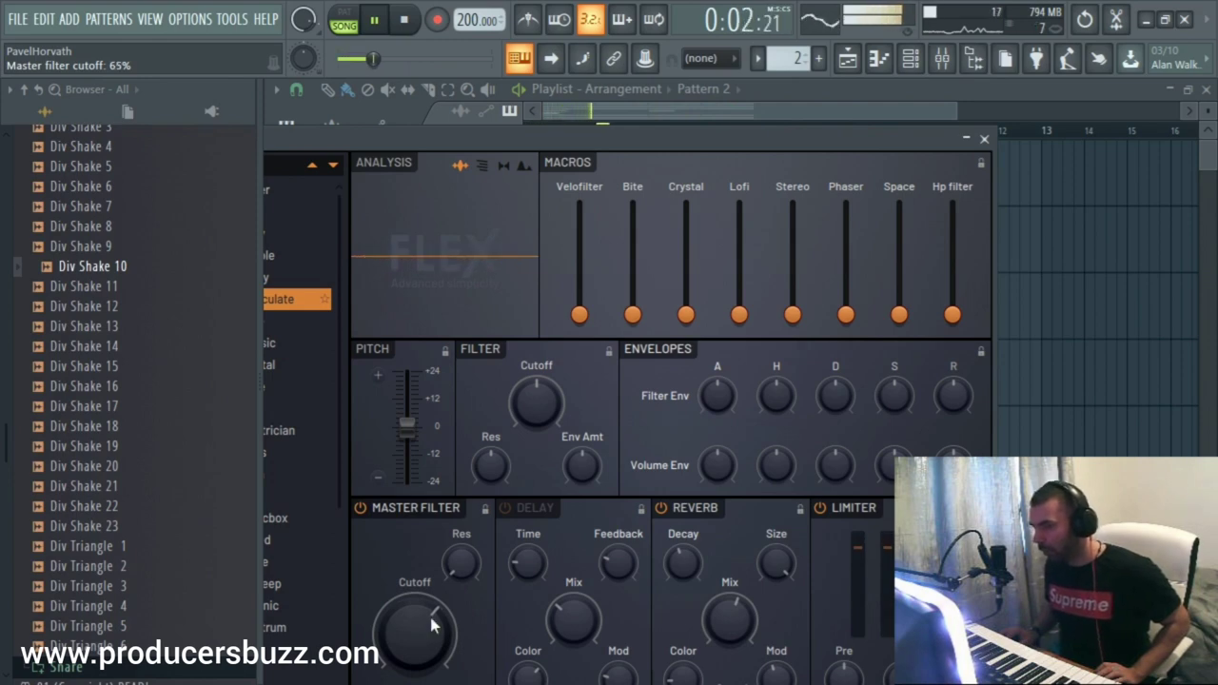
left_click(983, 140)
left_click(941, 58)
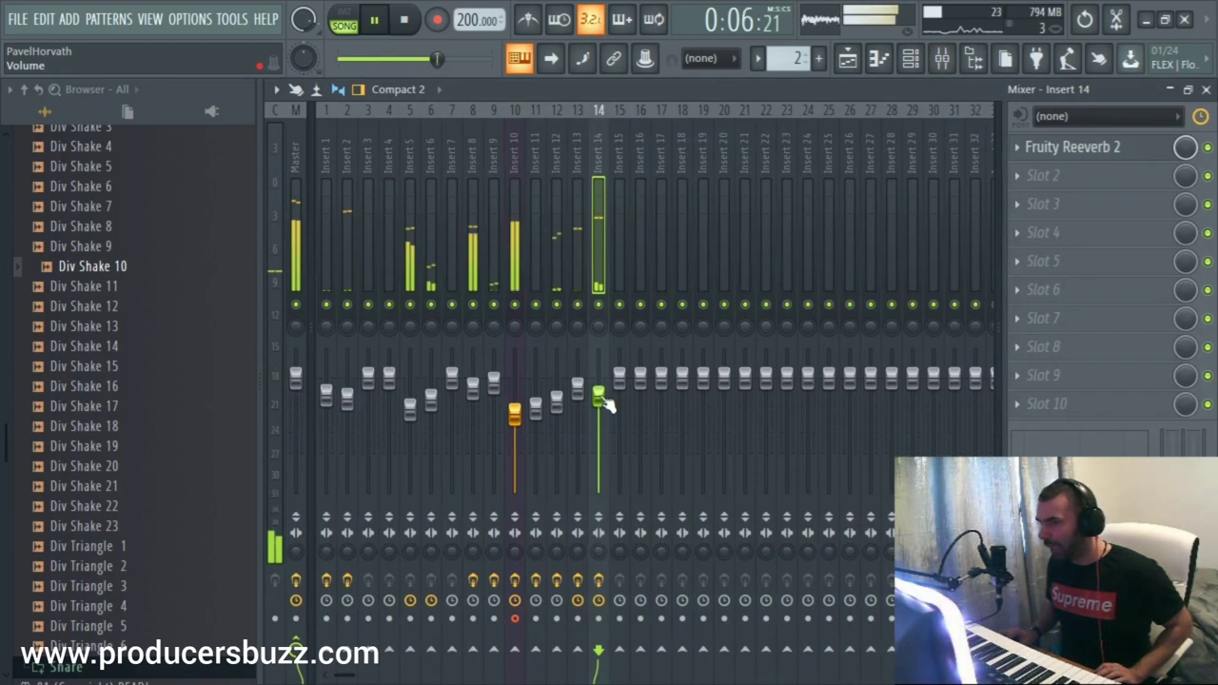
Add Fruity parametric EQ 2 to slot 2 of insert 14, cutting bands 1 and 2, boosting bands 3 to 5 and lowering band 7
left_click(1071, 178)
left_click(679, 672)
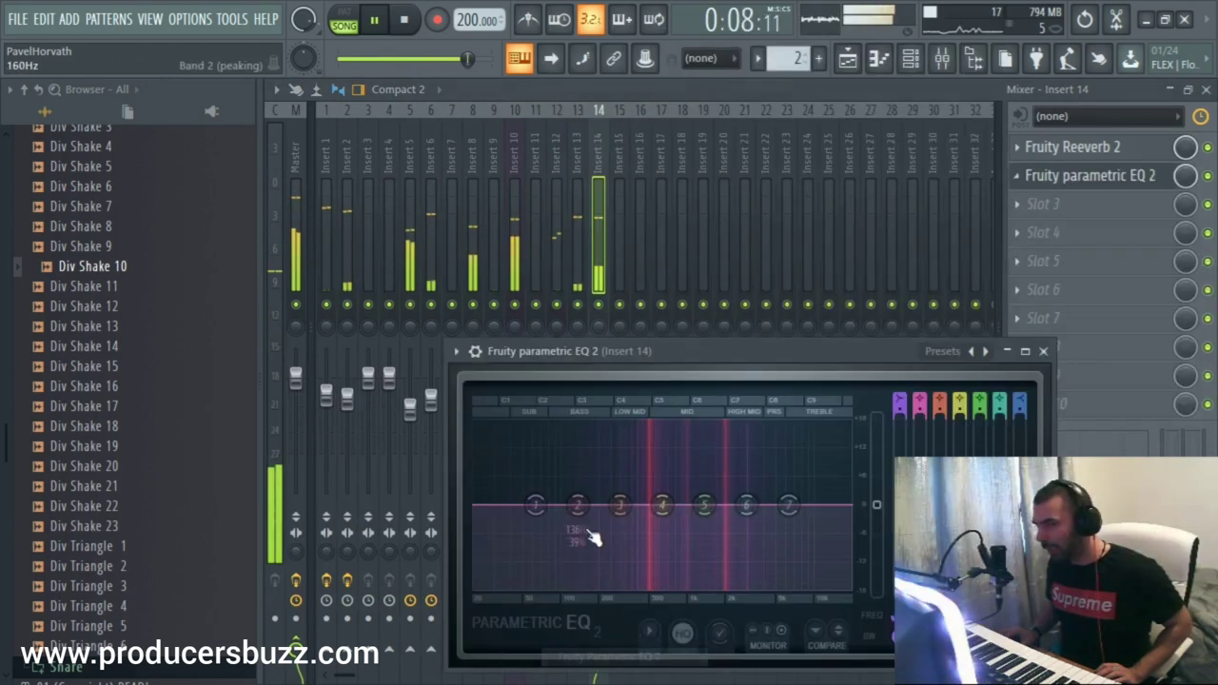
left_click_drag(584, 536, 542, 562)
left_click_drag(576, 514, 581, 555)
left_click_drag(704, 504, 785, 521)
mouse_move(661, 504)
left_mouse_down()
mouse_move(702, 481)
mouse_move(659, 486)
left_mouse_up()
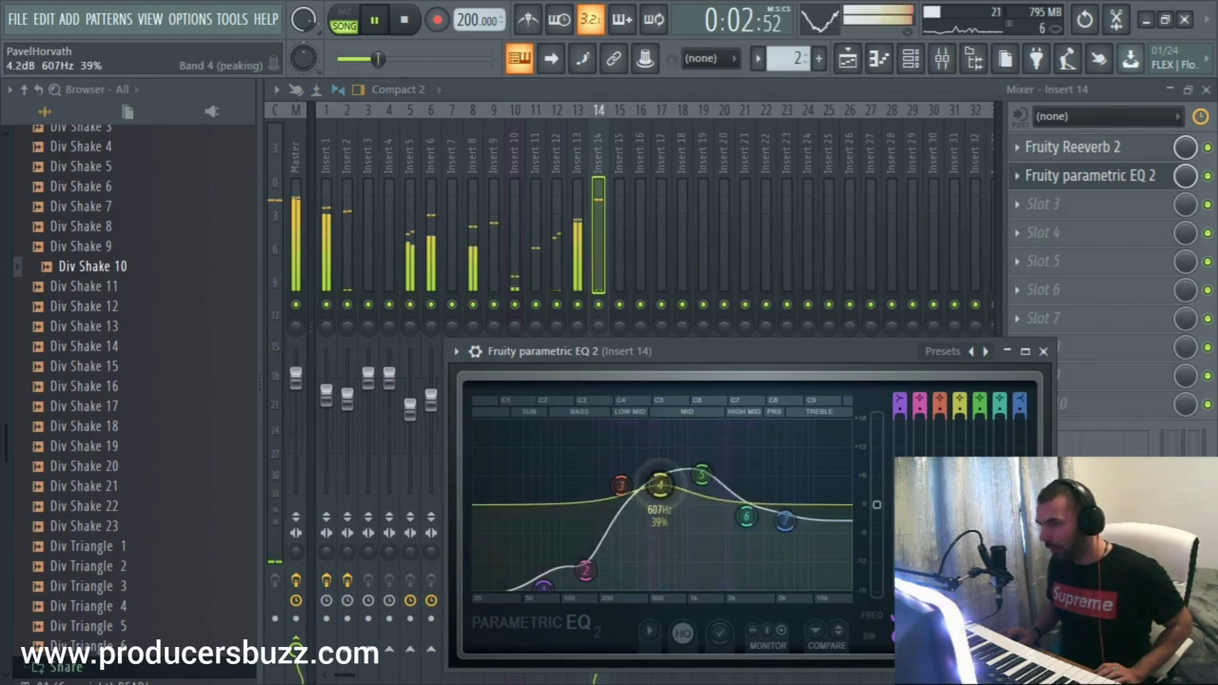
left_click_drag(747, 517, 786, 525)
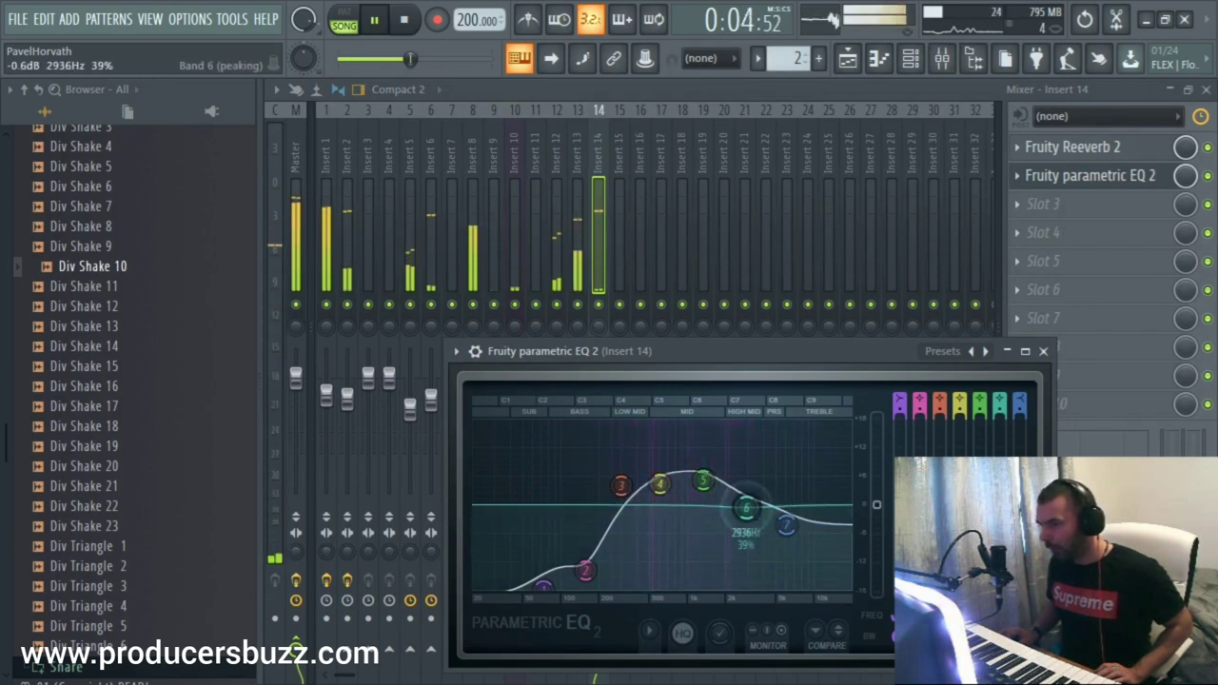
Close the equalizer, lower the insert 14 fader to -9.3 dB and leave the mixer
left_click(1043, 351)
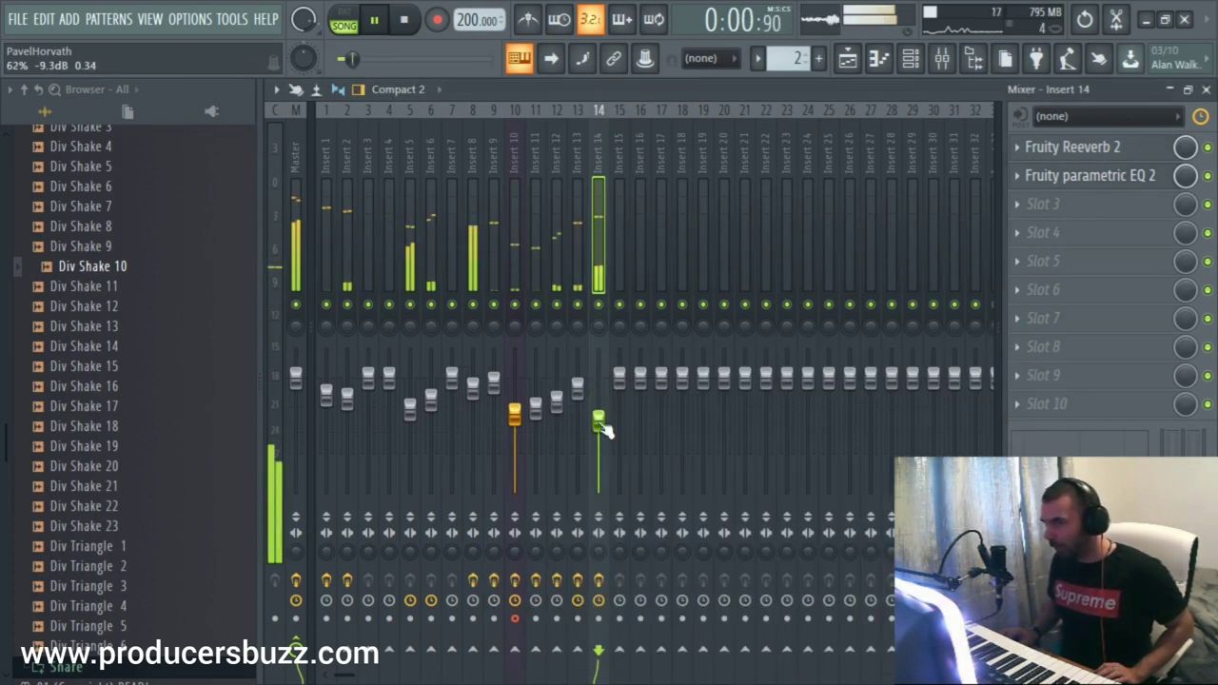
left_click(1206, 89)
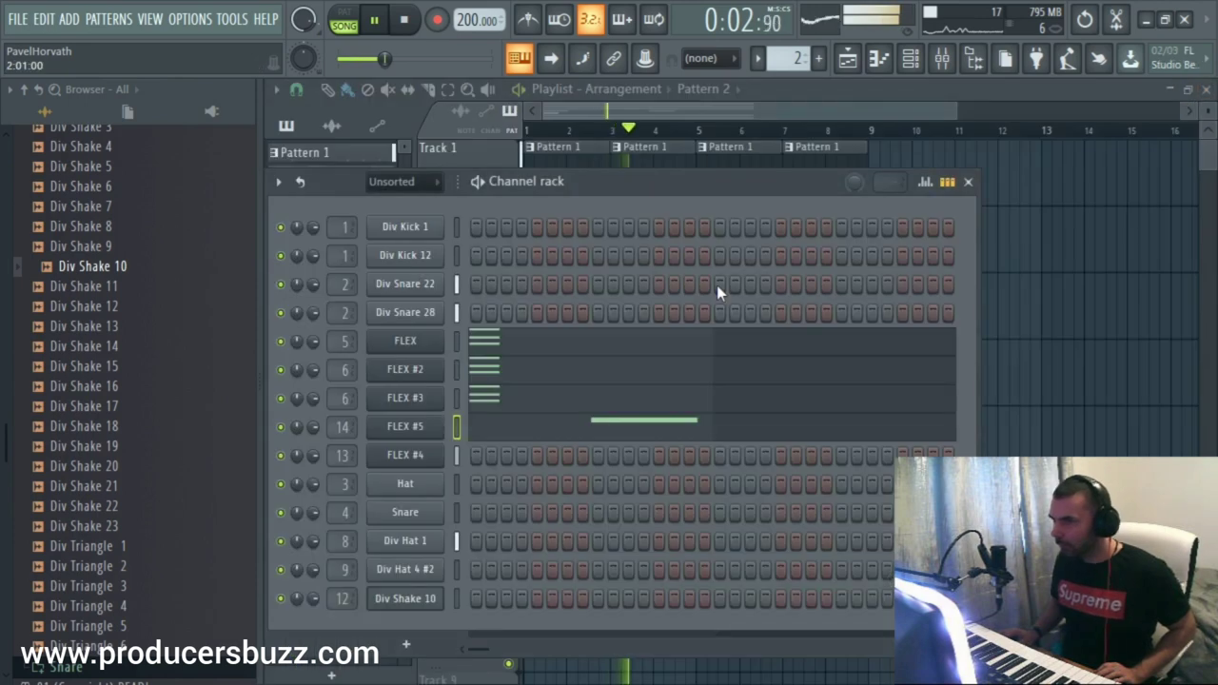
Duplicate all FLEX #5 notes one octave higher, to C7, B6 and A6, in its piano roll
left_click(459, 425)
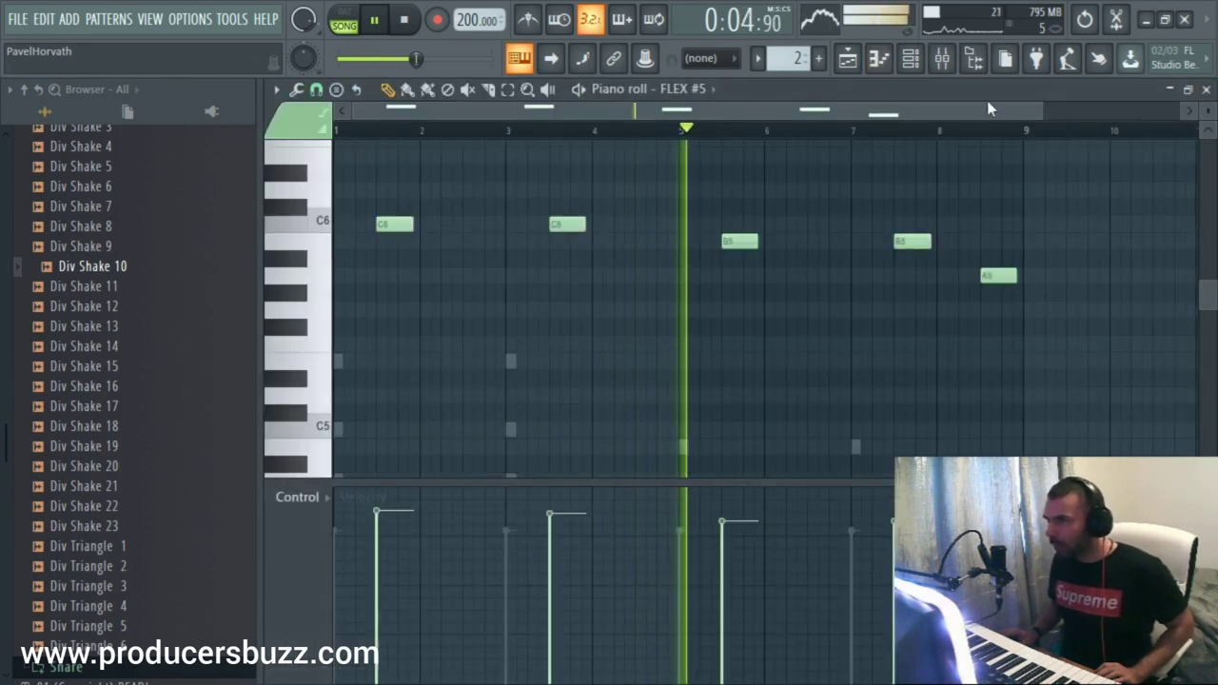
left_click_drag(1043, 113, 1127, 114)
scroll(332, 177, "up", 2)
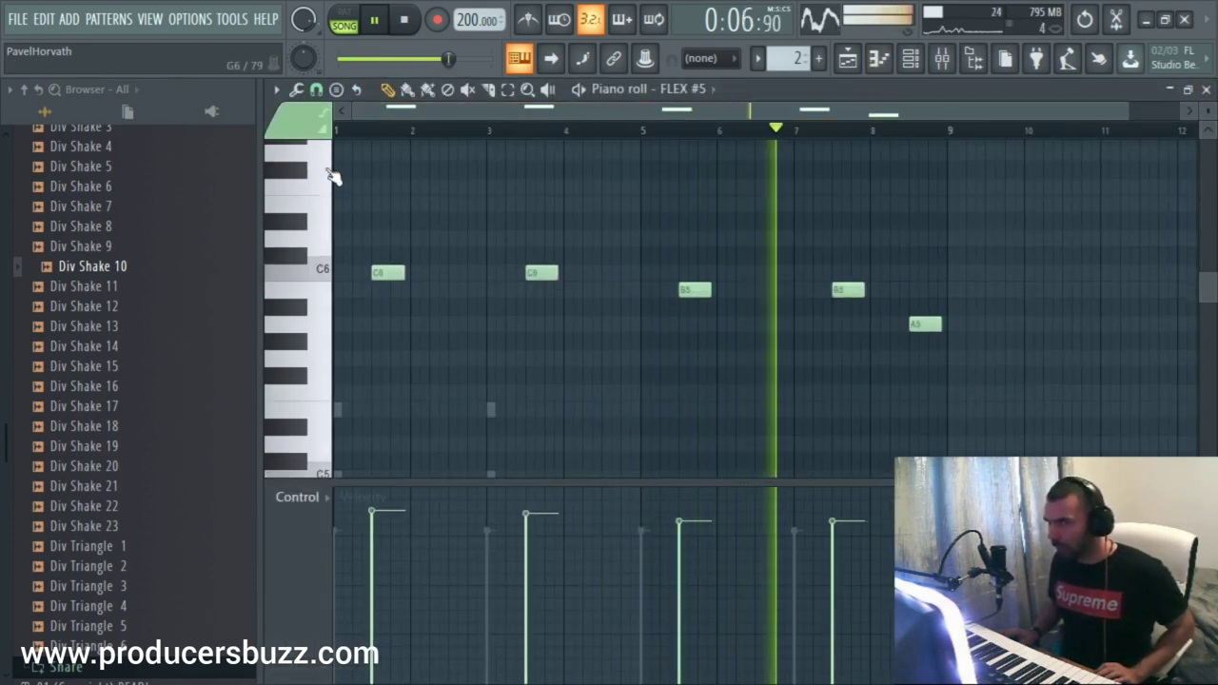
scroll(328, 190, "up", 2)
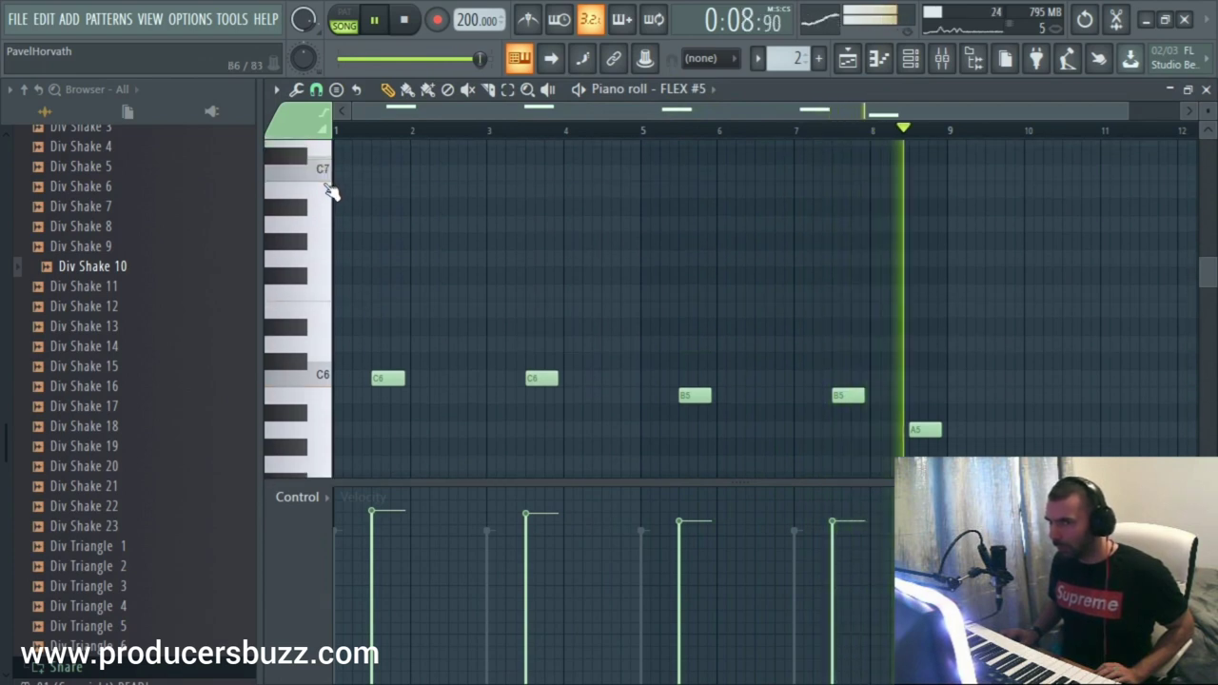
key("space")
key("ctrl+a")
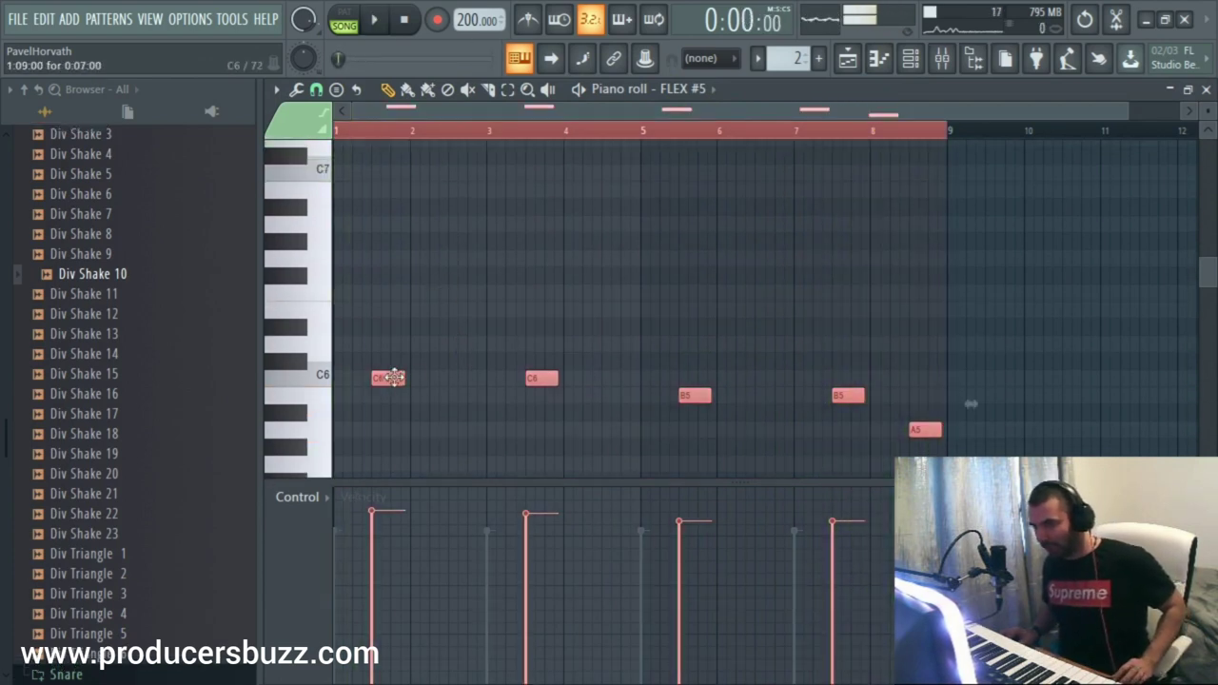
left_click_drag(387, 380, 386, 339, "shift")
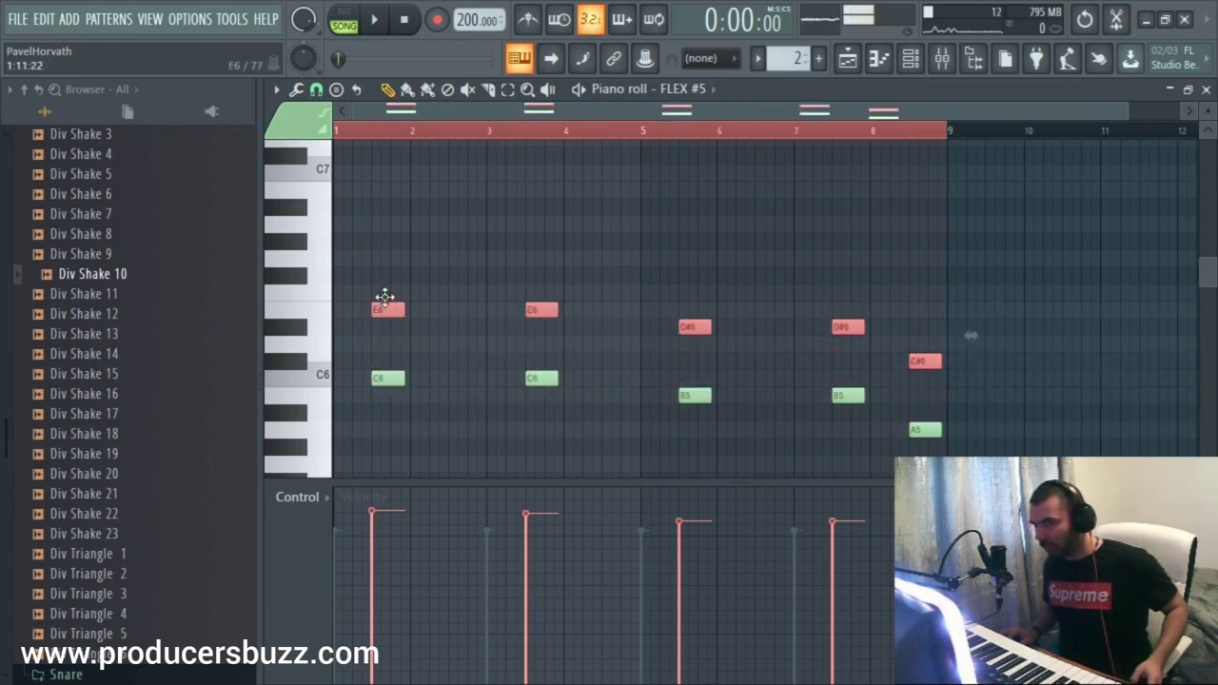
left_click_drag(385, 296, 391, 170, "shift")
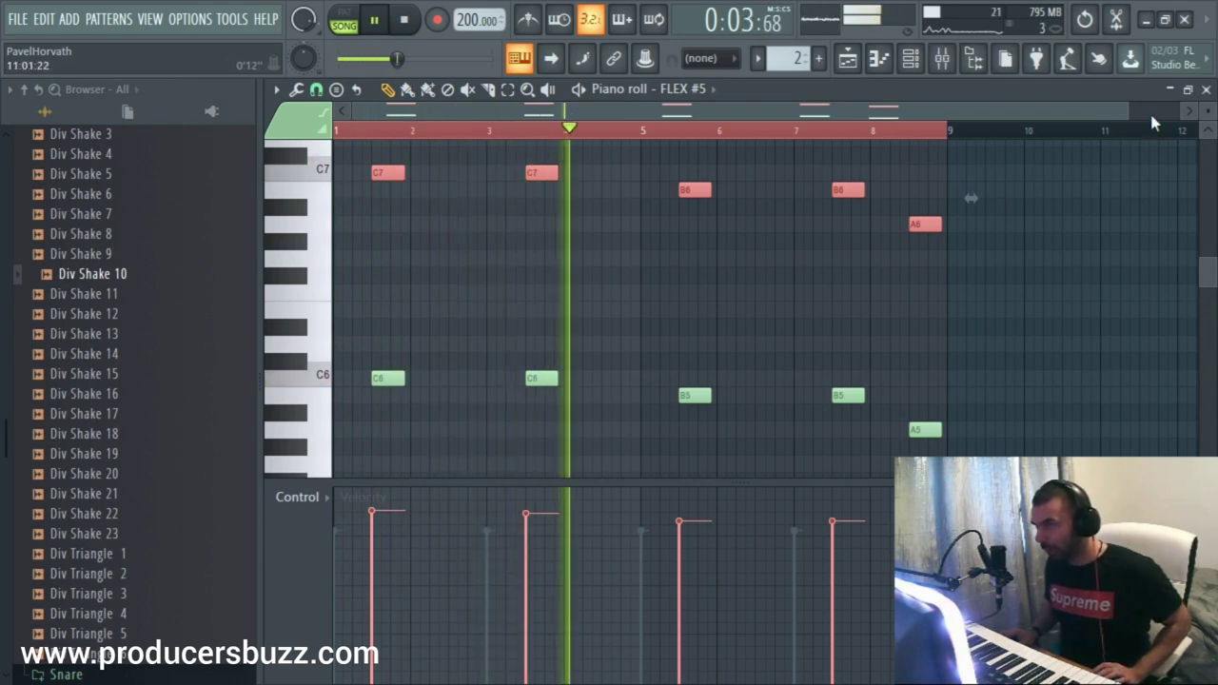
left_click(1205, 89)
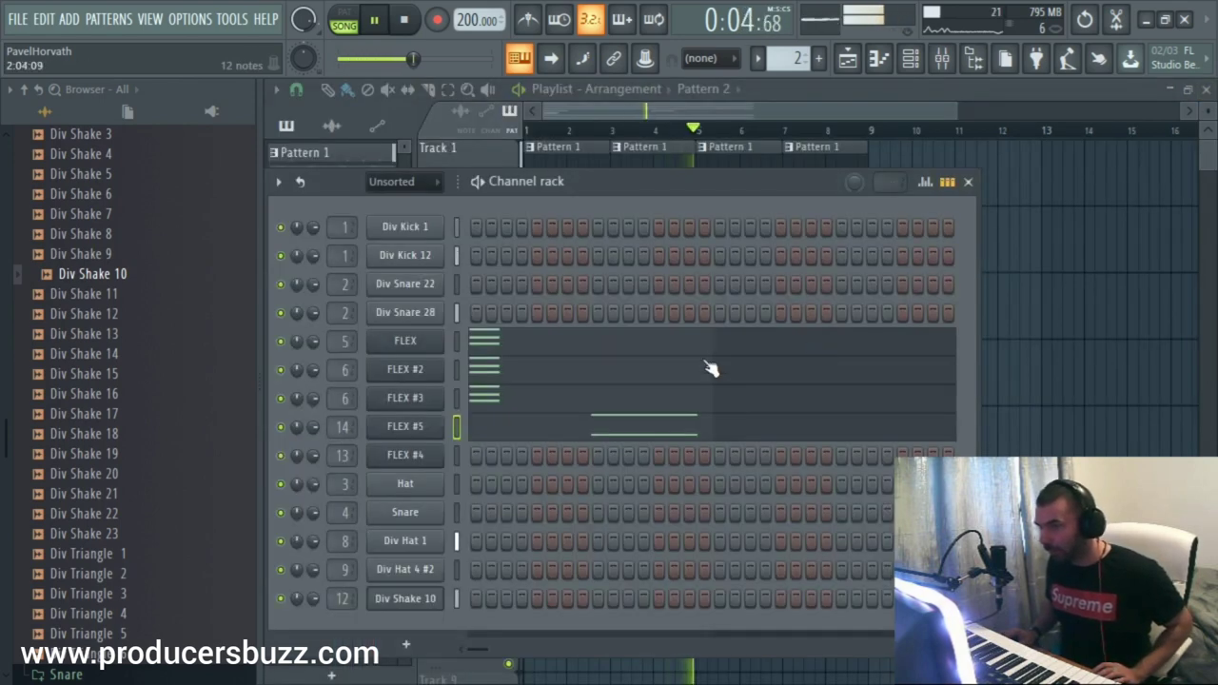
Set the insert 14 fader to 50%, -12.8 dB, and close the mixer
double_click(346, 426)
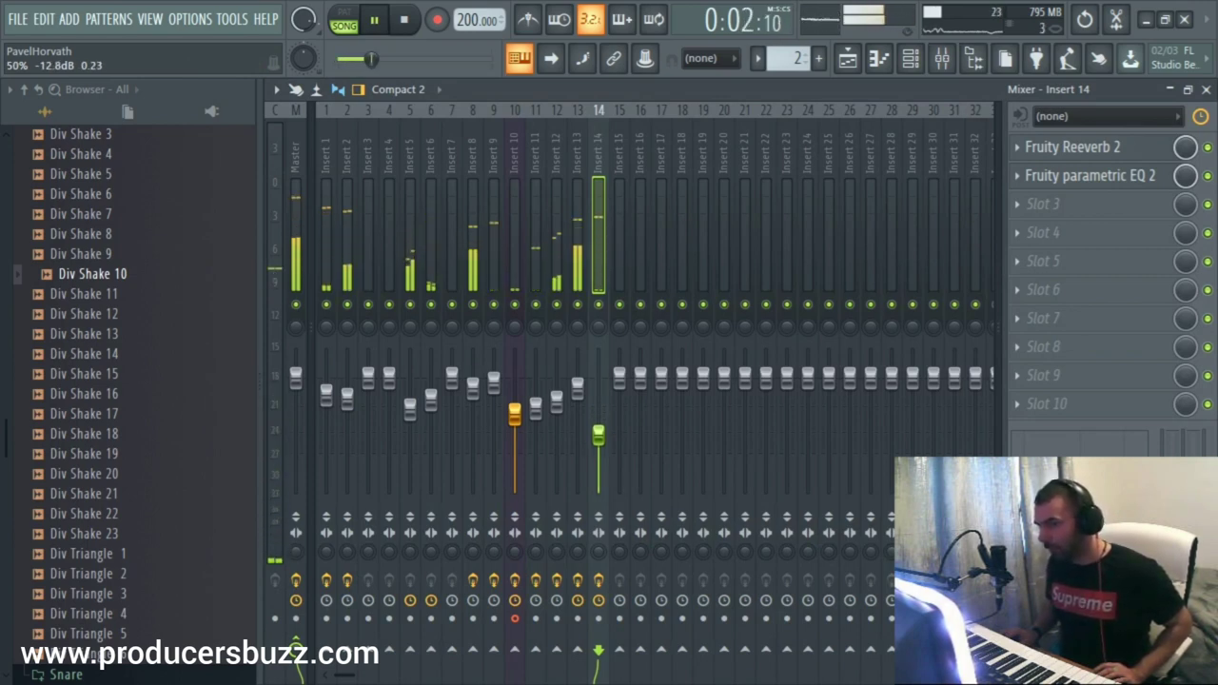
left_click(1205, 90)
Clone the FLEX #5 channel and load the Synpluck Classic preset in the clone
right_click(429, 426)
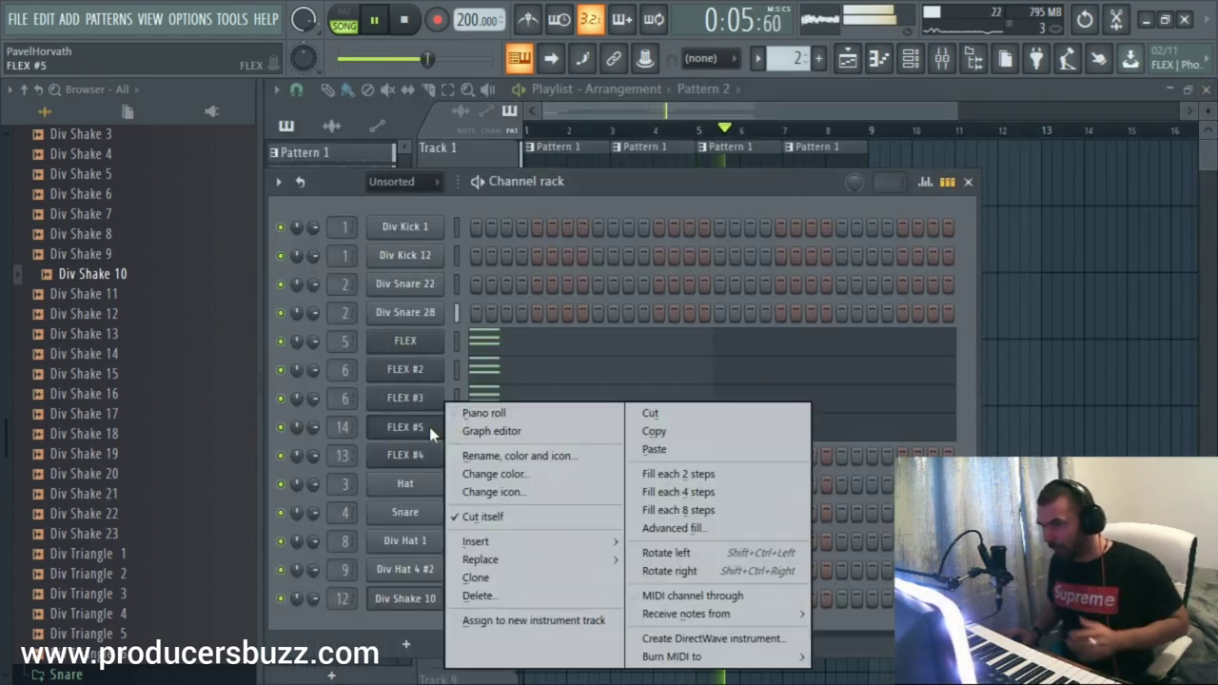
left_click(511, 576)
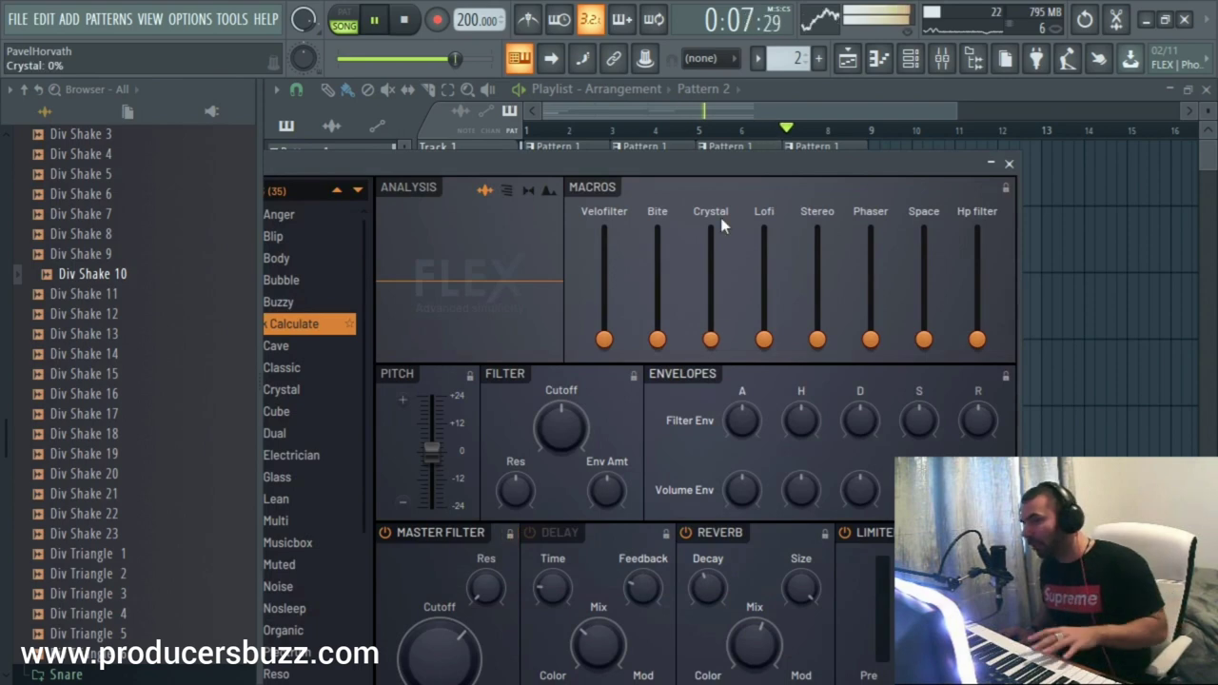
left_click_drag(710, 163, 888, 144)
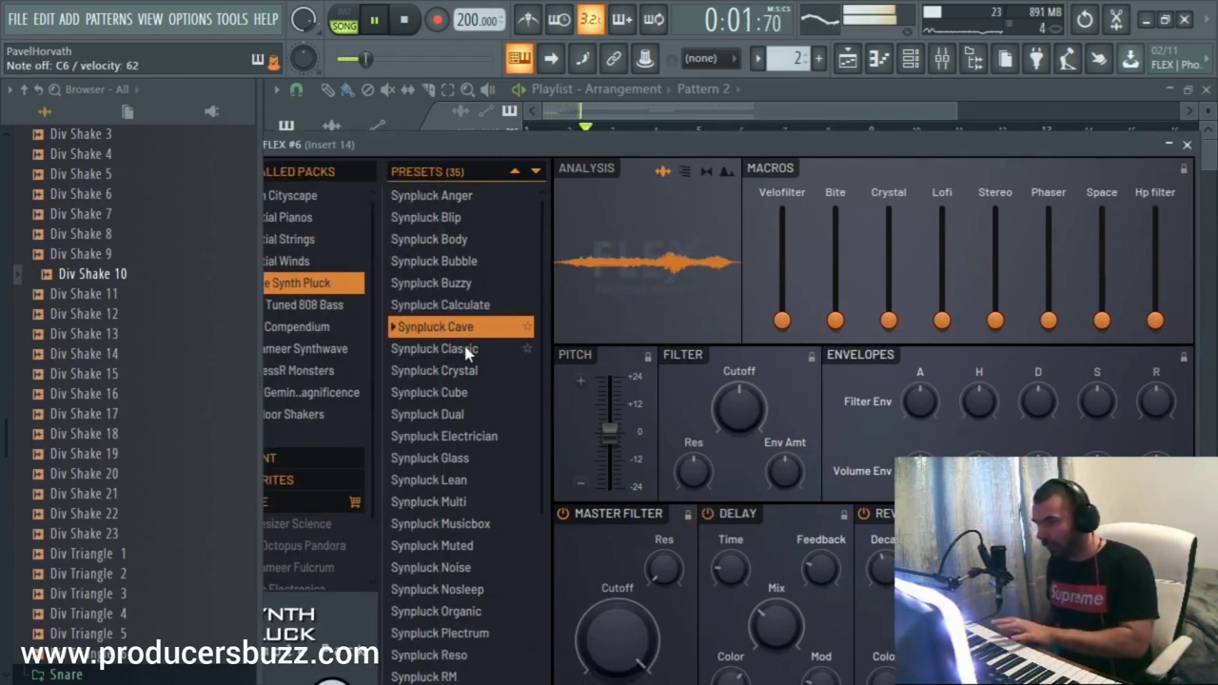
key("Down")
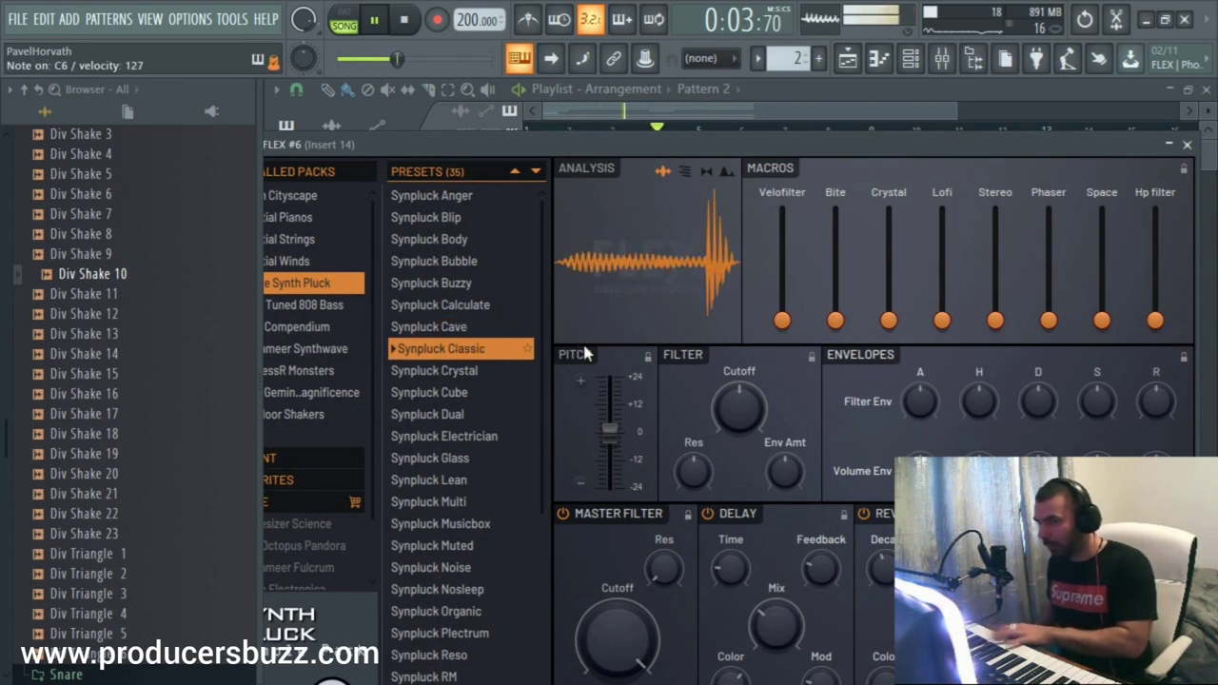
key("Escape")
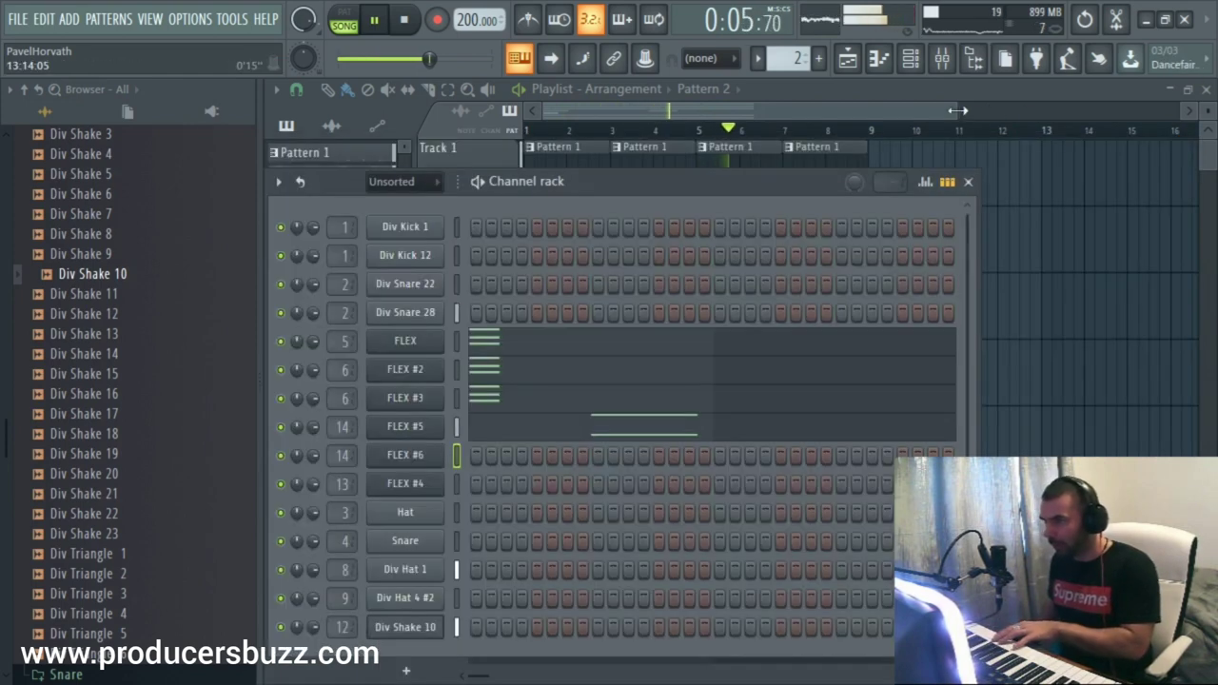
Record a live FLEX #6 melody over the eight-bar song into a new pattern
key("F6")
left_click_drag(957, 110, 921, 113)
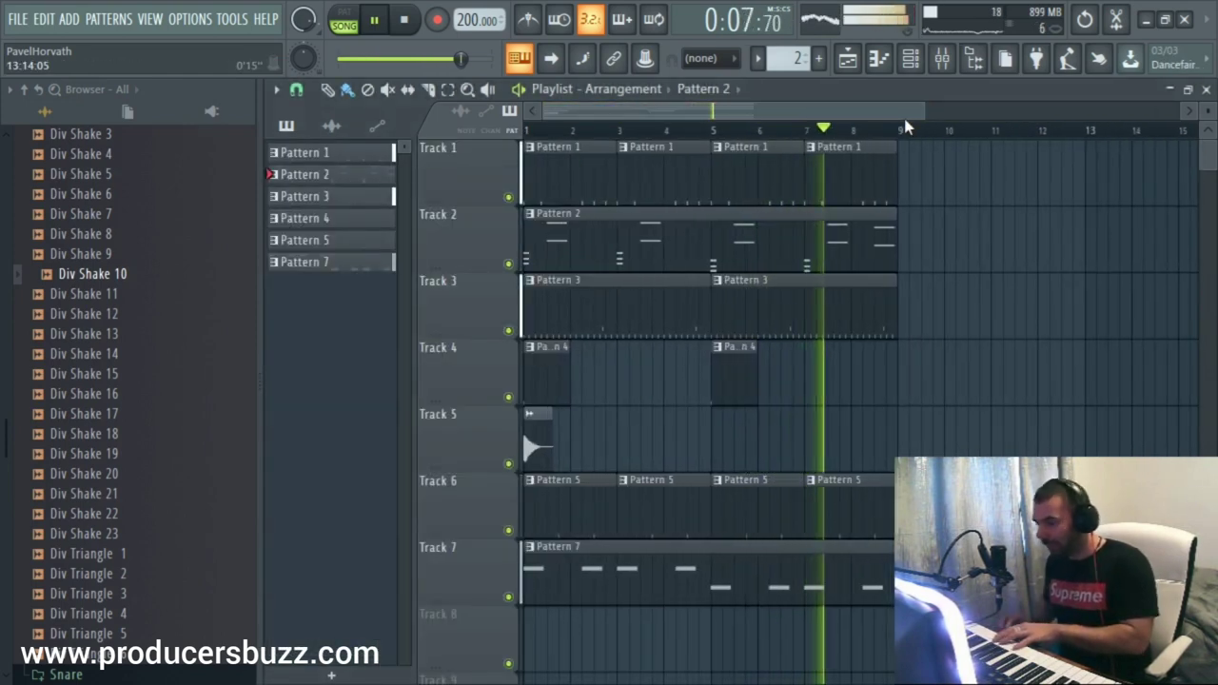
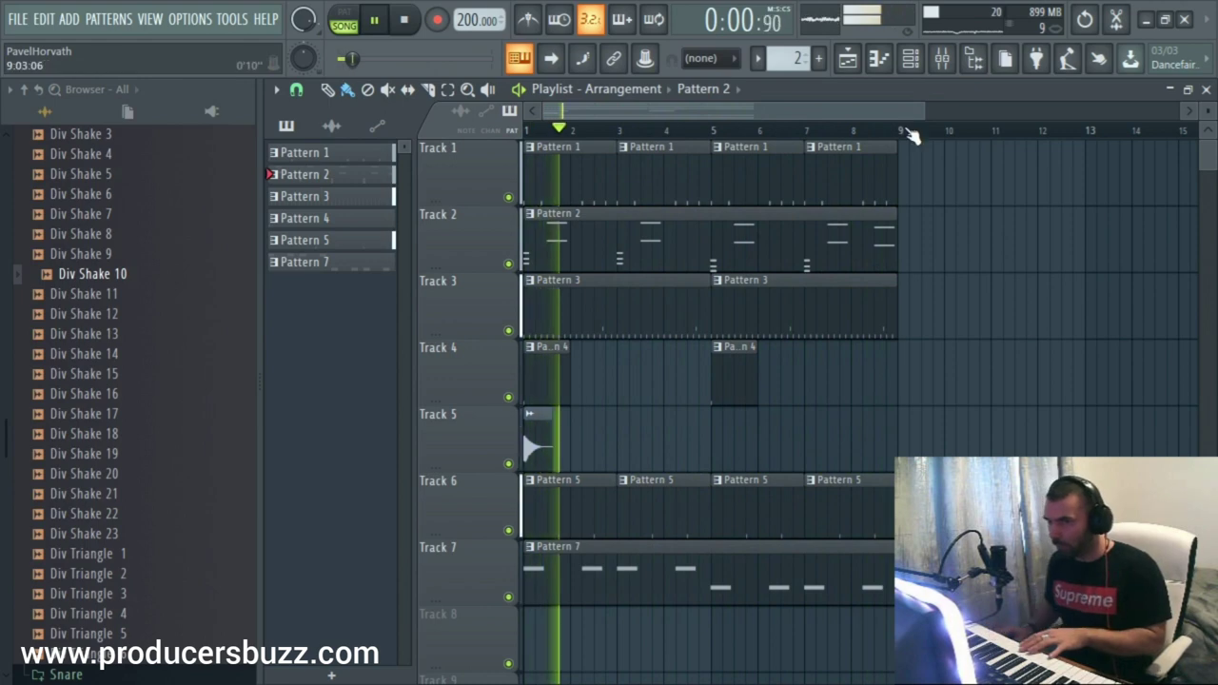
key("space")
key("r")
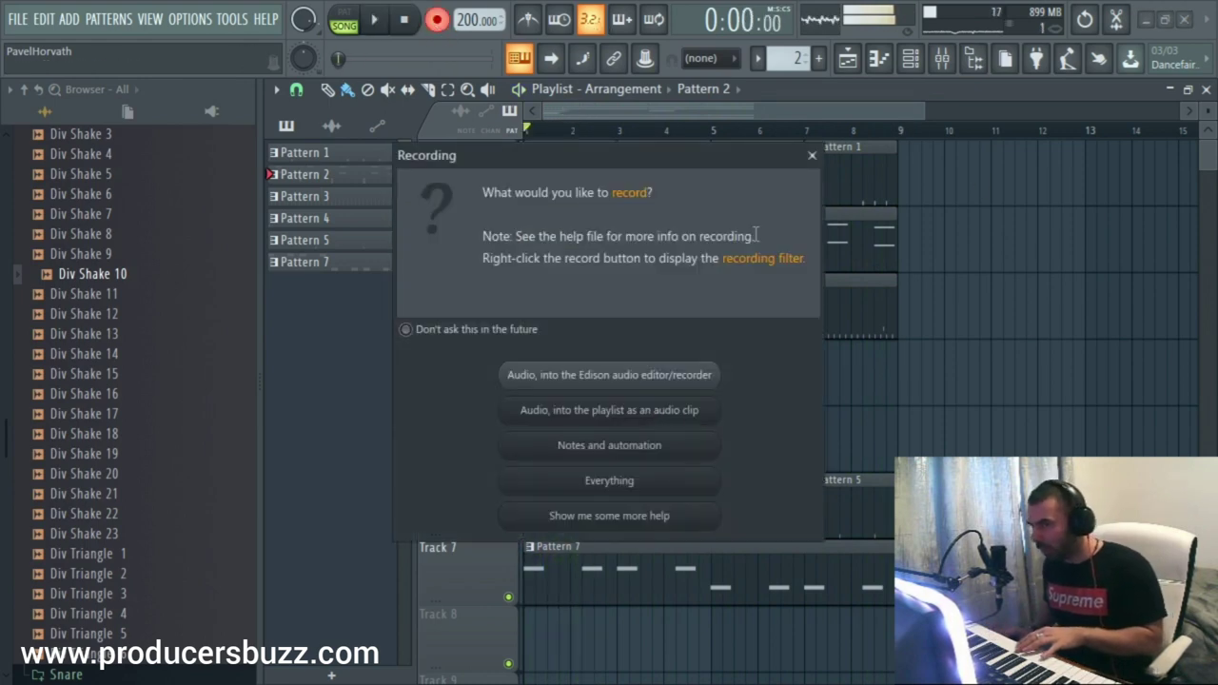
left_click(811, 155)
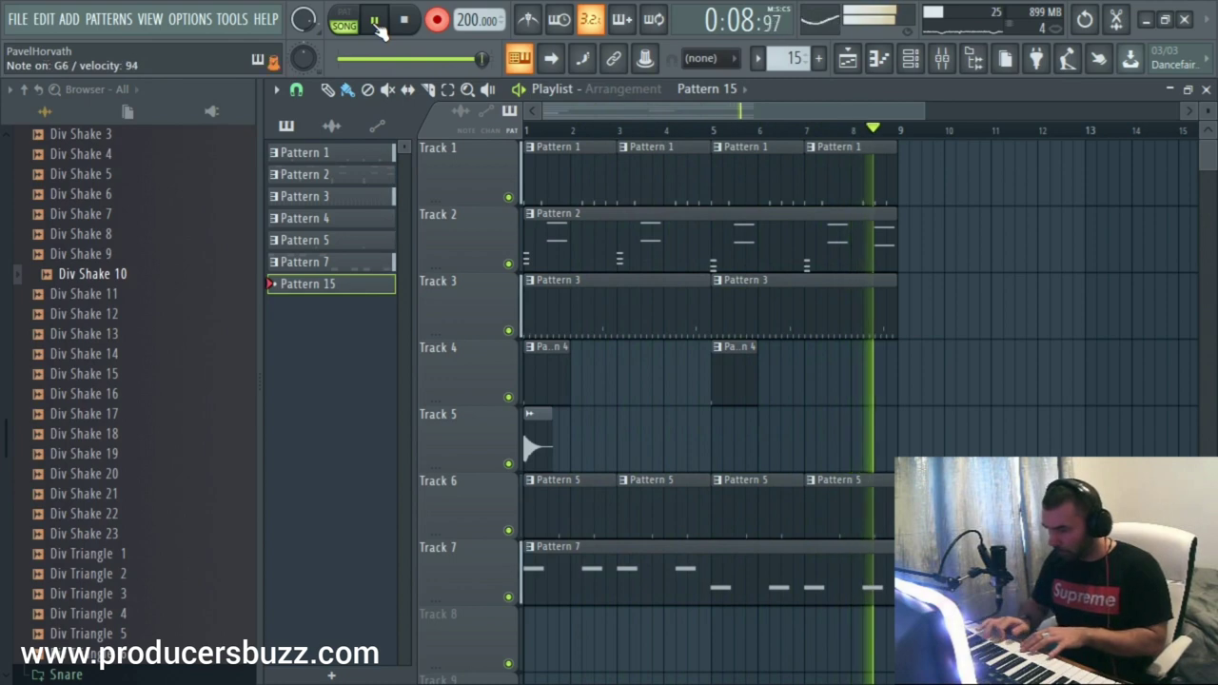
key("space")
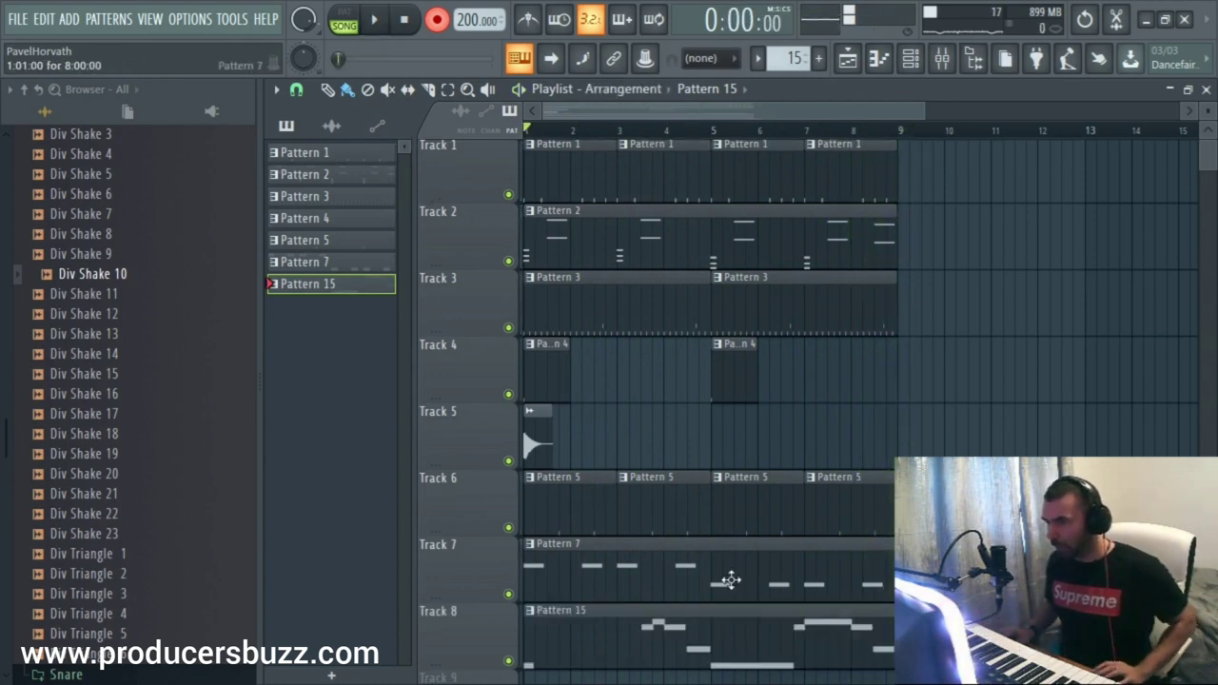
Open the recorded melody in the FLEX #6 piano roll, turn off recording and play it back in song mode
key("F7")
scroll(633, 130, "up", 3)
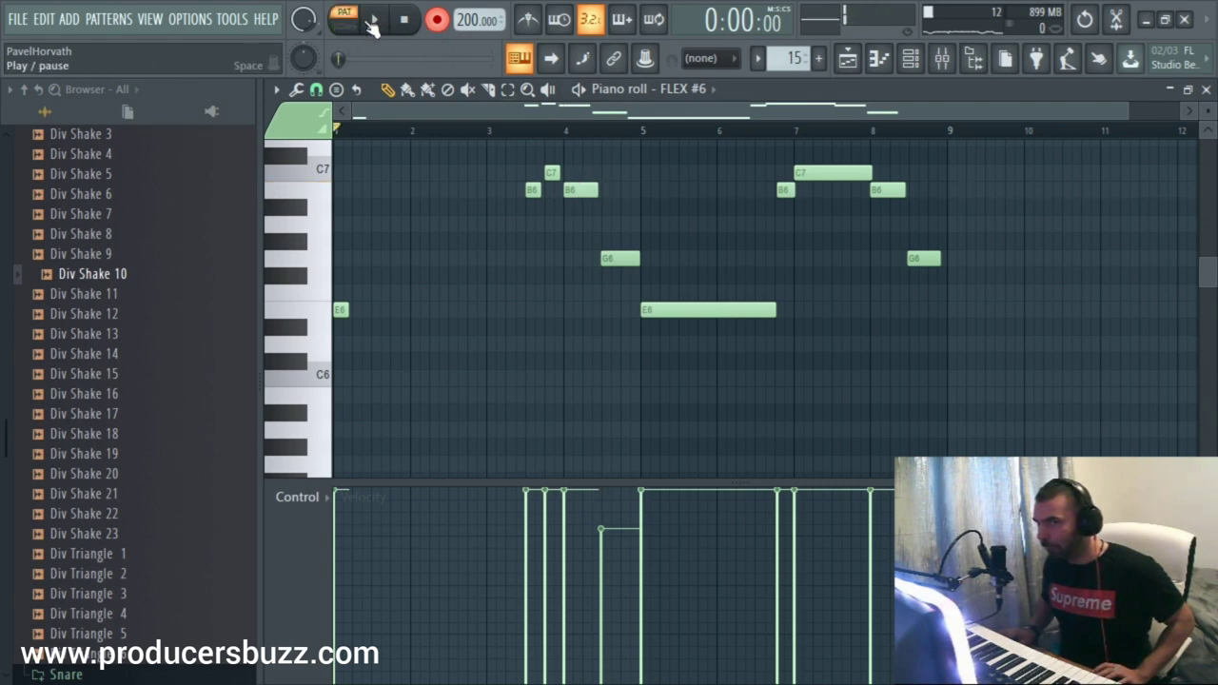
key("space")
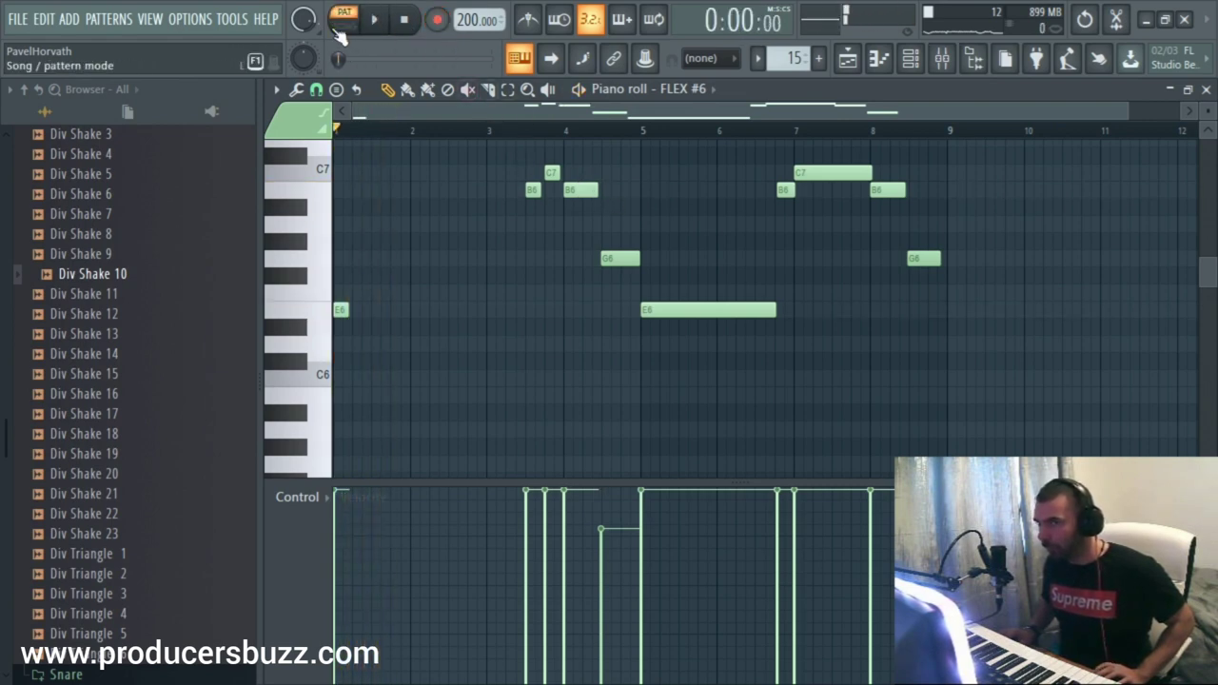
key("l")
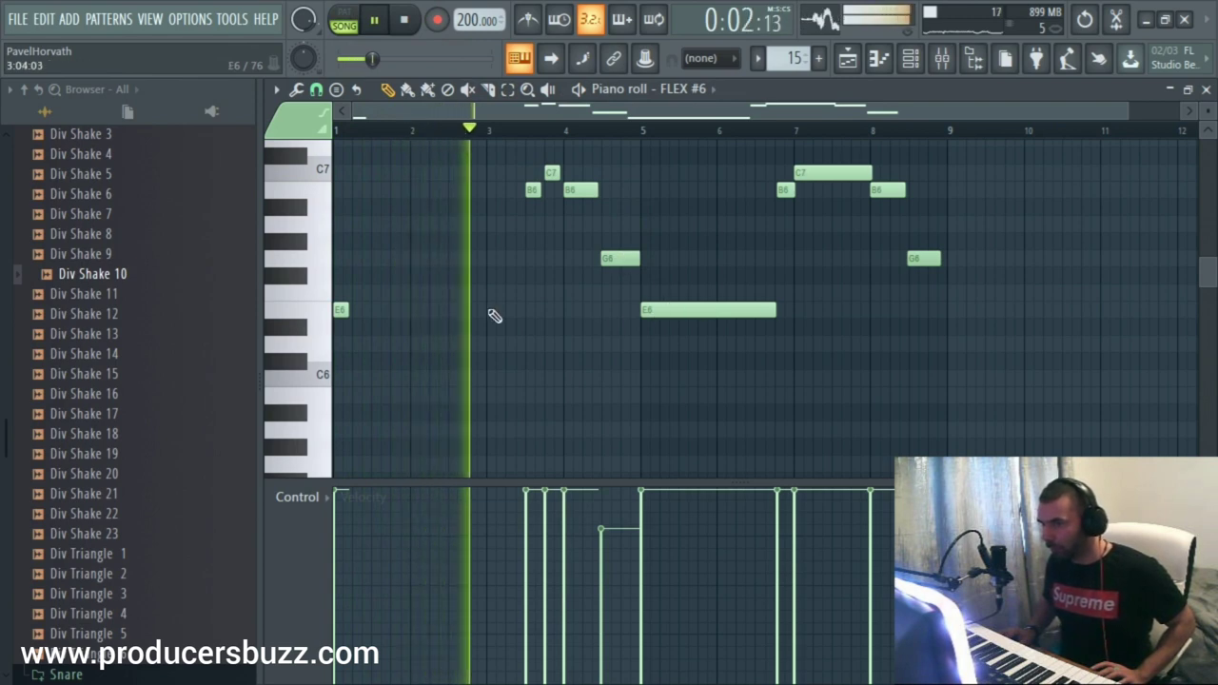
Replace the long E6 at bar 5, C7 at bar 7 and B6 at bar 8 with short notes
right_click(645, 312)
left_click(645, 314)
scroll(806, 279, "up", 2)
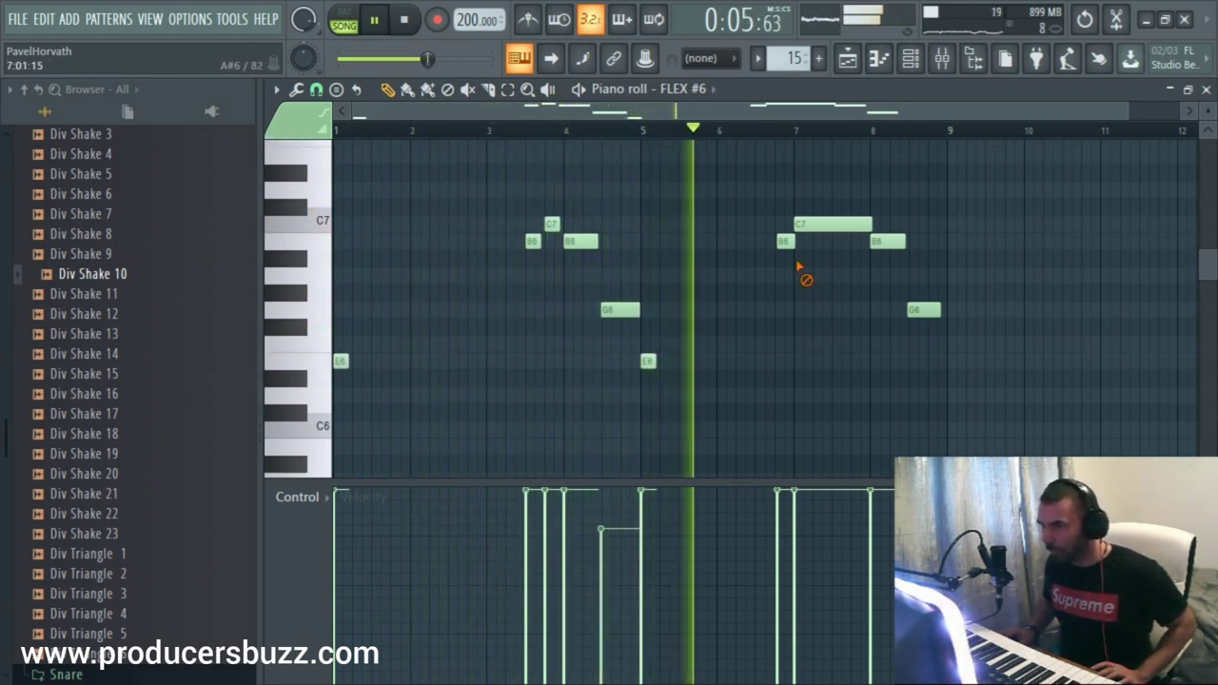
right_click(802, 225)
left_click(797, 225)
right_click(877, 241)
left_click(874, 241)
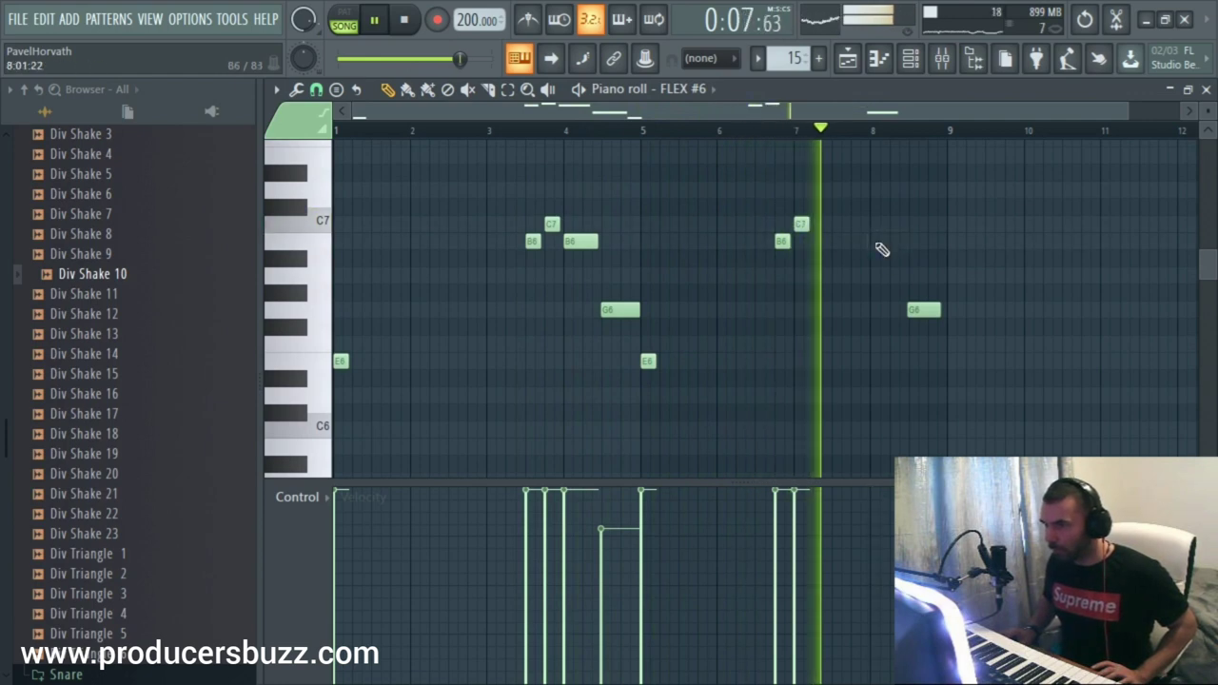
Replace the G6 in bar 8 with a short B6 followed by a C7, and delete the B6 at the start of bar 8
right_click(919, 310)
left_click(915, 225)
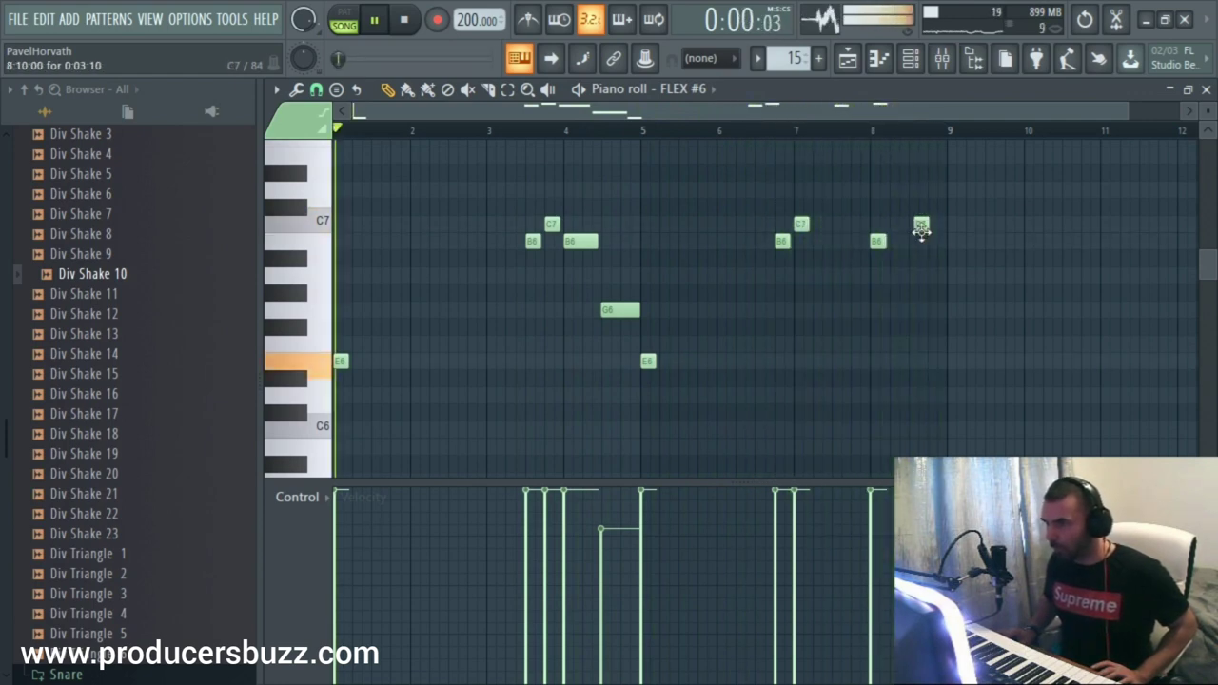
left_click_drag(916, 228, 916, 242)
key("space")
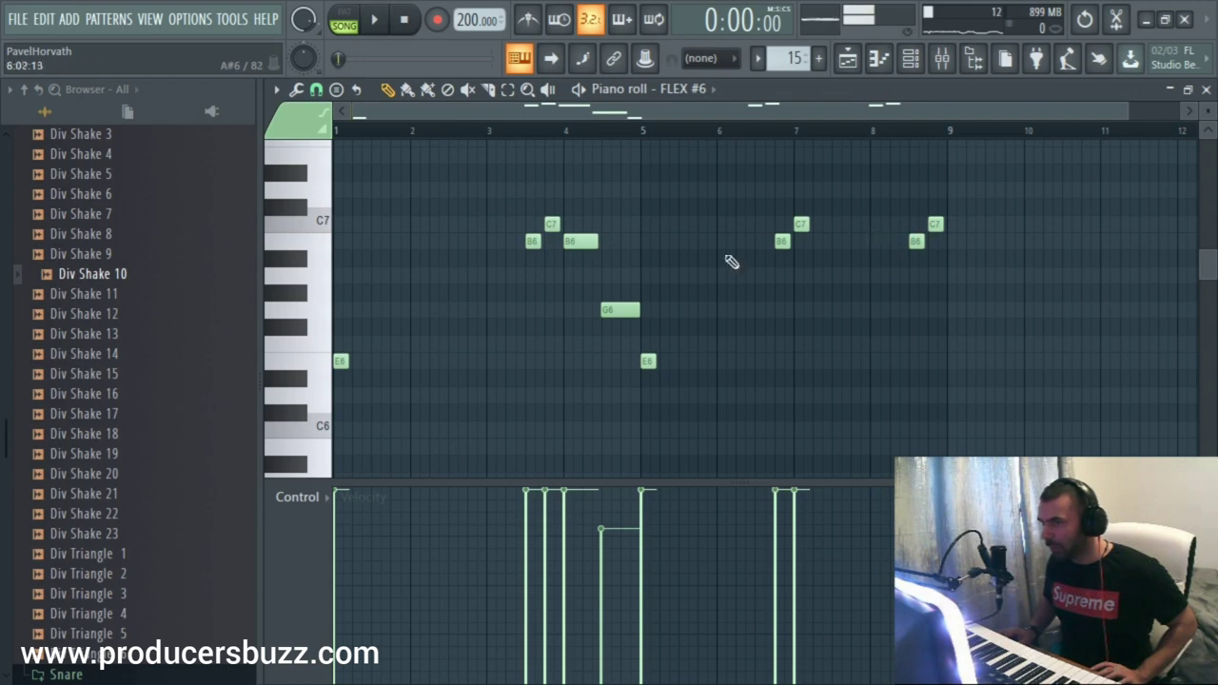
Add a short B6 note at bar 1, an E6 at bar 4 and an F6 at bar 7, and replay the song
key("space")
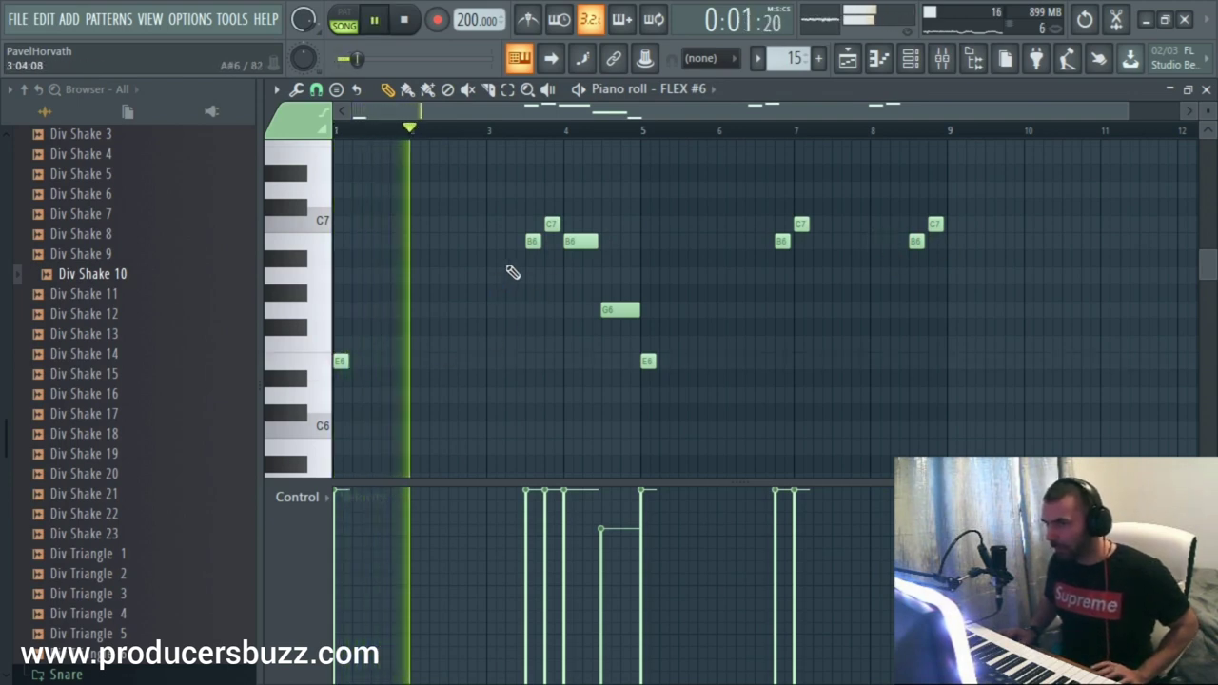
key("space")
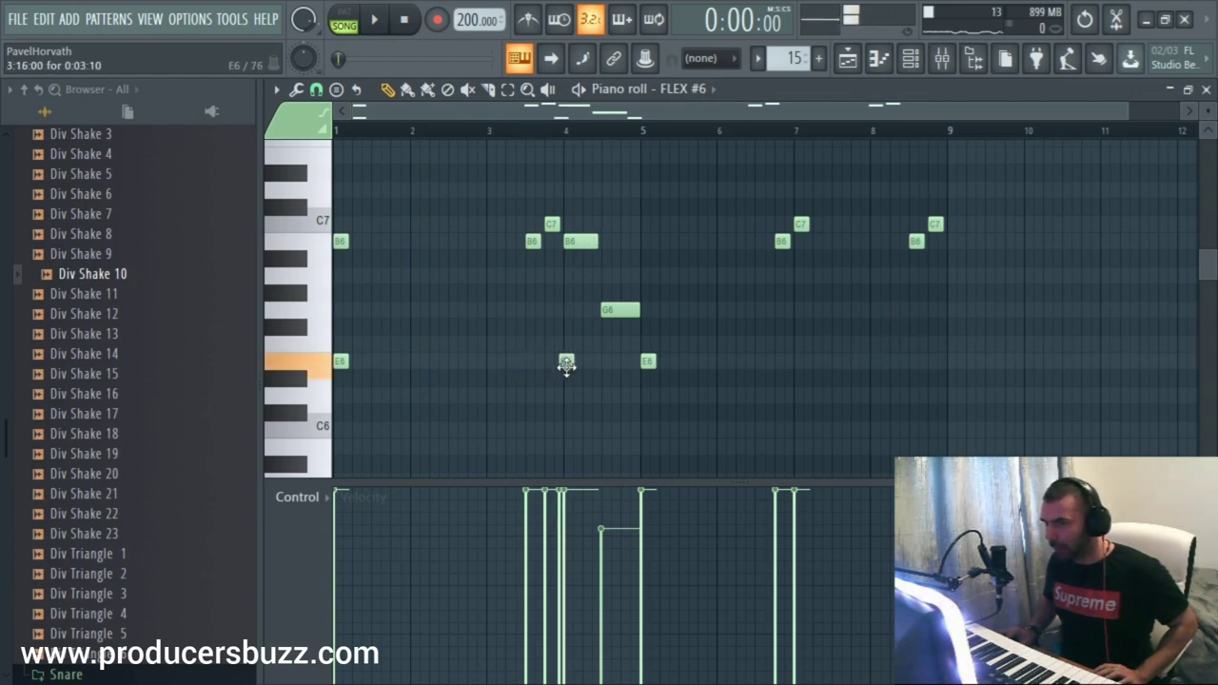
left_click(800, 344)
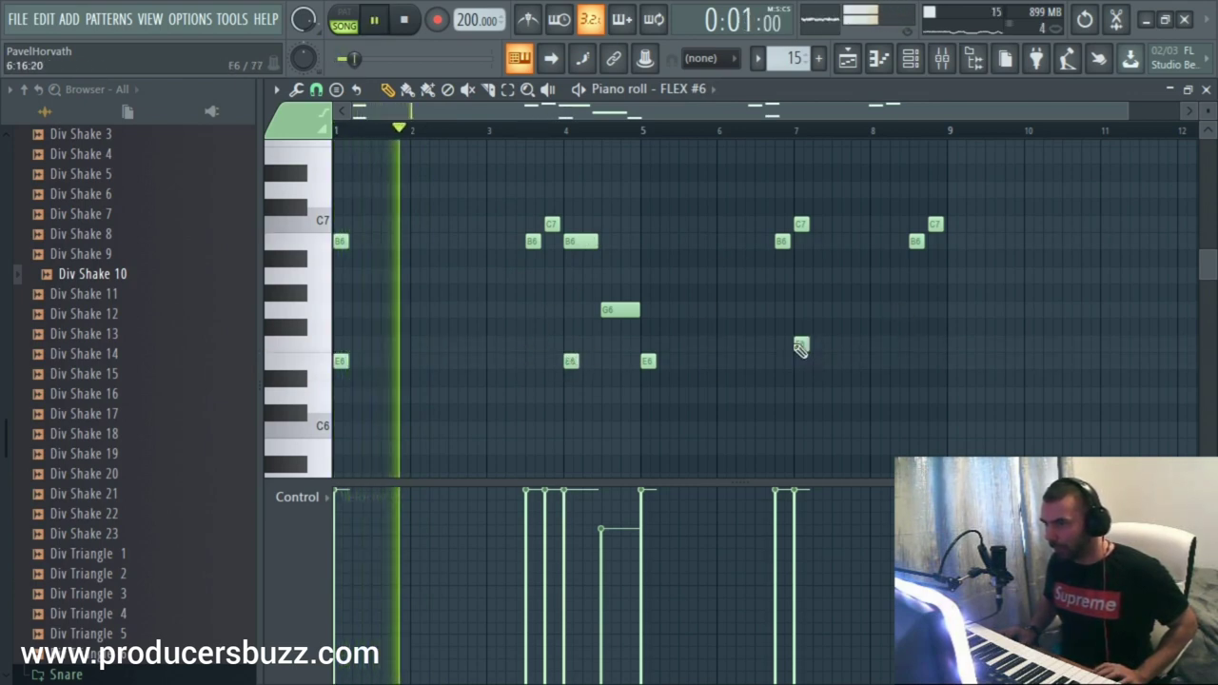
Try an F6 under the C7 in bar 8, and delete both F6 notes at bars 7 and 8
left_click(936, 343)
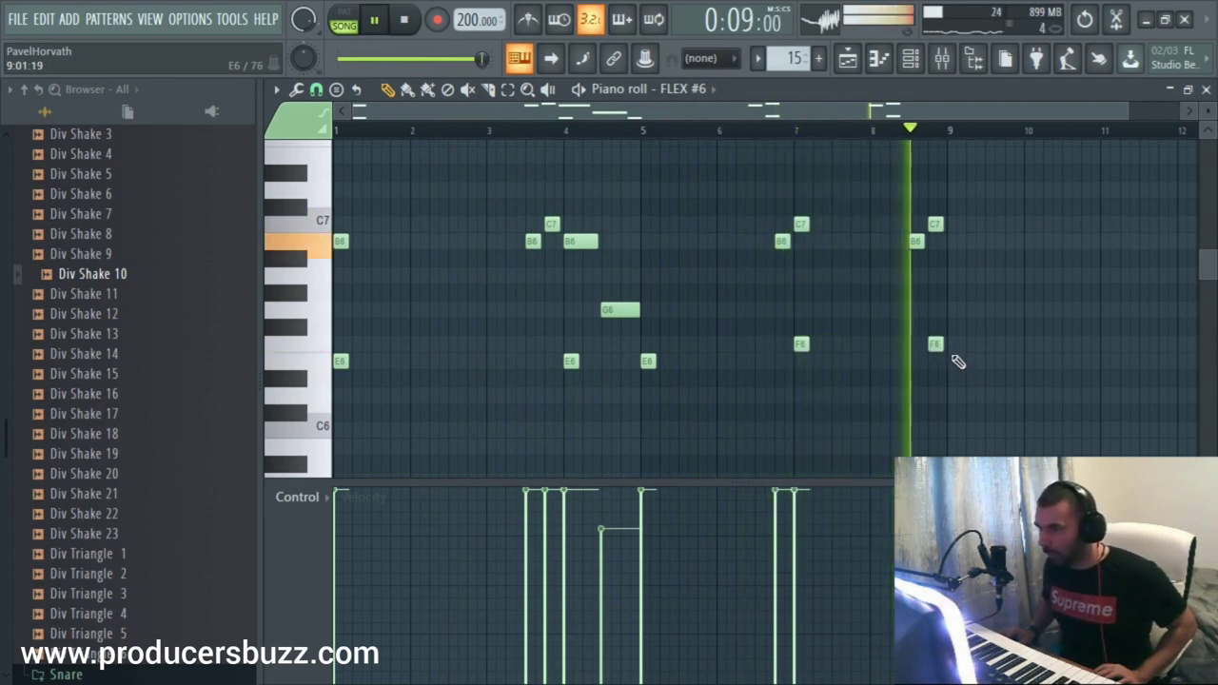
right_click(935, 344)
right_click(801, 344)
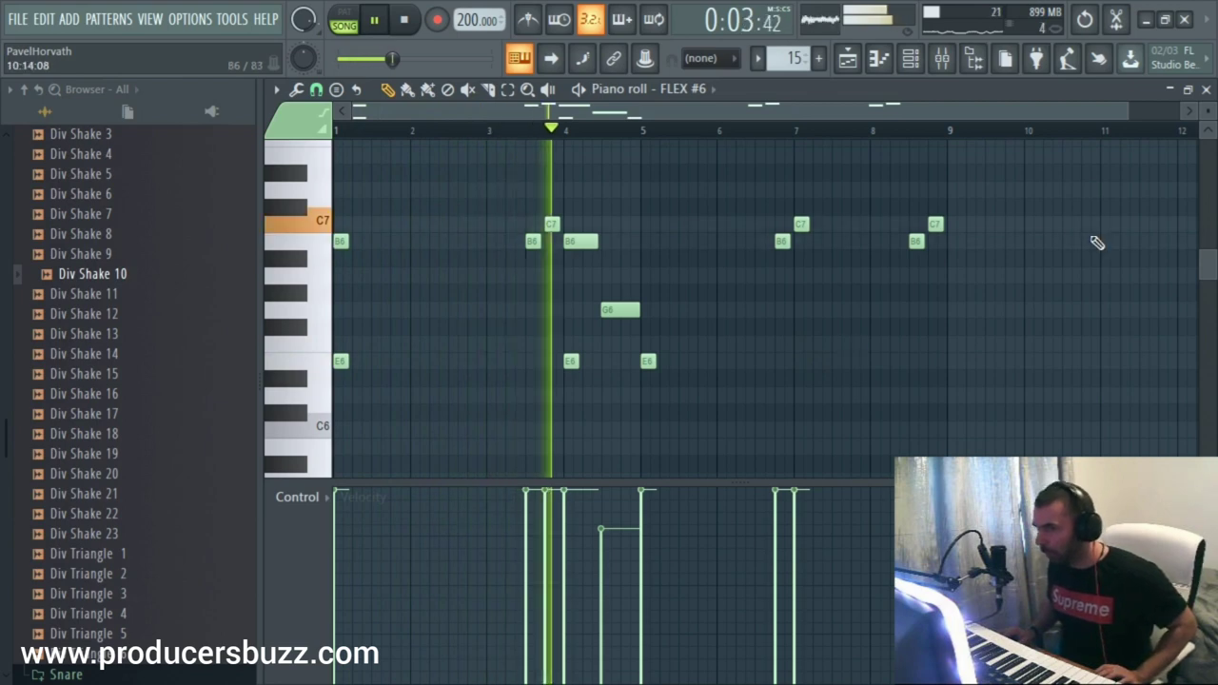
Set the master filter cutoff of the FLEX #6 Synpluck Classic sound to 66%
key("F5")
key("F6")
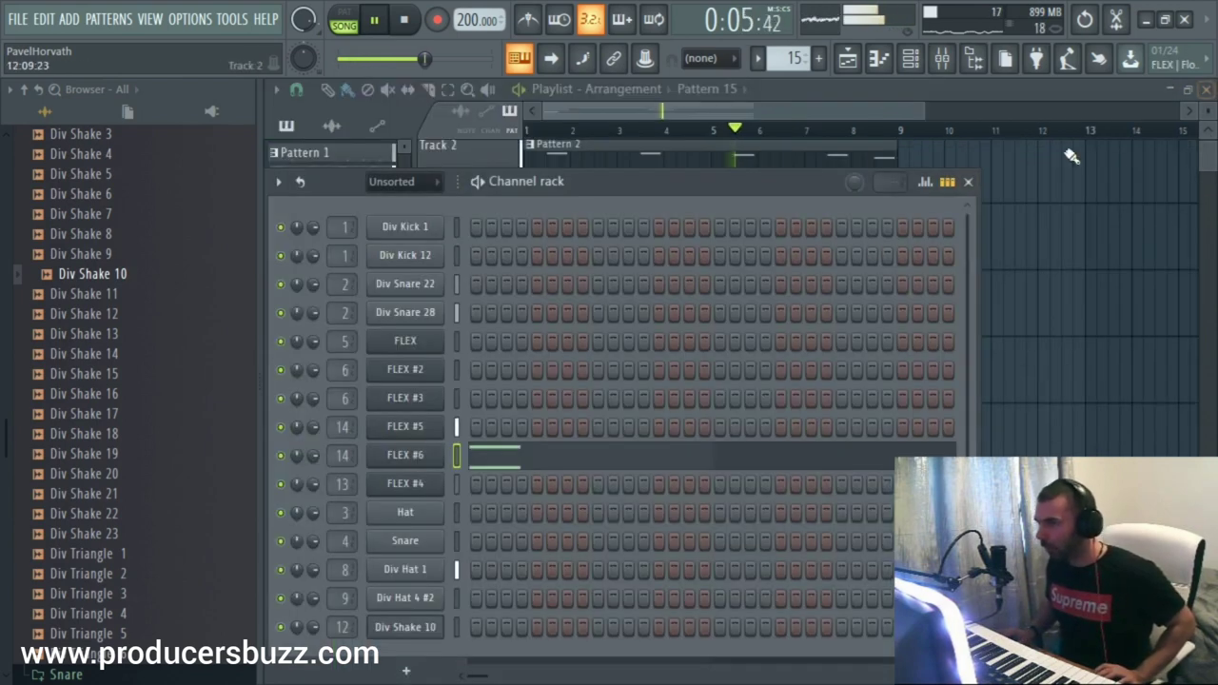
double_click(343, 455)
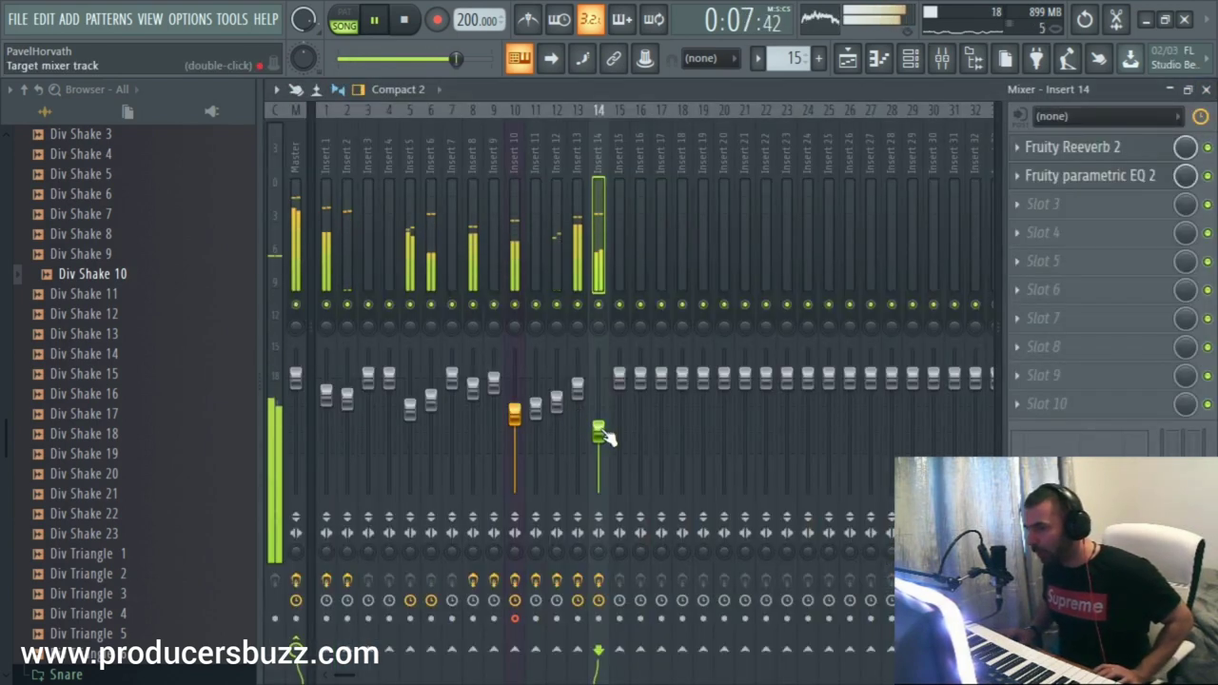
key("F9")
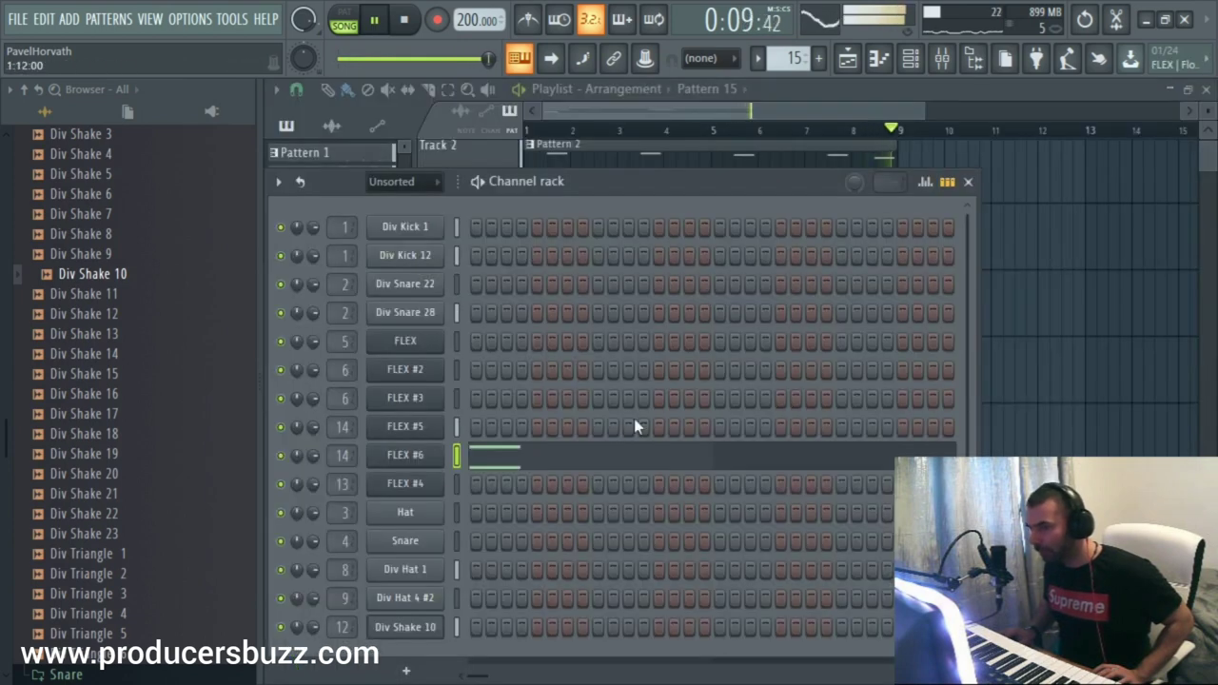
left_click(404, 457)
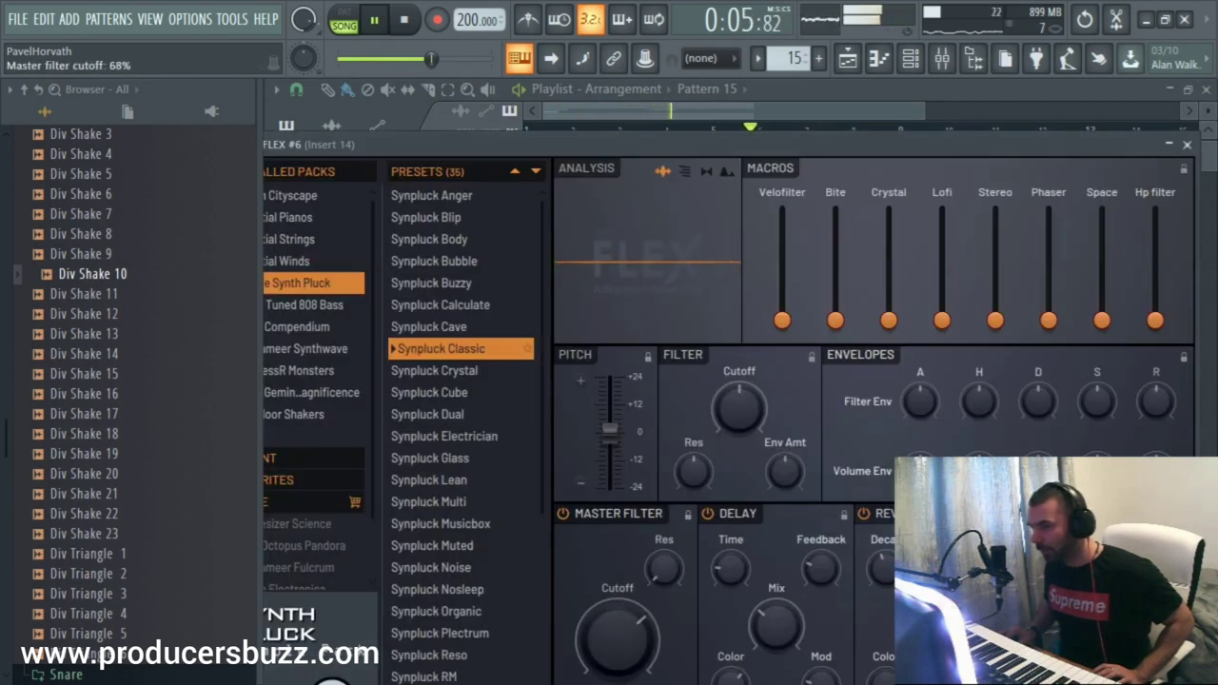
left_click_drag(622, 626, 623, 631)
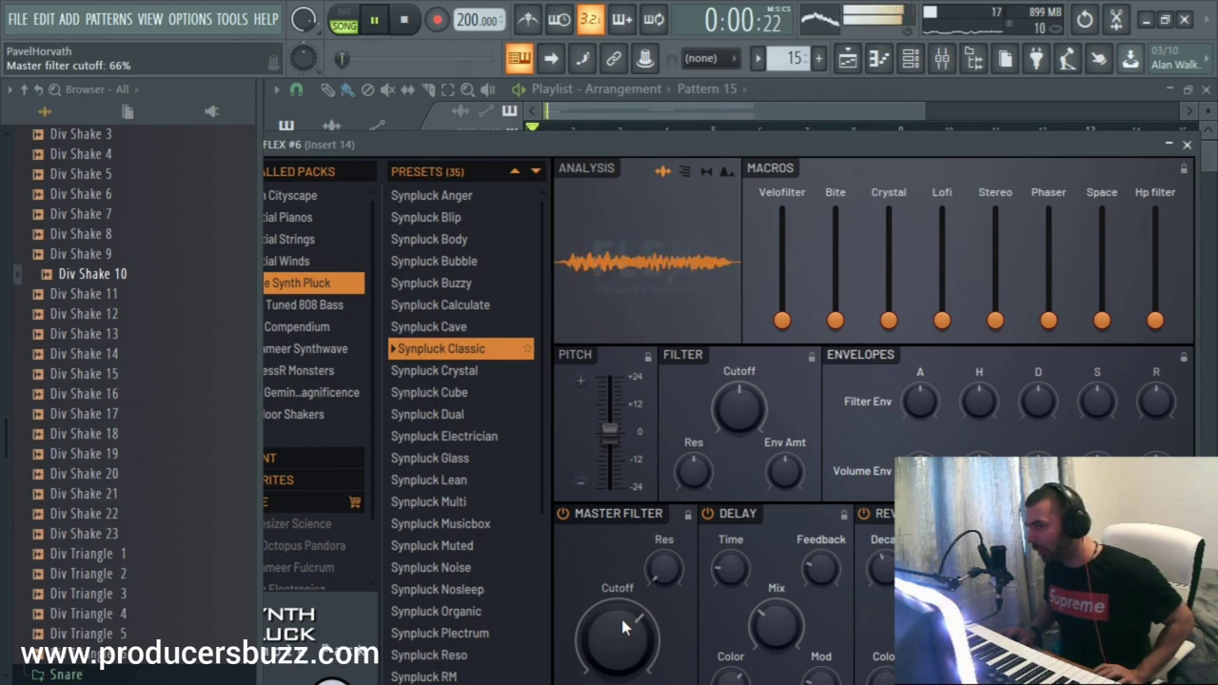
left_click(1184, 145)
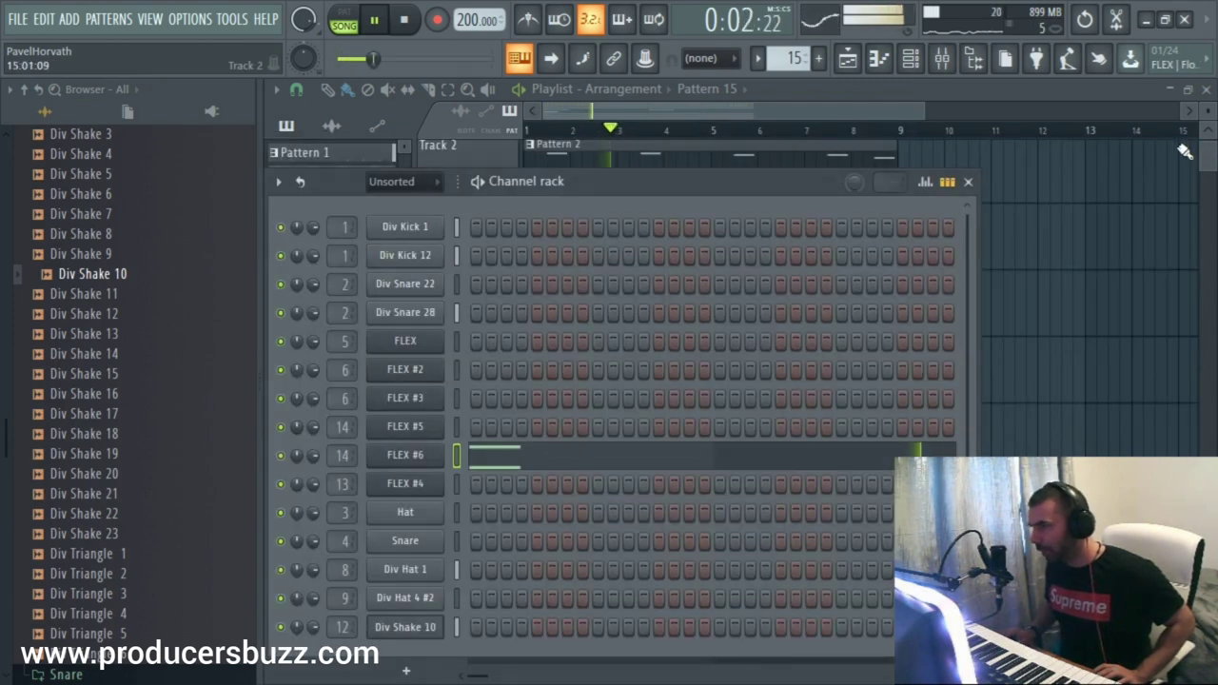
Set the Insert 14 fader to 55% (-11.2 dB) in the mixer and return to the playlist
left_click(856, 169)
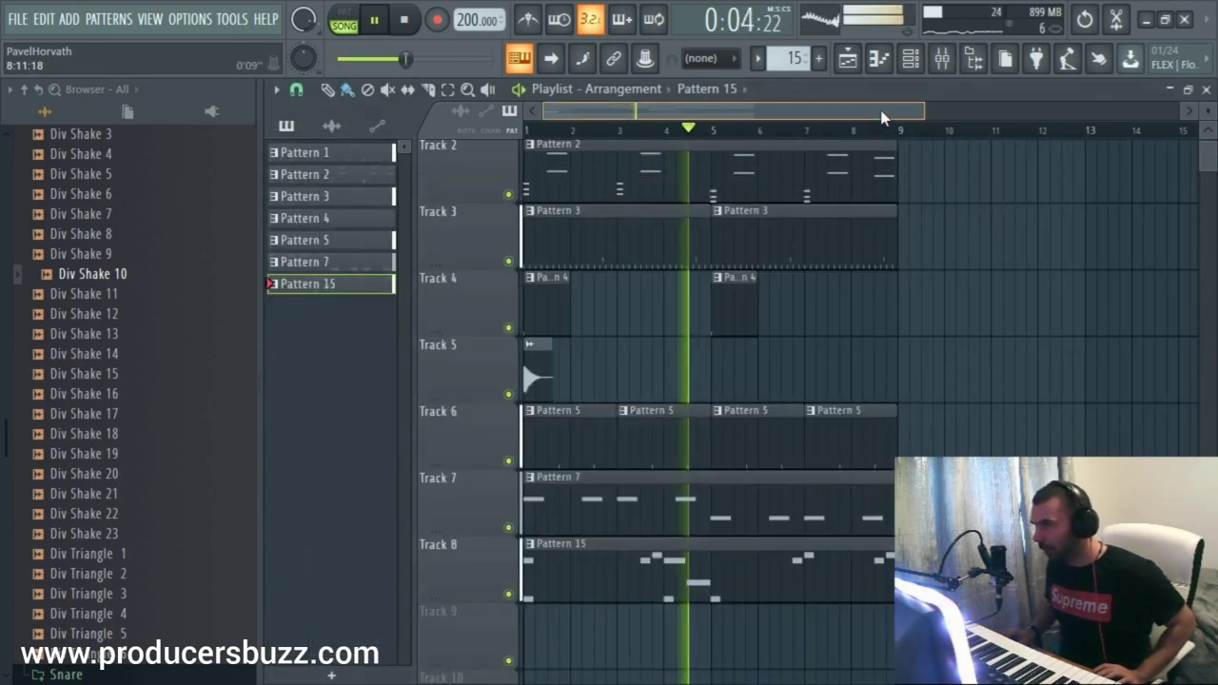
left_click(940, 58)
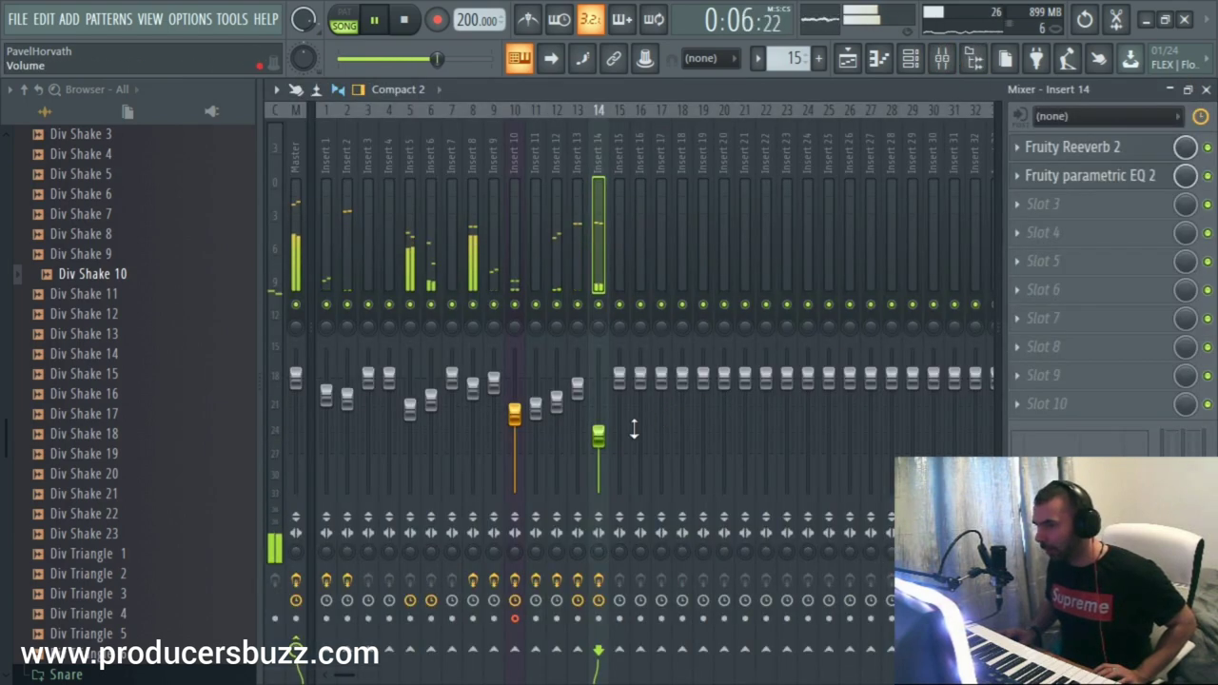
left_click_drag(607, 437, 606, 435)
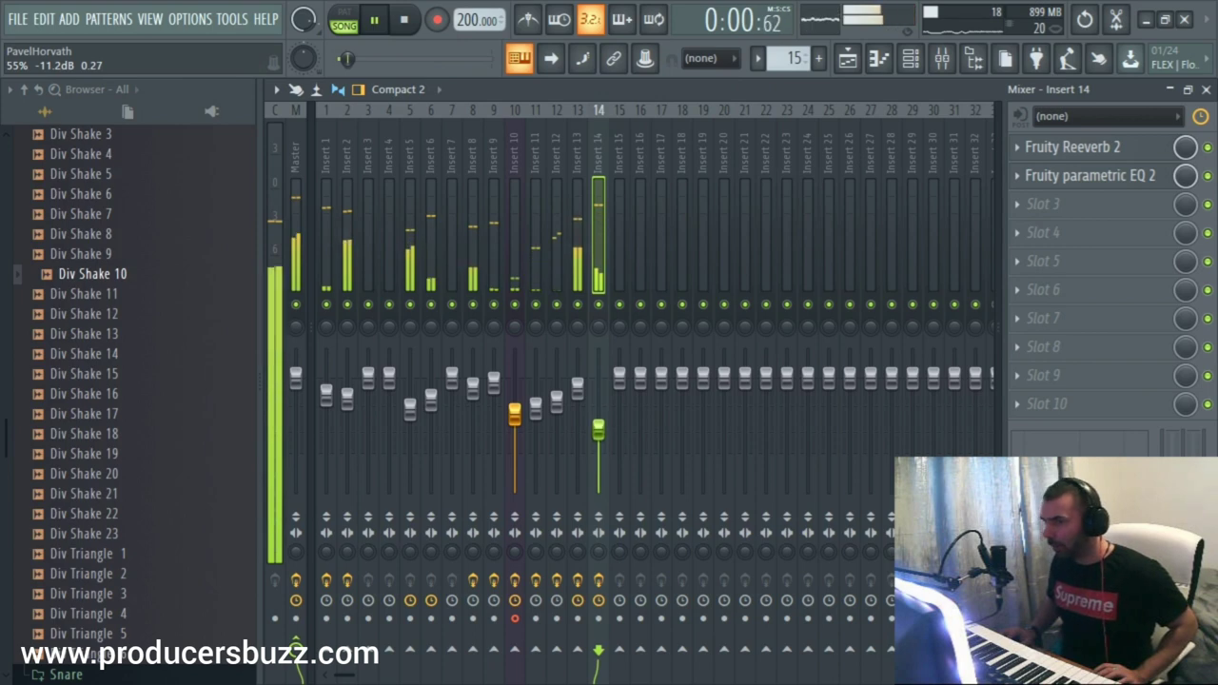
left_click(1206, 88)
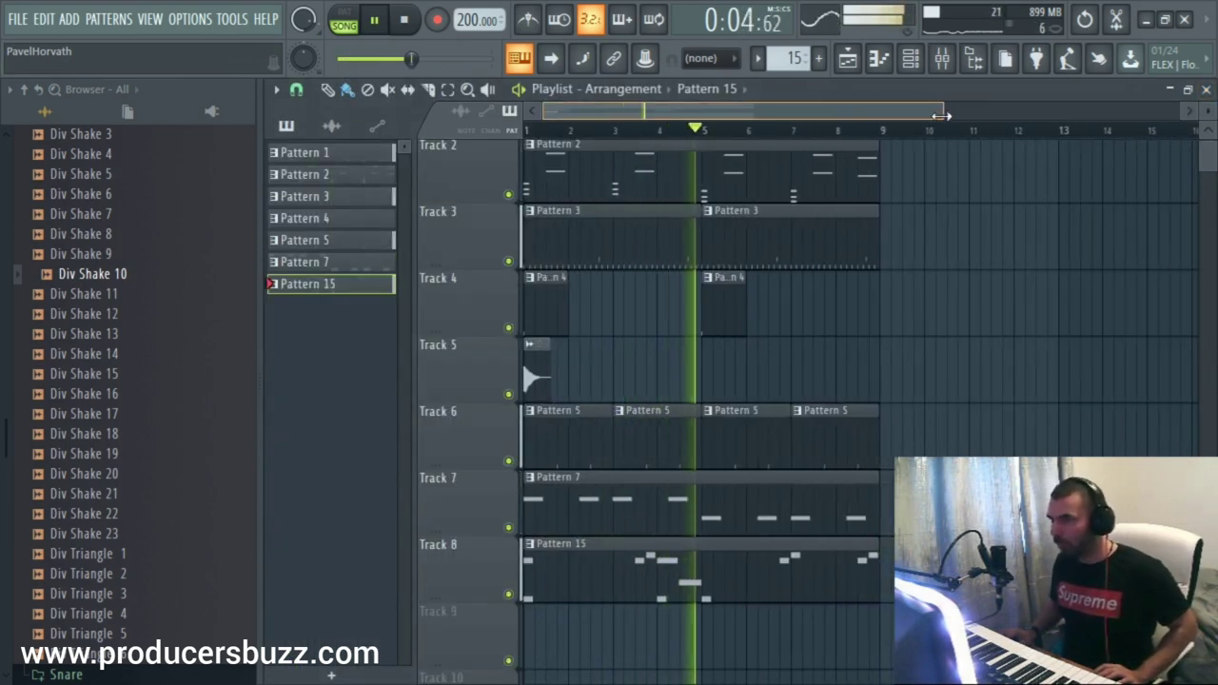
Copy the whole eight-bar arrangement on all tracks to bars 9 to 16
key("ctrl+a")
left_click_drag(659, 180, 1014, 180)
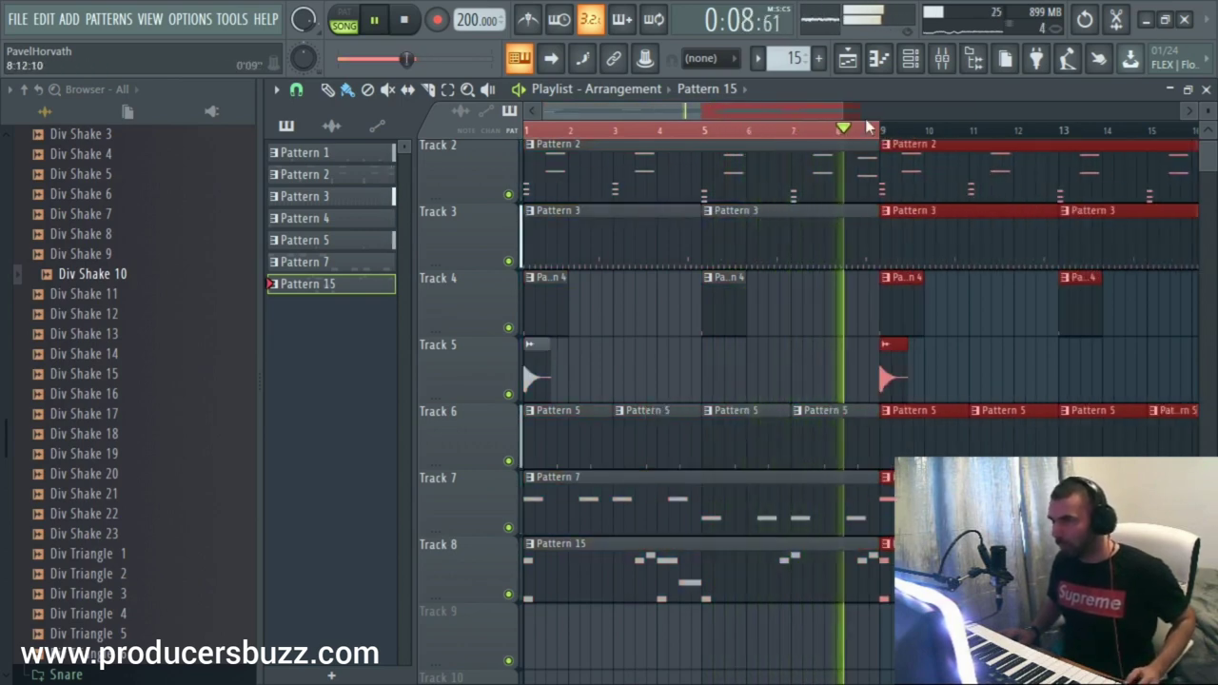
left_click_drag(837, 110, 1048, 110)
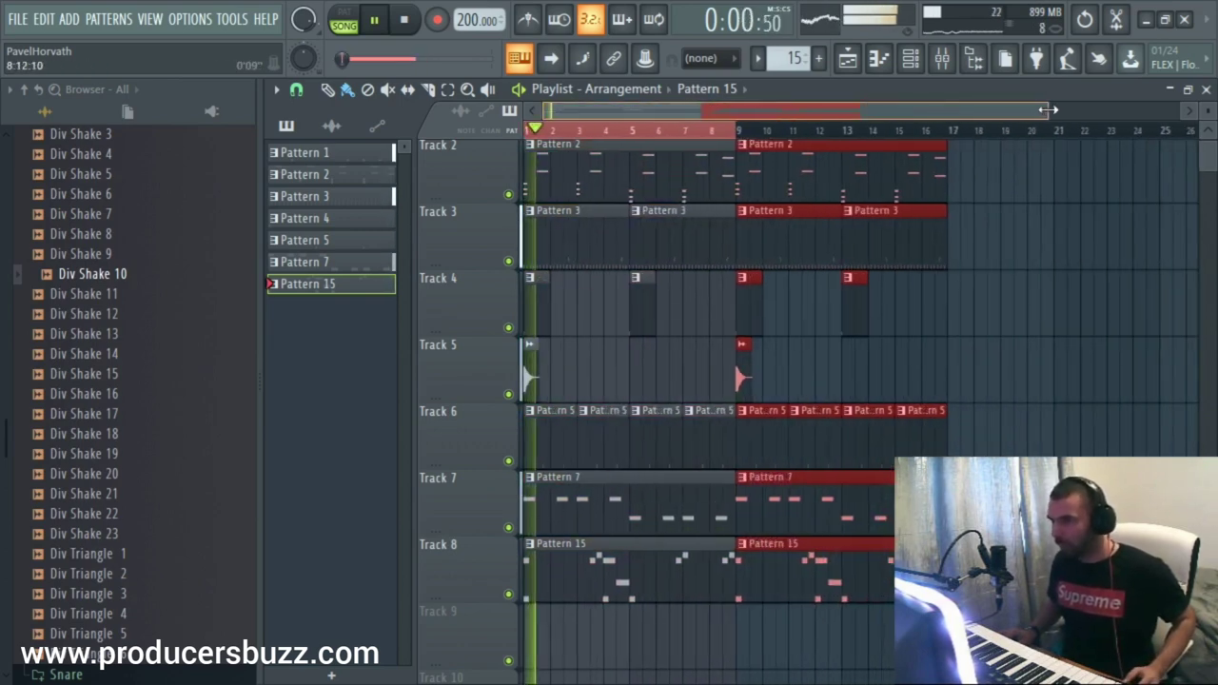
left_click(531, 132)
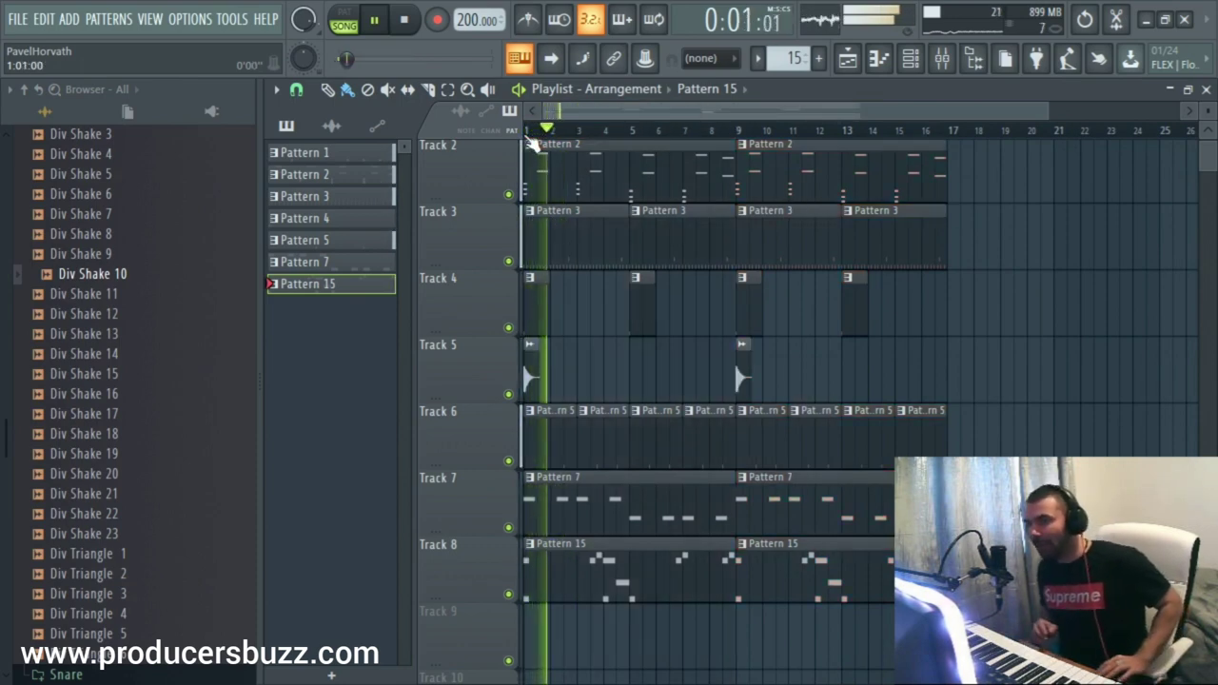
key("space")
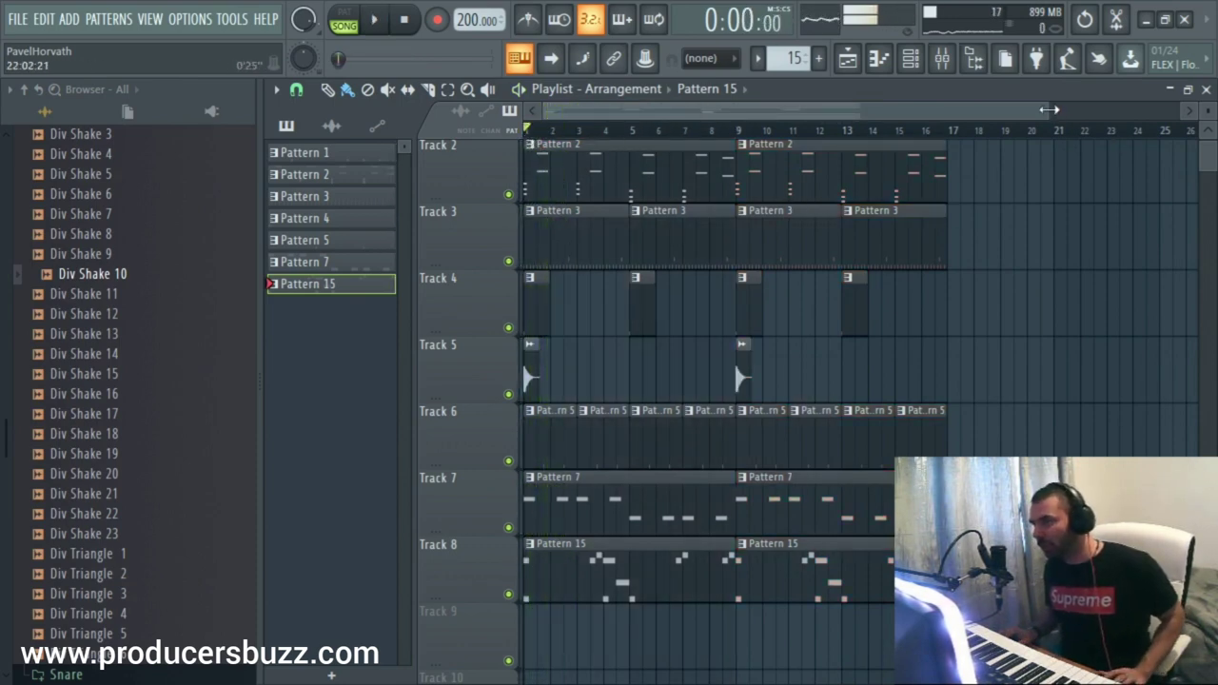
Delete the Pattern 3, Pattern 5 and Pattern 15 clips from the first eight bars
left_click_drag(1047, 109, 1080, 110)
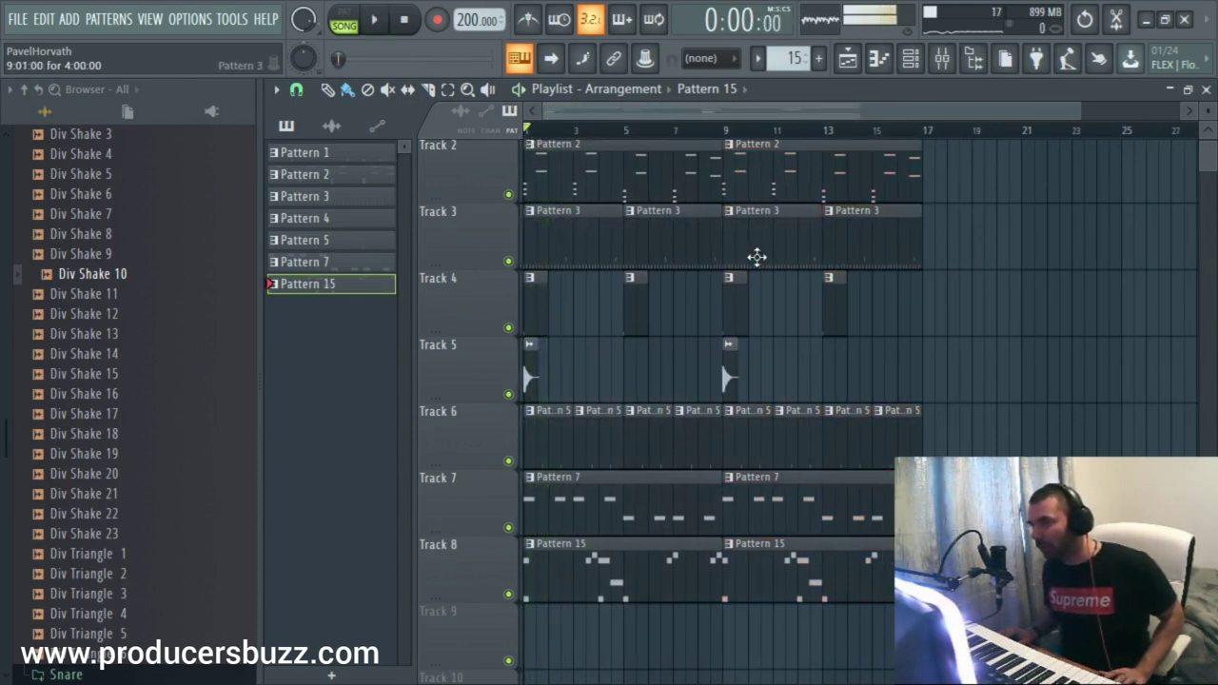
right_click(654, 233)
right_click(558, 249)
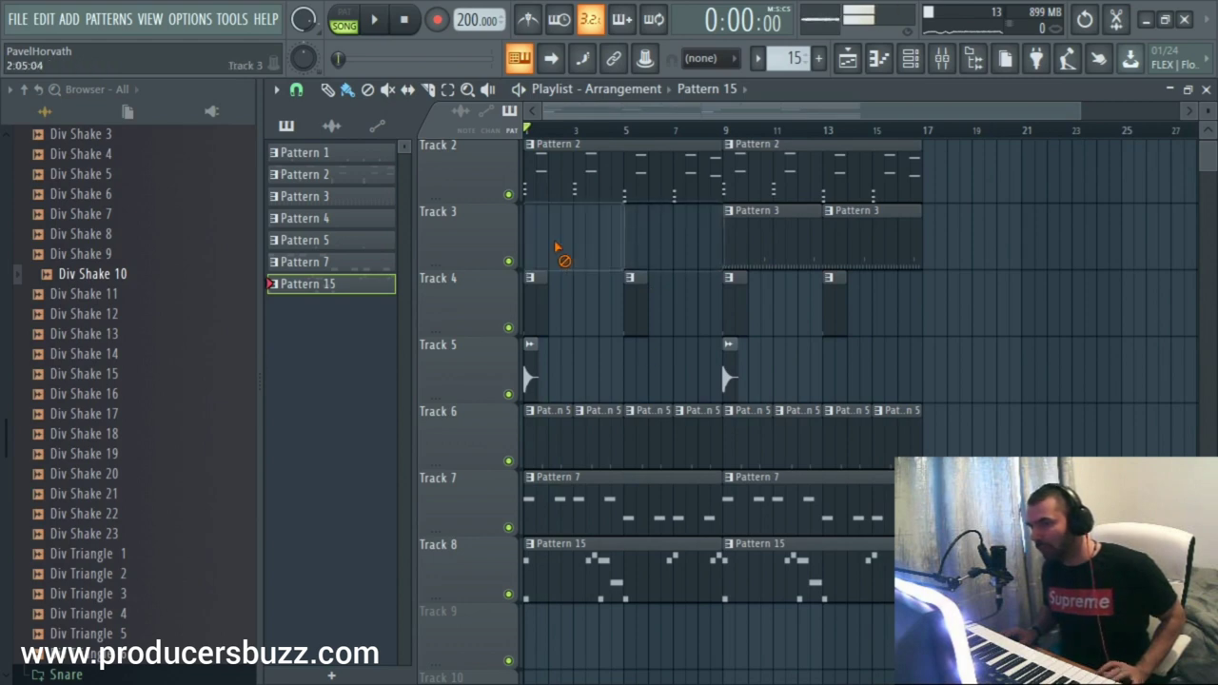
right_click(659, 423)
right_click(599, 423)
right_click(552, 424)
right_click(700, 424)
right_click(590, 571)
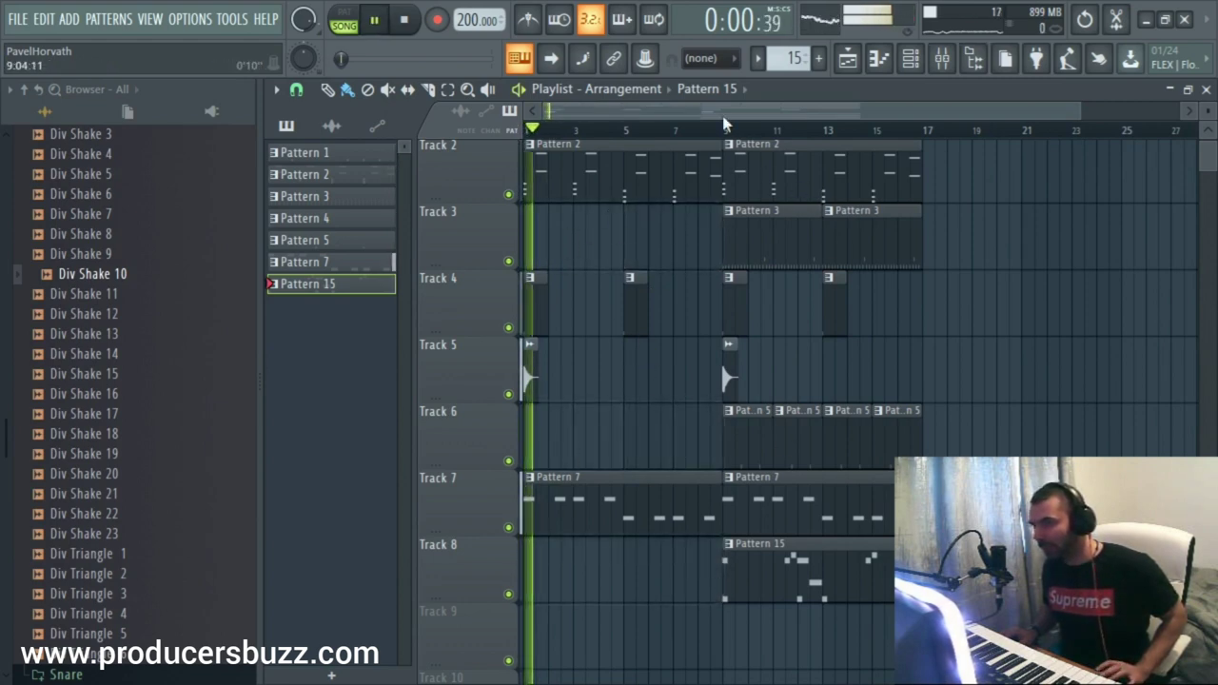
Stop playback and delete the four Pattern 1 clips and the Pattern 7 clip from the first eight bars
key("space")
scroll(631, 362, "up", 1)
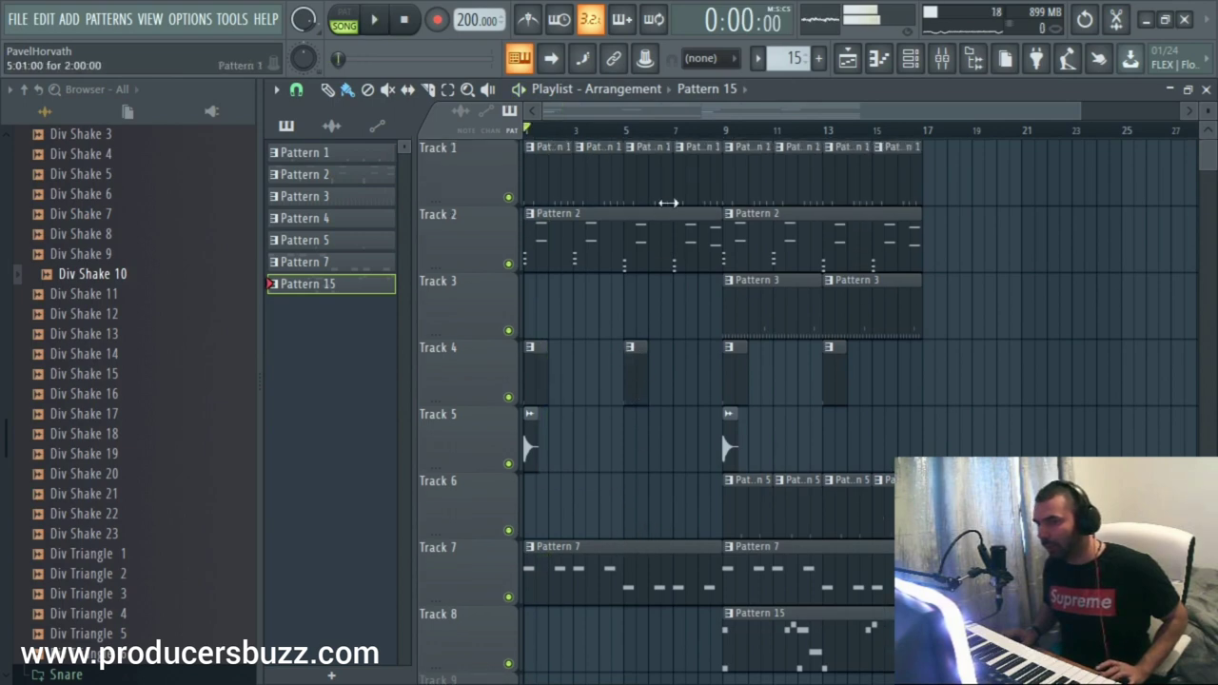
right_click(697, 195)
right_click(652, 196)
right_click(600, 198)
right_click(548, 198)
right_click(618, 571)
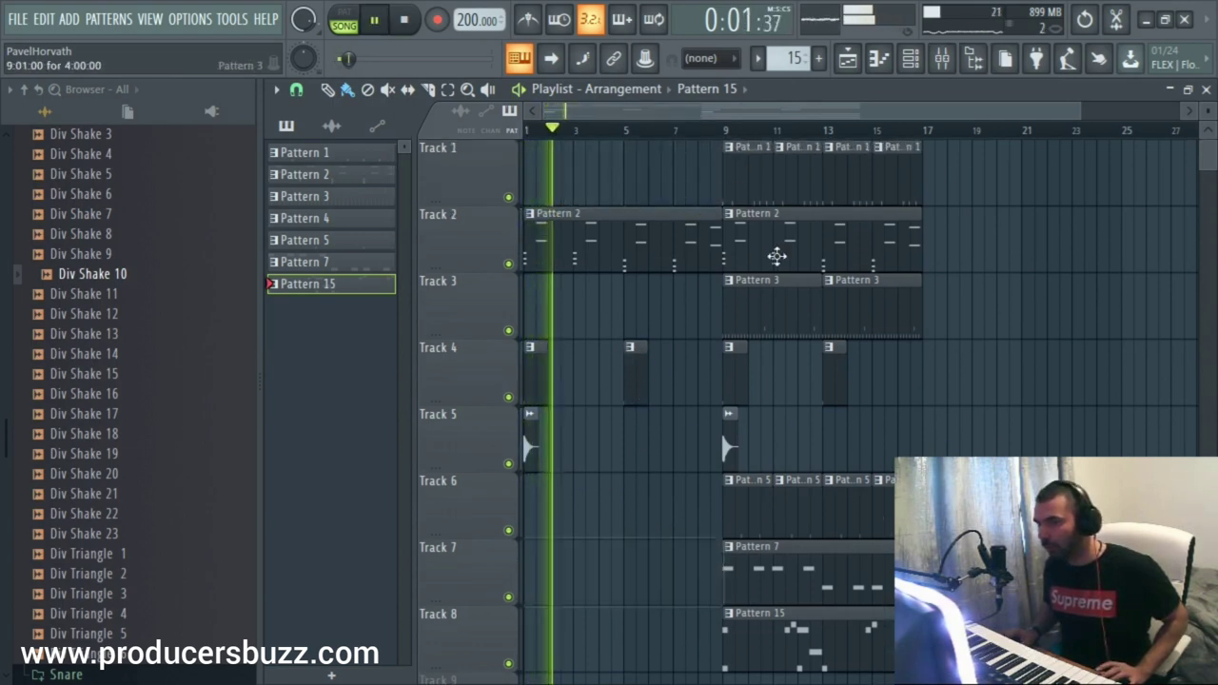
Copy all clips from bars 9–16 to bars 17–24 and delete the two copied Pattern 3 clips
left_click_drag(1078, 113, 1171, 114)
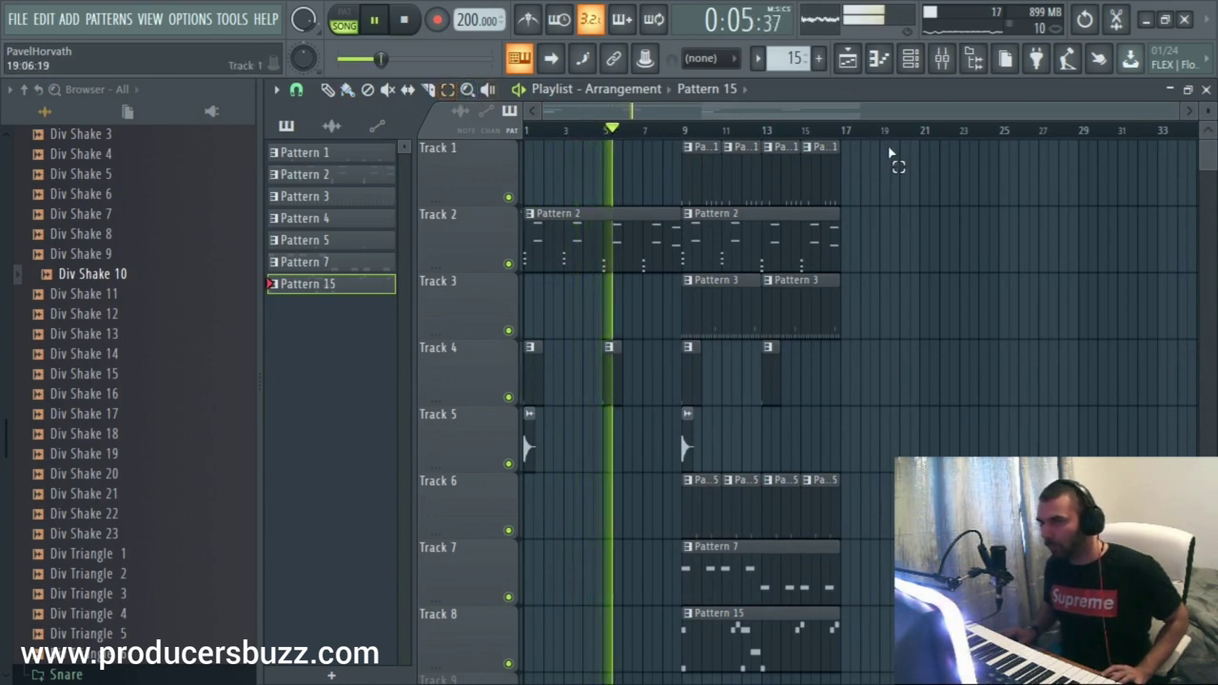
left_click_drag(890, 154, 682, 659)
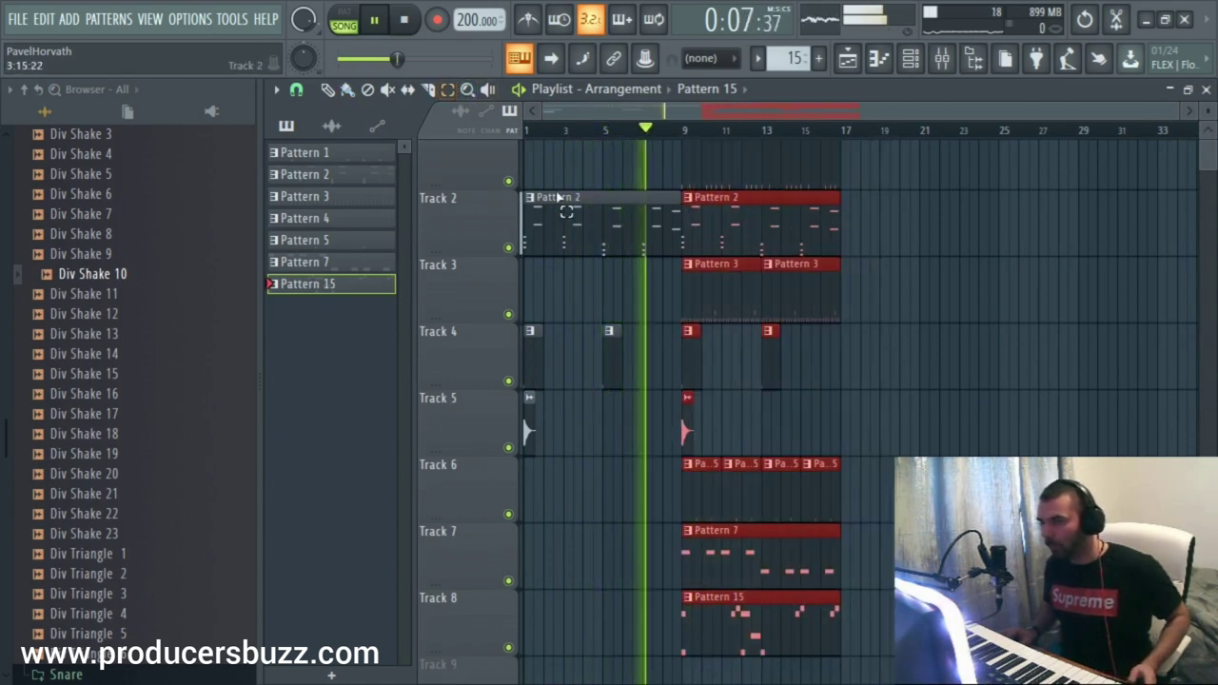
scroll(669, 240, "up", 1)
left_click_drag(707, 193, 864, 205)
left_click(1037, 310)
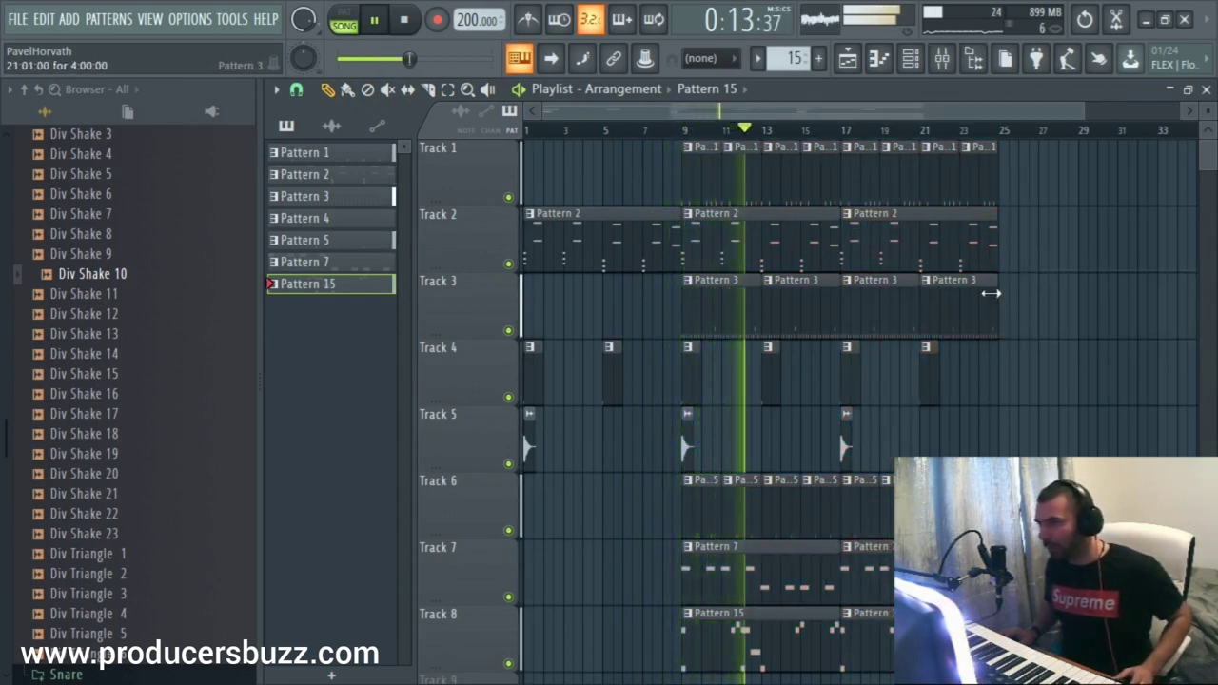
right_click(961, 307)
right_click(877, 307)
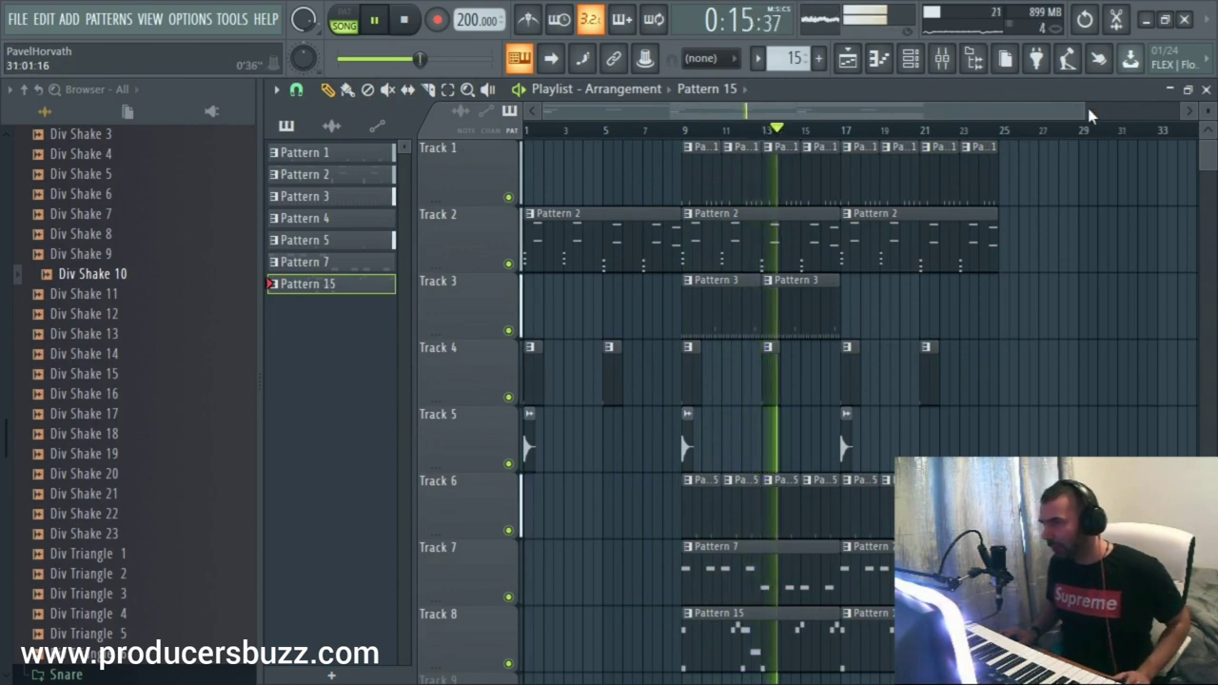
Play back the extended arrangement from the start and again from bar 9
left_click_drag(1088, 113, 923, 112)
left_click_drag(952, 168, 945, 424)
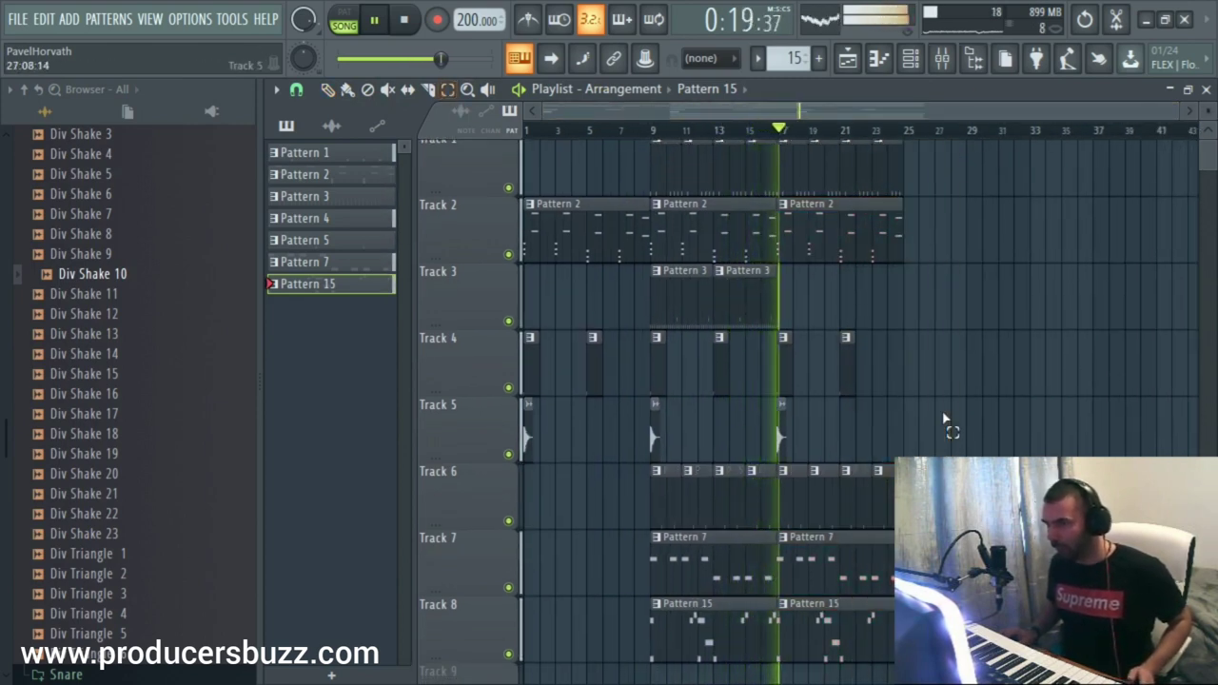
scroll(944, 404, "up", 1)
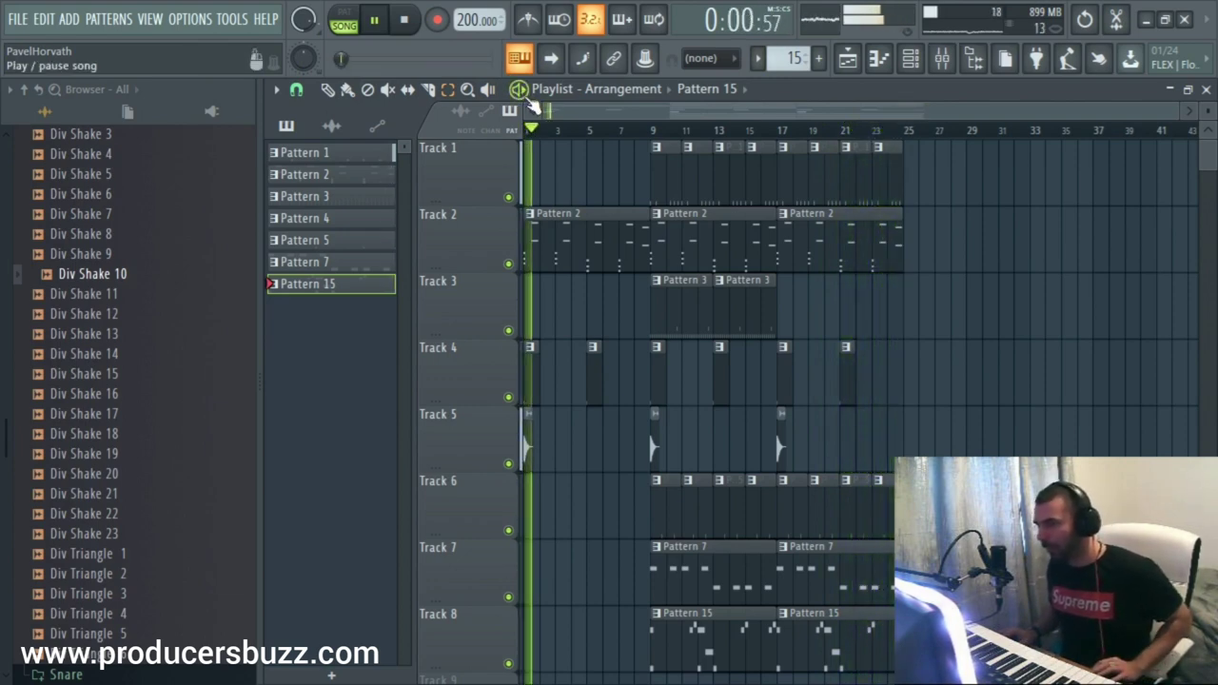
left_click(520, 96)
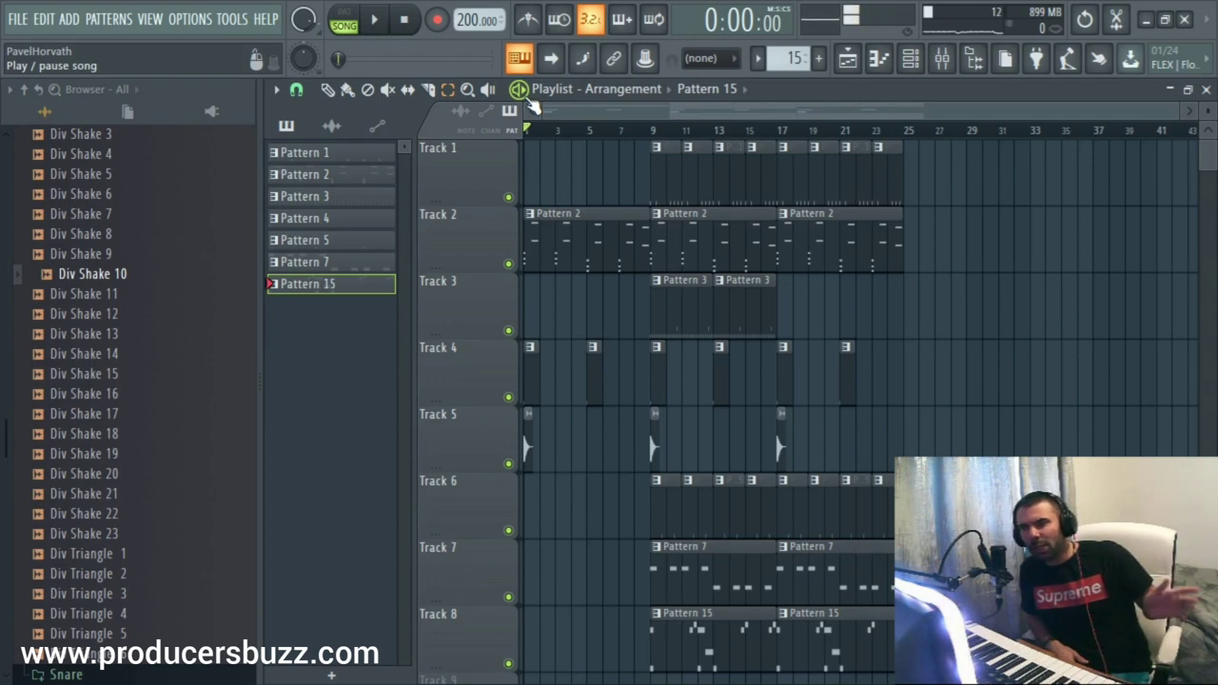
left_click(911, 59)
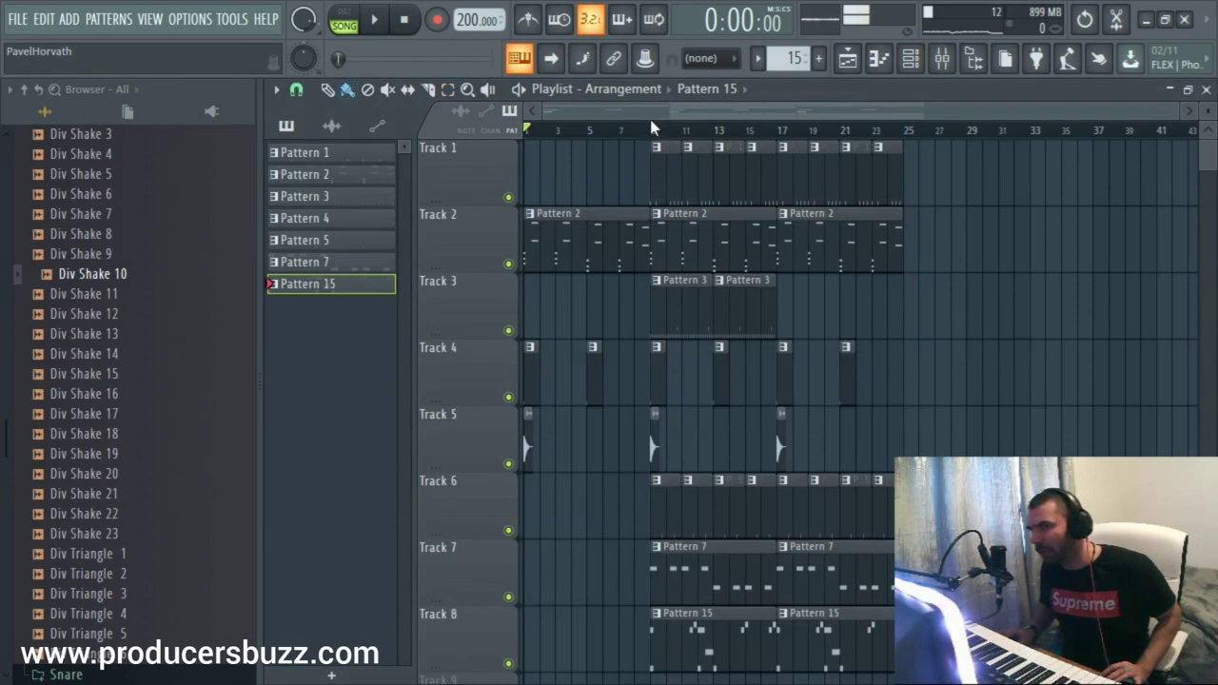
key("space")
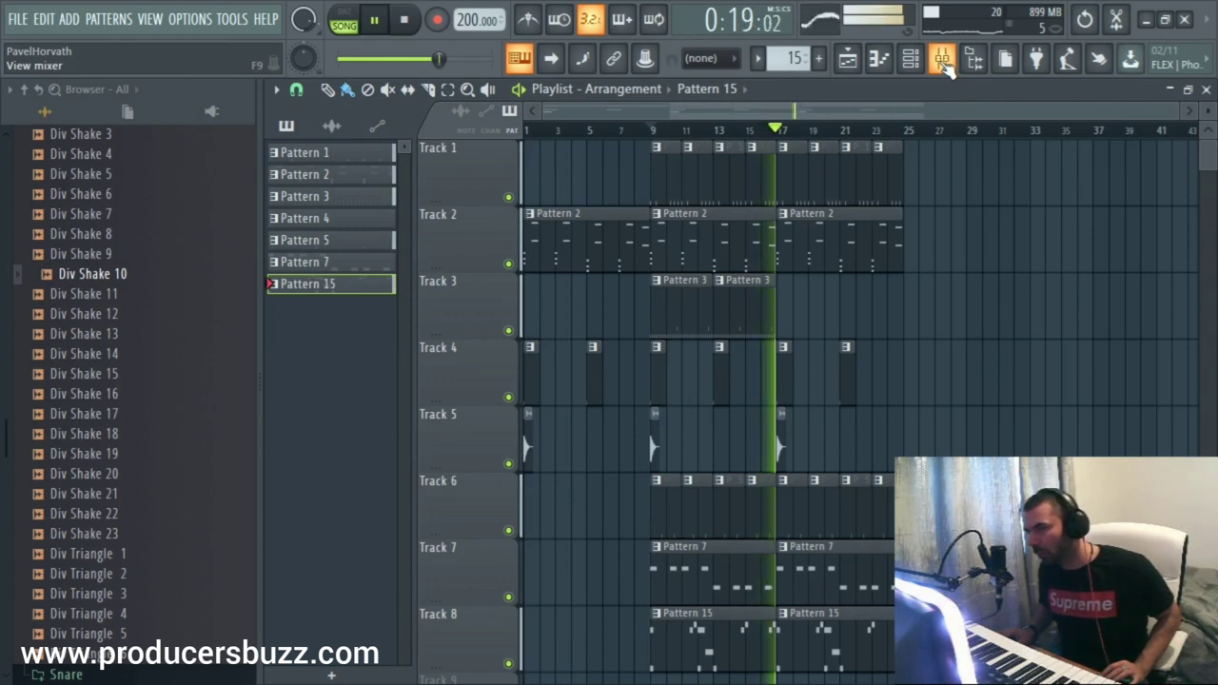
key("space")
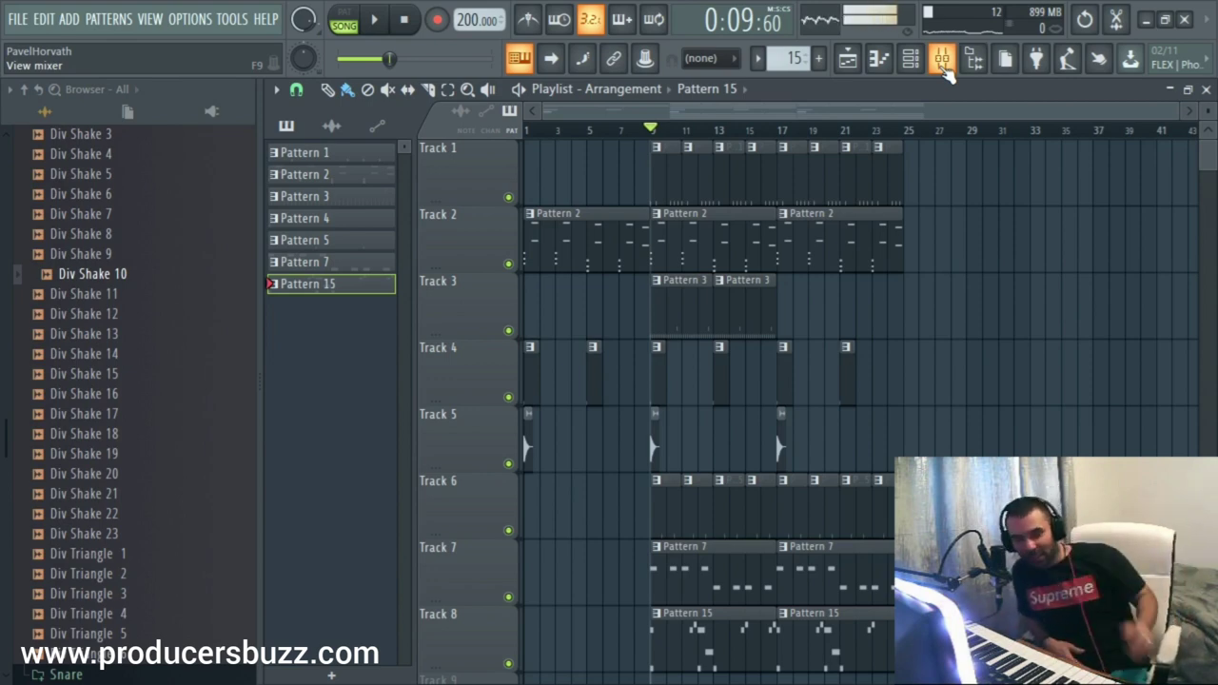
Switch to Firefox and look through the MAutoPitch Free Pitch Correction VST Plugin page on producersbuzz.com
key("alt+Tab")
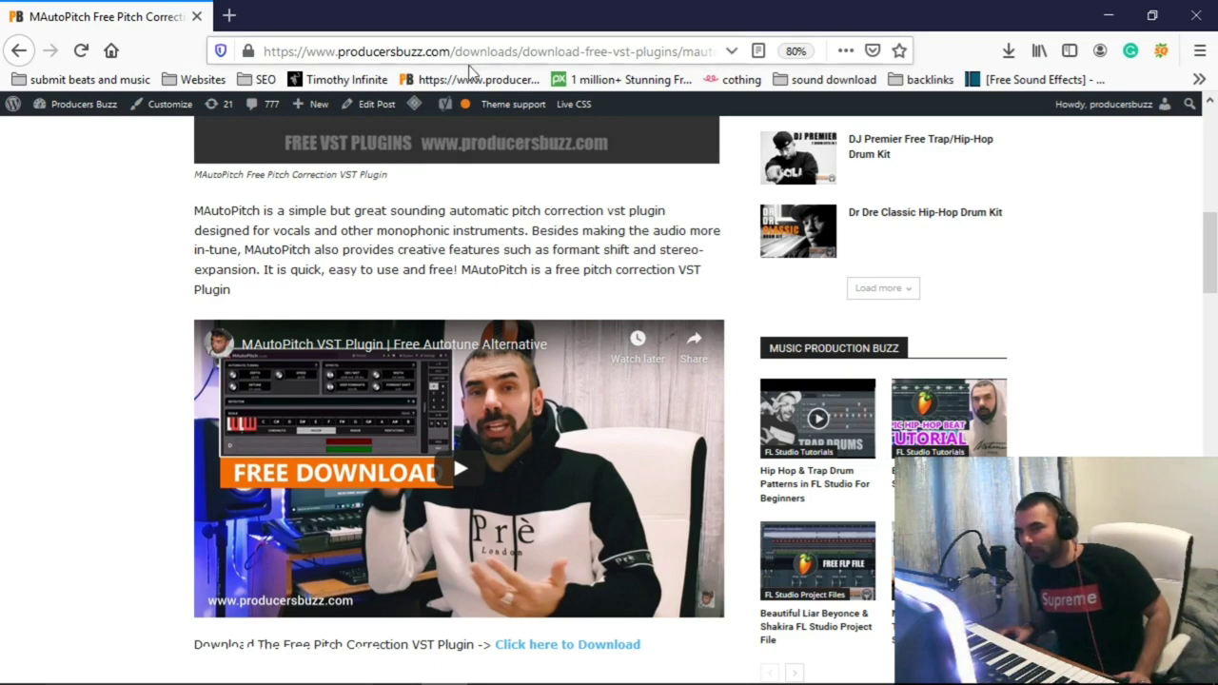
scroll(495, 290, "up", 7)
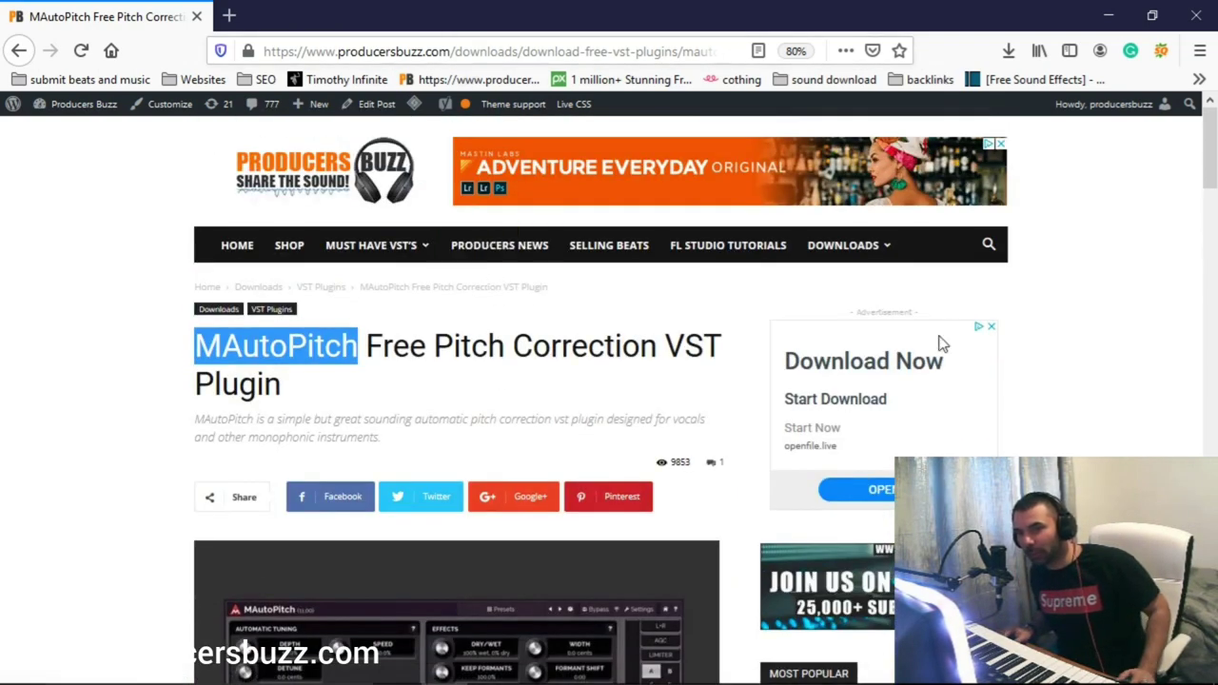
scroll(940, 343, "down", 7)
scroll(902, 296, "up", 7)
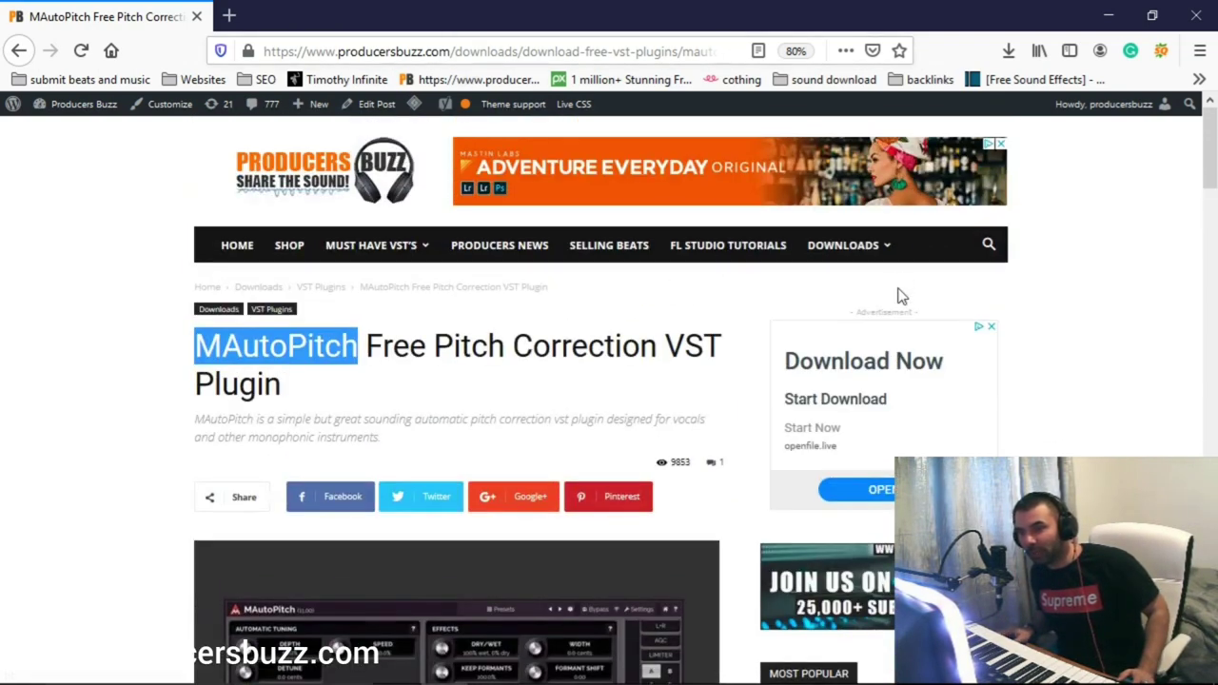
scroll(959, 388, "down", 10)
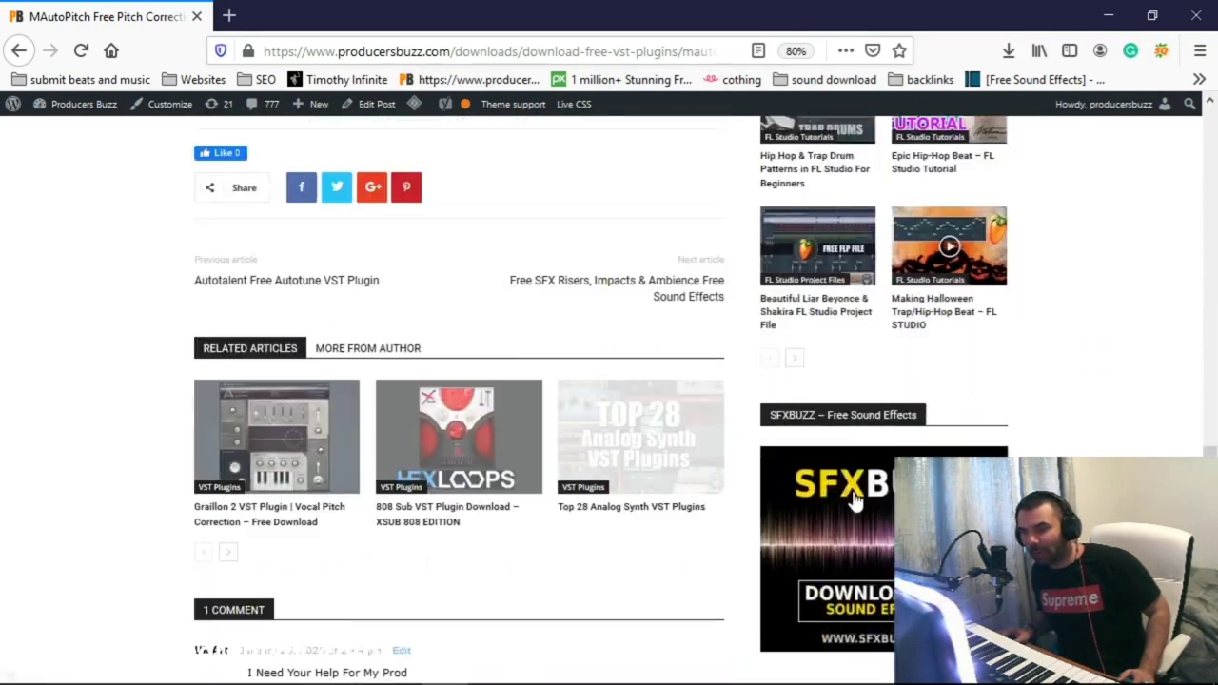
Look over the related articles and footer sections of the MAutoPitch page and switch to FL Studio
scroll(853, 502, "down", 10)
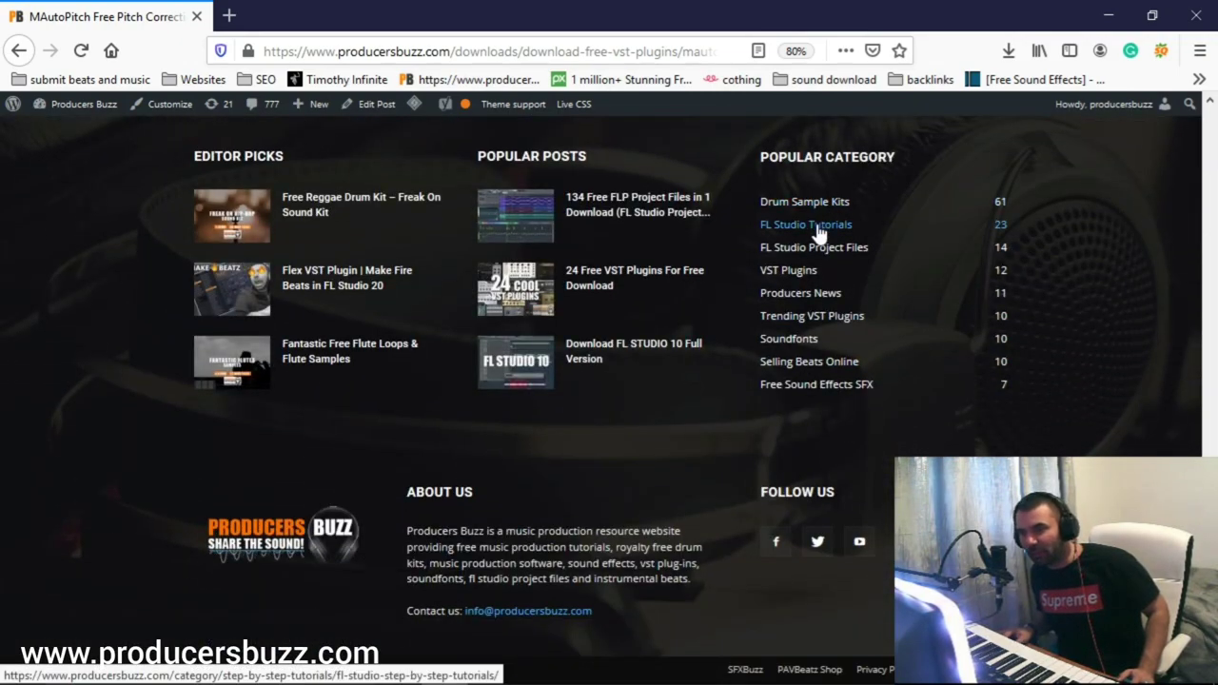
scroll(675, 533, "up", 10)
key("alt+Tab")
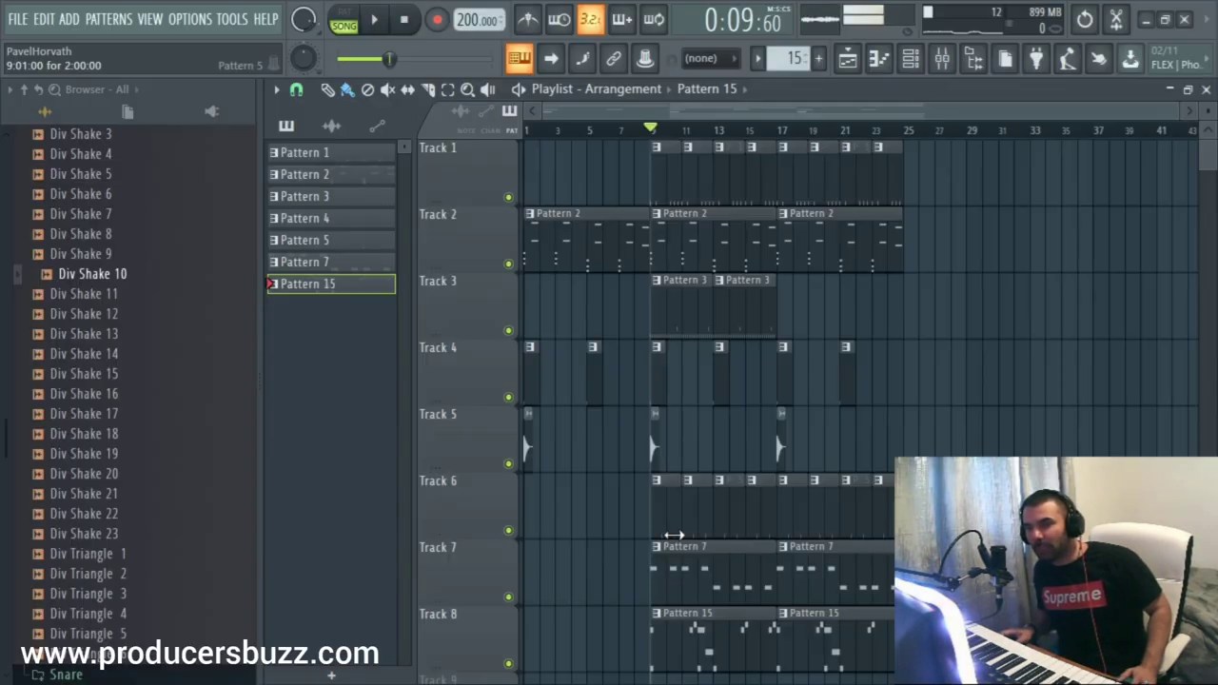
Switch to Firefox, search the web for "pav beatz insta" and open the pavbeatz Instagram profile from the results
key("alt+Tab")
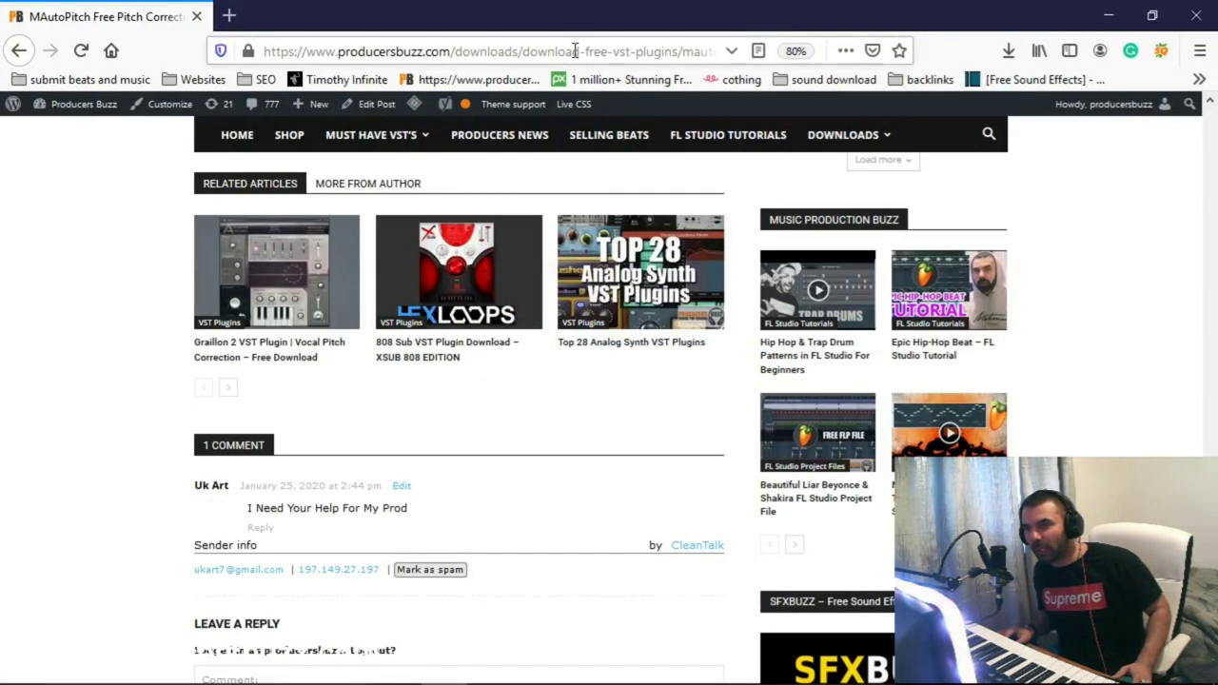
left_click(577, 51)
type("pa")
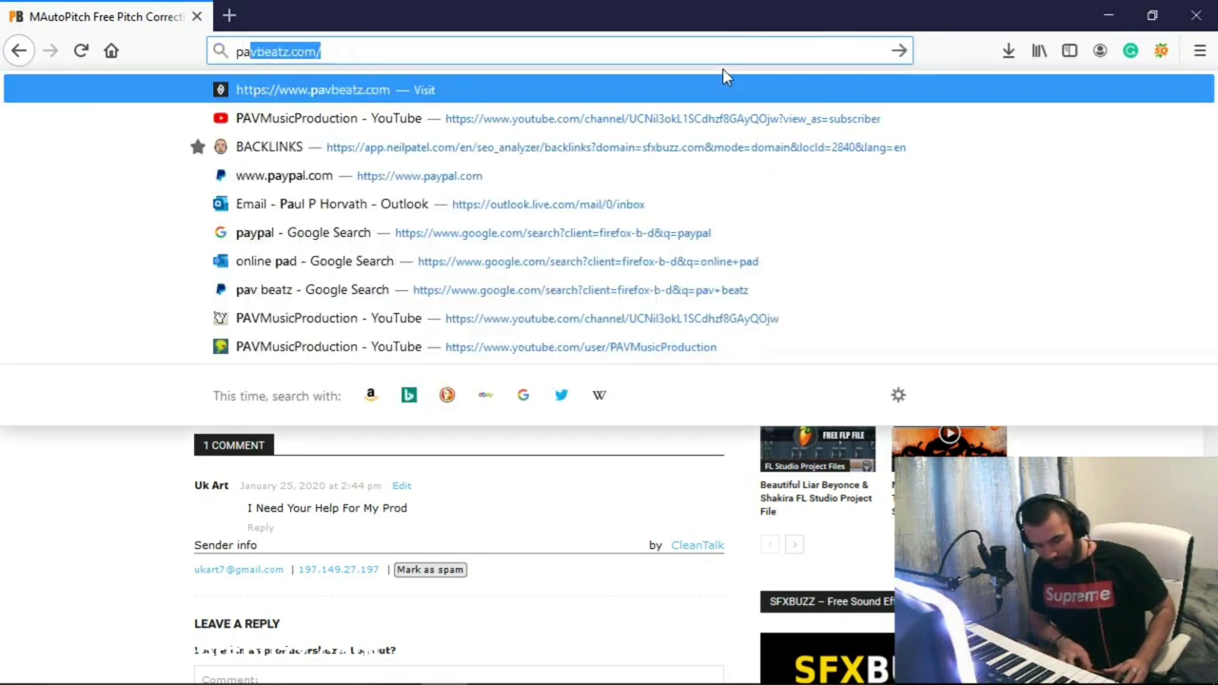
type("b beatz")
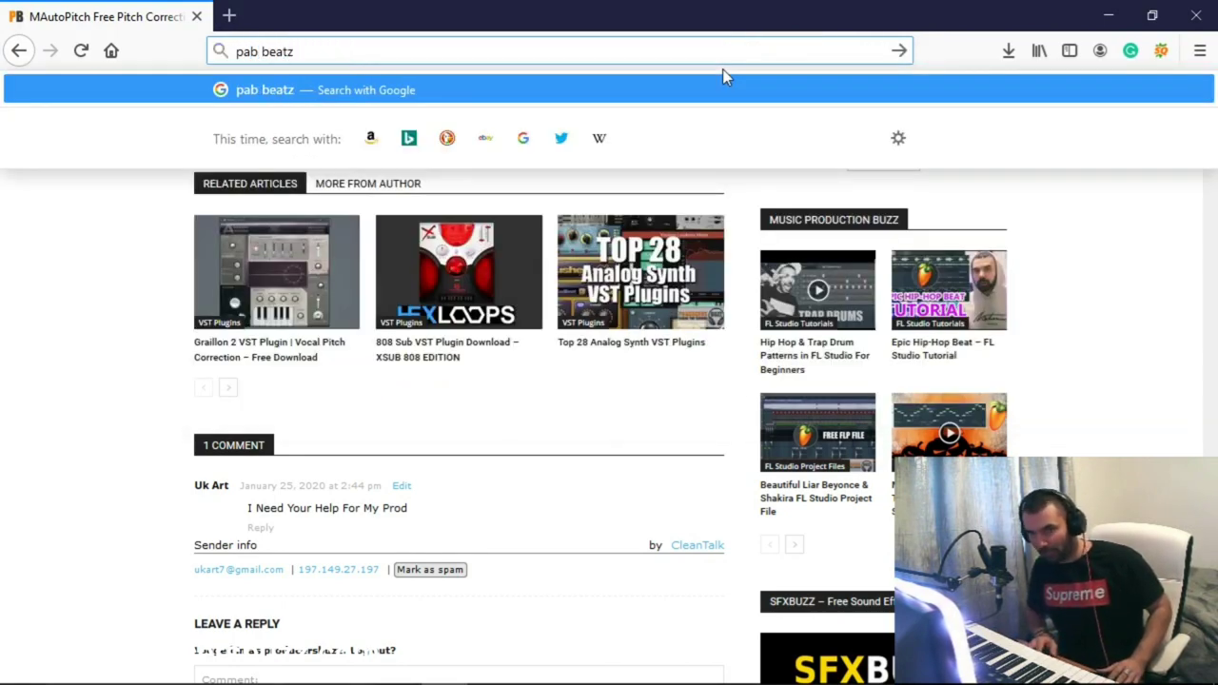
key("BackSpace")
type("v")
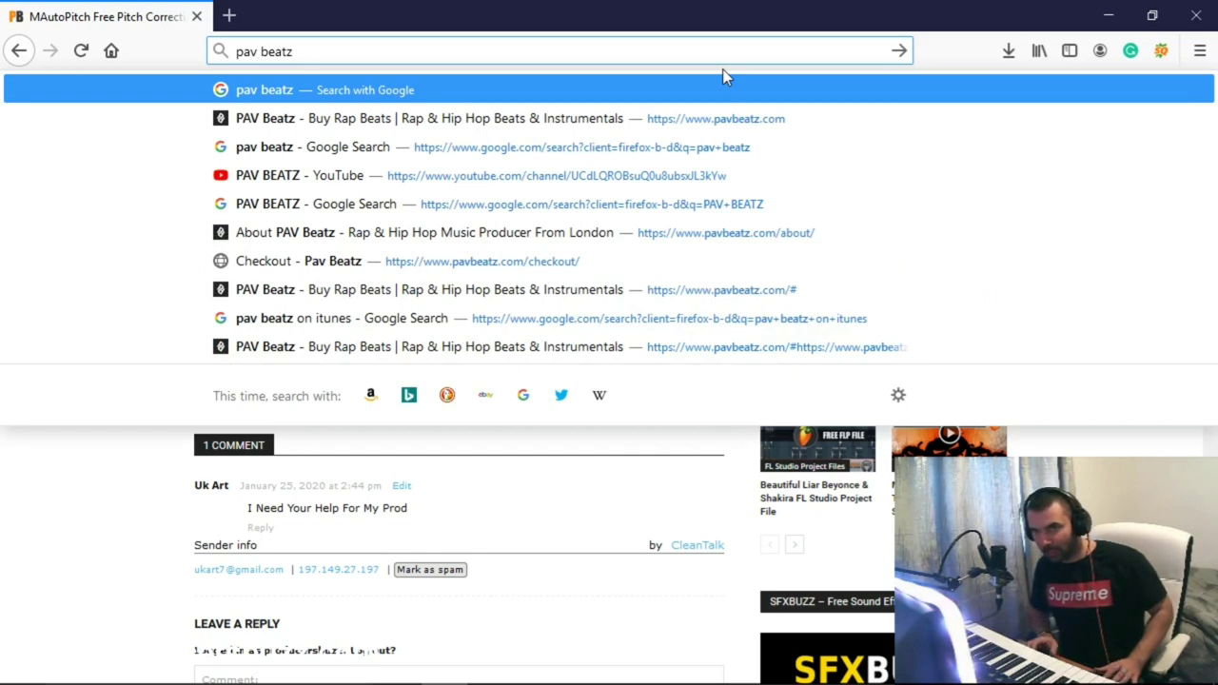
type(" beatz insta")
key("Return")
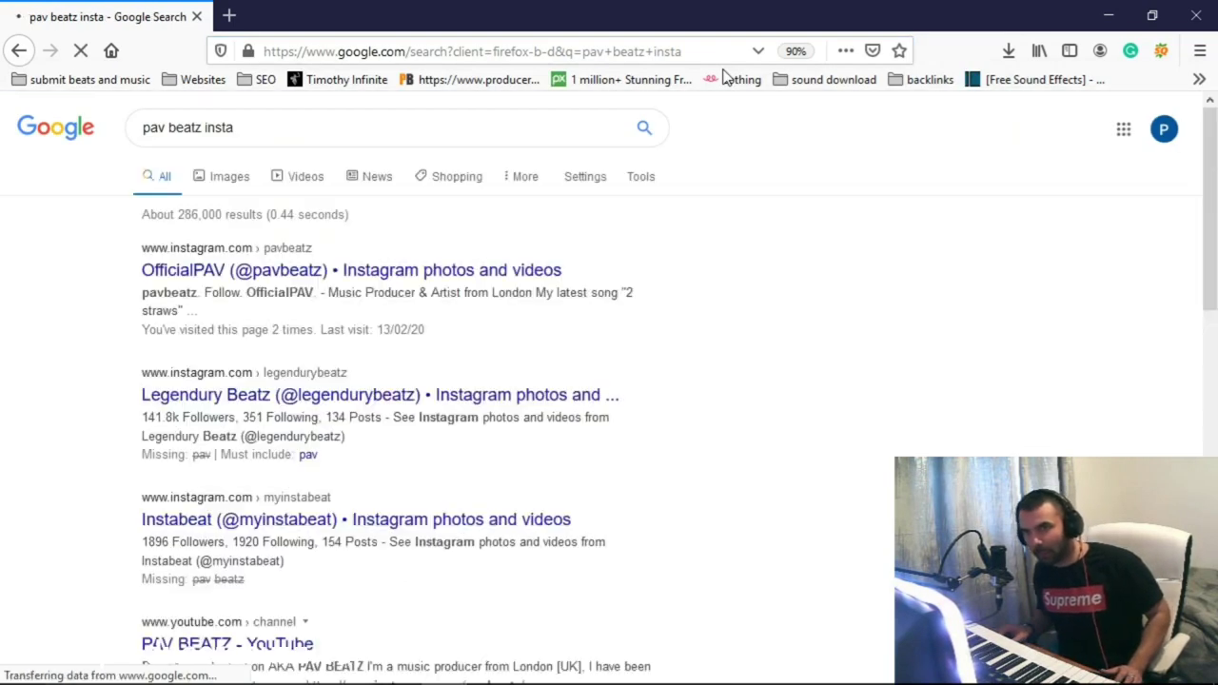
left_click(454, 276)
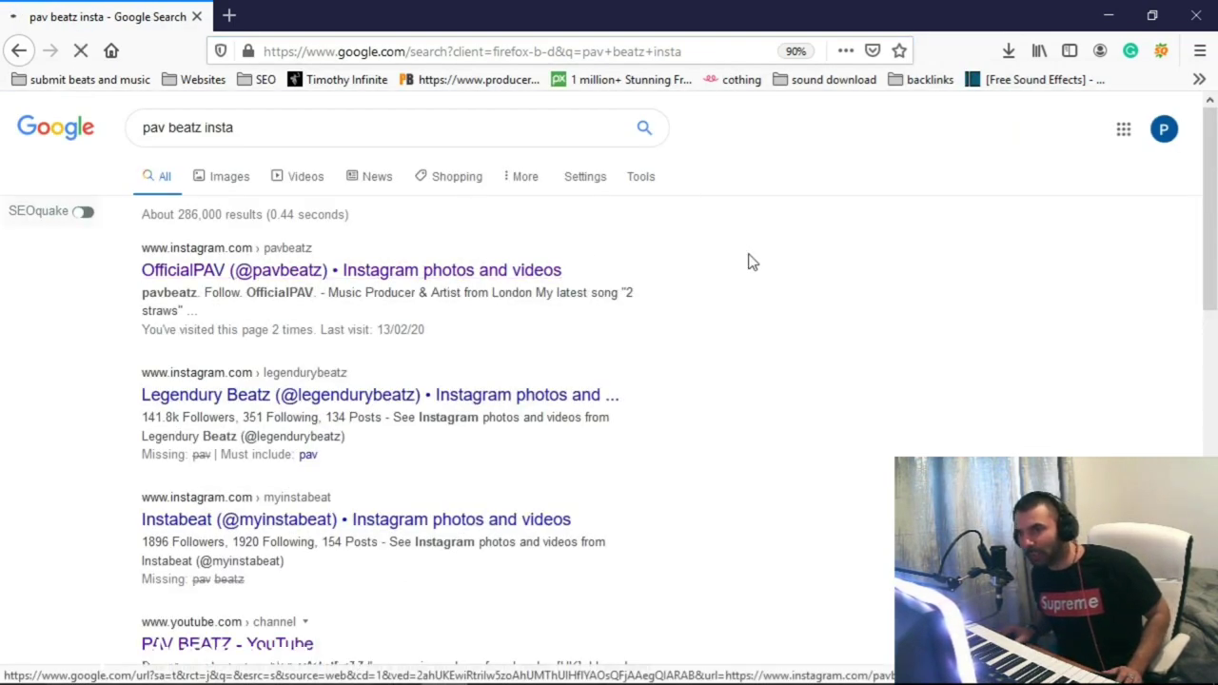
Look through the posts and profile header of the pavbeatz Instagram page and switch back to FL Studio
scroll(563, 381, "down", 3)
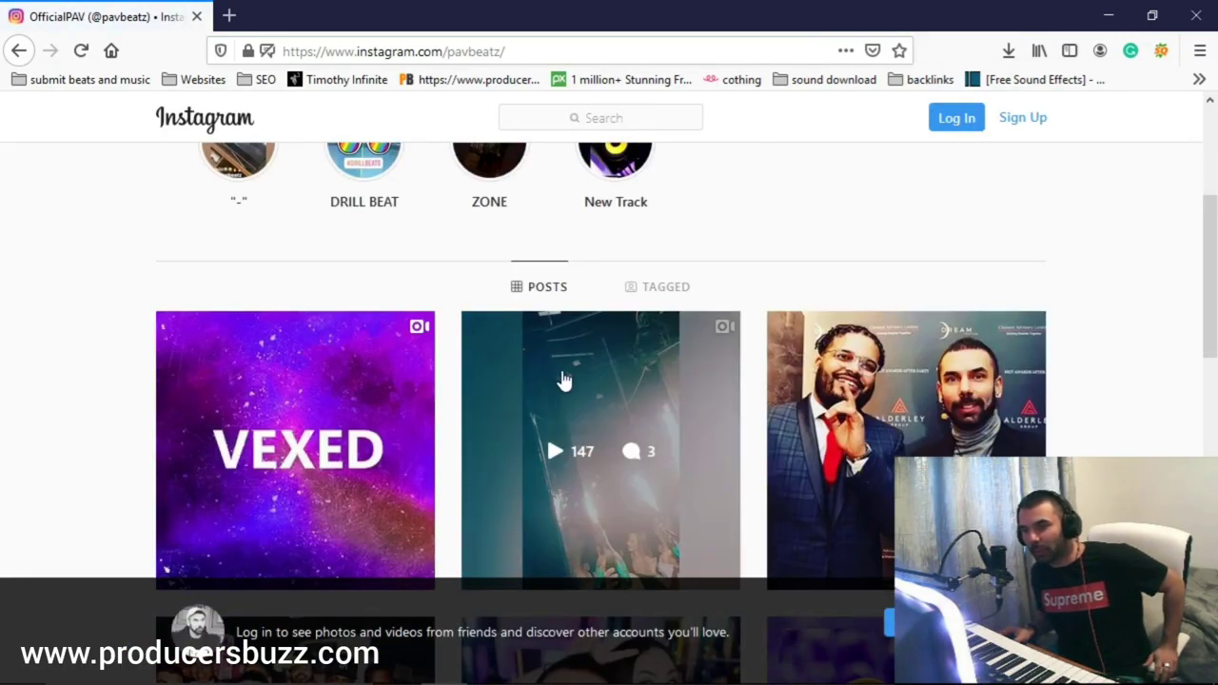
scroll(563, 380, "down", 2)
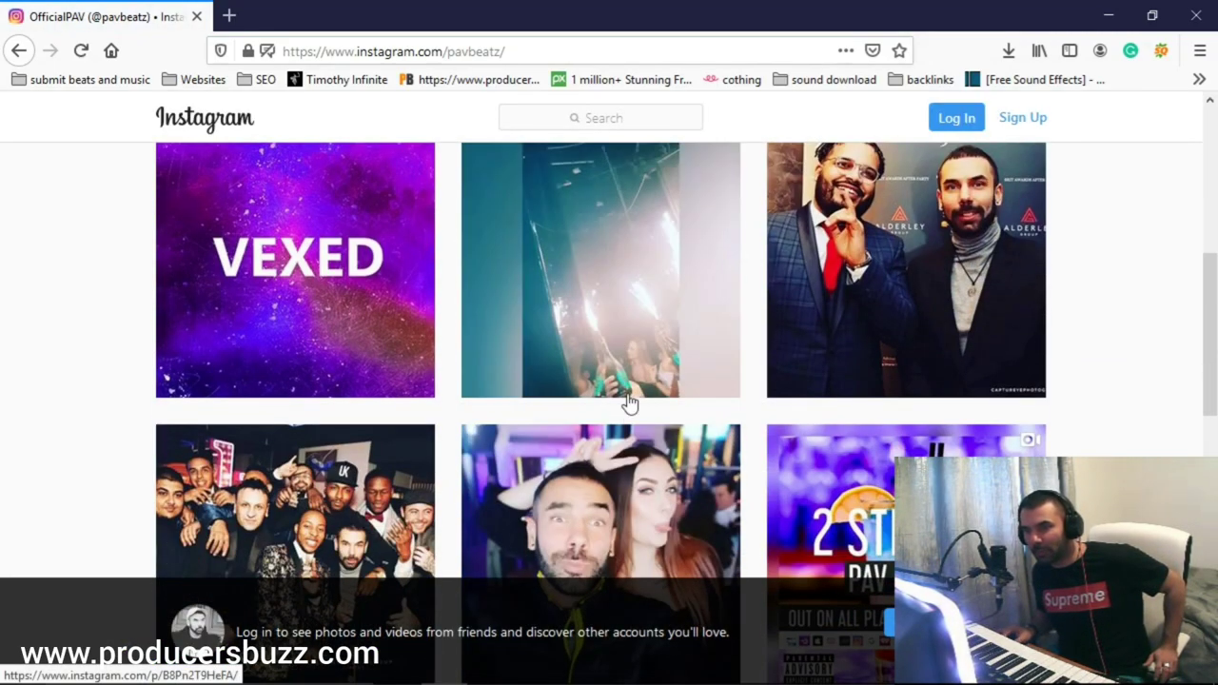
scroll(628, 404, "down", 9)
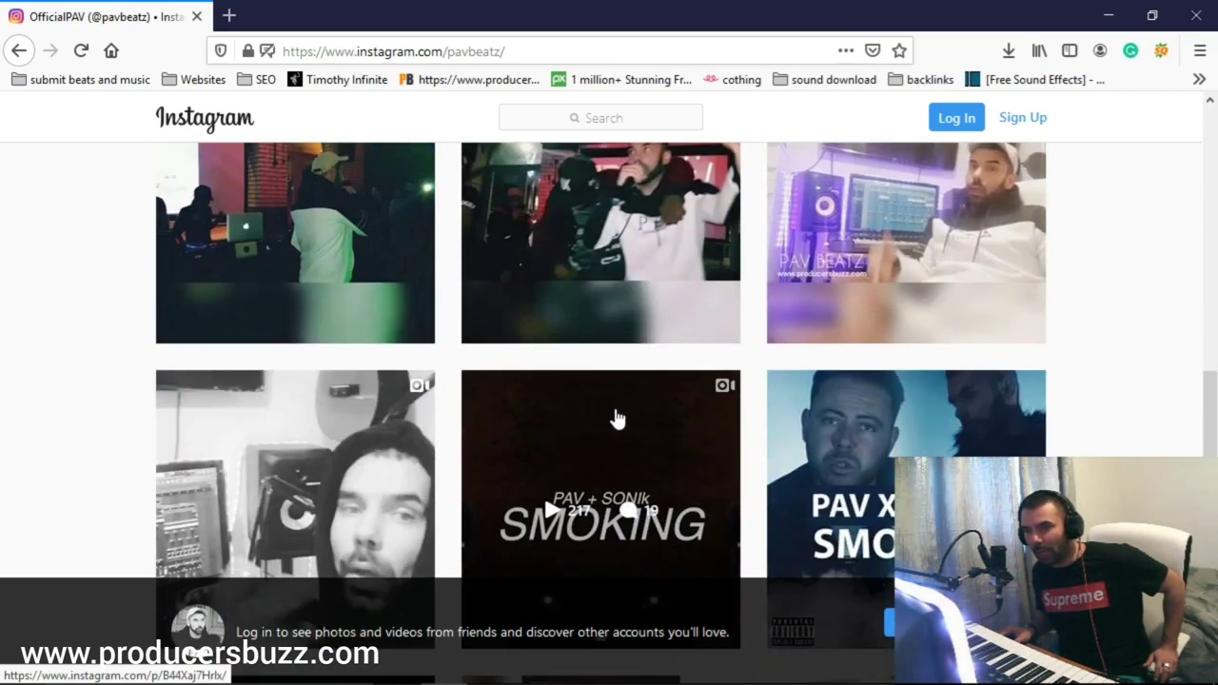
scroll(616, 419, "up", 2)
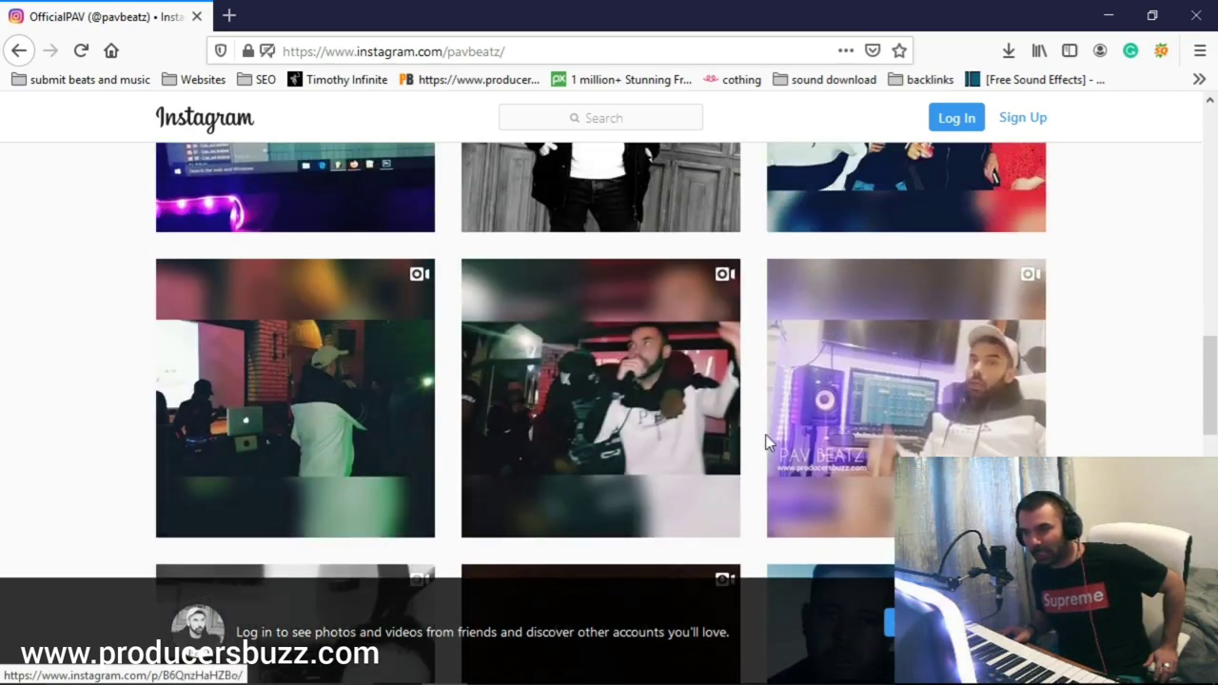
scroll(767, 442, "down", 6)
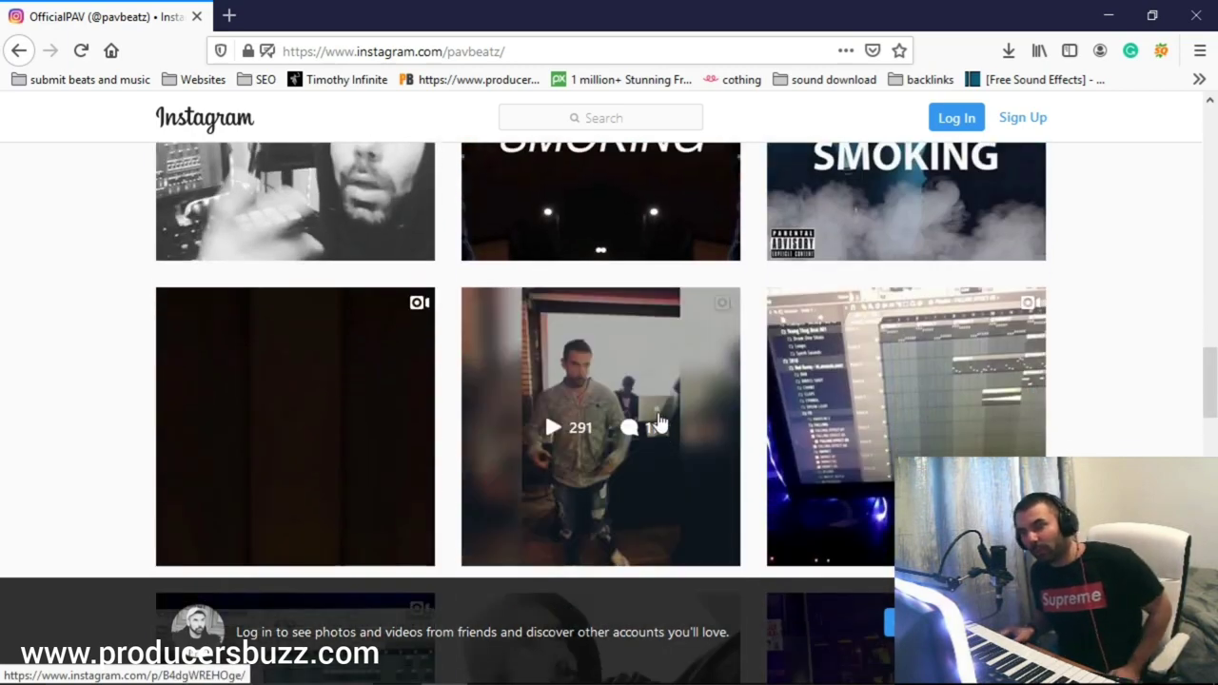
scroll(659, 426, "up", 10)
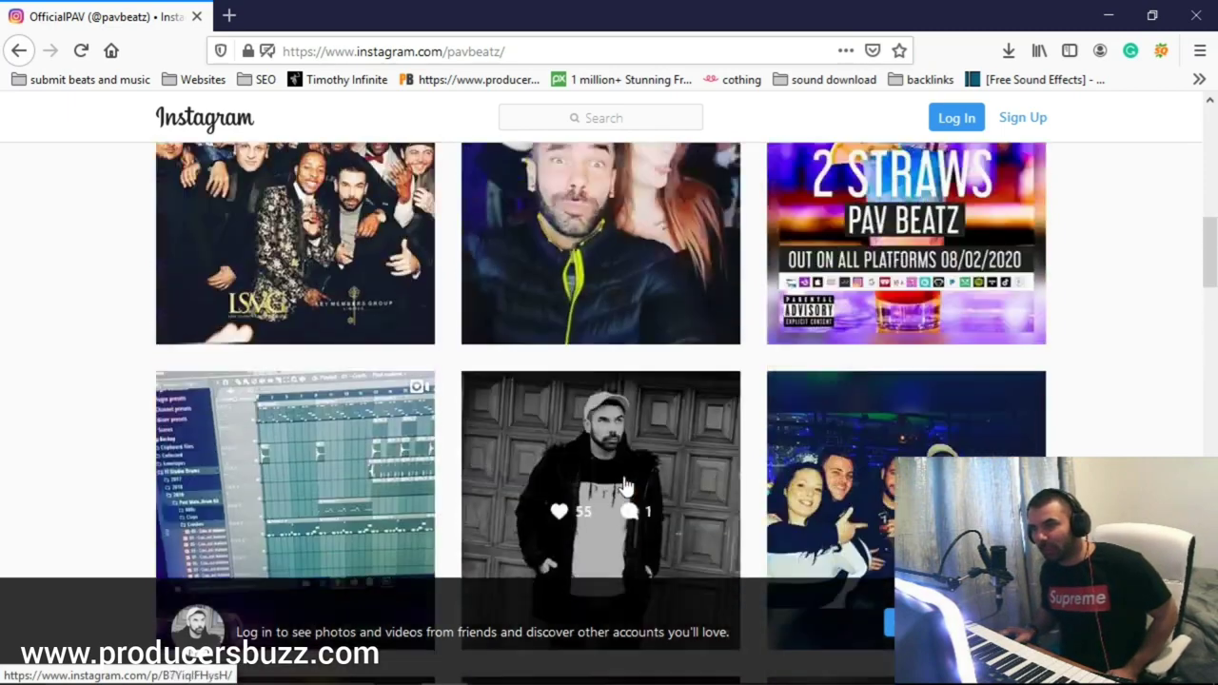
scroll(609, 457, "up", 2)
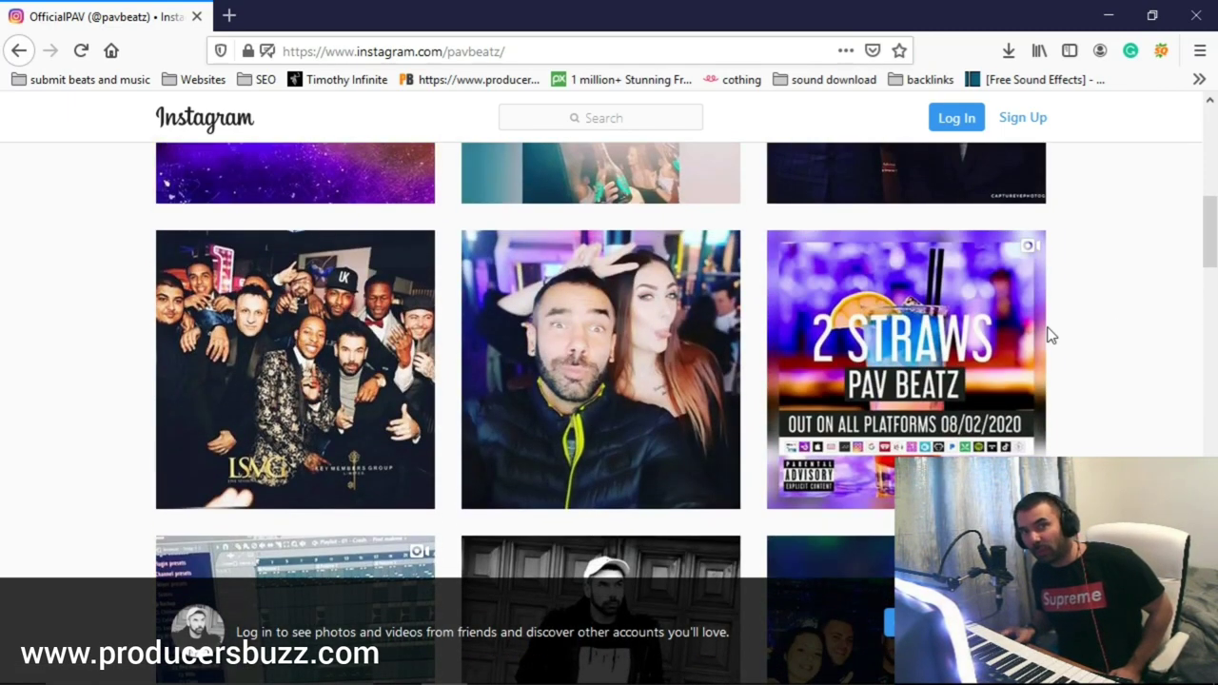
scroll(1053, 335, "down", 2)
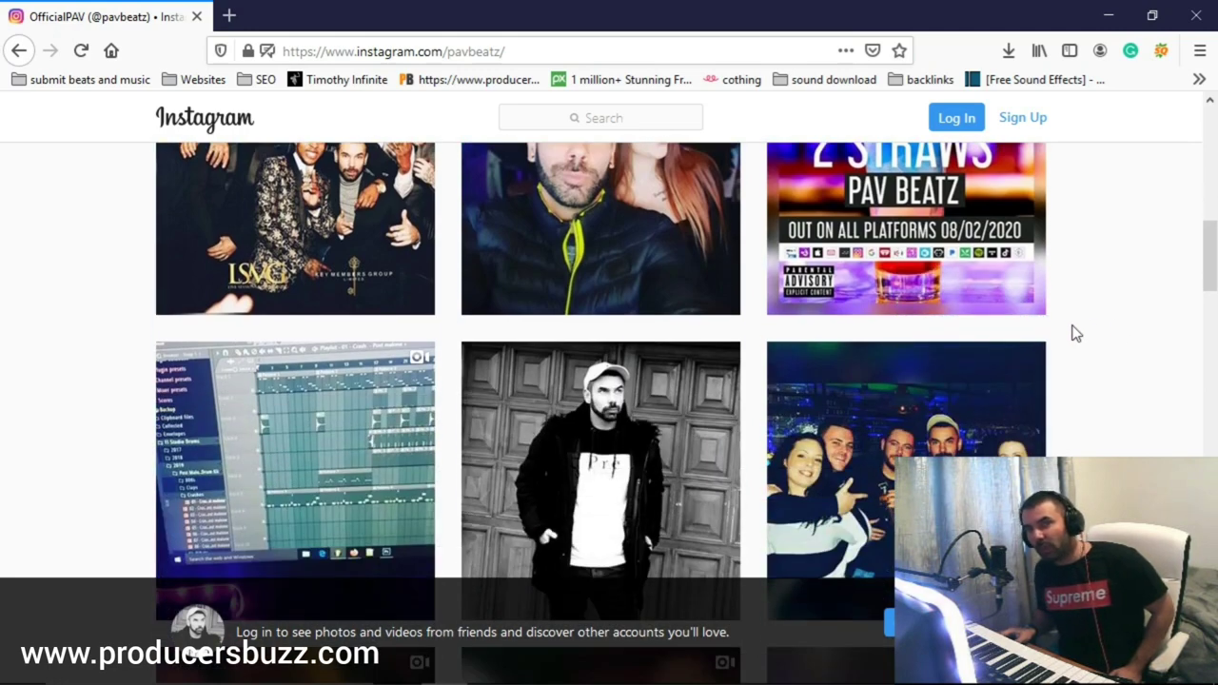
scroll(1074, 332, "up", 4)
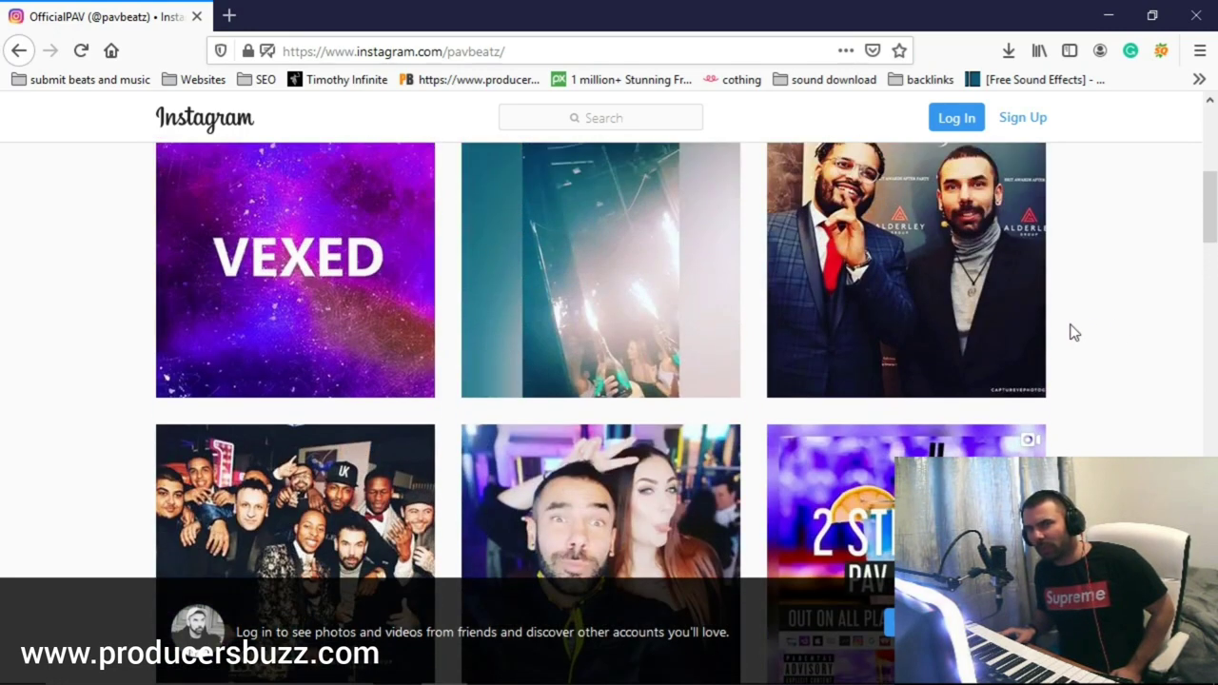
scroll(1074, 332, "up", 3)
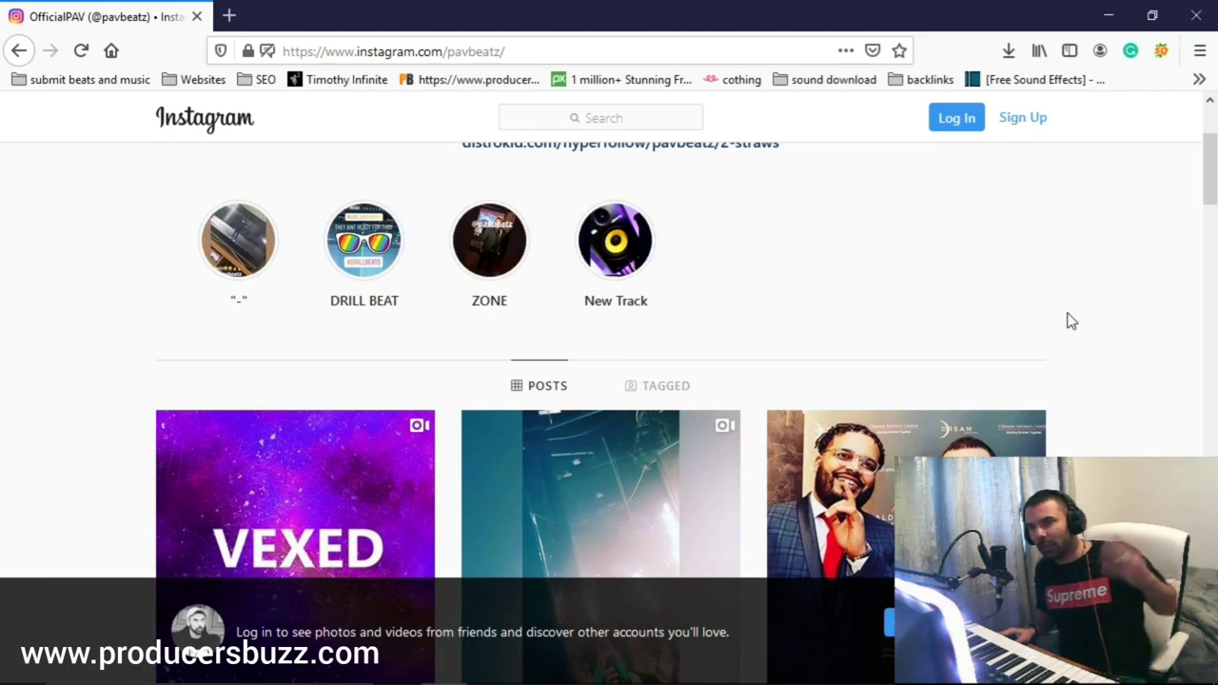
scroll(1070, 320, "up", 2)
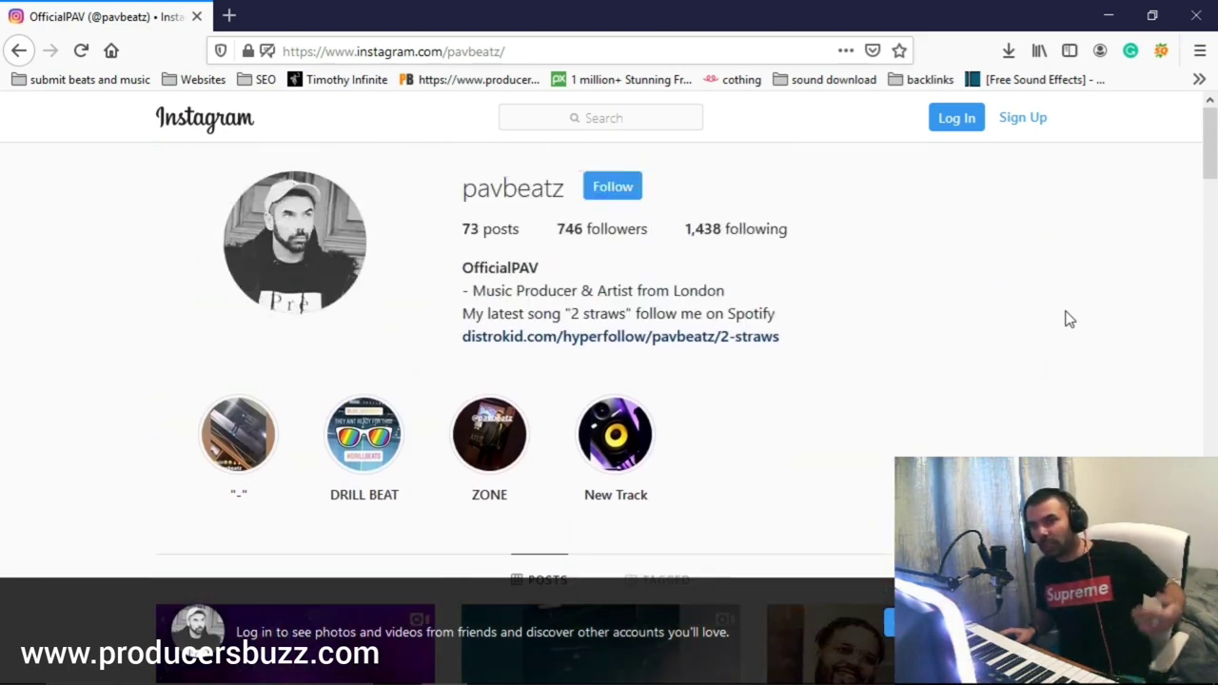
scroll(1067, 328, "down", 1)
scroll(1068, 328, "up", 1)
key("alt+Tab")
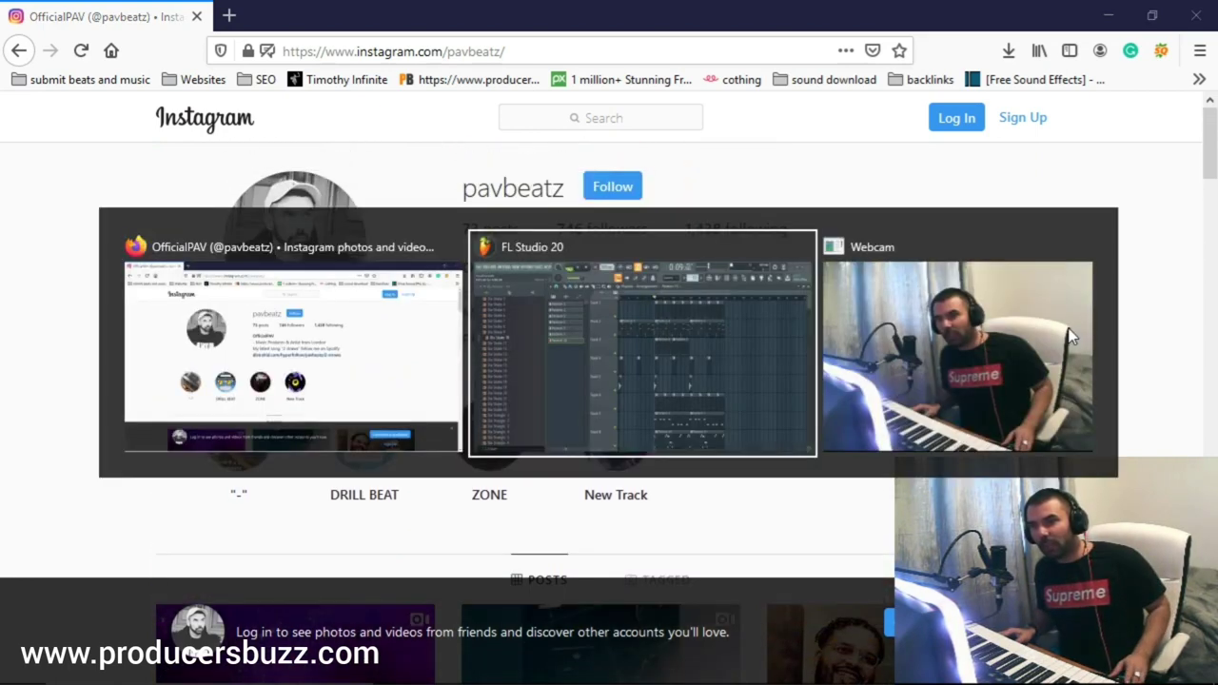